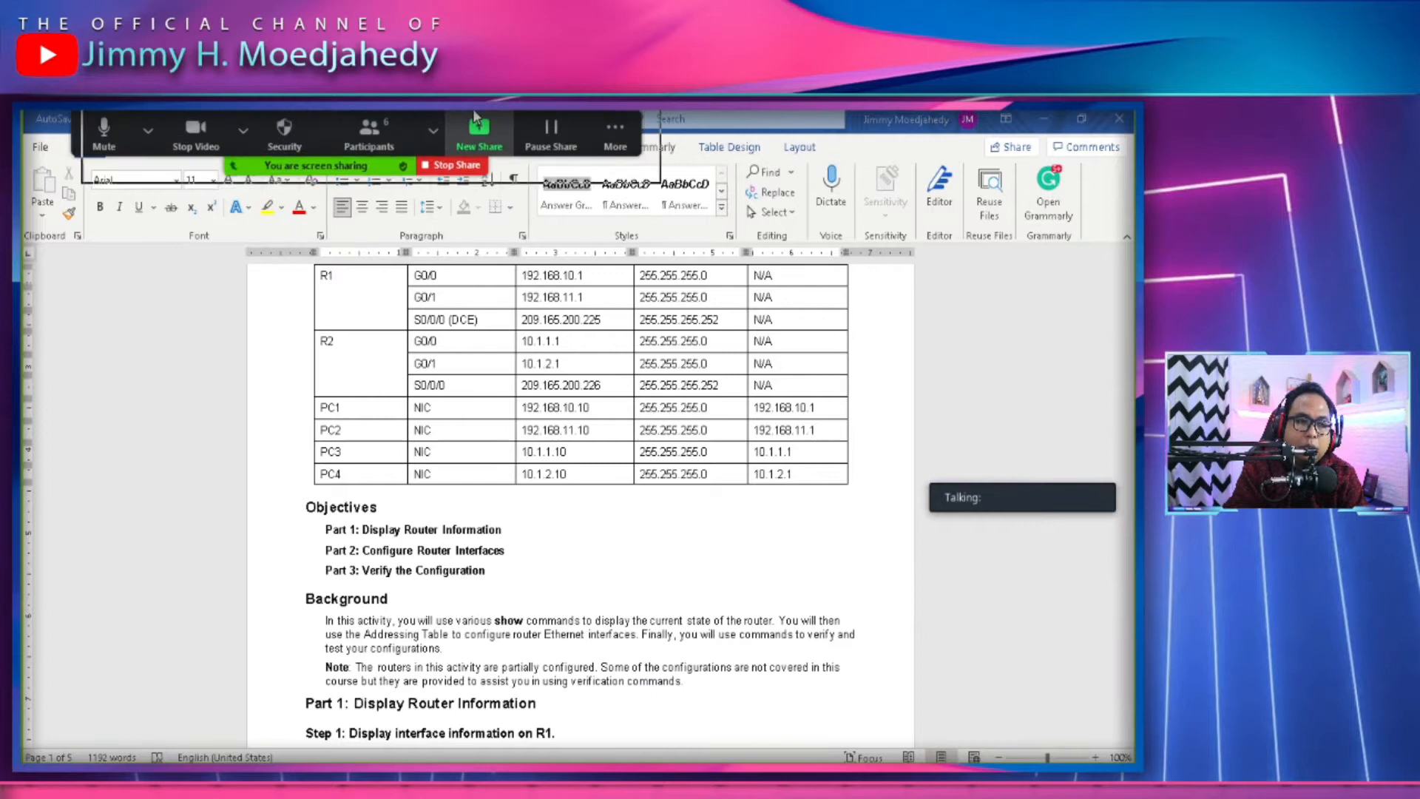
Return to the beginning of the Packet Tracer - Connect a Router to a LAN document.
{"action": "left_click", "coordinate": [253, 130]}
{"action": "left_click", "coordinate": [114, 609]}
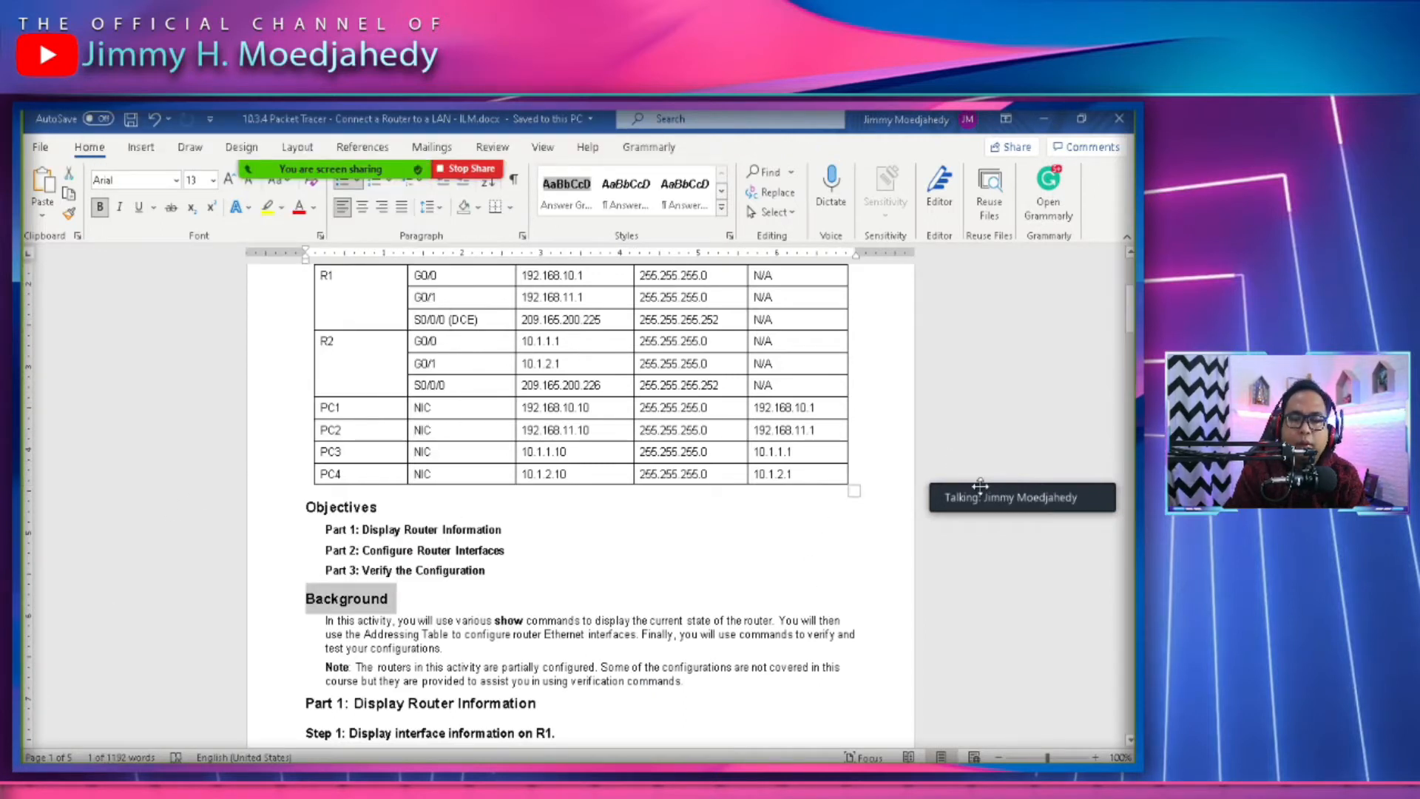
{"action": "left_click", "coordinate": [770, 517]}
{"action": "scroll", "coordinate": [770, 517], "scroll_direction": "up", "scroll_amount": 6}
Switch to Cisco Packet Tracer and show the network topology.
{"action": "mouse_move", "coordinate": [508, 771]}
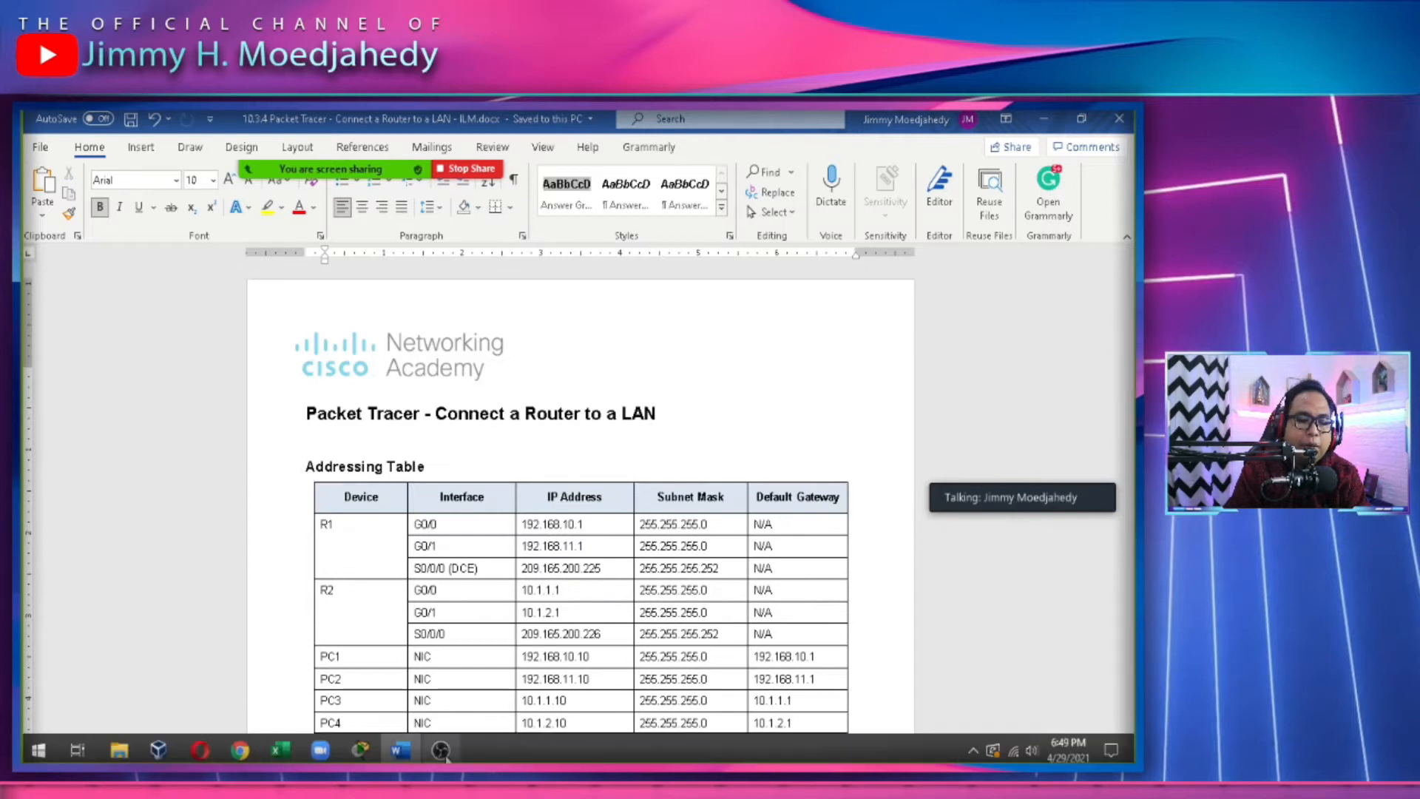
{"action": "mouse_move", "coordinate": [360, 750]}
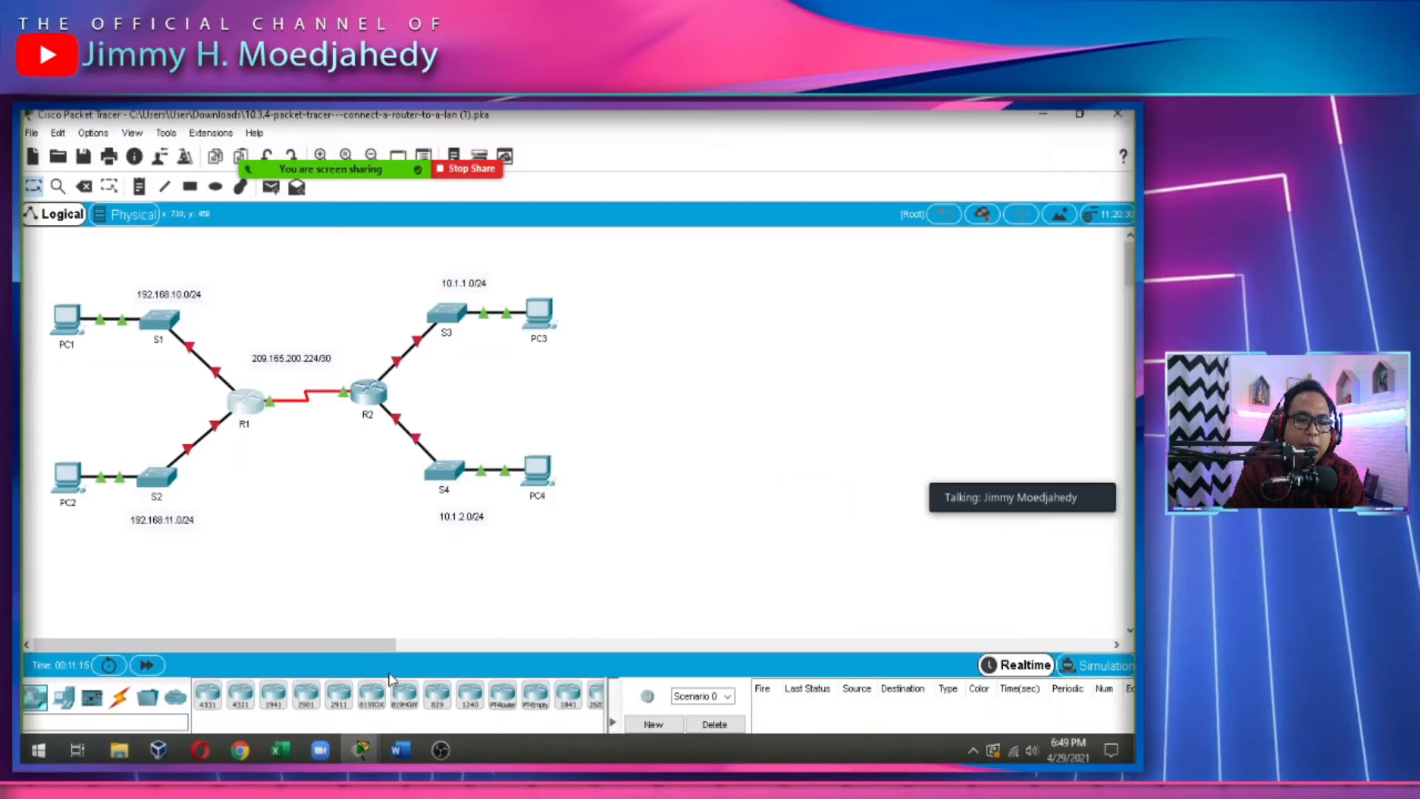
{"action": "left_click", "coordinate": [393, 681]}
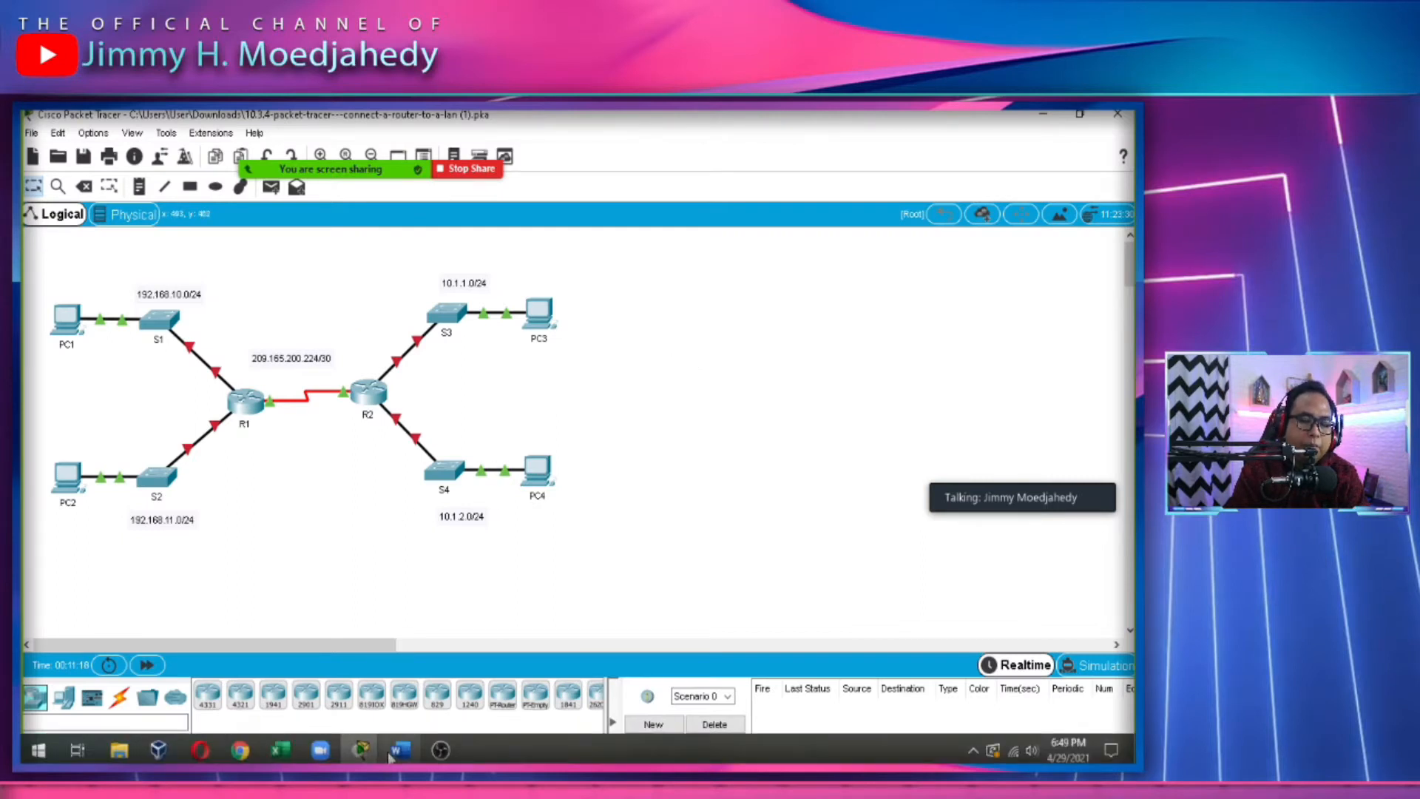
Bring up router R1's device window, view its physical modules, and close the window.
{"action": "mouse_move", "coordinate": [362, 750]}
{"action": "left_click", "coordinate": [477, 703]}
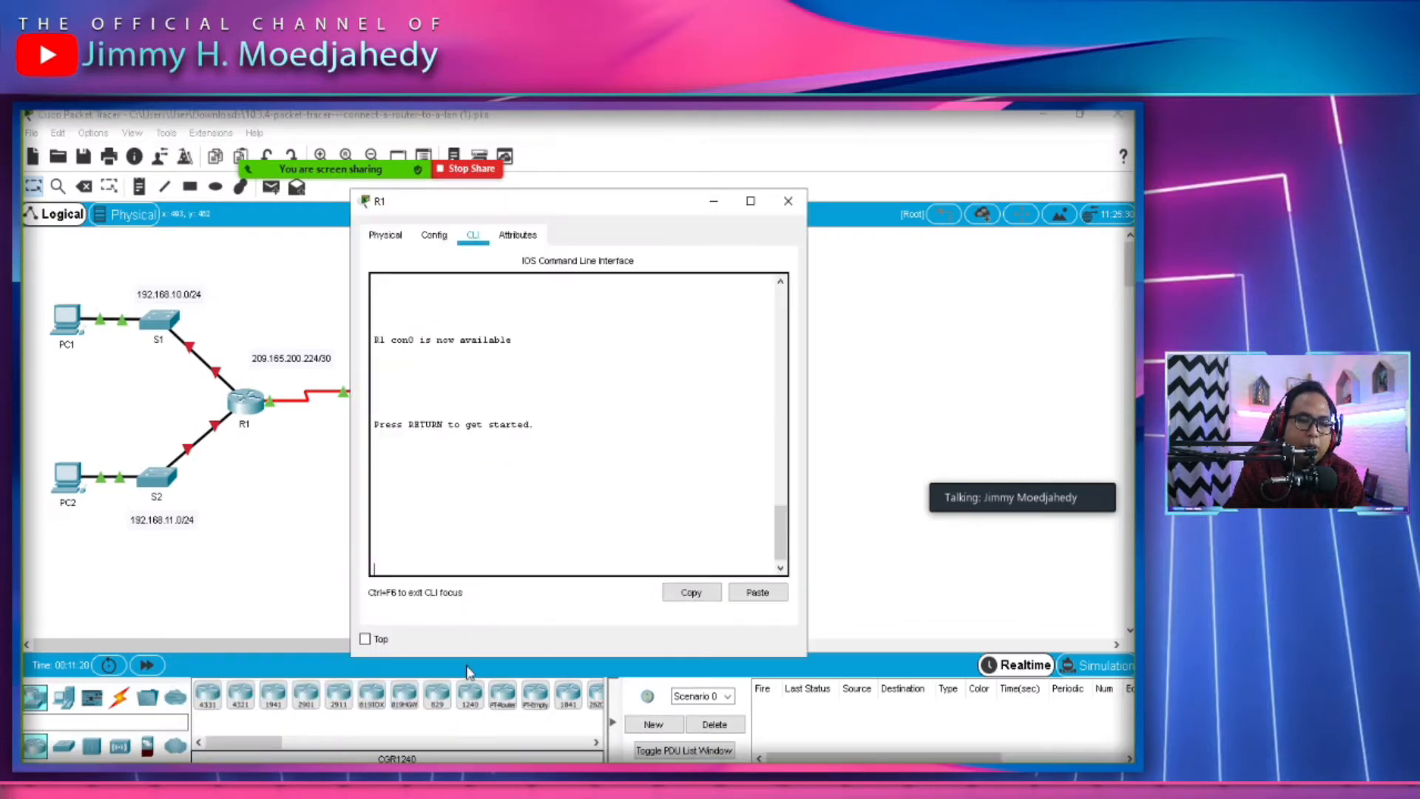
{"action": "left_click_drag", "start_coordinate": [616, 202], "coordinate": [823, 178]}
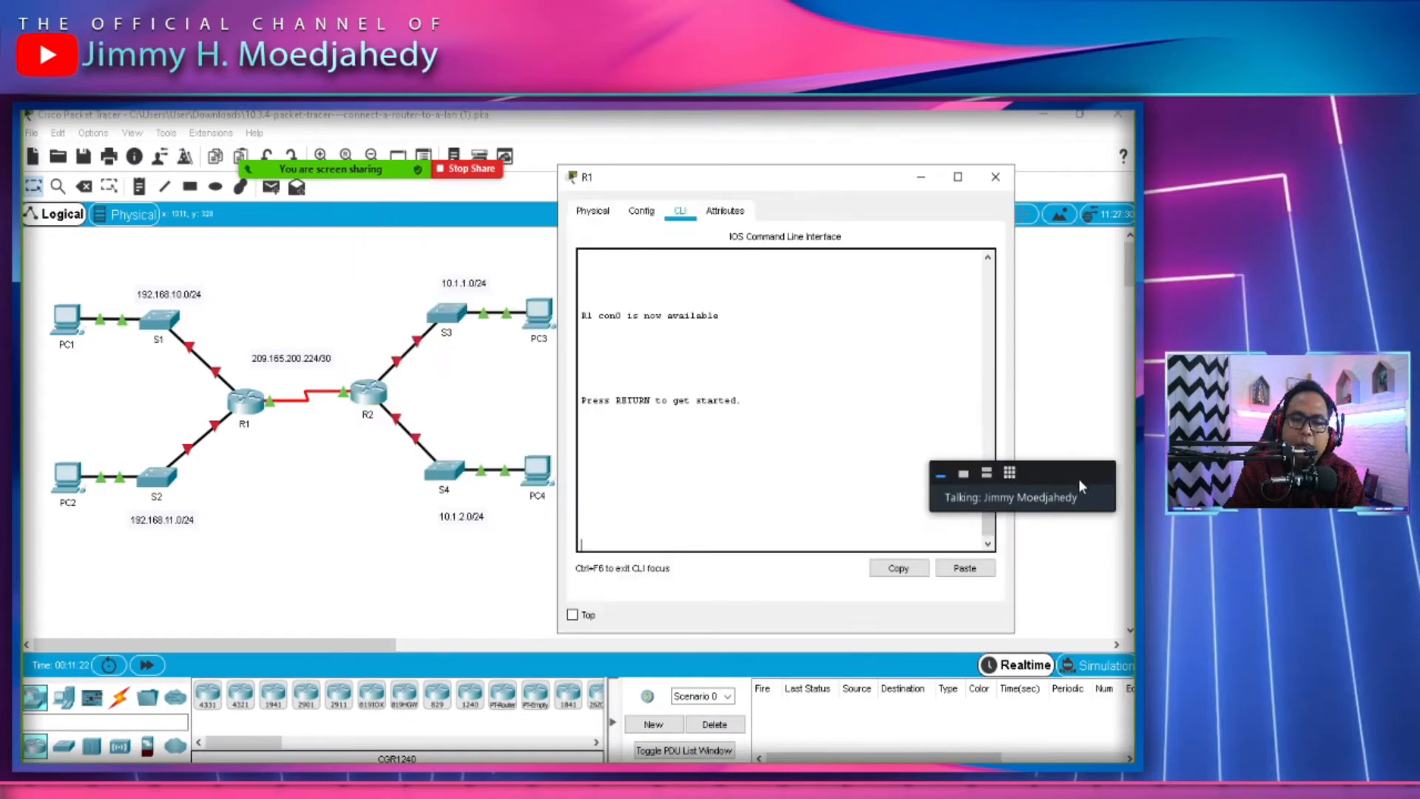
{"action": "left_click", "coordinate": [593, 211]}
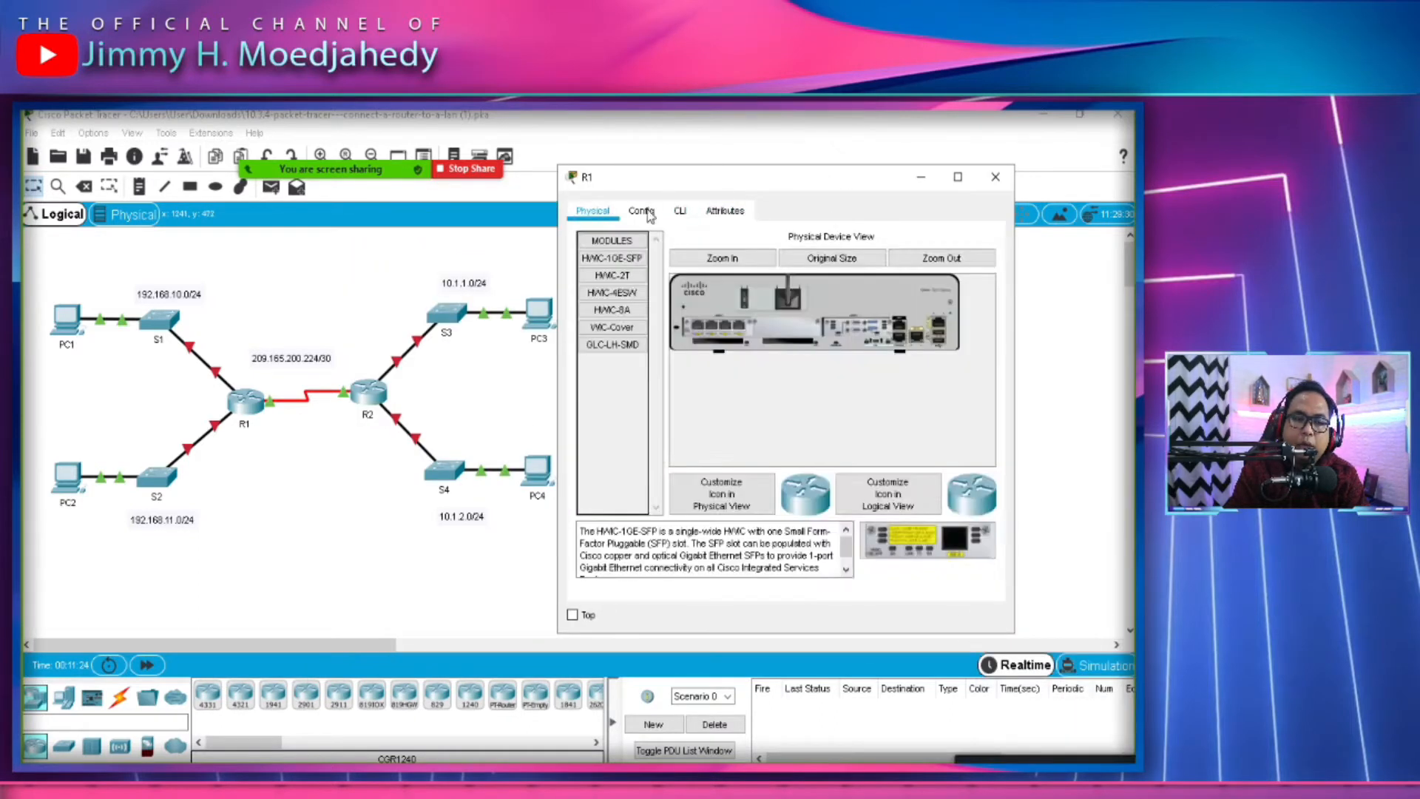
{"action": "left_click", "coordinate": [996, 176]}
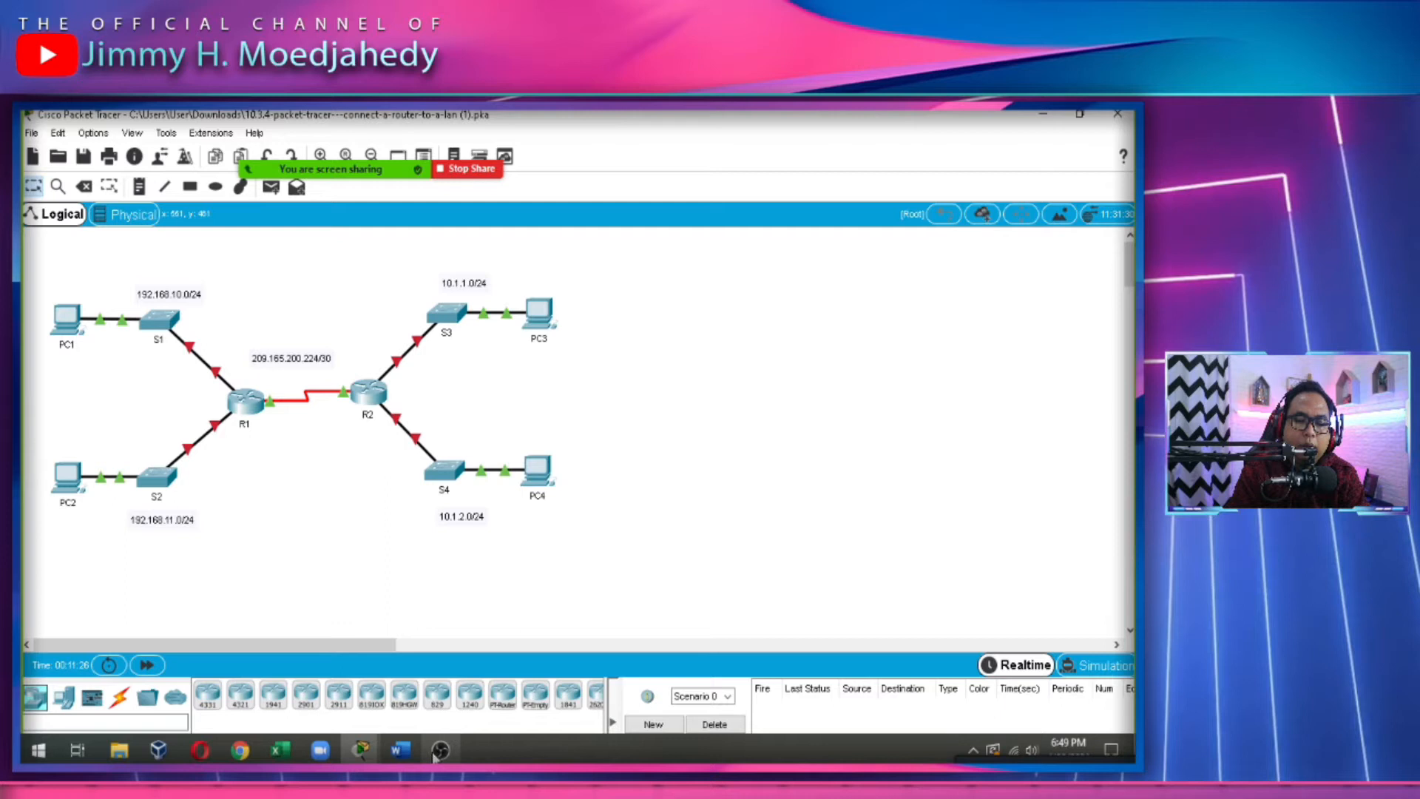
Bring up the PT Activity instructions window, keep it on top of other windows, and make it taller.
{"action": "mouse_move", "coordinate": [360, 750]}
{"action": "left_click", "coordinate": [273, 651]}
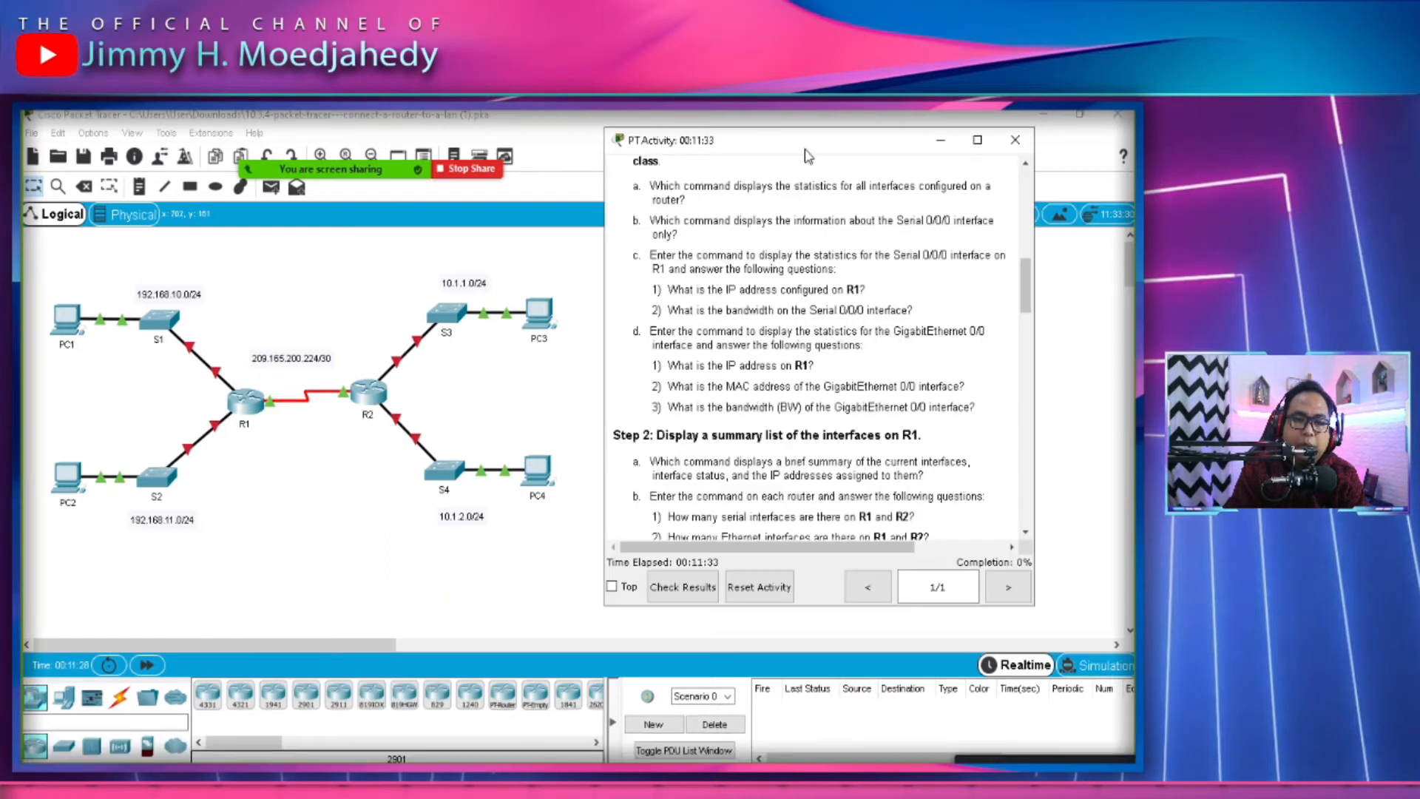
{"action": "left_click_drag", "start_coordinate": [808, 155], "coordinate": [839, 133]}
{"action": "left_click", "coordinate": [642, 565]}
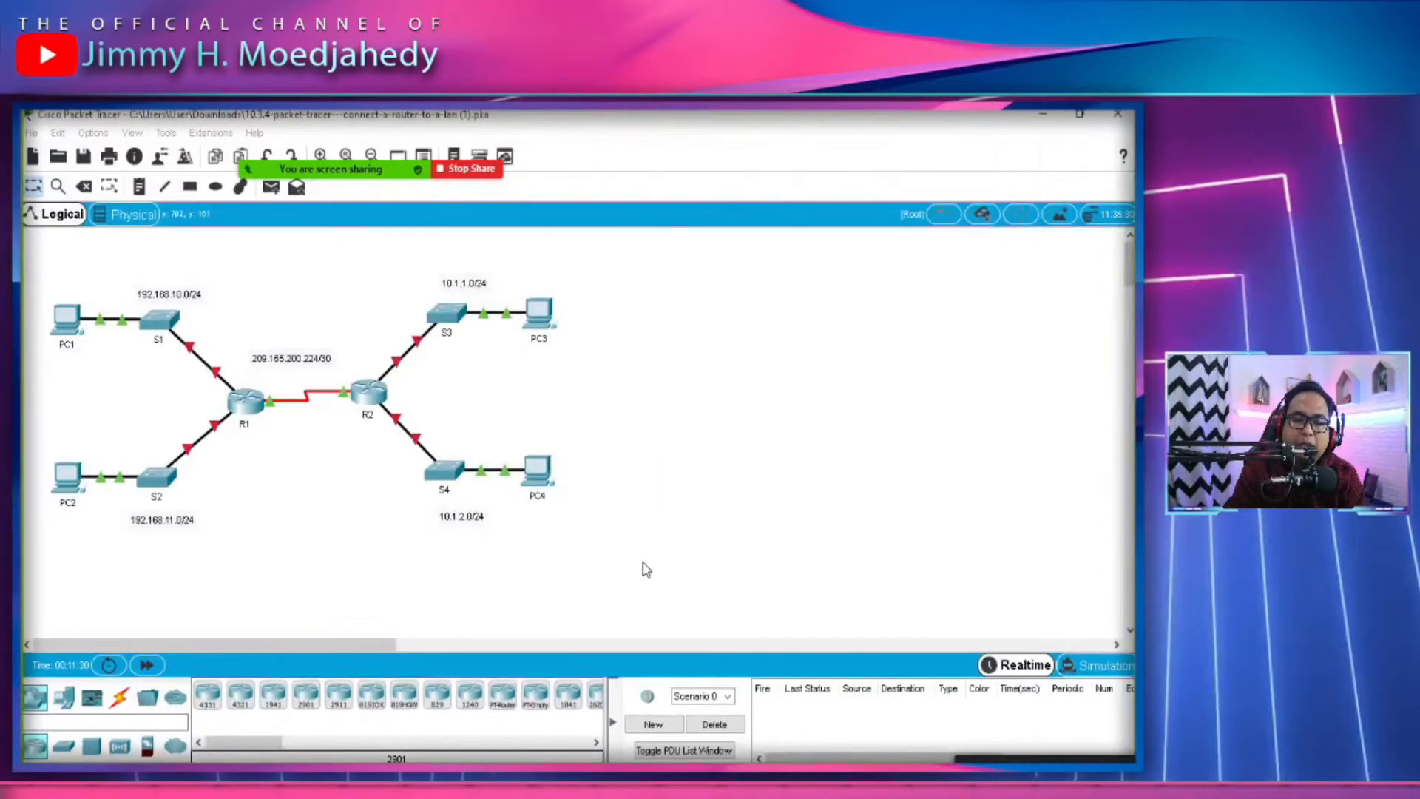
{"action": "left_click_drag", "start_coordinate": [845, 586], "coordinate": [843, 716]}
Check the activity results, review the assessment items for R1 and R2, and close the results.
{"action": "left_click", "coordinate": [729, 701]}
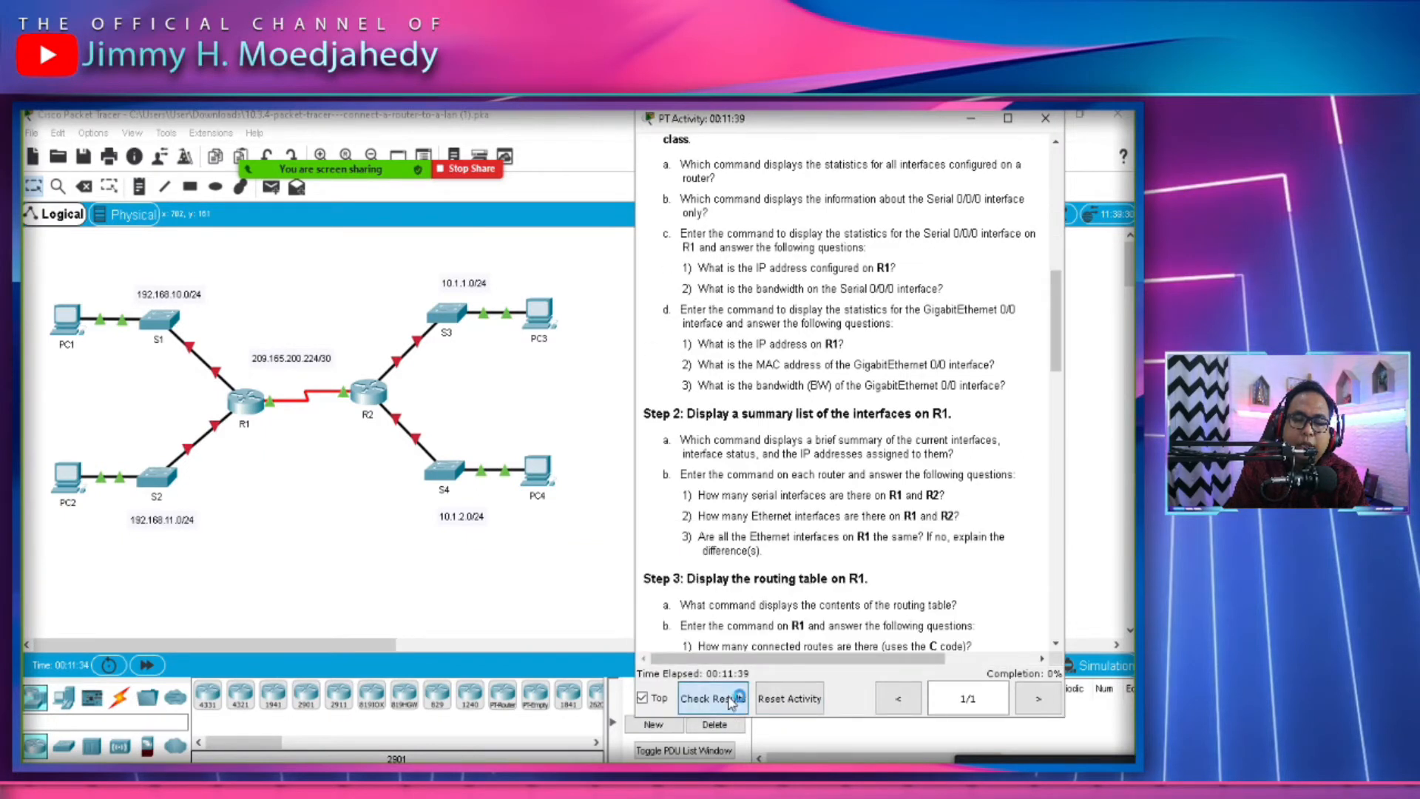
{"action": "left_click", "coordinate": [168, 228]}
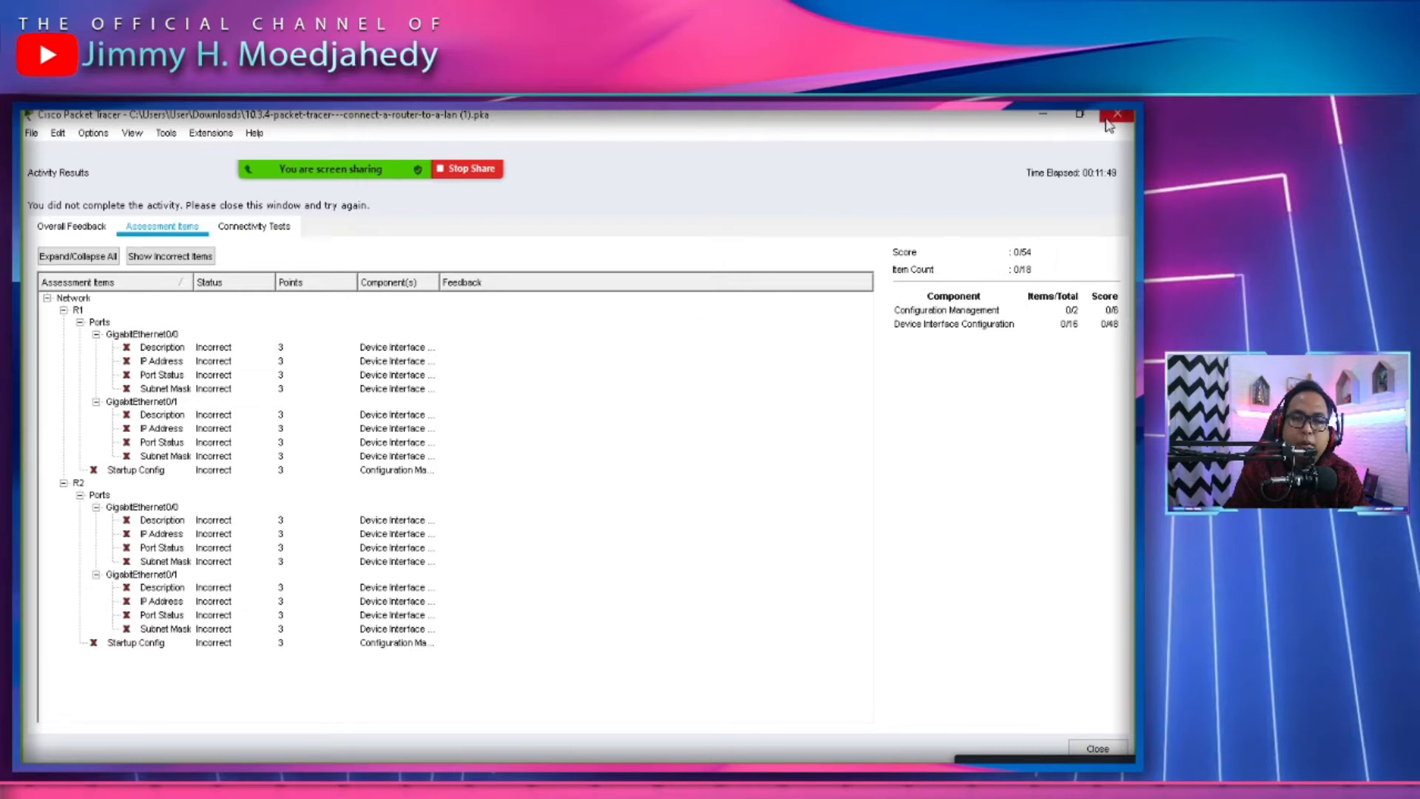
{"action": "left_click", "coordinate": [1080, 748]}
Show the beginning of the activity instructions alongside the lab document in Word.
{"action": "left_click_drag", "start_coordinate": [540, 131], "coordinate": [875, 127]}
{"action": "scroll", "coordinate": [836, 429], "scroll_direction": "up", "scroll_amount": 1}
{"action": "scroll", "coordinate": [821, 444], "scroll_direction": "up", "scroll_amount": 10}
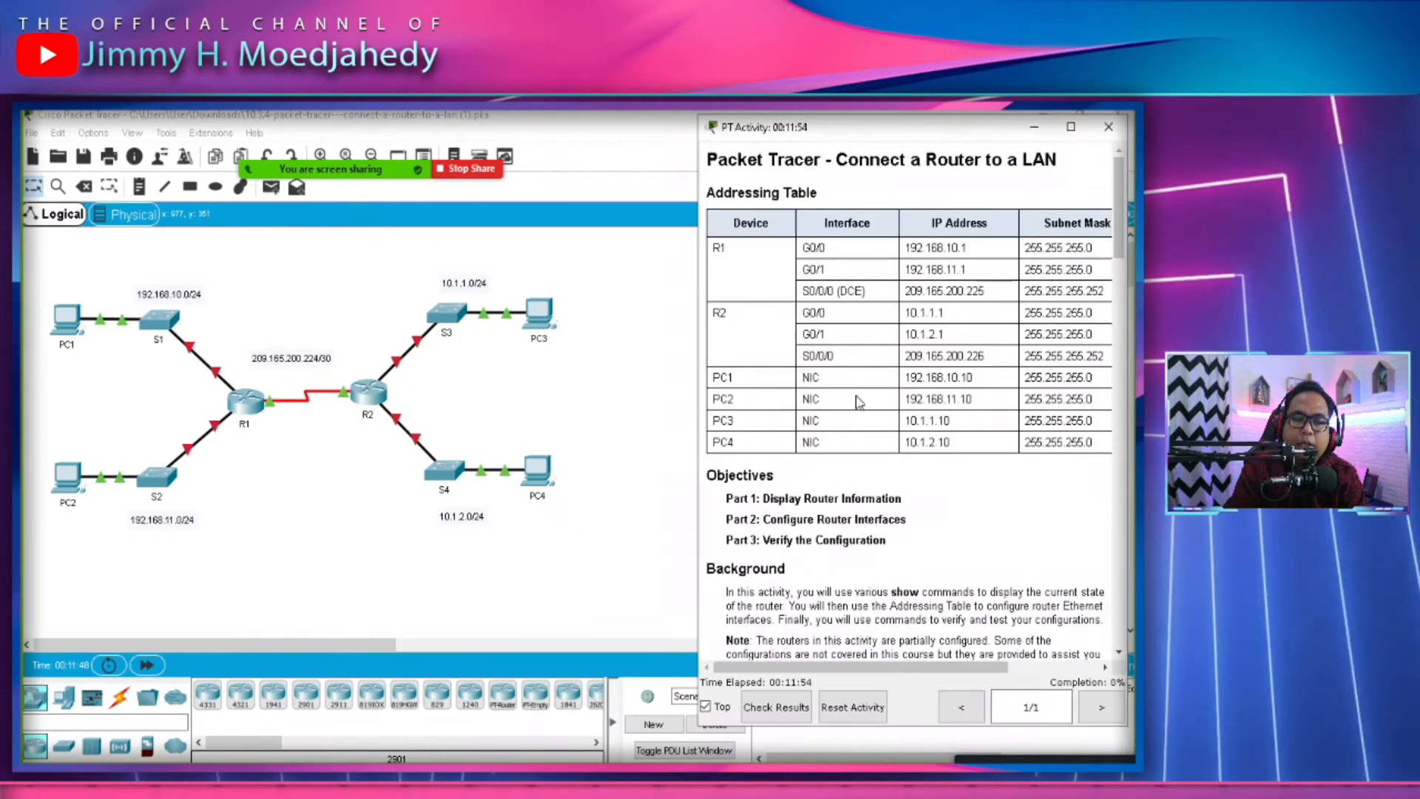
{"action": "left_click", "coordinate": [398, 751]}
{"action": "mouse_move", "coordinate": [918, 127]}
{"action": "left_mouse_down"}
{"action": "mouse_move", "coordinate": [207, 167]}
{"action": "mouse_move", "coordinate": [197, 148]}
{"action": "mouse_move", "coordinate": [804, 233]}
{"action": "mouse_move", "coordinate": [925, 177]}
{"action": "mouse_move", "coordinate": [912, 141]}
{"action": "left_mouse_up"}
{"action": "left_click", "coordinate": [640, 567]}
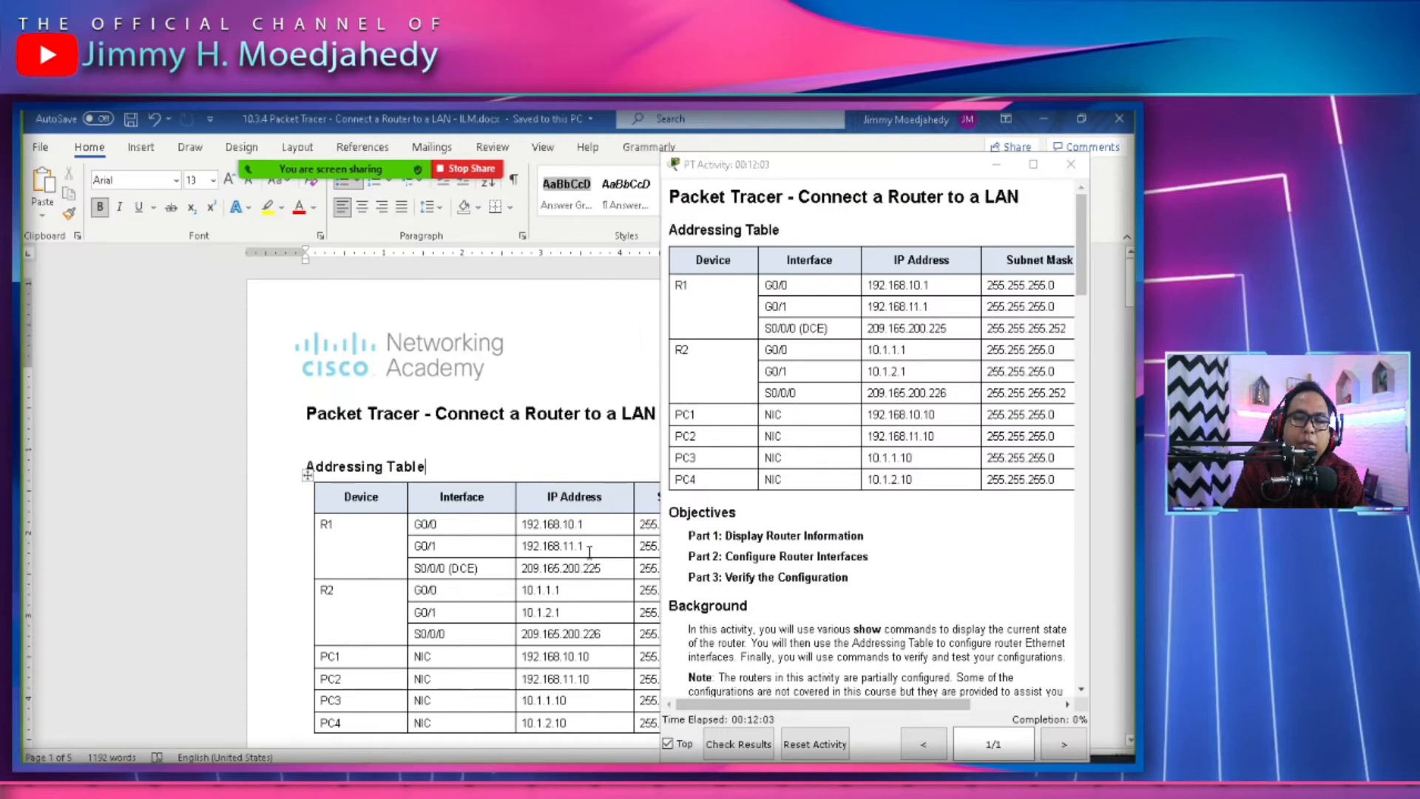
Compare the activity instructions with the Word document, from the objectives through the Part 1 questions about R1.
{"action": "scroll", "coordinate": [628, 609], "scroll_direction": "down", "scroll_amount": 6}
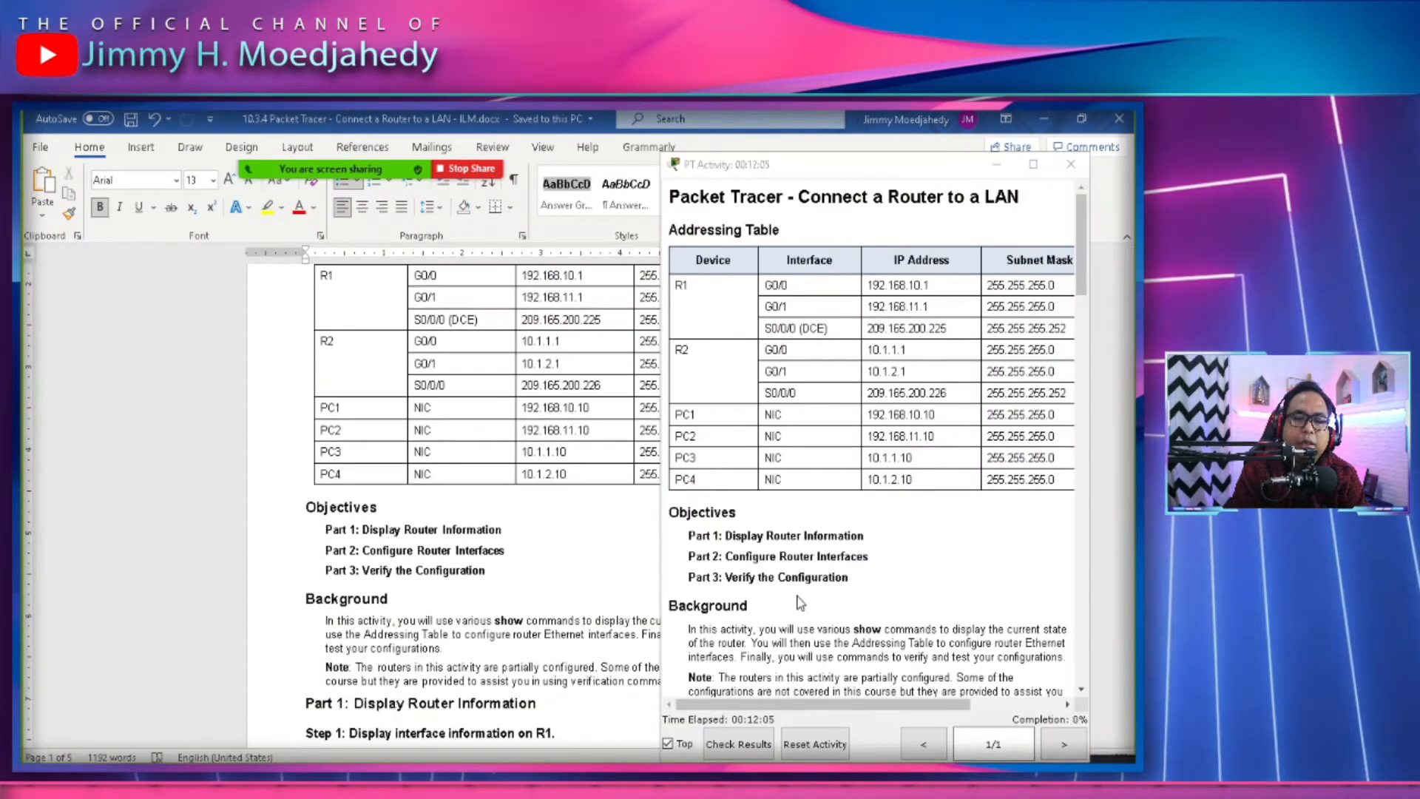
{"action": "left_click", "coordinate": [802, 603]}
{"action": "scroll", "coordinate": [812, 626], "scroll_direction": "down", "scroll_amount": 3}
{"action": "scroll", "coordinate": [812, 625], "scroll_direction": "down", "scroll_amount": 2}
{"action": "triple_click", "coordinate": [731, 477]}
{"action": "scroll", "coordinate": [814, 559], "scroll_direction": "down", "scroll_amount": 1}
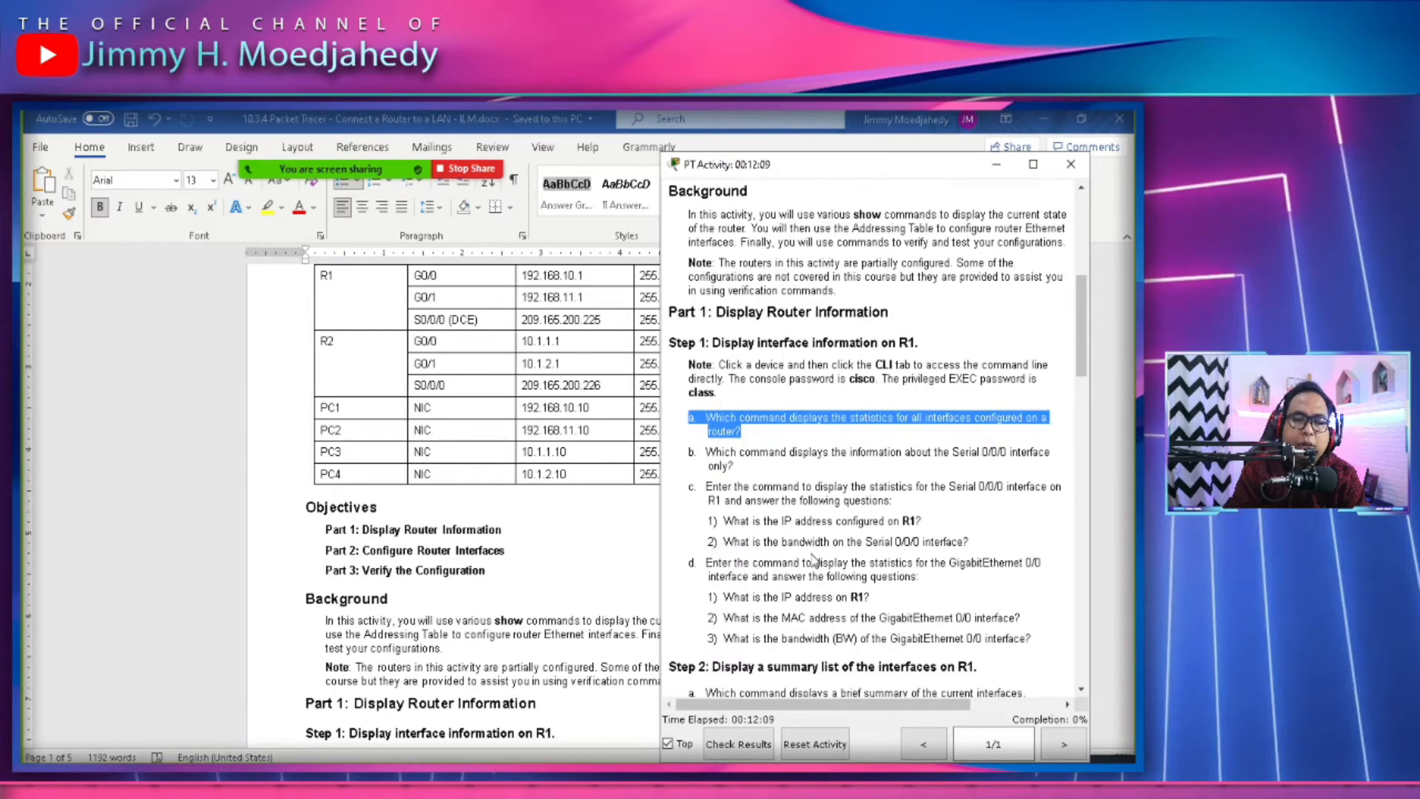
{"action": "scroll", "coordinate": [814, 560], "scroll_direction": "down", "scroll_amount": 2}
{"action": "triple_click", "coordinate": [797, 417]}
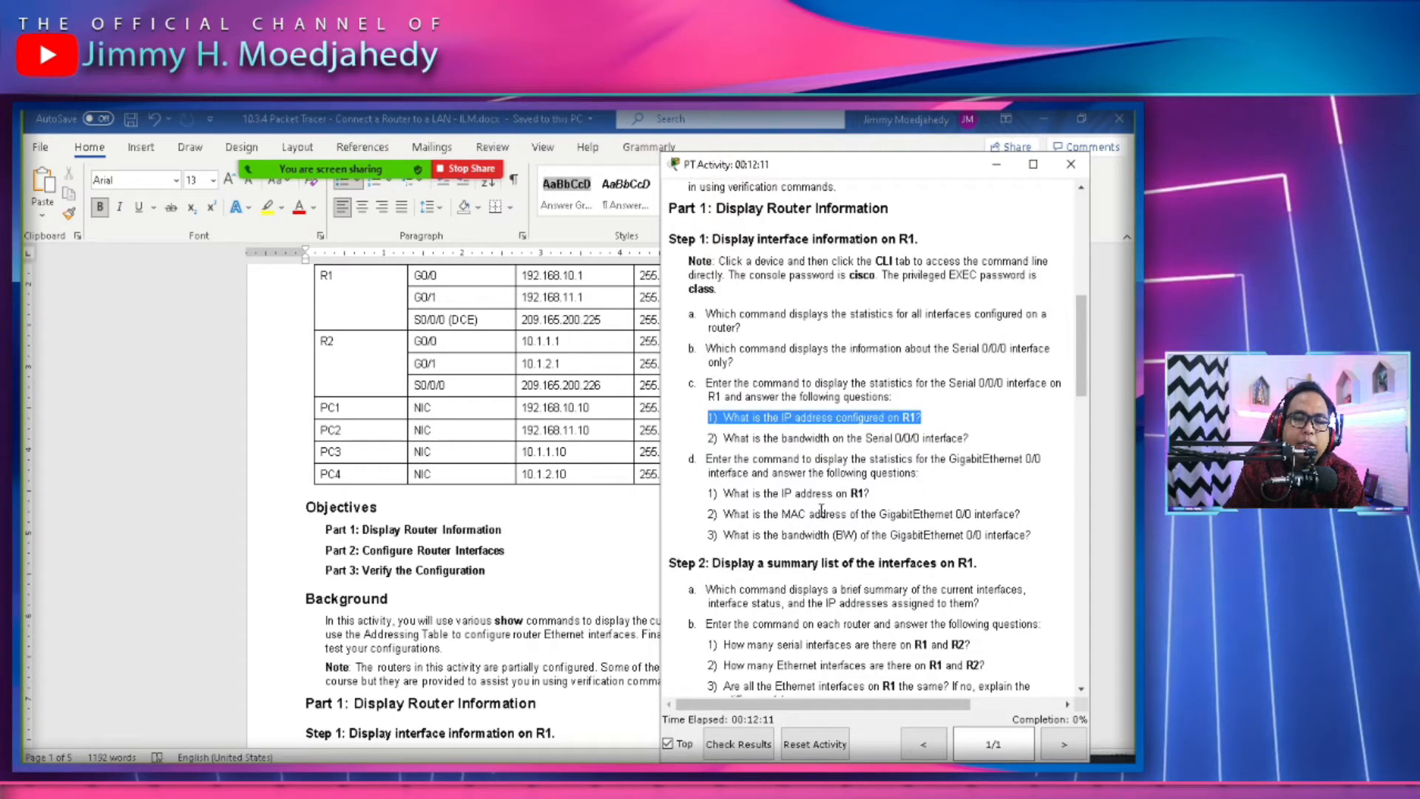
{"action": "scroll", "coordinate": [821, 510], "scroll_direction": "down", "scroll_amount": 1}
{"action": "left_click", "coordinate": [557, 611]}
{"action": "scroll", "coordinate": [557, 611], "scroll_direction": "down", "scroll_amount": 4}
{"action": "scroll", "coordinate": [557, 611], "scroll_direction": "down", "scroll_amount": 6}
{"action": "scroll", "coordinate": [588, 582], "scroll_direction": "up", "scroll_amount": 6}
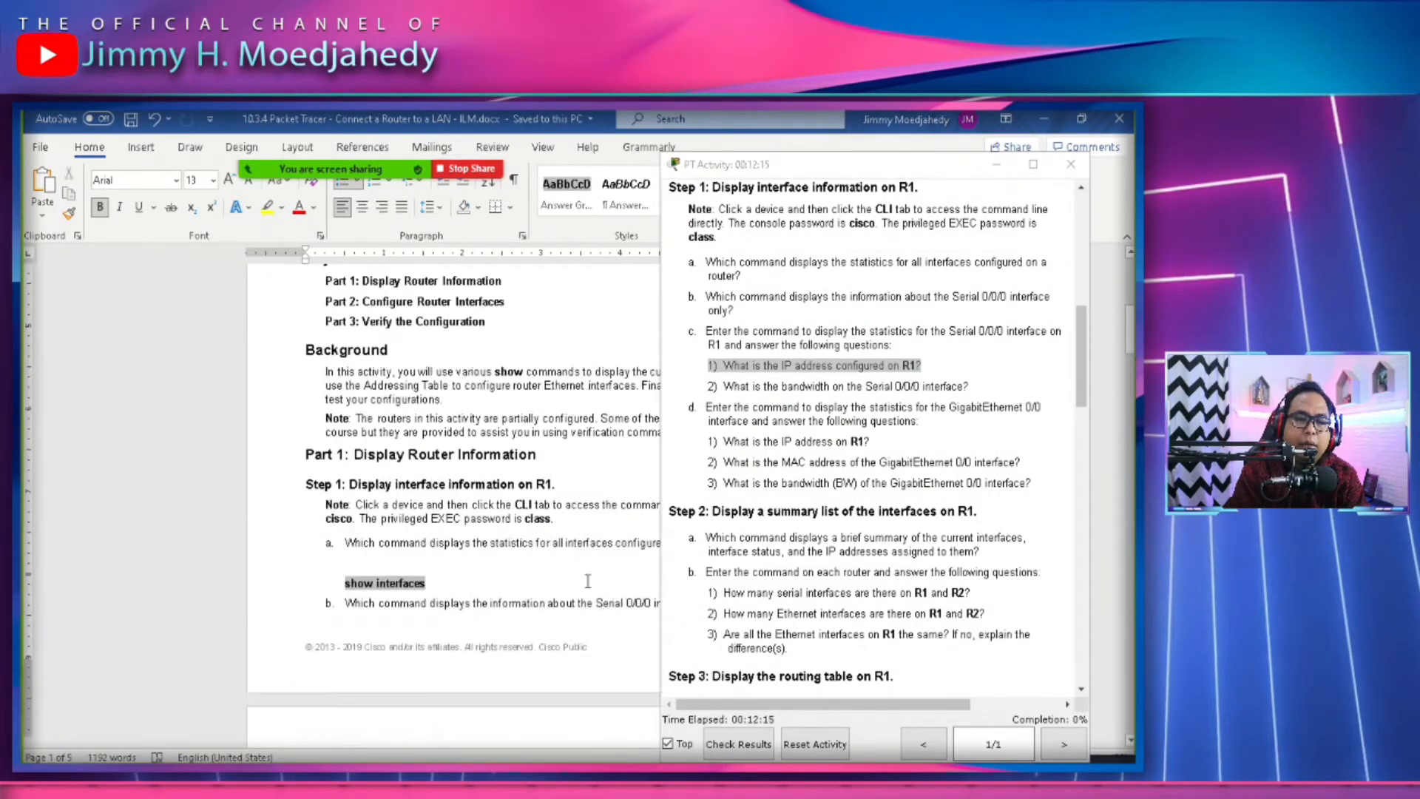
{"action": "scroll", "coordinate": [588, 582], "scroll_direction": "up", "scroll_amount": 3}
Dismiss the activity instructions, glance at the topology in Packet Tracer, and return to the Word document.
{"action": "left_click", "coordinate": [1071, 164]}
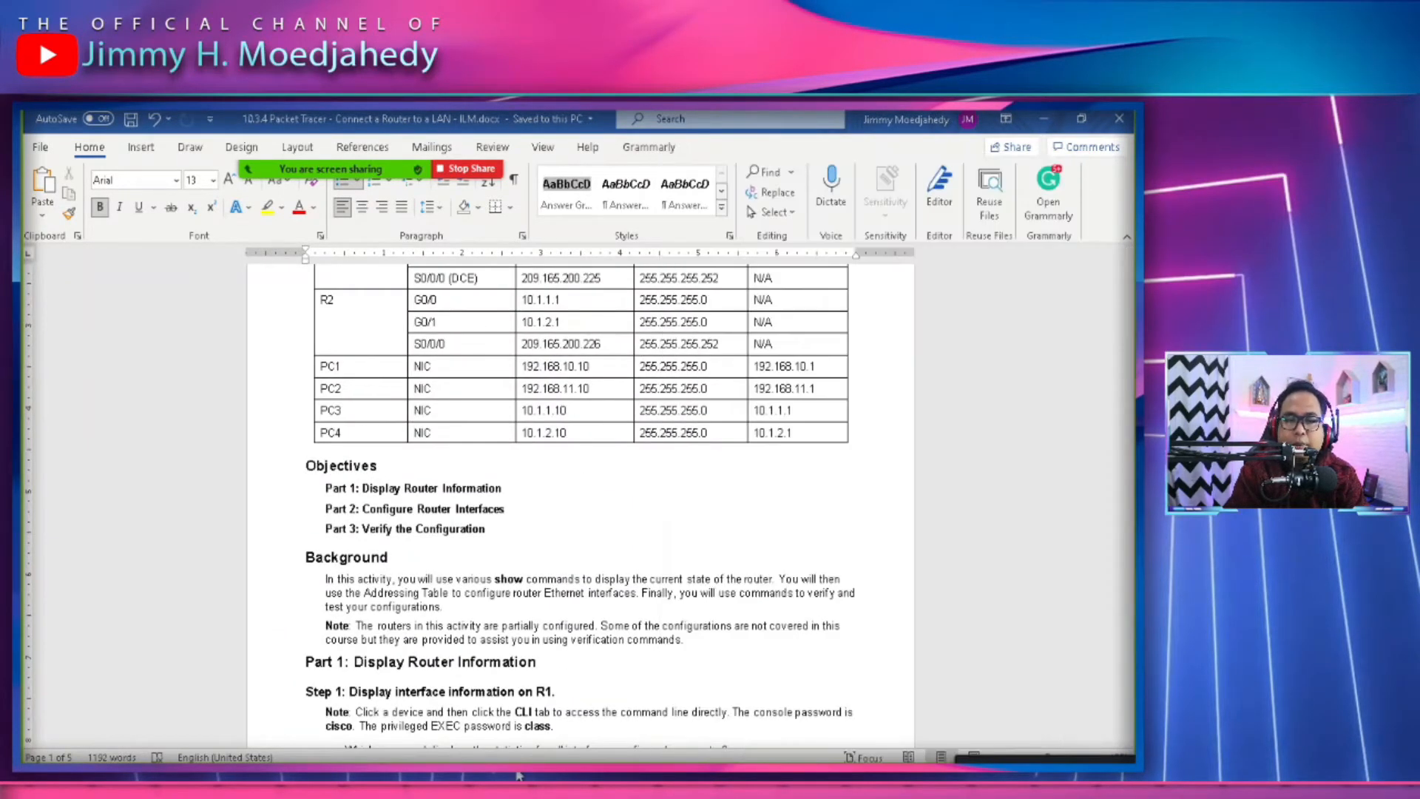
{"action": "mouse_move", "coordinate": [361, 750]}
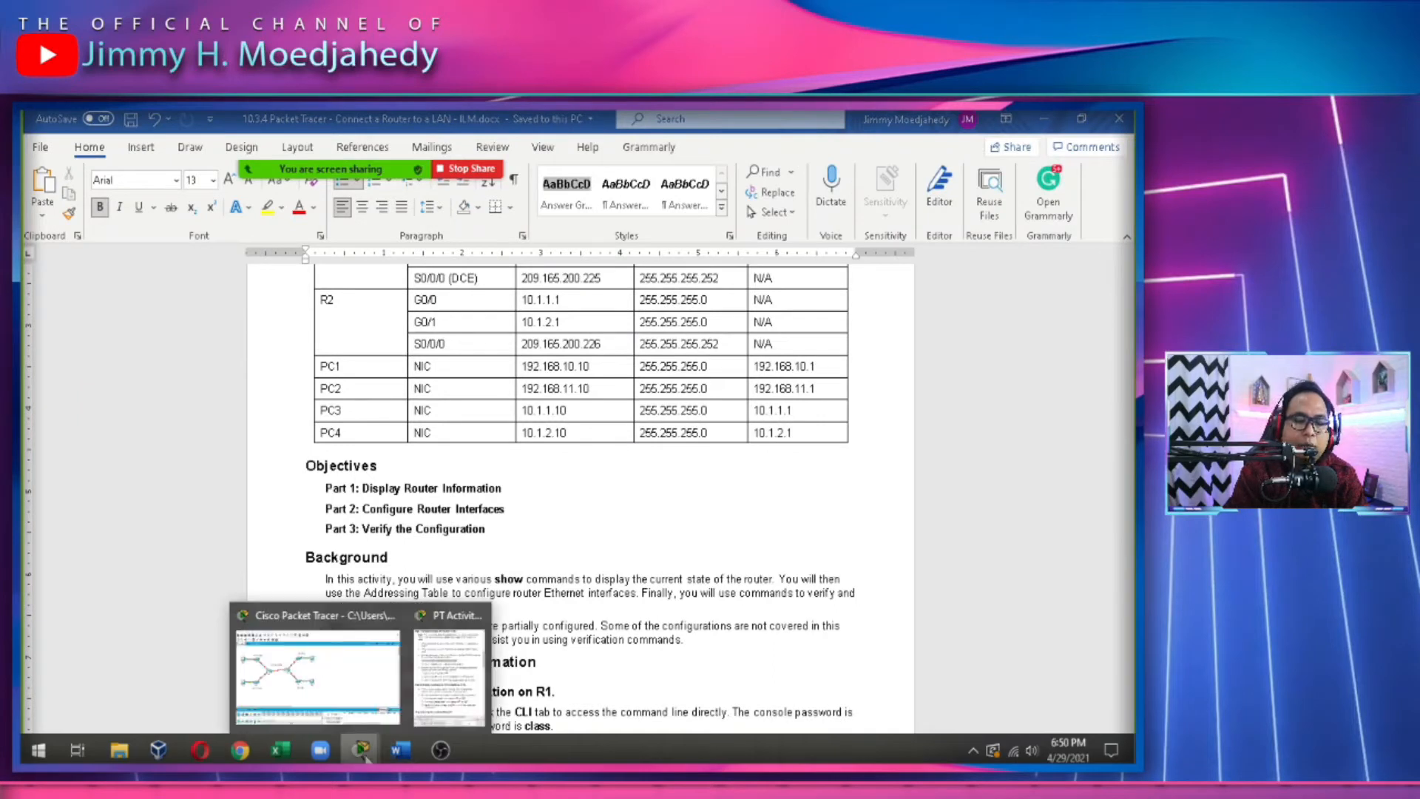
{"action": "left_click", "coordinate": [382, 671]}
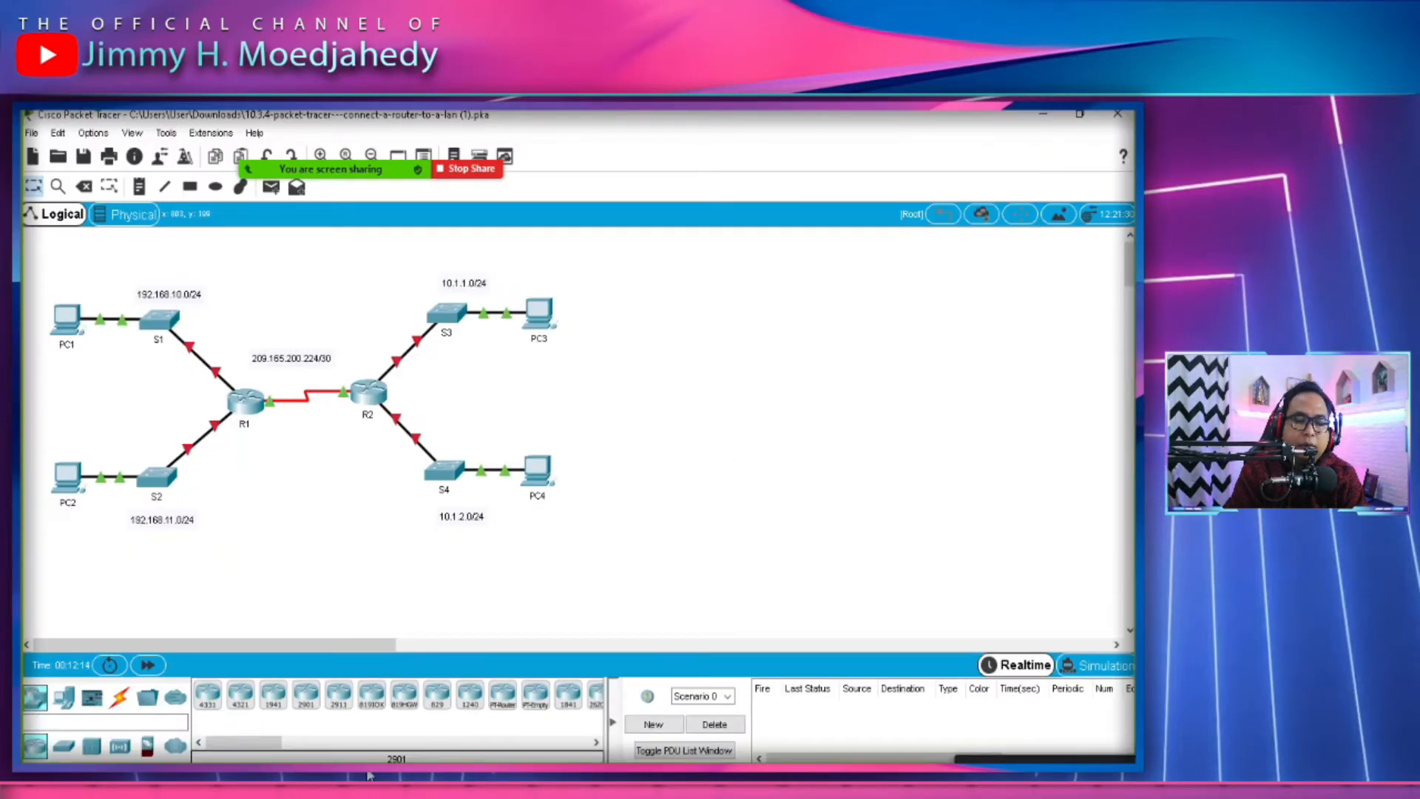
{"action": "key", "text": "alt+Tab"}
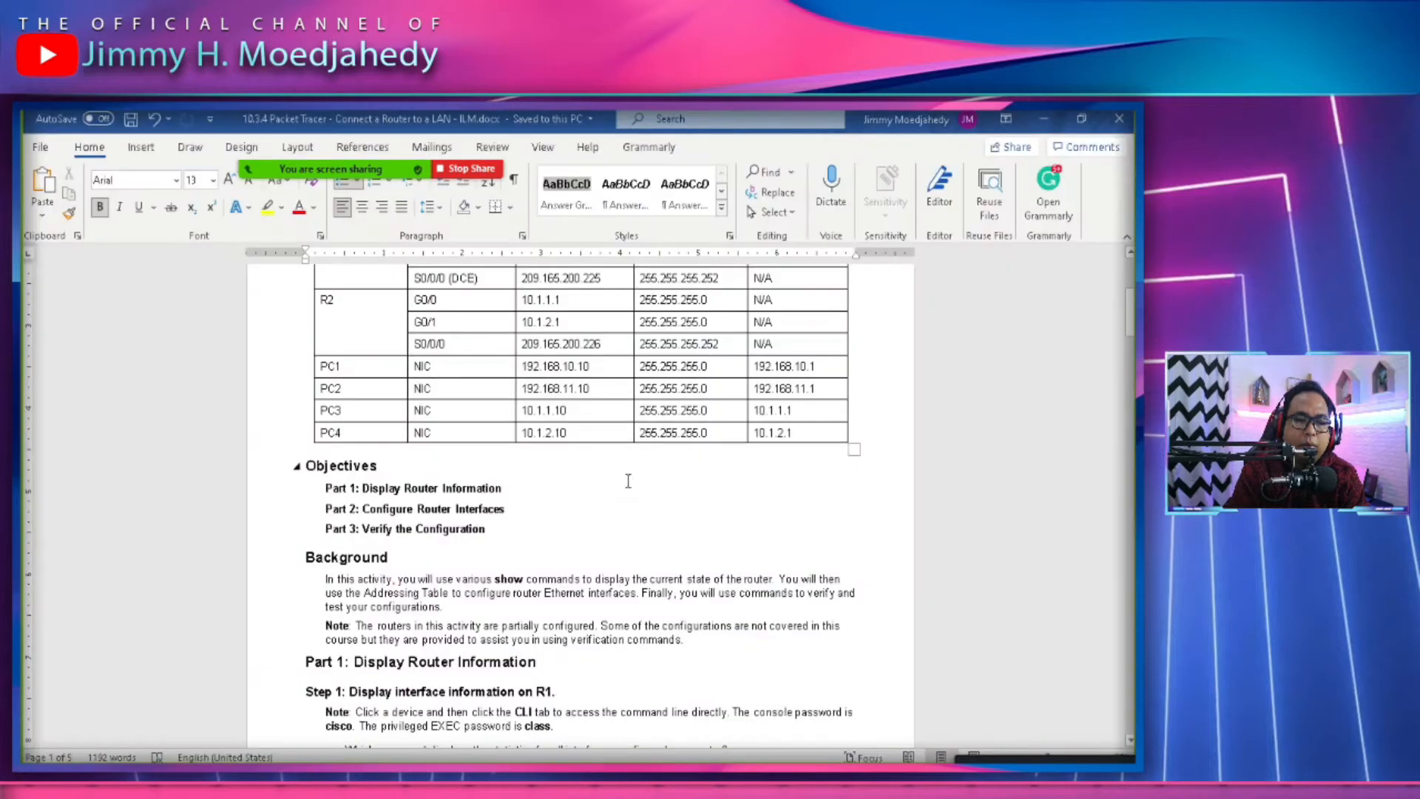
Enlarge the Addressing Table and examine the interface addresses and subnet masks for R1, R2 and the four PCs.
{"action": "scroll", "coordinate": [703, 580], "scroll_direction": "up", "scroll_amount": 6}
{"action": "scroll", "coordinate": [703, 580], "scroll_direction": "up", "scroll_amount": 3}
{"action": "scroll", "coordinate": [710, 582], "scroll_direction": "down", "scroll_amount": 2}
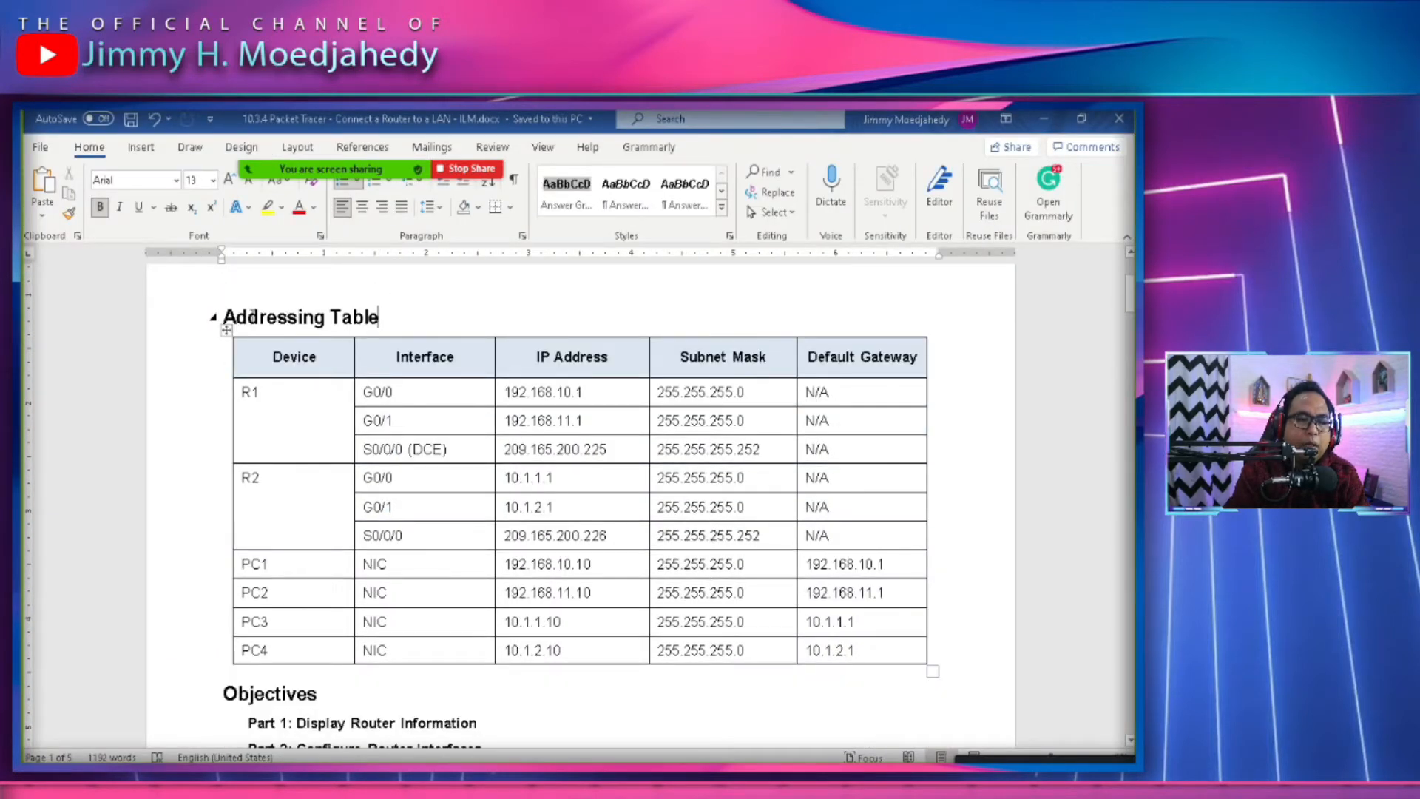
{"action": "left_click_drag", "start_coordinate": [225, 316], "coordinate": [710, 589]}
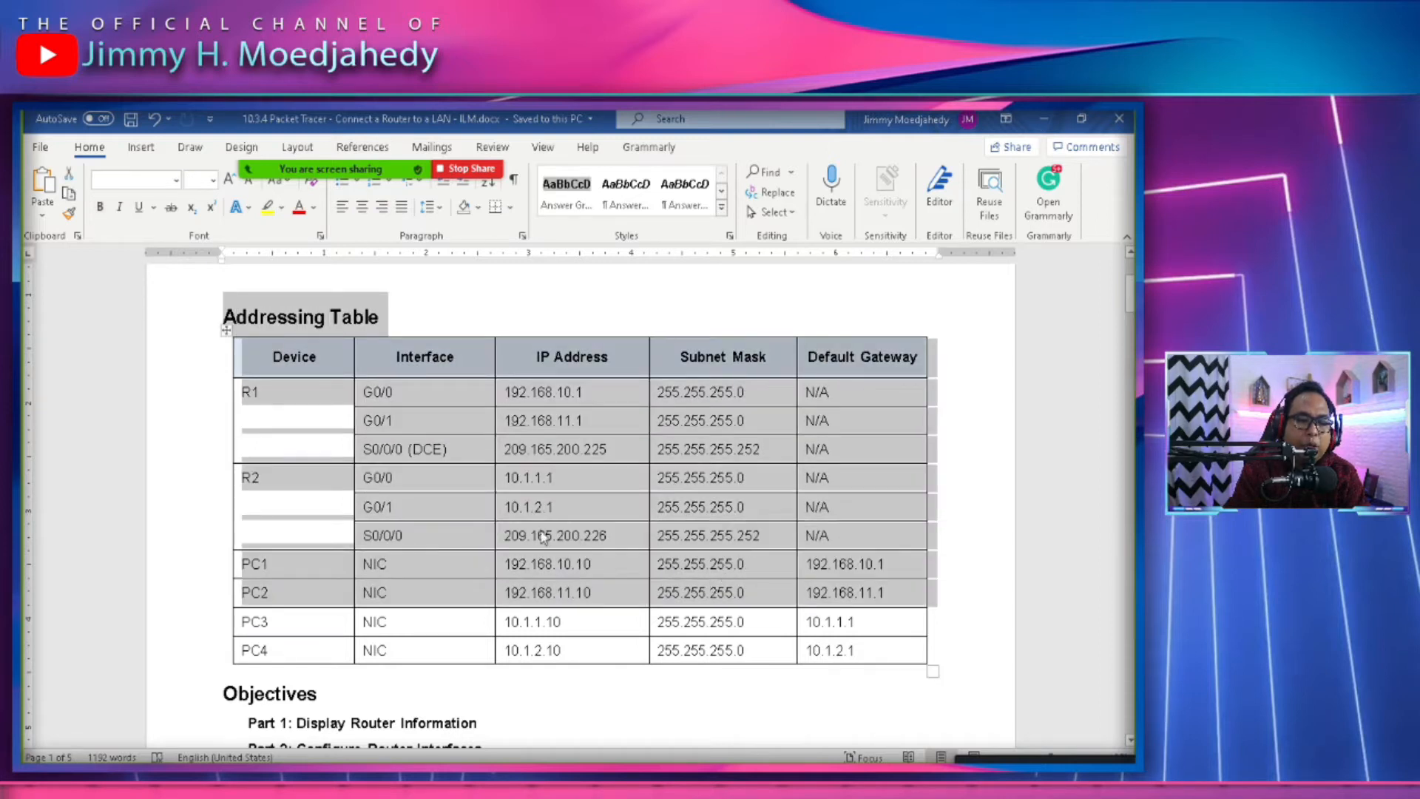
{"action": "left_click", "coordinate": [279, 391]}
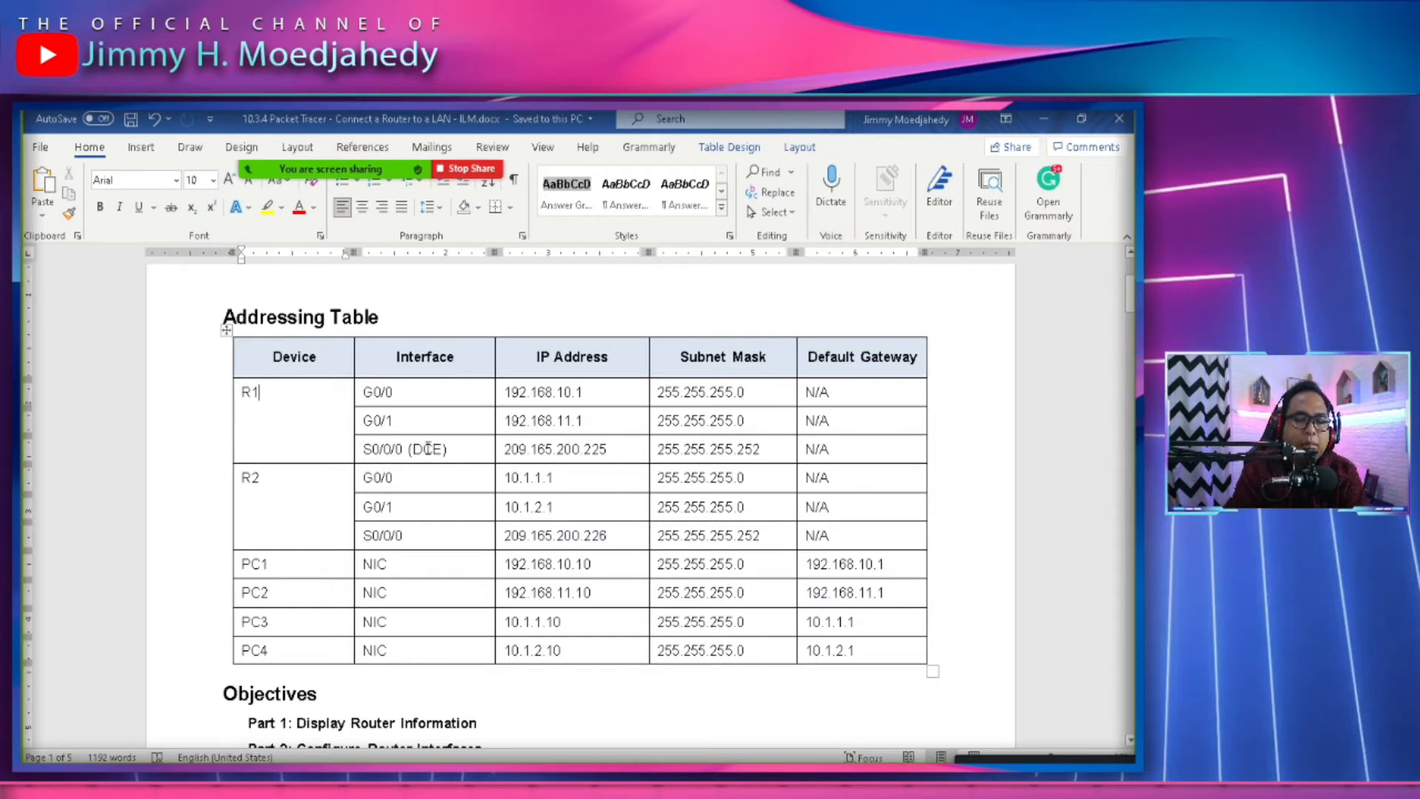
{"action": "left_click", "coordinate": [552, 393]}
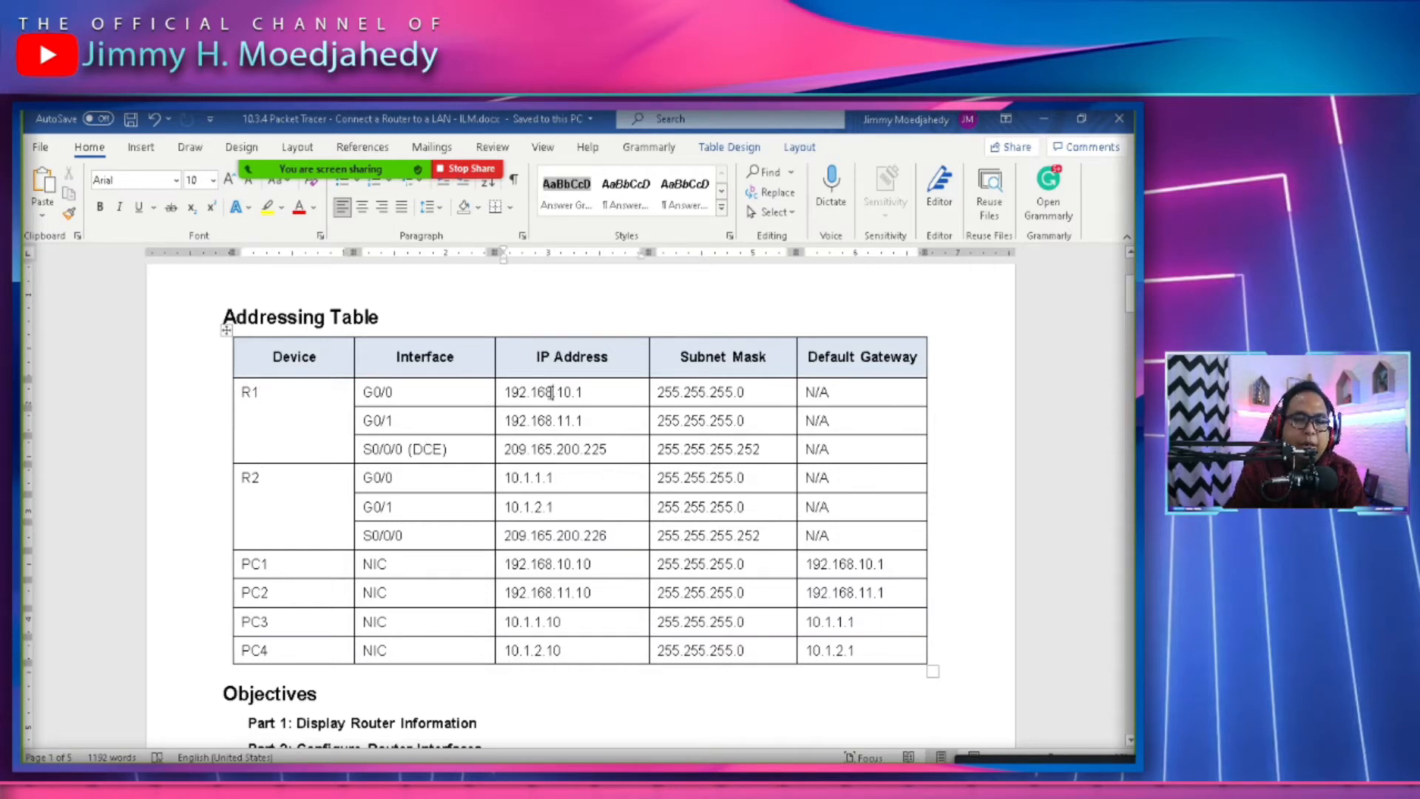
{"action": "left_click", "coordinate": [681, 392]}
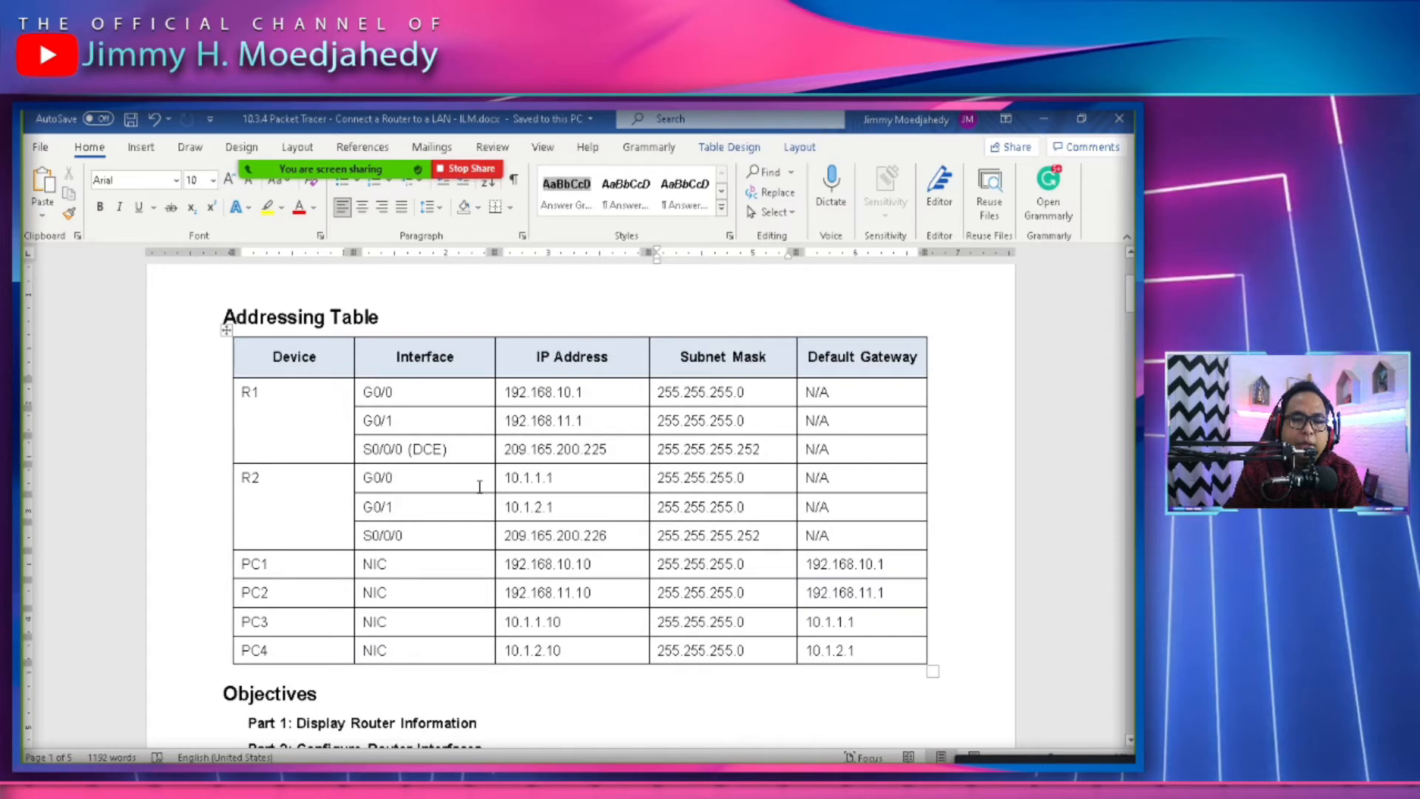
{"action": "left_click", "coordinate": [553, 481]}
{"action": "left_click", "coordinate": [302, 574]}
{"action": "left_click_drag", "start_coordinate": [505, 564], "coordinate": [566, 634]}
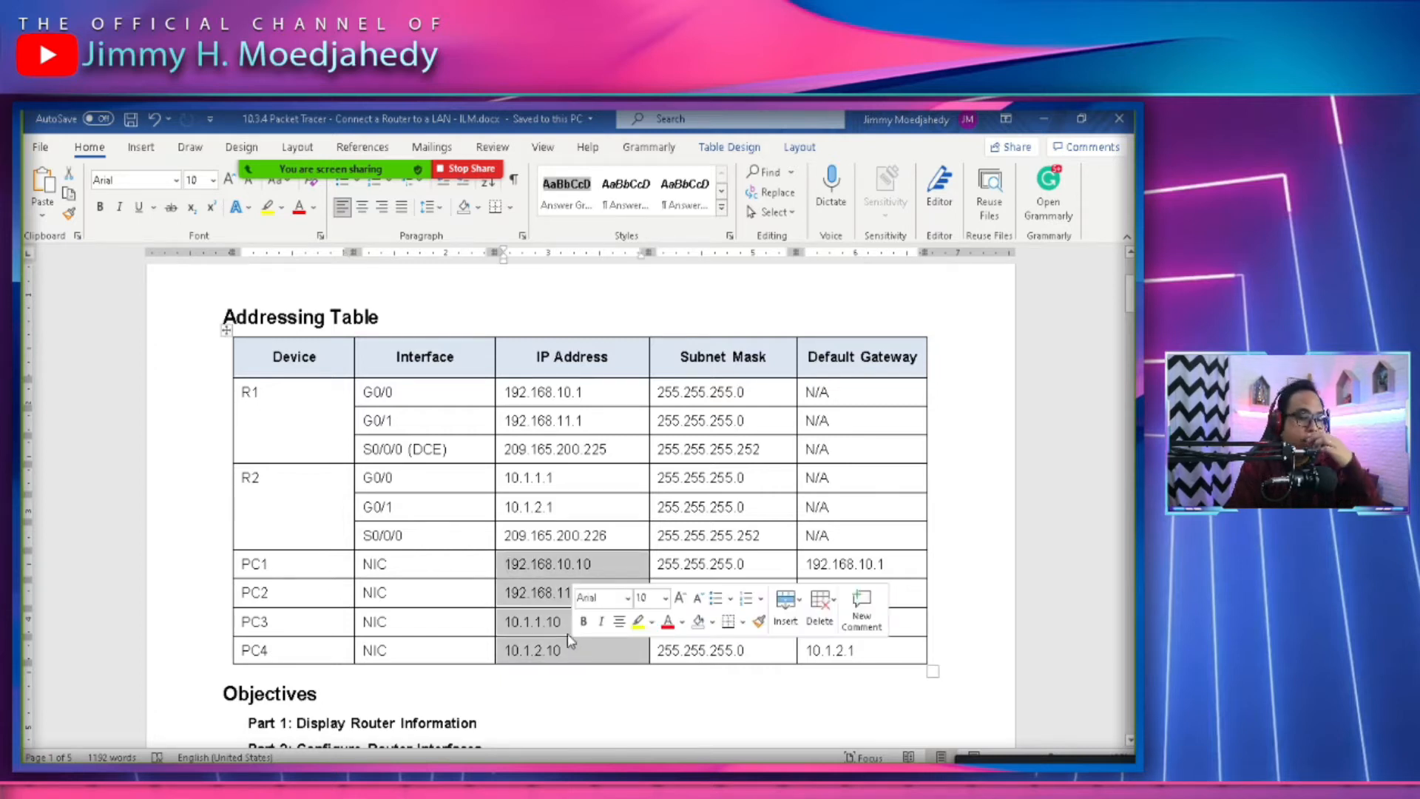
Review the three lab objectives, relating interface configuration to the Addressing Table, and continue to Part 1.
{"action": "scroll", "coordinate": [488, 510], "scroll_direction": "down", "scroll_amount": 3}
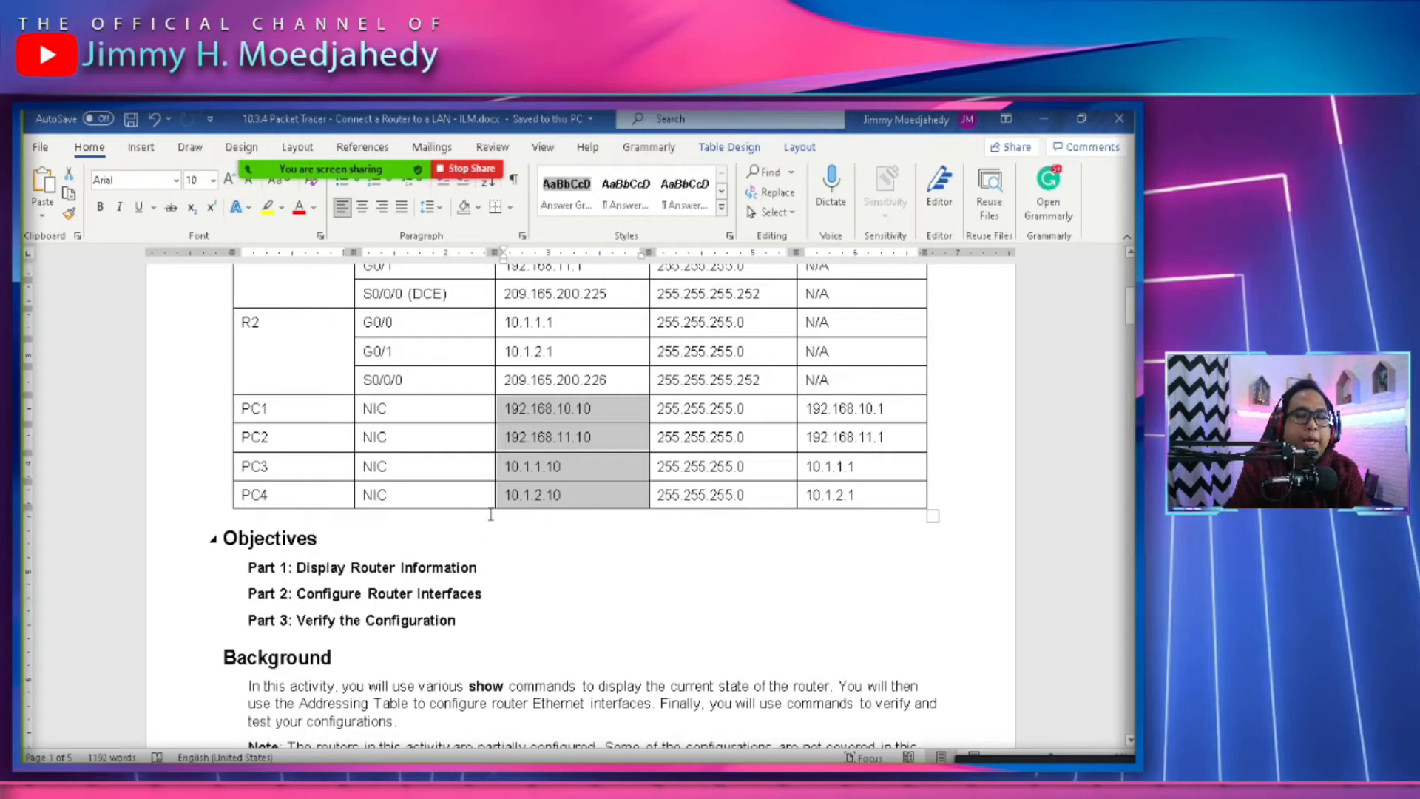
{"action": "left_click", "coordinate": [493, 595]}
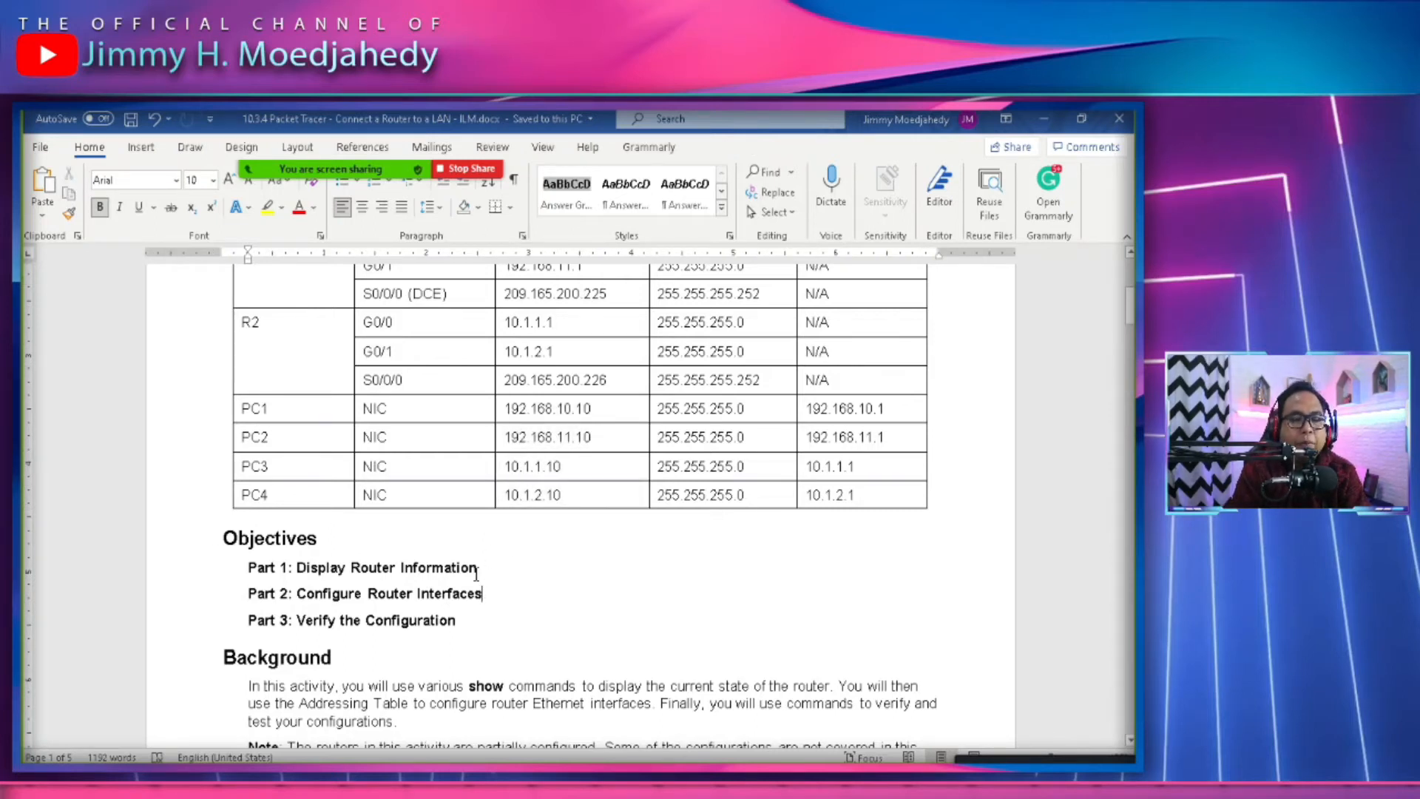
{"action": "left_click_drag", "start_coordinate": [480, 568], "coordinate": [322, 577]}
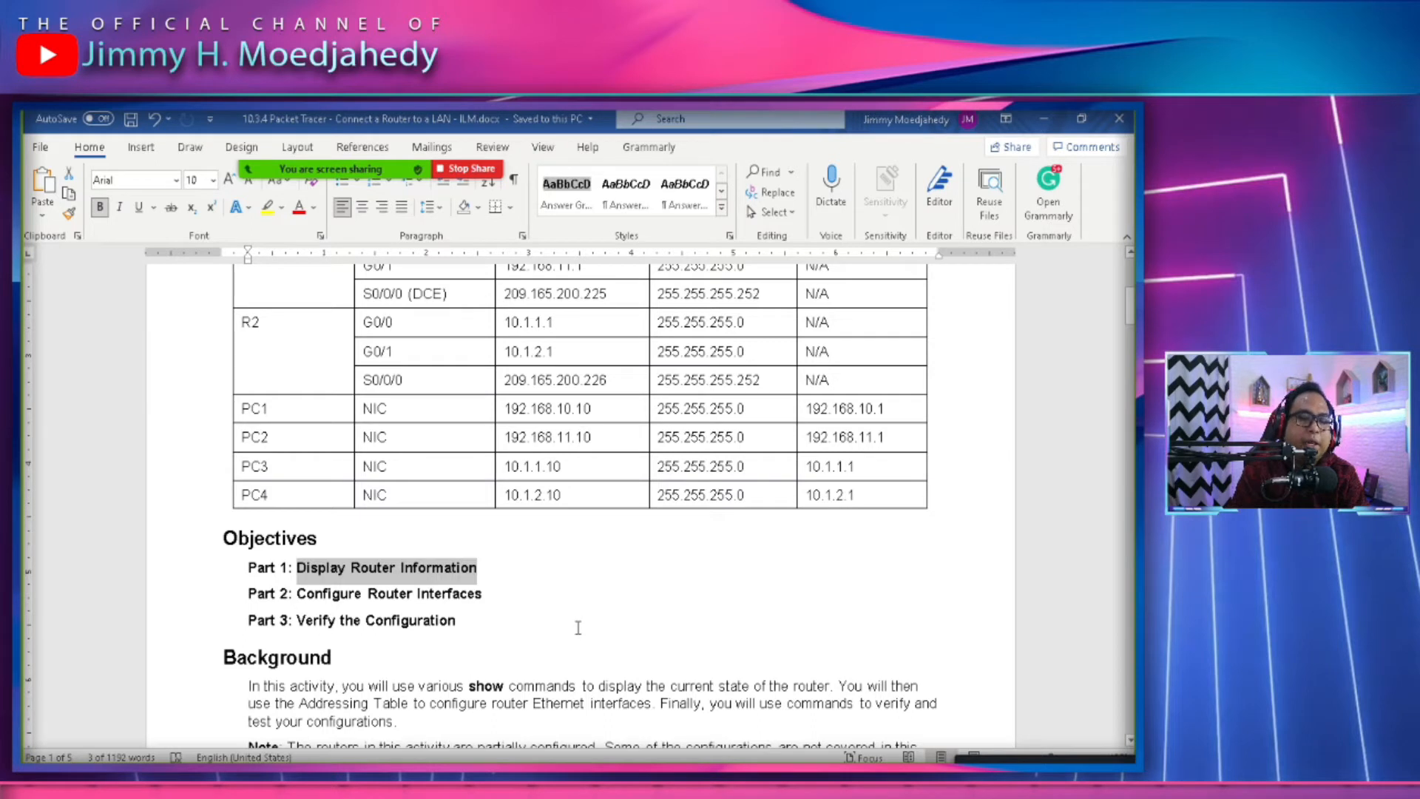
{"action": "left_click", "coordinate": [442, 601]}
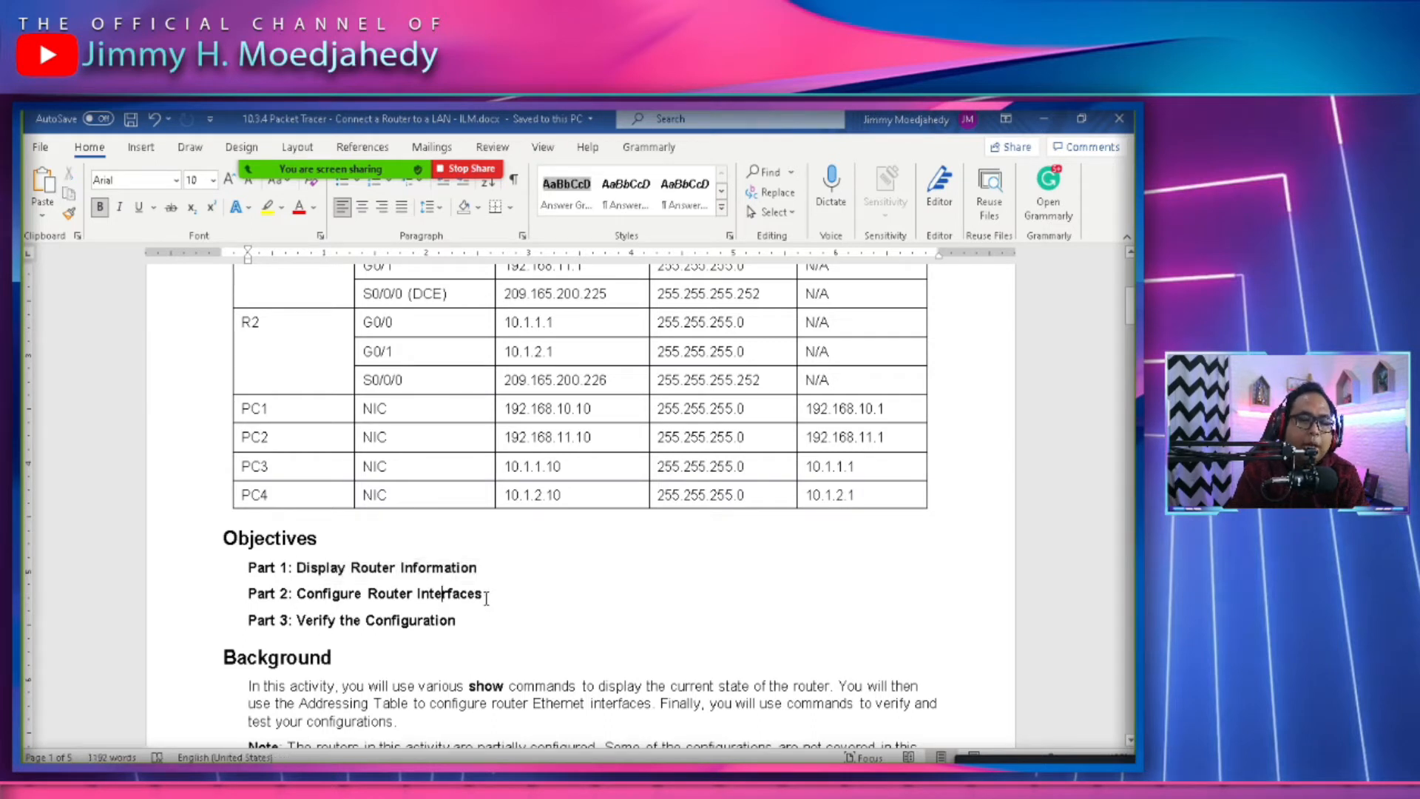
{"action": "left_click_drag", "start_coordinate": [484, 597], "coordinate": [412, 598]}
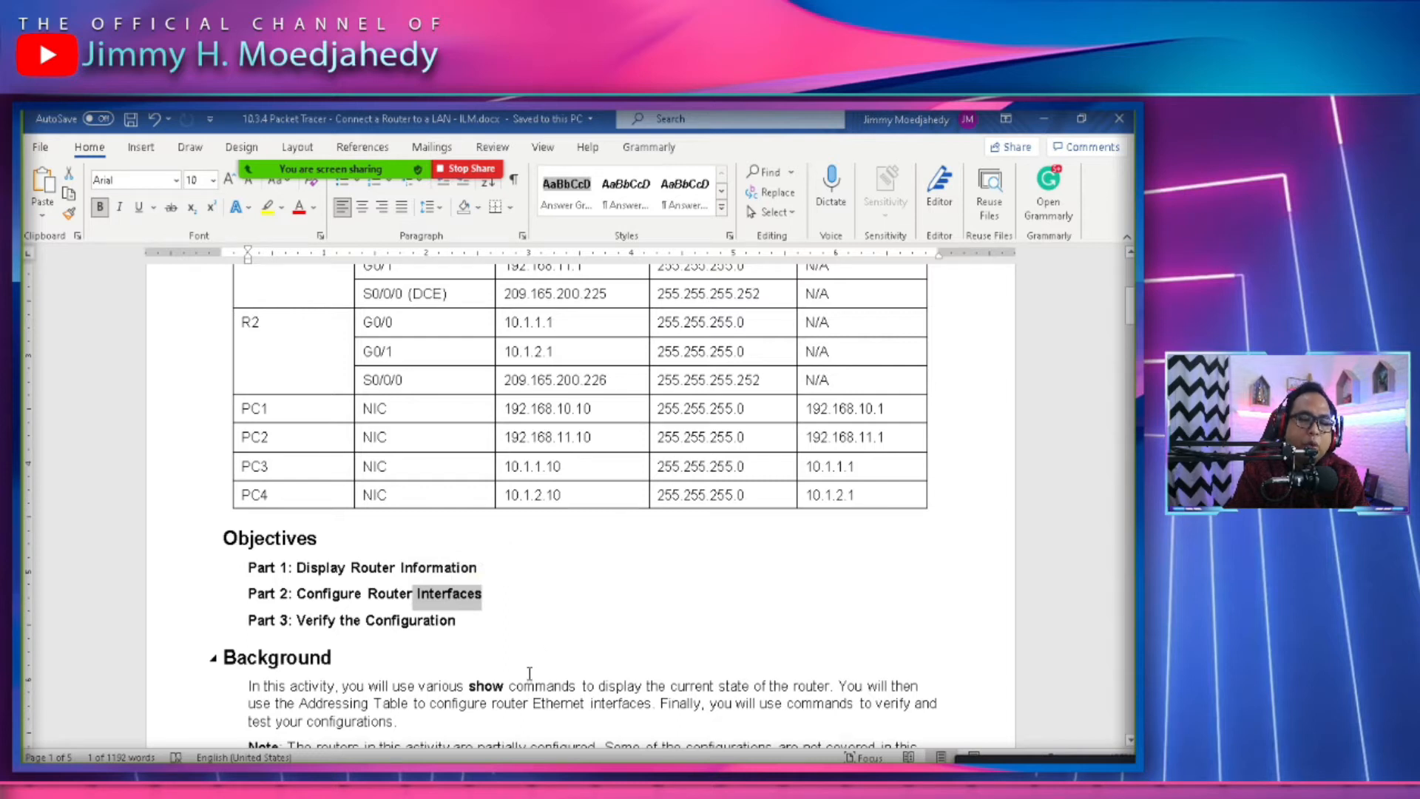
{"action": "scroll", "coordinate": [529, 665], "scroll_direction": "up", "scroll_amount": 2}
{"action": "left_click_drag", "start_coordinate": [275, 311], "coordinate": [943, 628]}
{"action": "left_click", "coordinate": [593, 670]}
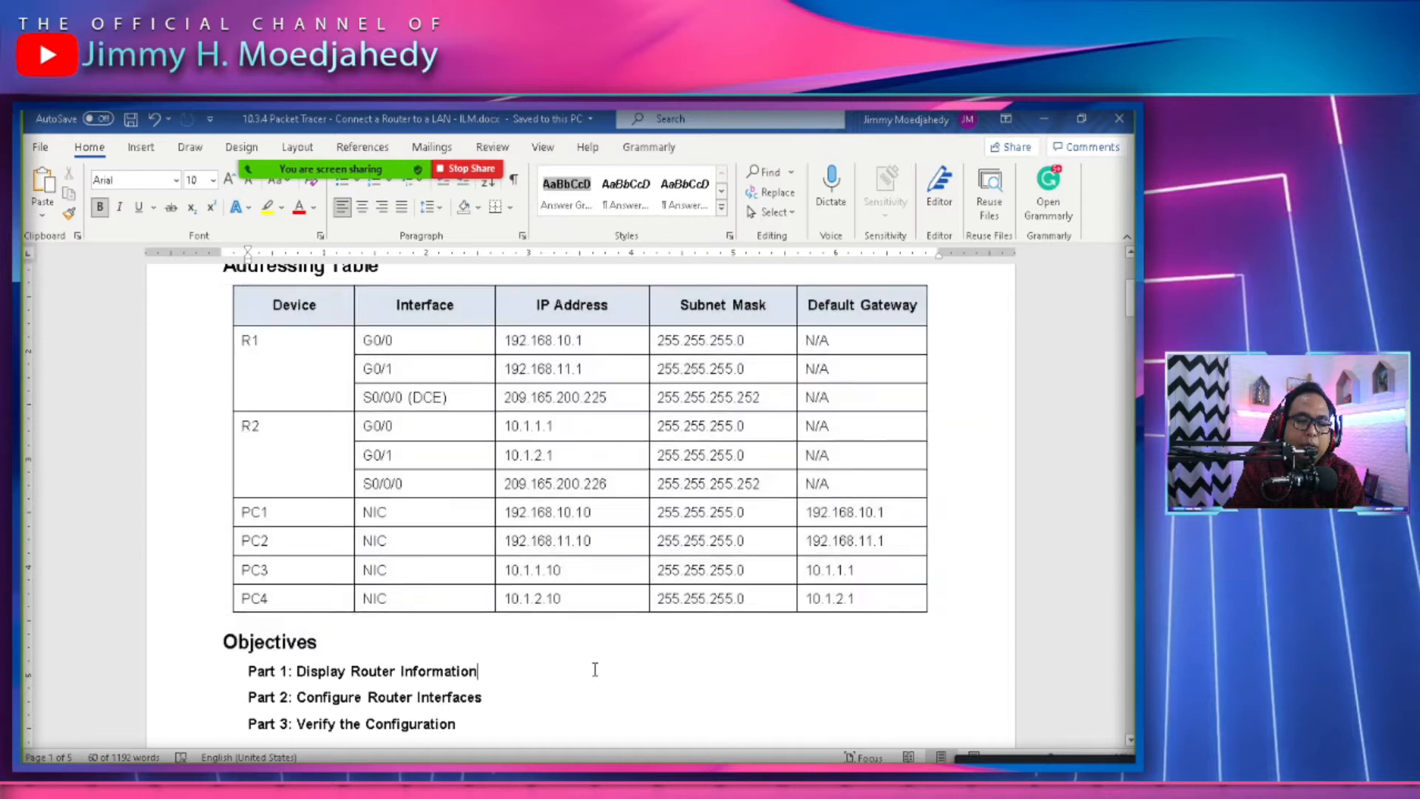
{"action": "scroll", "coordinate": [437, 630], "scroll_direction": "down", "scroll_amount": 2}
{"action": "left_click_drag", "start_coordinate": [456, 620], "coordinate": [297, 620]}
{"action": "scroll", "coordinate": [676, 557], "scroll_direction": "down", "scroll_amount": 8}
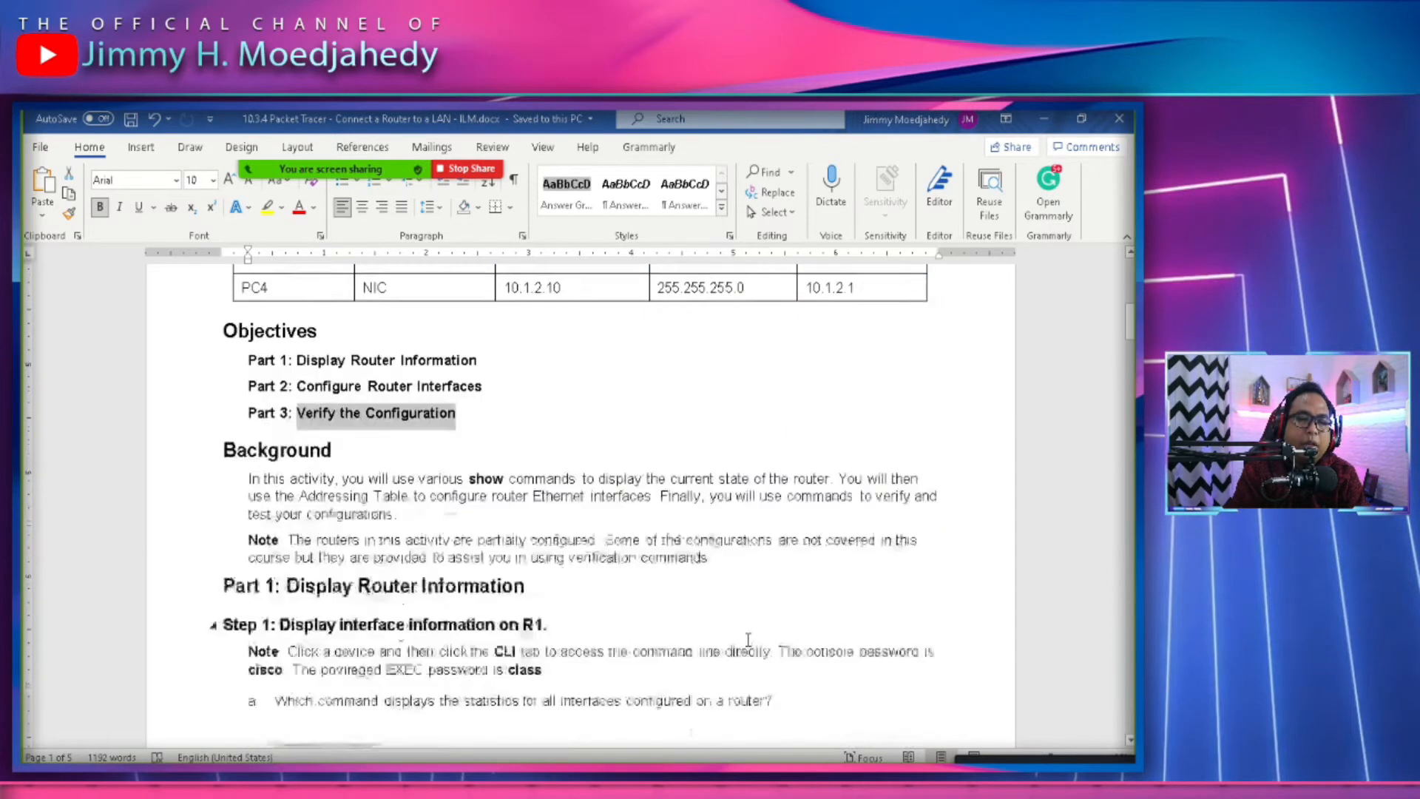
Read Part 1 Step 1 on displaying R1's interface information, including question a about the command for all interface statistics.
{"action": "left_click", "coordinate": [666, 547]}
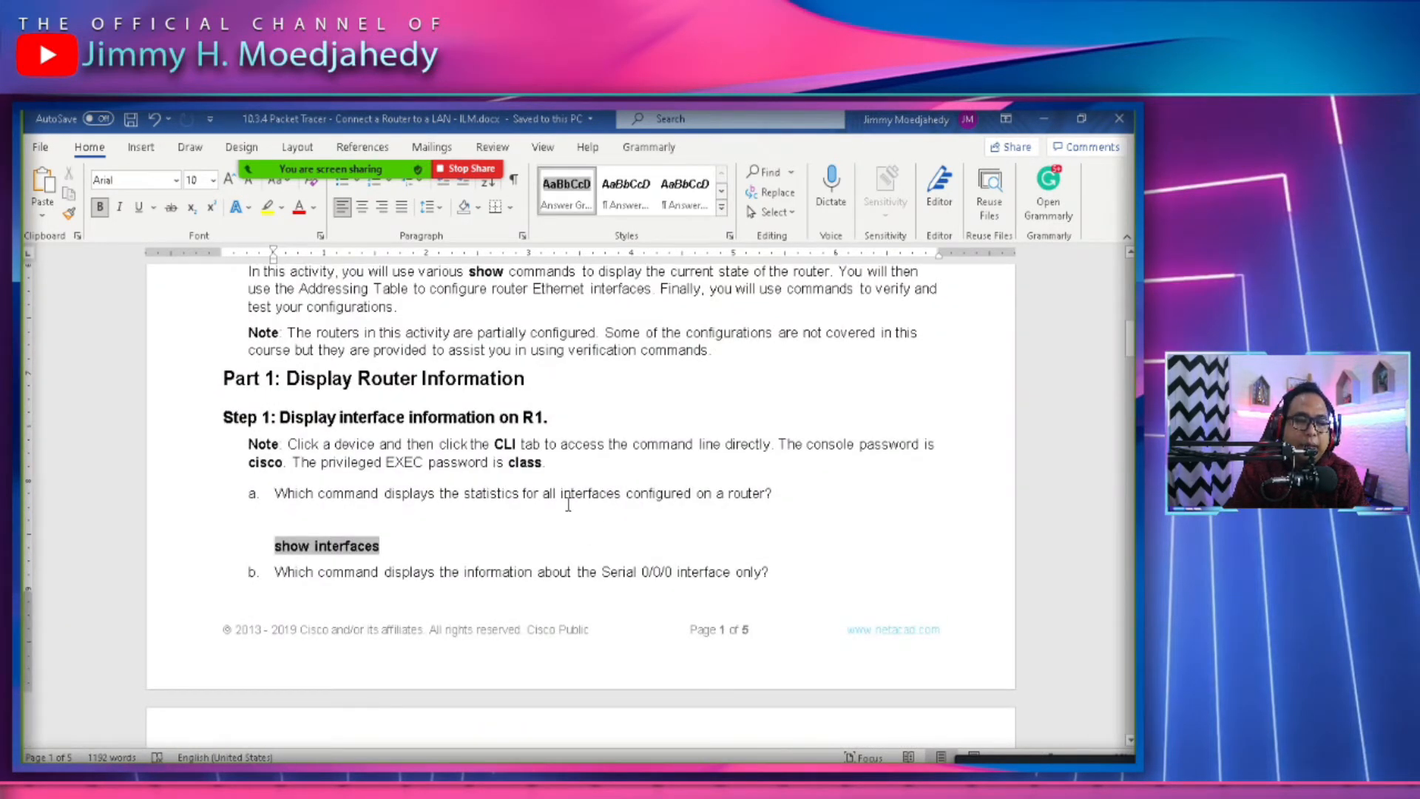
{"action": "double_click", "coordinate": [531, 418]}
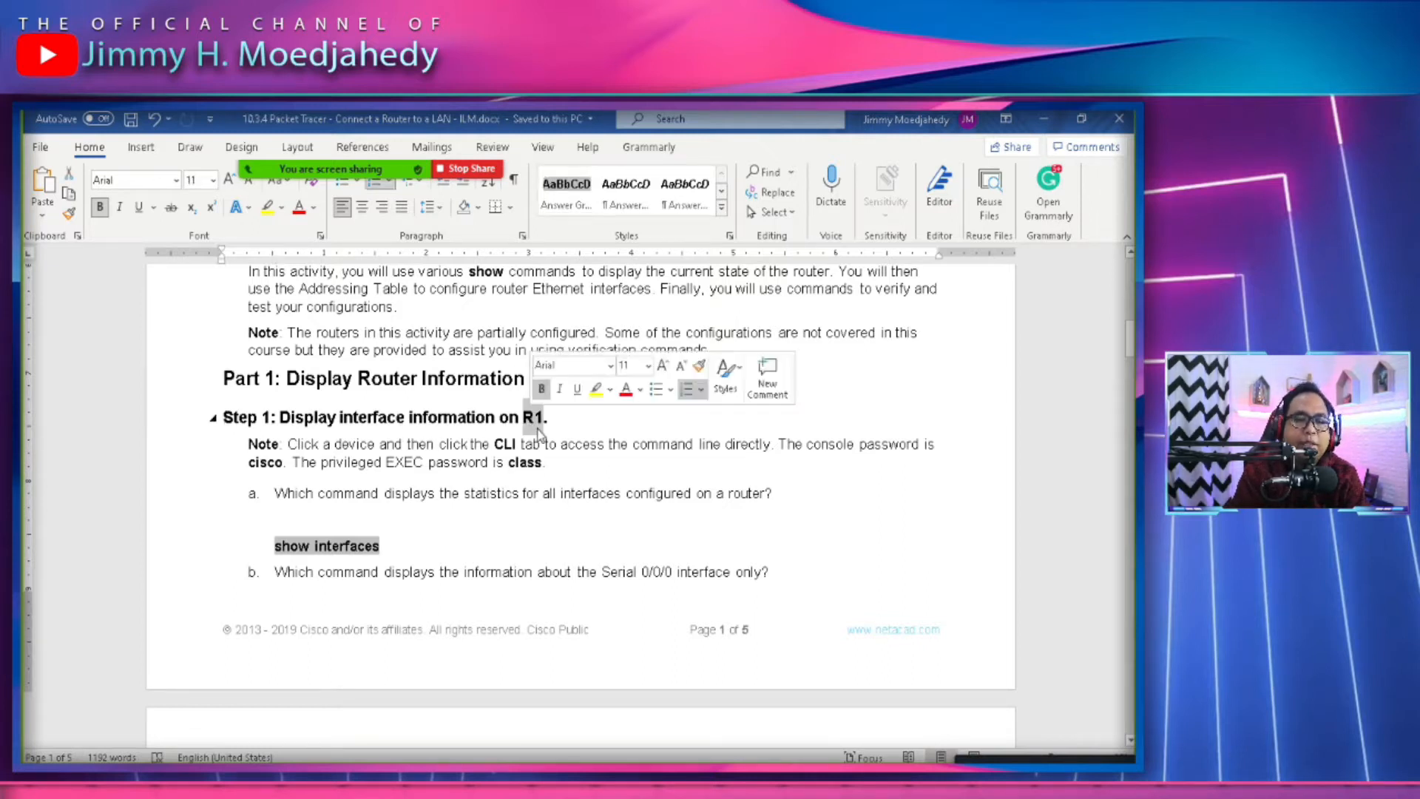
{"action": "left_click", "coordinate": [602, 481]}
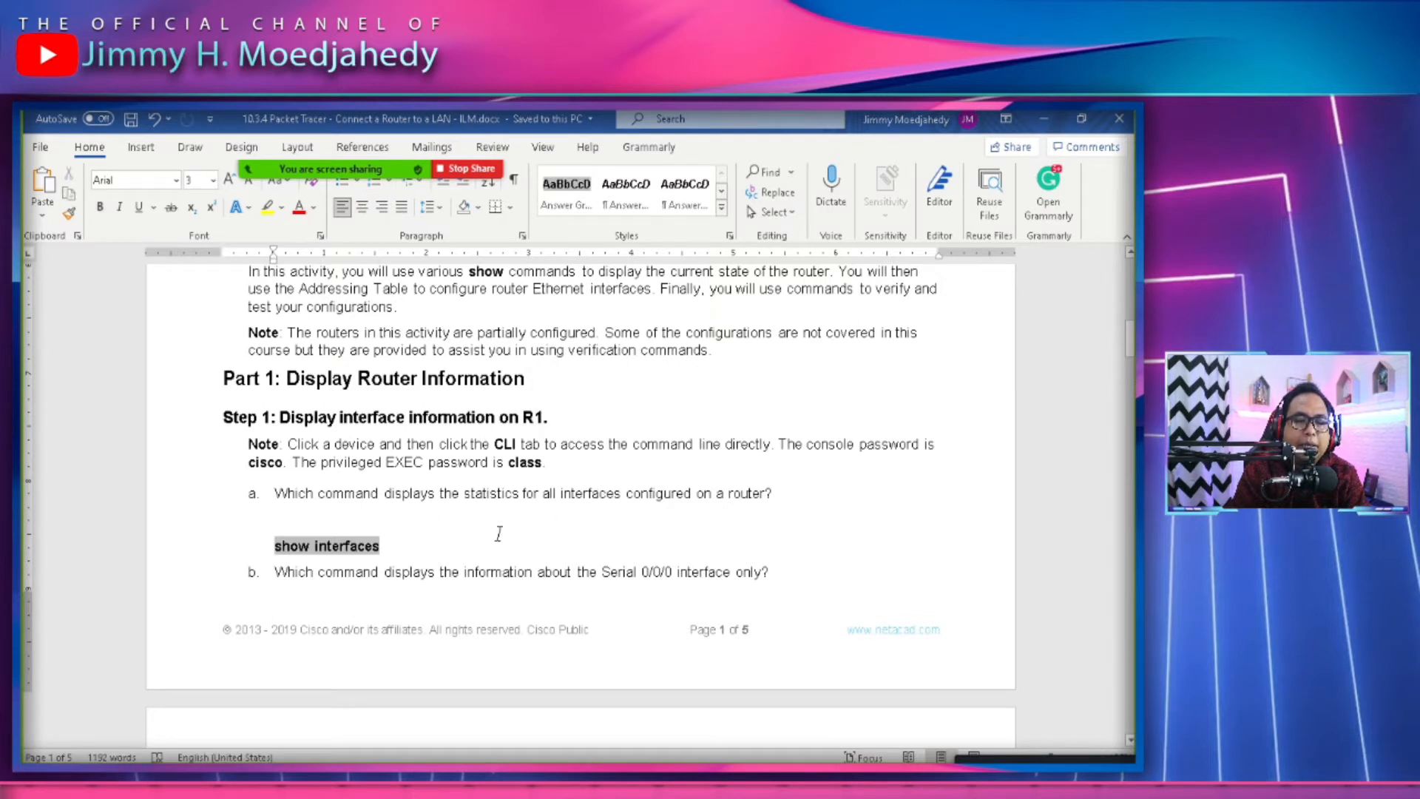
{"action": "triple_click", "coordinate": [499, 498]}
{"action": "left_click", "coordinate": [500, 546]}
{"action": "scroll", "coordinate": [501, 544], "scroll_direction": "down", "scroll_amount": 2}
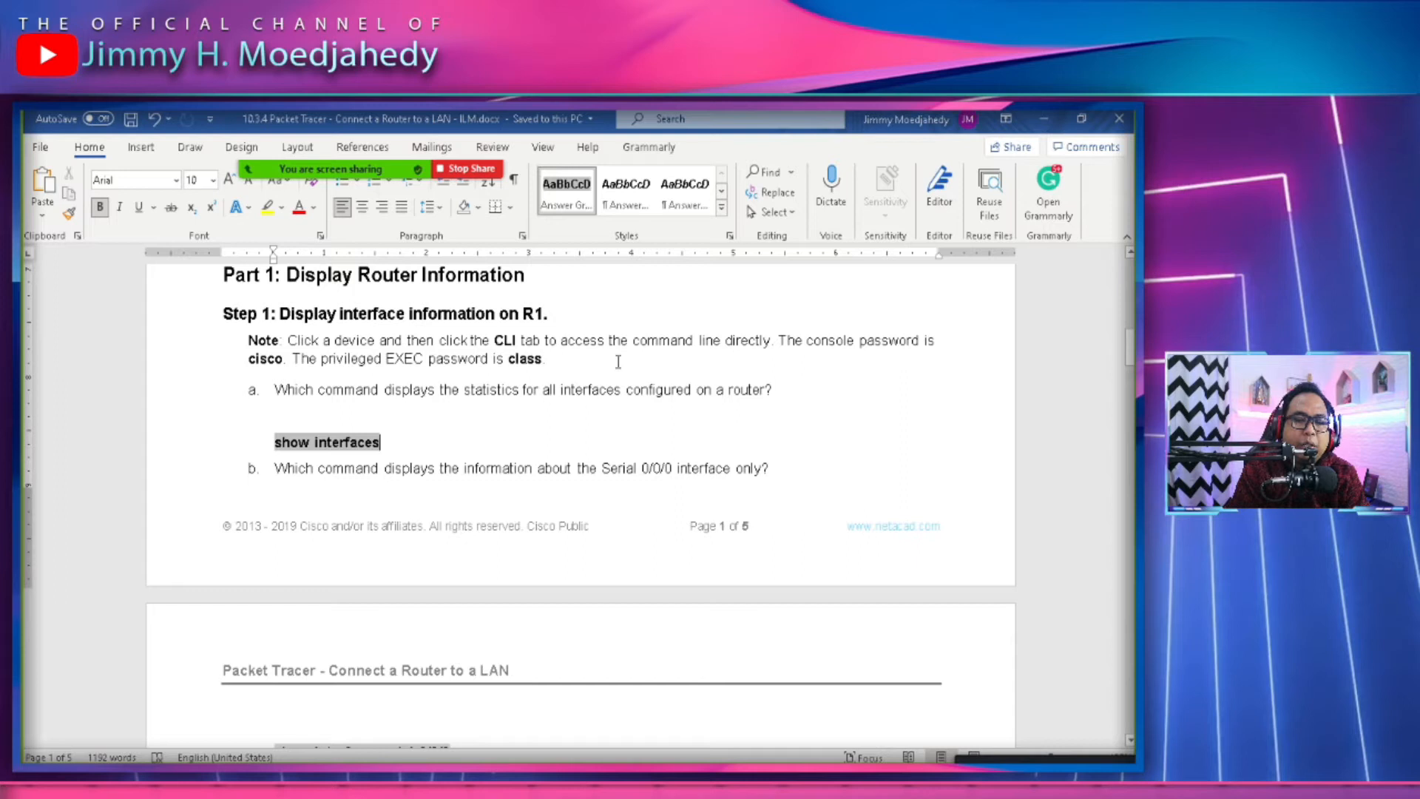
Examine the note giving the console and privileged EXEC passwords, and the answer to question a.
{"action": "double_click", "coordinate": [275, 360]}
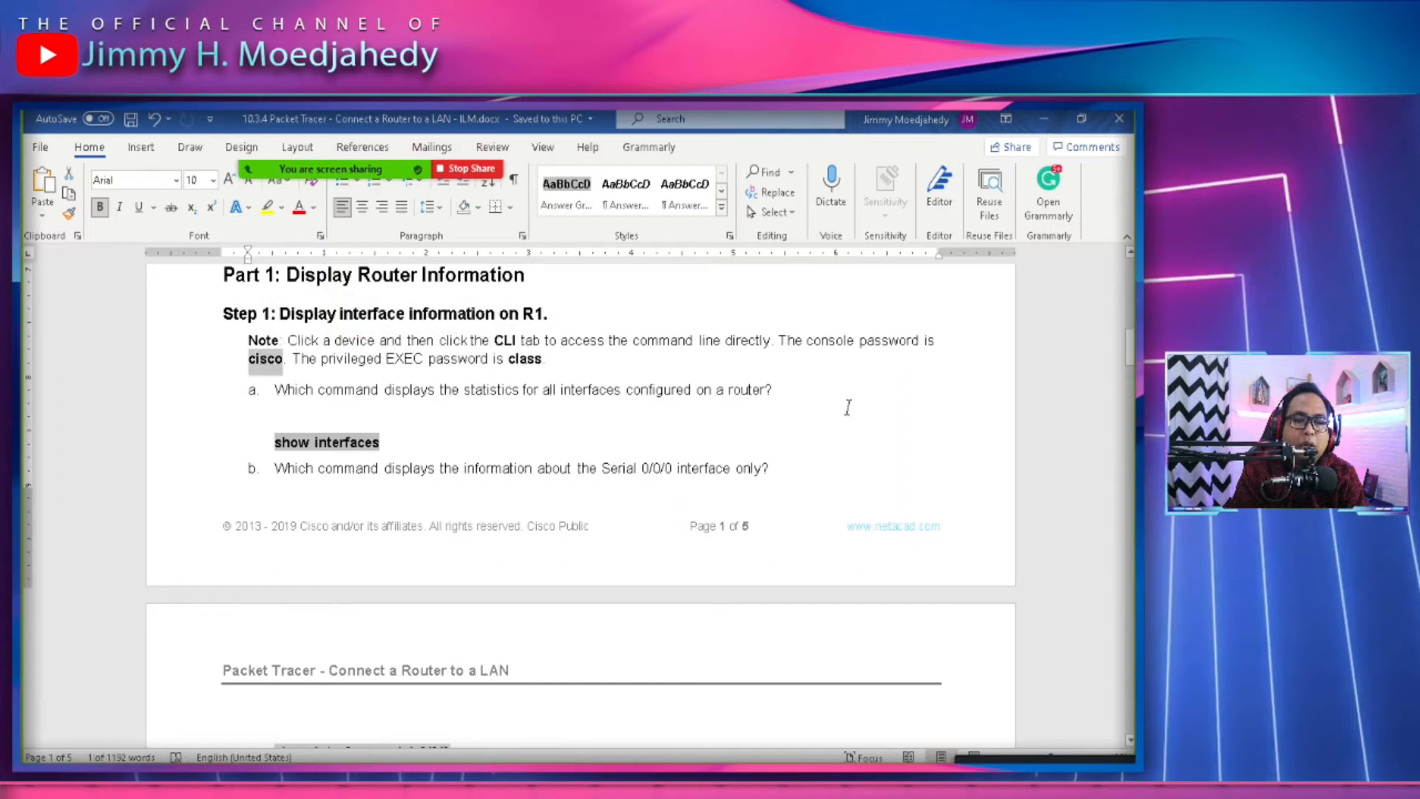
{"action": "left_click", "coordinate": [856, 345]}
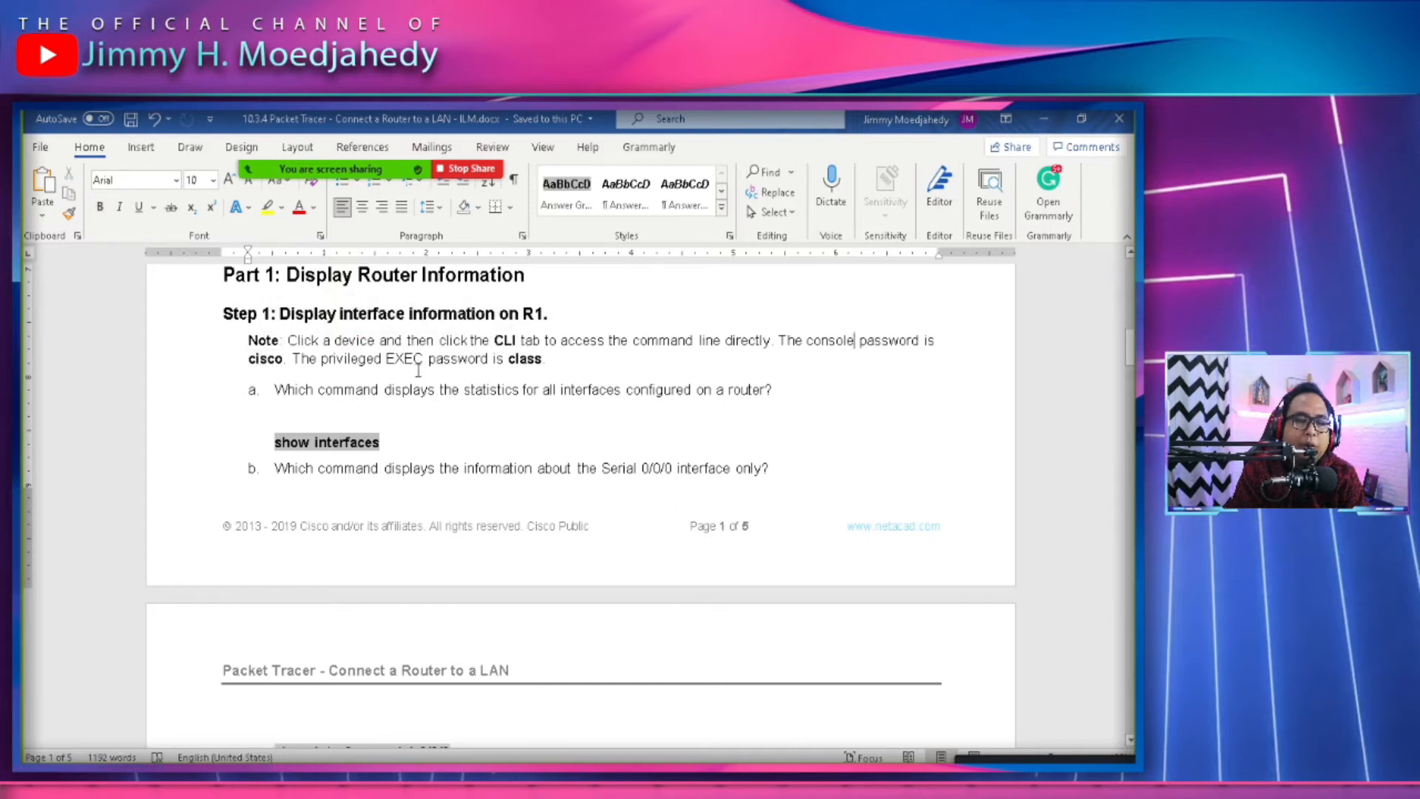
{"action": "double_click", "coordinate": [532, 361]}
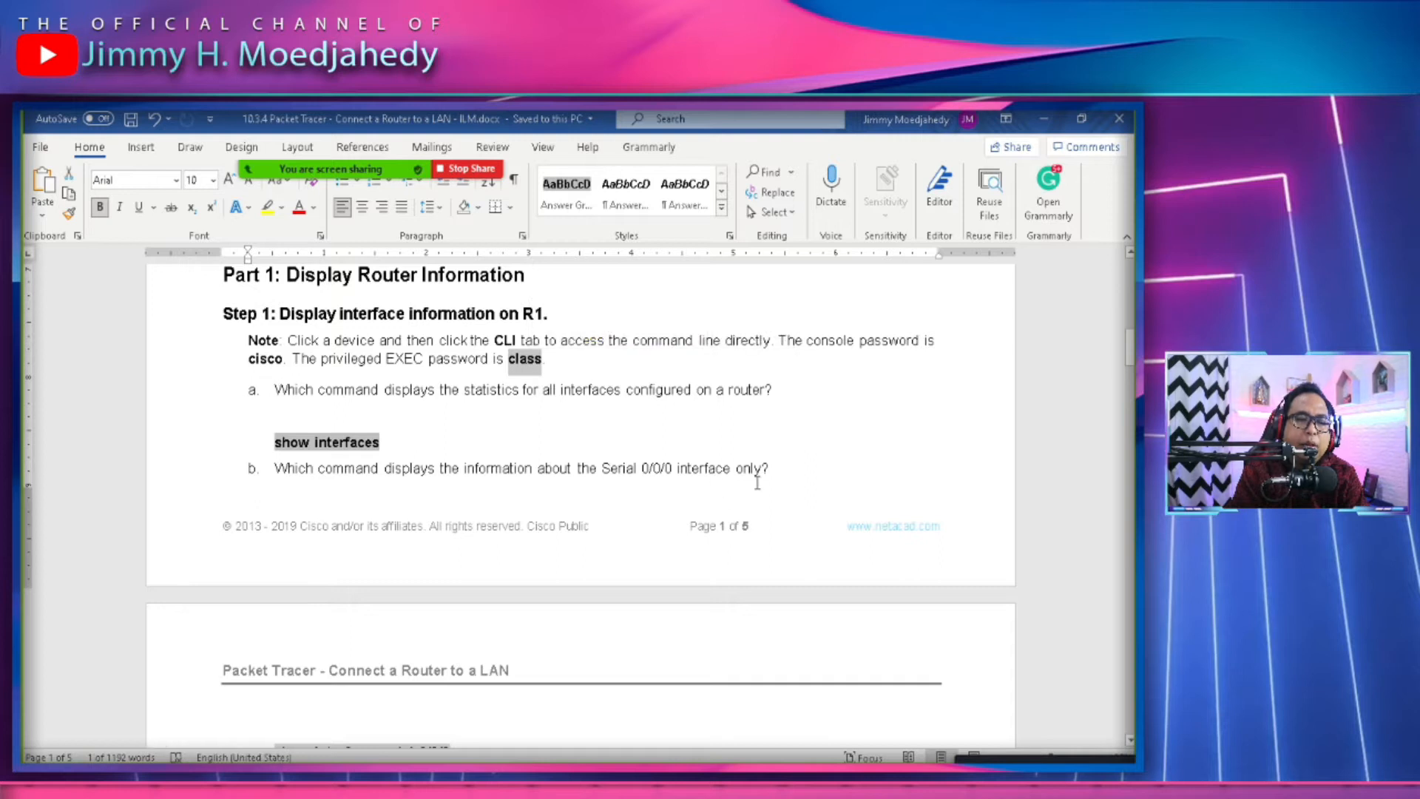
{"action": "double_click", "coordinate": [252, 359]}
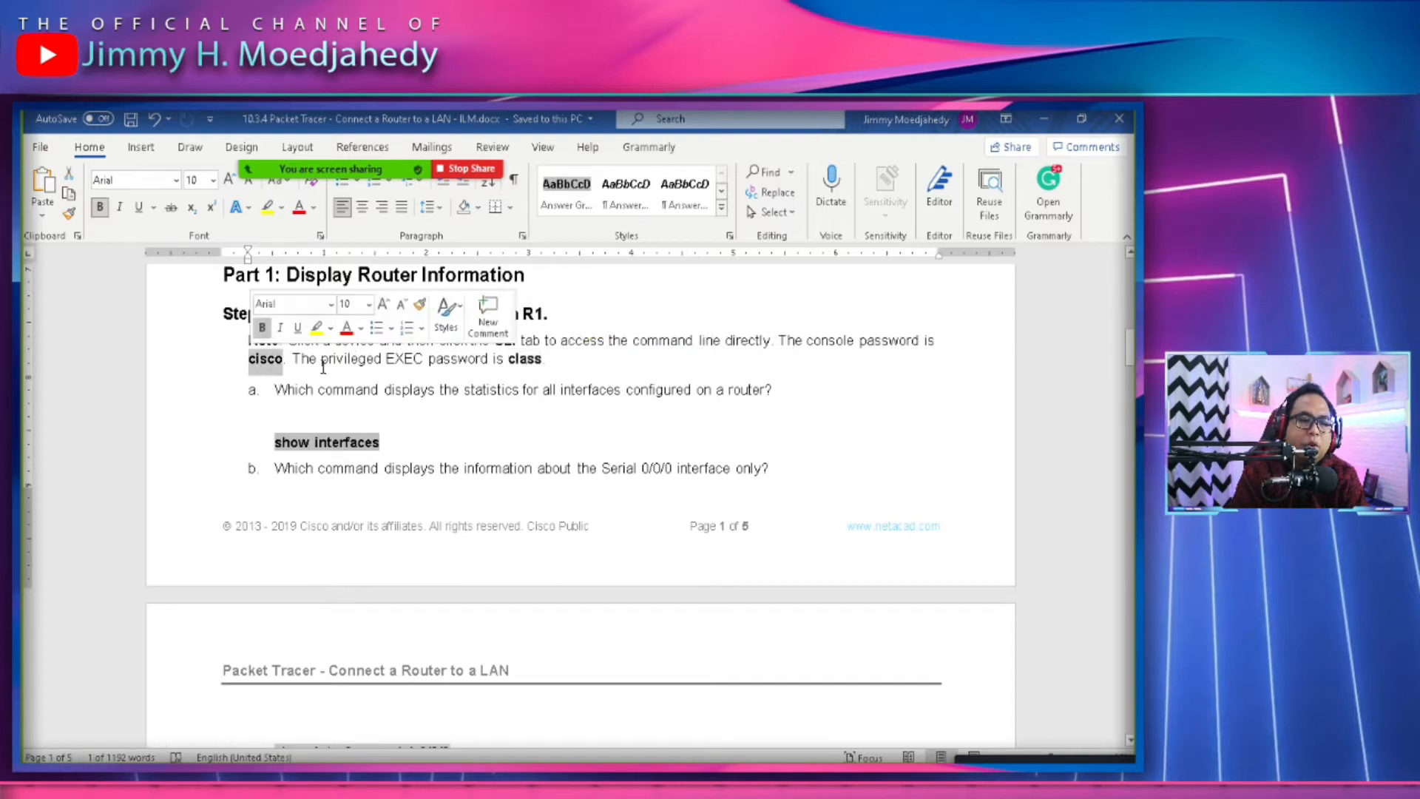
{"action": "double_click", "coordinate": [522, 359]}
{"action": "double_click", "coordinate": [261, 359]}
{"action": "double_click", "coordinate": [522, 360]}
{"action": "left_click", "coordinate": [529, 442]}
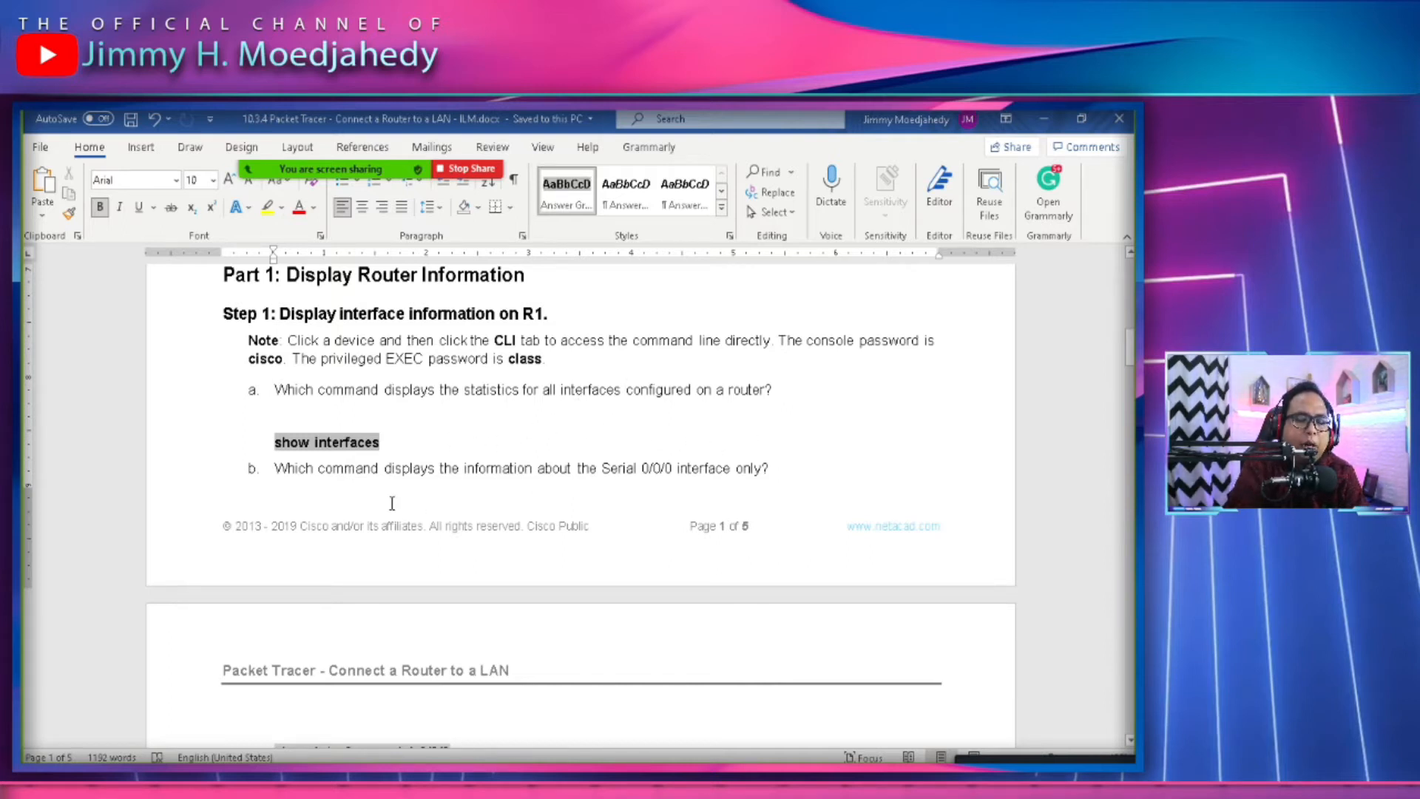
{"action": "triple_click", "coordinate": [338, 449]}
{"action": "left_click", "coordinate": [428, 462]}
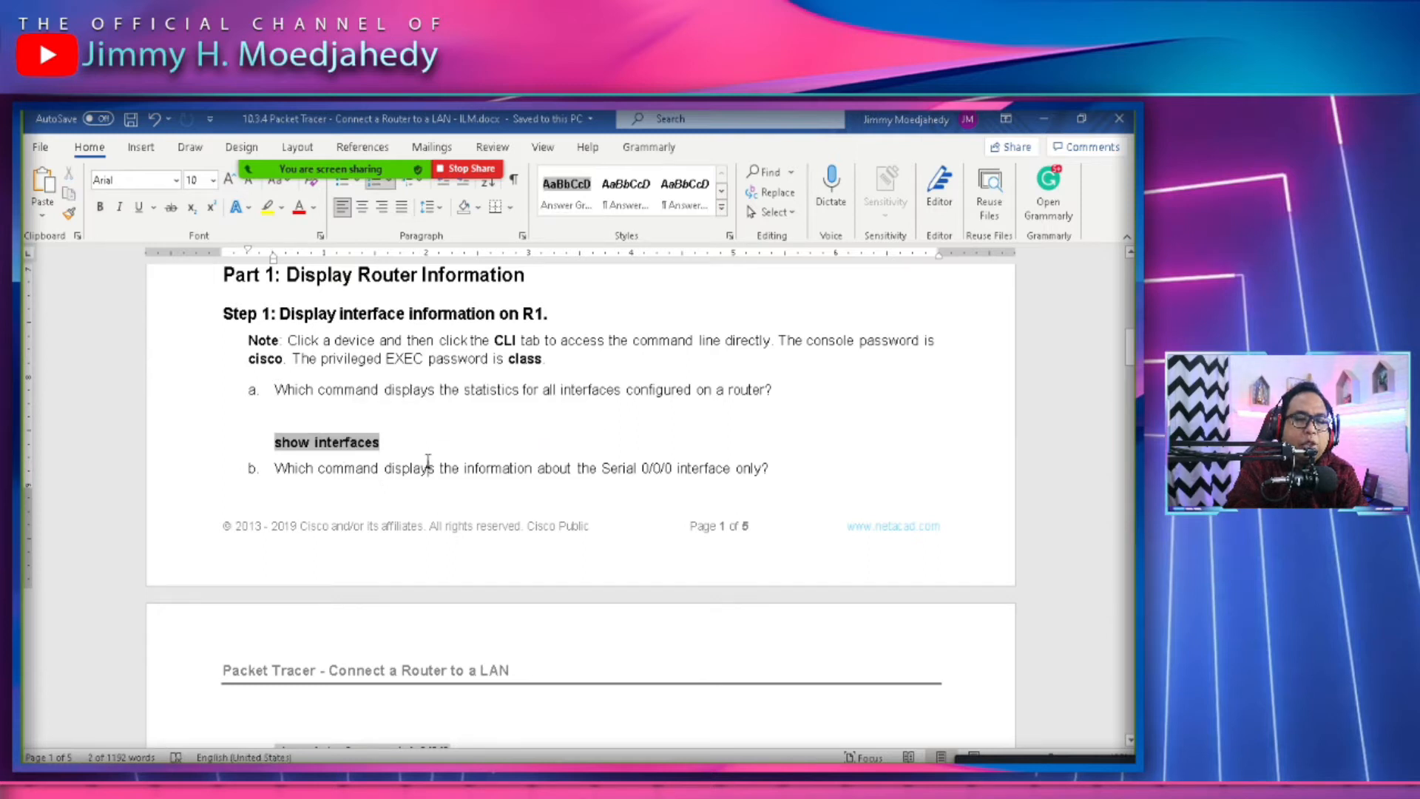
Switch to Packet Tracer and open router R1's command line interface, moving its window clear of R1 in the topology.
{"action": "key", "text": "alt+Tab"}
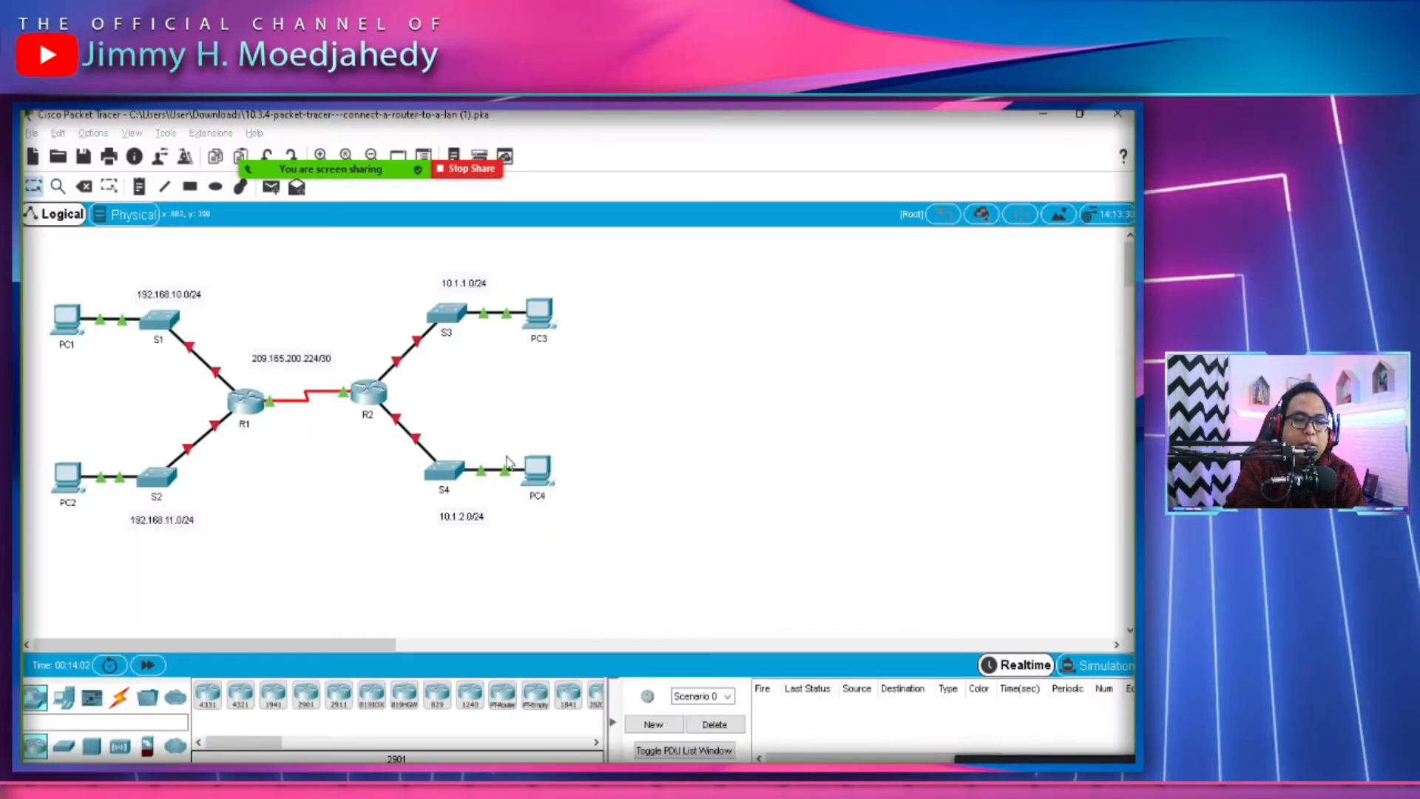
{"action": "double_click", "coordinate": [249, 403]}
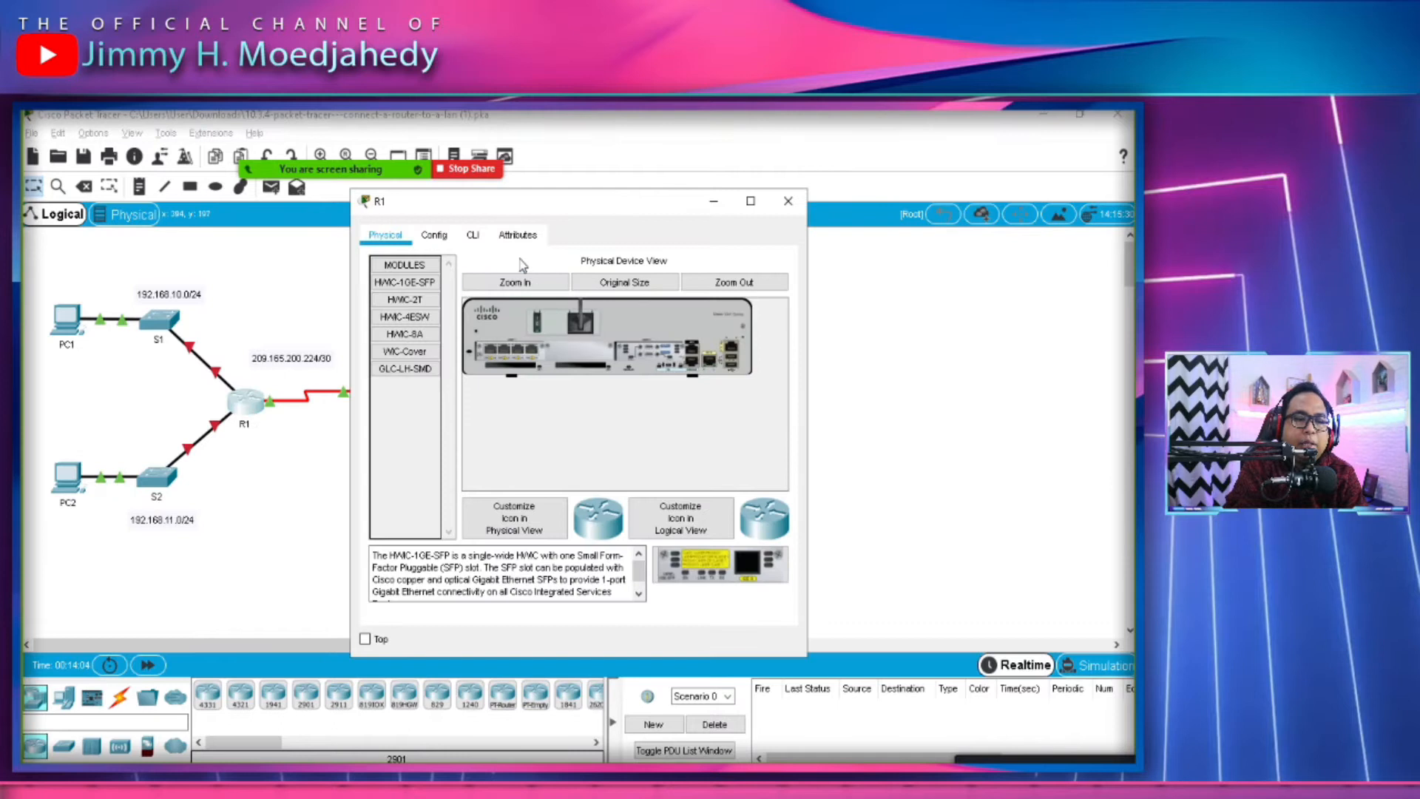
{"action": "left_click", "coordinate": [485, 247]}
{"action": "left_click_drag", "start_coordinate": [531, 208], "coordinate": [599, 188]}
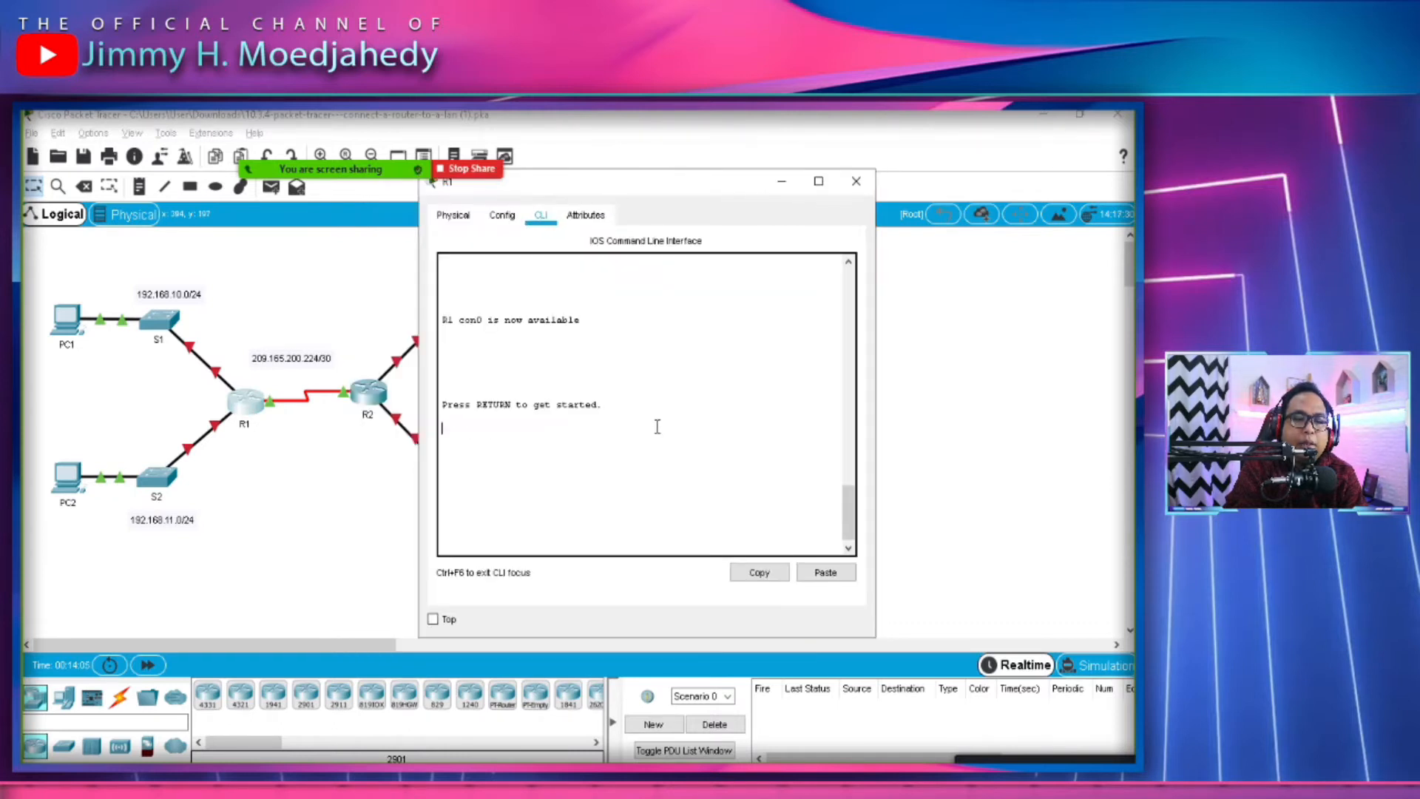
Log in to R1's console with the console password and enter privileged EXEC mode with the privileged EXEC password.
{"action": "key", "text": "Return"}
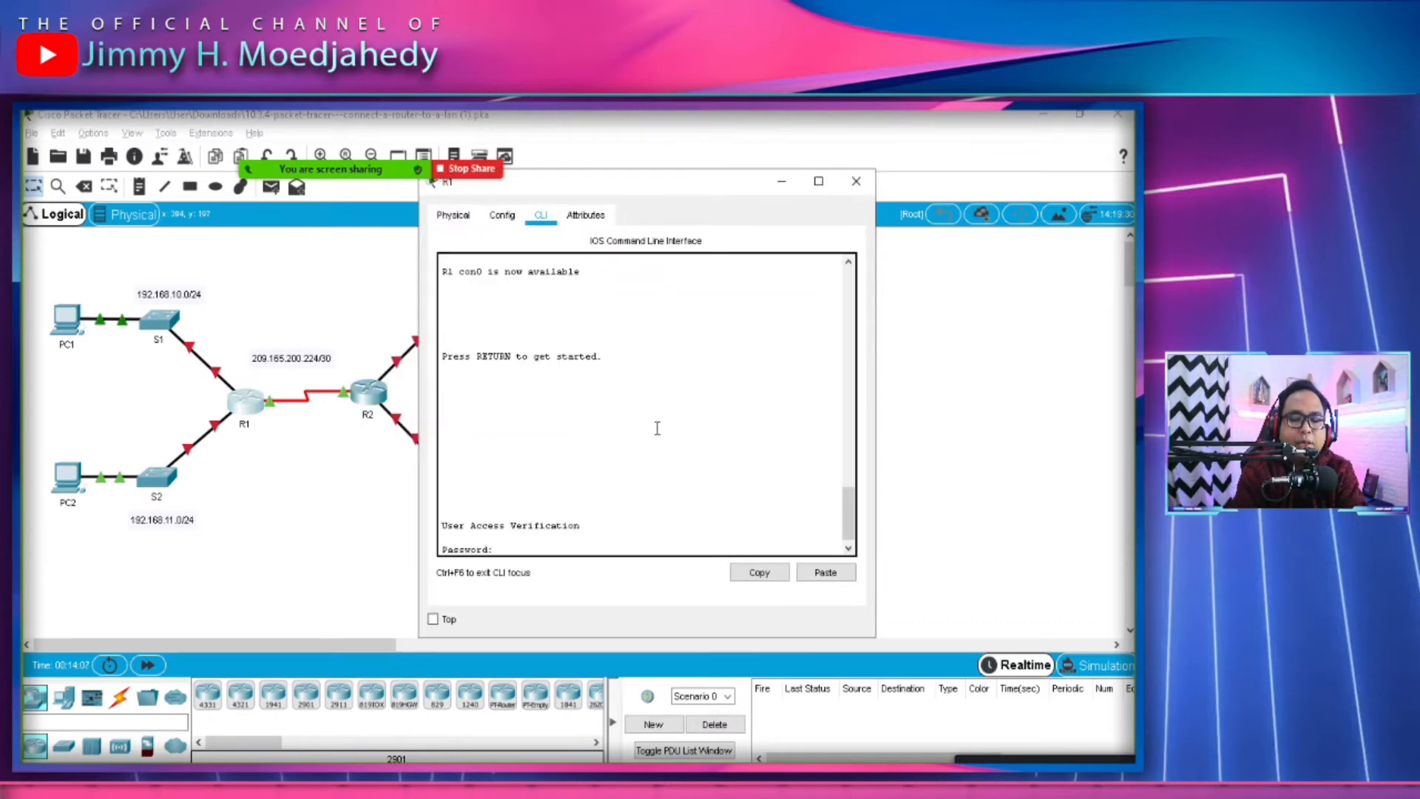
{"action": "key", "text": "Return"}
{"action": "type", "text": "ena"}
{"action": "key", "text": "Return"}
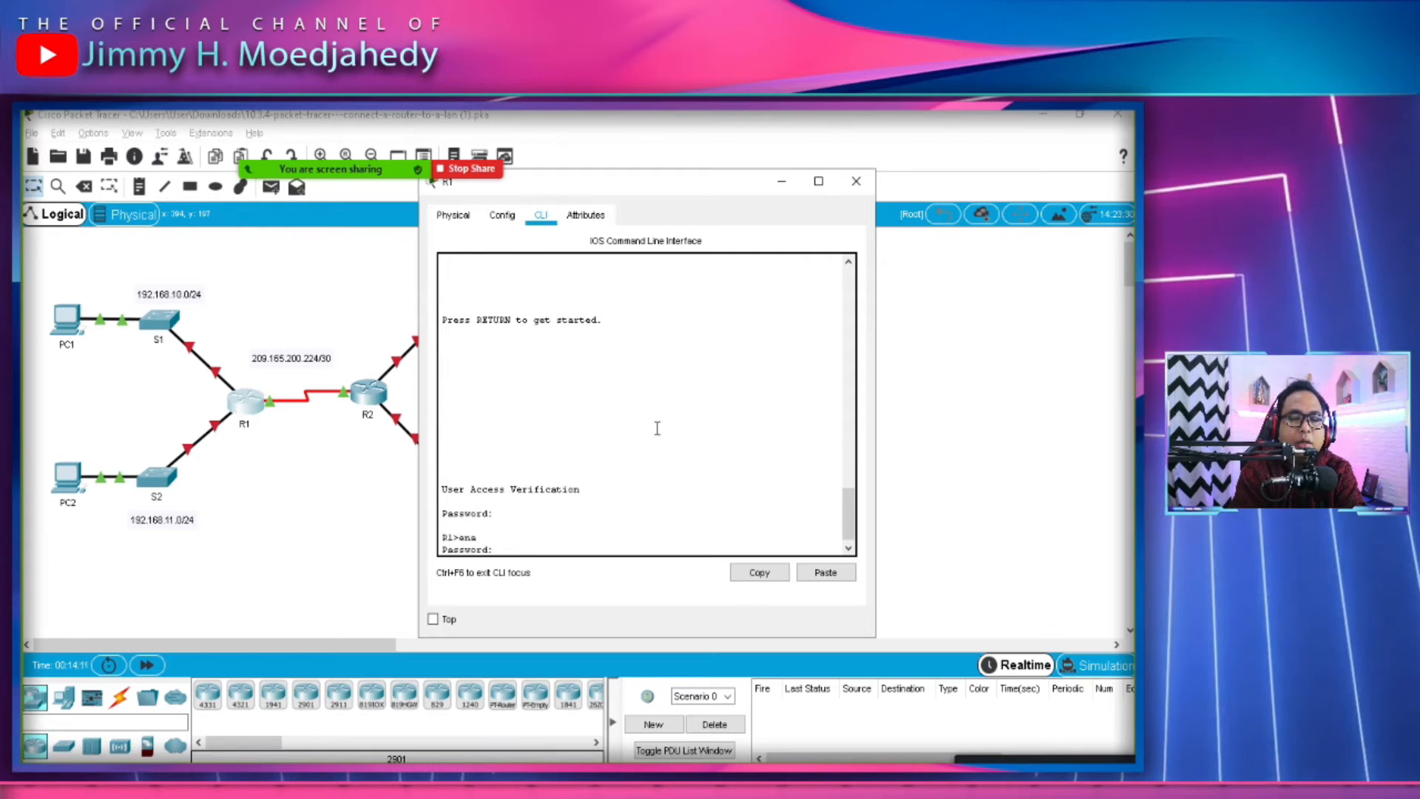
{"action": "key", "text": "Return"}
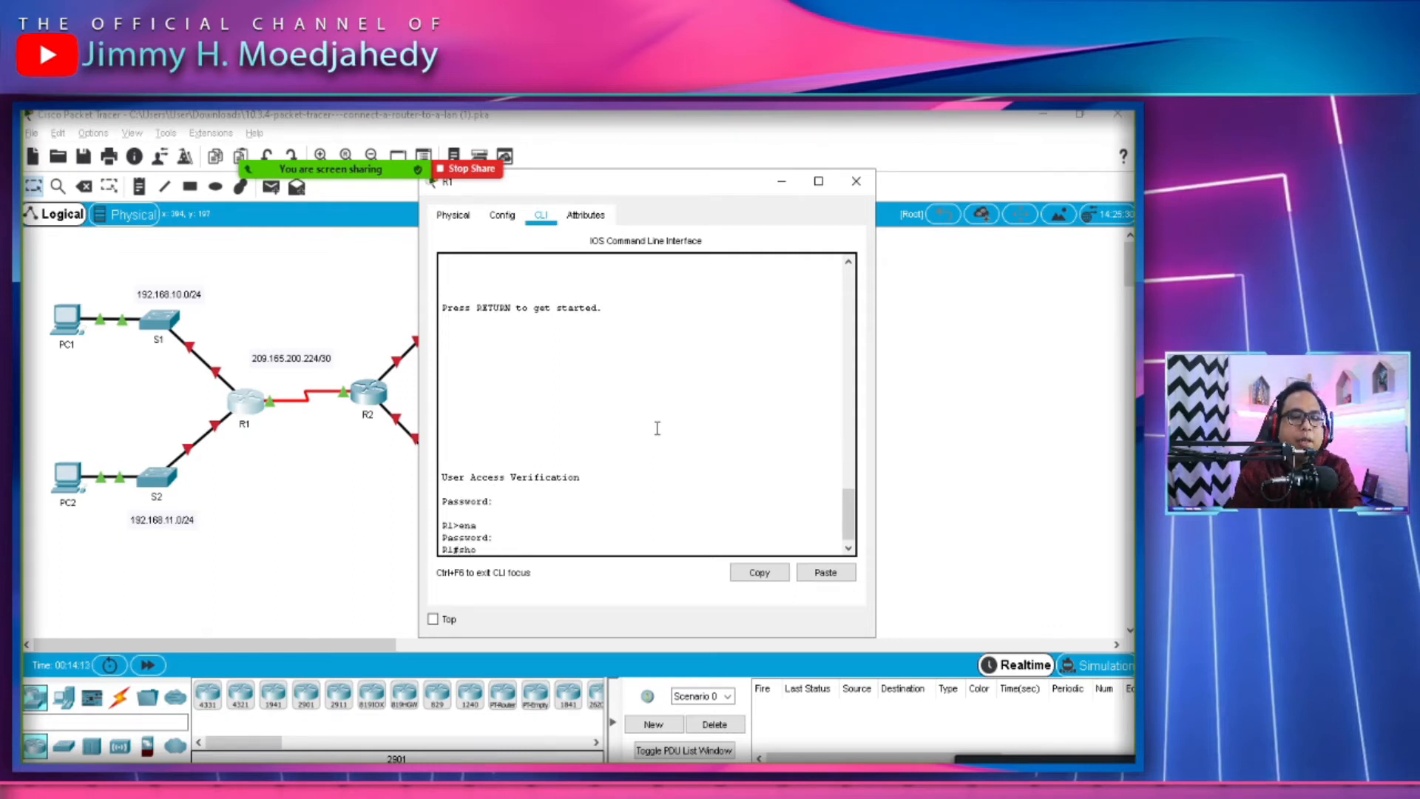
Run the show interfaces command on R1 to display the statistics for all its interfaces.
{"action": "type", "text": "sho"}
{"action": "key", "text": "Tab"}
{"action": "mouse_move", "coordinate": [508, 758]}
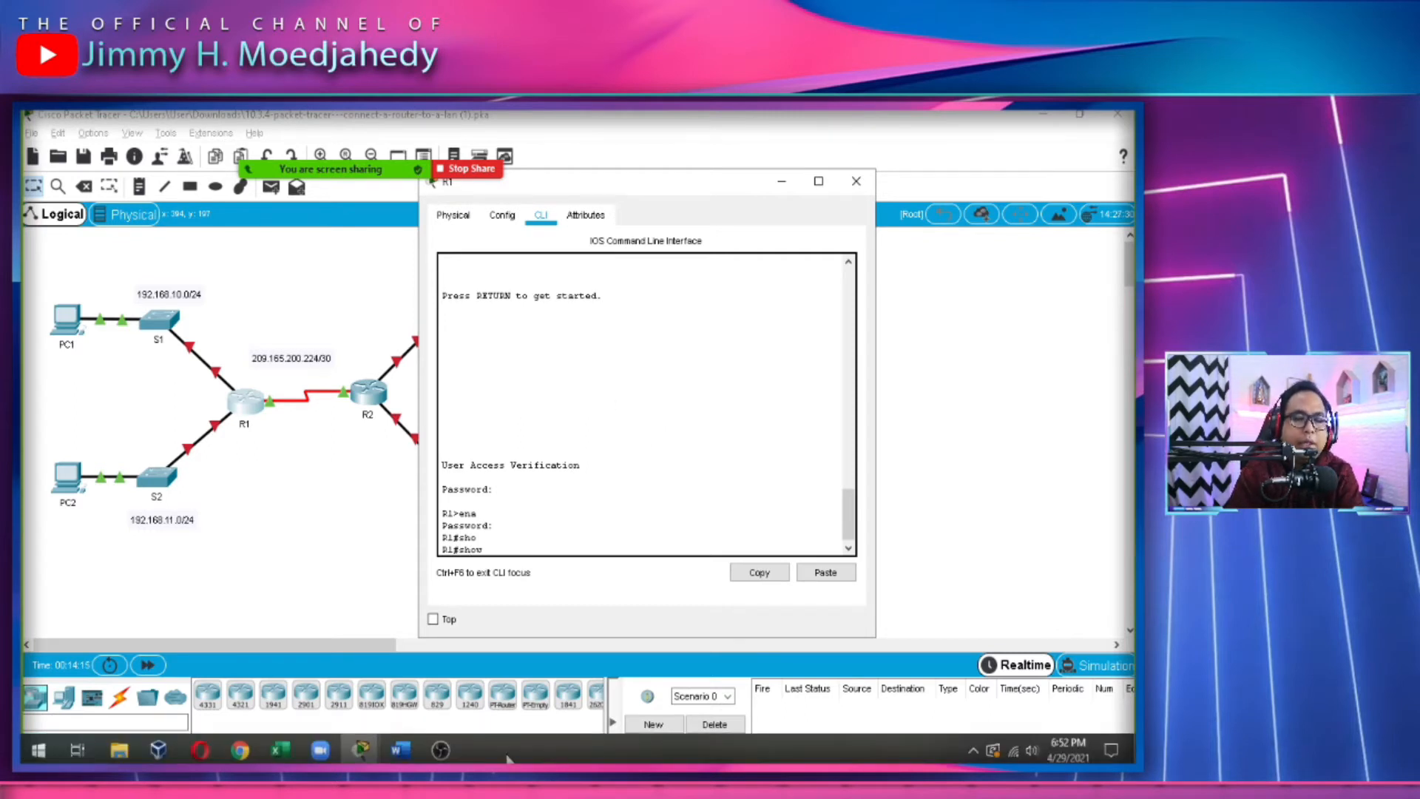
{"action": "type", "text": "in"}
{"action": "key", "text": "Tab"}
{"action": "key", "text": "Return"}
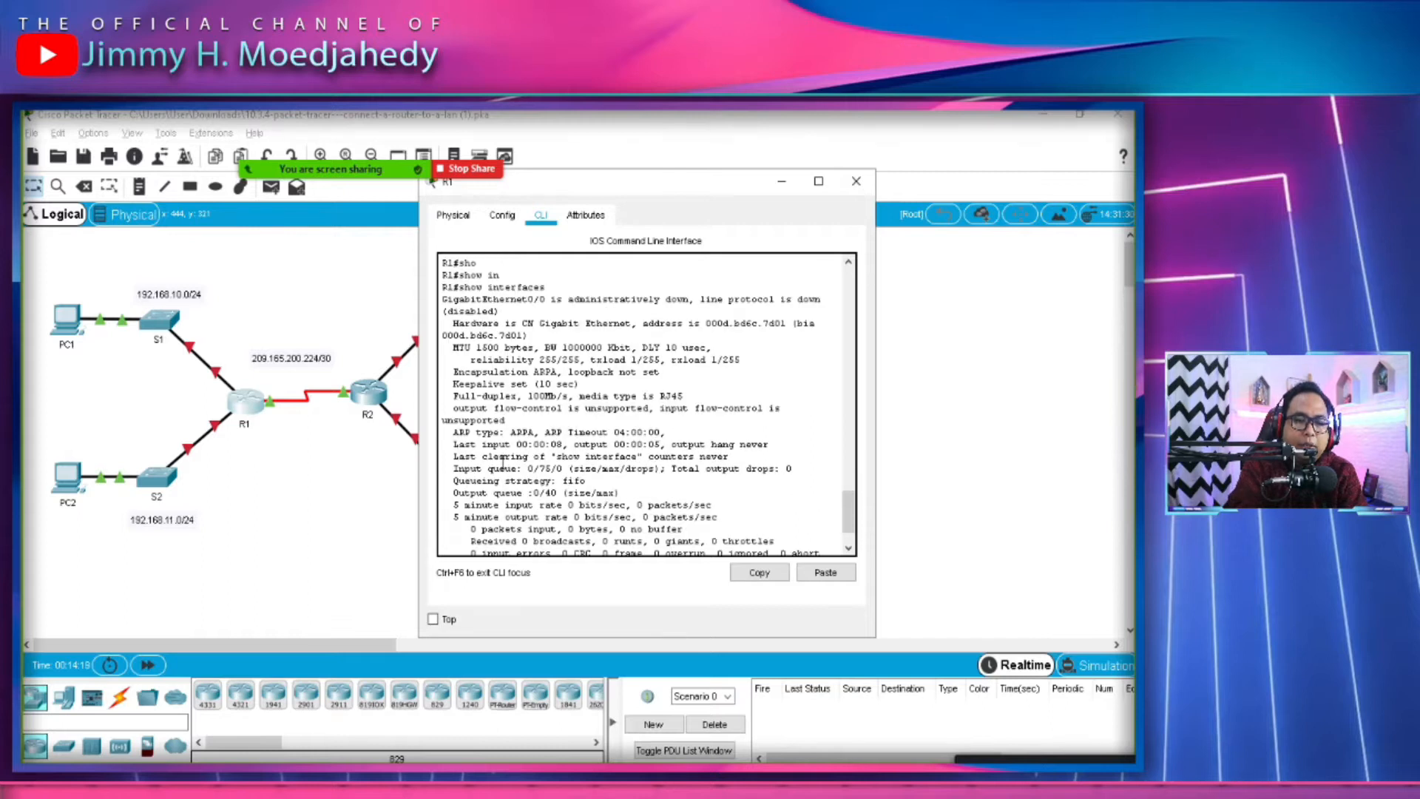
Check question a in the Word document against the command used, and return to R1's command line.
{"action": "key", "text": "alt+Tab"}
{"action": "key", "text": "alt+Tab"}
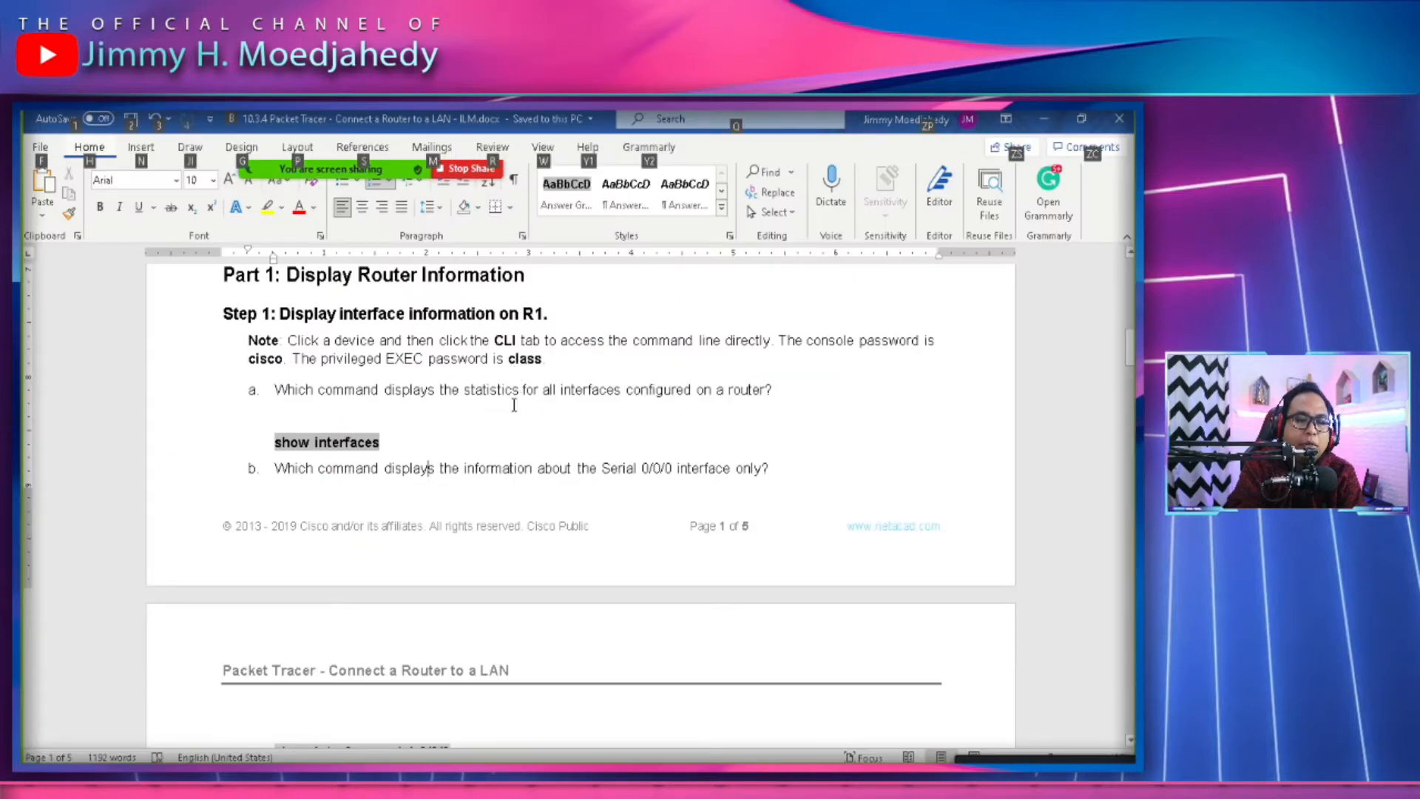
{"action": "key", "text": "alt+Tab"}
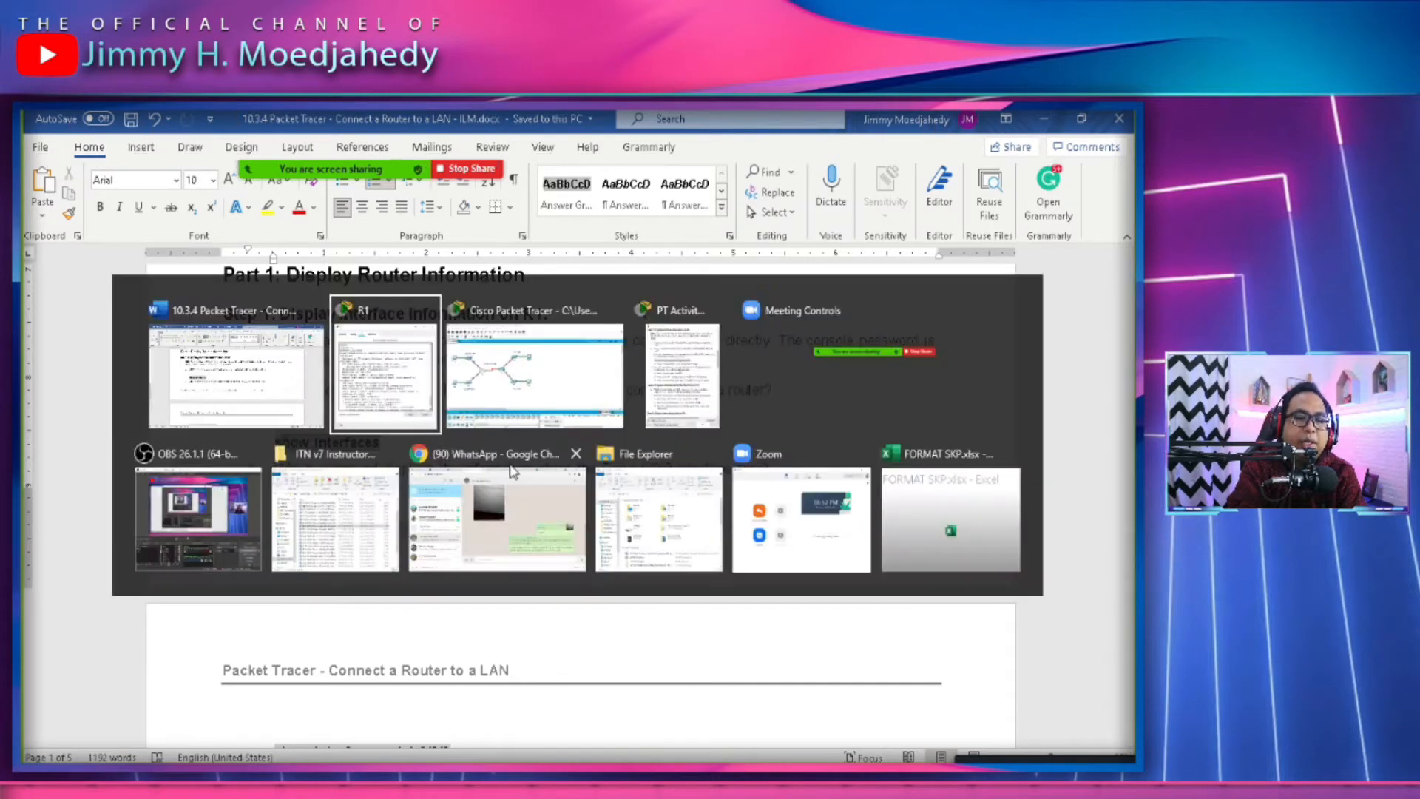
{"action": "left_click", "coordinate": [414, 403]}
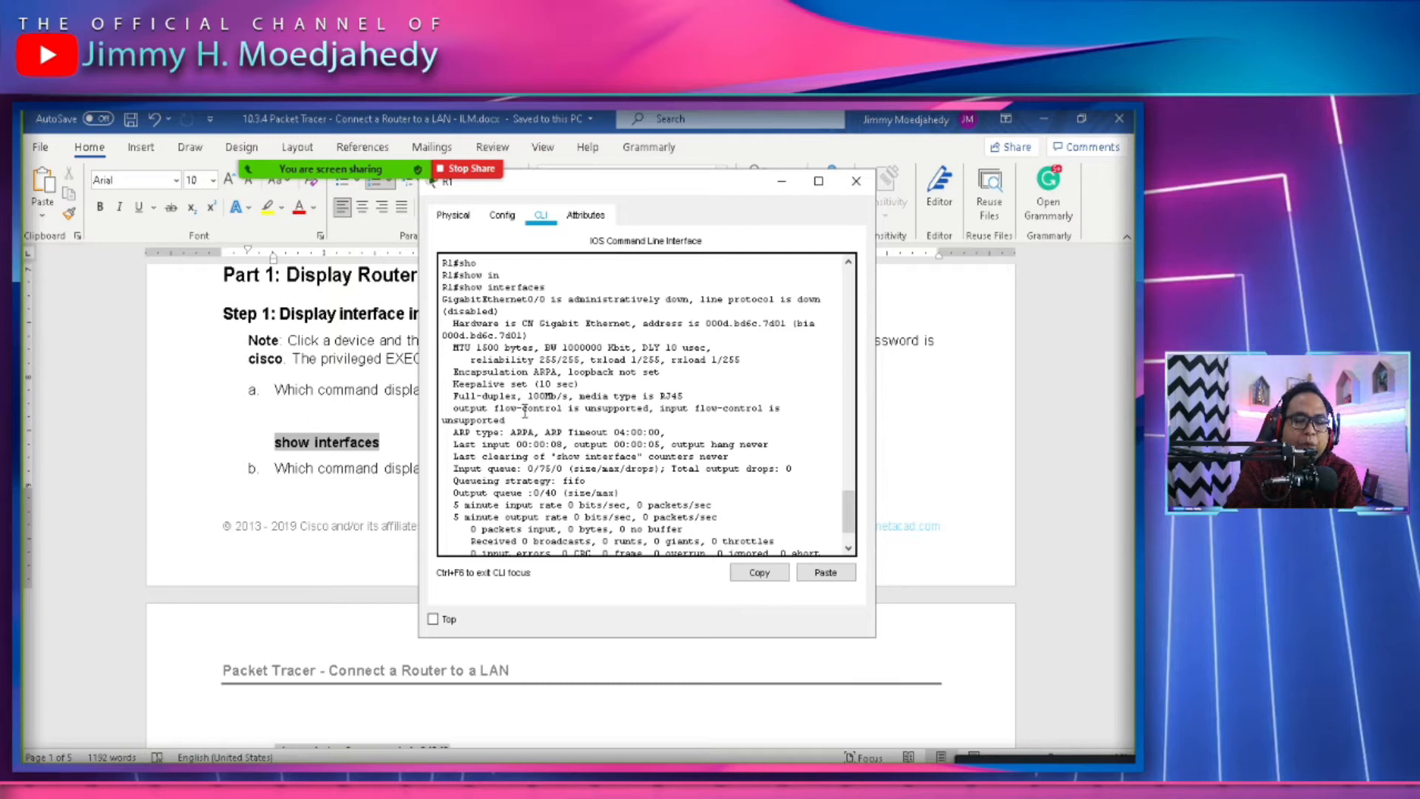
Page through the rest of the show interfaces output and go back to its beginning.
{"action": "scroll", "coordinate": [527, 388], "scroll_direction": "down", "scroll_amount": 2}
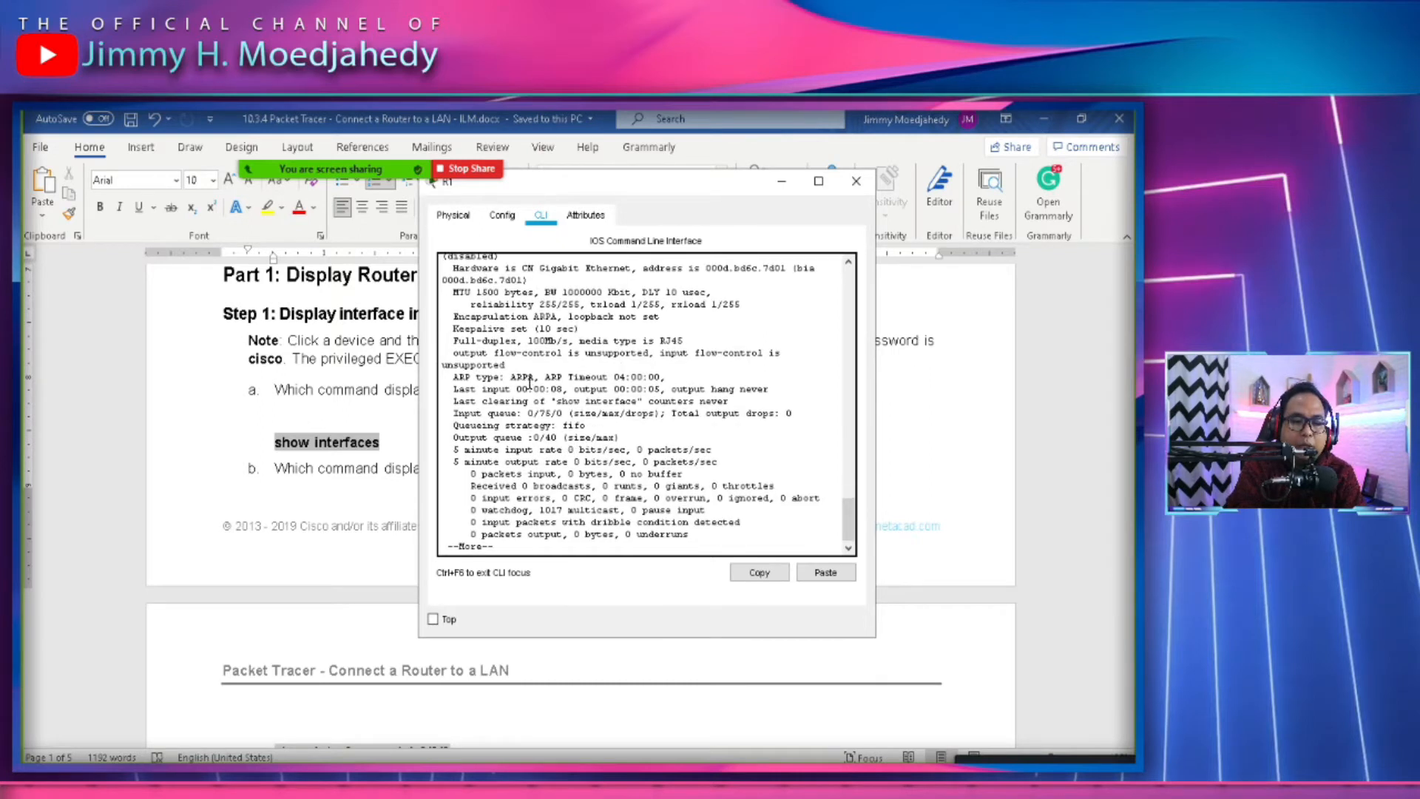
{"action": "key", "text": "space"}
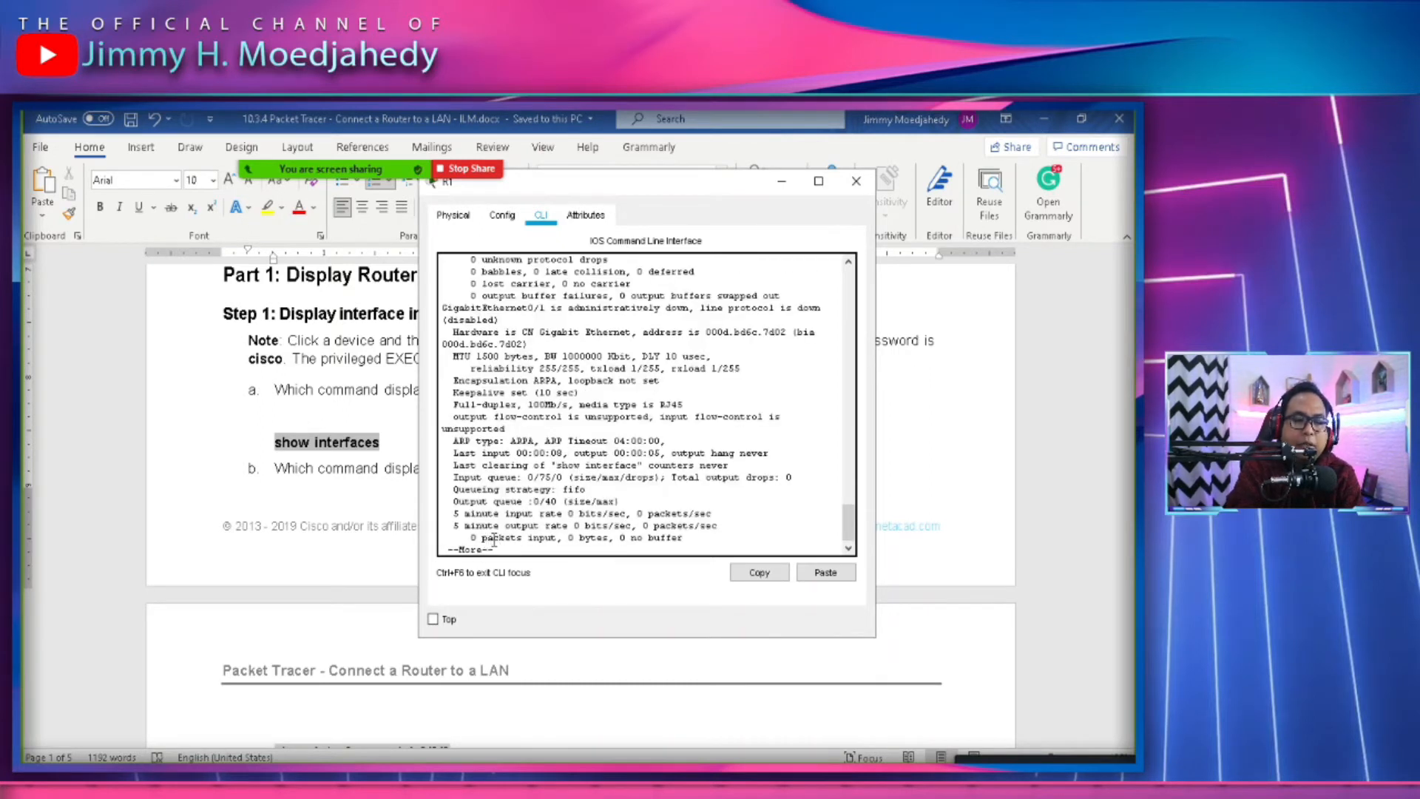
{"action": "key", "text": "space"}
{"action": "scroll", "coordinate": [503, 546], "scroll_direction": "up", "scroll_amount": 10}
{"action": "scroll", "coordinate": [503, 540], "scroll_direction": "up", "scroll_amount": 7}
{"action": "scroll", "coordinate": [499, 527], "scroll_direction": "down", "scroll_amount": 3}
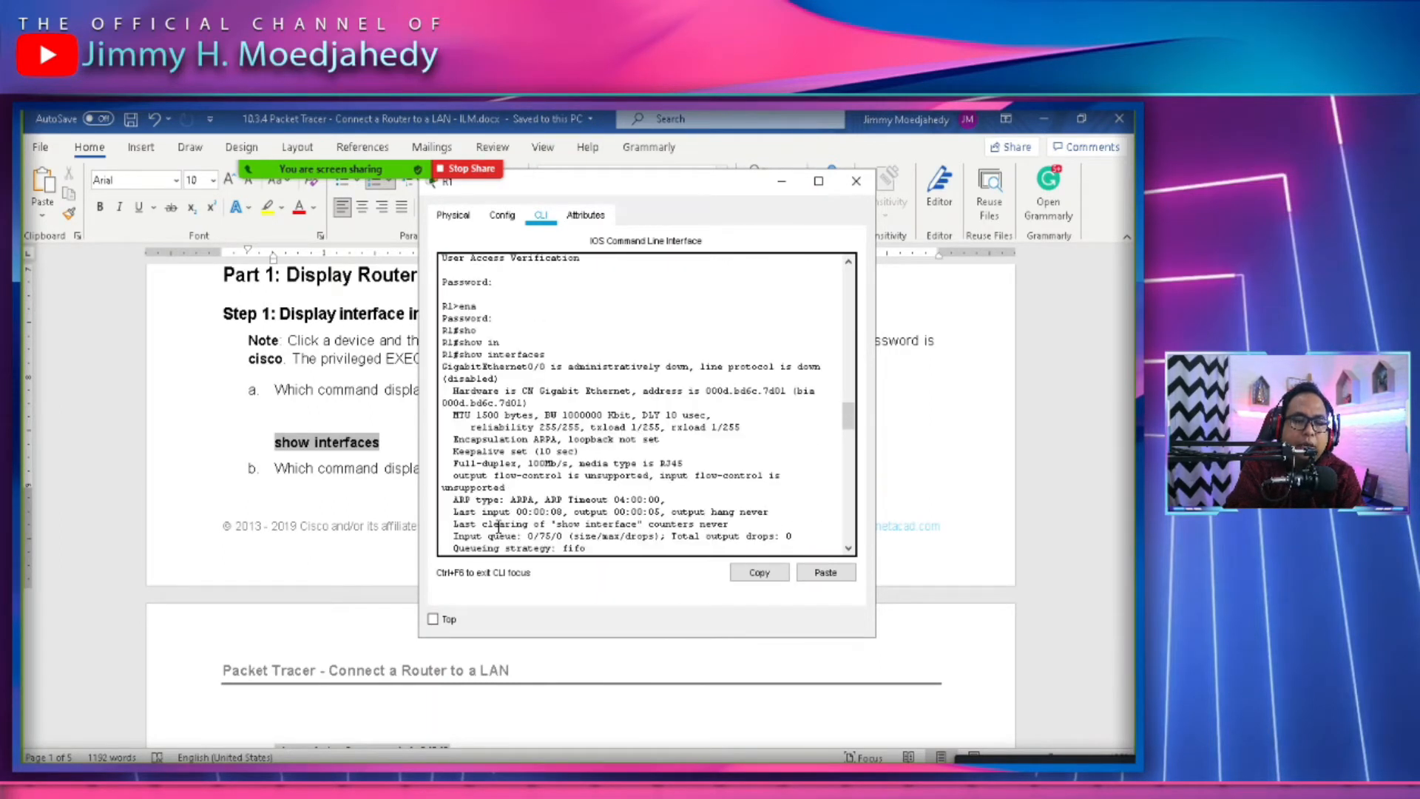
Examine the GigabitEthernet0/0 entry in the output, including its status, hardware and bandwidth.
{"action": "triple_click", "coordinate": [494, 367]}
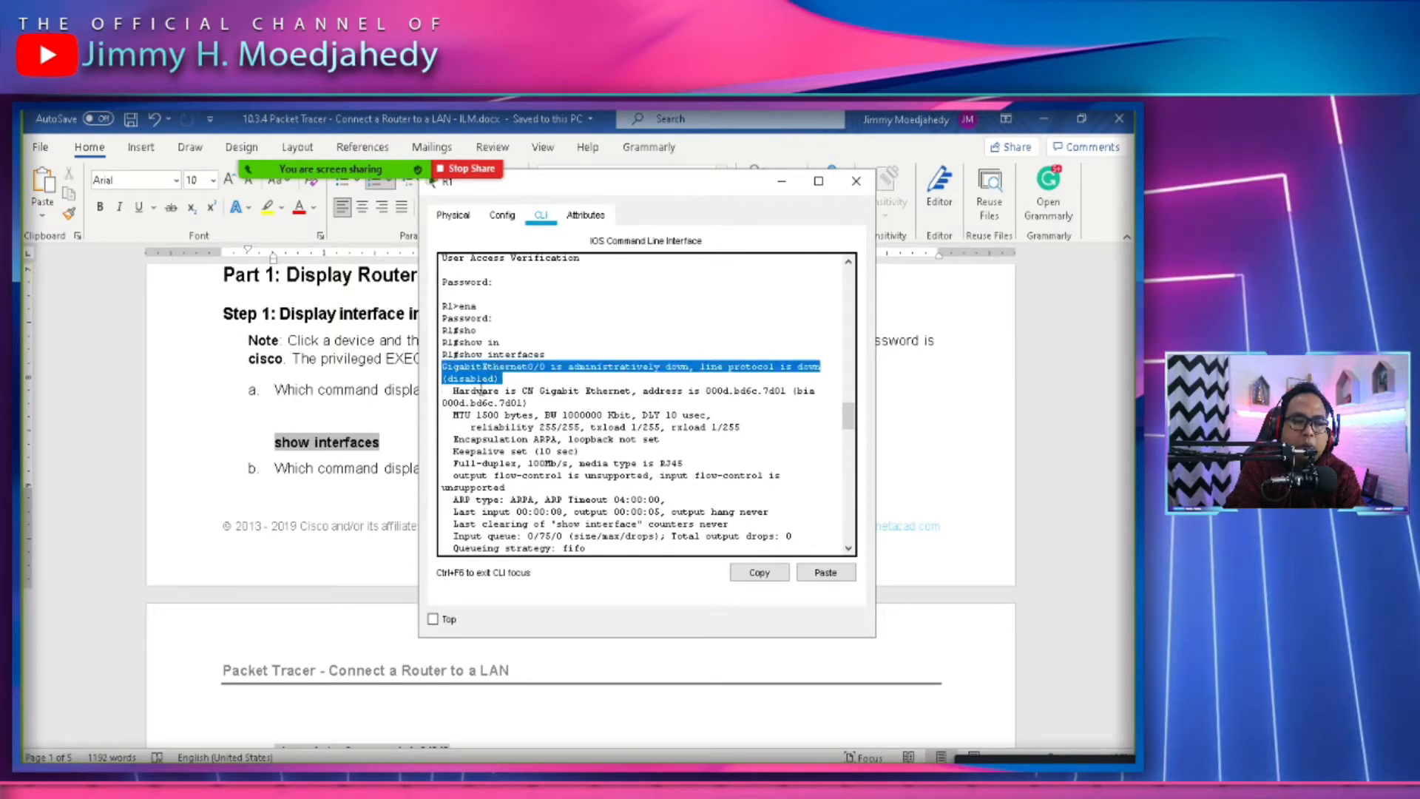
{"action": "double_click", "coordinate": [480, 391]}
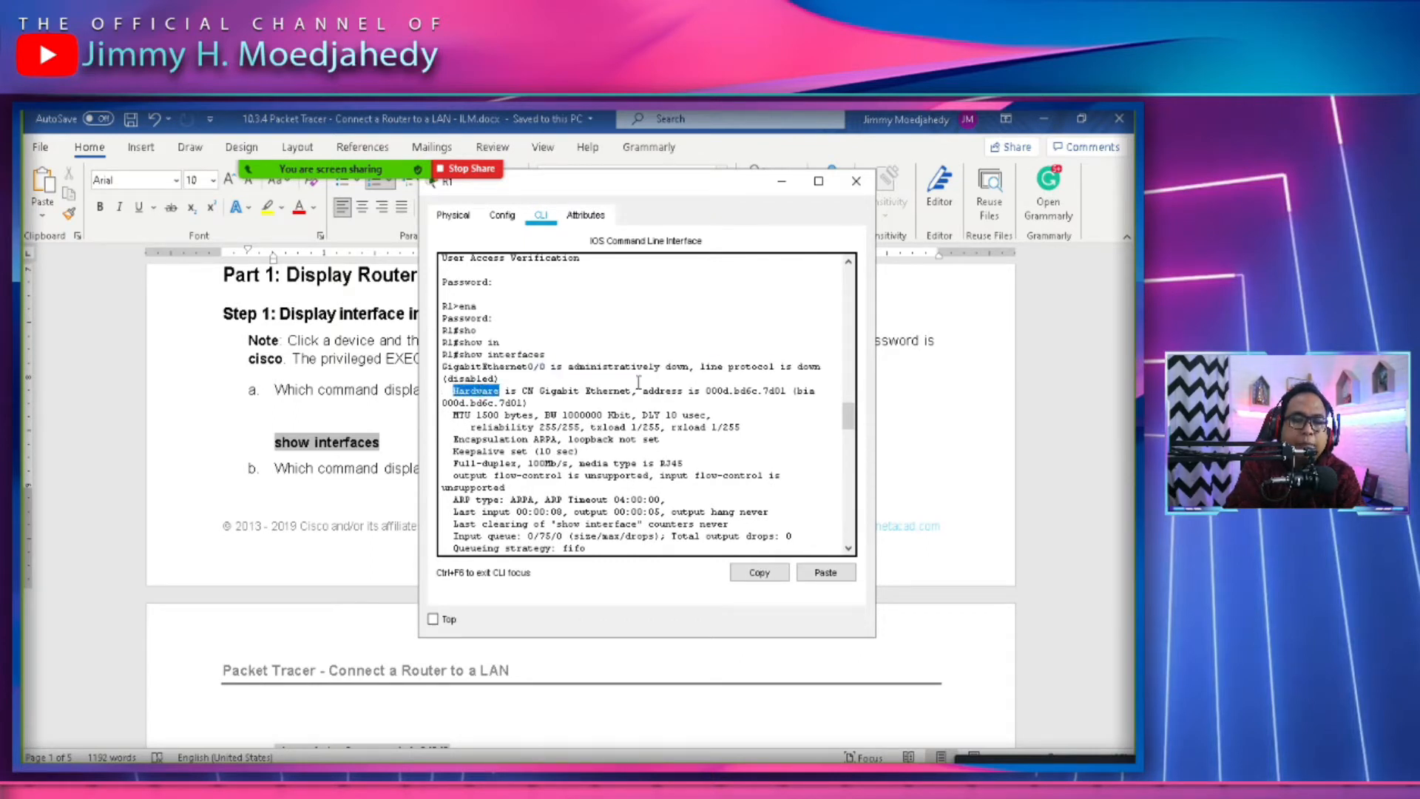
{"action": "double_click", "coordinate": [677, 366]}
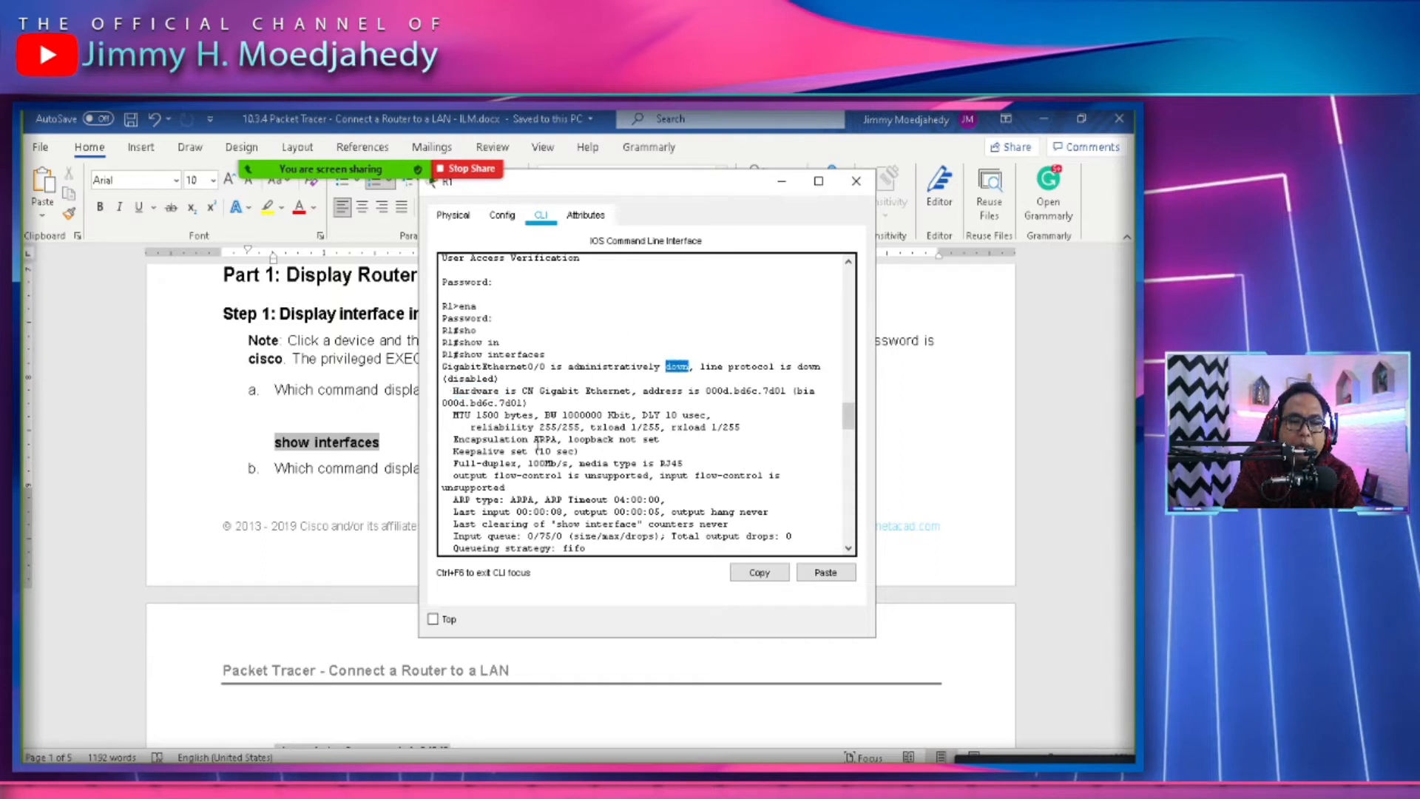
{"action": "double_click", "coordinate": [588, 414]}
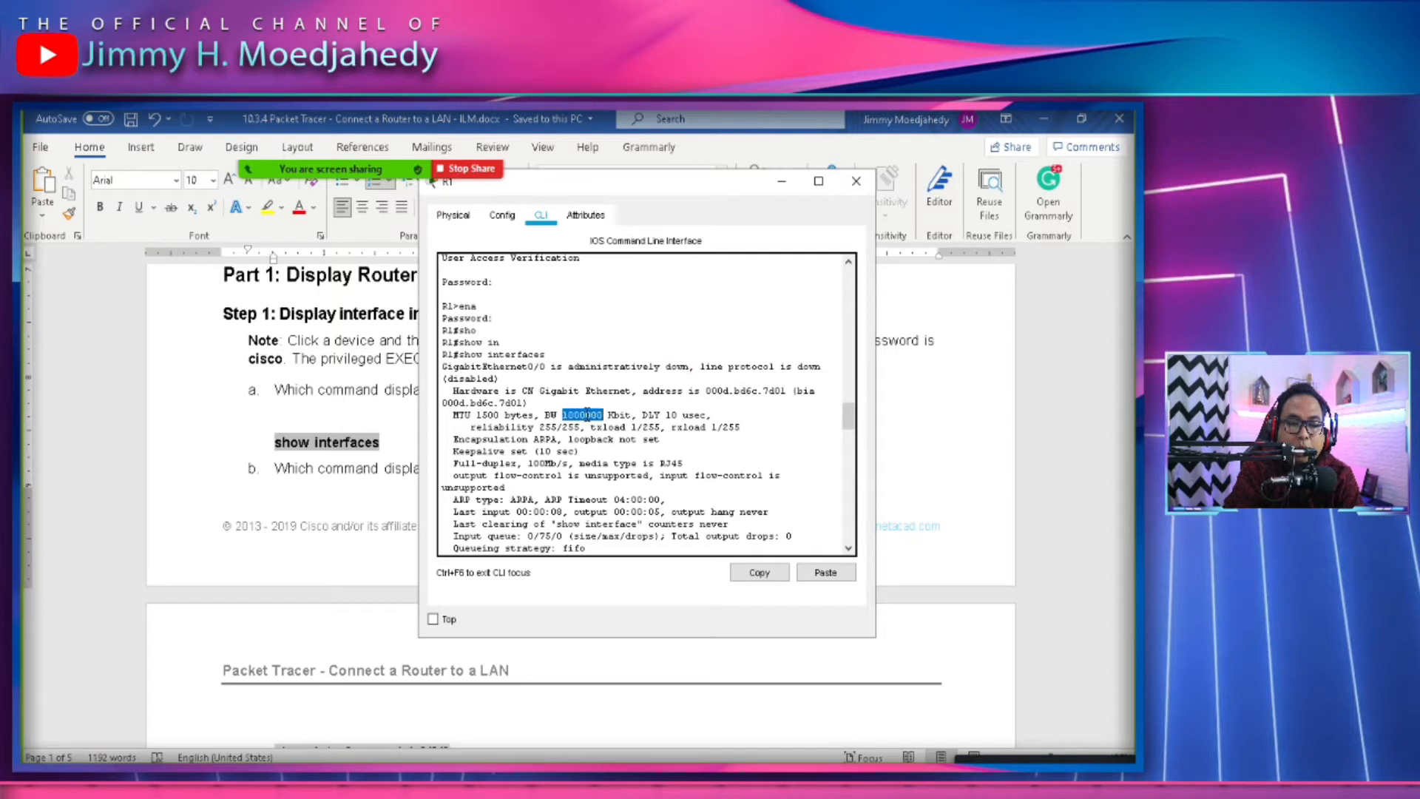
{"action": "triple_click", "coordinate": [587, 415]}
{"action": "left_click", "coordinate": [587, 415]}
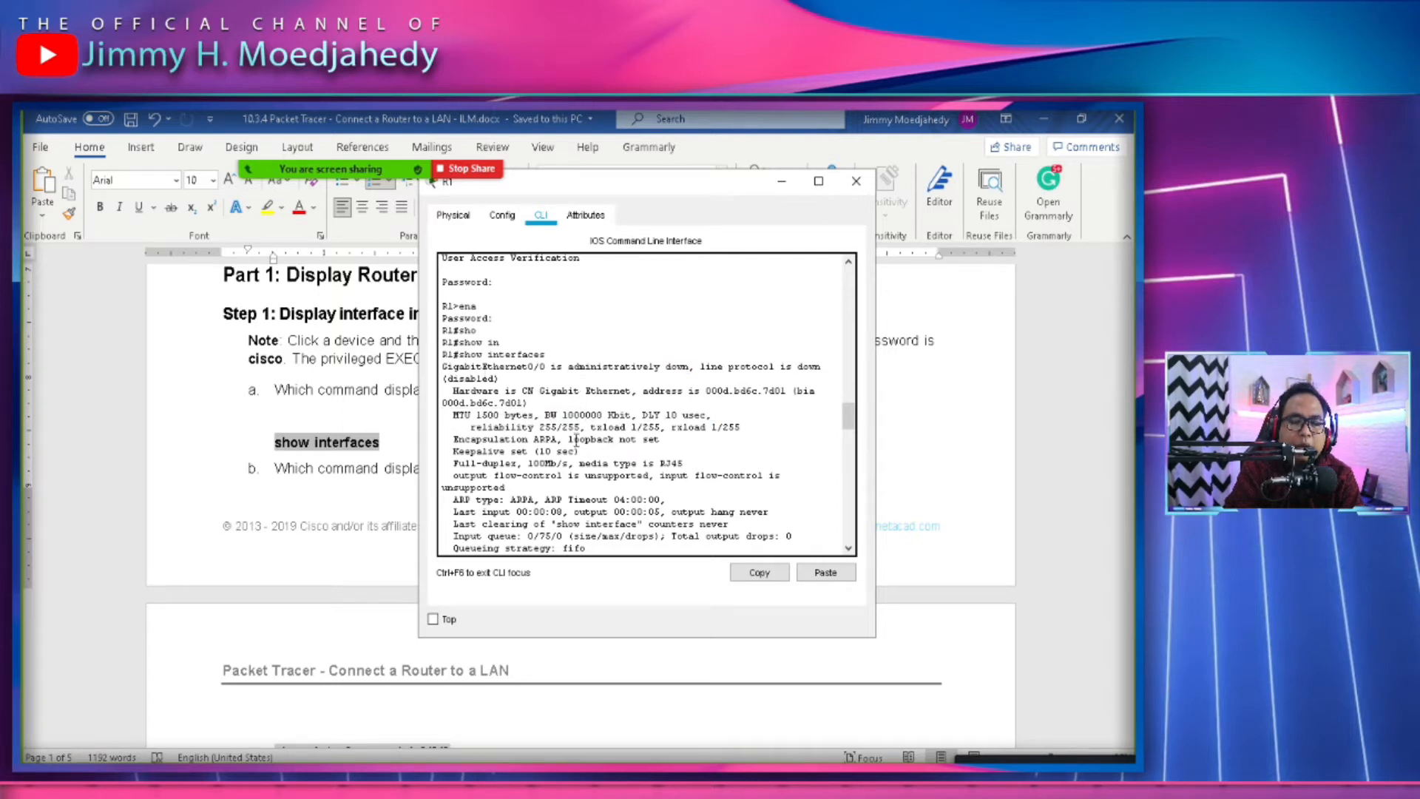
Find the GigabitEthernet0/1 entry in the output and examine its status and details.
{"action": "scroll", "coordinate": [595, 477], "scroll_direction": "down", "scroll_amount": 4}
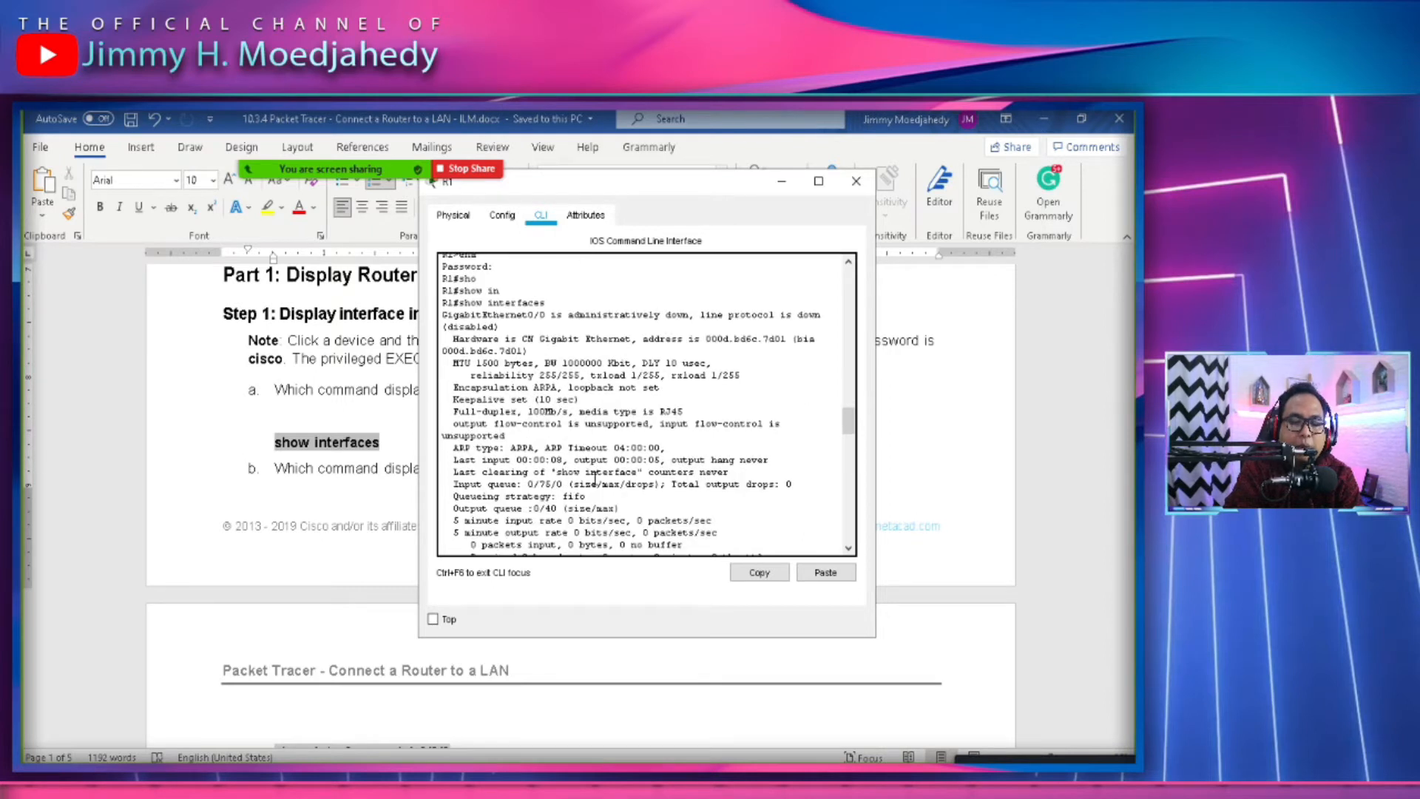
{"action": "scroll", "coordinate": [595, 478], "scroll_direction": "down", "scroll_amount": 3}
{"action": "scroll", "coordinate": [595, 477], "scroll_direction": "down", "scroll_amount": 1}
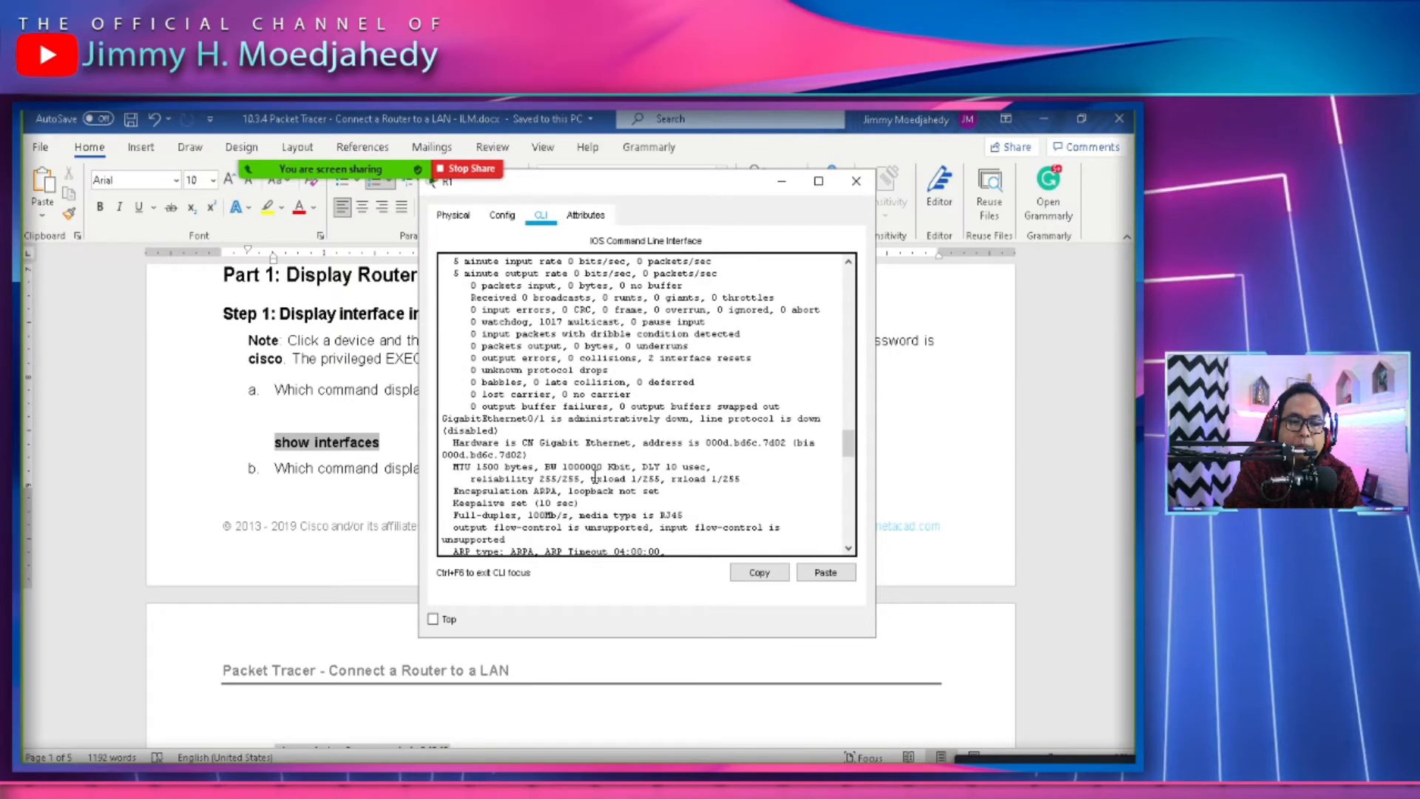
{"action": "triple_click", "coordinate": [538, 419]}
{"action": "scroll", "coordinate": [544, 452], "scroll_direction": "down", "scroll_amount": 1}
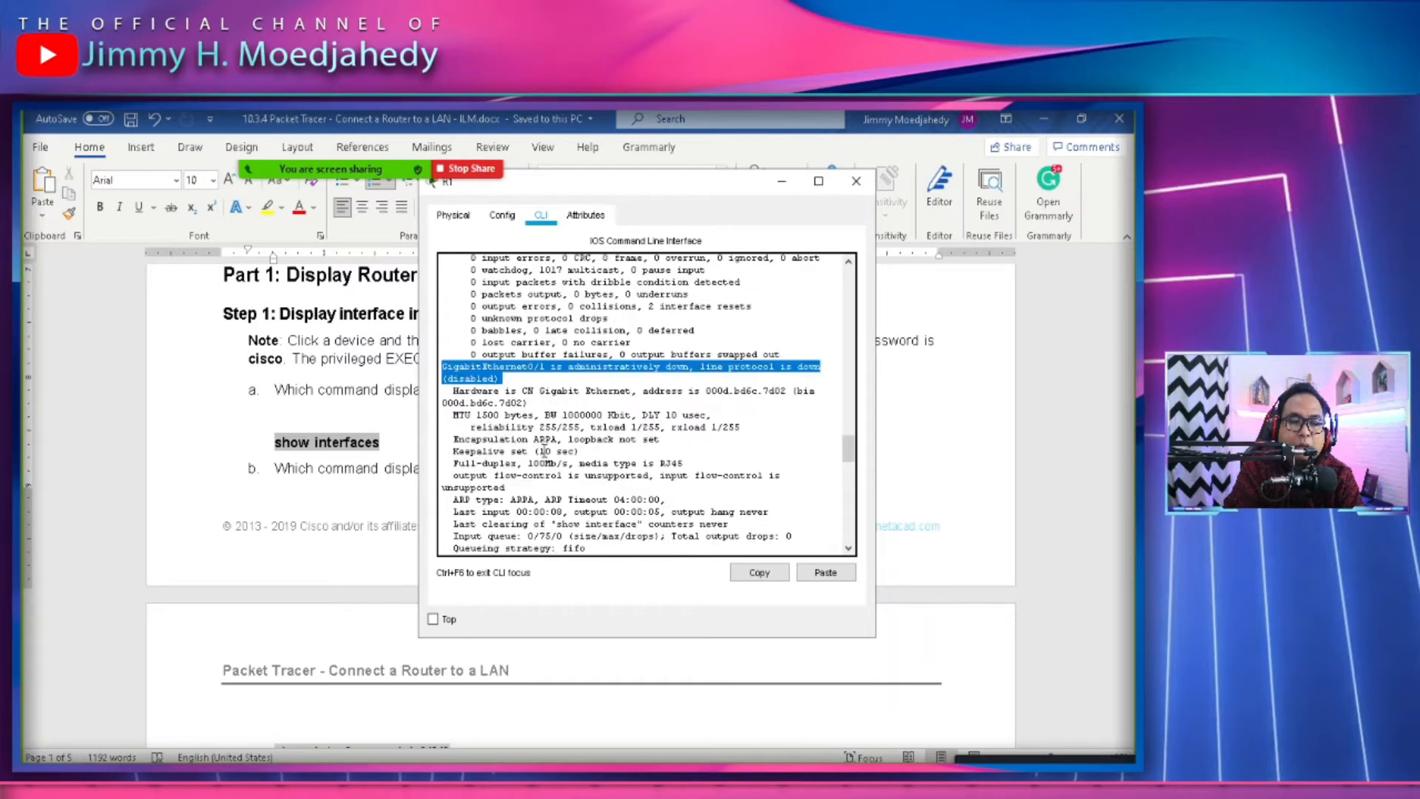
Examine the Serial0/0/0 entry's status and Internet address, and continue to the Serial0/0/1 entry.
{"action": "scroll", "coordinate": [529, 468], "scroll_direction": "down", "scroll_amount": 4}
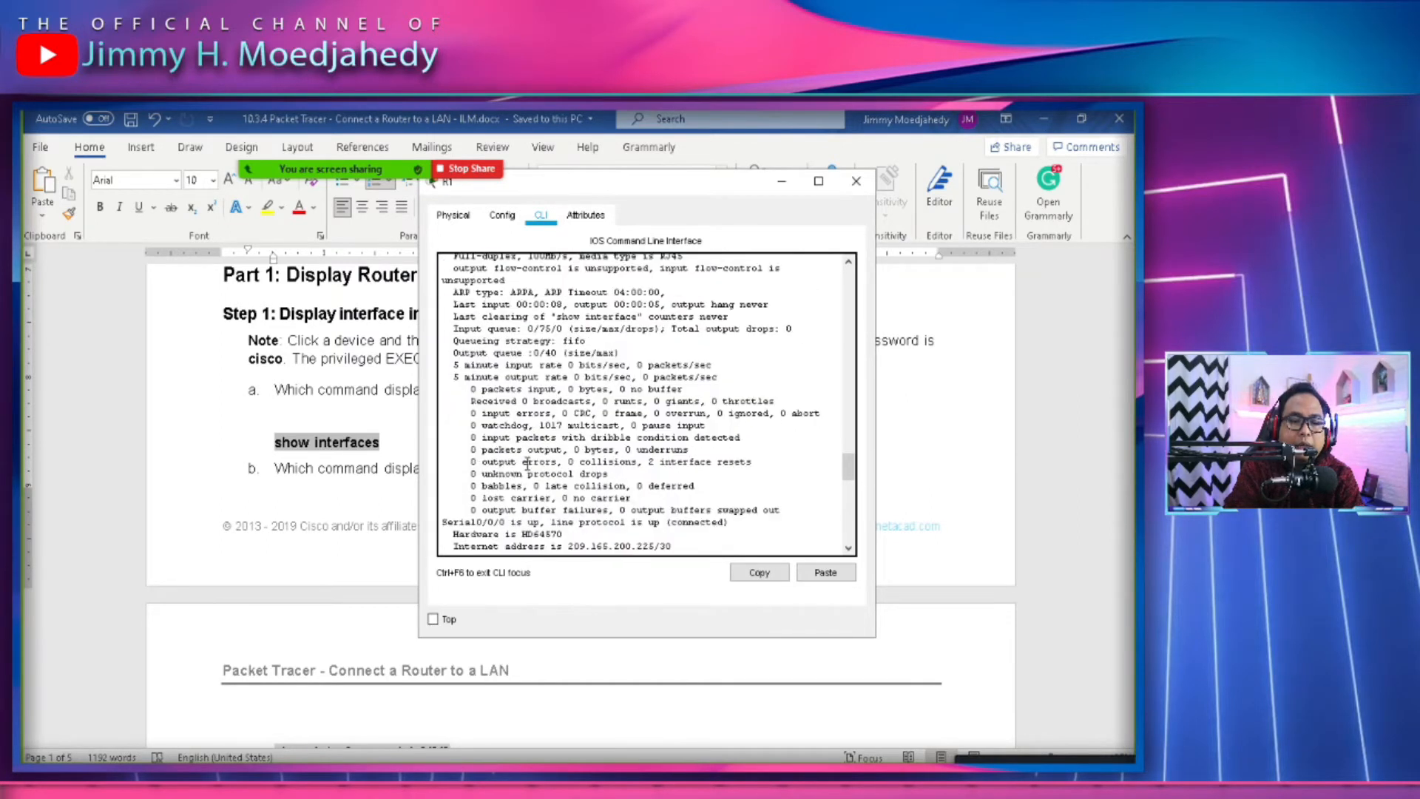
{"action": "scroll", "coordinate": [527, 464], "scroll_direction": "down", "scroll_amount": 2}
{"action": "triple_click", "coordinate": [505, 420]}
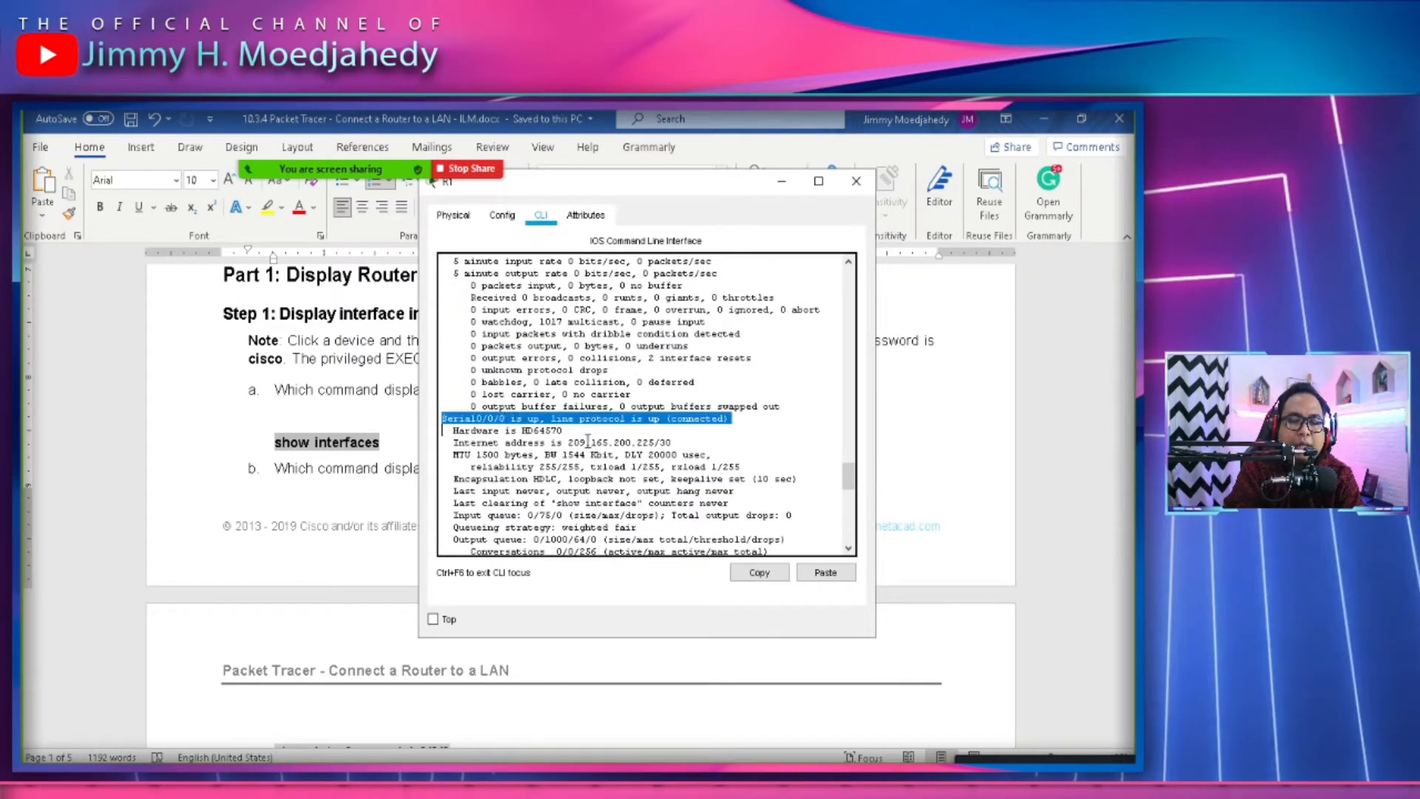
{"action": "scroll", "coordinate": [588, 442], "scroll_direction": "down", "scroll_amount": 5}
{"action": "scroll", "coordinate": [567, 450], "scroll_direction": "down", "scroll_amount": 2}
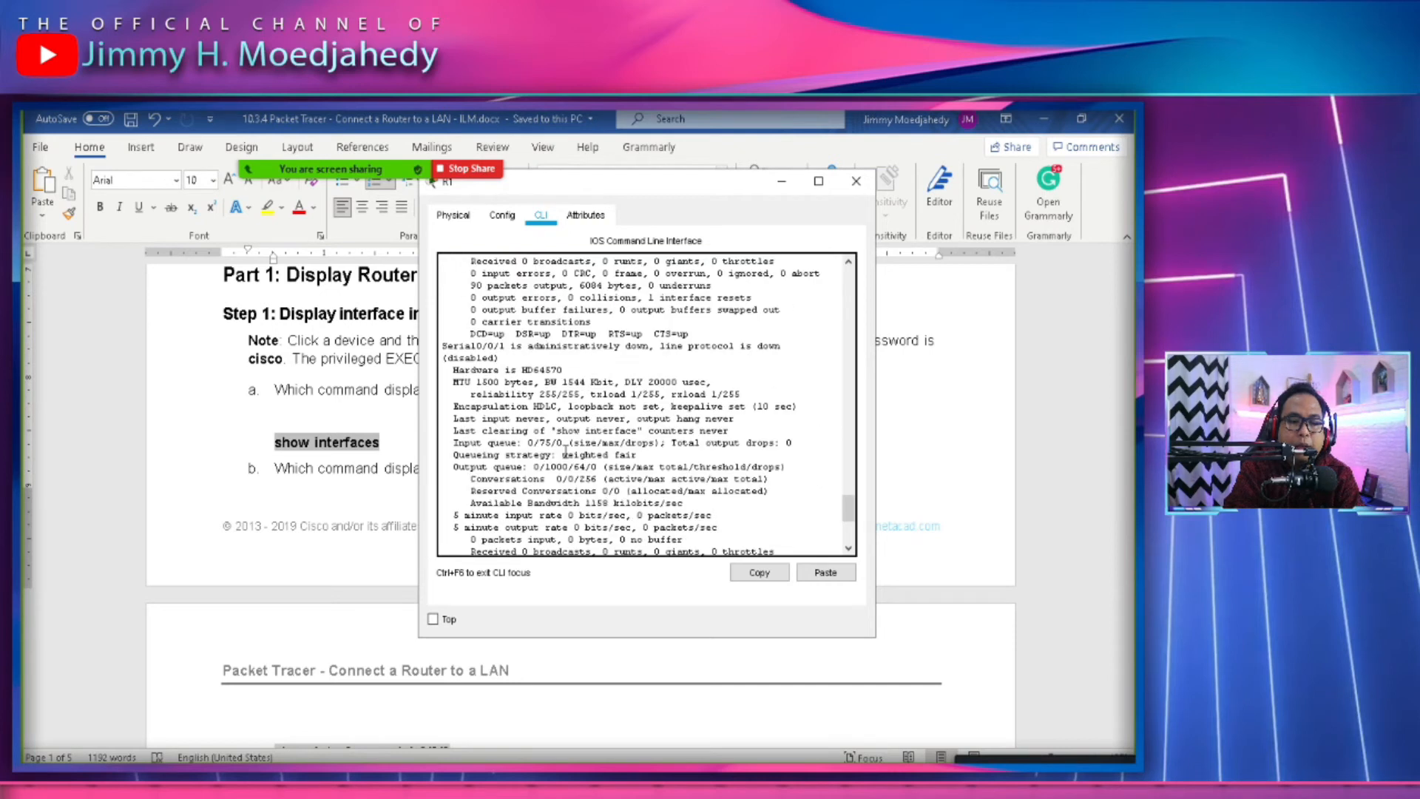
Find the FastEthernet0/1/0 entry in the show interfaces output and examine its status and bandwidth.
{"action": "scroll", "coordinate": [568, 458], "scroll_direction": "down", "scroll_amount": 4}
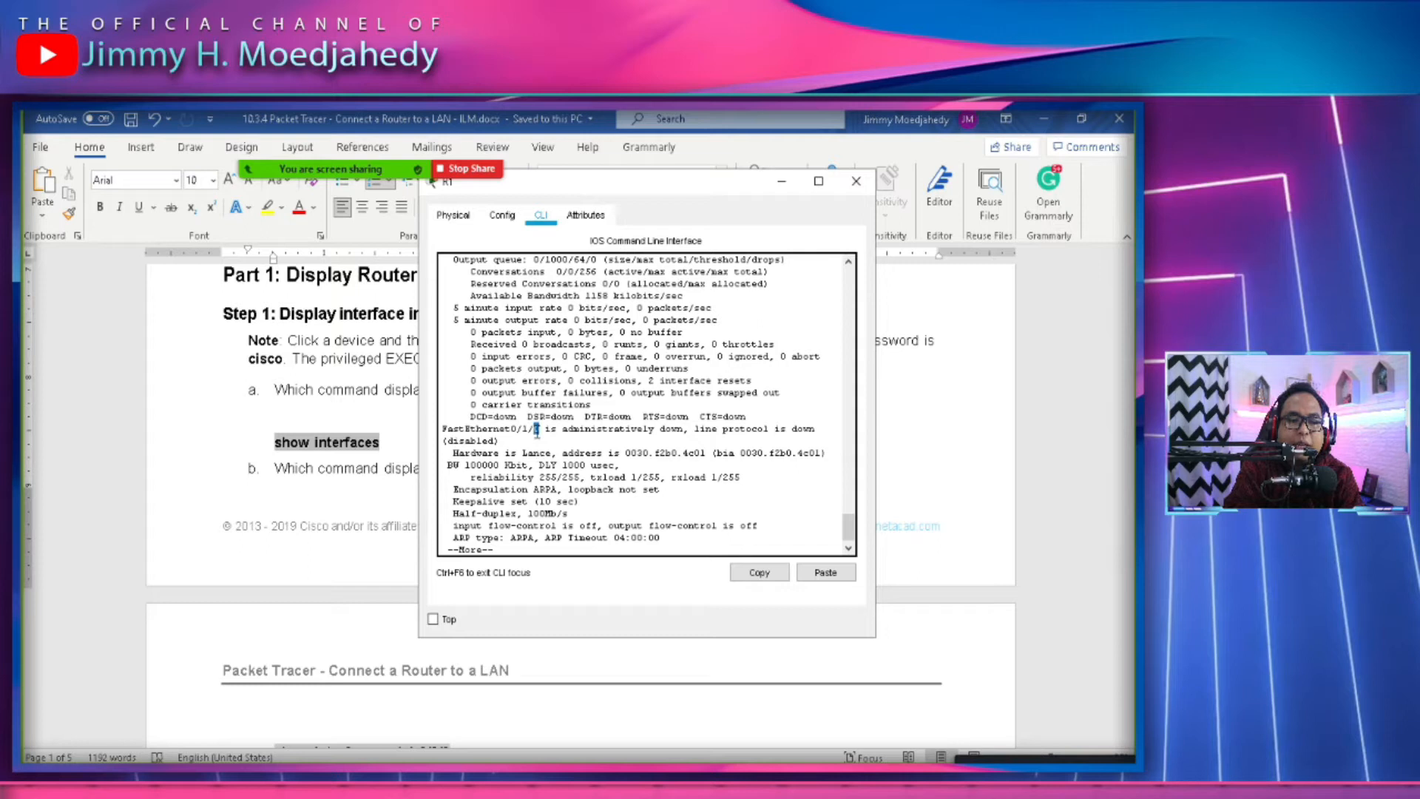
{"action": "triple_click", "coordinate": [481, 464]}
{"action": "double_click", "coordinate": [481, 465]}
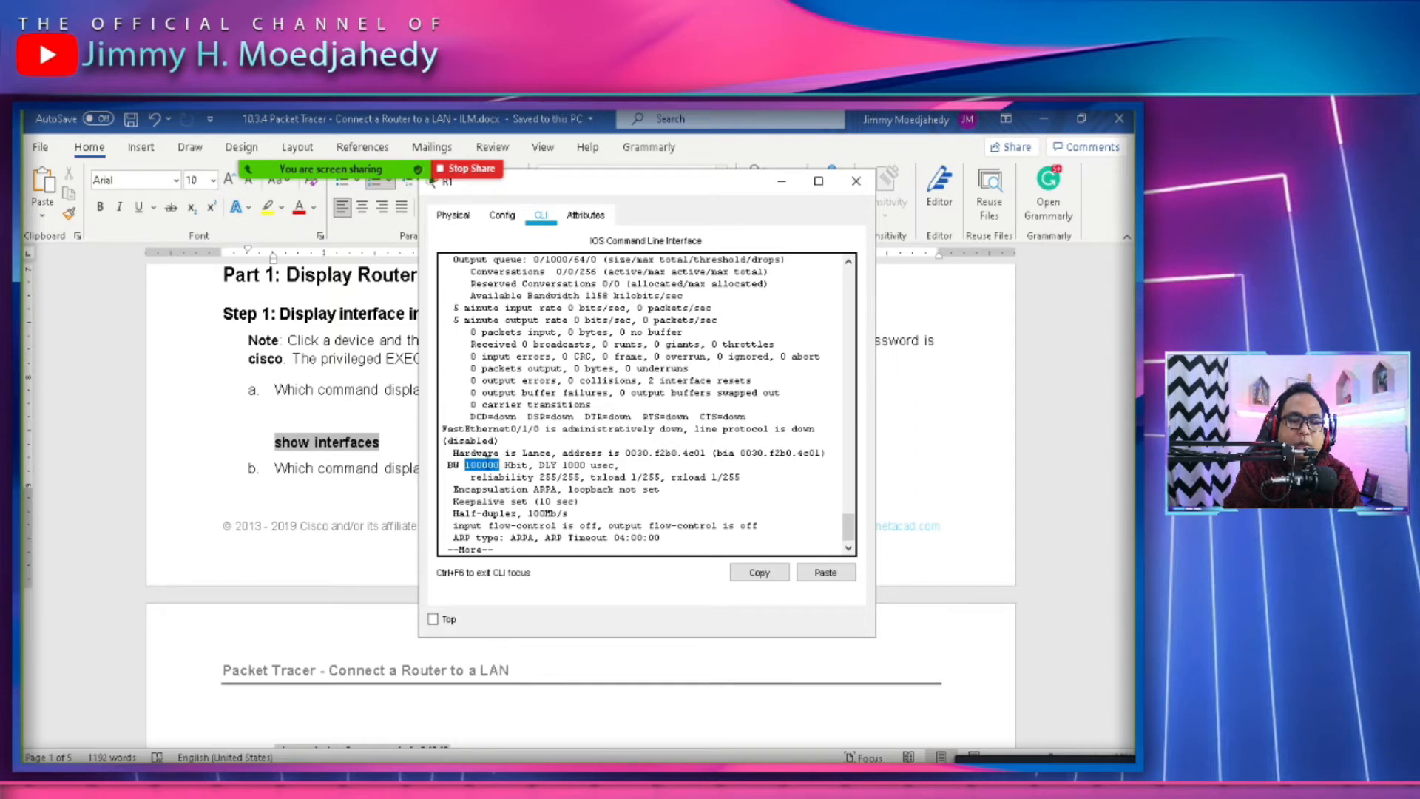
{"action": "left_click", "coordinate": [522, 460]}
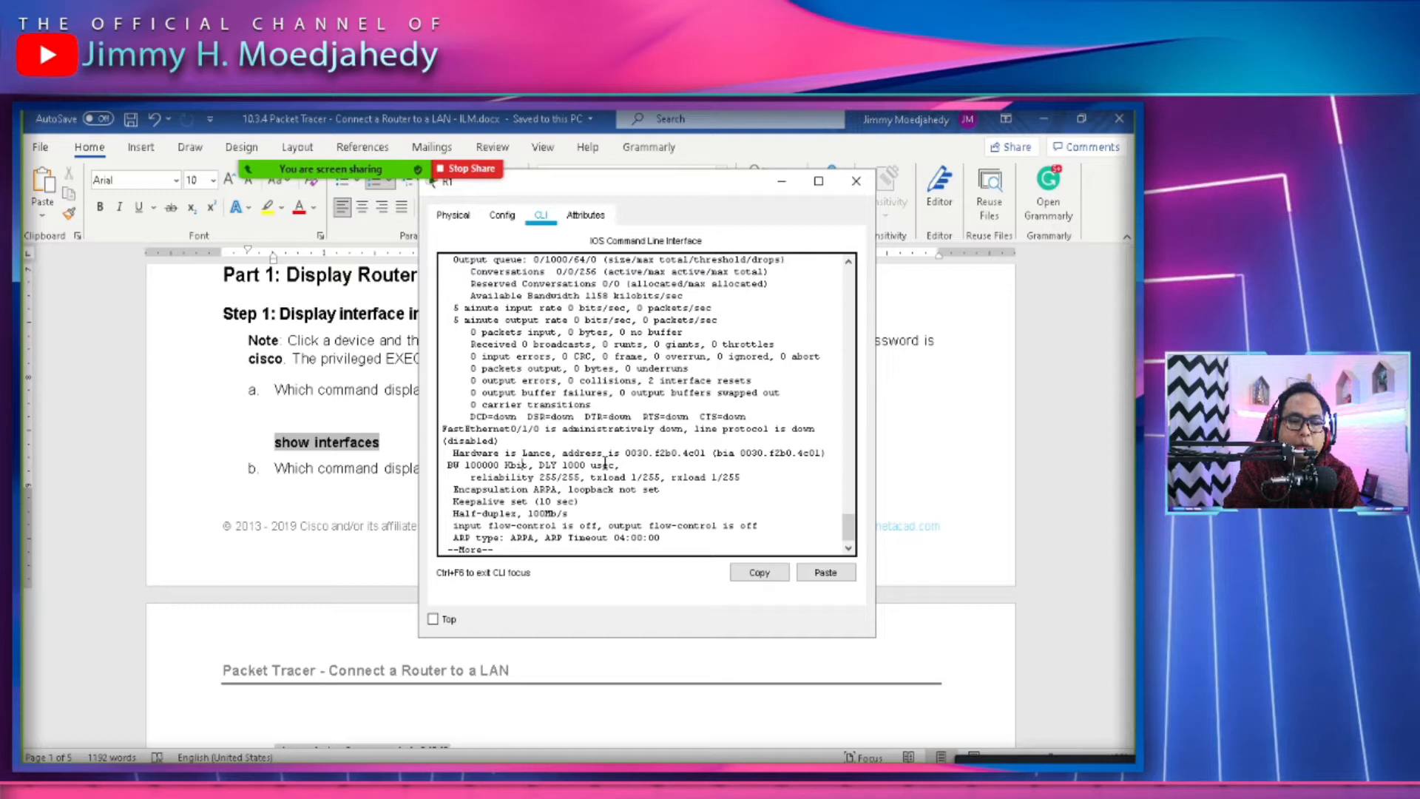
Page through the remaining FastEthernet and Vlan1 entries to the end of the show interfaces output.
{"action": "scroll", "coordinate": [584, 483], "scroll_direction": "down", "scroll_amount": 1}
{"action": "key", "text": "space"}
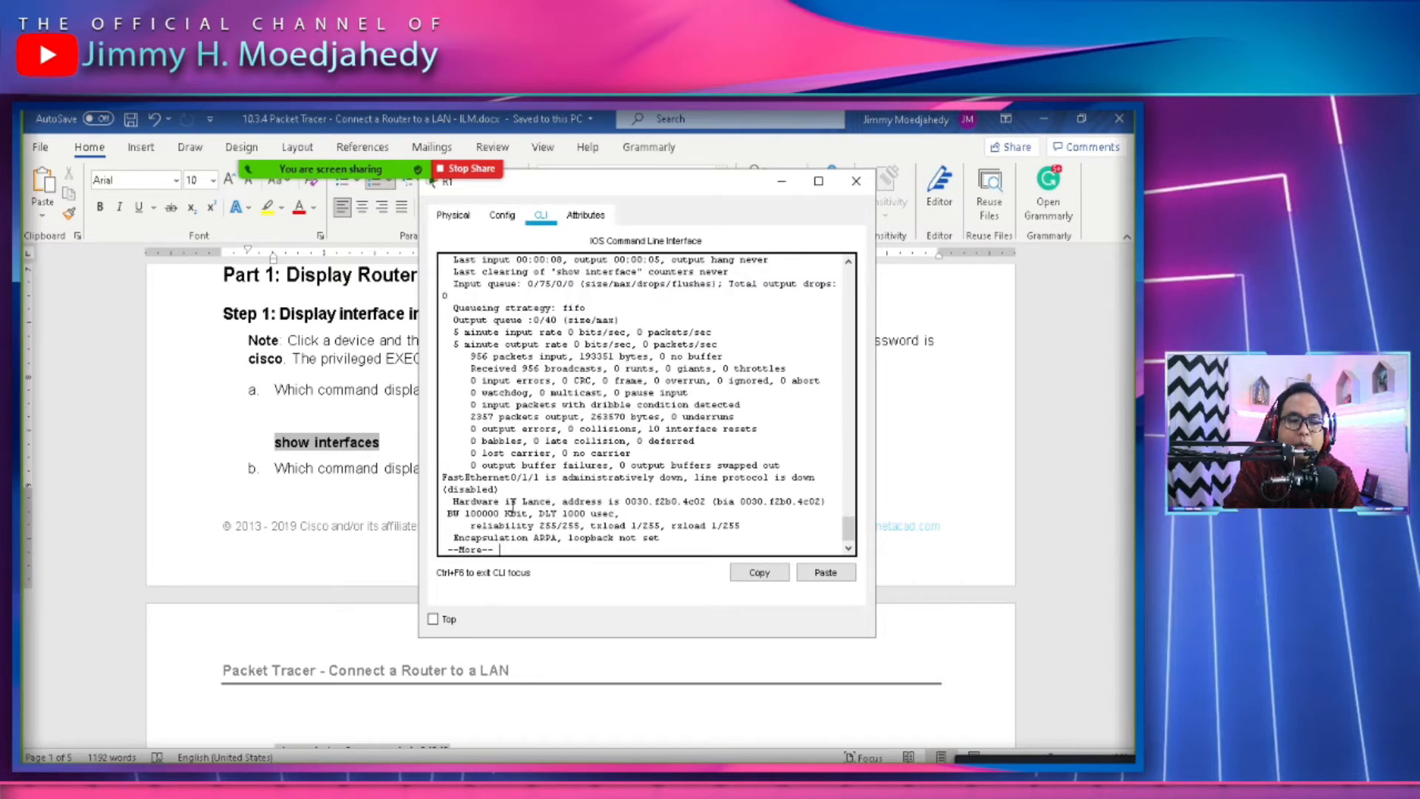
{"action": "scroll", "coordinate": [538, 503], "scroll_direction": "down", "scroll_amount": 1}
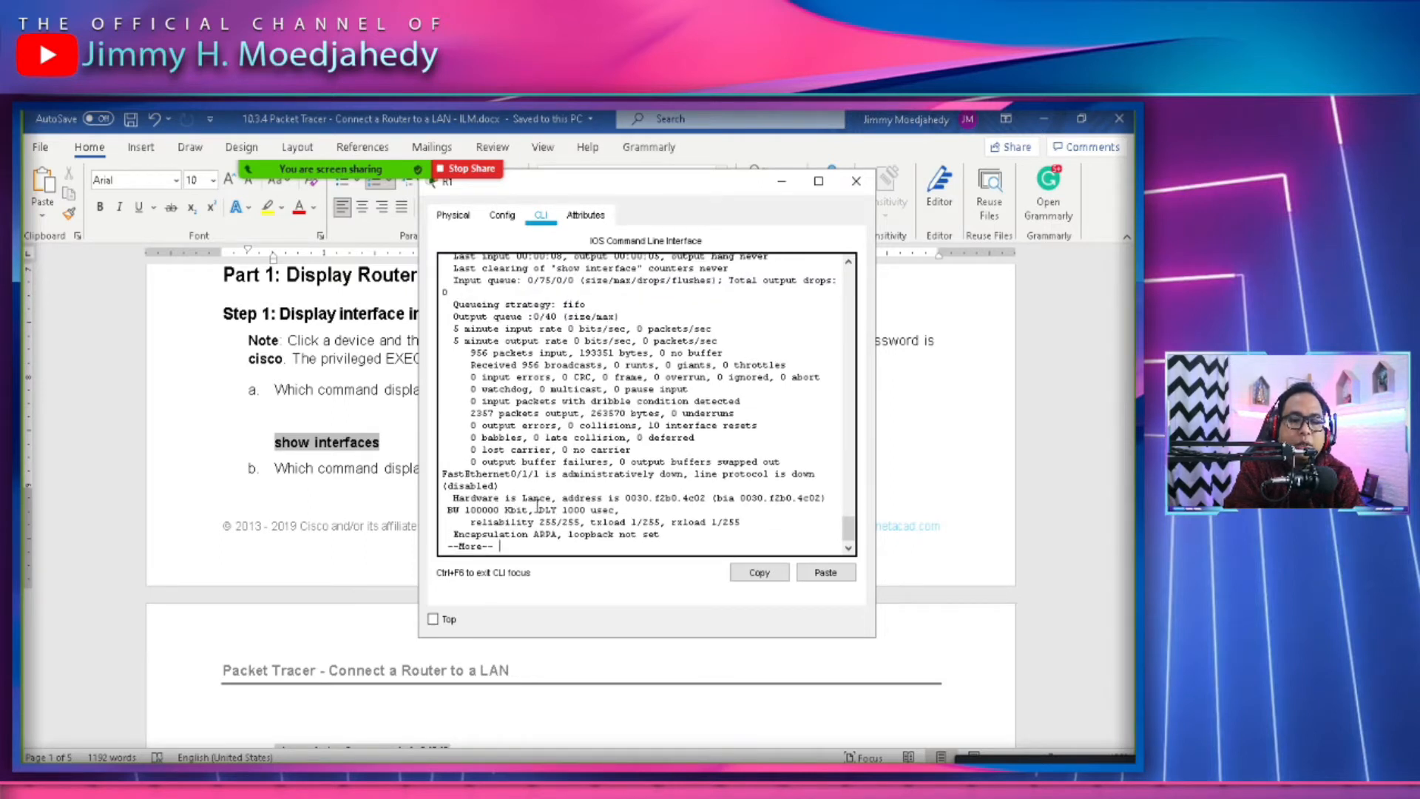
{"action": "key", "text": "space"}
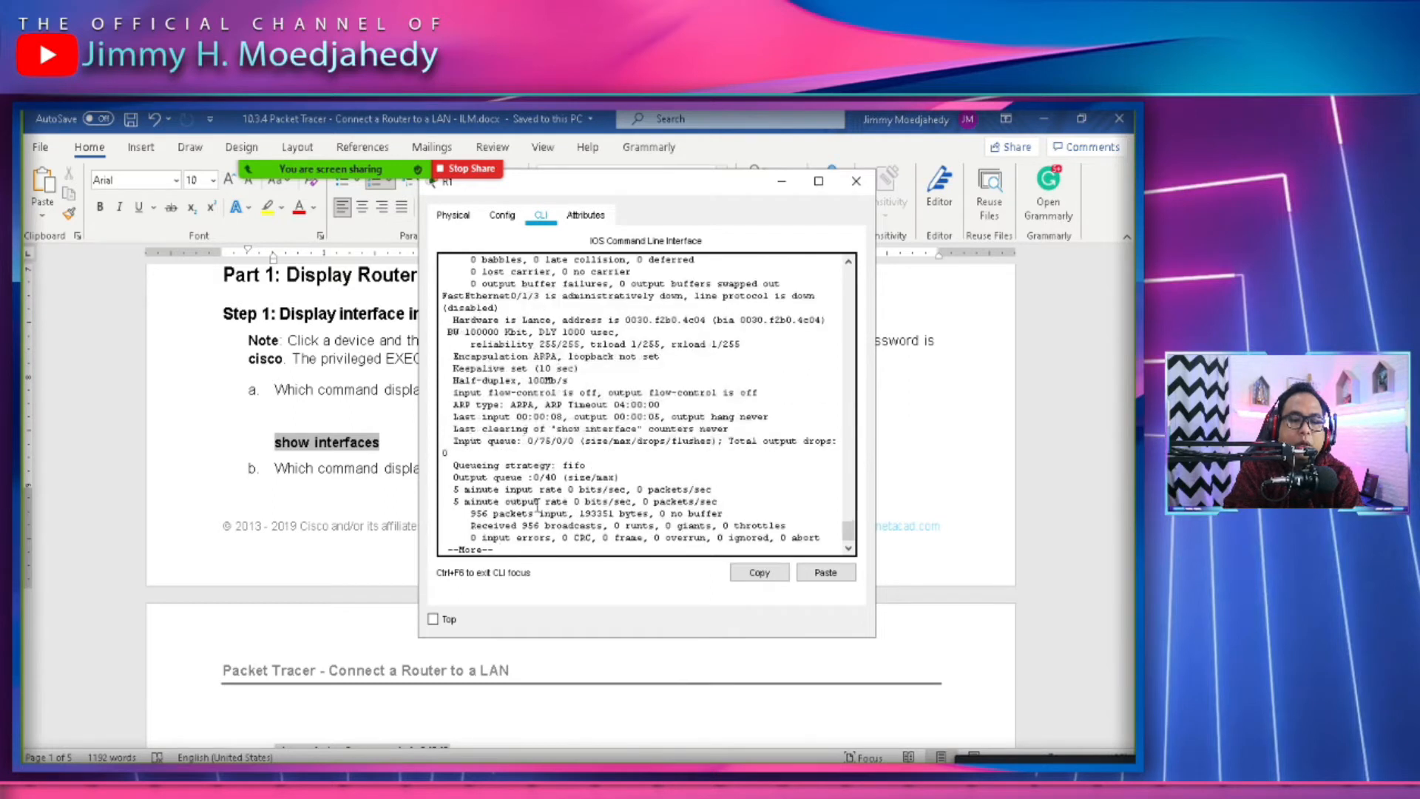
{"action": "key", "text": "space"}
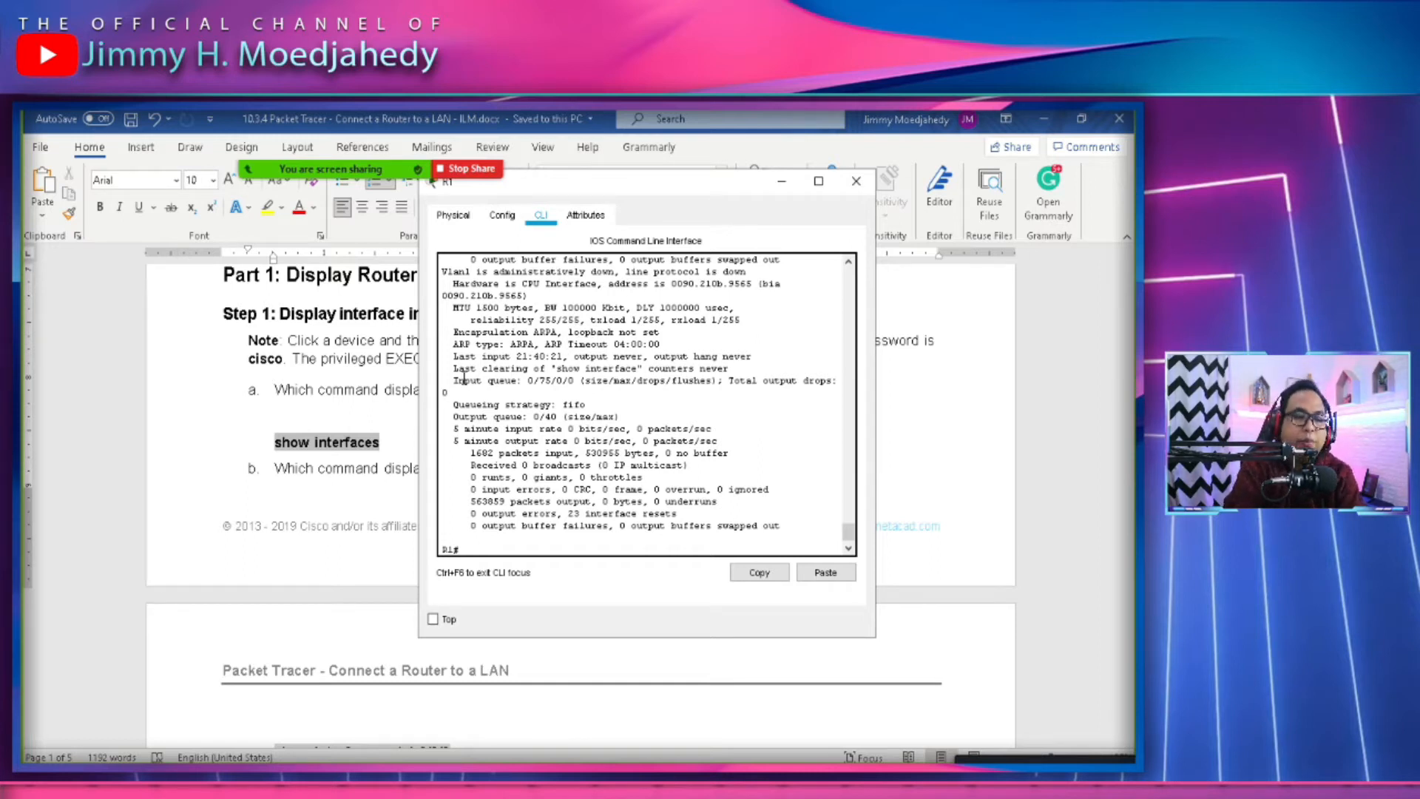
Switch to the lab document in Word and review question a on all-interface statistics together with its answer command.
{"action": "left_click", "coordinate": [382, 430]}
{"action": "triple_click", "coordinate": [369, 392]}
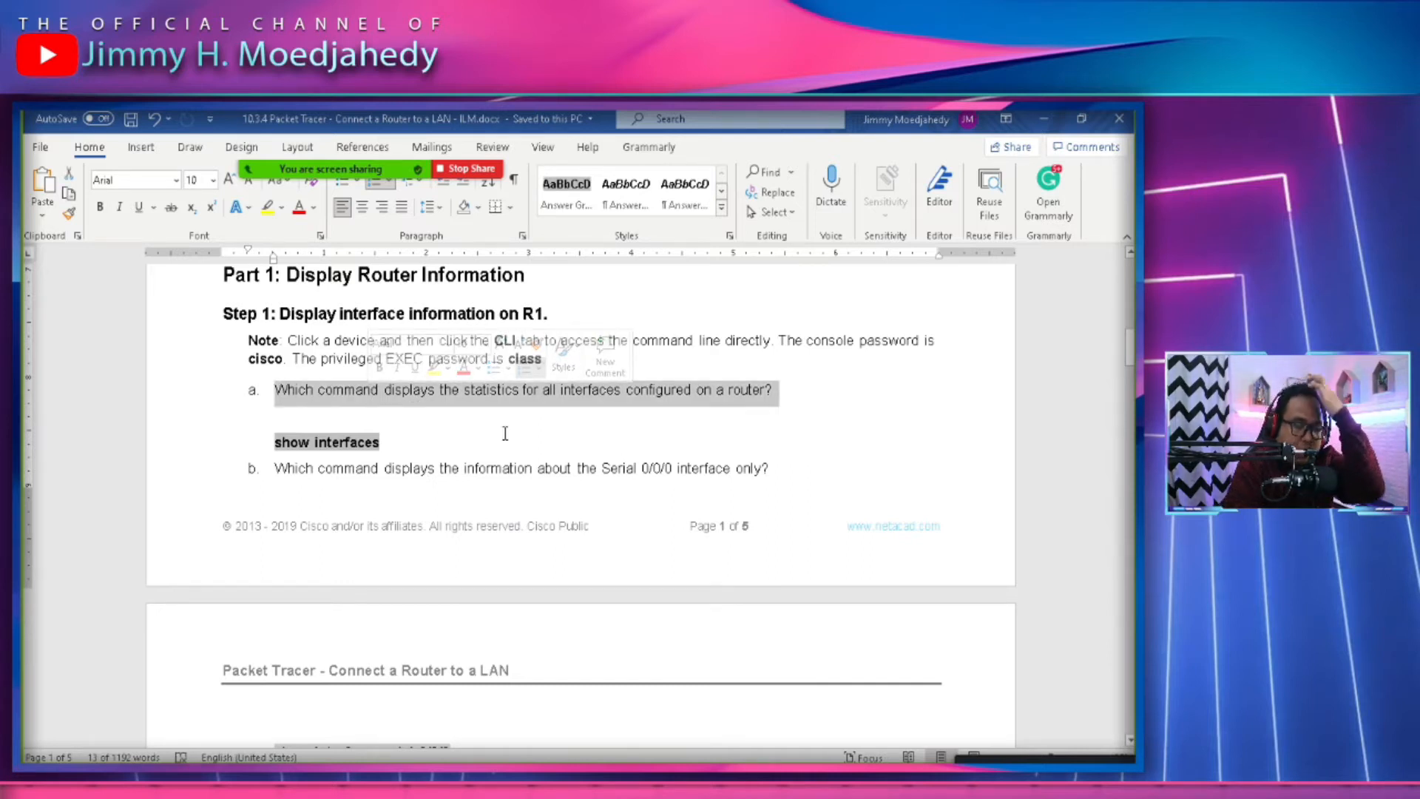
{"action": "left_click", "coordinate": [447, 466]}
{"action": "scroll", "coordinate": [474, 470], "scroll_direction": "down", "scroll_amount": 4}
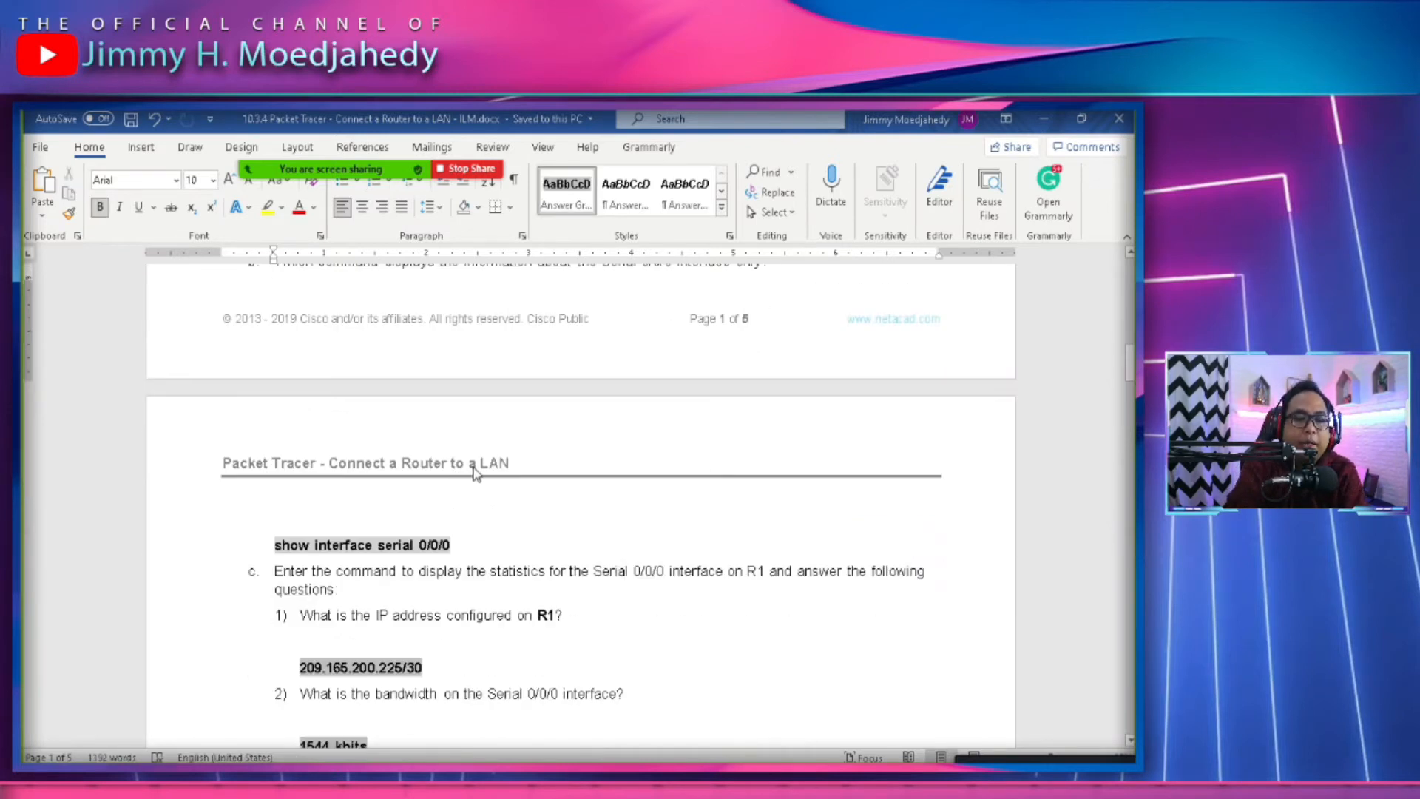
{"action": "scroll", "coordinate": [474, 473], "scroll_direction": "up", "scroll_amount": 1}
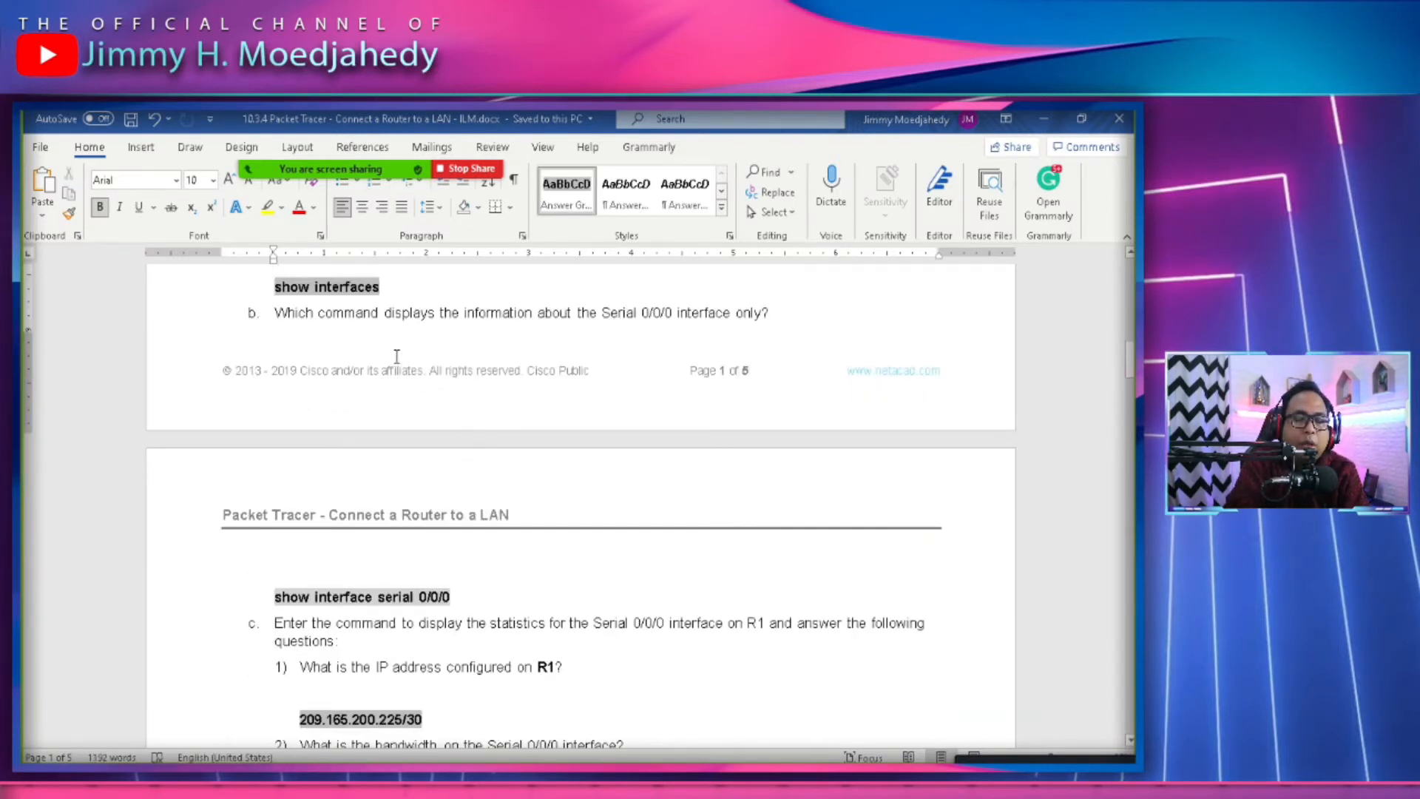
{"action": "scroll", "coordinate": [374, 347], "scroll_direction": "up", "scroll_amount": 1}
{"action": "triple_click", "coordinate": [356, 339]}
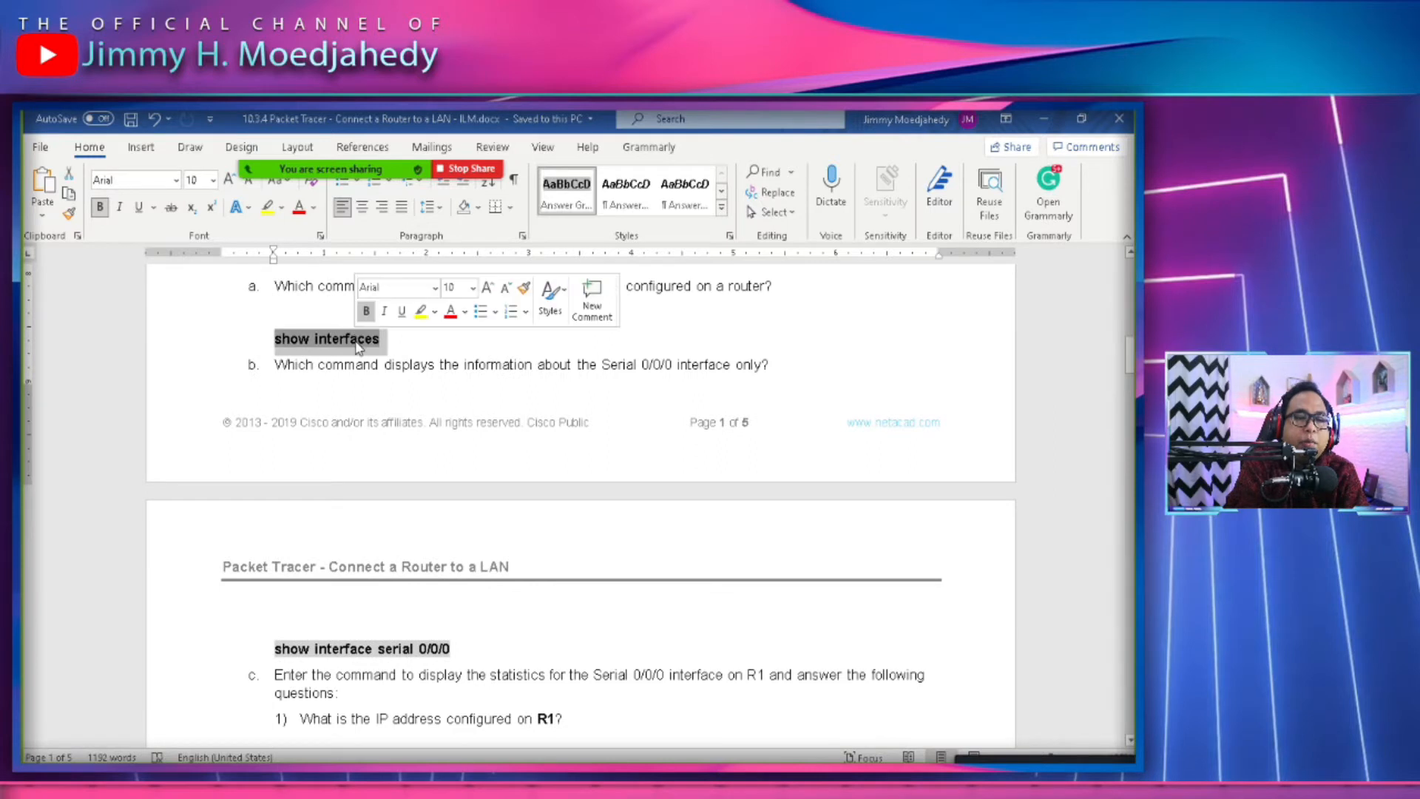
{"action": "left_click", "coordinate": [365, 362]}
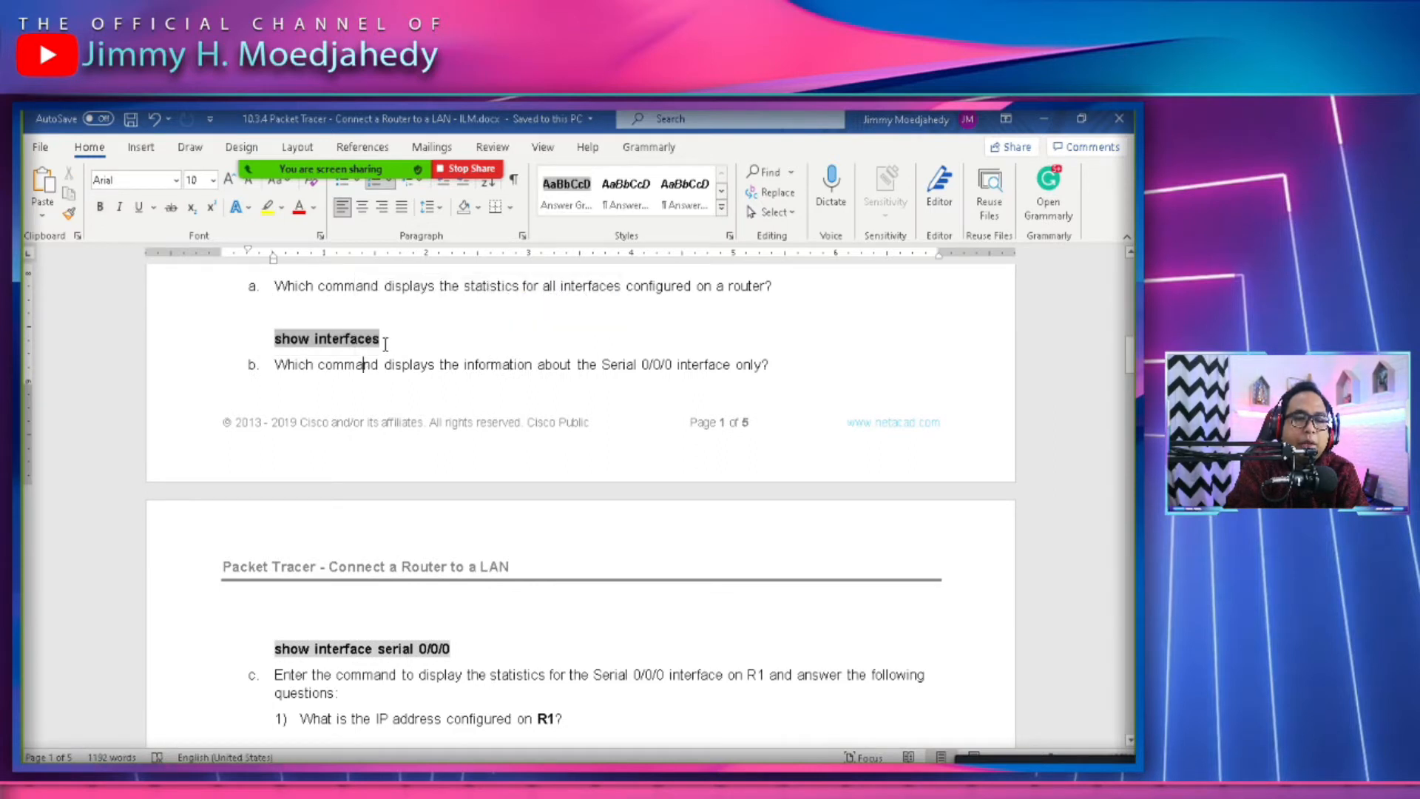
{"action": "left_click_drag", "start_coordinate": [388, 339], "coordinate": [273, 340]}
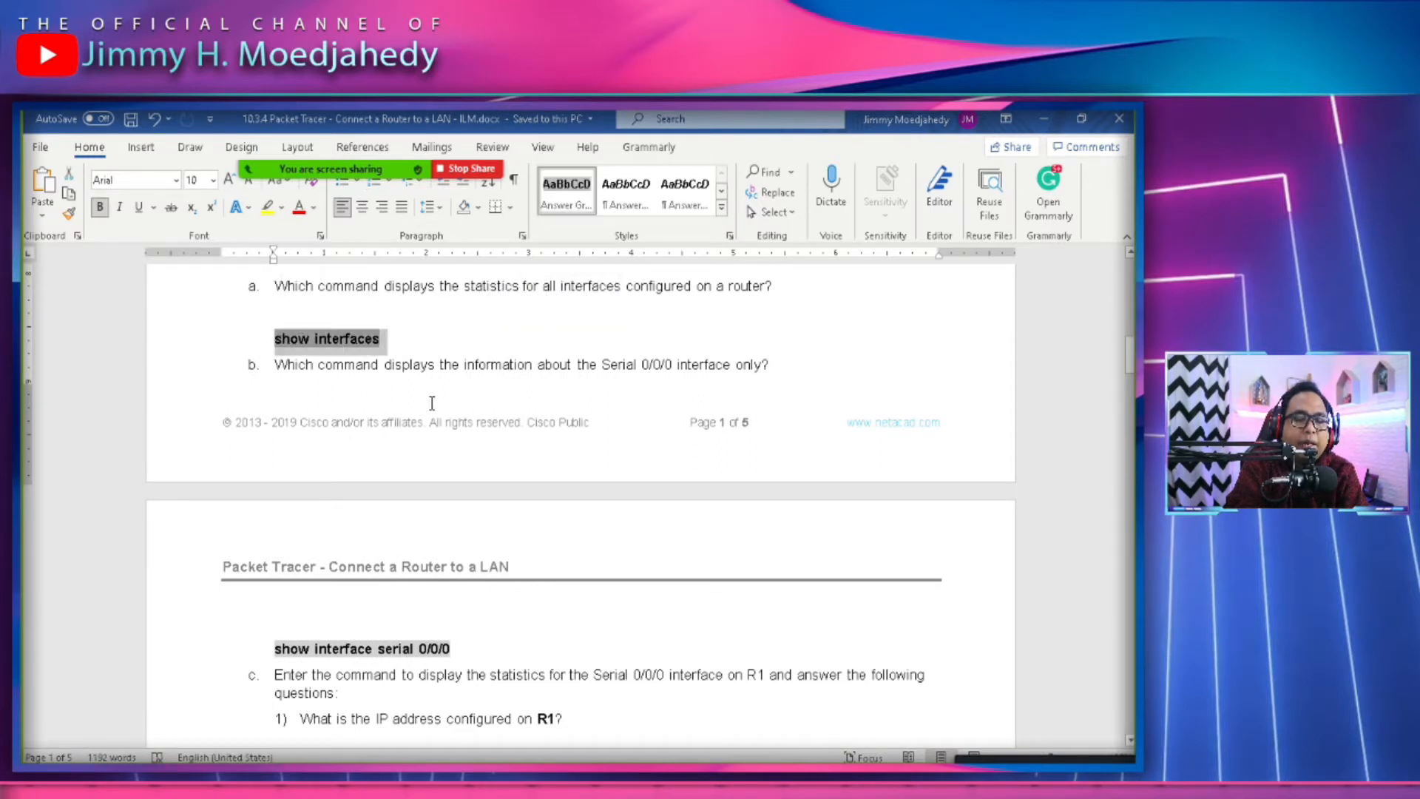
Read question b about displaying only the Serial 0/0/0 interface and examine its answer command on the following page.
{"action": "left_click", "coordinate": [439, 366]}
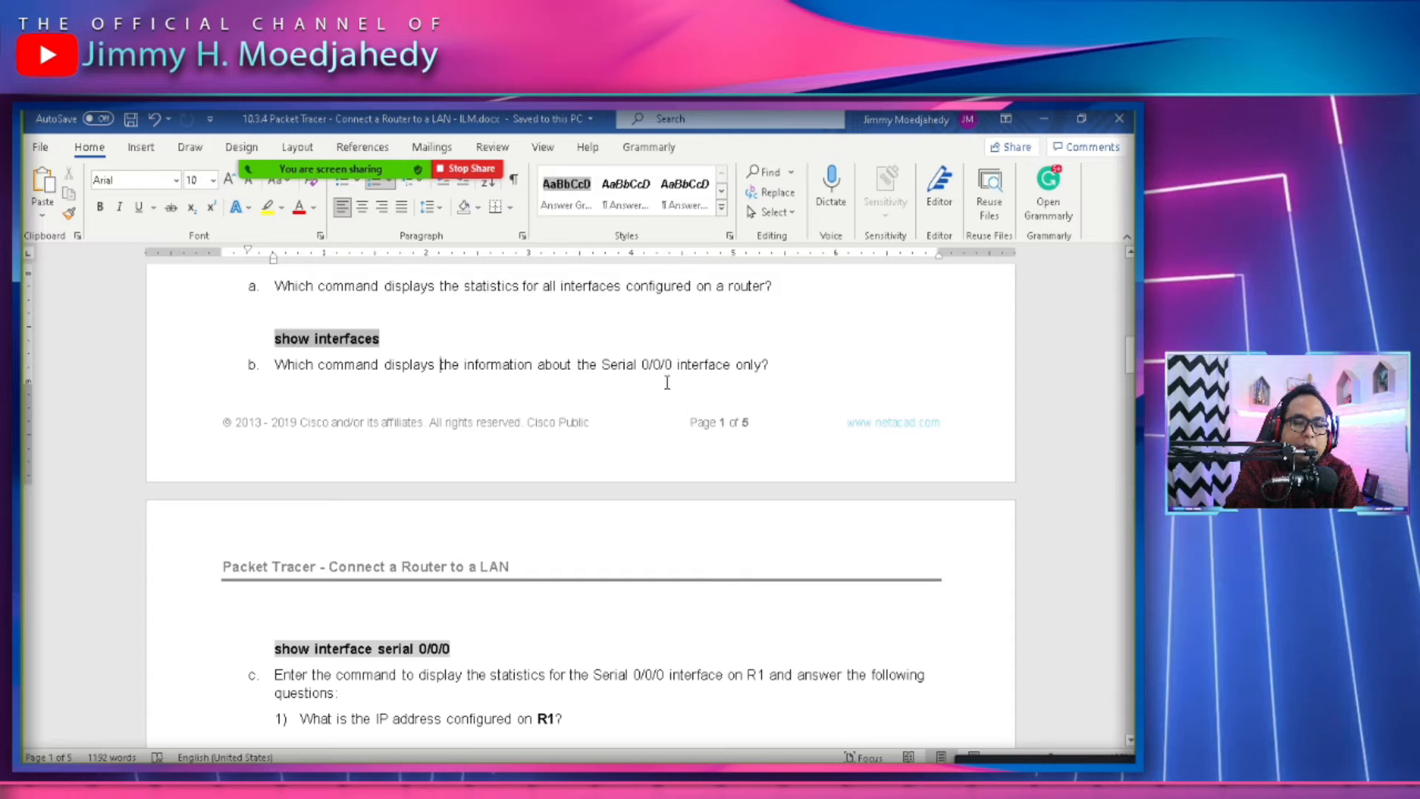
{"action": "left_click", "coordinate": [602, 367]}
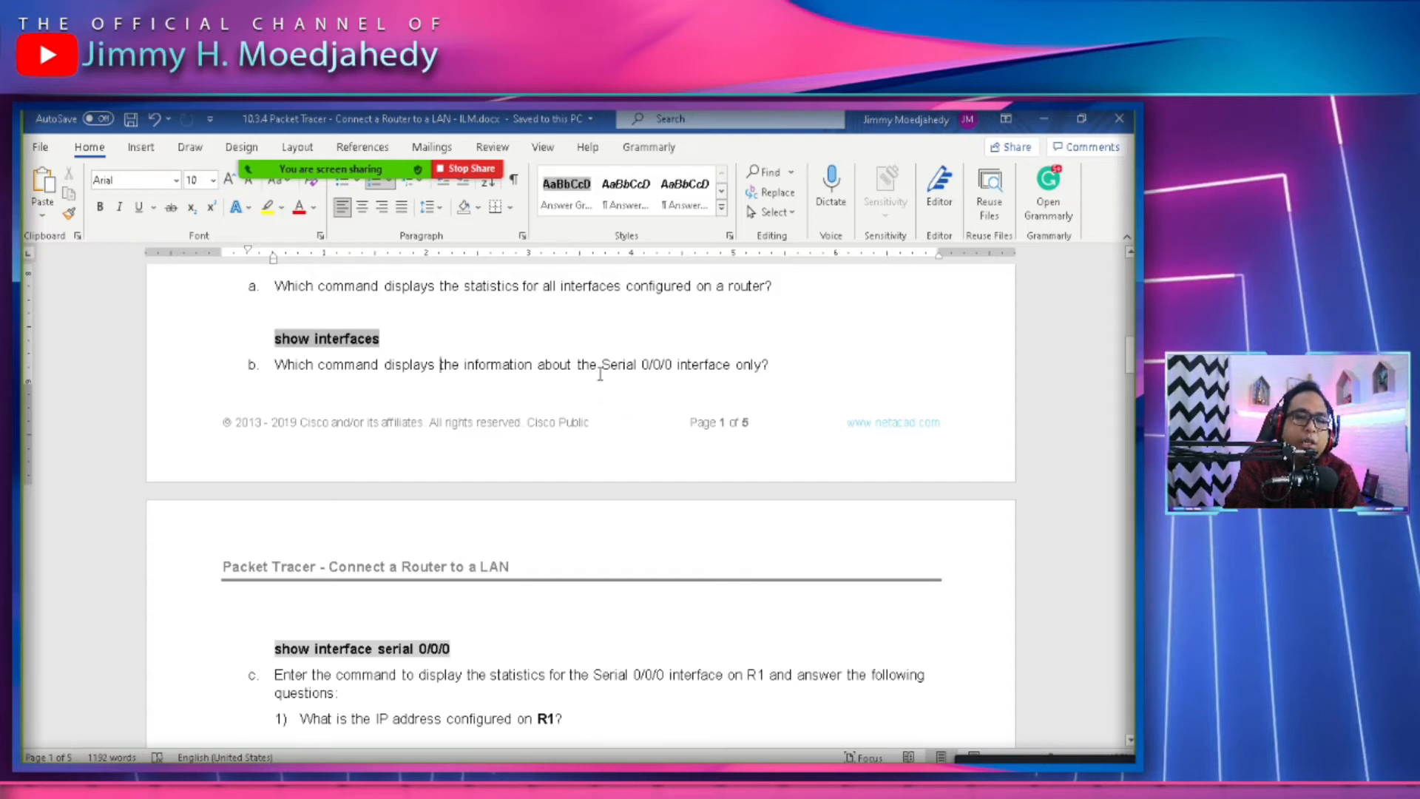
{"action": "left_click_drag", "start_coordinate": [616, 364], "coordinate": [737, 364]}
{"action": "left_click", "coordinate": [732, 364]}
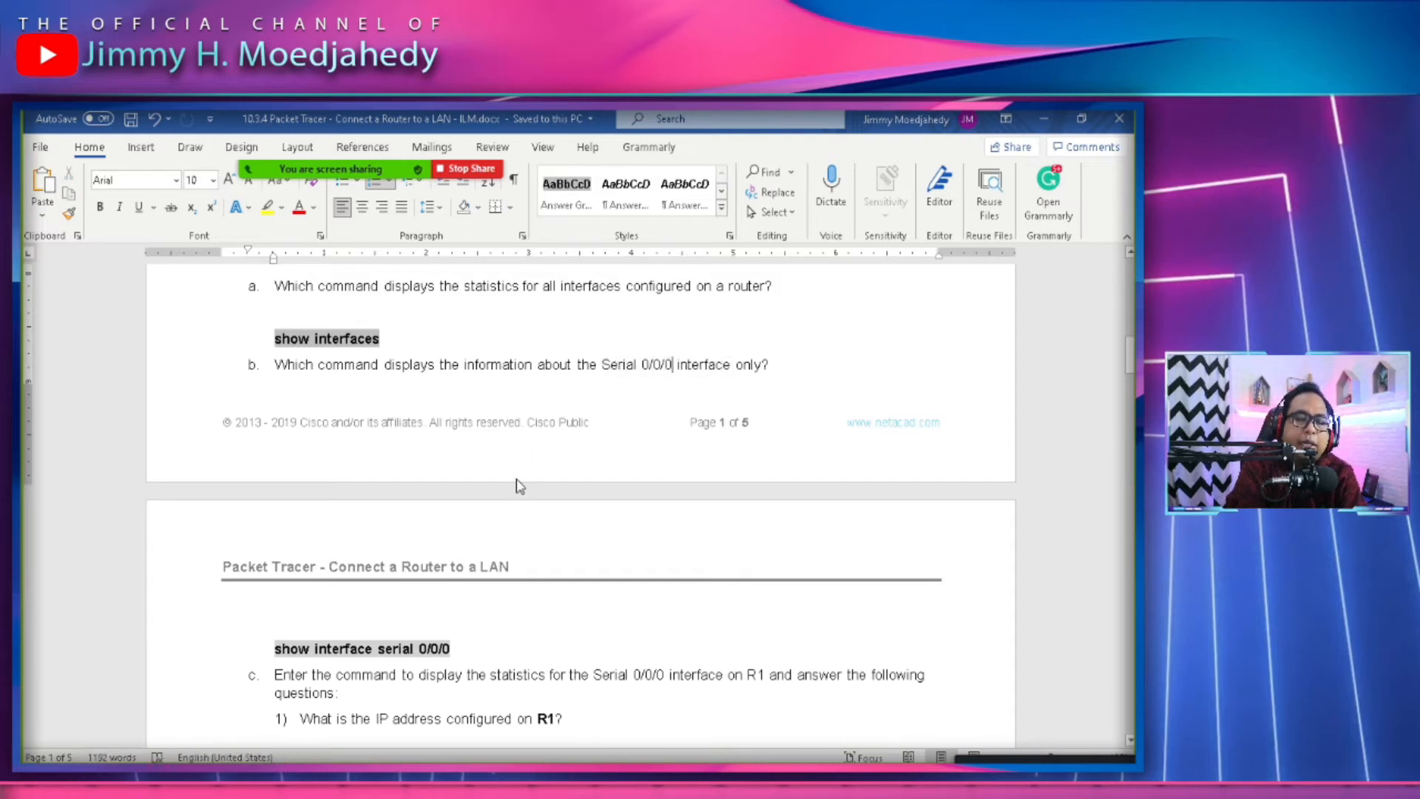
{"action": "scroll", "coordinate": [507, 525], "scroll_direction": "down", "scroll_amount": 2}
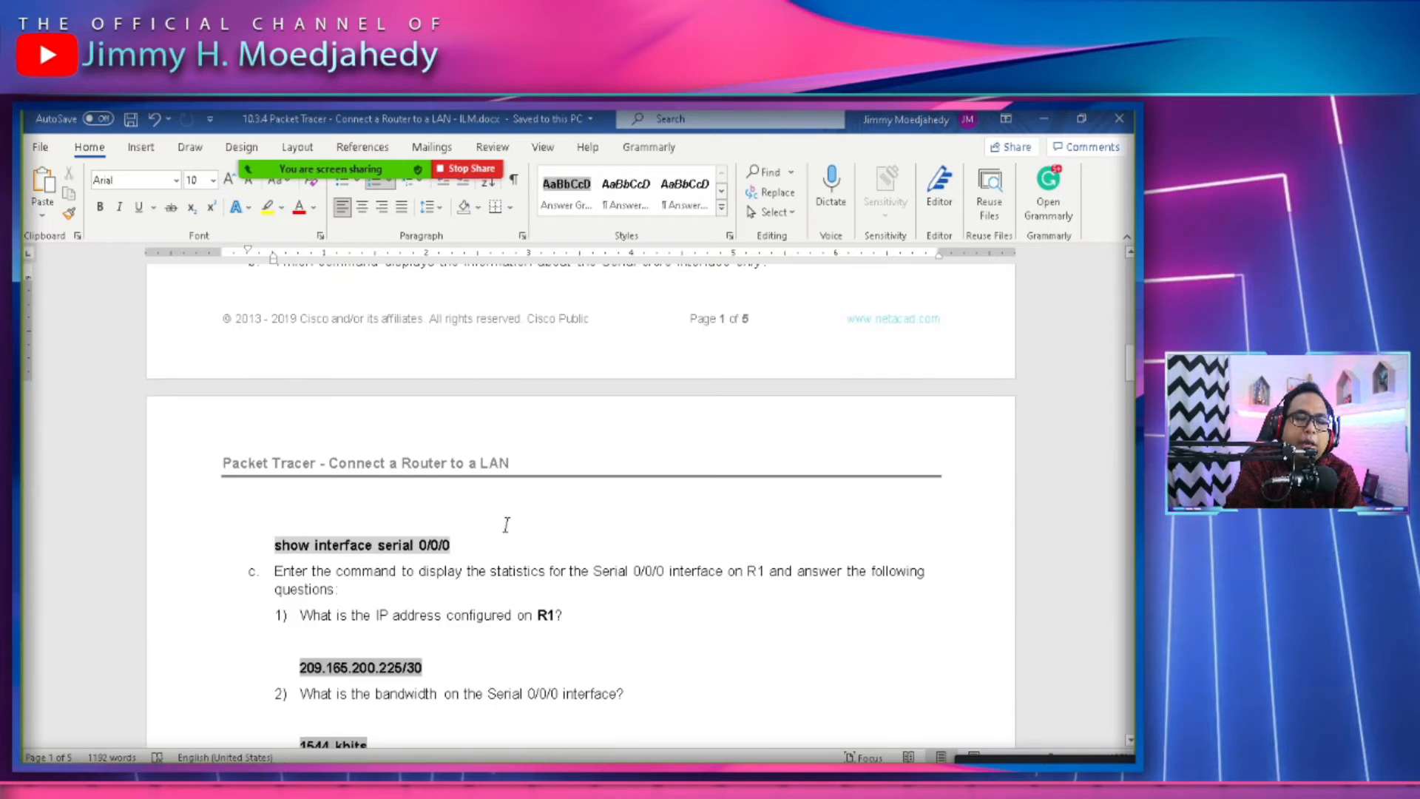
{"action": "left_click", "coordinate": [373, 546]}
{"action": "double_click", "coordinate": [352, 545]}
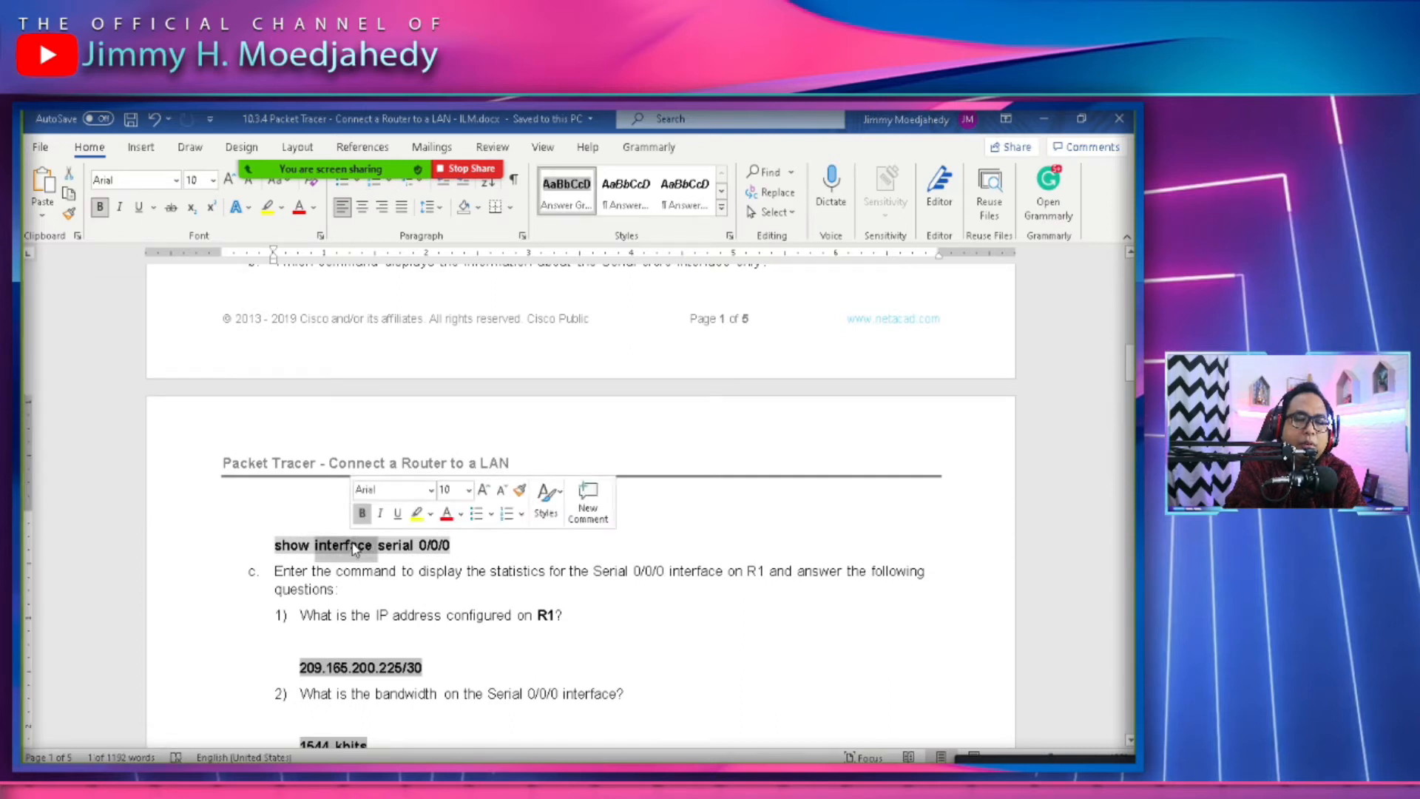
{"action": "double_click", "coordinate": [403, 546]}
{"action": "scroll", "coordinate": [487, 582], "scroll_direction": "up", "scroll_amount": 2}
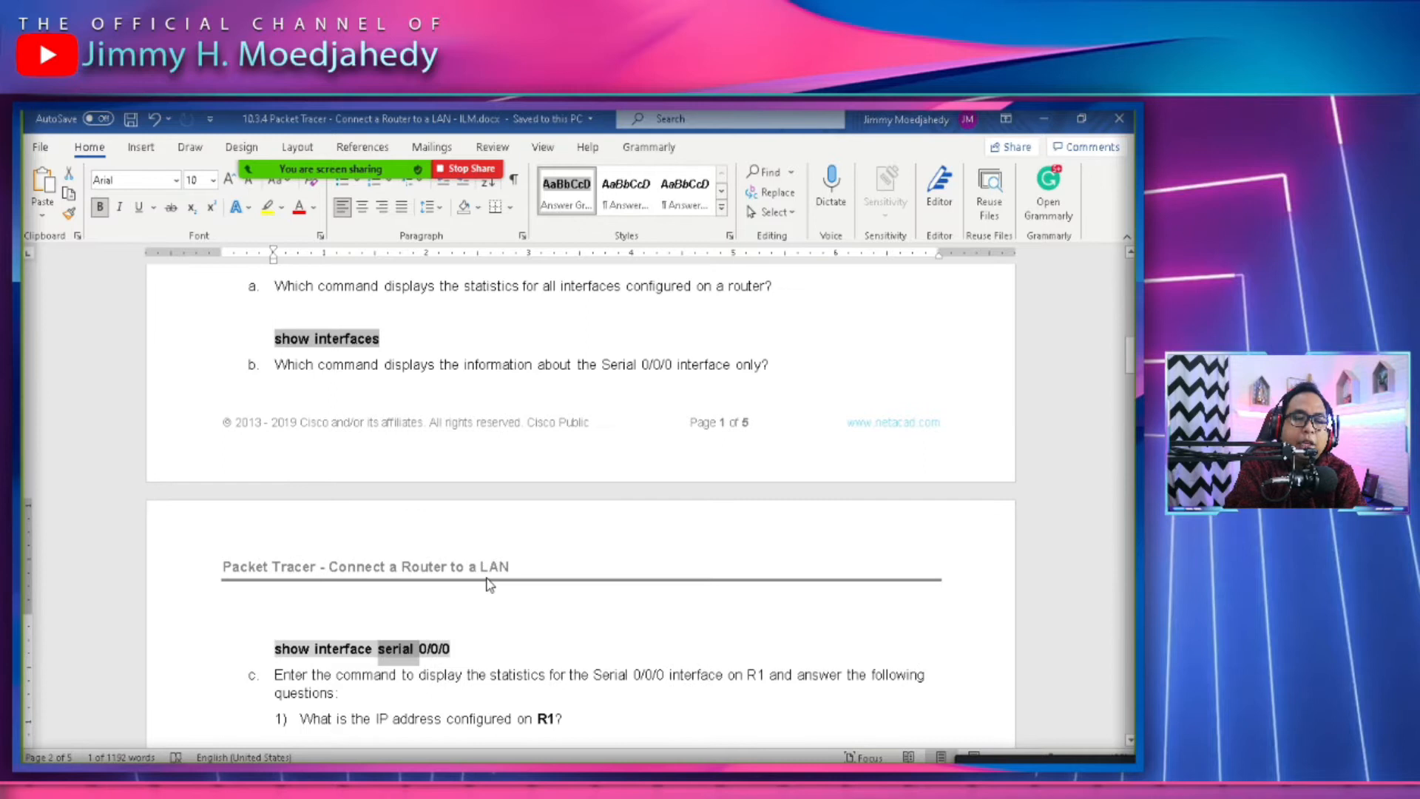
{"action": "scroll", "coordinate": [487, 582], "scroll_direction": "down", "scroll_amount": 2}
{"action": "scroll", "coordinate": [466, 545], "scroll_direction": "up", "scroll_amount": 2}
{"action": "left_click", "coordinate": [634, 397]}
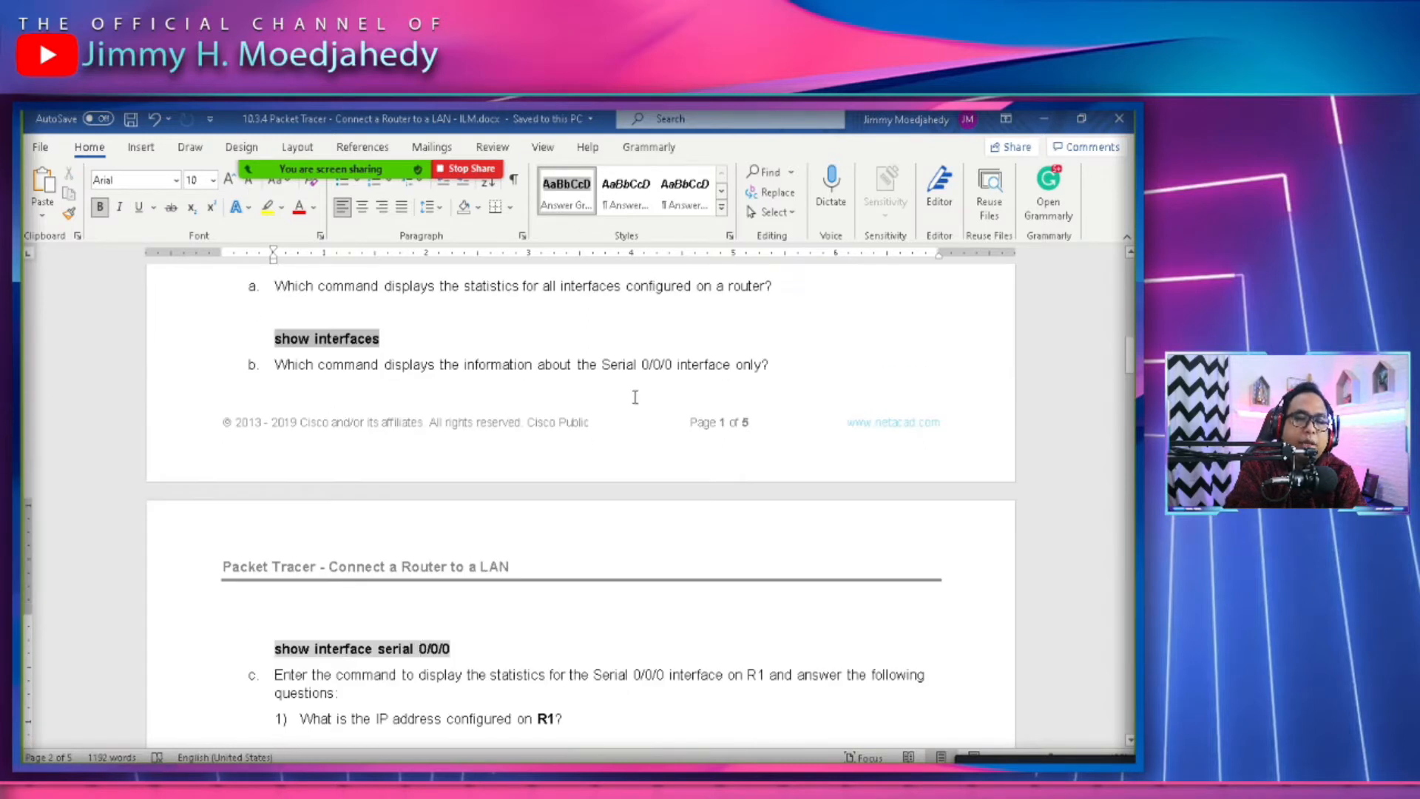
{"action": "scroll", "coordinate": [523, 577], "scroll_direction": "down", "scroll_amount": 1}
Switch to R1's command line in Packet Tracer, run show interfaces serial 0/0/0, and display its output to the end.
{"action": "key", "text": "alt+Tab"}
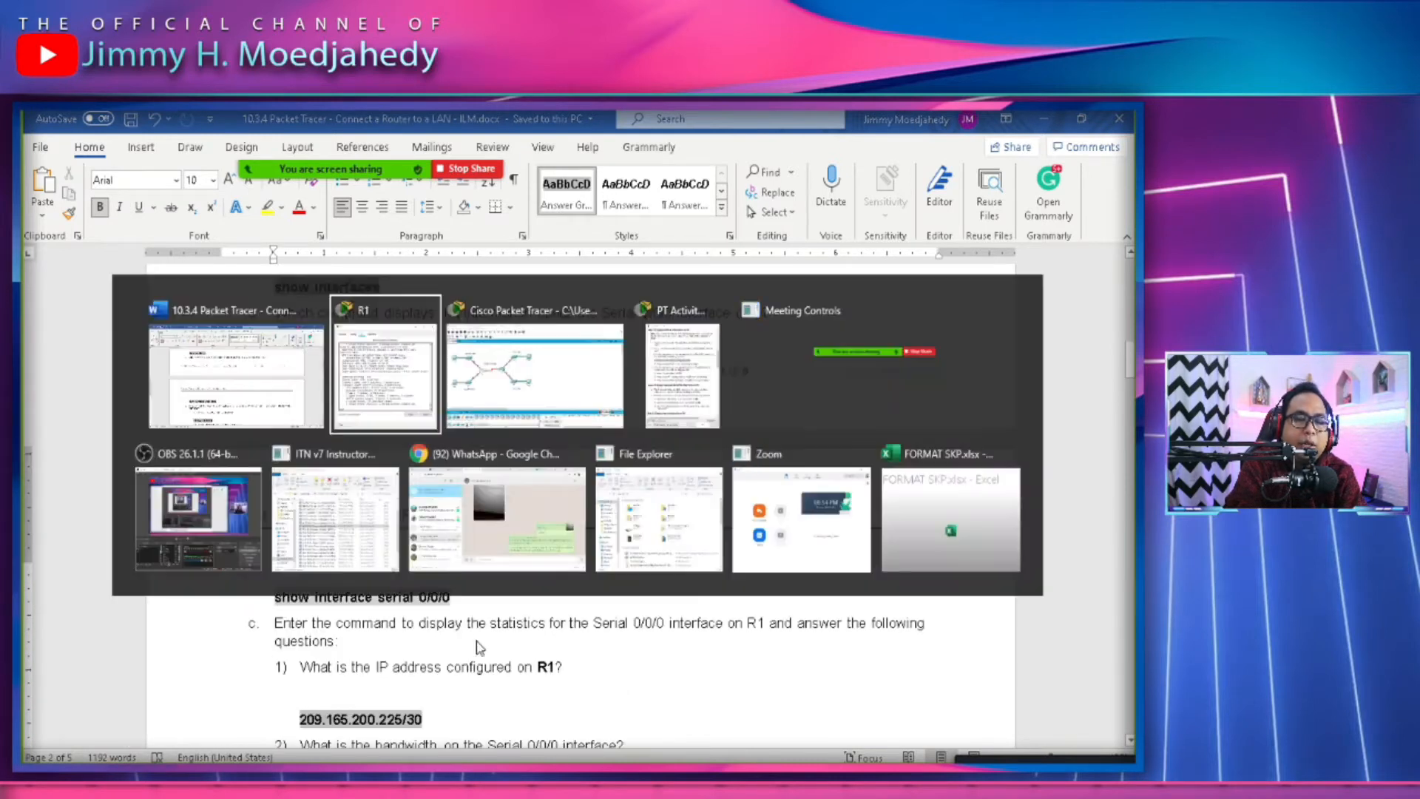
{"action": "type", "text": "sho"}
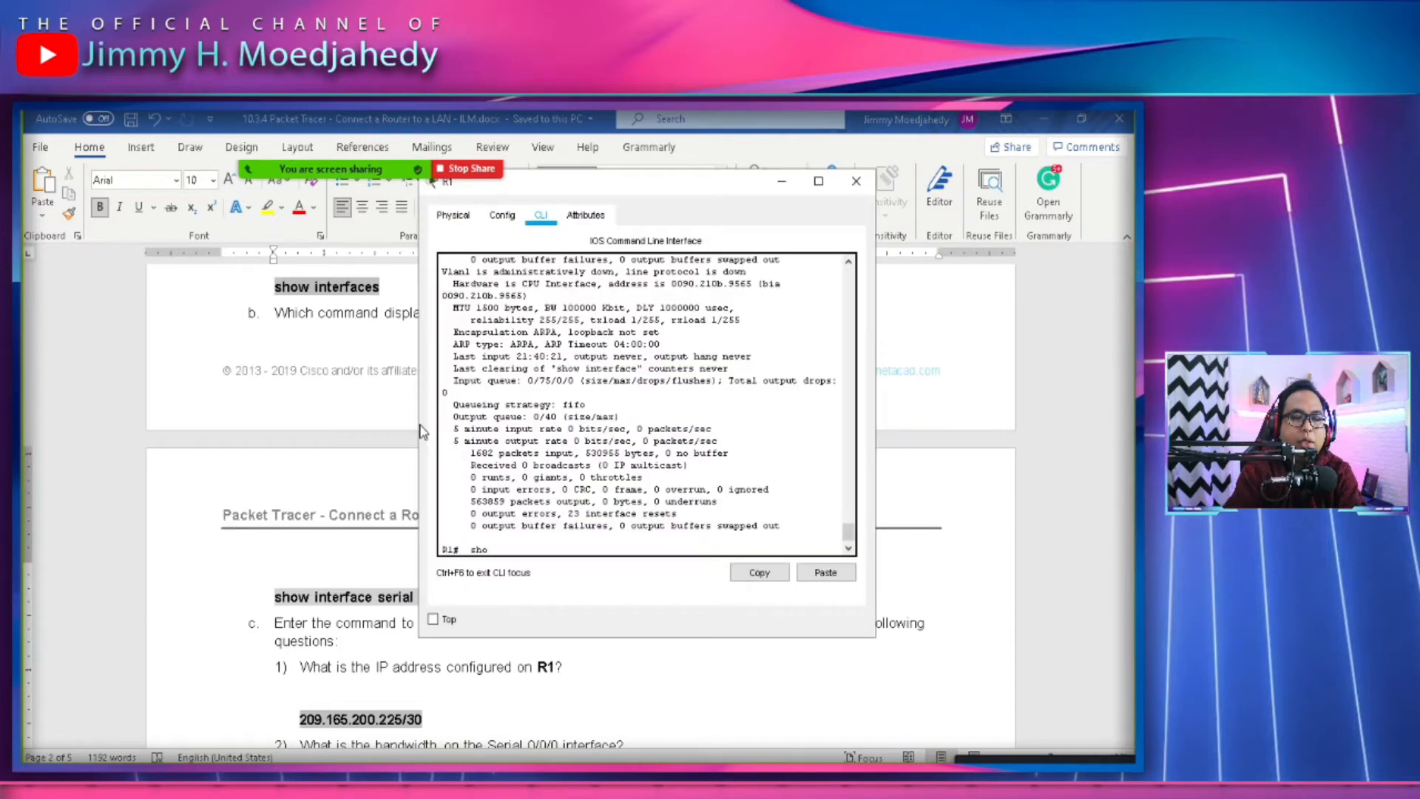
{"action": "key", "text": "Tab"}
{"action": "type", "text": "int"}
{"action": "key", "text": "Tab"}
{"action": "type", "text": "se"}
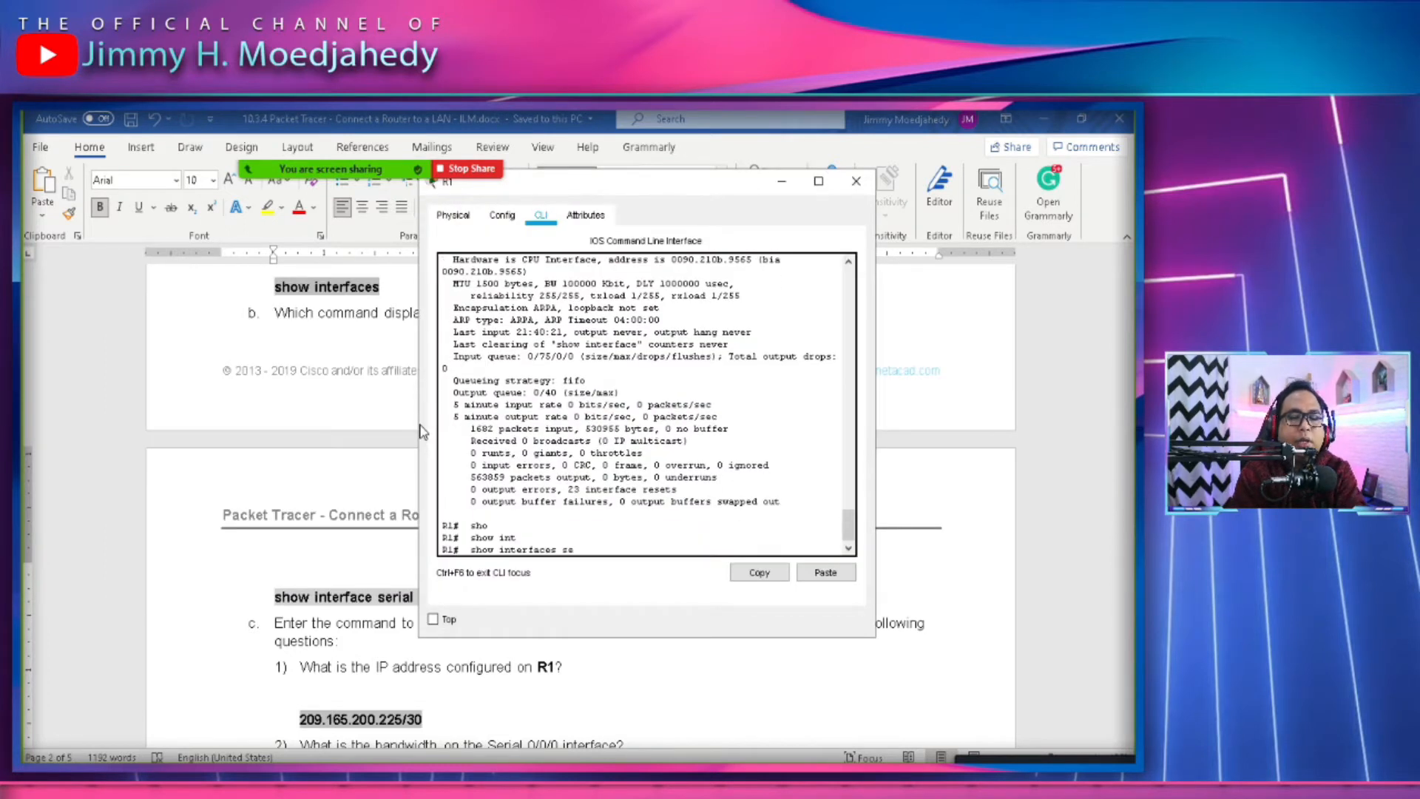
{"action": "key", "text": "Tab"}
{"action": "type", "text": "0/0"}
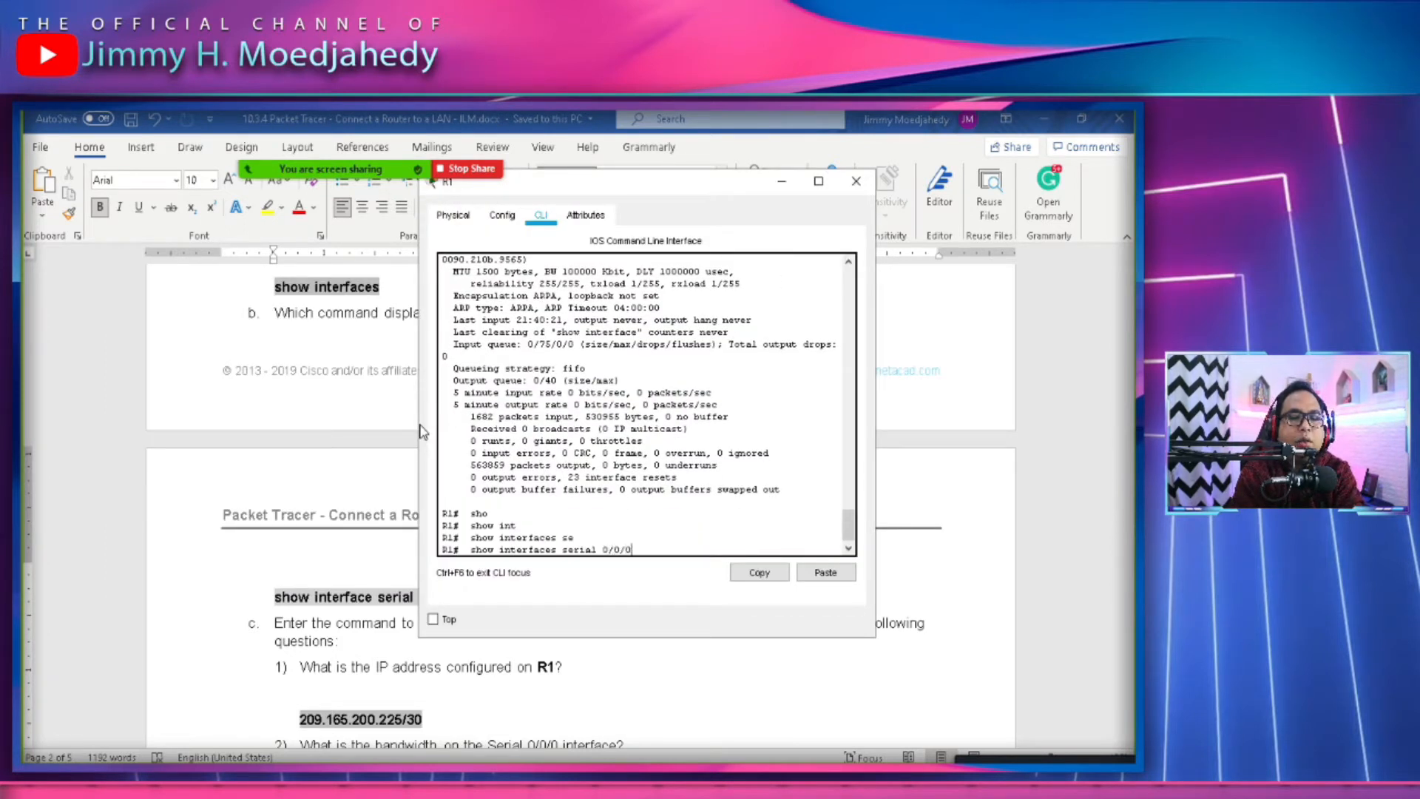
{"action": "type", "text": "/0"}
{"action": "key", "text": "Return"}
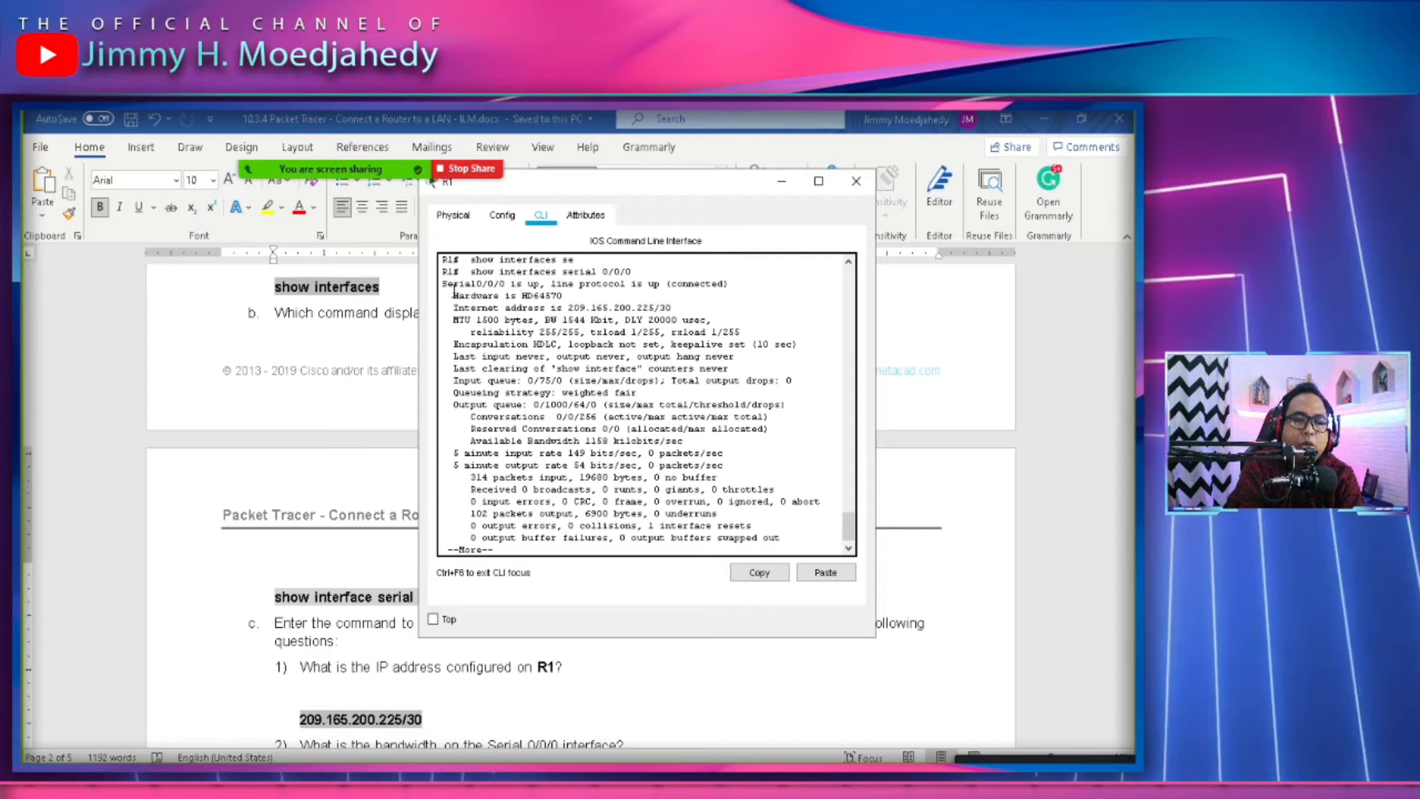
{"action": "left_click_drag", "start_coordinate": [443, 283], "coordinate": [627, 430]}
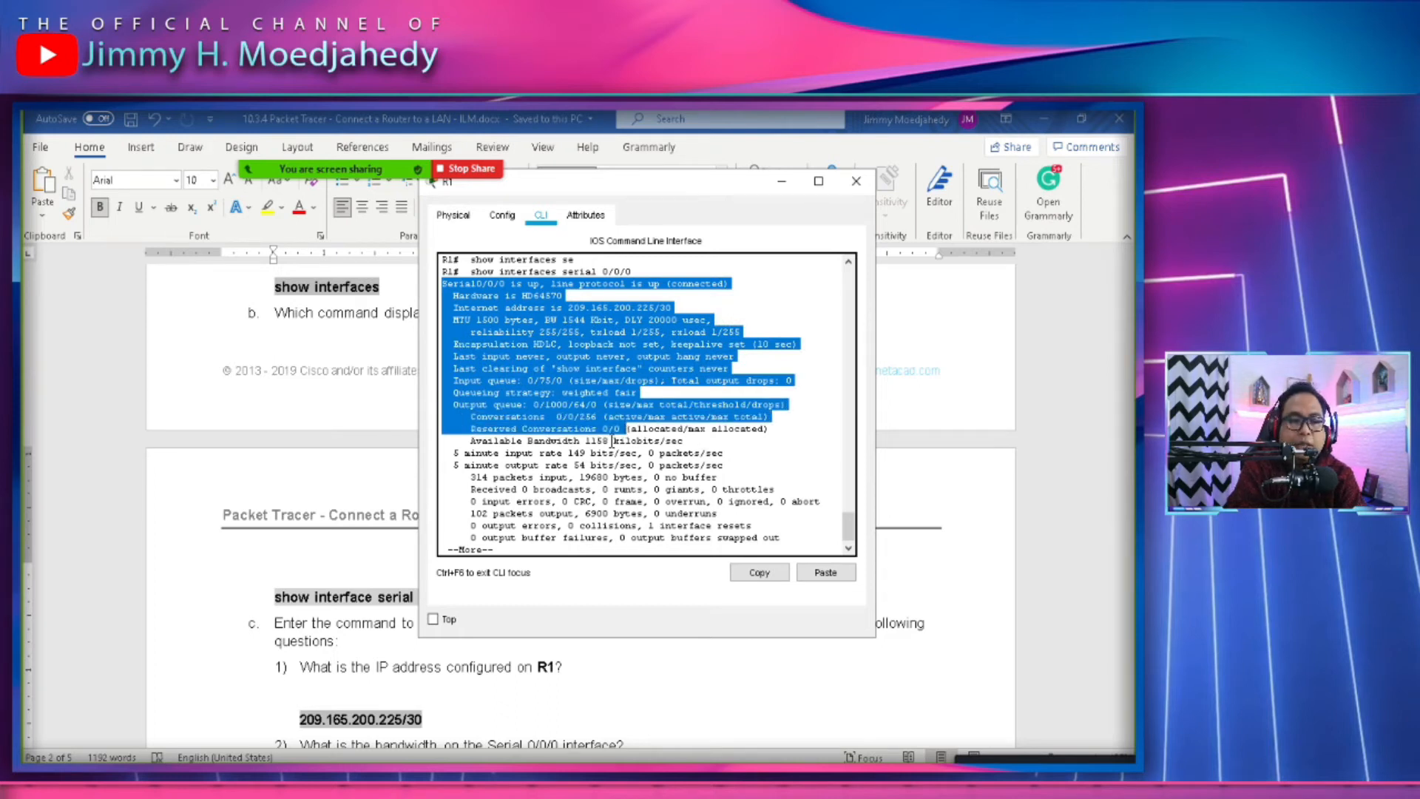
{"action": "key", "text": "space"}
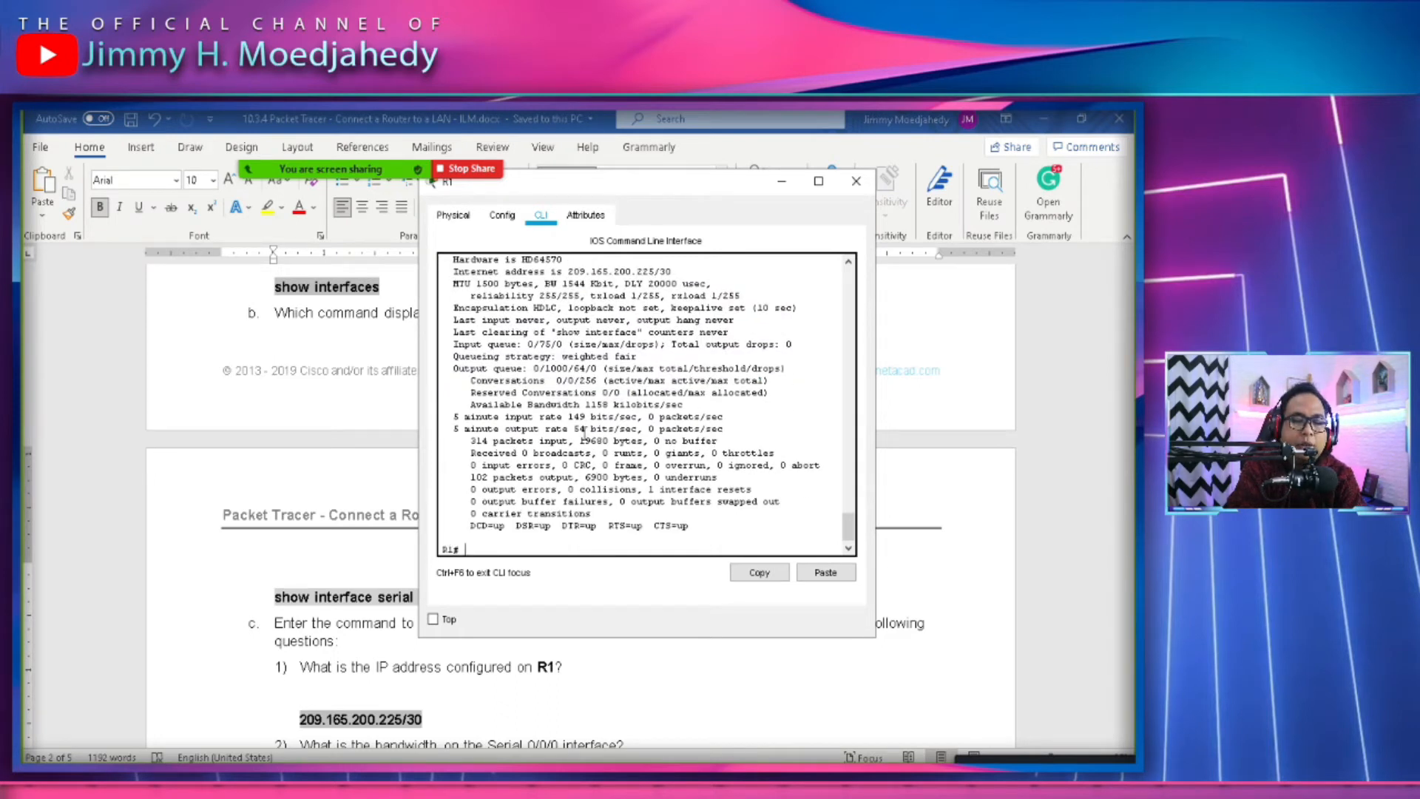
Return to the lab document in Word and read question c on R1's Serial 0/0/0 IP address and its answer.
{"action": "left_click", "coordinate": [313, 586]}
{"action": "scroll", "coordinate": [481, 603], "scroll_direction": "down", "scroll_amount": 3}
{"action": "scroll", "coordinate": [489, 603], "scroll_direction": "down", "scroll_amount": 2}
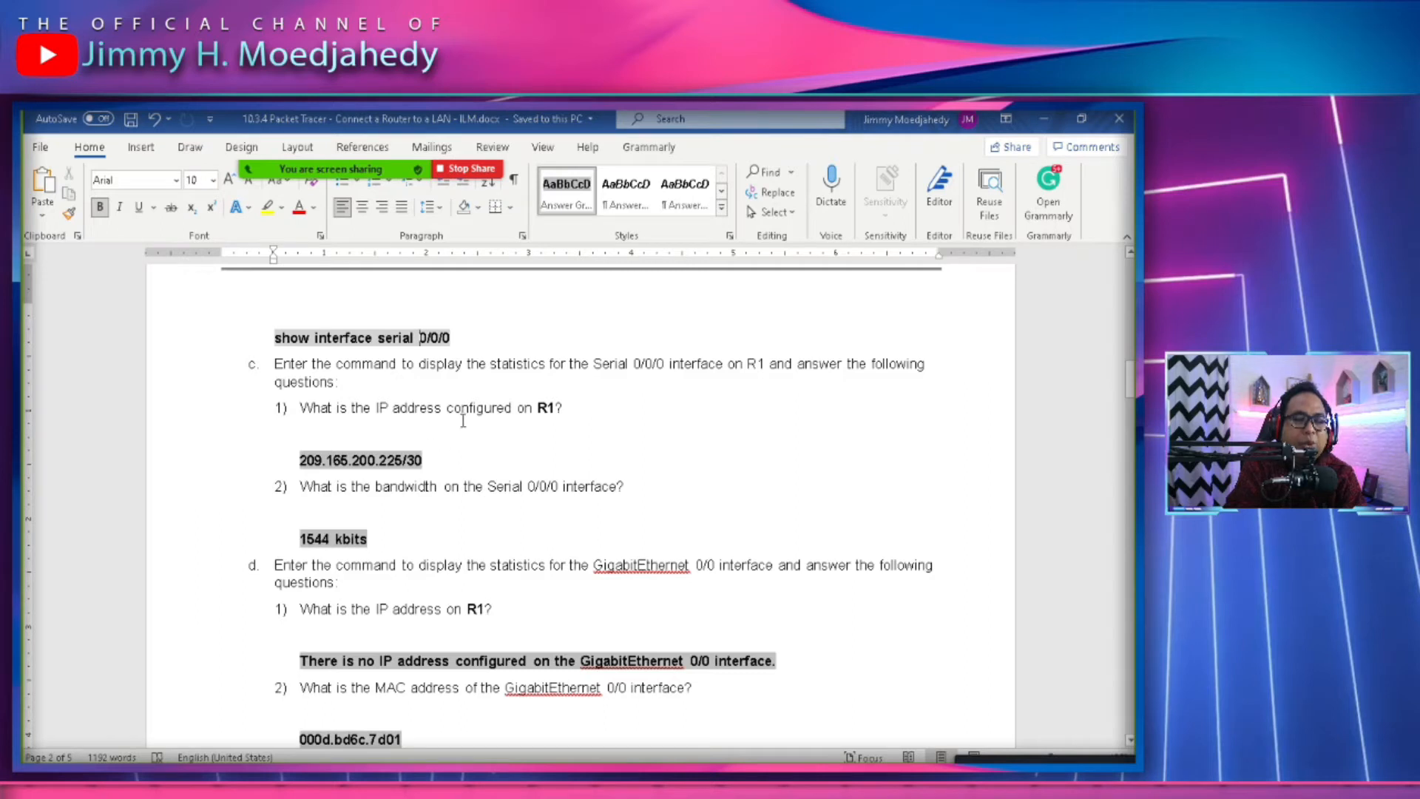
{"action": "double_click", "coordinate": [545, 408]}
{"action": "left_click", "coordinate": [539, 415]}
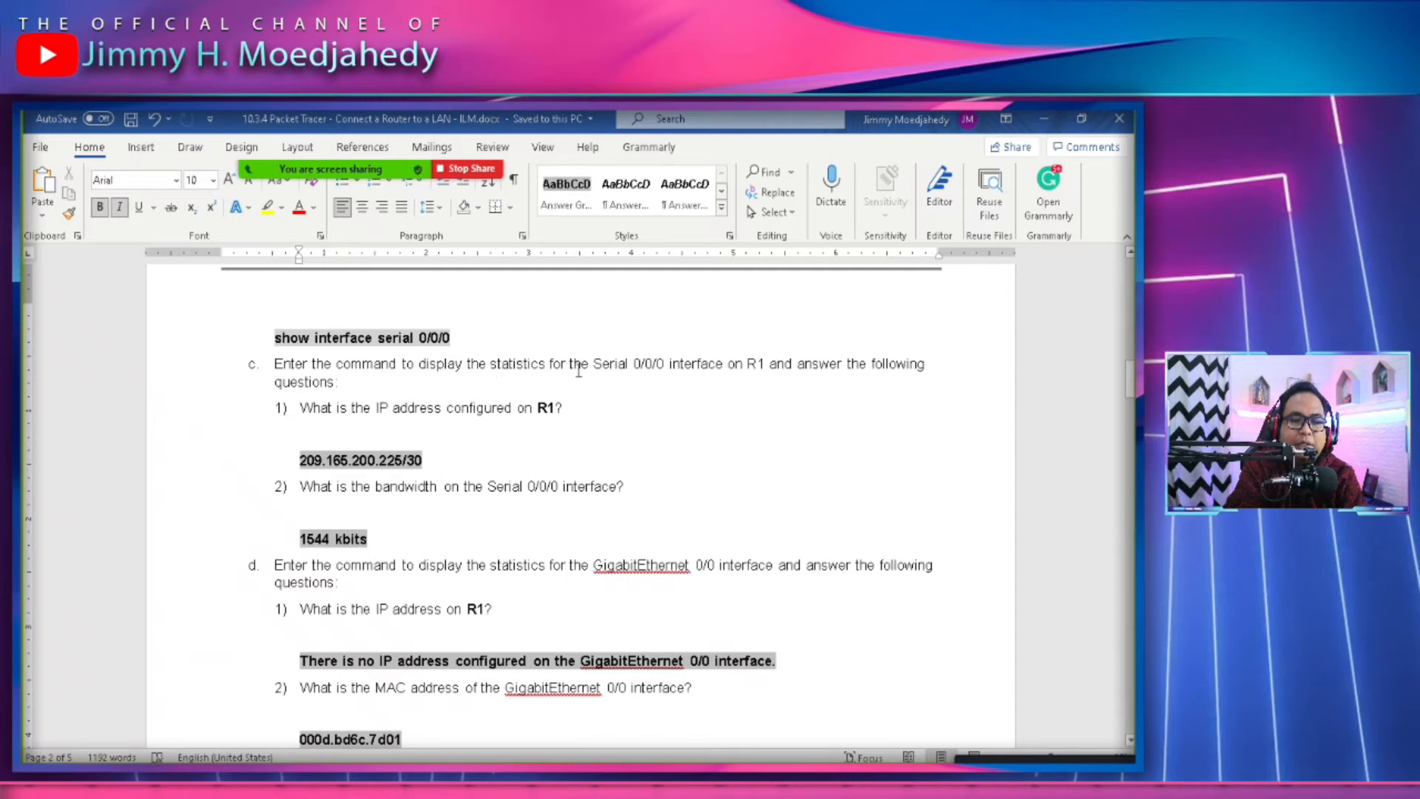
{"action": "double_click", "coordinate": [631, 370]}
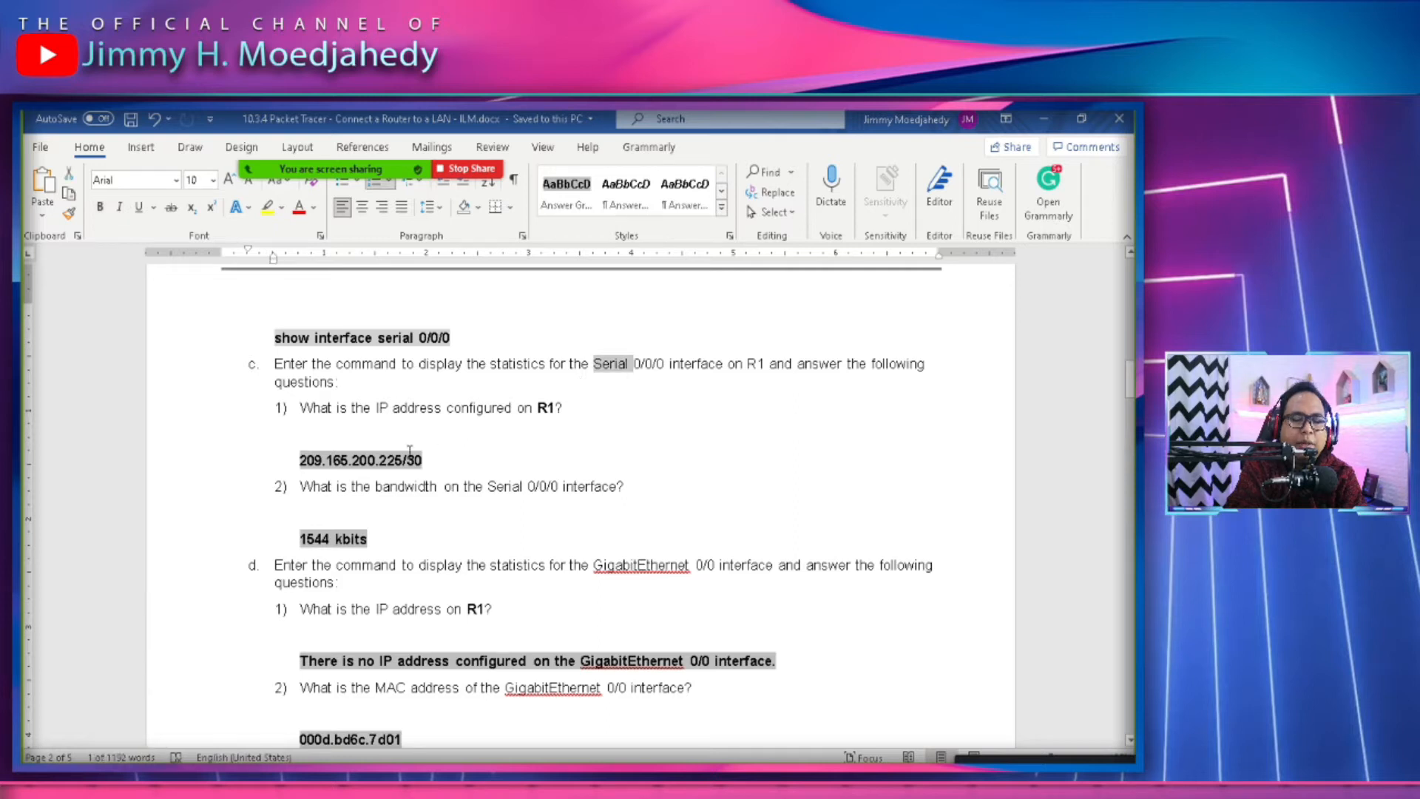
{"action": "double_click", "coordinate": [363, 461]}
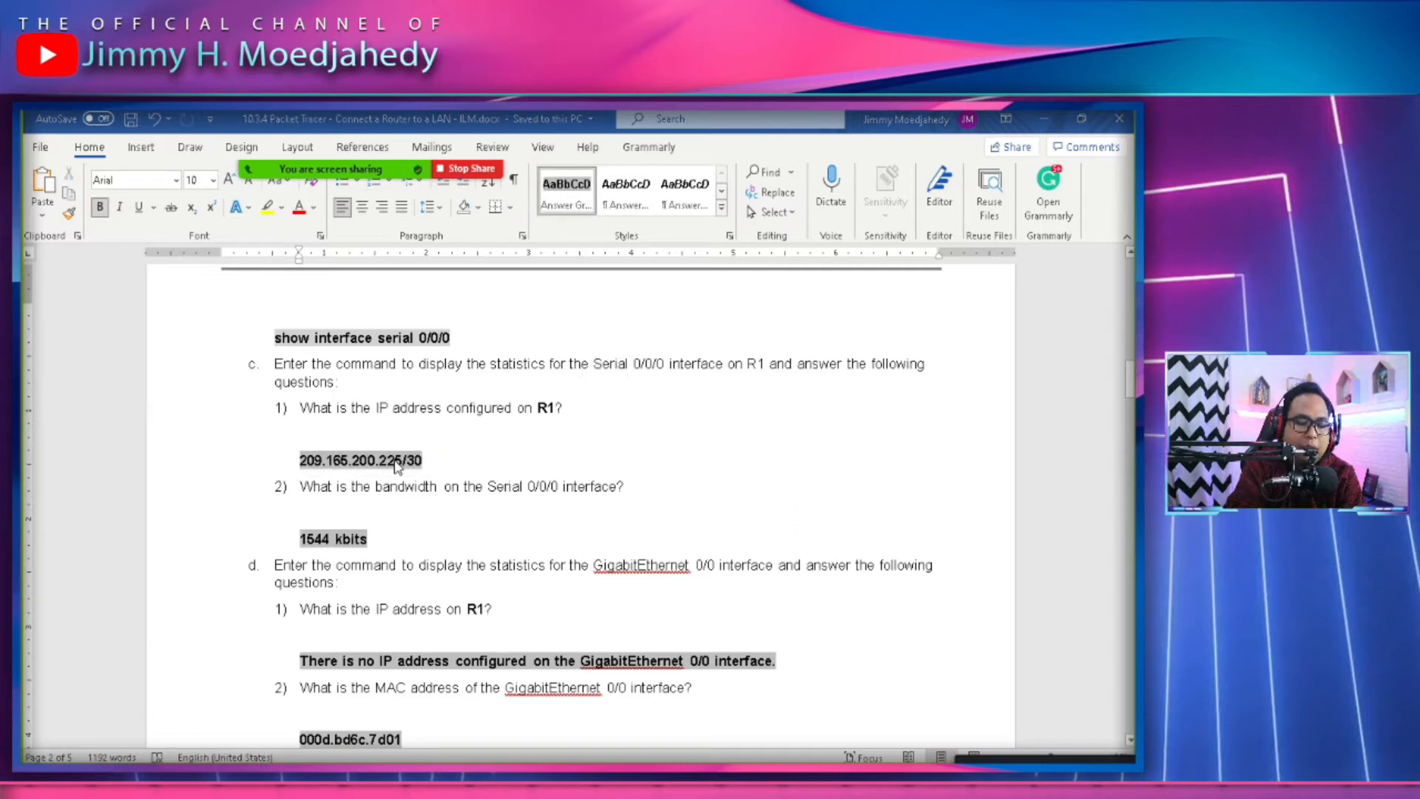
Switch back to R1's command line and locate the Internet address in the show interfaces serial 0/0/0 output.
{"action": "key", "text": "alt+Tab"}
{"action": "scroll", "coordinate": [484, 409], "scroll_direction": "up", "scroll_amount": 3}
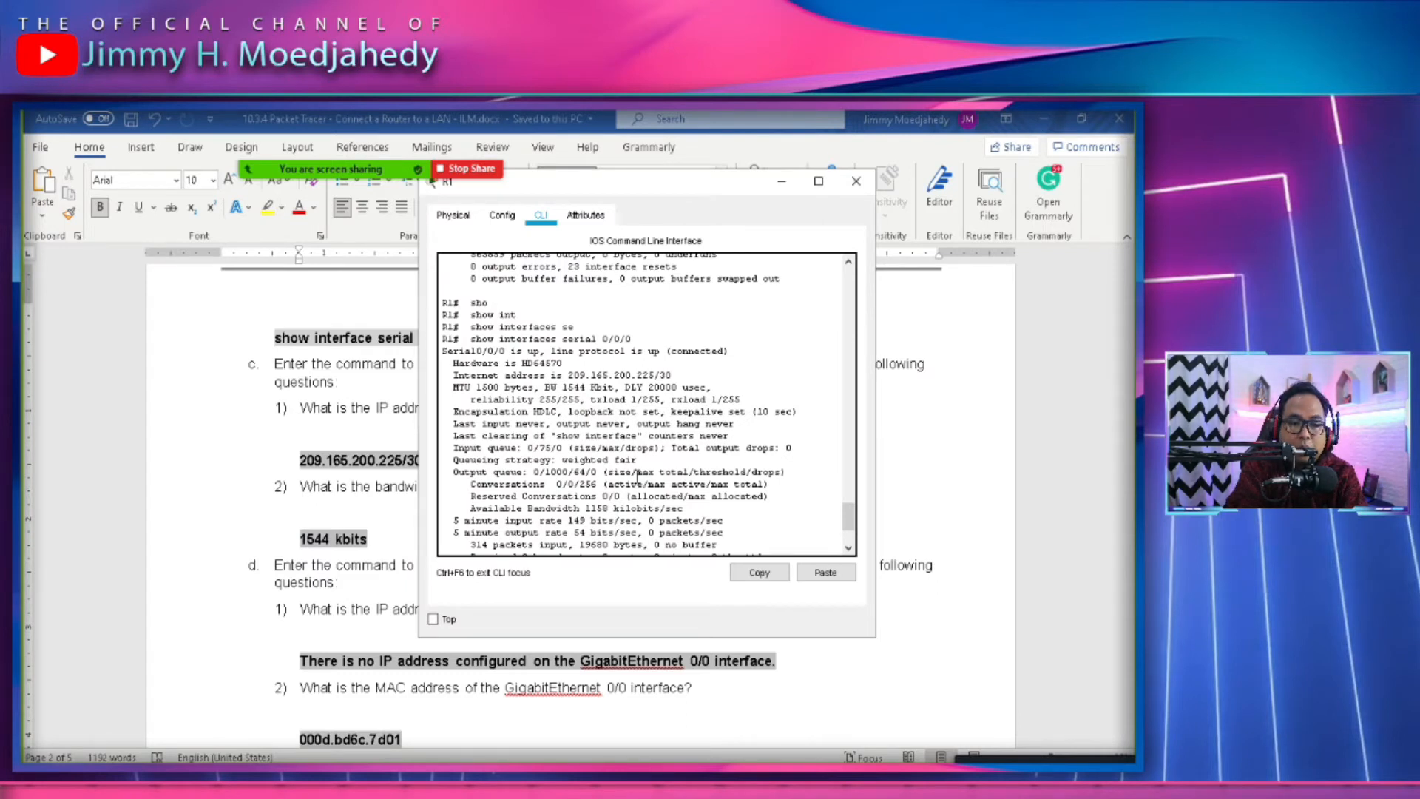
{"action": "left_click_drag", "start_coordinate": [567, 376], "coordinate": [670, 377]}
{"action": "left_click", "coordinate": [551, 364]}
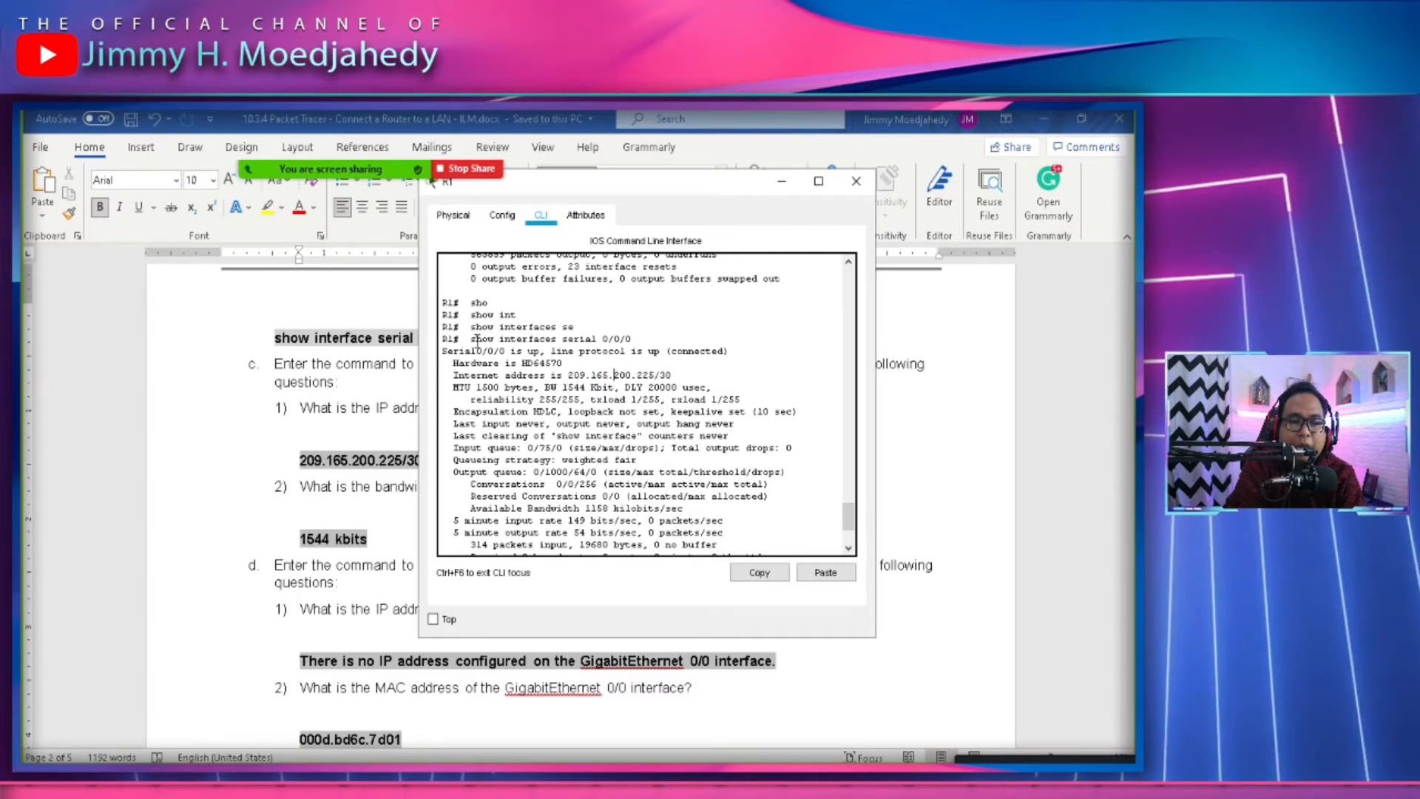
{"action": "left_click_drag", "start_coordinate": [473, 339], "coordinate": [625, 338]}
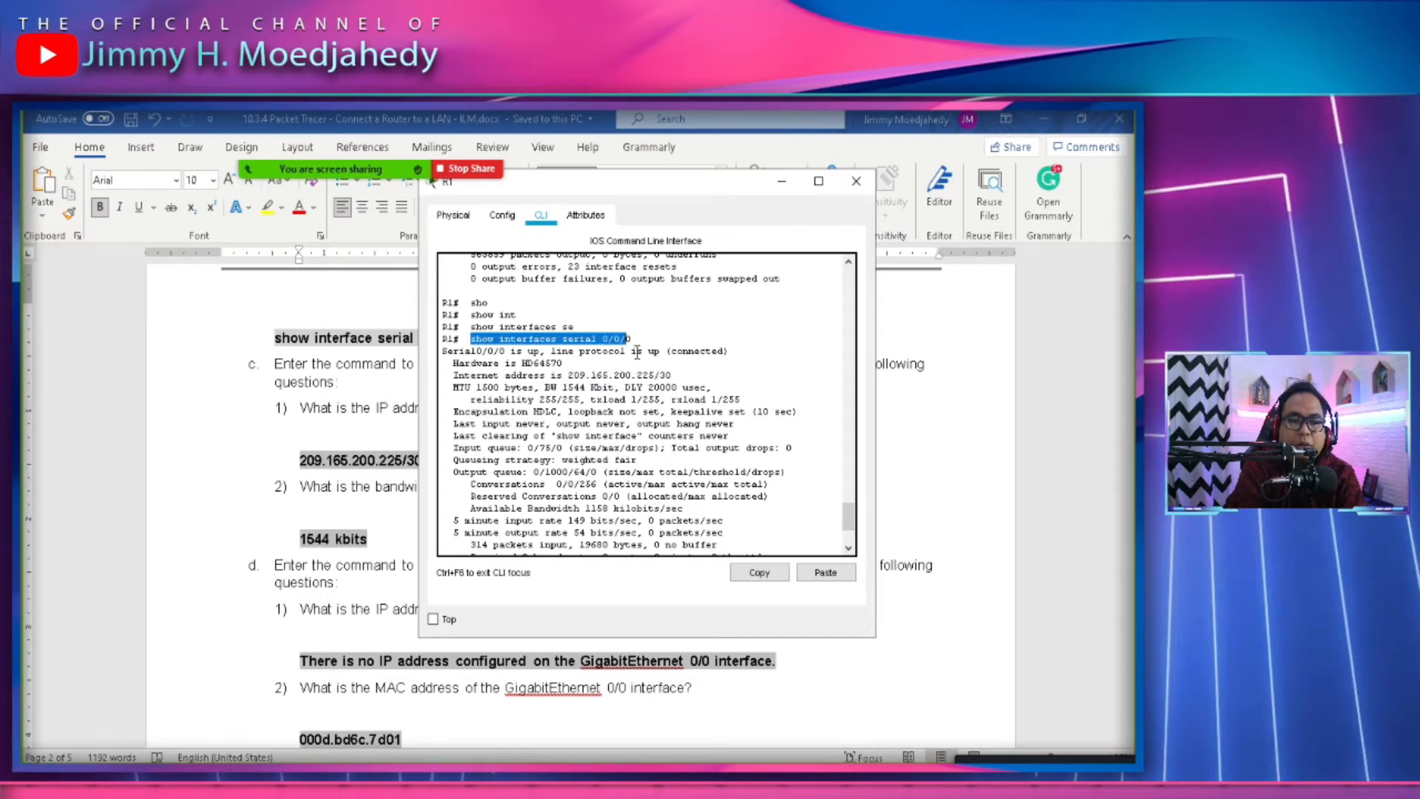
{"action": "left_click", "coordinate": [664, 377]}
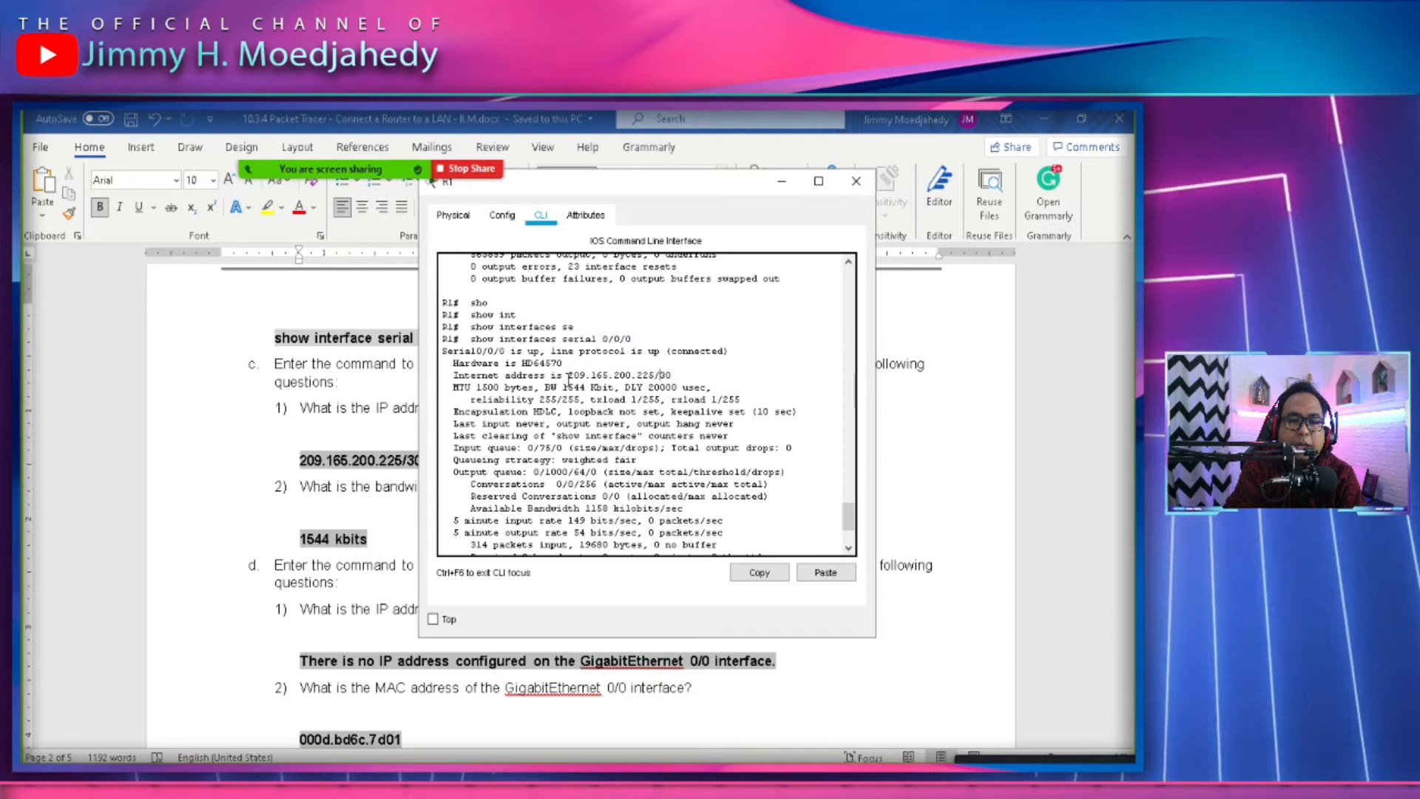
Highlight the Internet address in R1's Serial 0/0/0 output and return to Word to read the Serial 0/0/0 bandwidth question.
{"action": "left_click_drag", "start_coordinate": [567, 376], "coordinate": [661, 379]}
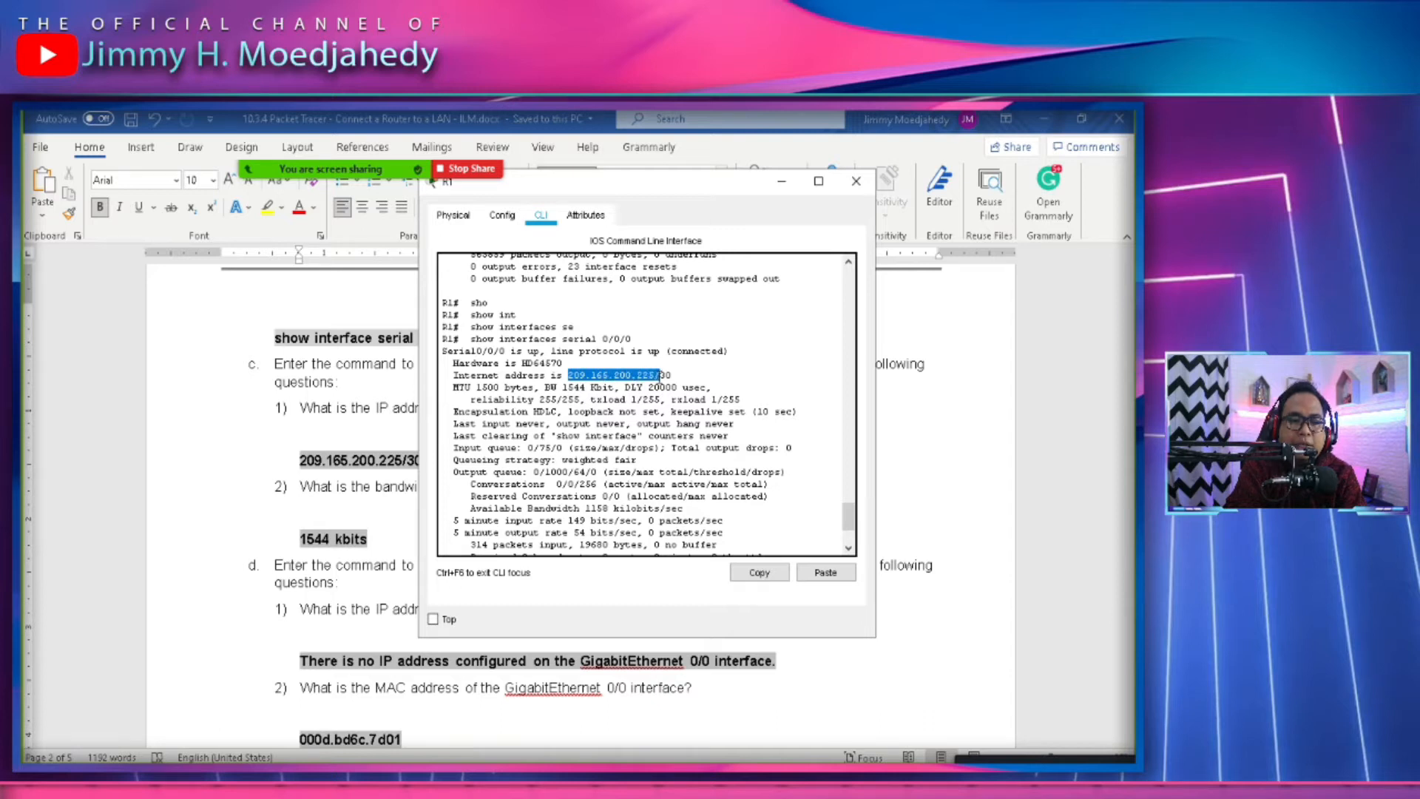
{"action": "left_click", "coordinate": [664, 377]}
{"action": "left_click", "coordinate": [361, 535]}
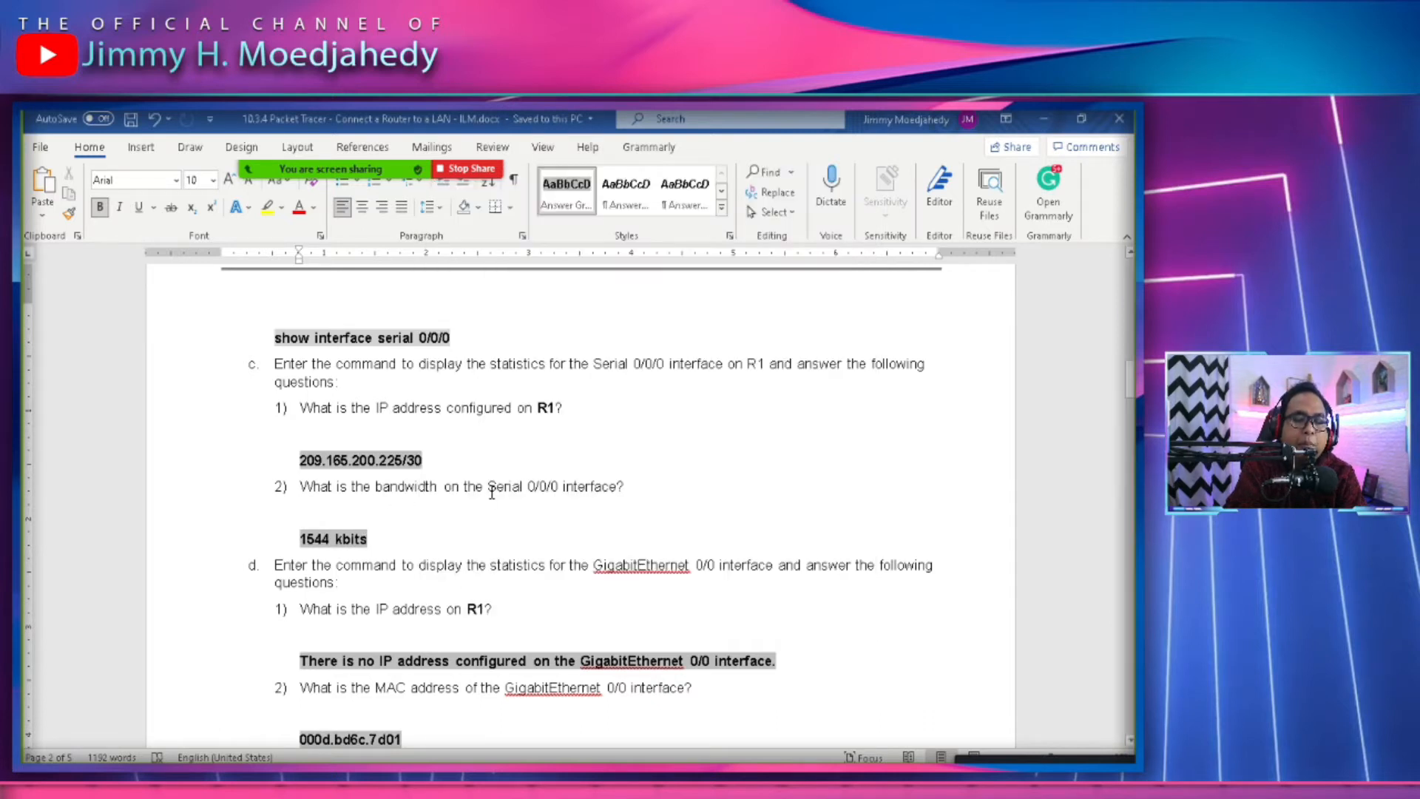
Switch back to R1's command line and highlight the BW value with its unit in the Serial 0/0/0 output.
{"action": "key", "text": "alt+Tab"}
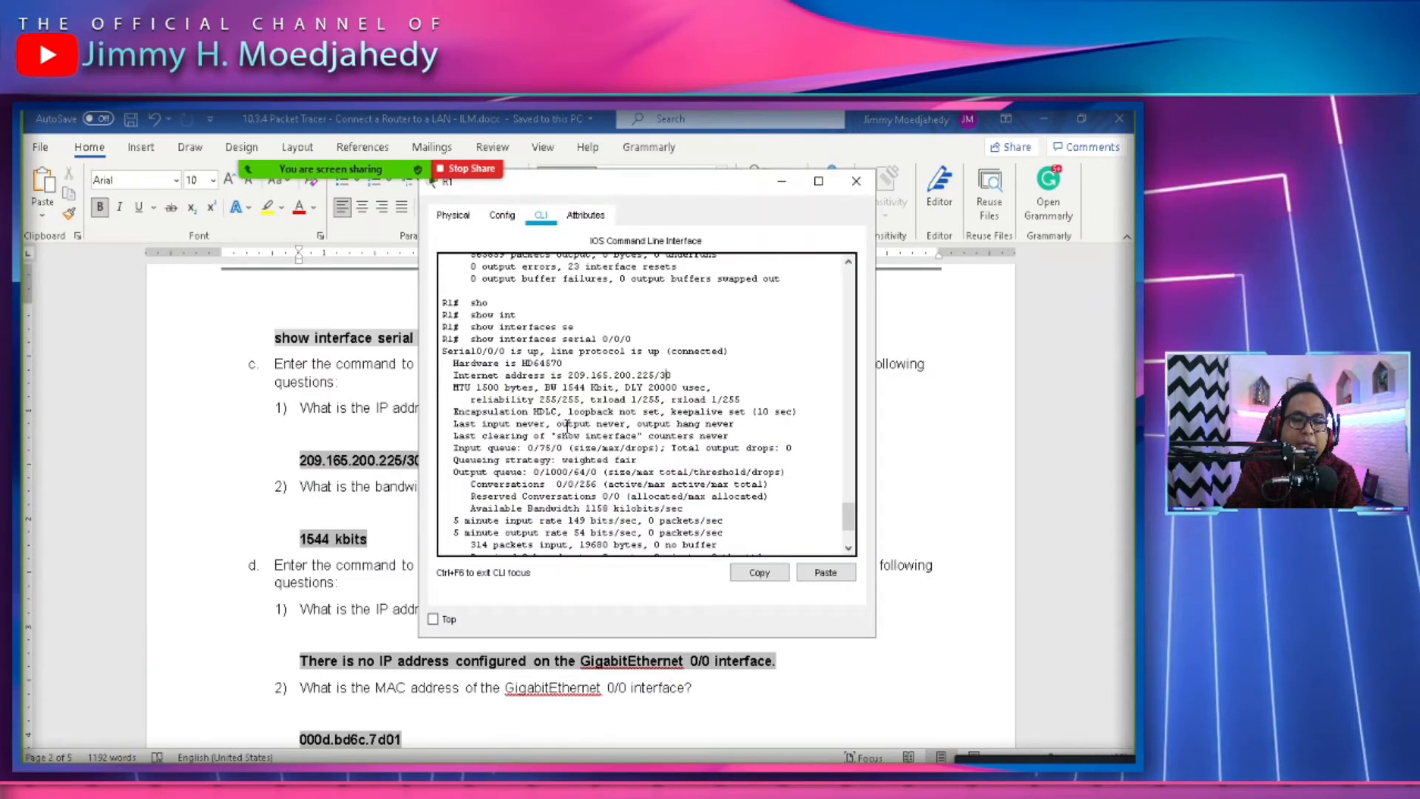
{"action": "double_click", "coordinate": [577, 387]}
{"action": "double_click", "coordinate": [601, 387]}
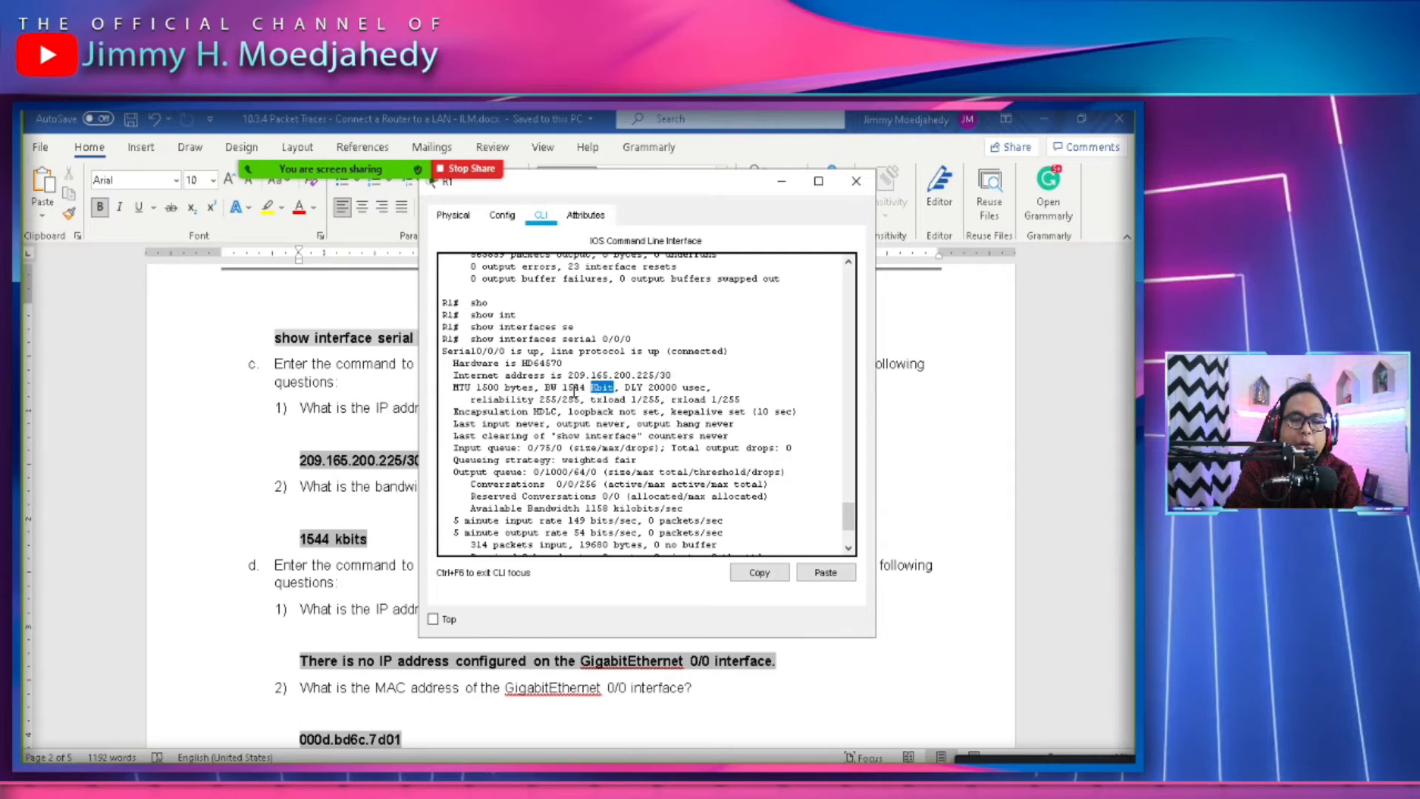
{"action": "left_click_drag", "start_coordinate": [546, 388], "coordinate": [606, 391]}
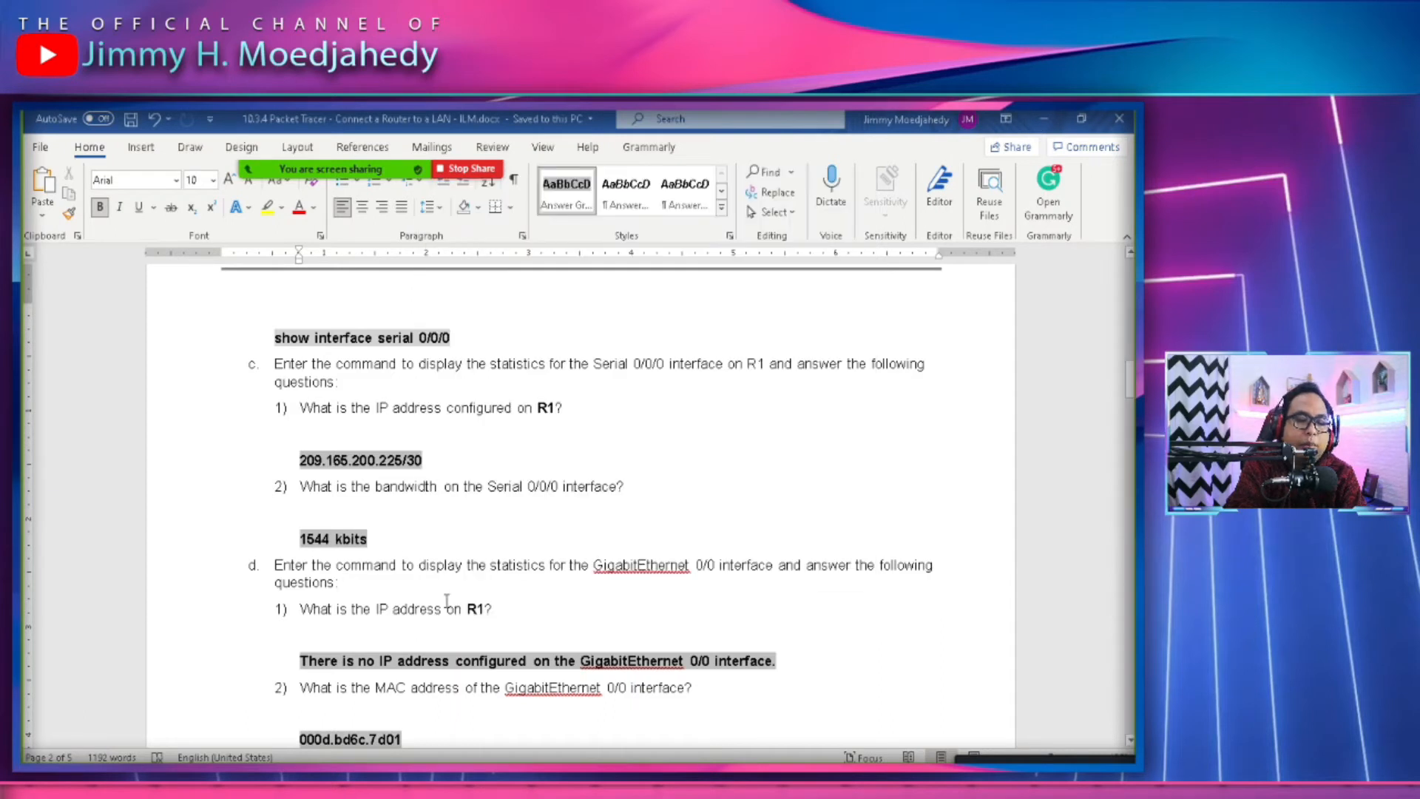
Return to the lab document in Word and read question d on the GigabitEthernet 0/0 statistics and R1's IP address.
{"action": "scroll", "coordinate": [530, 681], "scroll_direction": "down", "scroll_amount": 1}
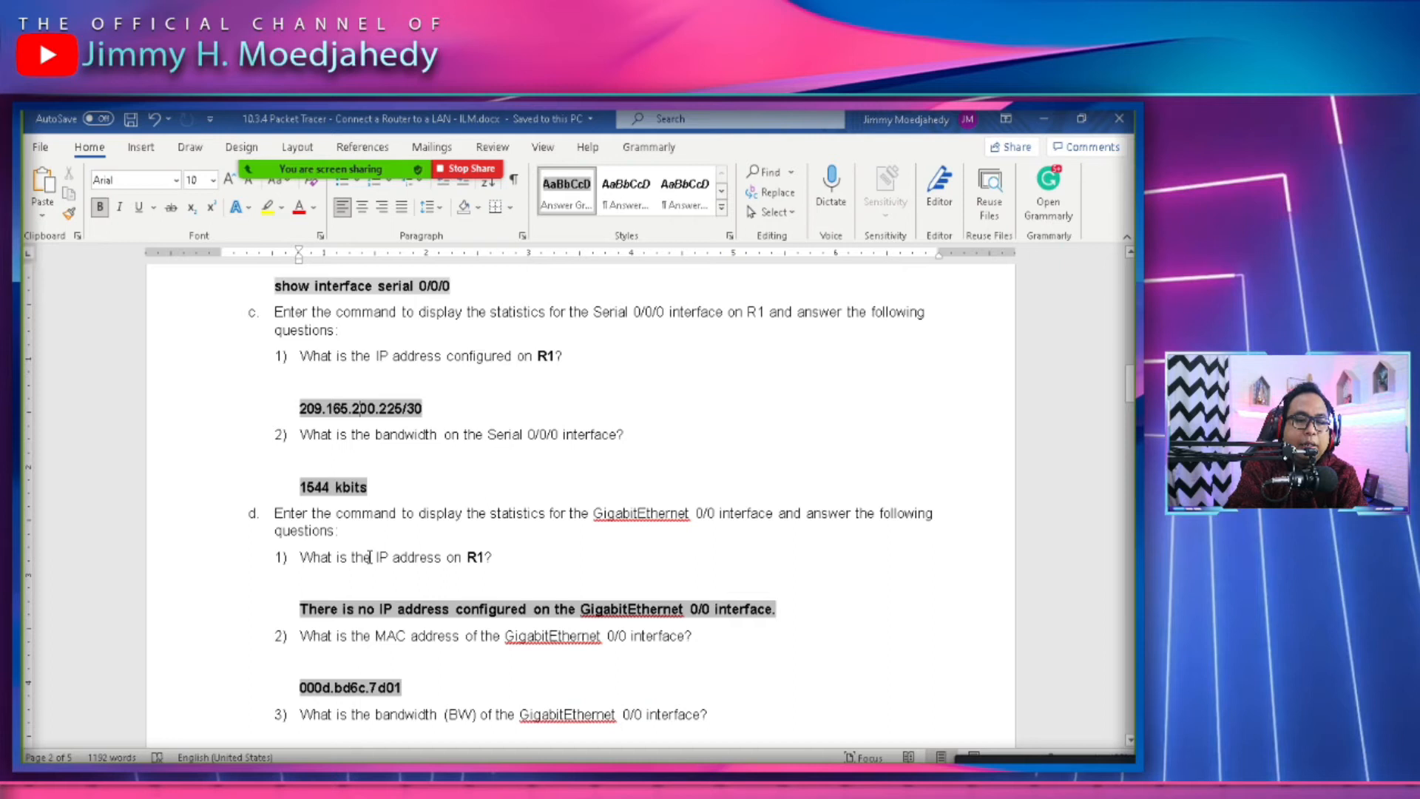
{"action": "scroll", "coordinate": [370, 557], "scroll_direction": "down", "scroll_amount": 1}
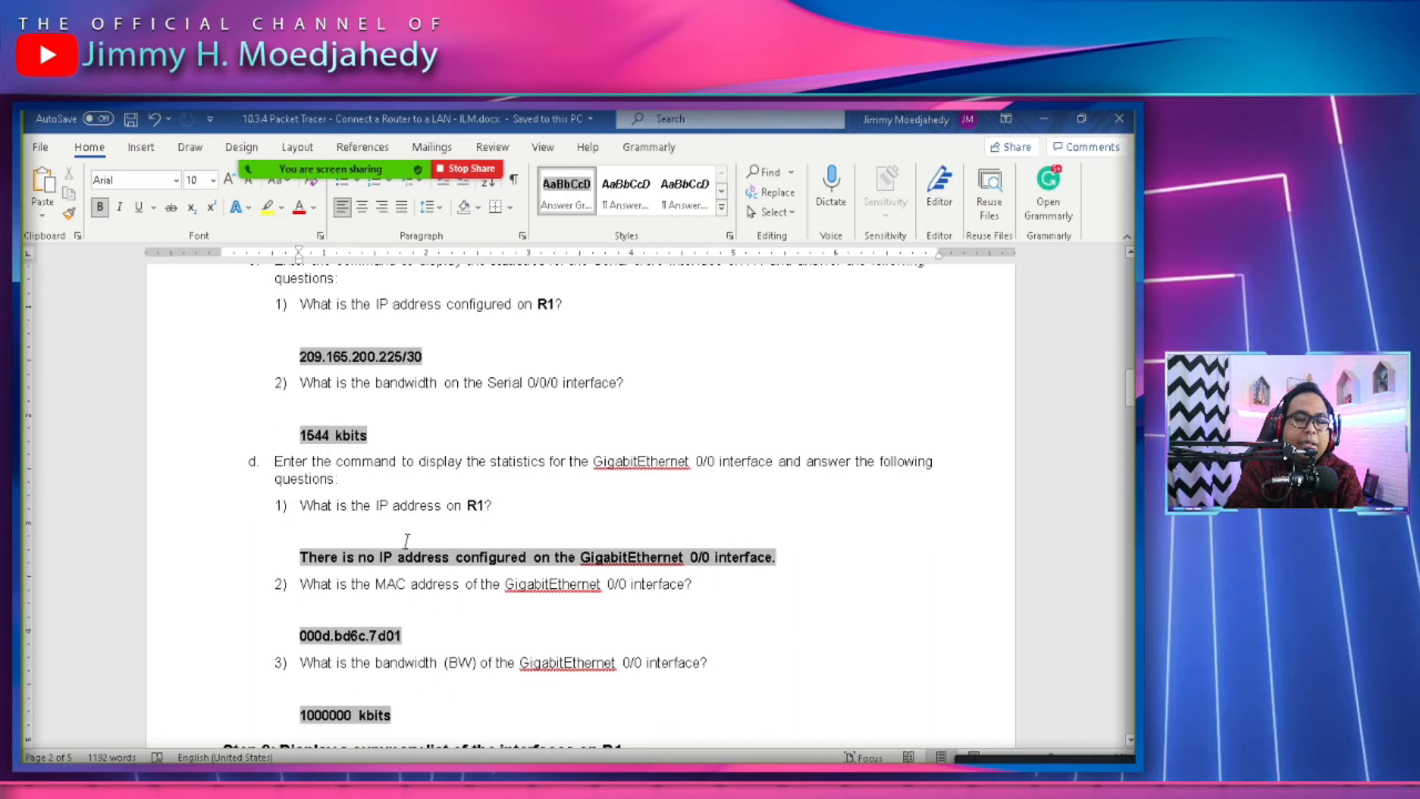
{"action": "double_click", "coordinate": [626, 461]}
{"action": "left_click", "coordinate": [584, 533]}
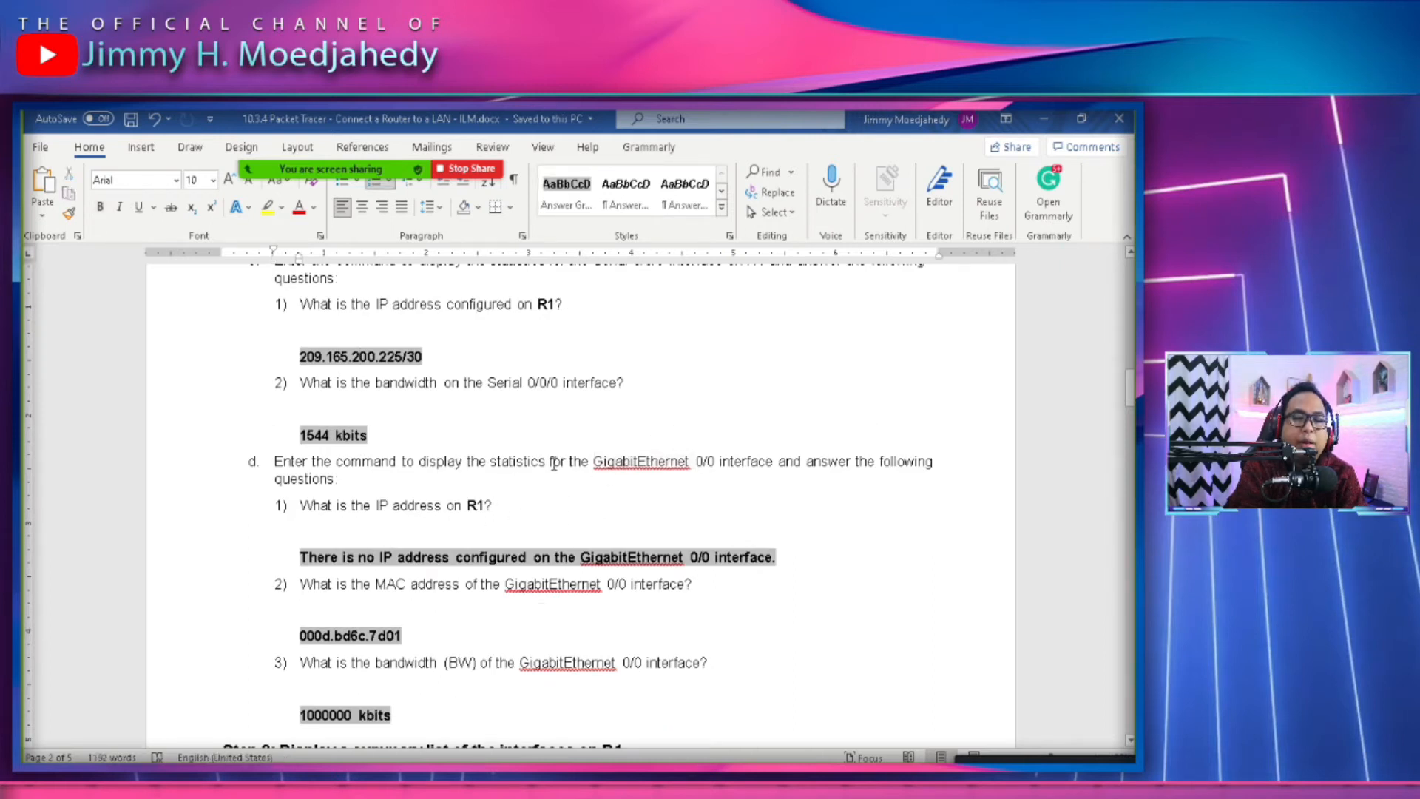
{"action": "left_click", "coordinate": [414, 534]}
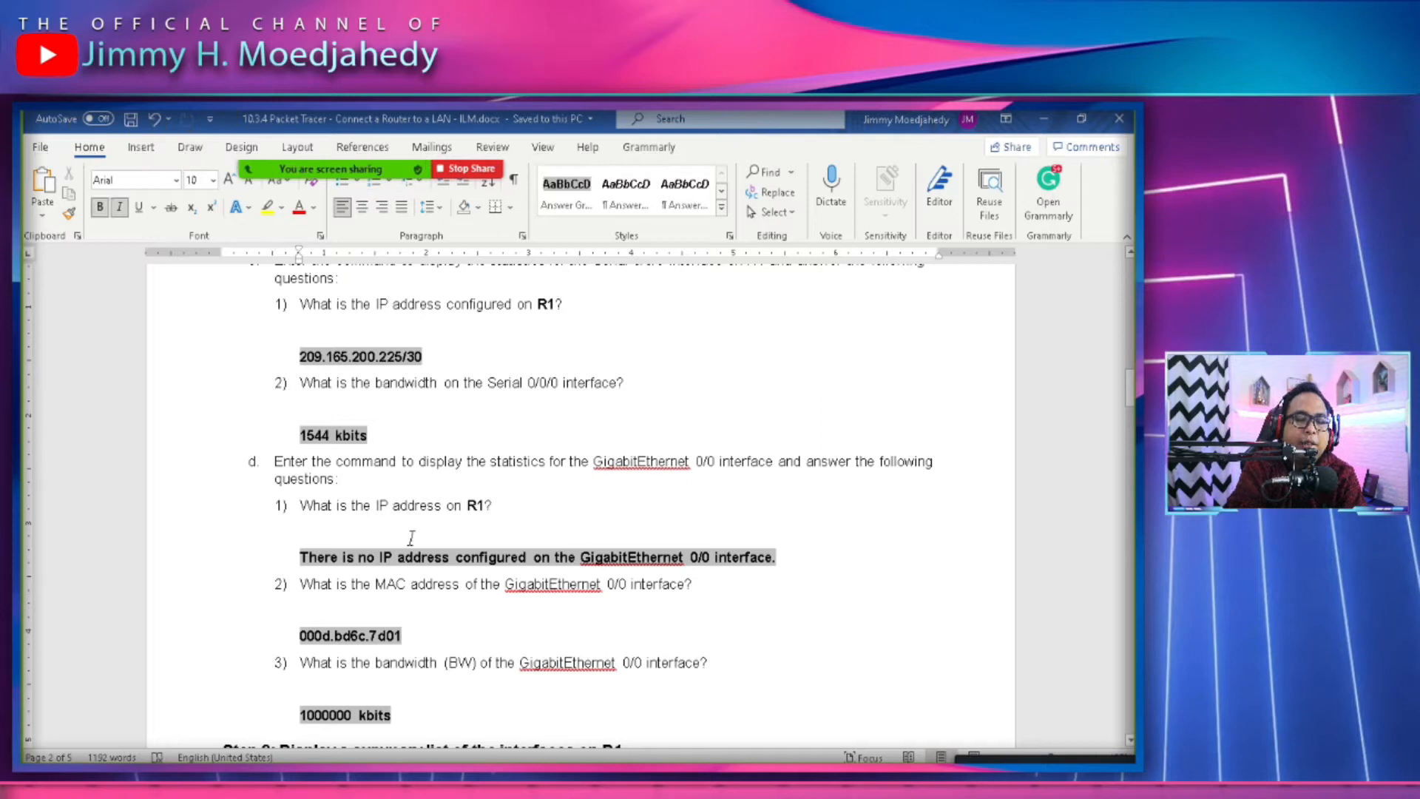
Switch to R1's command line in Packet Tracer and run show interfaces GigabitEthernet 0/0.
{"action": "key", "text": "alt+Tab"}
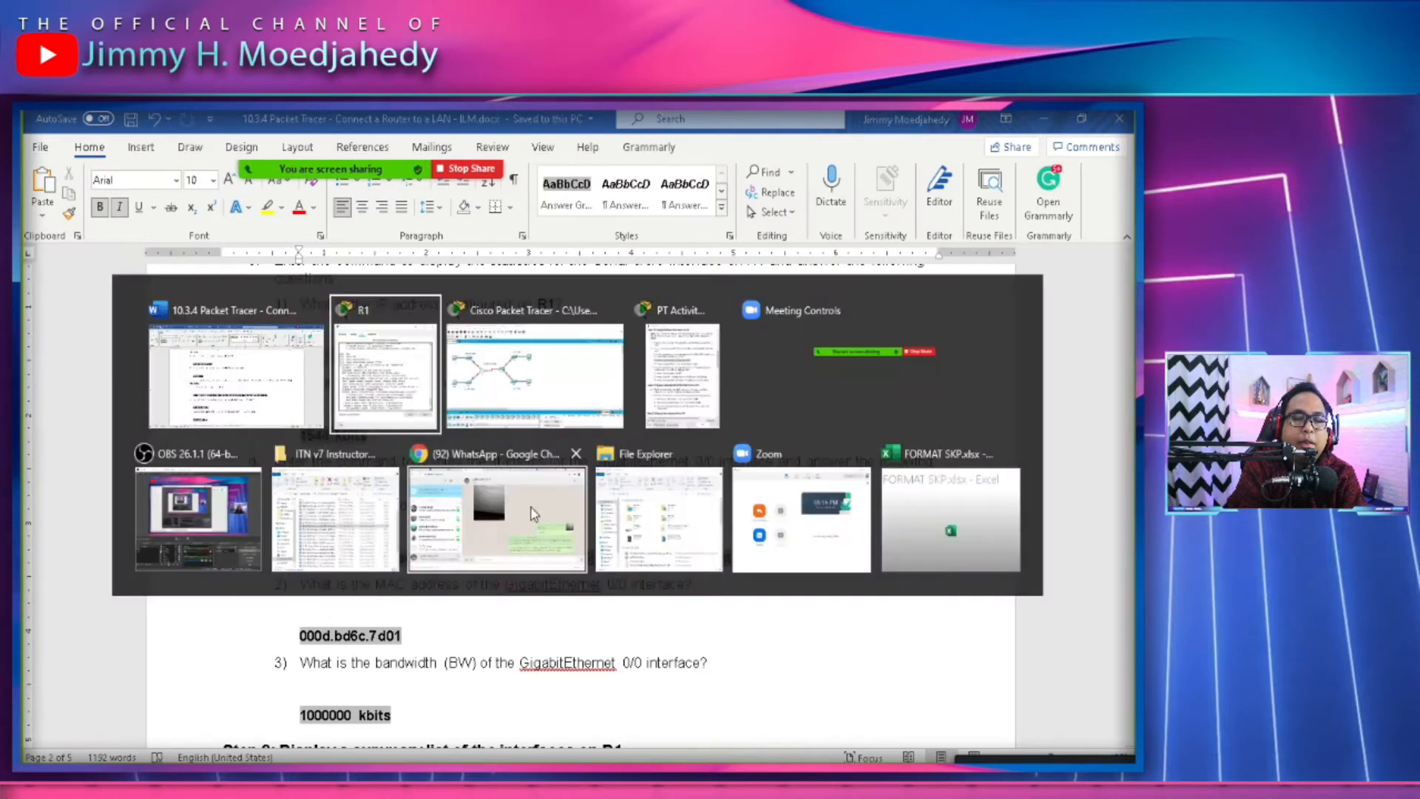
{"action": "left_click", "coordinate": [409, 402]}
{"action": "type", "text": "sho"}
{"action": "key", "text": "Tab"}
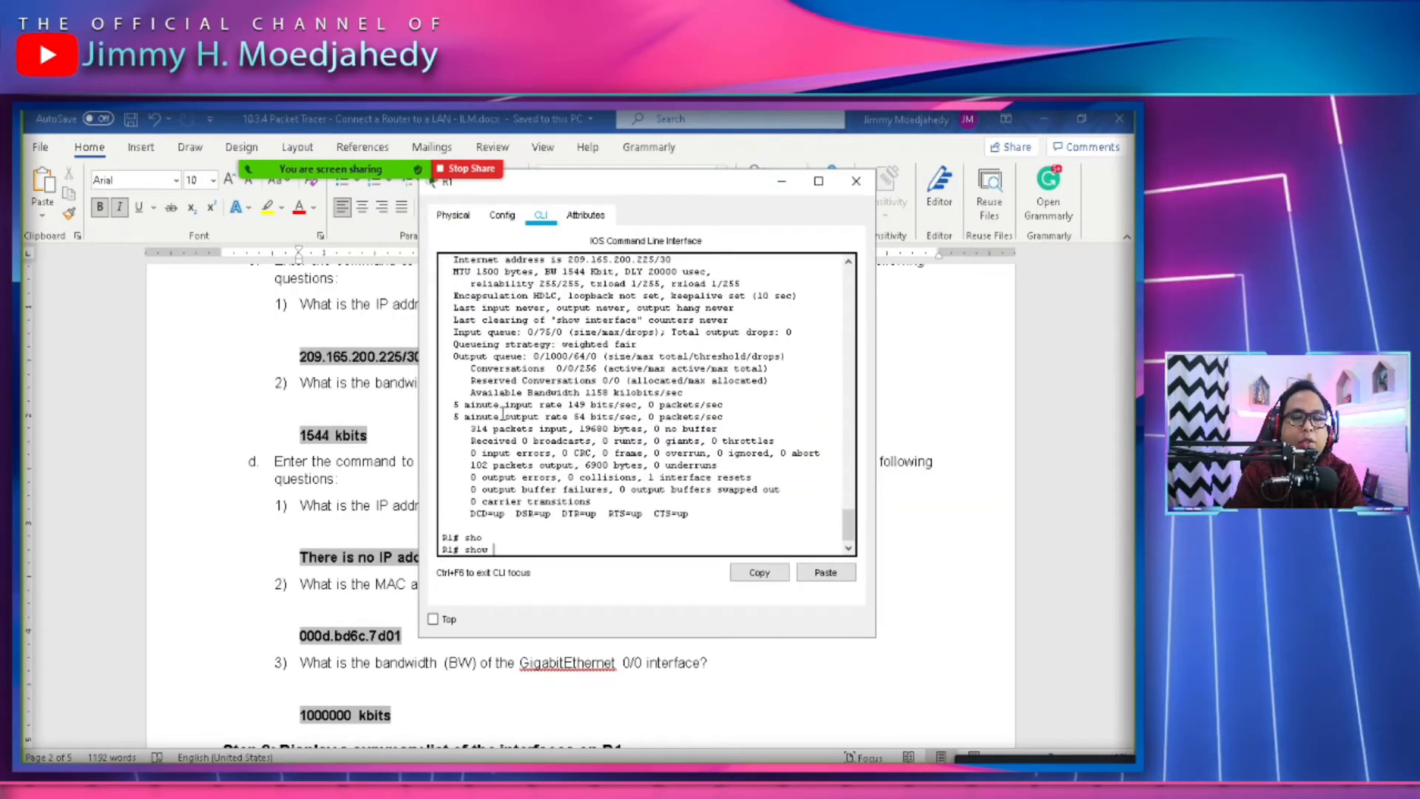
{"action": "type", "text": "int"}
{"action": "key", "text": "Tab"}
{"action": "type", "text": "Gi"}
{"action": "key", "text": "Tab"}
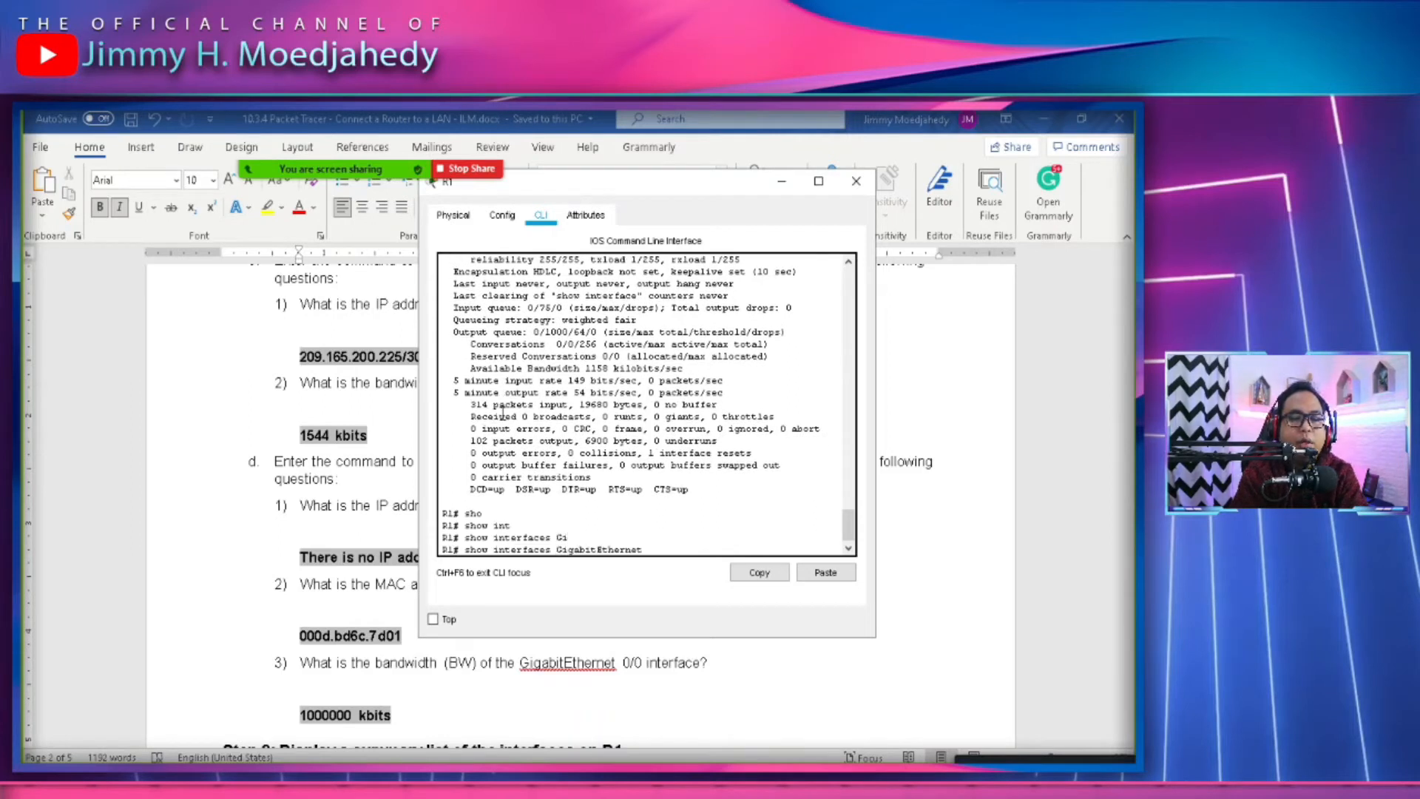
{"action": "type", "text": "0/0"}
{"action": "key", "text": "Return"}
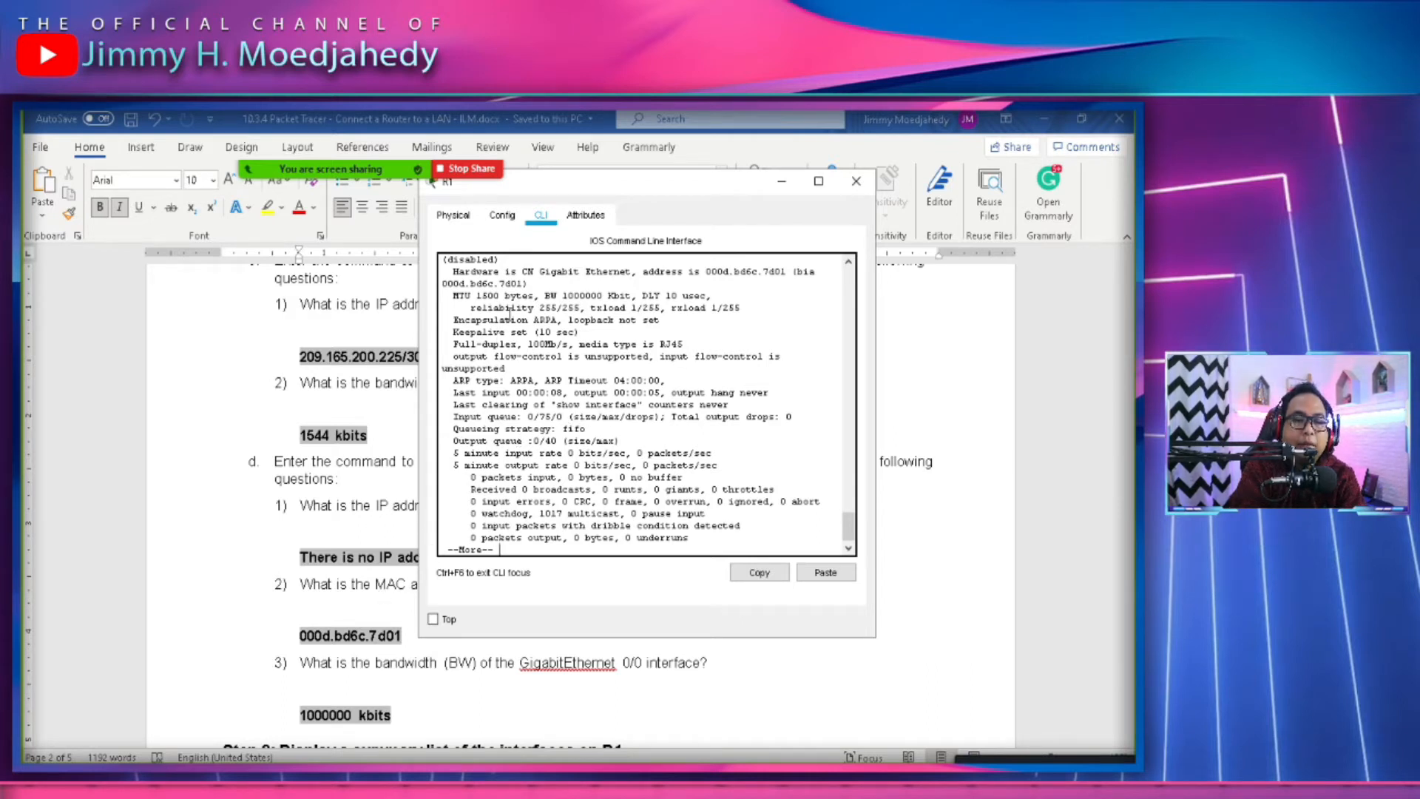
Check the GigabitEthernet 0/0 output for an IP address and return to Word to read the MAC address question.
{"action": "left_click_drag", "start_coordinate": [449, 295], "coordinate": [742, 457]}
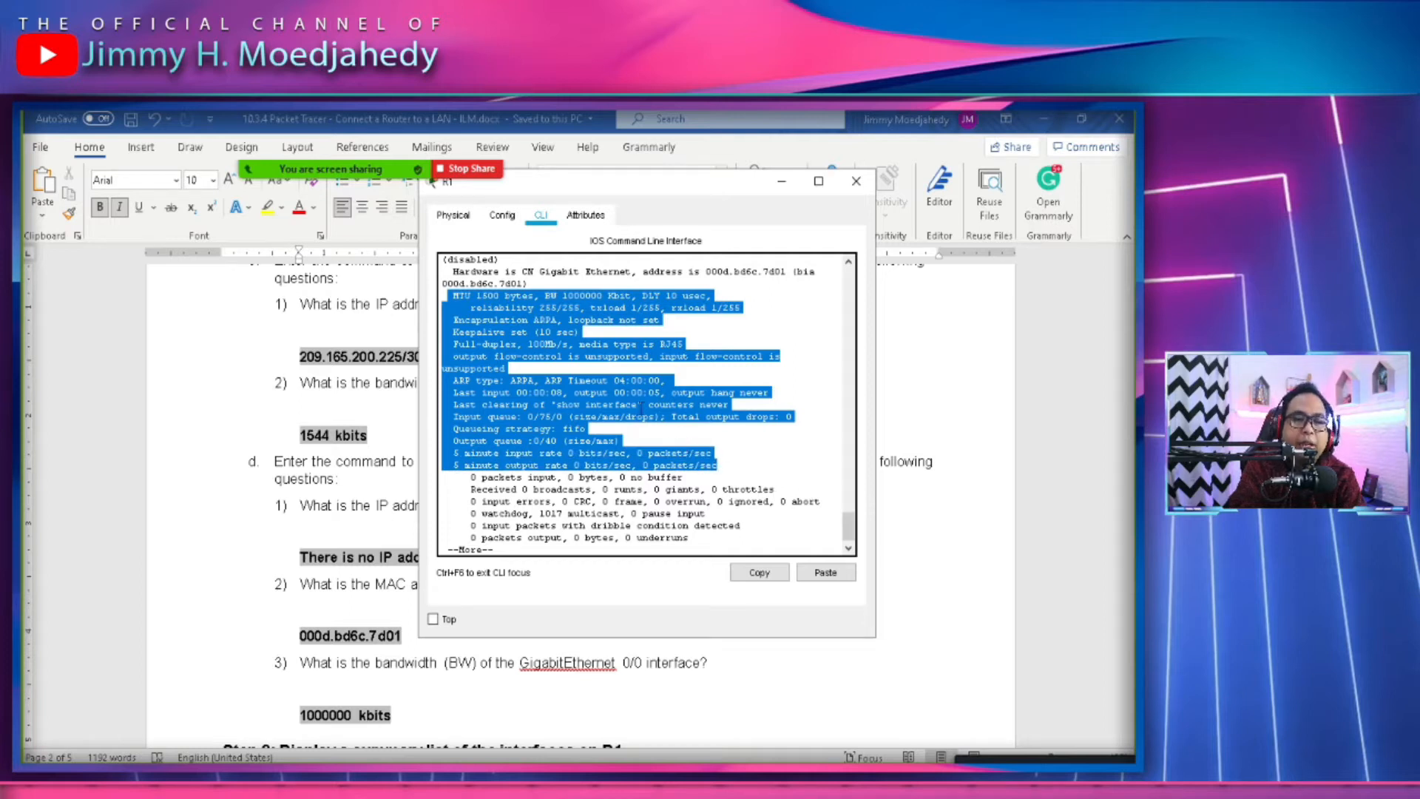
{"action": "left_click", "coordinate": [342, 571]}
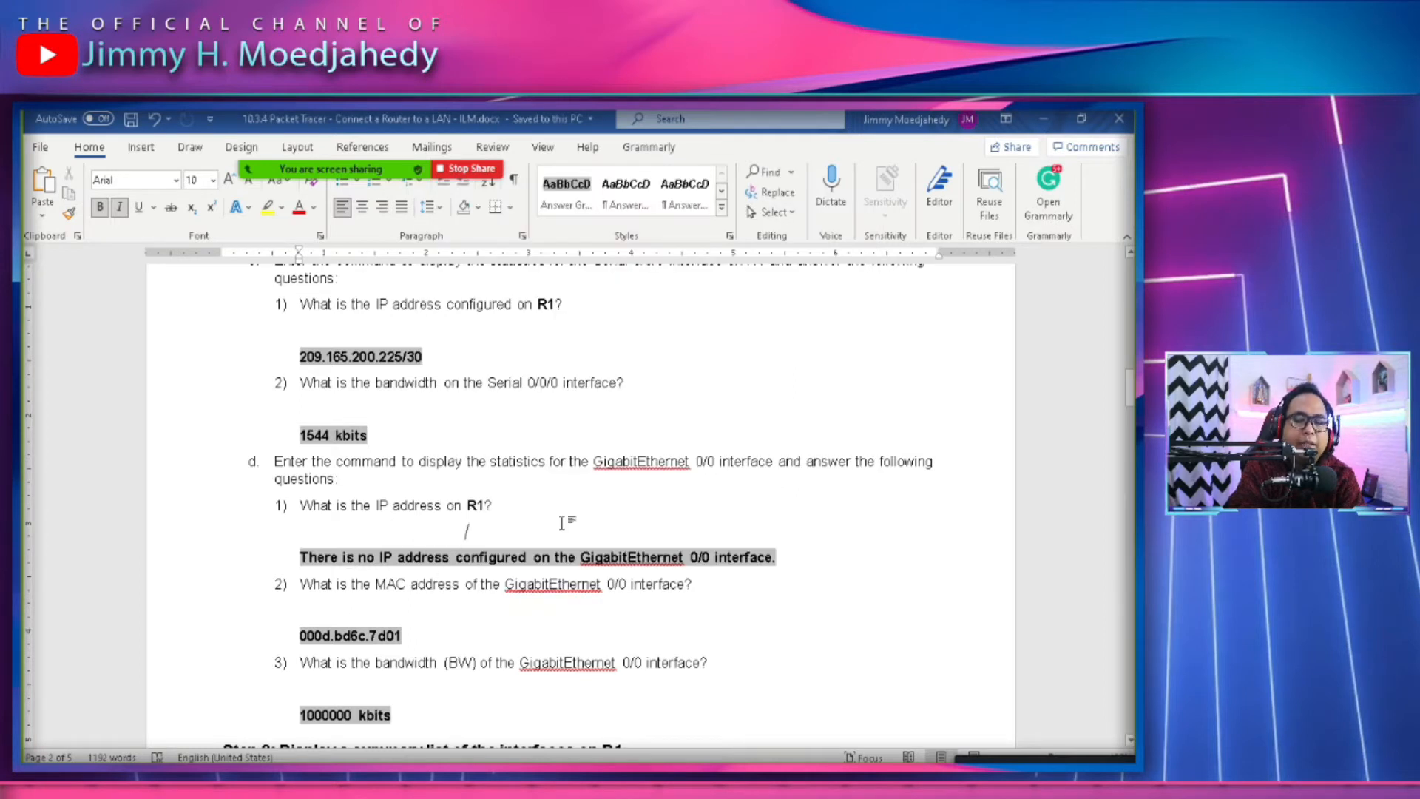
{"action": "scroll", "coordinate": [558, 610], "scroll_direction": "down", "scroll_amount": 1}
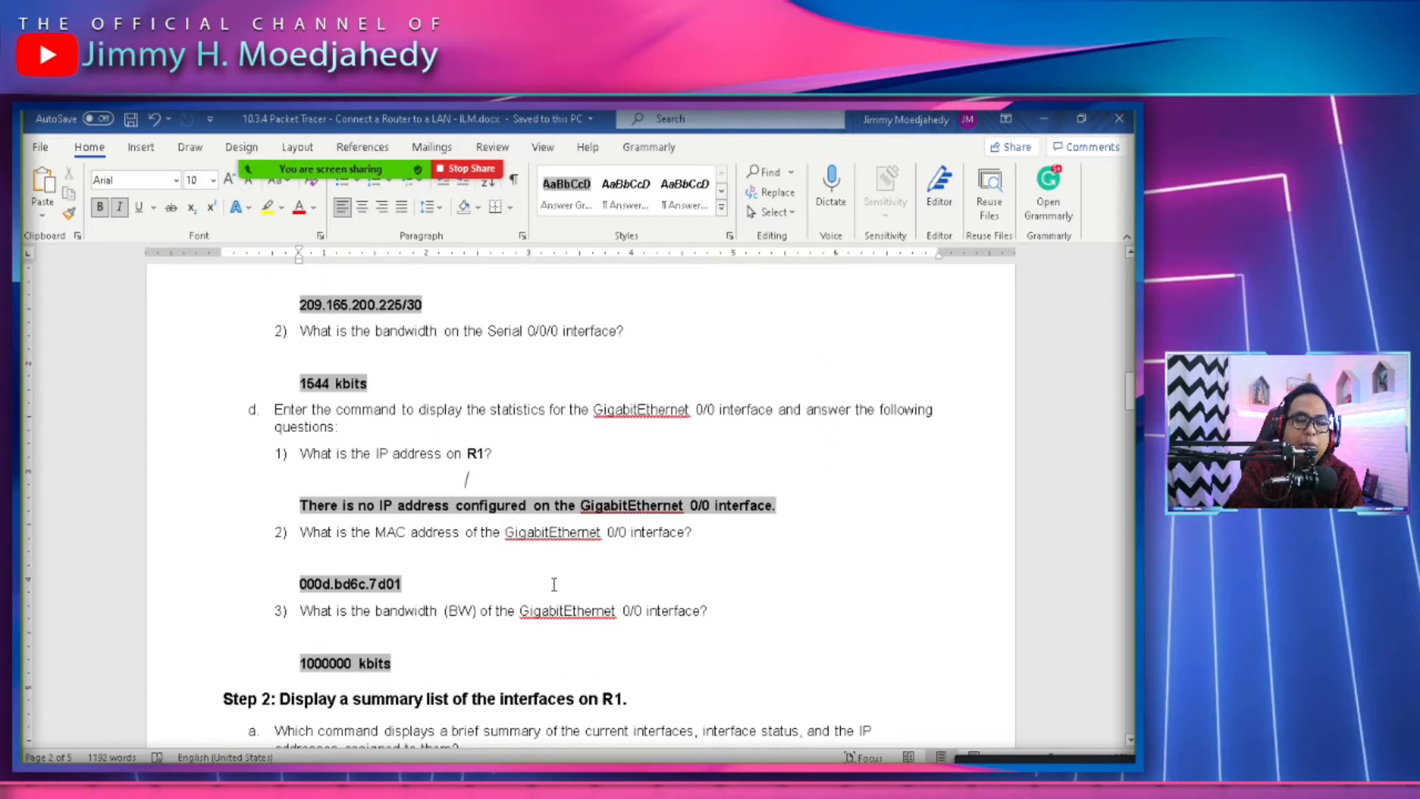
{"action": "left_click", "coordinate": [571, 534]}
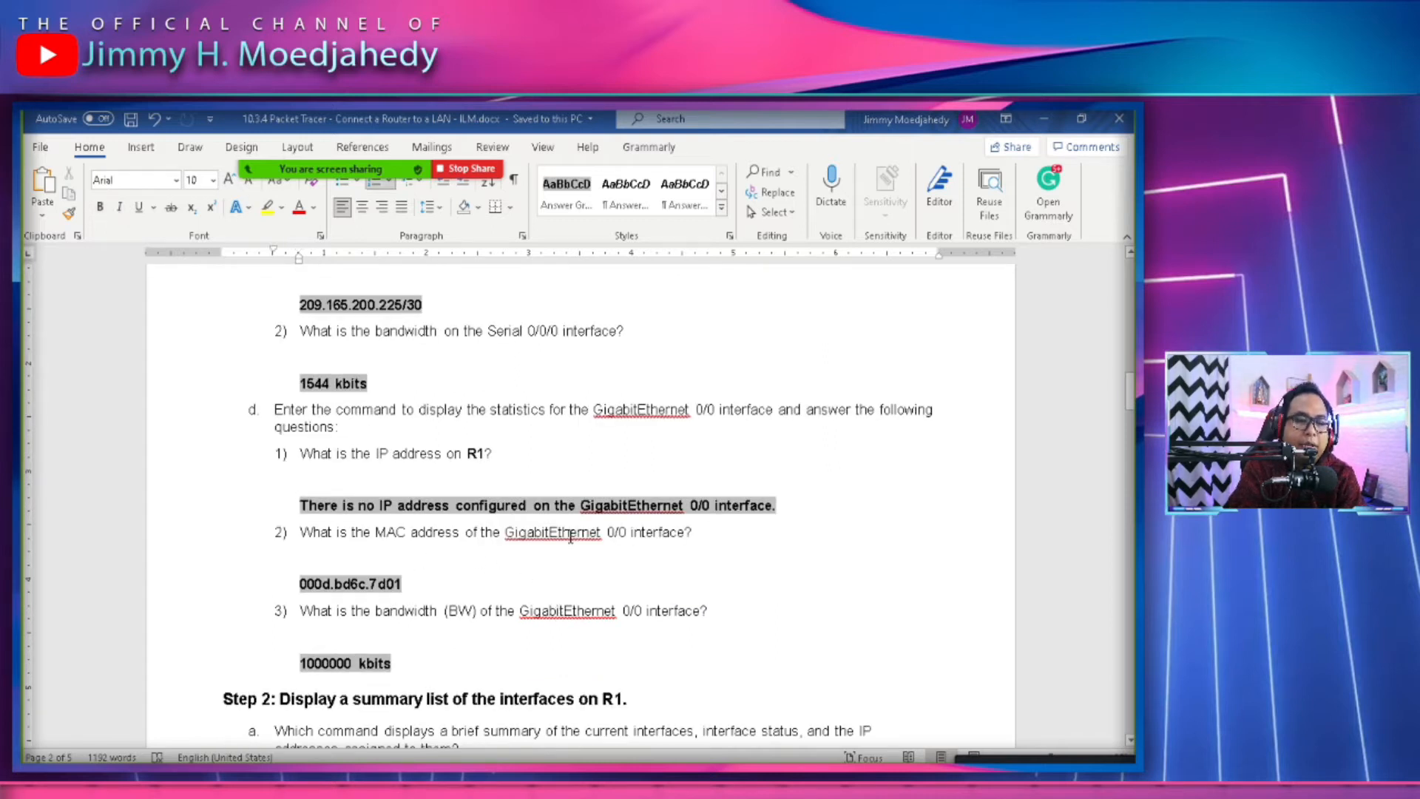
Switch to R1's command line and highlight the hardware MAC address of GigabitEthernet 0/0, including each of its groups.
{"action": "key", "text": "alt+Tab"}
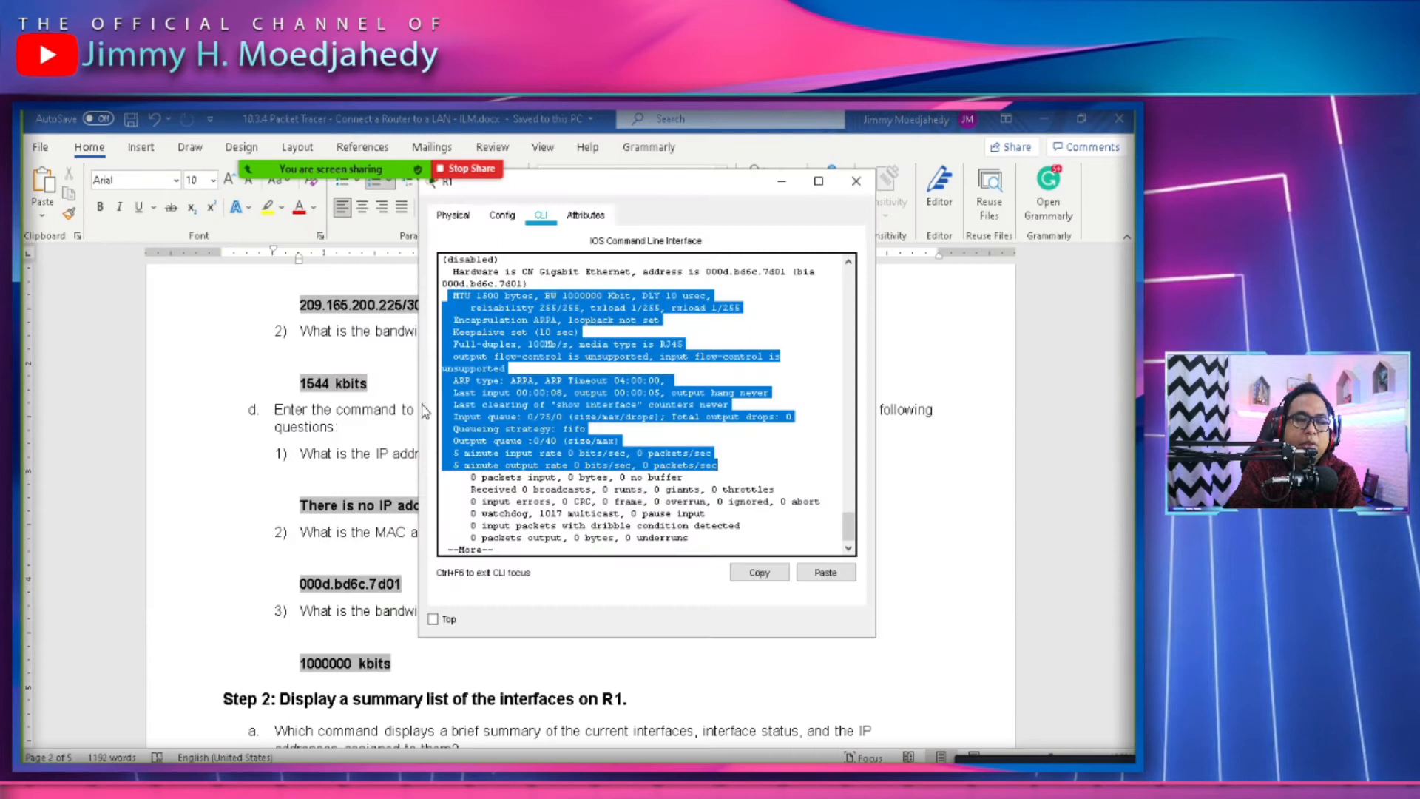
{"action": "left_click", "coordinate": [579, 384]}
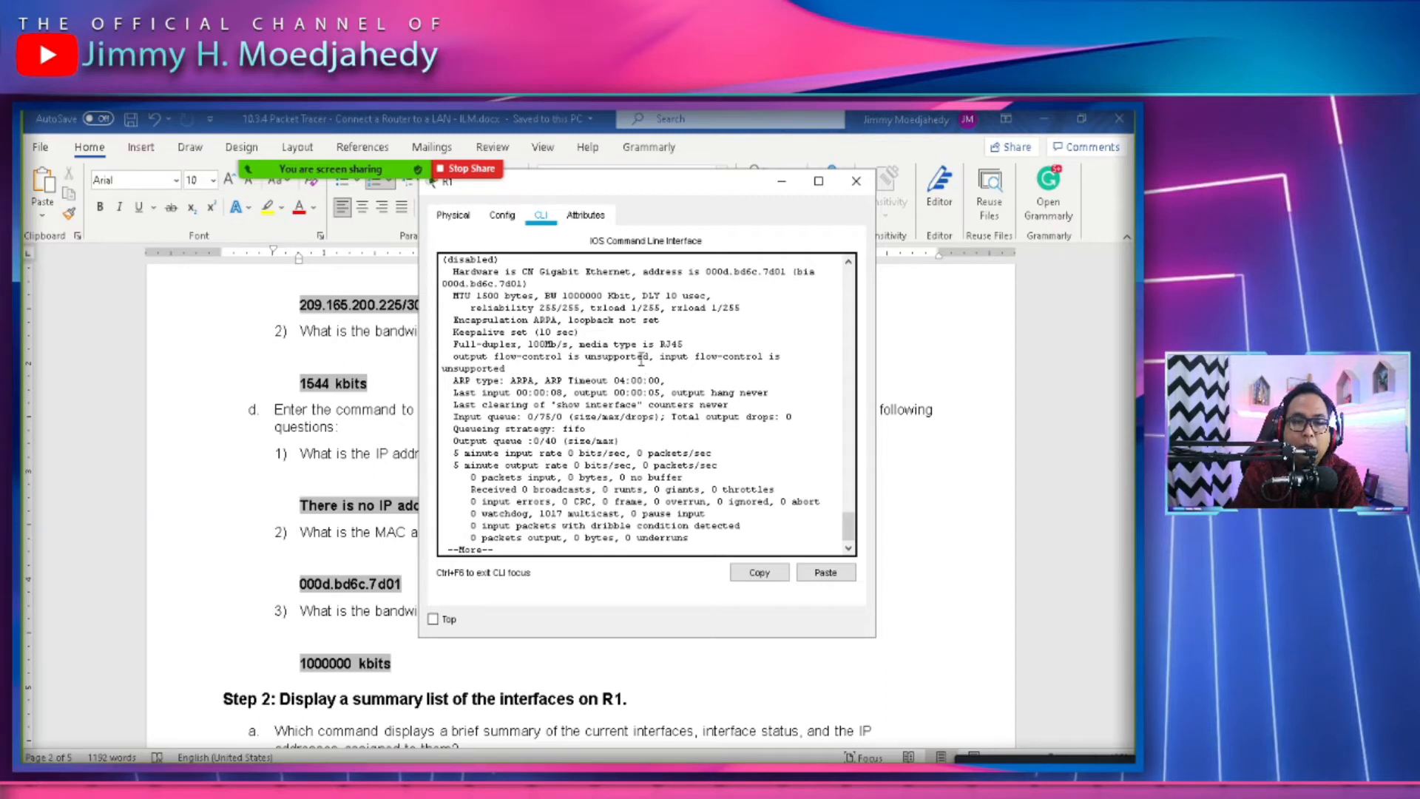
{"action": "left_click_drag", "start_coordinate": [706, 273], "coordinate": [782, 273]}
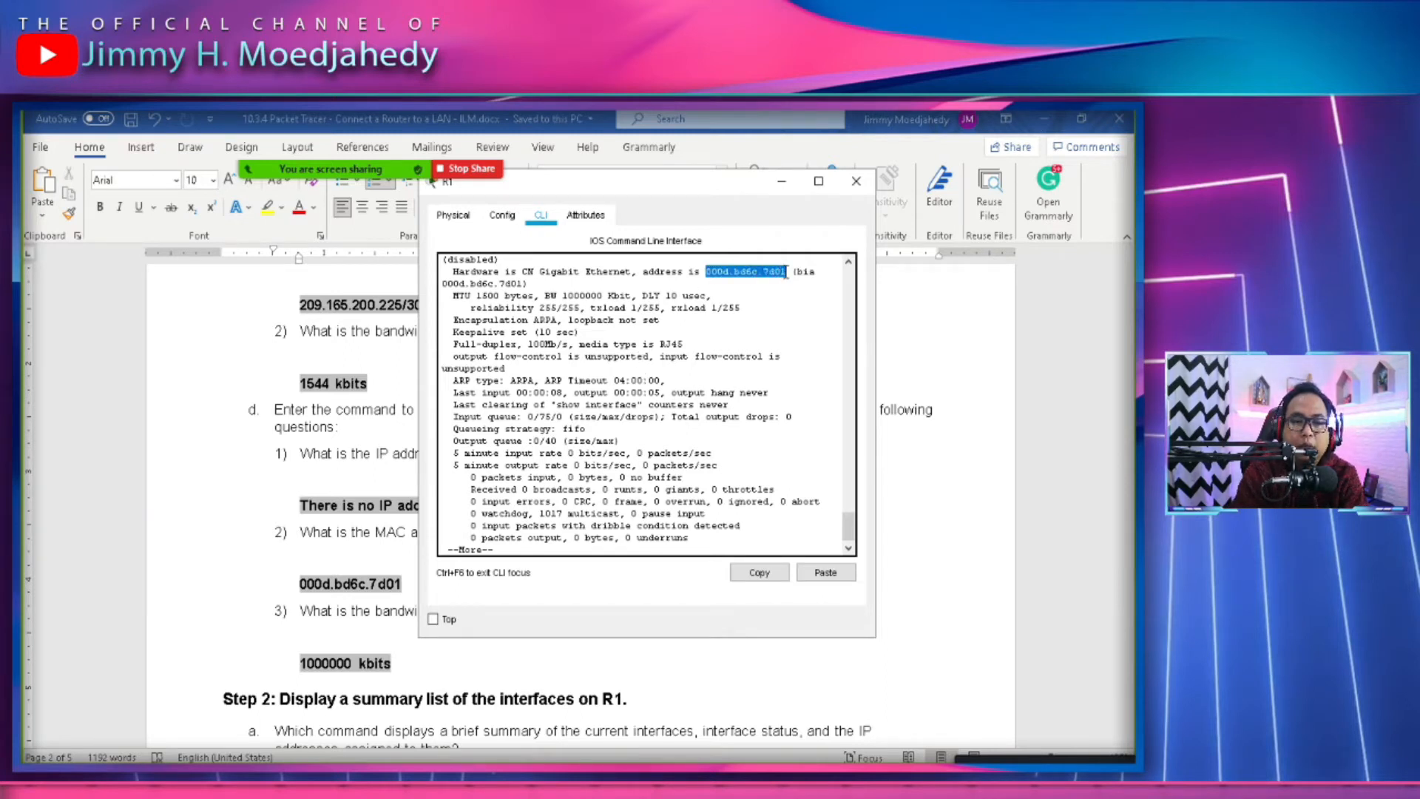
{"action": "double_click", "coordinate": [721, 277]}
{"action": "double_click", "coordinate": [742, 274]}
{"action": "double_click", "coordinate": [773, 273]}
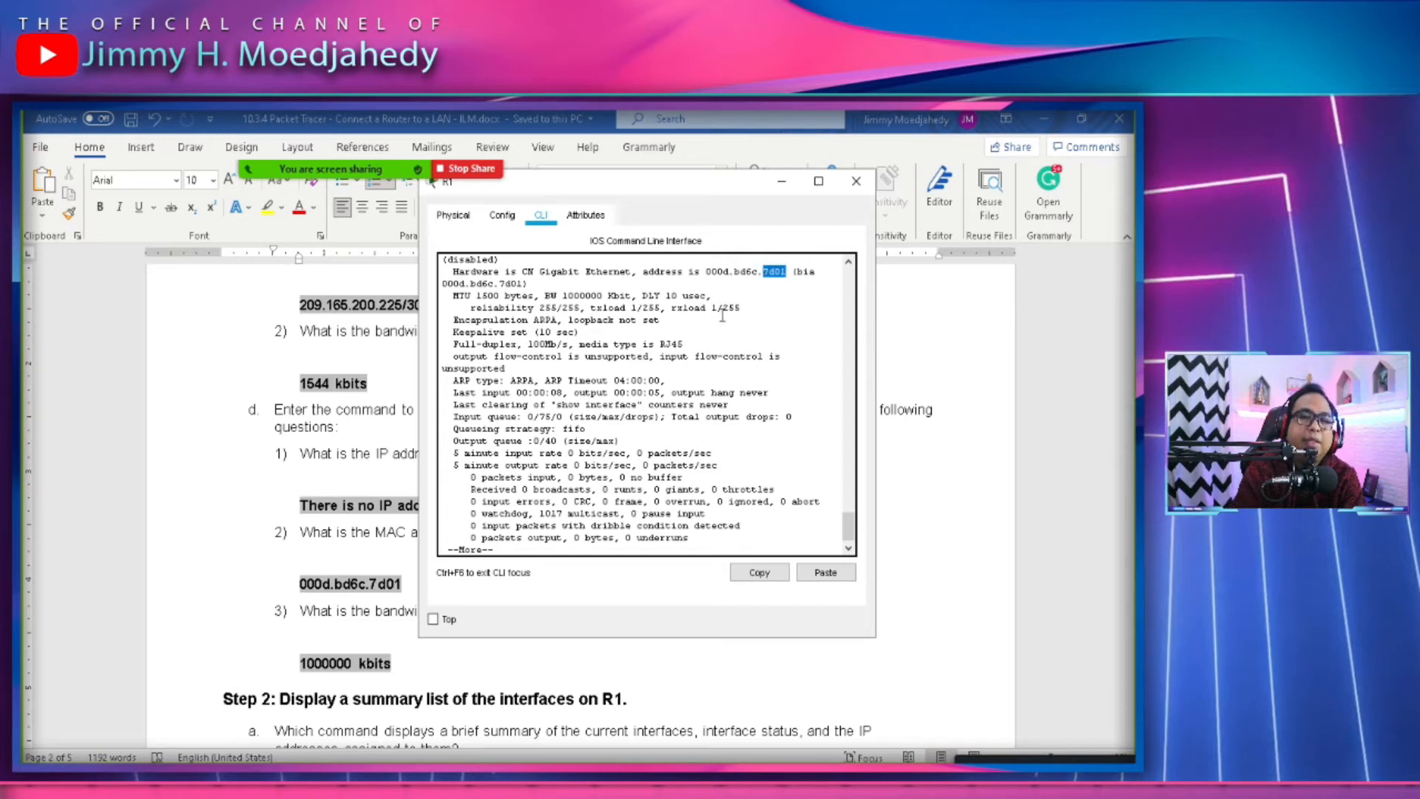
{"action": "double_click", "coordinate": [718, 273]}
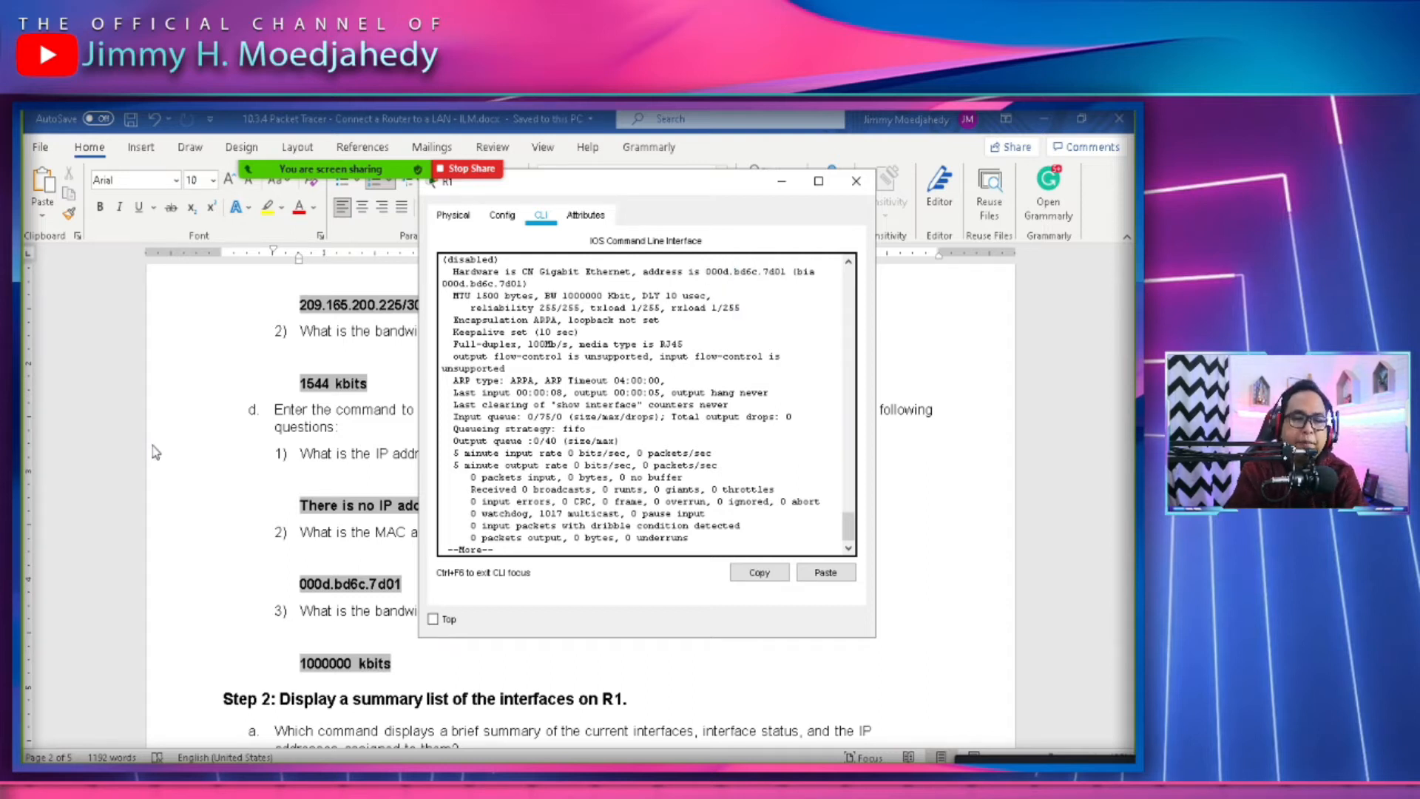
Return to the lab document in Word and read question d's item on the GigabitEthernet 0/0 bandwidth.
{"action": "left_click", "coordinate": [194, 495]}
{"action": "scroll", "coordinate": [453, 555], "scroll_direction": "down", "scroll_amount": 2}
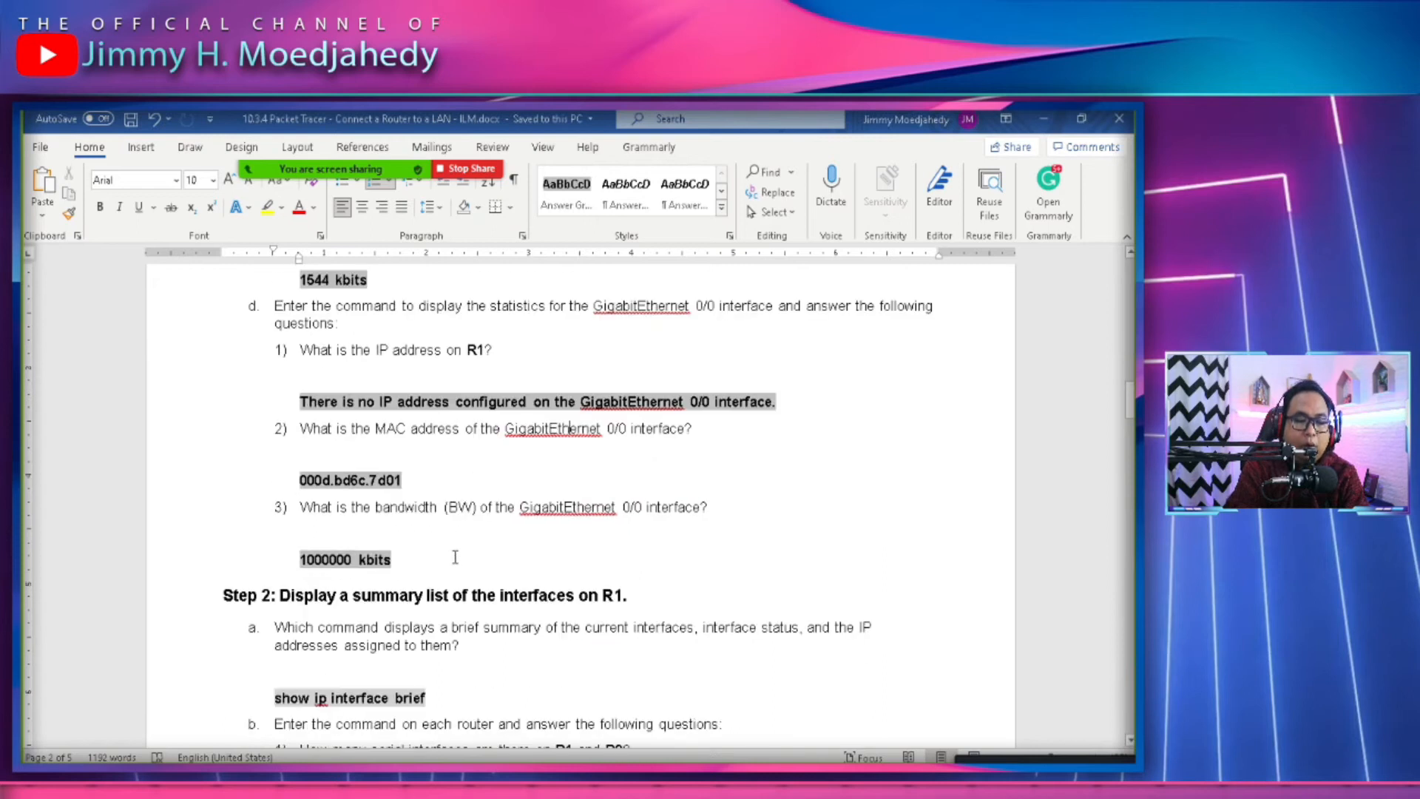
{"action": "double_click", "coordinate": [536, 507]}
Switch to R1's command line and highlight the BW value in the show interfaces GigabitEthernet 0/0 output.
{"action": "key", "text": "alt+Tab"}
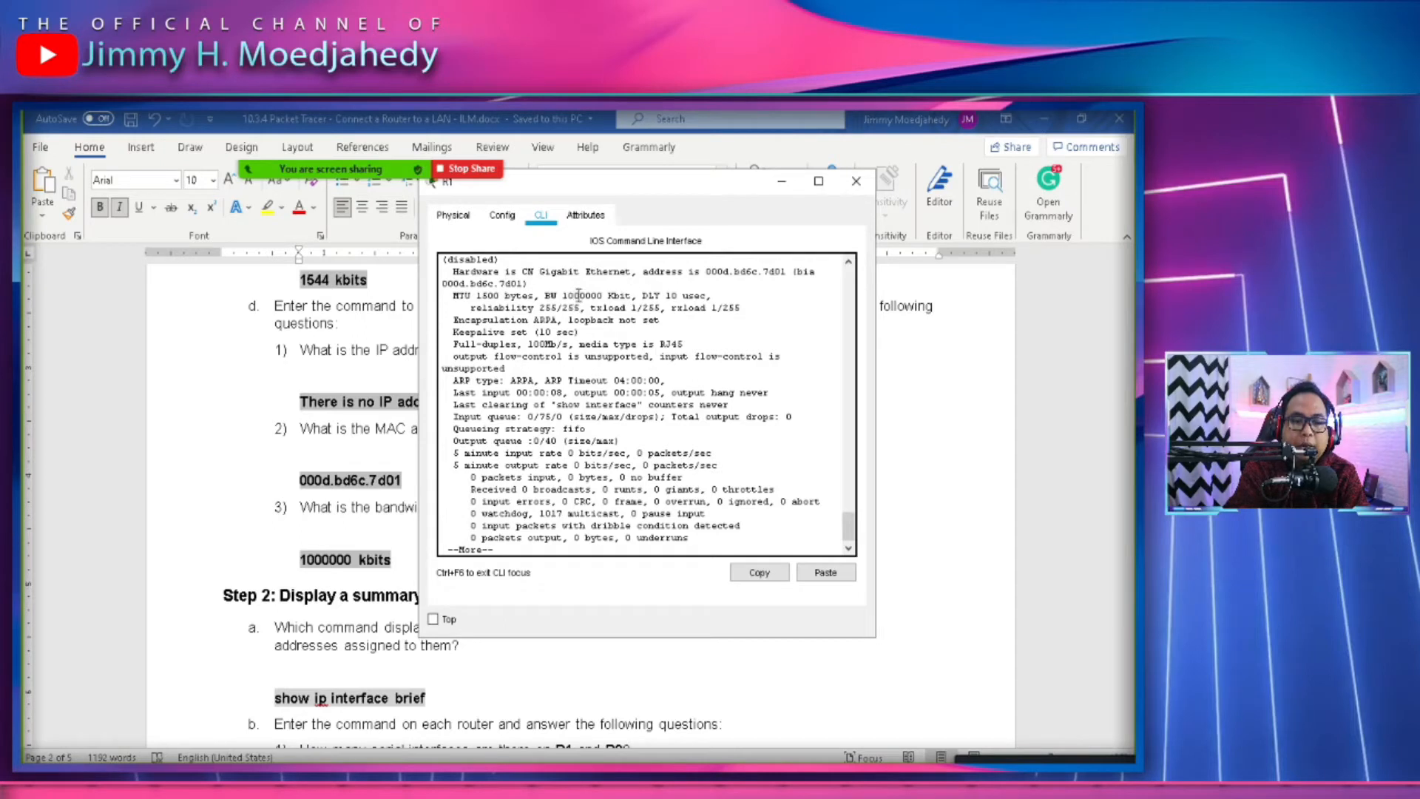
{"action": "scroll", "coordinate": [576, 313], "scroll_direction": "up", "scroll_amount": 2}
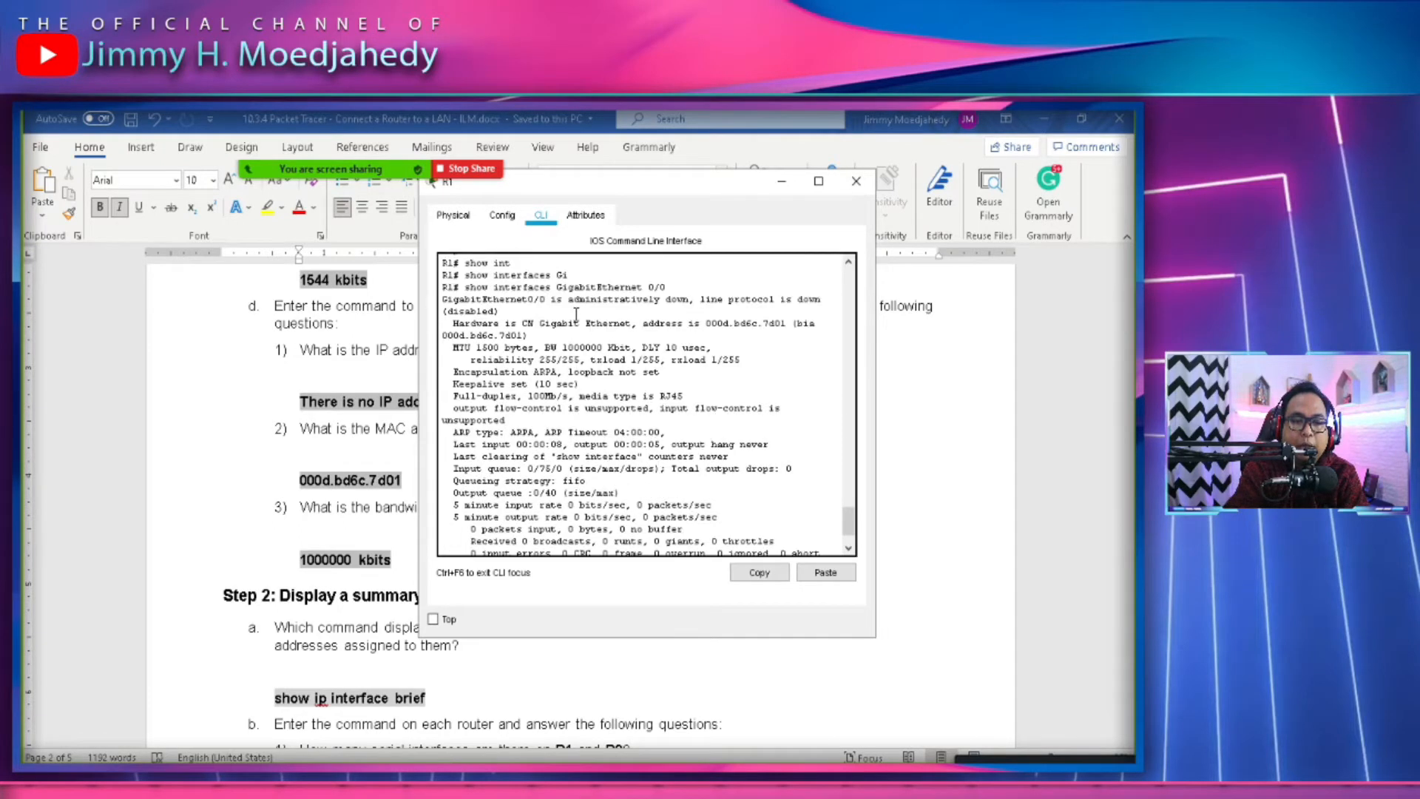
{"action": "double_click", "coordinate": [581, 346]}
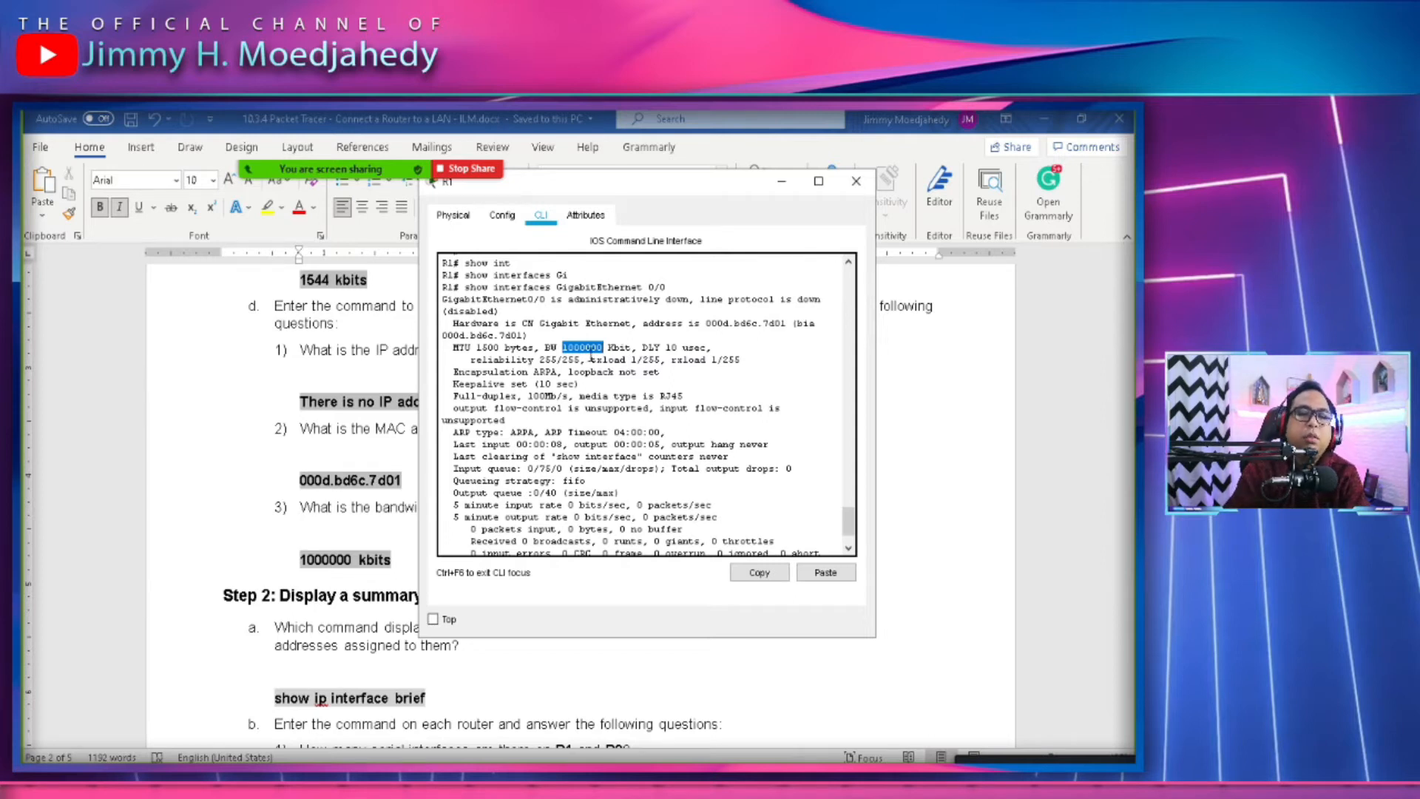
Return to Word and review the Step 1 questions and answers along with the Step 2 interface summary questions.
{"action": "left_click", "coordinate": [406, 551]}
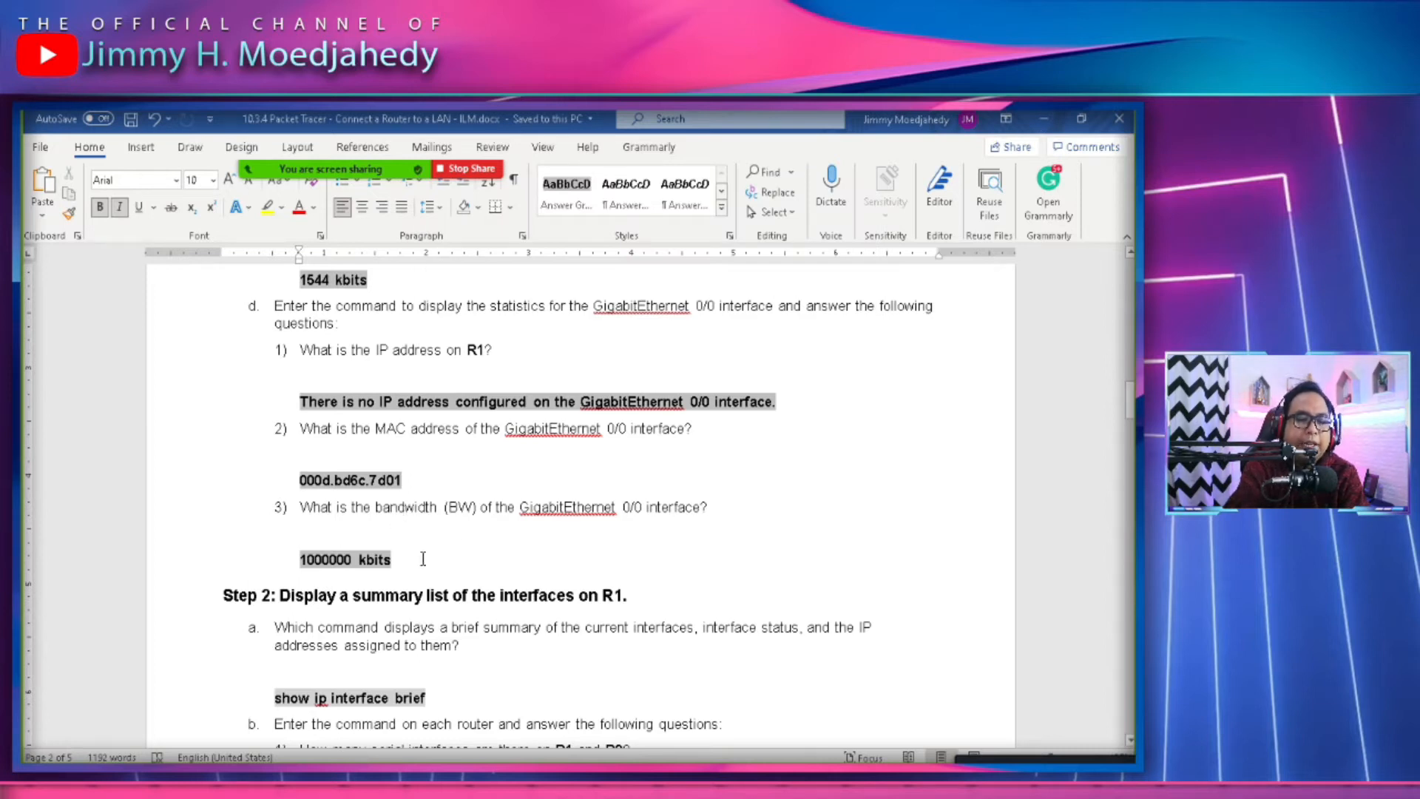
{"action": "scroll", "coordinate": [423, 558], "scroll_direction": "up", "scroll_amount": 5}
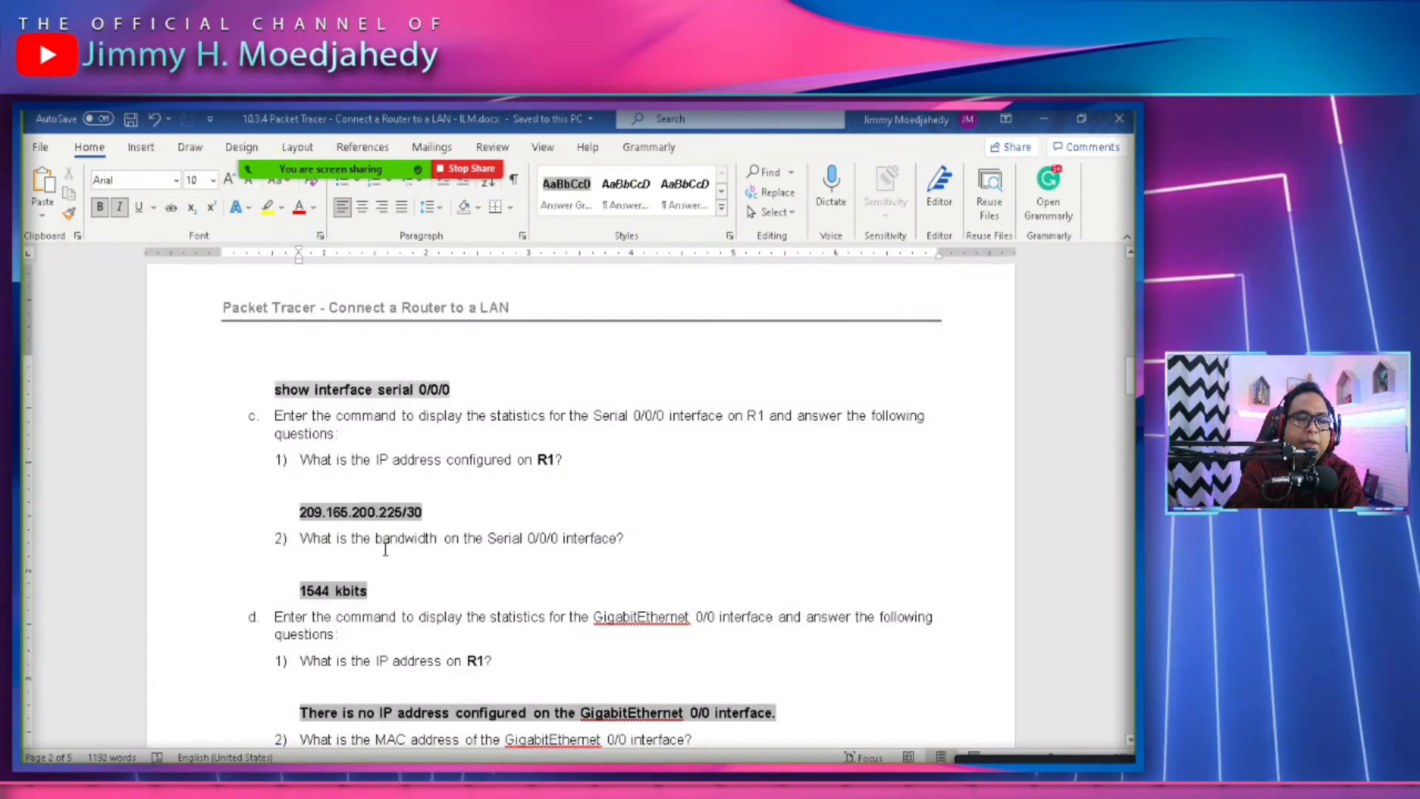
{"action": "scroll", "coordinate": [384, 540], "scroll_direction": "down", "scroll_amount": 8}
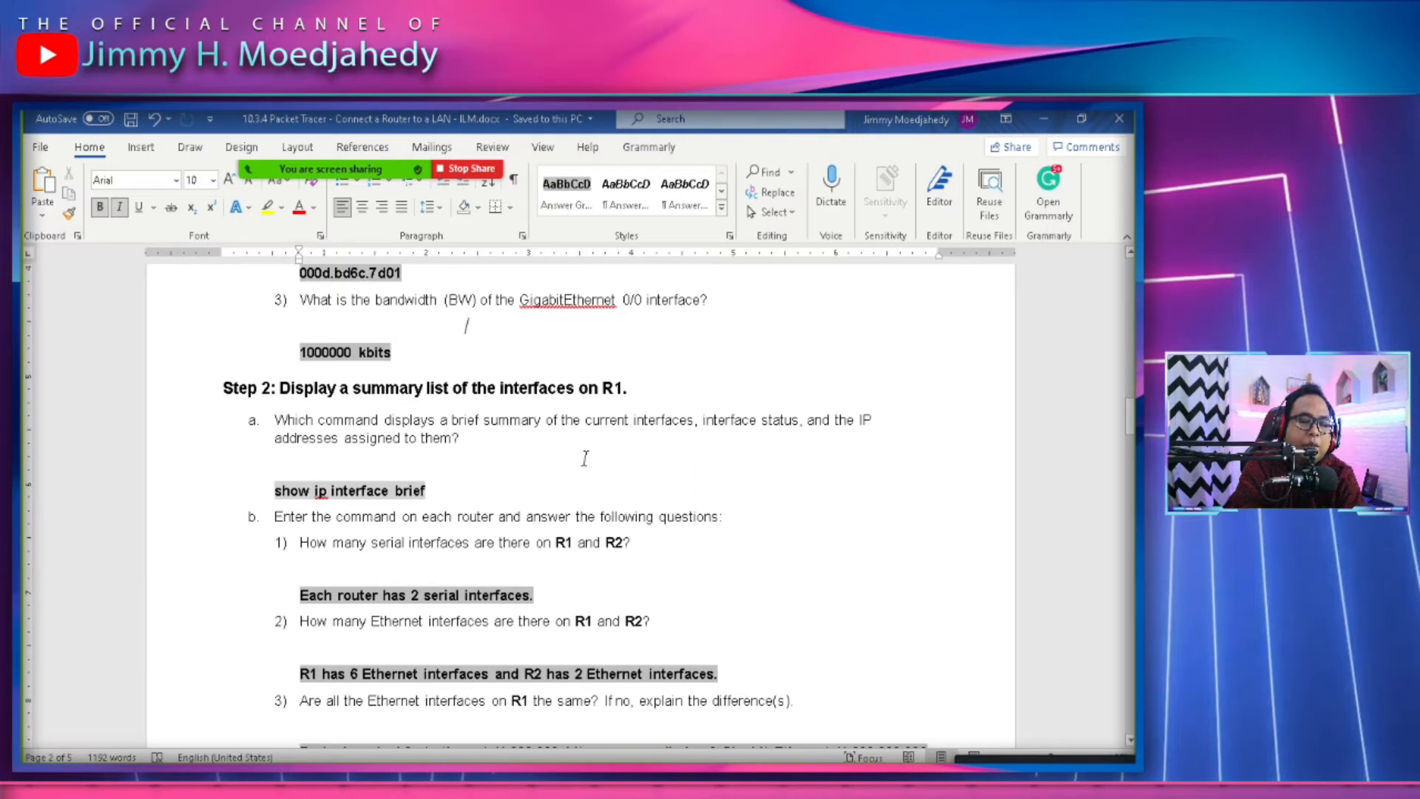
{"action": "scroll", "coordinate": [481, 464], "scroll_direction": "up", "scroll_amount": 5}
{"action": "scroll", "coordinate": [481, 463], "scroll_direction": "up", "scroll_amount": 10}
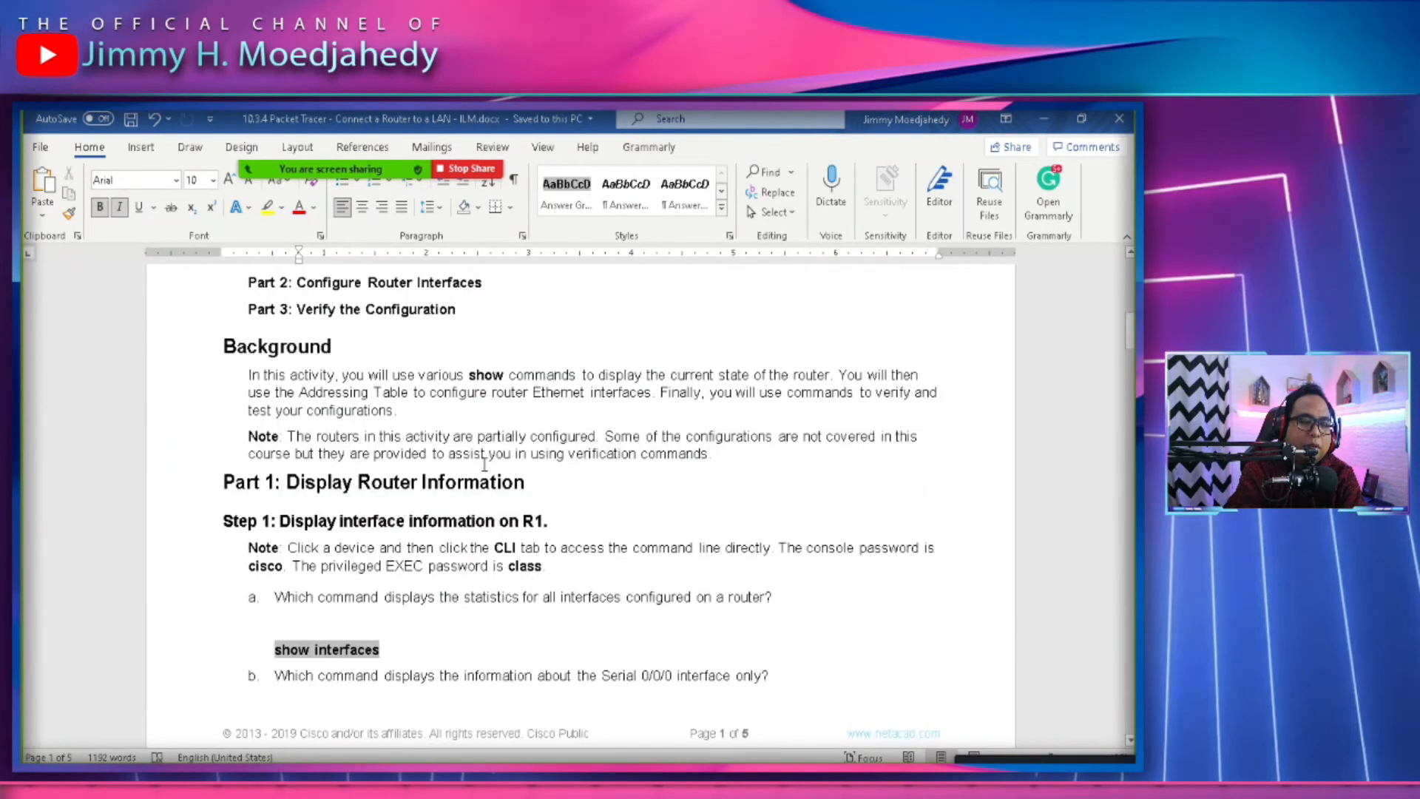
{"action": "scroll", "coordinate": [485, 464], "scroll_direction": "down", "scroll_amount": 10}
Switch to R1's command line and quit the paged GigabitEthernet 0/0 output to get back to the prompt.
{"action": "key", "text": "alt+Tab"}
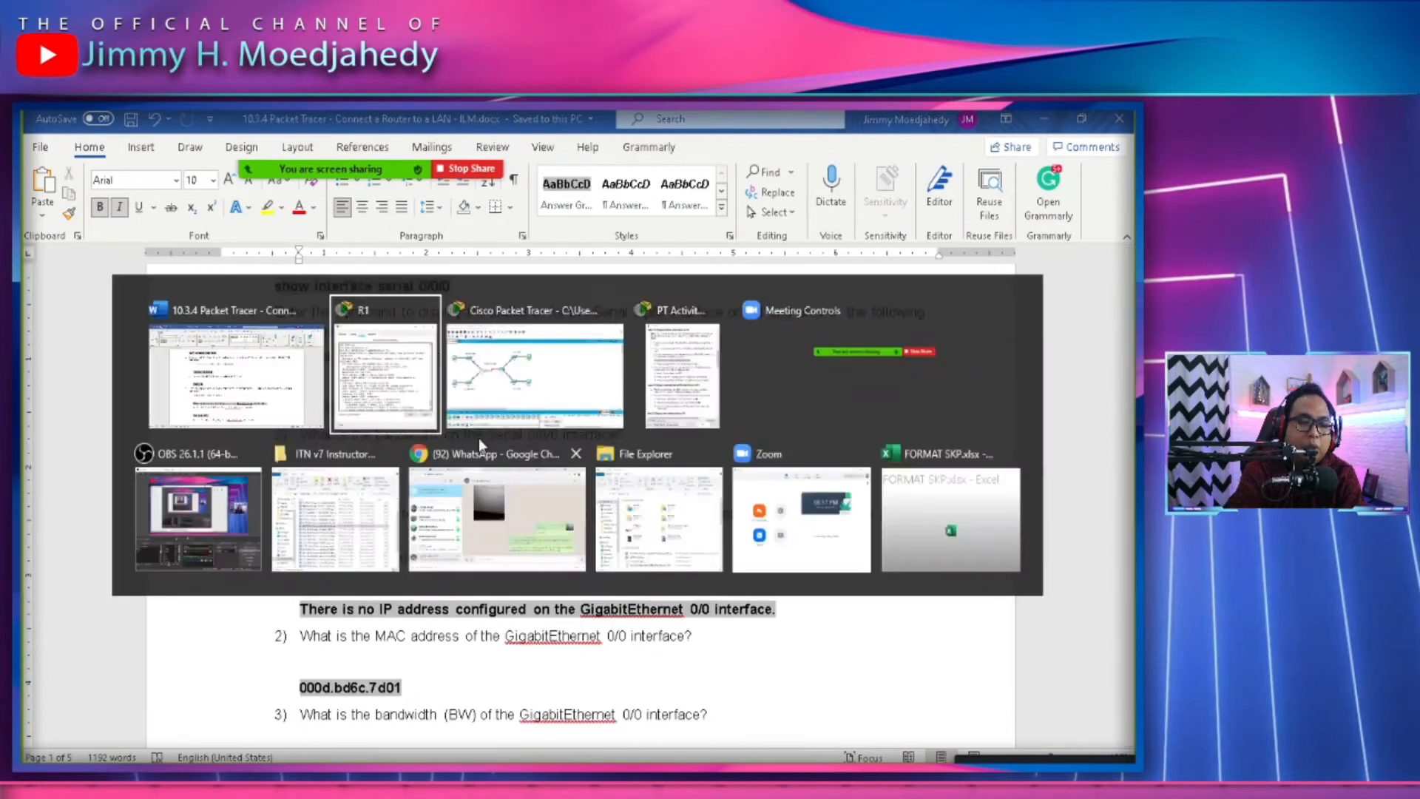
{"action": "left_click", "coordinate": [422, 405]}
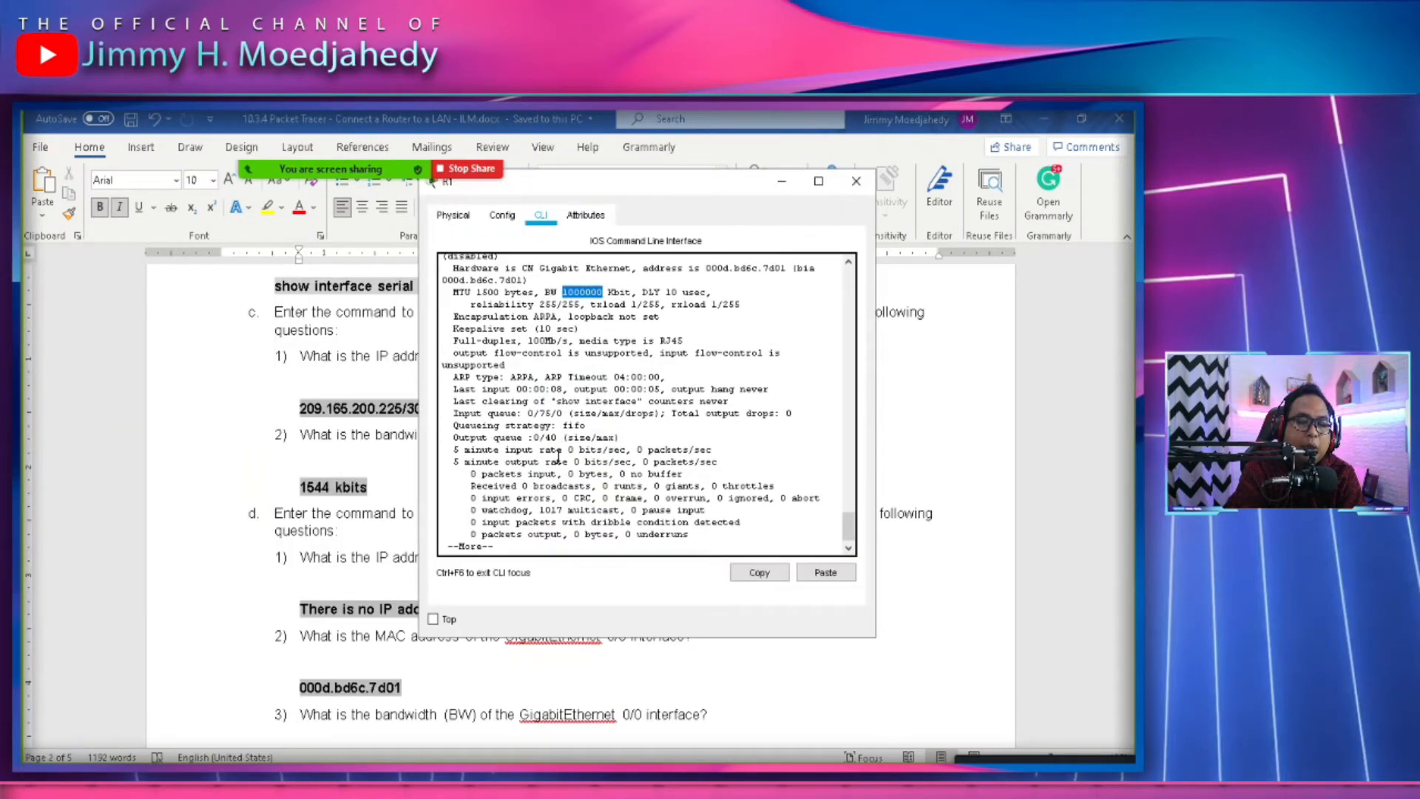
{"action": "key", "text": "q"}
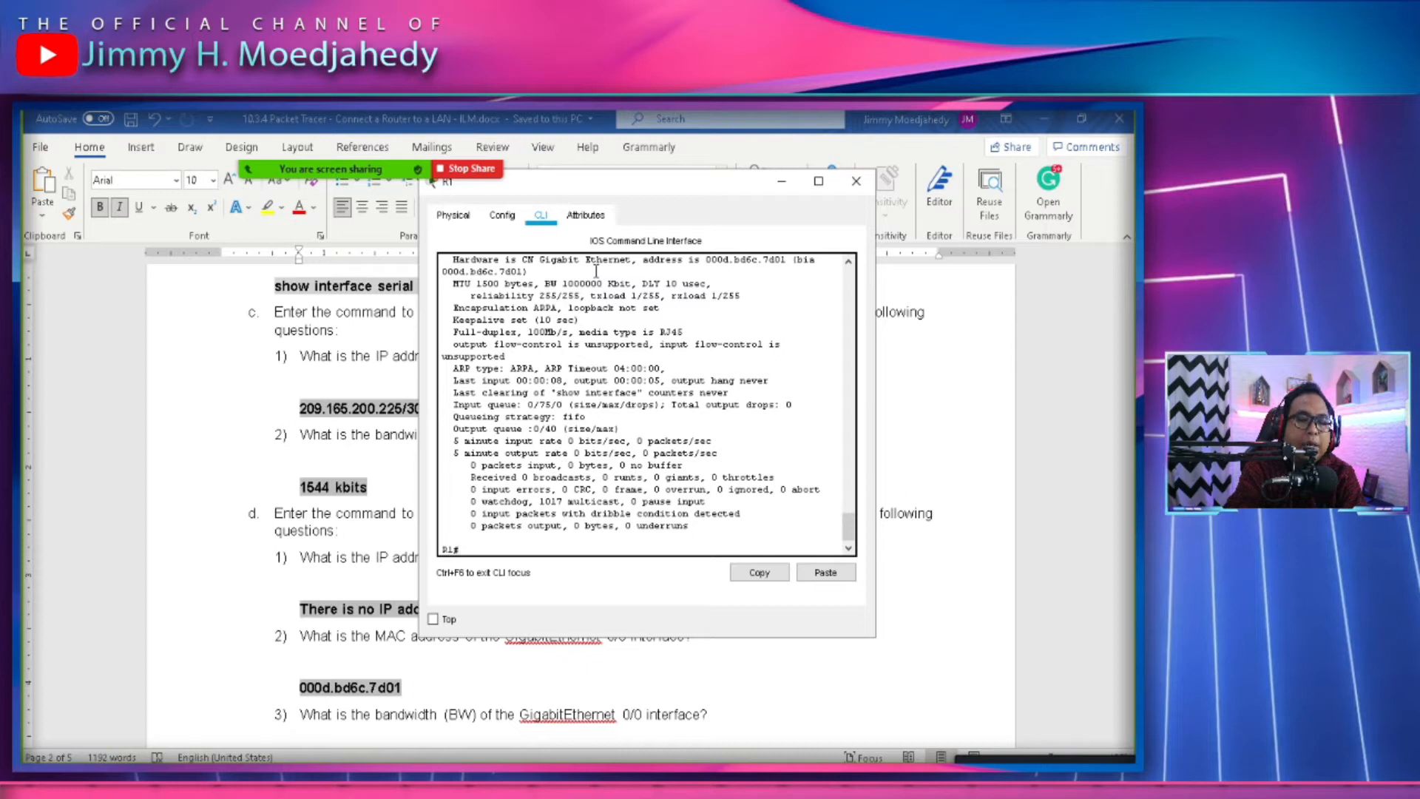
Return to Word and read Step 2 question a on the brief interface summary command and its answer.
{"action": "left_click", "coordinate": [350, 509]}
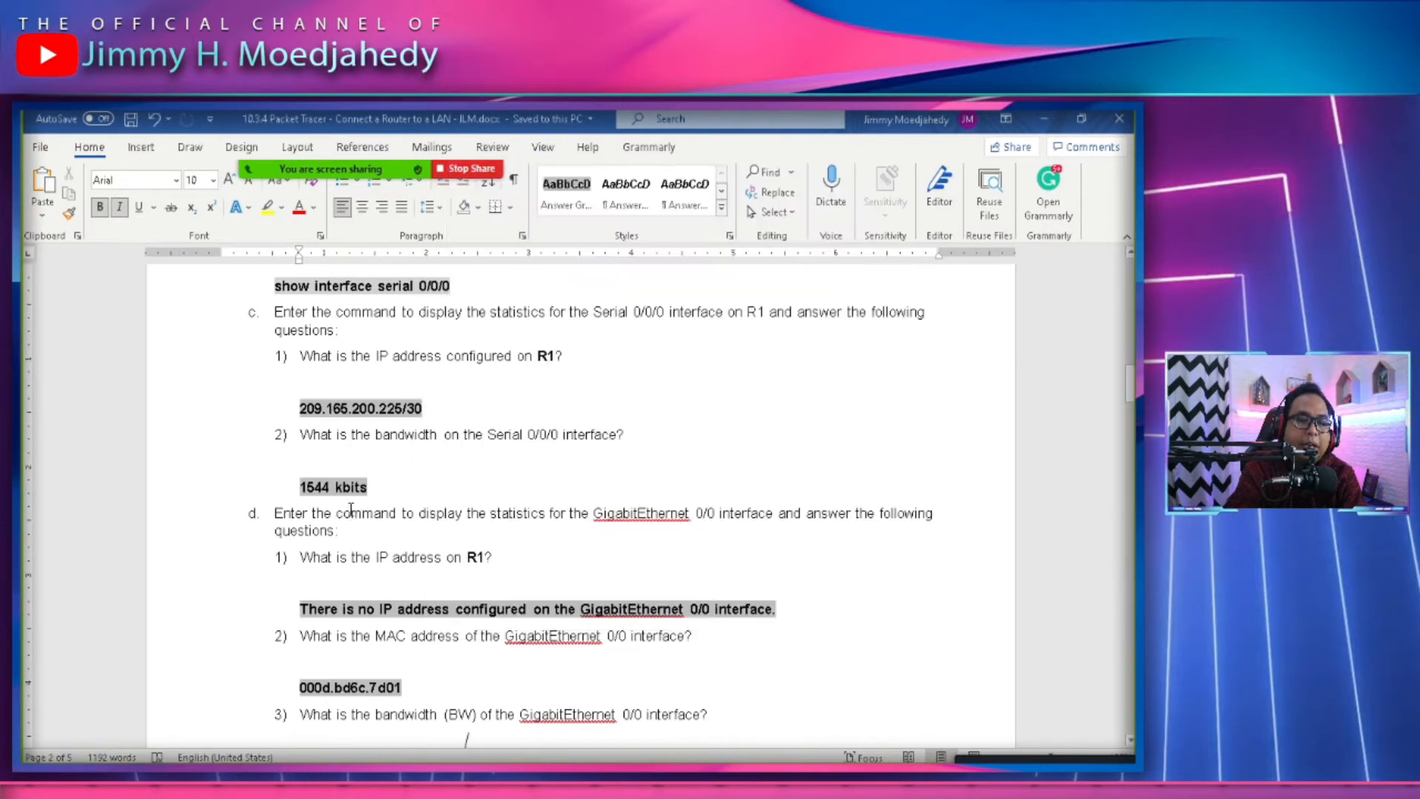
{"action": "scroll", "coordinate": [350, 509], "scroll_direction": "down", "scroll_amount": 6}
{"action": "double_click", "coordinate": [360, 387]}
Switch to R1's command line and display the brief interface summary with show ip in br.
{"action": "key", "text": "alt+Tab"}
{"action": "type", "text": "sh"}
{"action": "key", "text": "Tab"}
{"action": "type", "text": "ip"}
{"action": "key", "text": "Tab"}
{"action": "type", "text": "inte"}
{"action": "key", "text": "Tab"}
{"action": "key", "text": "BackSpace"}
{"action": "key", "text": "BackSpace"}
{"action": "key", "text": "BackSpace"}
{"action": "key", "text": "BackSpace"}
{"action": "type", "text": "p in br"}
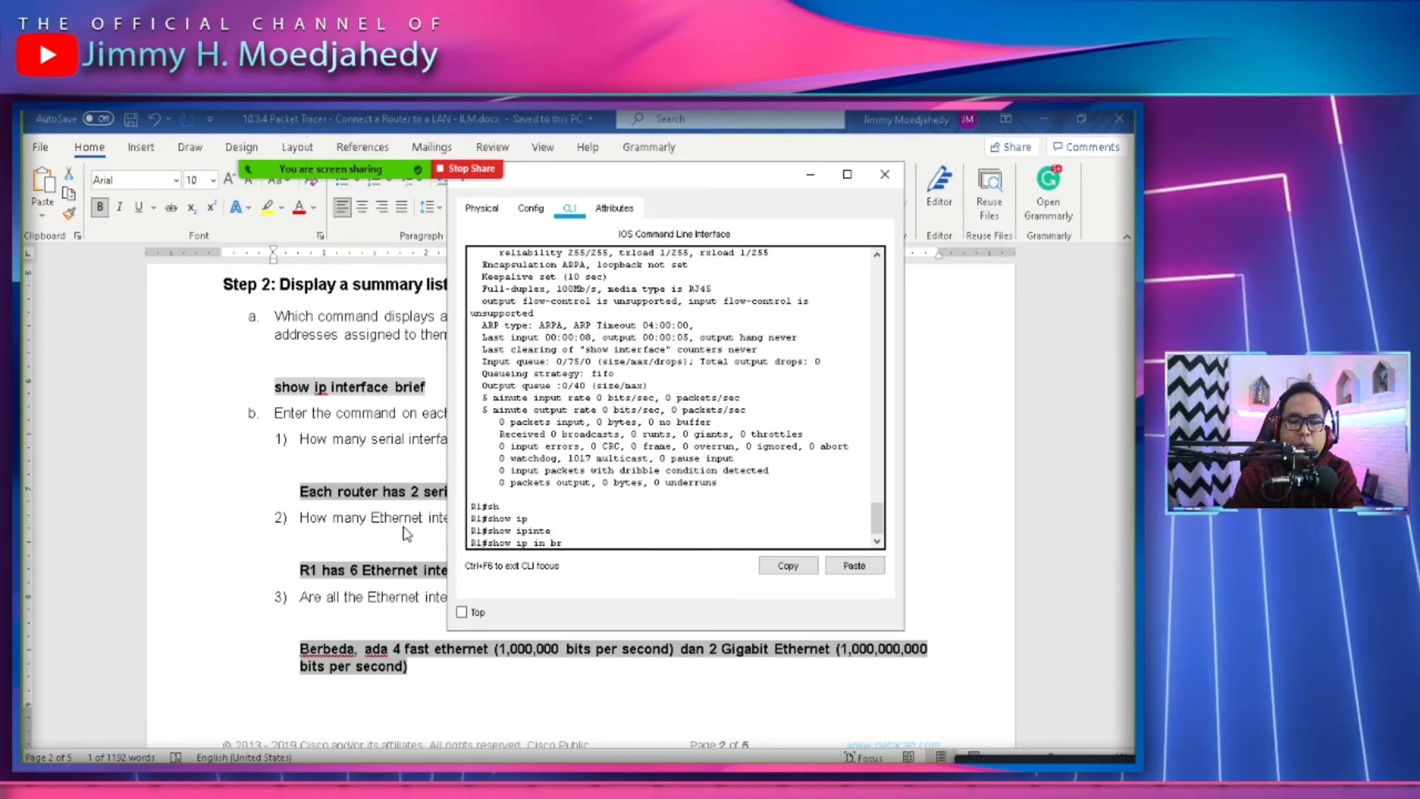
{"action": "key", "text": "Return"}
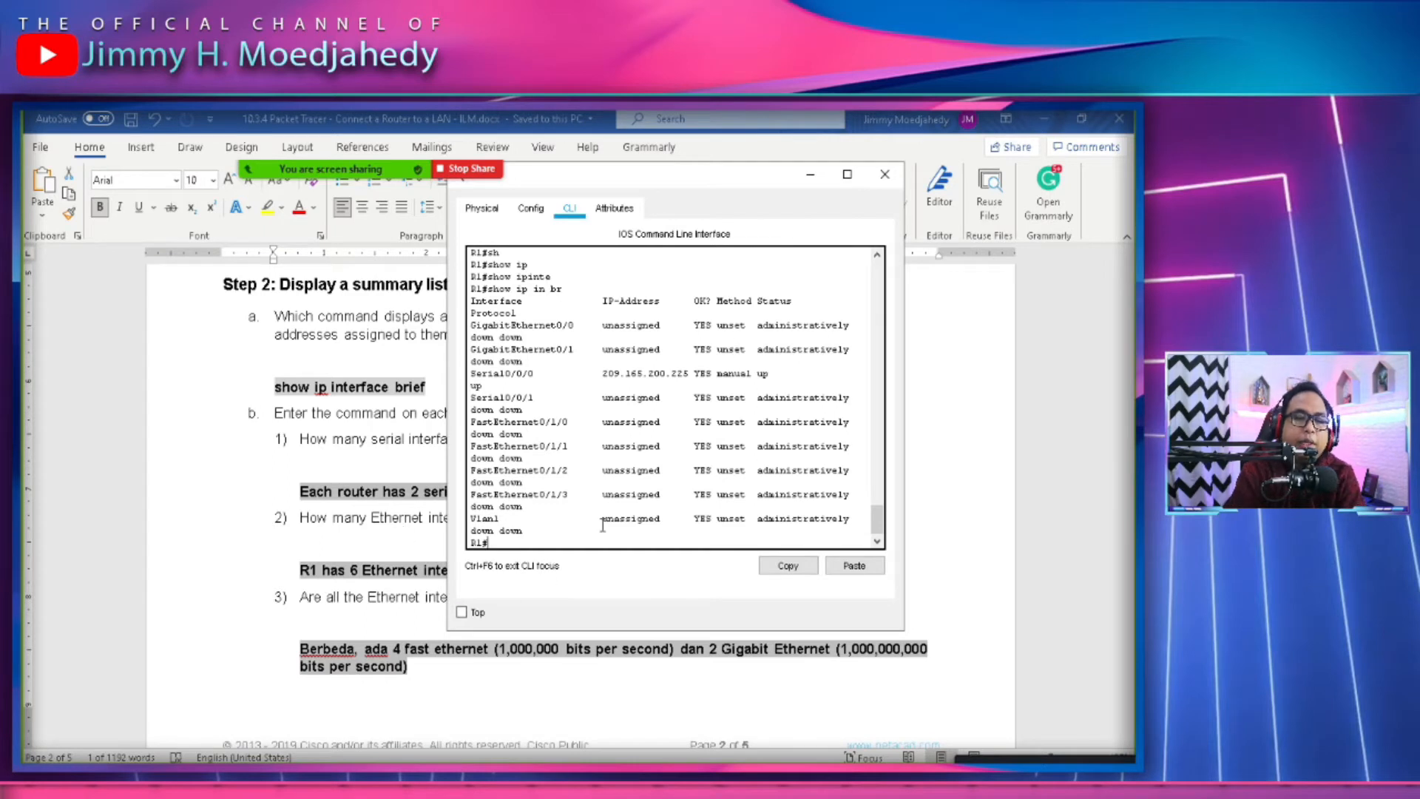
Read the serial interface question in Word and compare it with the Serial0/0/0 and Serial0/0/1 entries in R1's summary.
{"action": "left_click", "coordinate": [392, 458]}
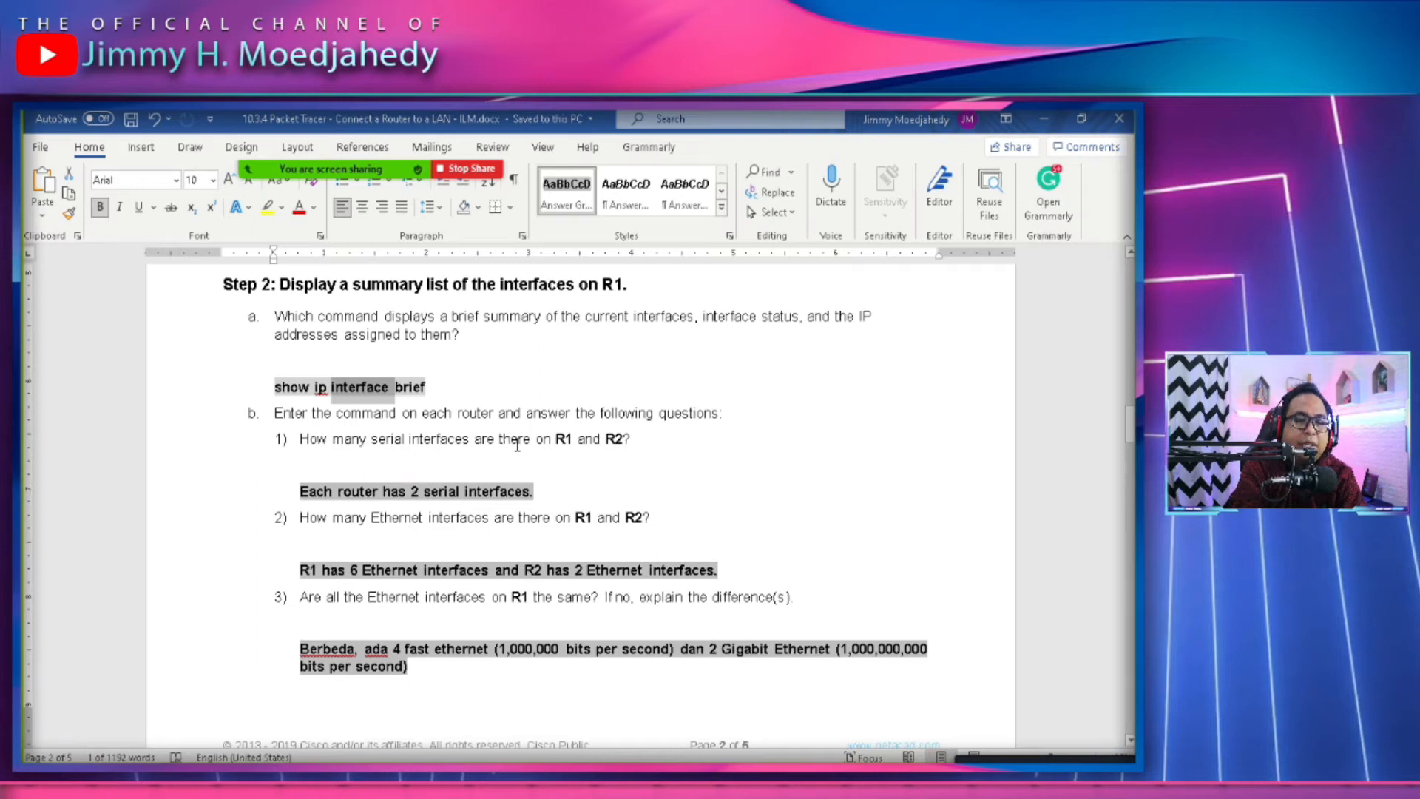
{"action": "left_click", "coordinate": [471, 488]}
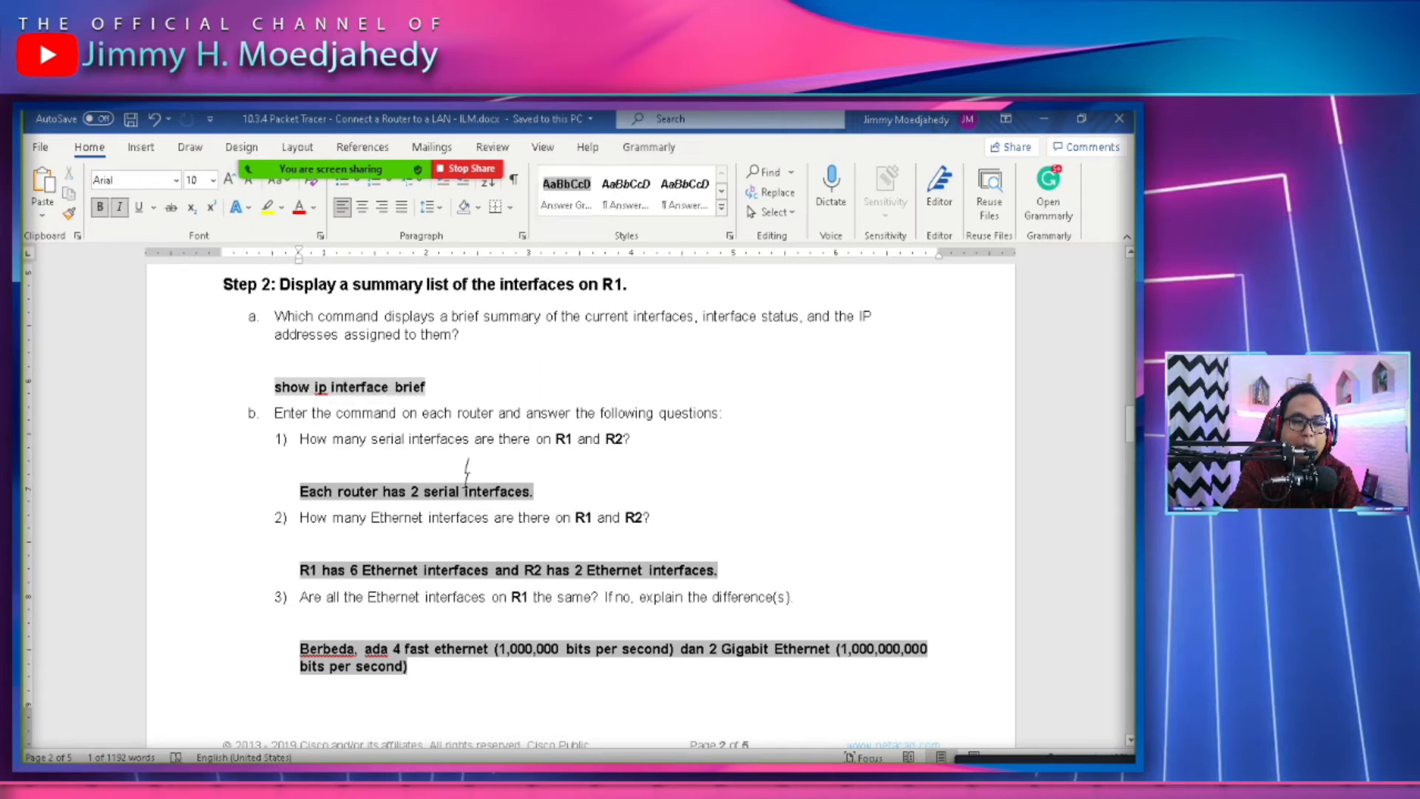
{"action": "key", "text": "alt+Tab"}
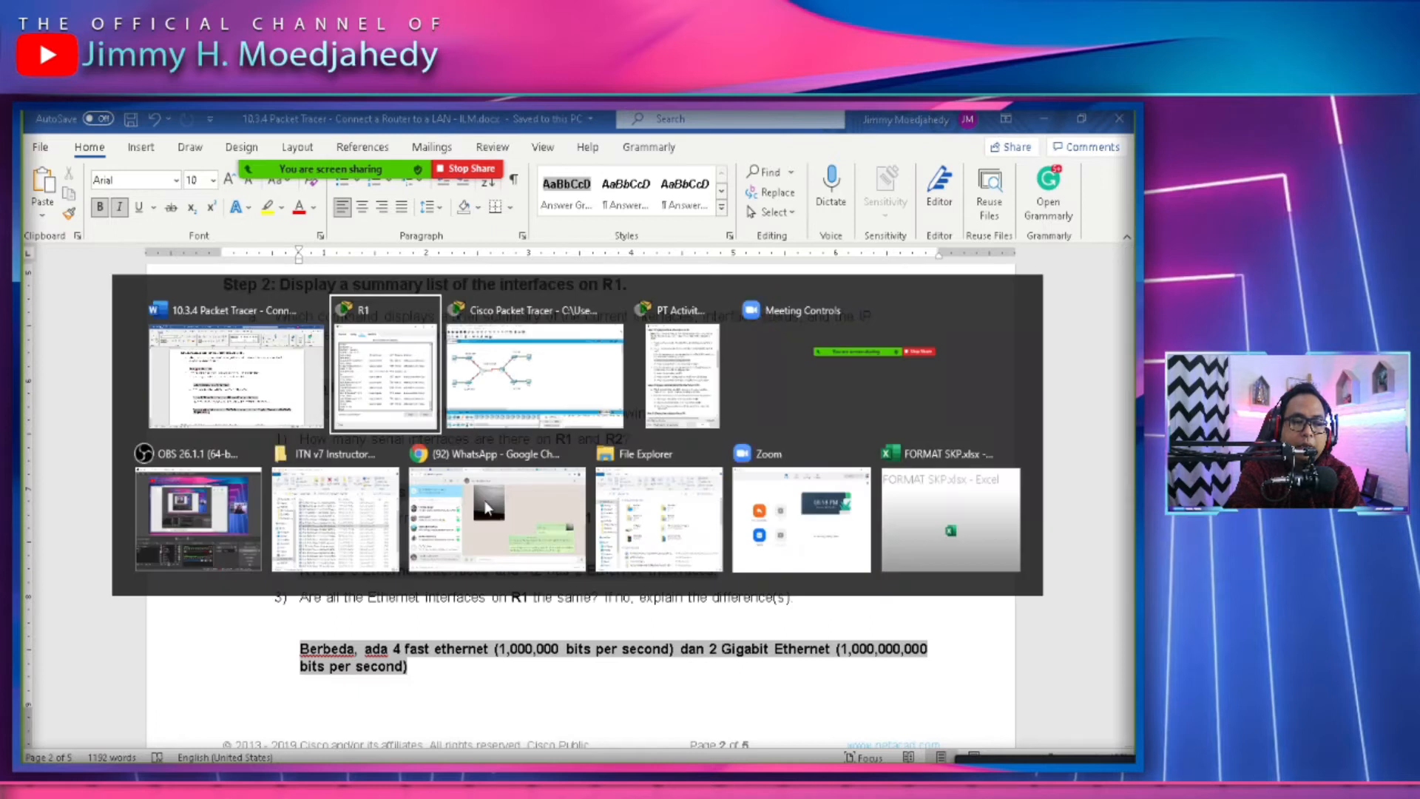
{"action": "left_click", "coordinate": [366, 403]}
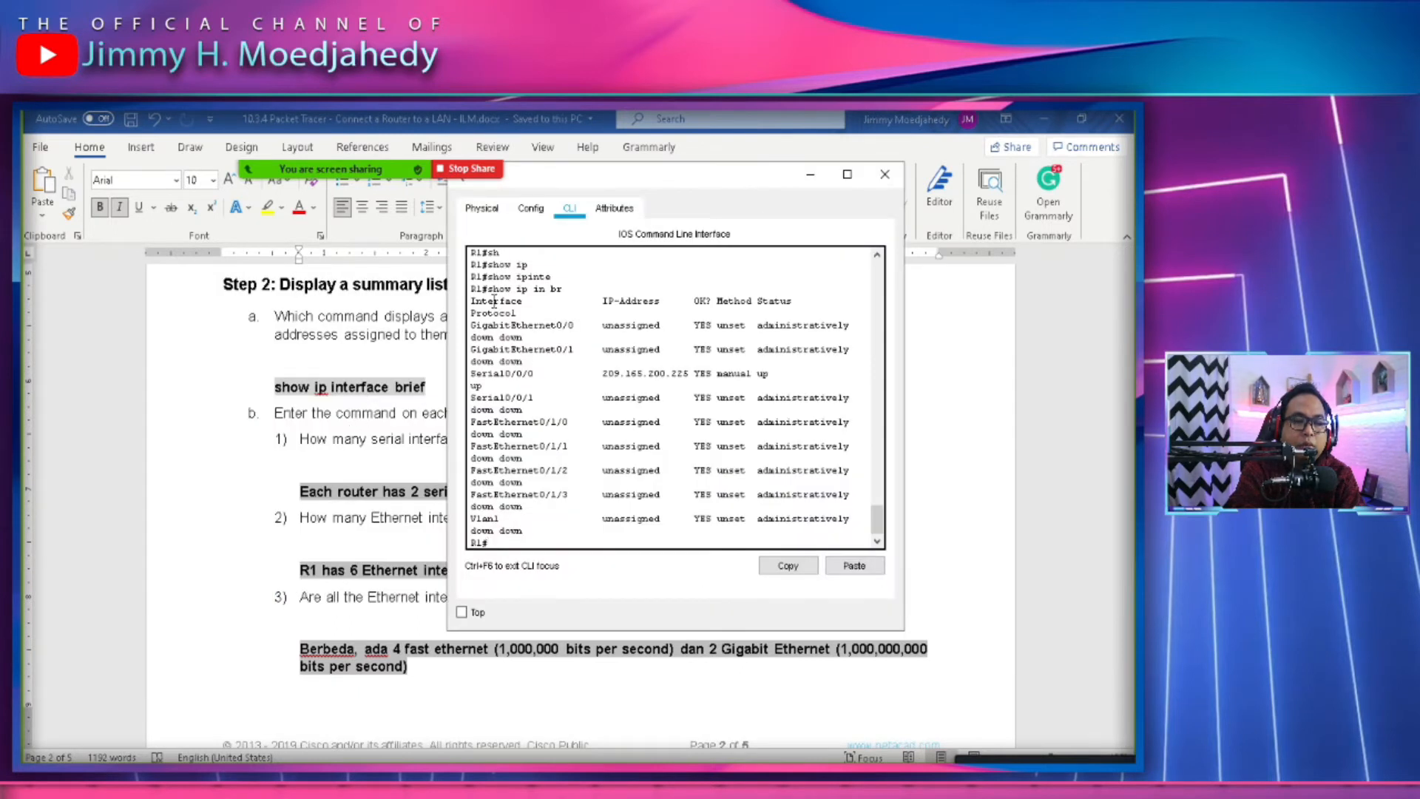
{"action": "left_click_drag", "start_coordinate": [471, 374], "coordinate": [516, 393]}
{"action": "left_click", "coordinate": [503, 397]}
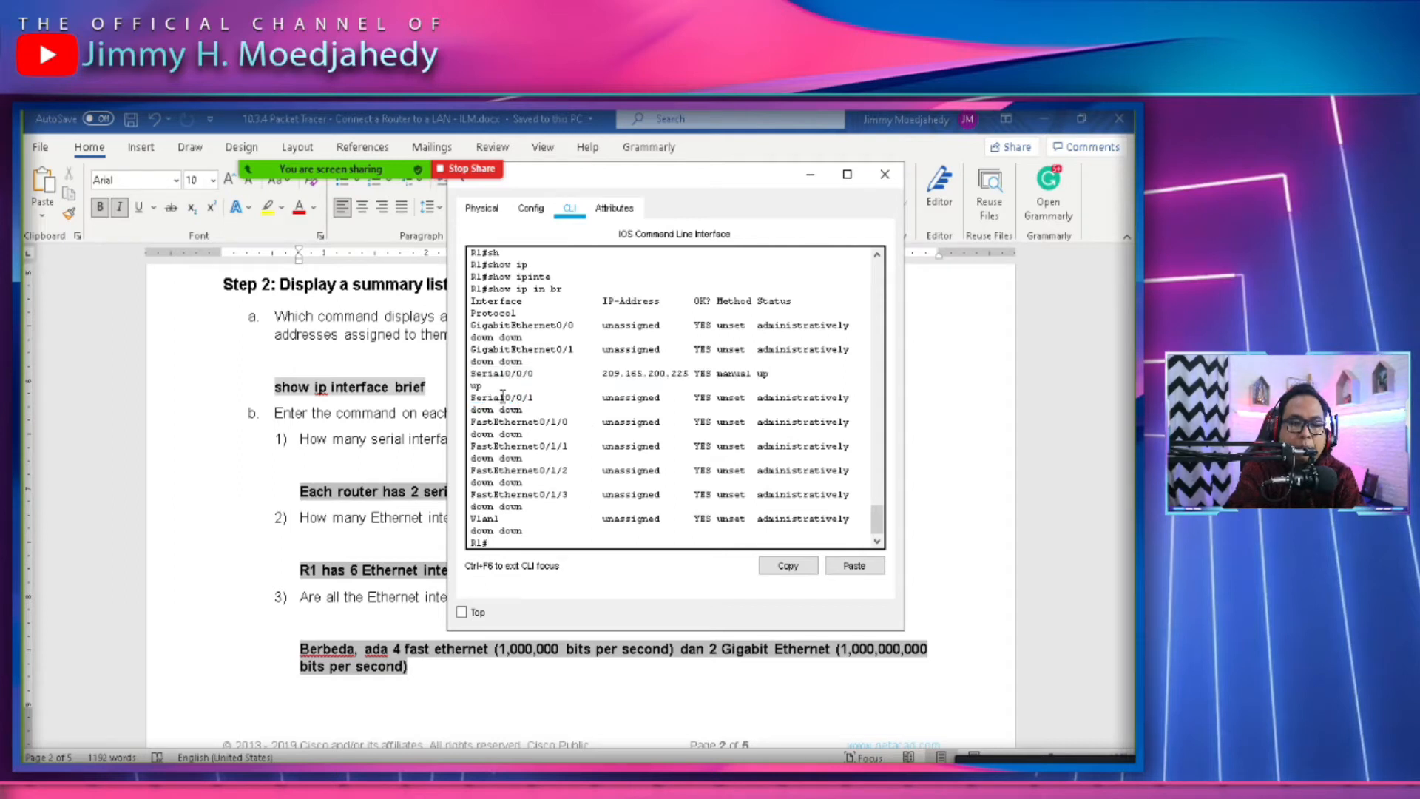
Switch to the Packet Tracer topology and open router R2's command line.
{"action": "left_click", "coordinate": [418, 570]}
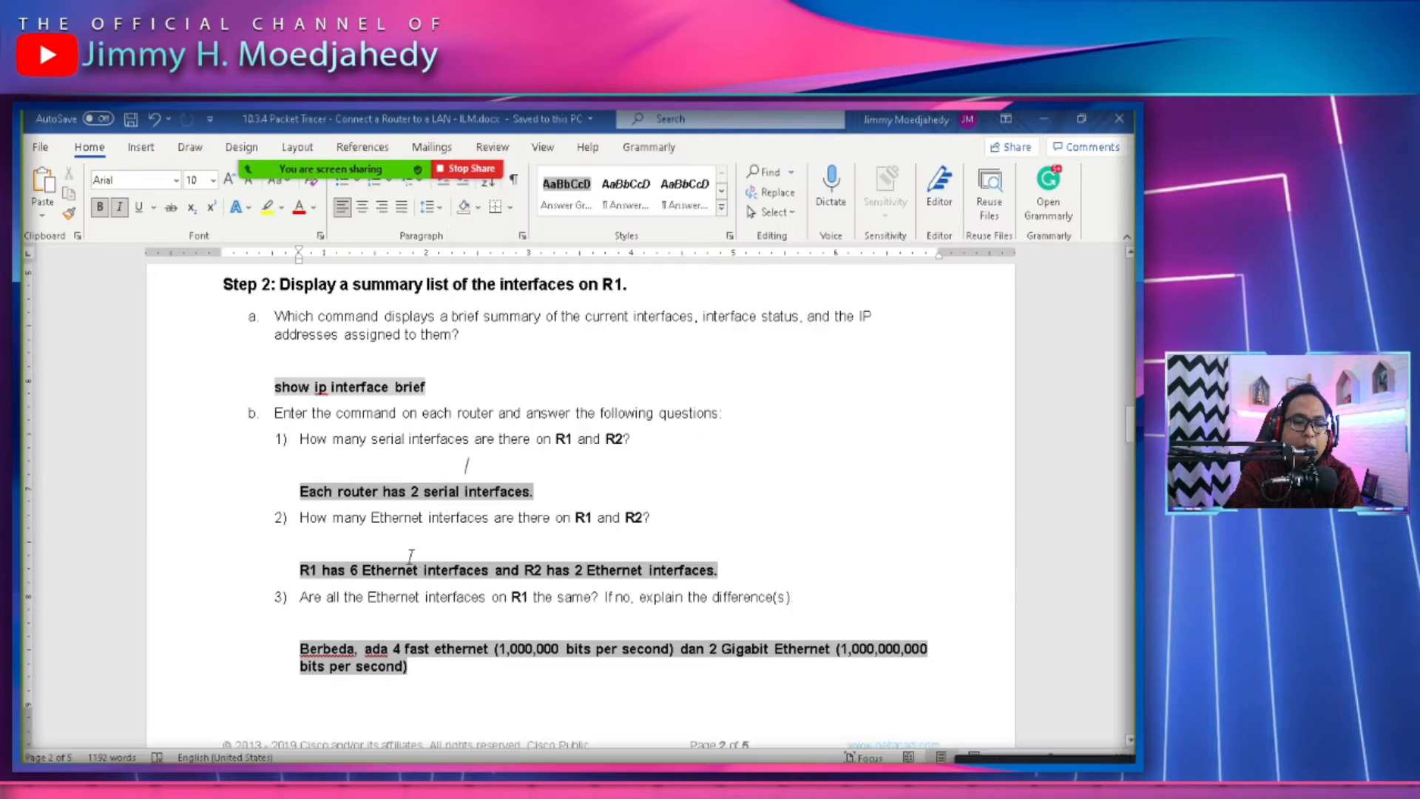
{"action": "left_click", "coordinate": [500, 440]}
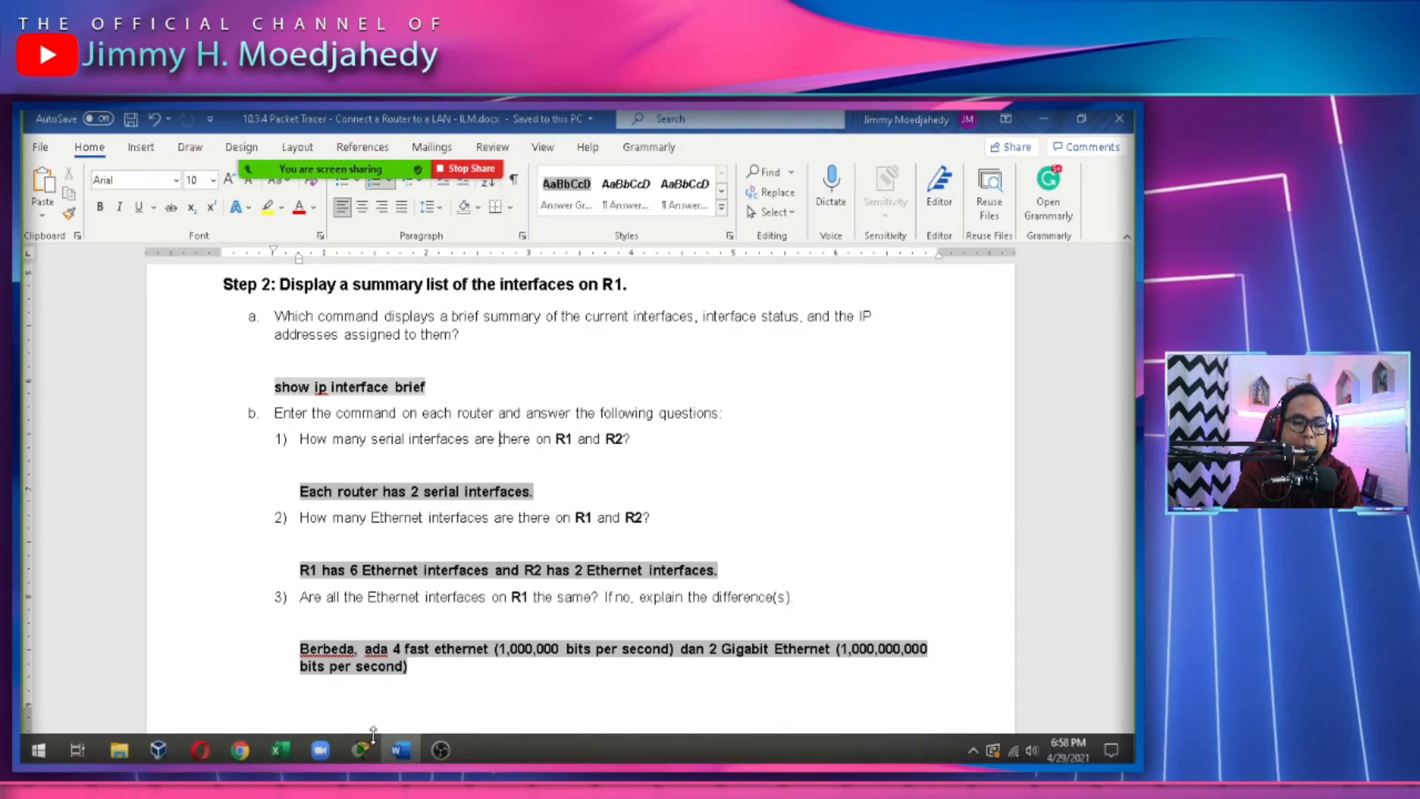
{"action": "mouse_move", "coordinate": [360, 750]}
{"action": "left_click", "coordinate": [345, 614]}
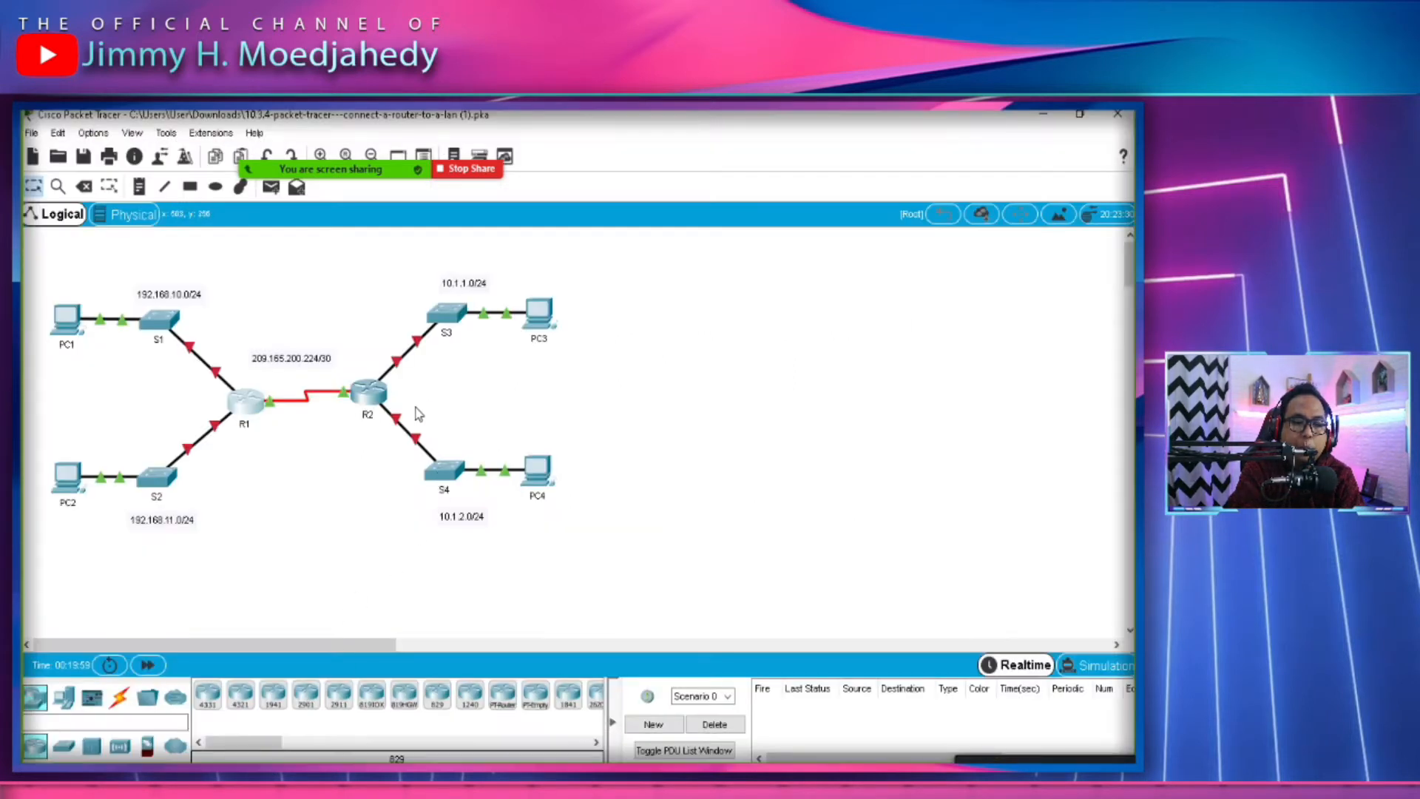
{"action": "left_click", "coordinate": [377, 392]}
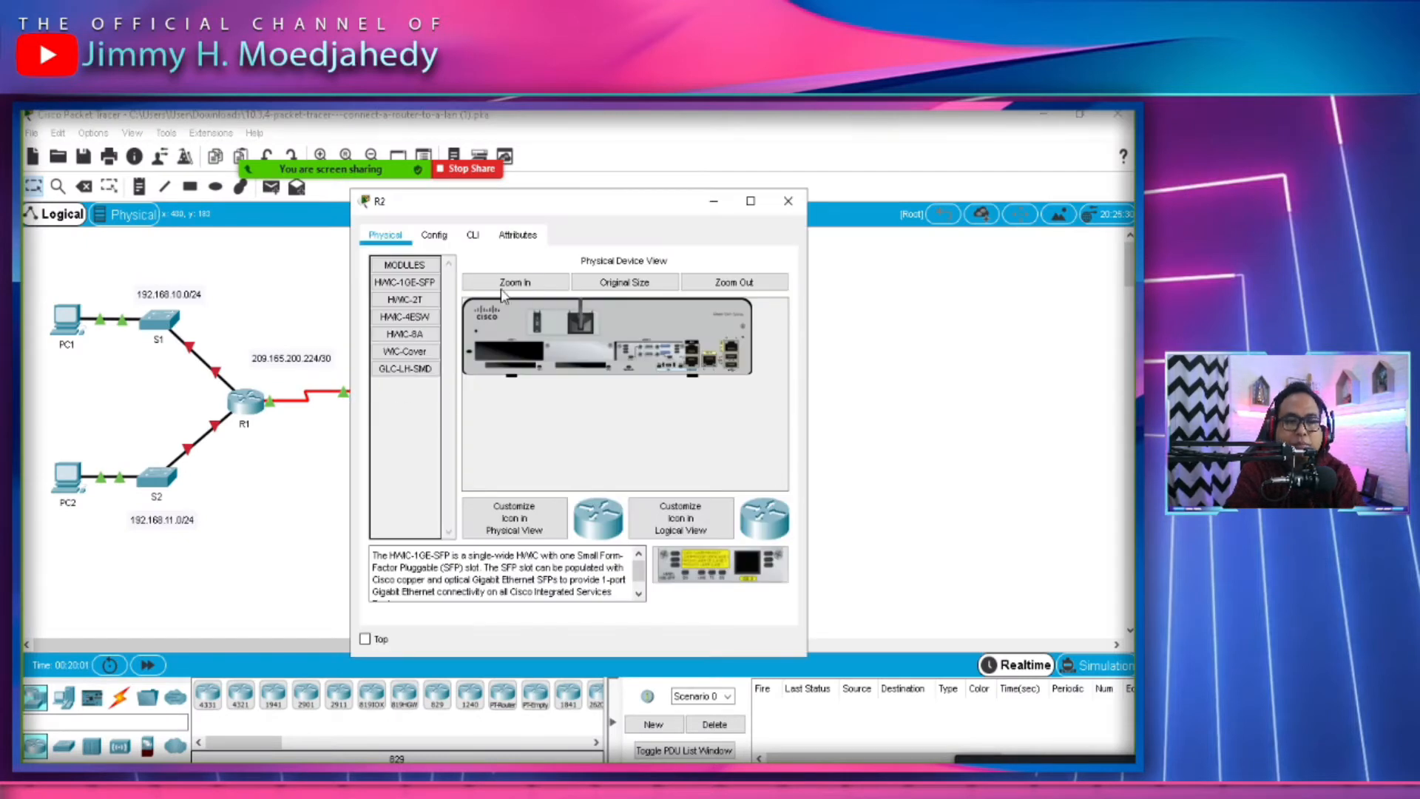
{"action": "left_click", "coordinate": [472, 235]}
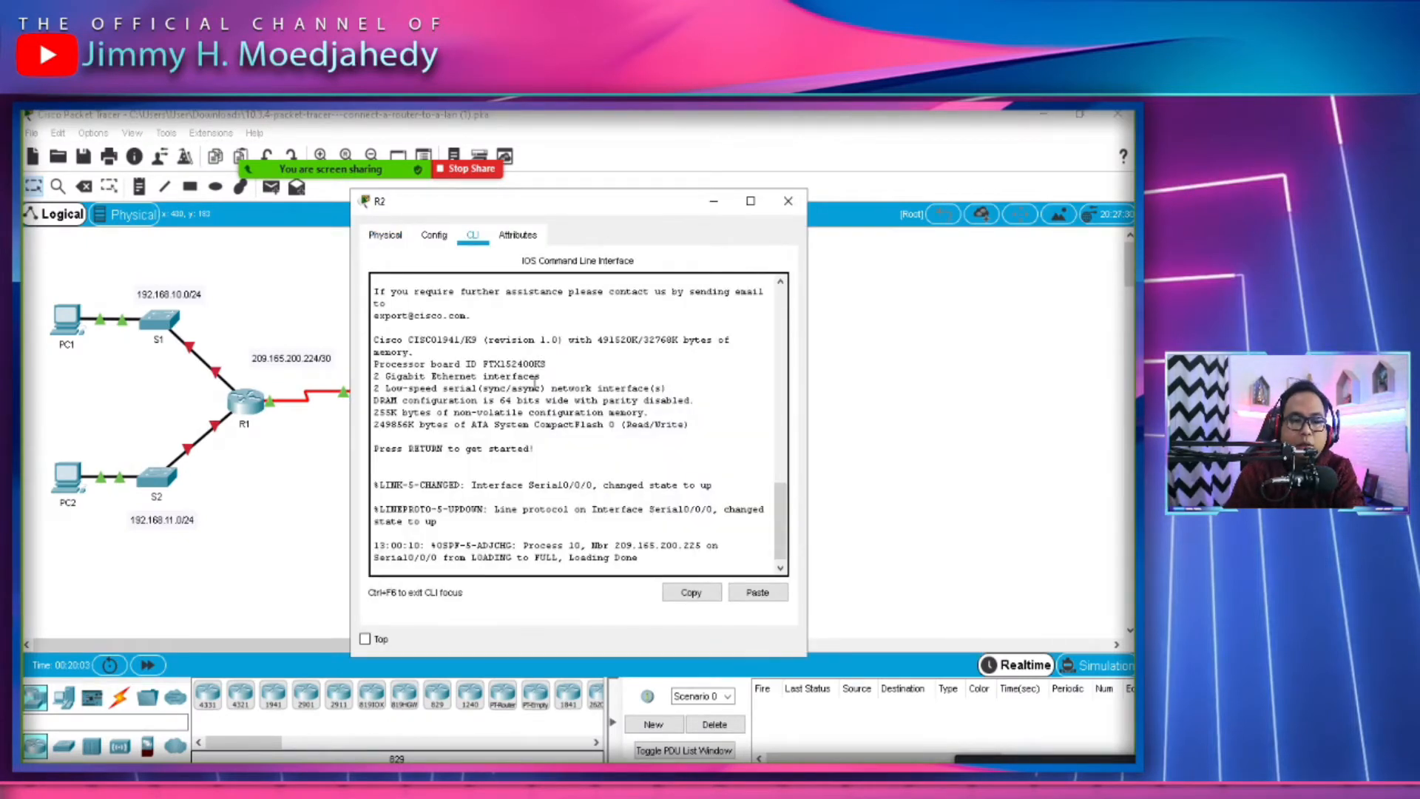
{"action": "left_click", "coordinate": [539, 424]}
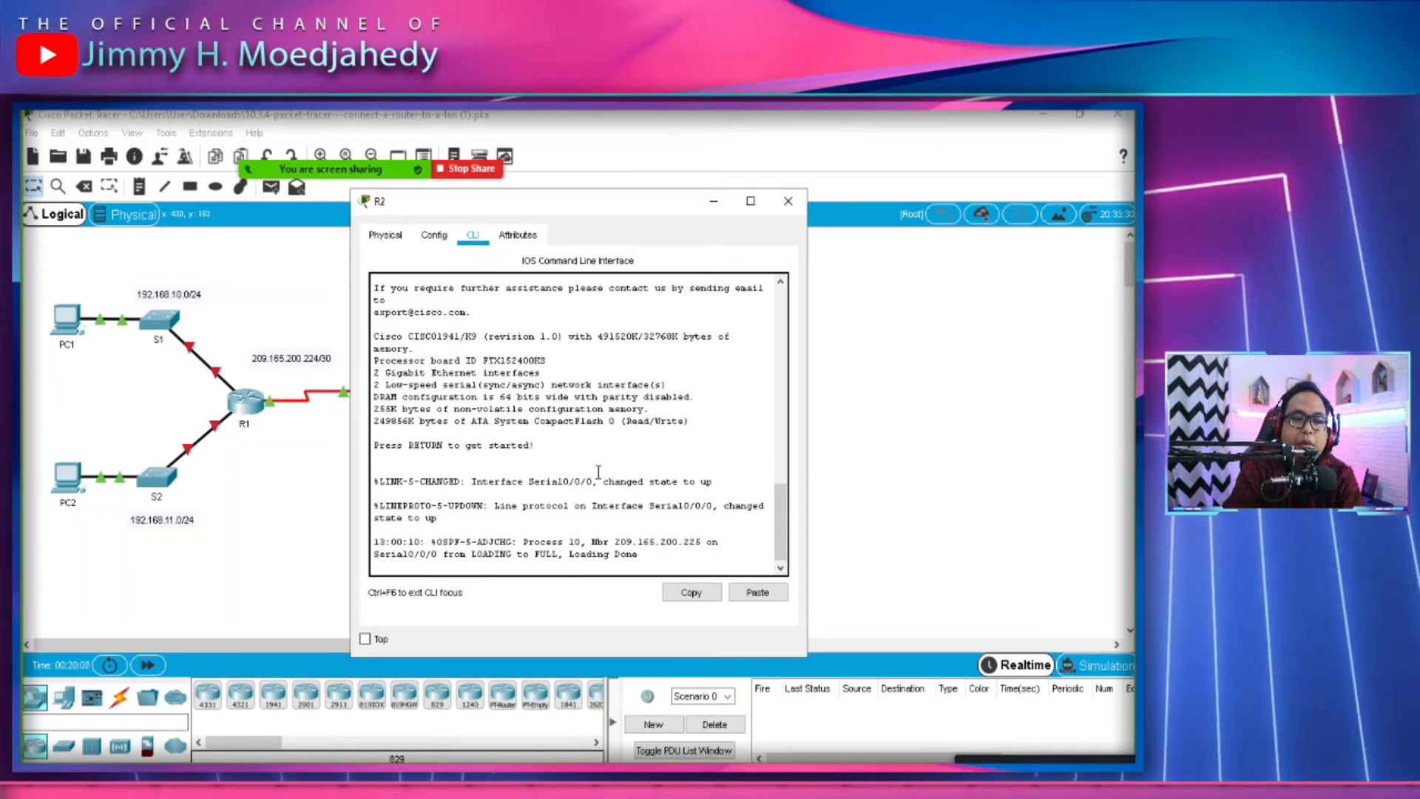
{"action": "scroll", "coordinate": [608, 477], "scroll_direction": "up", "scroll_amount": 10}
{"action": "scroll", "coordinate": [607, 491], "scroll_direction": "down", "scroll_amount": 10}
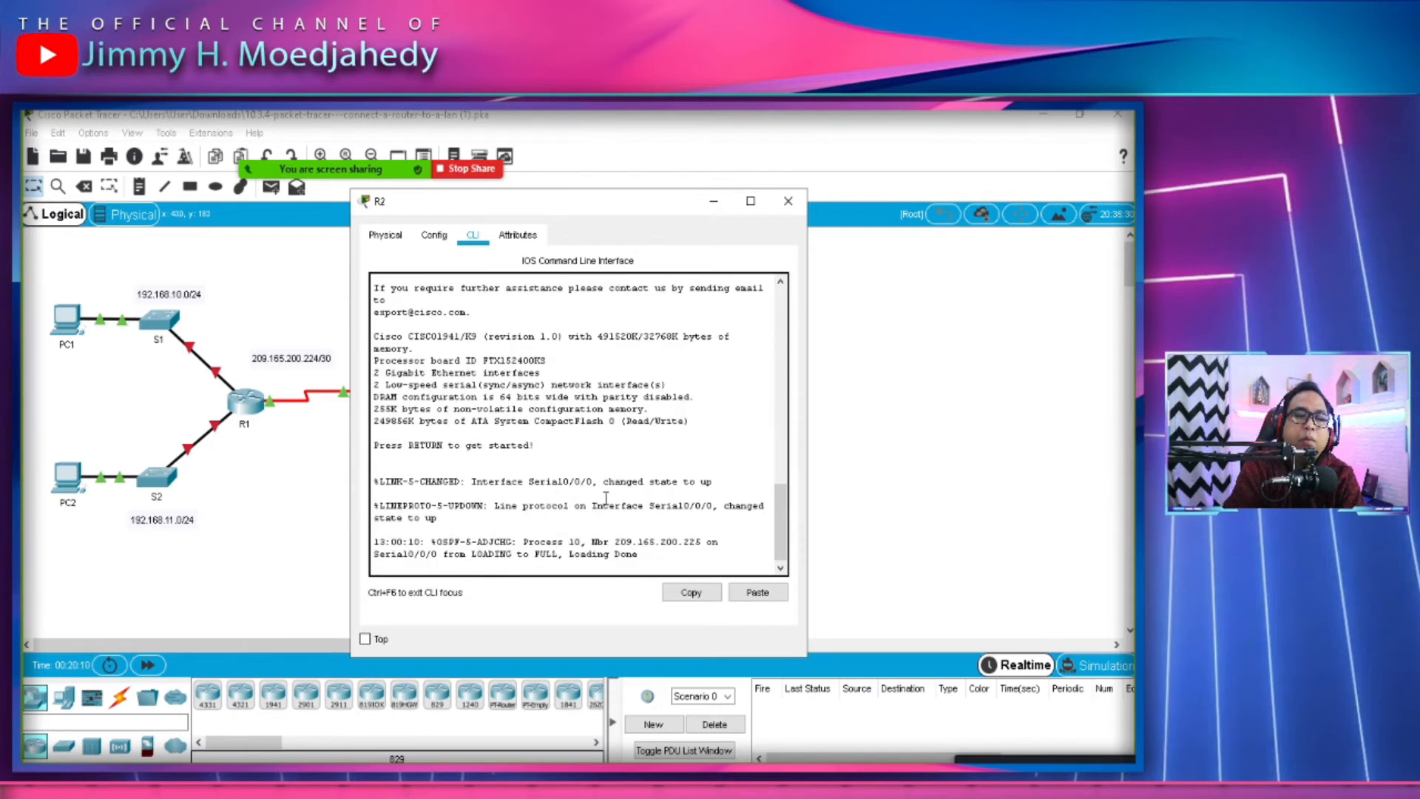
{"action": "scroll", "coordinate": [605, 488], "scroll_direction": "up", "scroll_amount": 6}
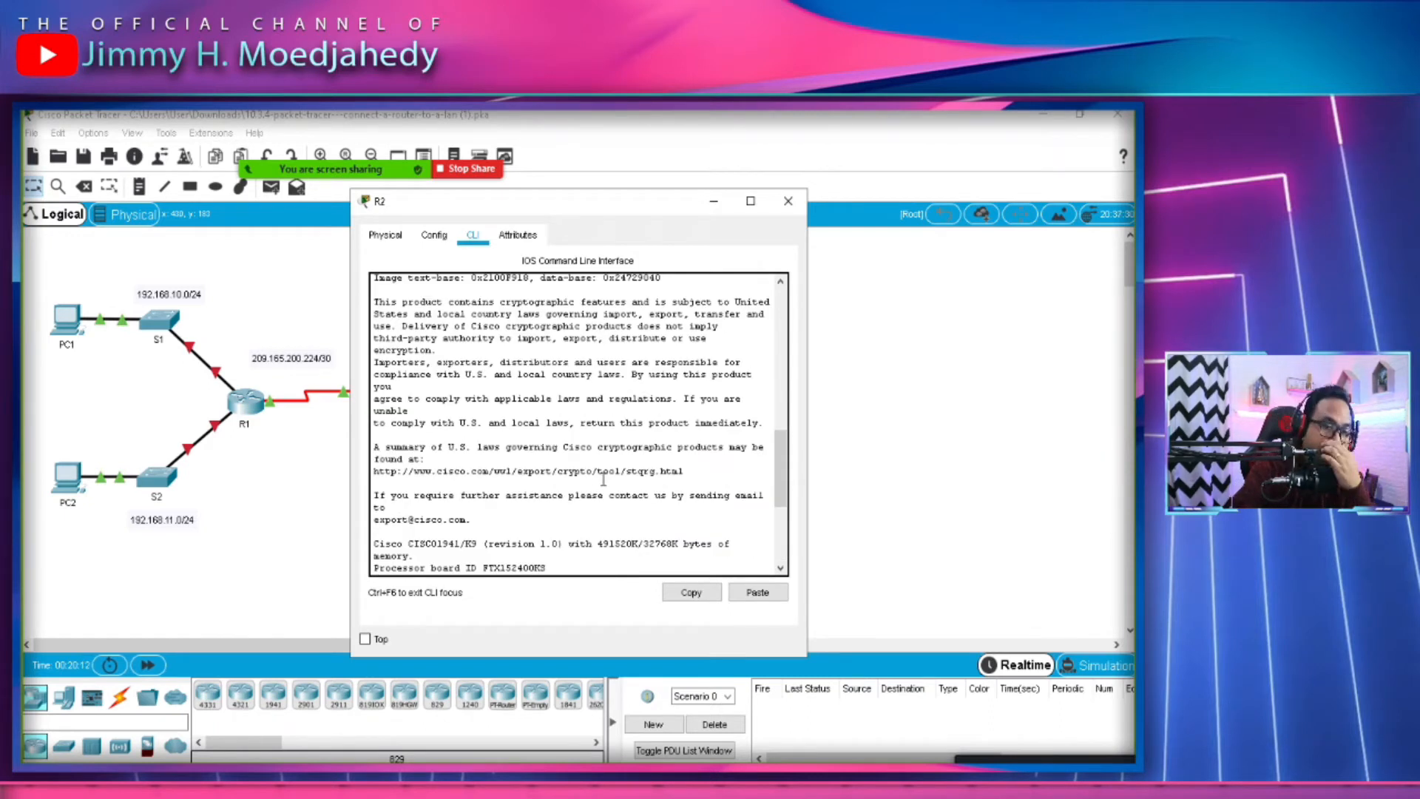
{"action": "scroll", "coordinate": [603, 479], "scroll_direction": "down", "scroll_amount": 6}
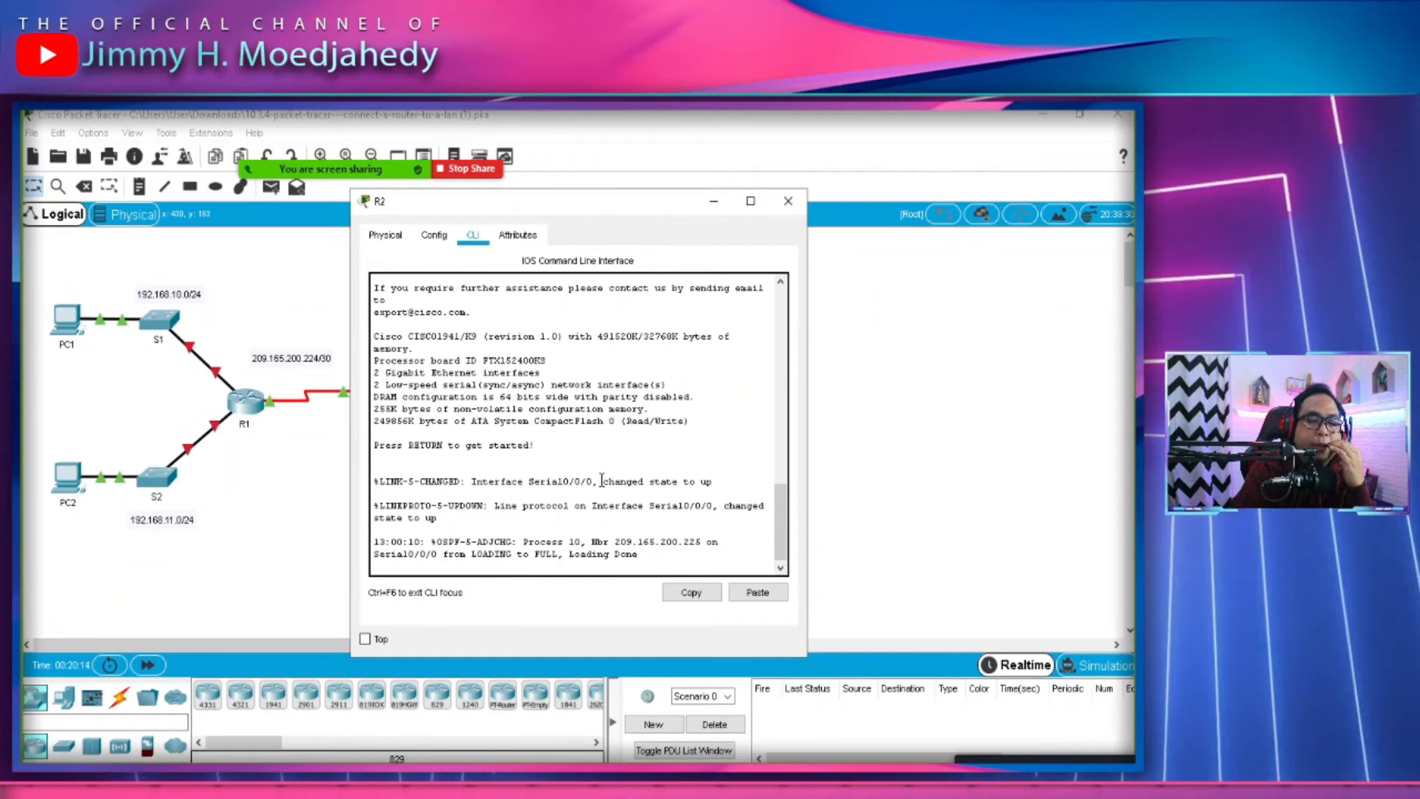
Log in to R2 with the console password and enter privileged EXEC mode using the enable password.
{"action": "key", "text": "Return"}
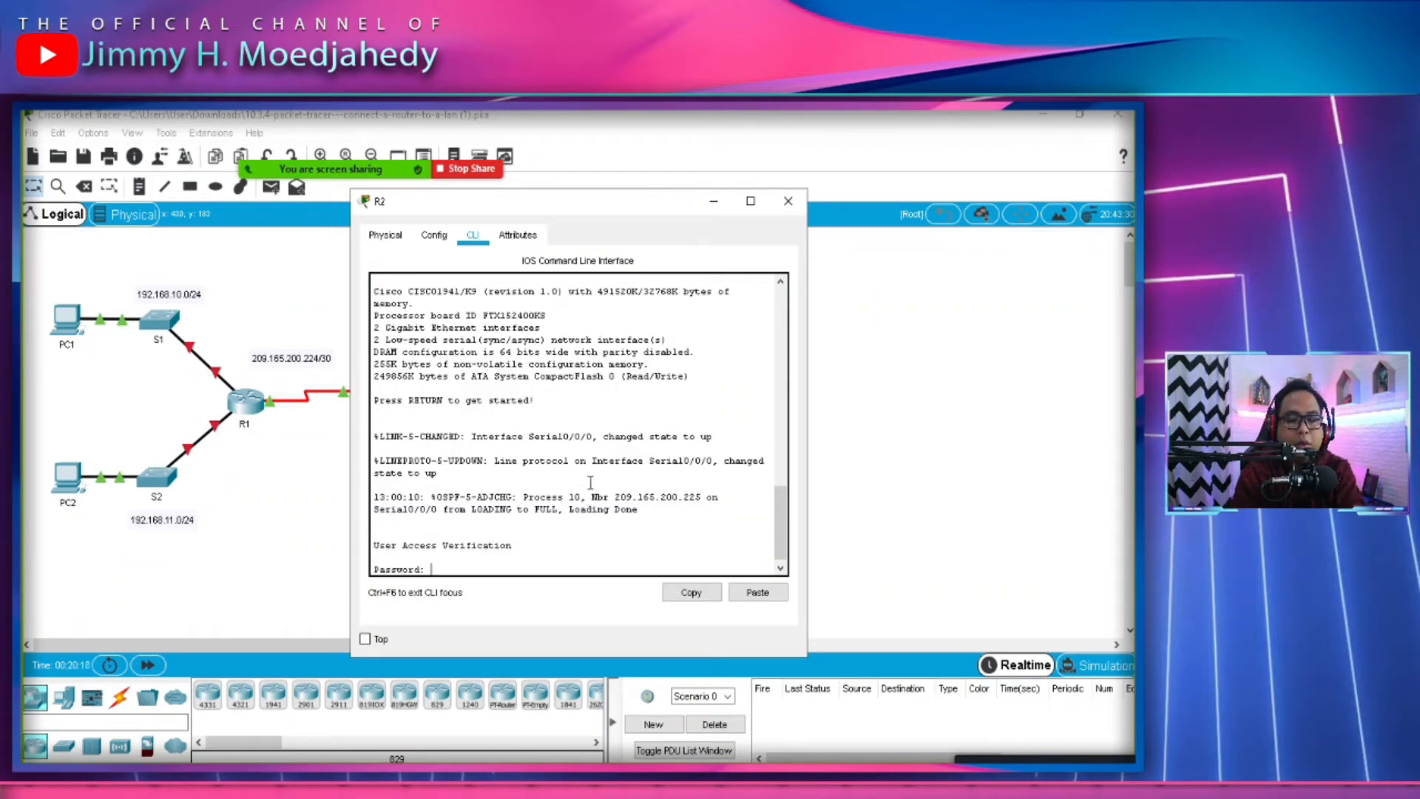
{"action": "key", "text": "Return"}
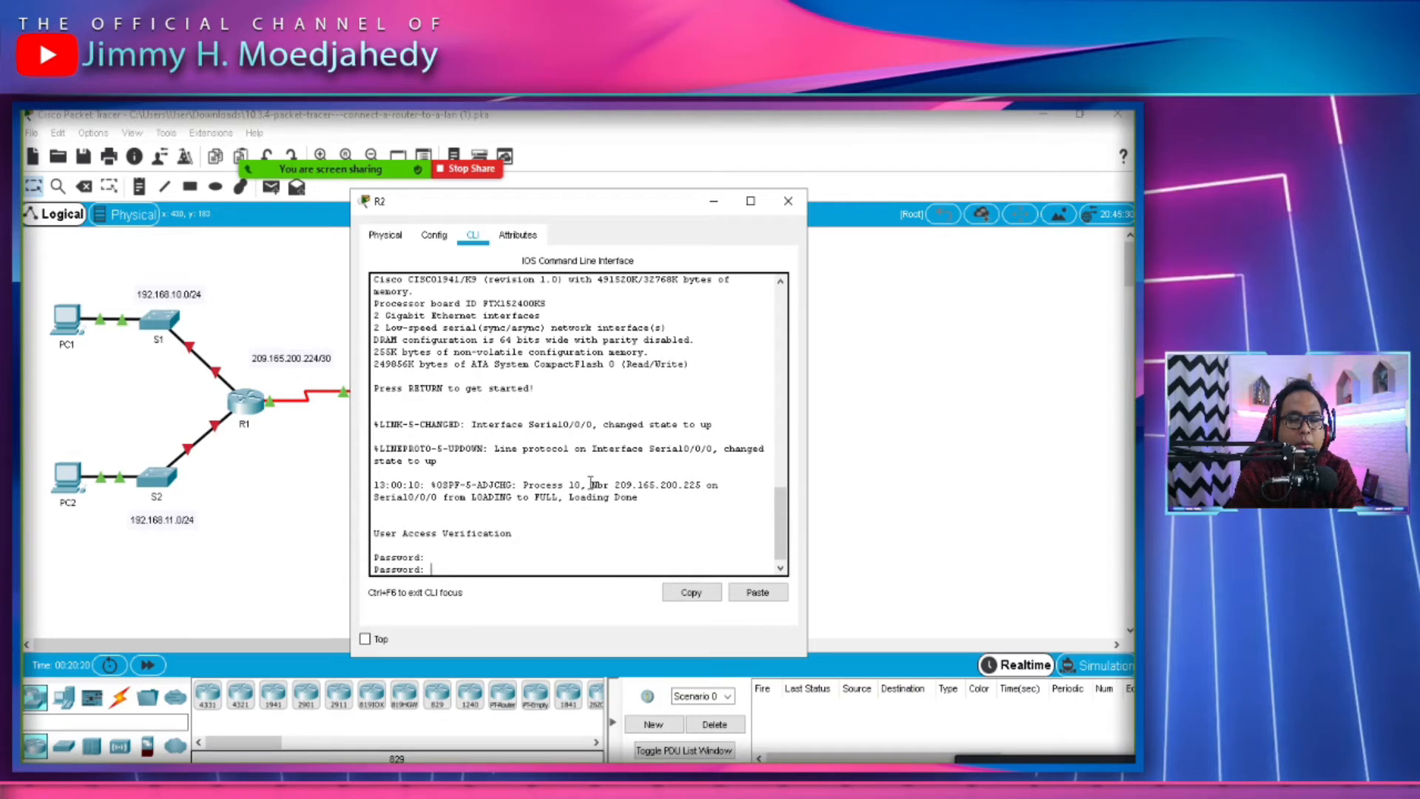
{"action": "key", "text": "Return"}
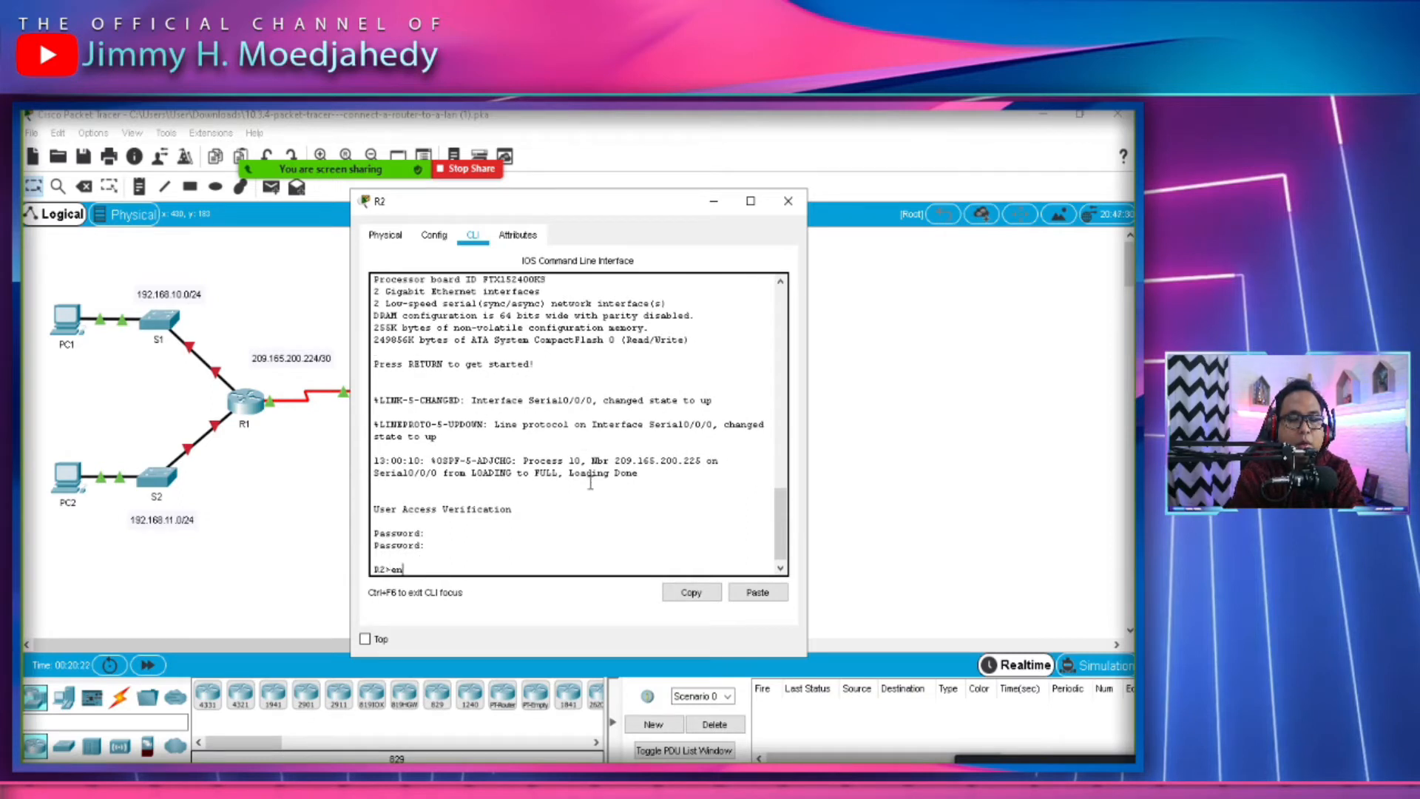
{"action": "type", "text": "ena"}
{"action": "key", "text": "Return"}
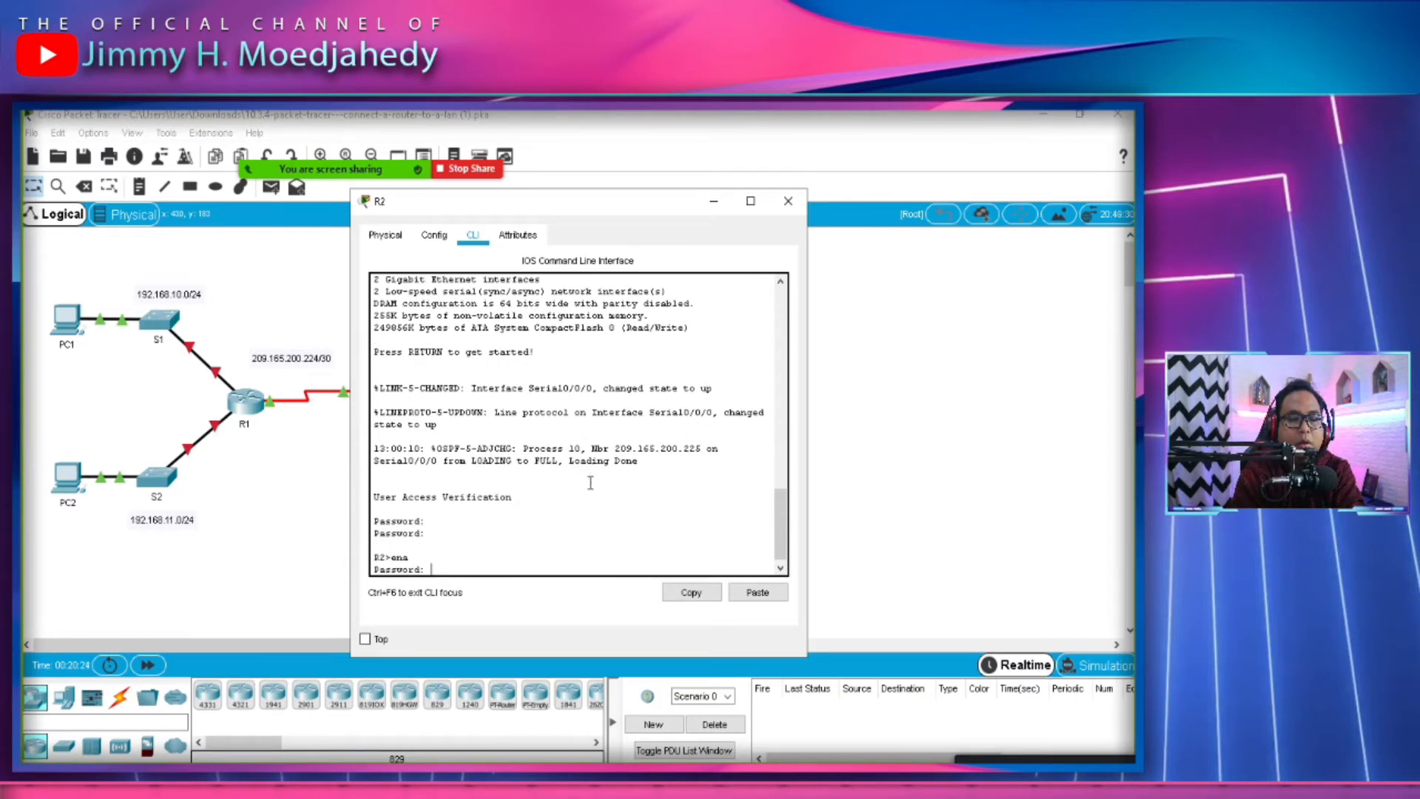
{"action": "key", "text": "Return"}
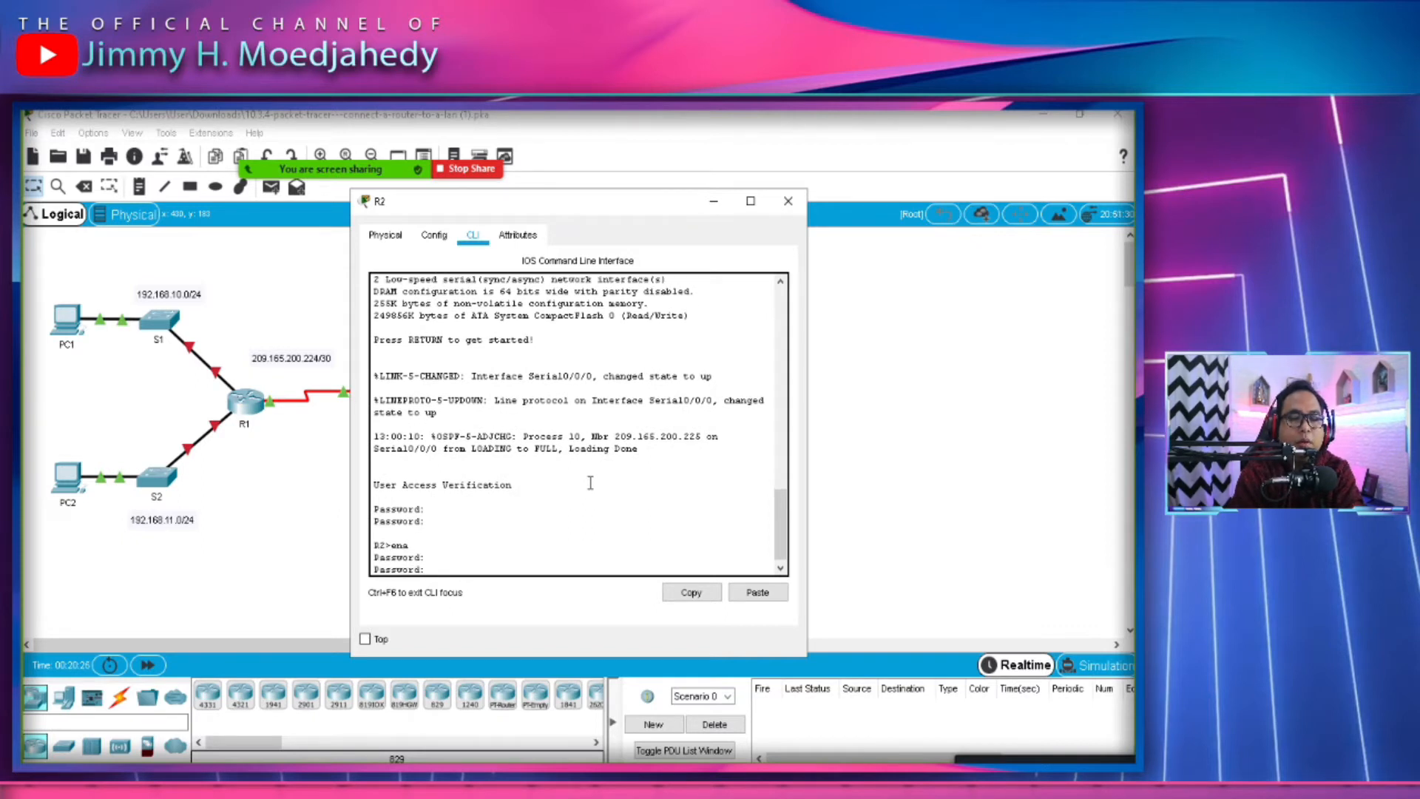
{"action": "key", "text": "Return"}
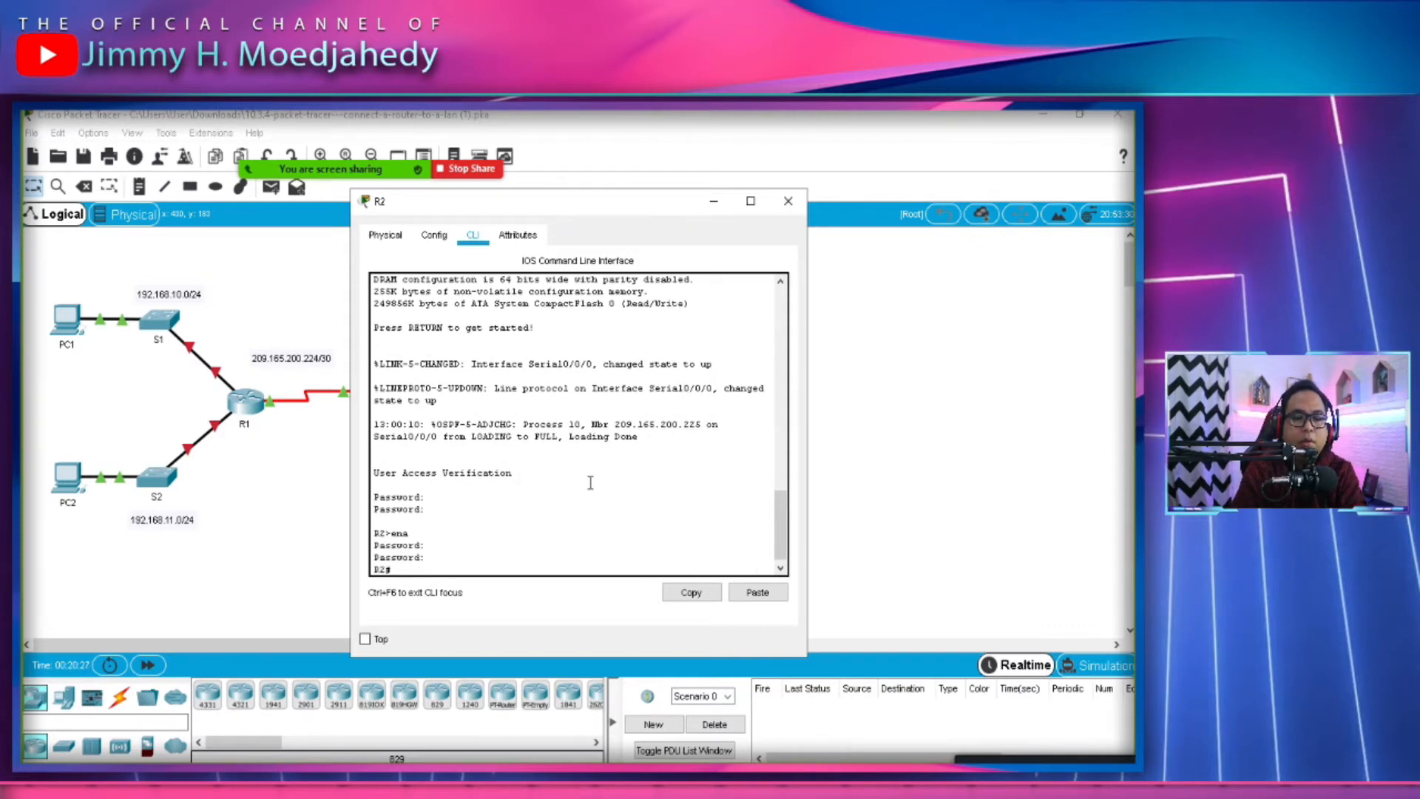
Run show ip interface brief on R2 and highlight the Serial0/0/0 and Serial0/0/1 entries in the output.
{"action": "type", "text": "show ip"}
{"action": "key", "text": "Tab"}
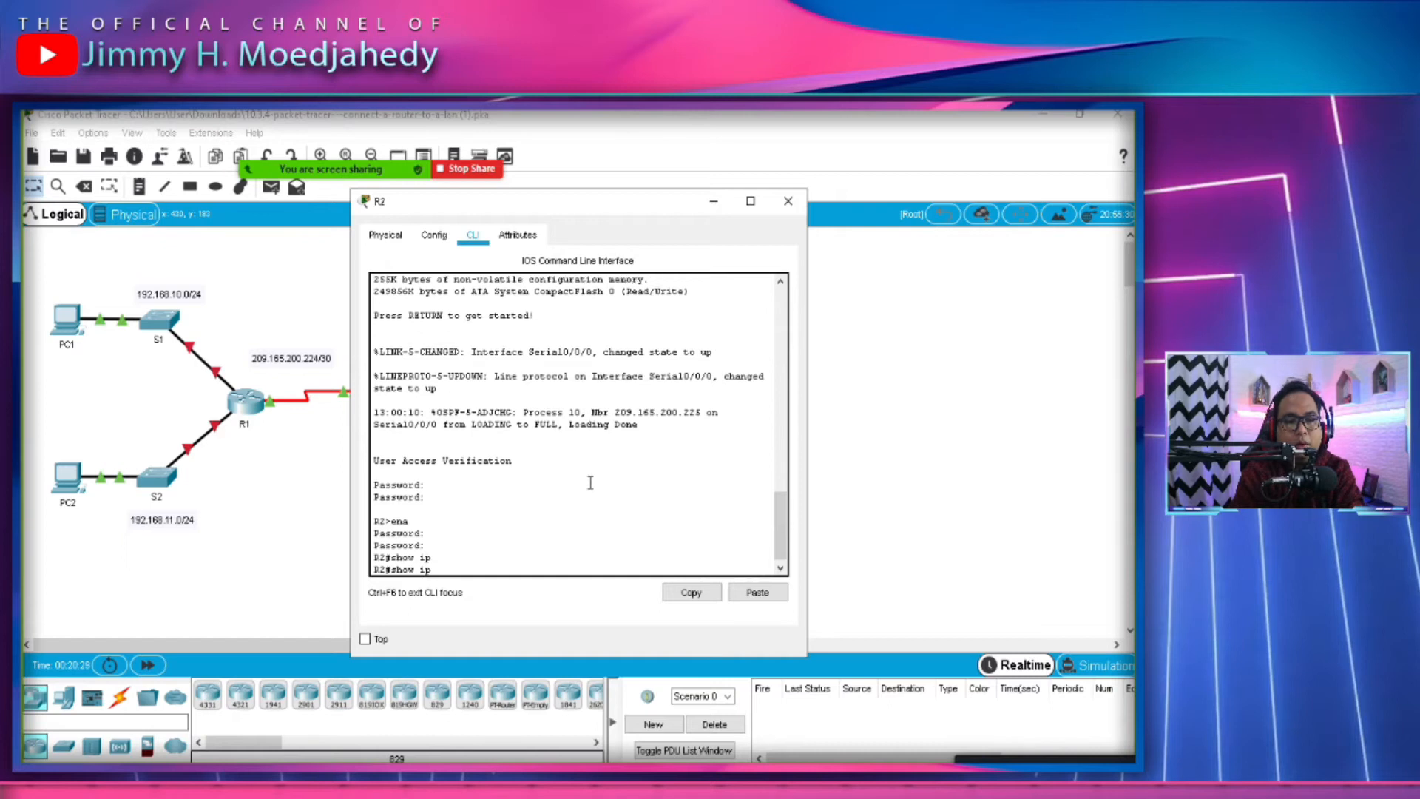
{"action": "type", "text": "in"}
{"action": "key", "text": "Tab"}
{"action": "type", "text": "terface br"}
{"action": "key", "text": "Tab"}
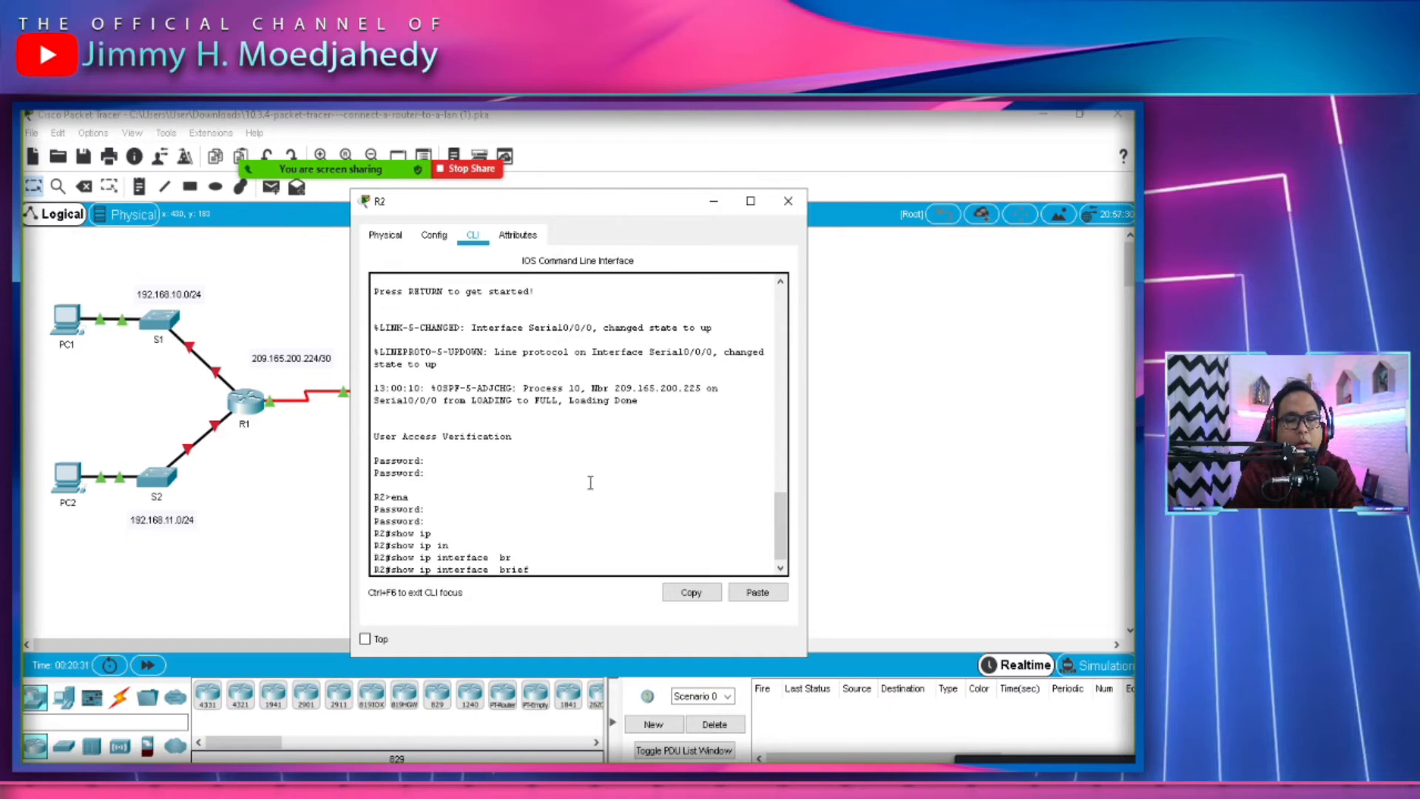
{"action": "key", "text": "Return"}
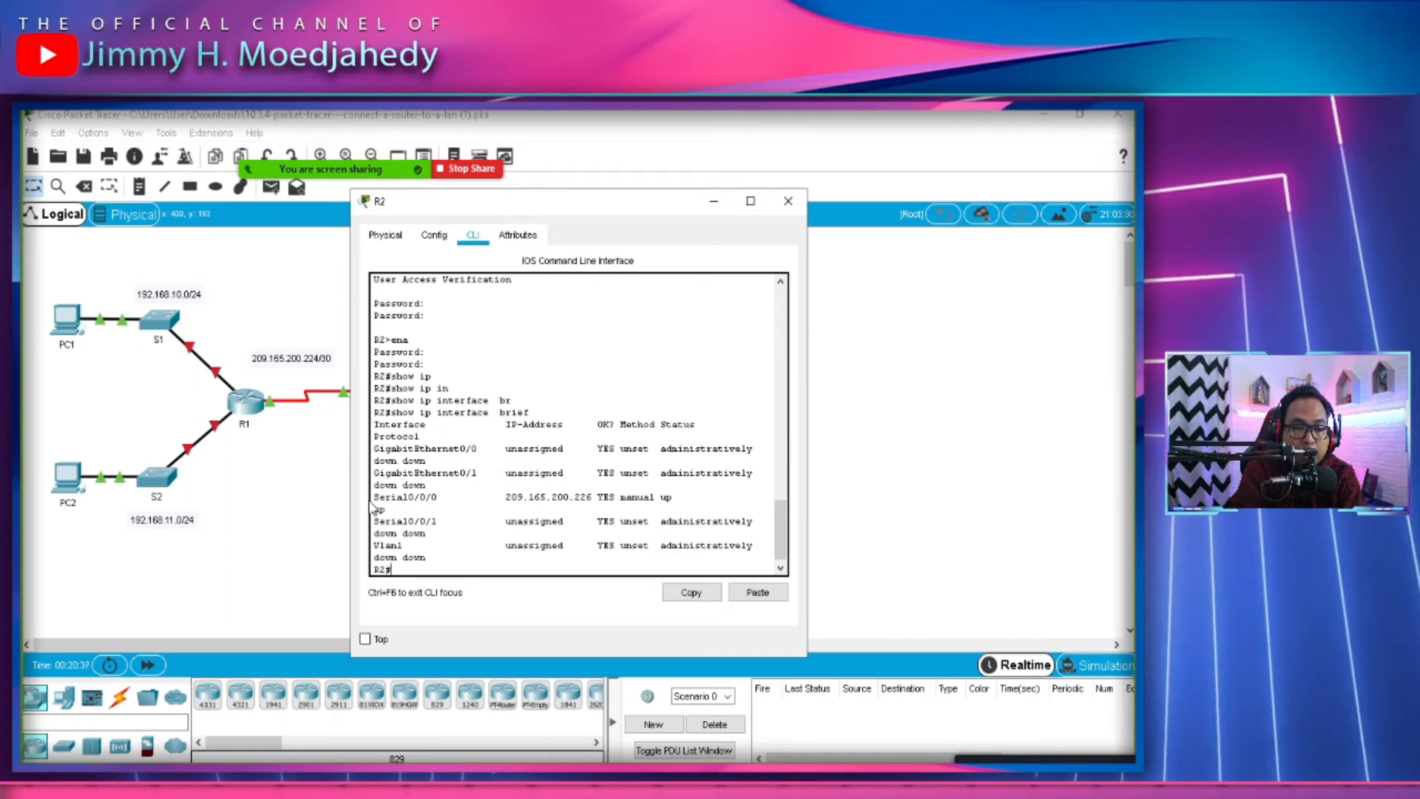
{"action": "left_click_drag", "start_coordinate": [373, 496], "coordinate": [437, 521]}
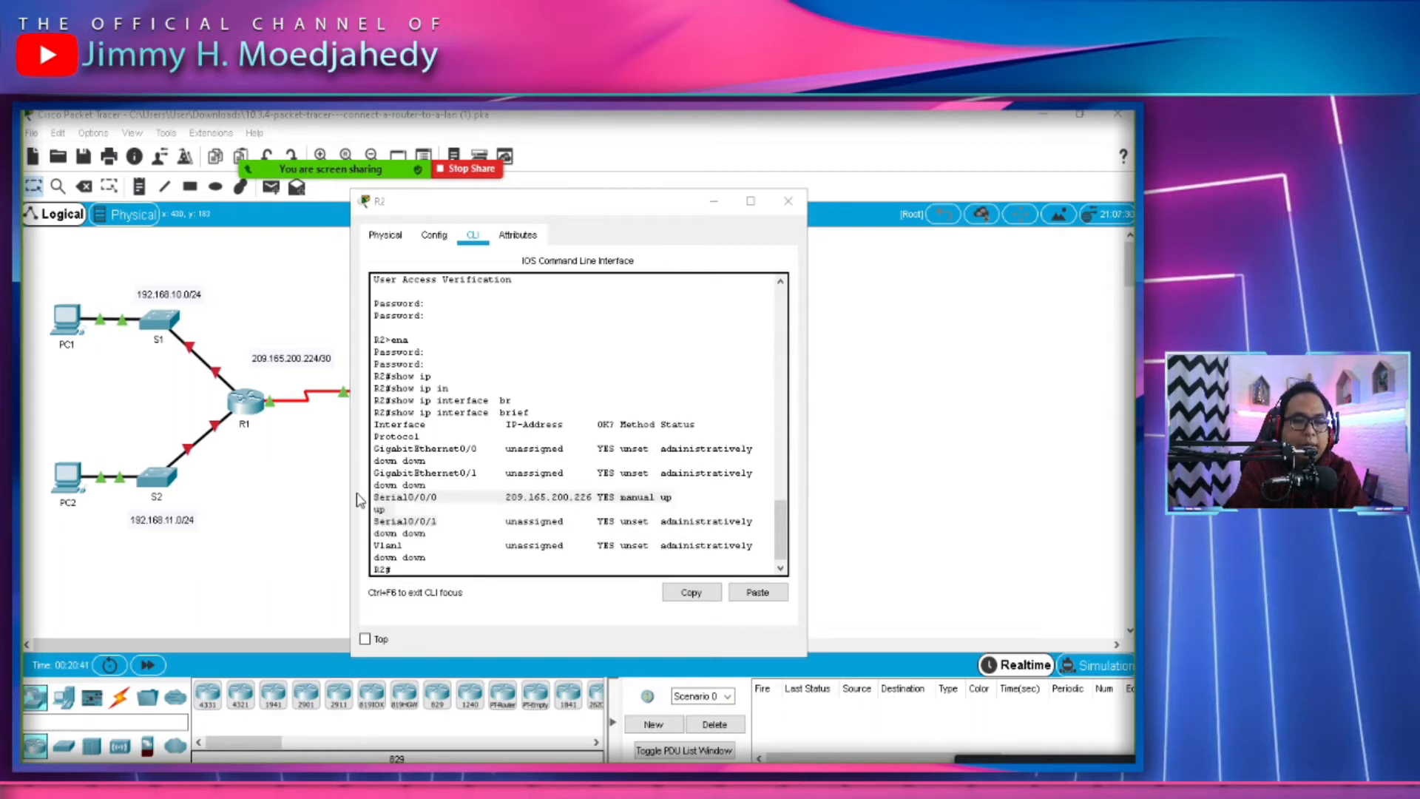
Return to Word and review the serial interface answer and the question on Ethernet interfaces on R1 and R2.
{"action": "key", "text": "alt+Tab"}
{"action": "key", "text": "alt+Tab"}
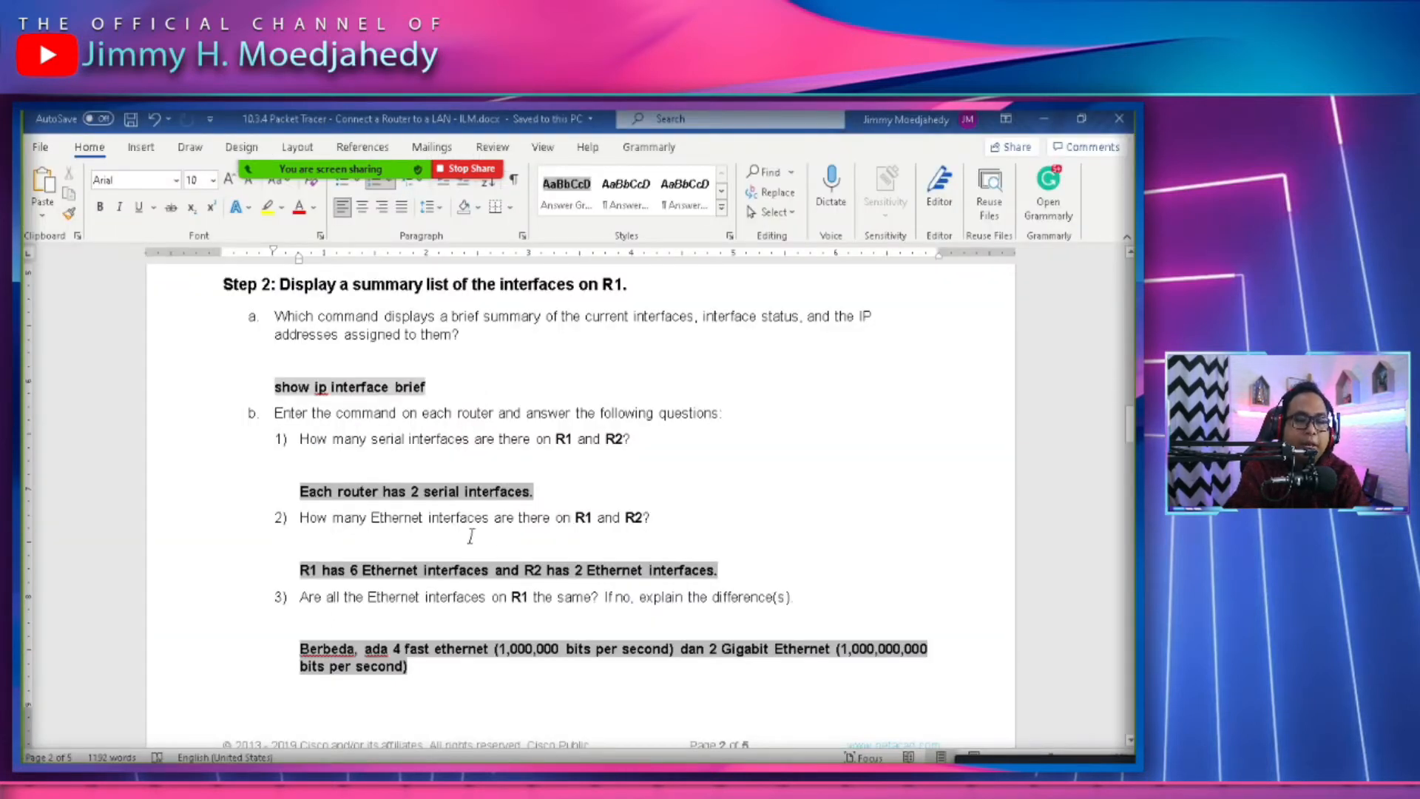
{"action": "double_click", "coordinate": [444, 493]}
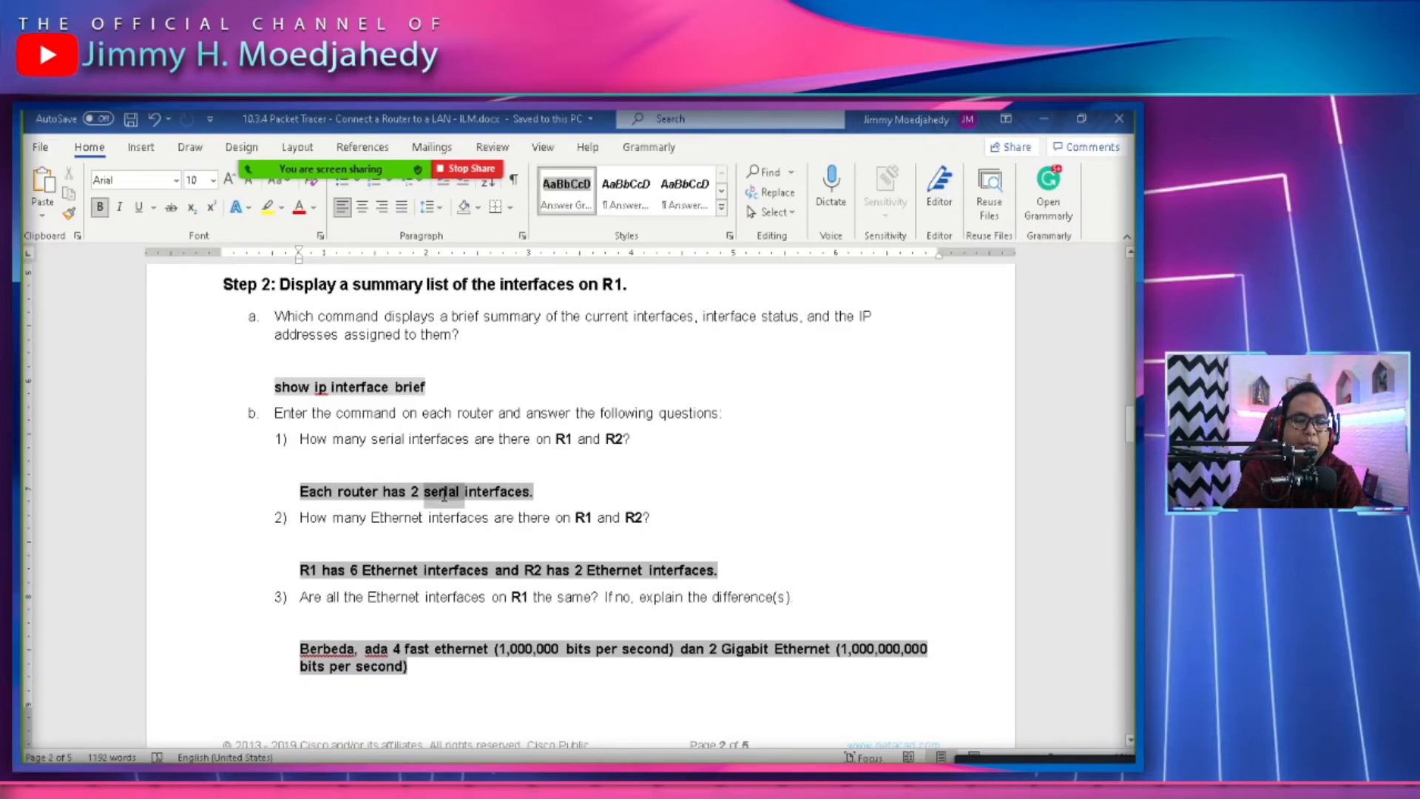
{"action": "left_click", "coordinate": [498, 569]}
{"action": "scroll", "coordinate": [560, 631], "scroll_direction": "down", "scroll_amount": 1}
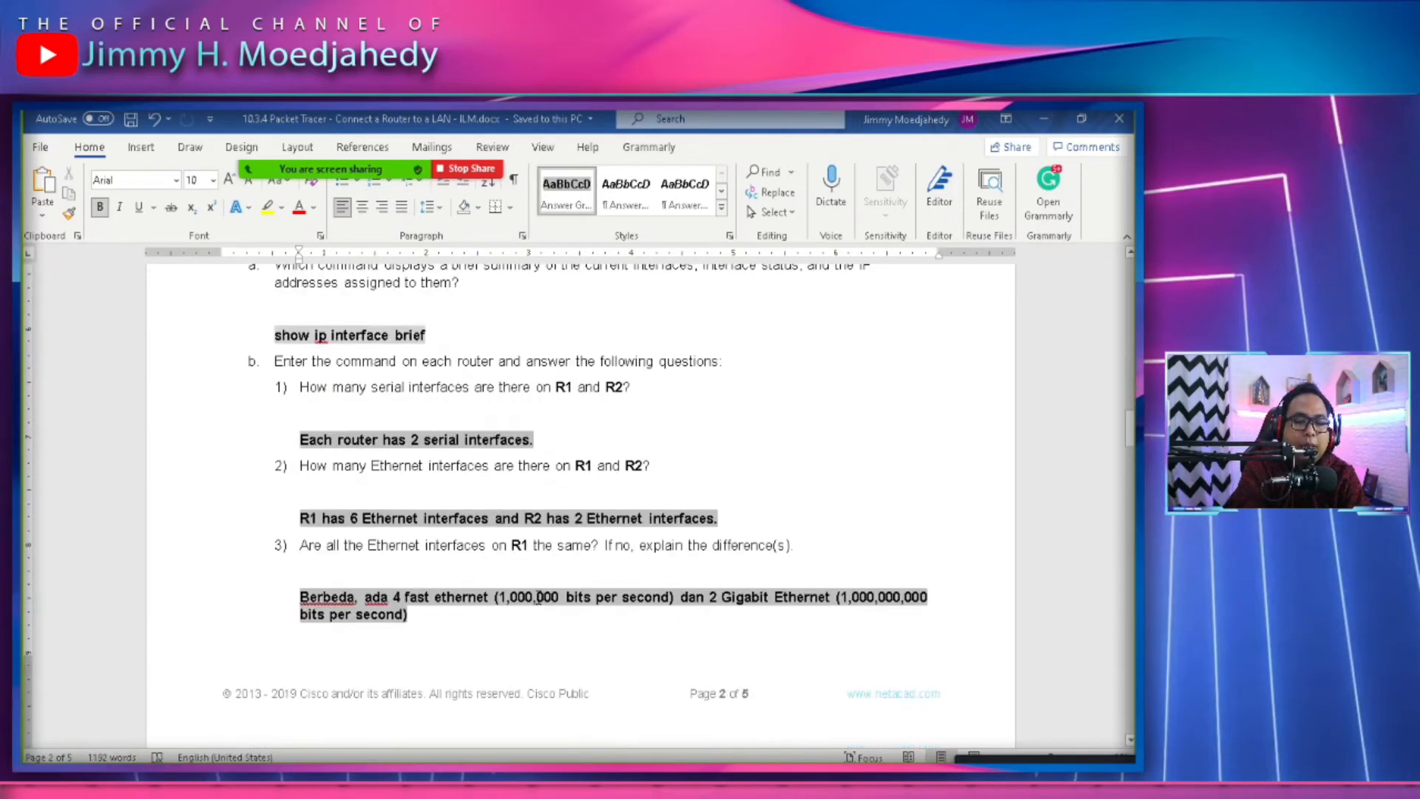
{"action": "double_click", "coordinate": [448, 465]}
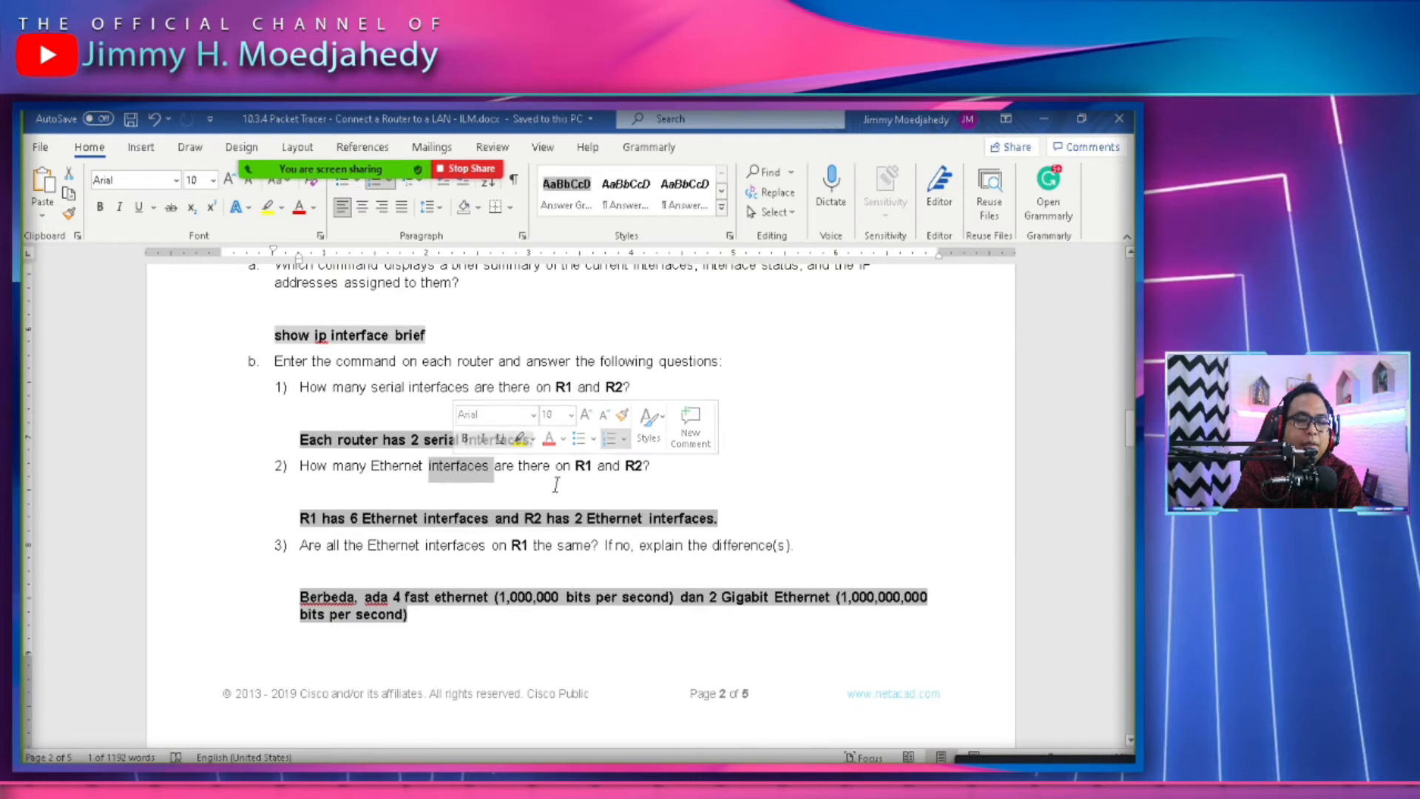
{"action": "double_click", "coordinate": [584, 465]}
{"action": "left_click", "coordinate": [584, 465]}
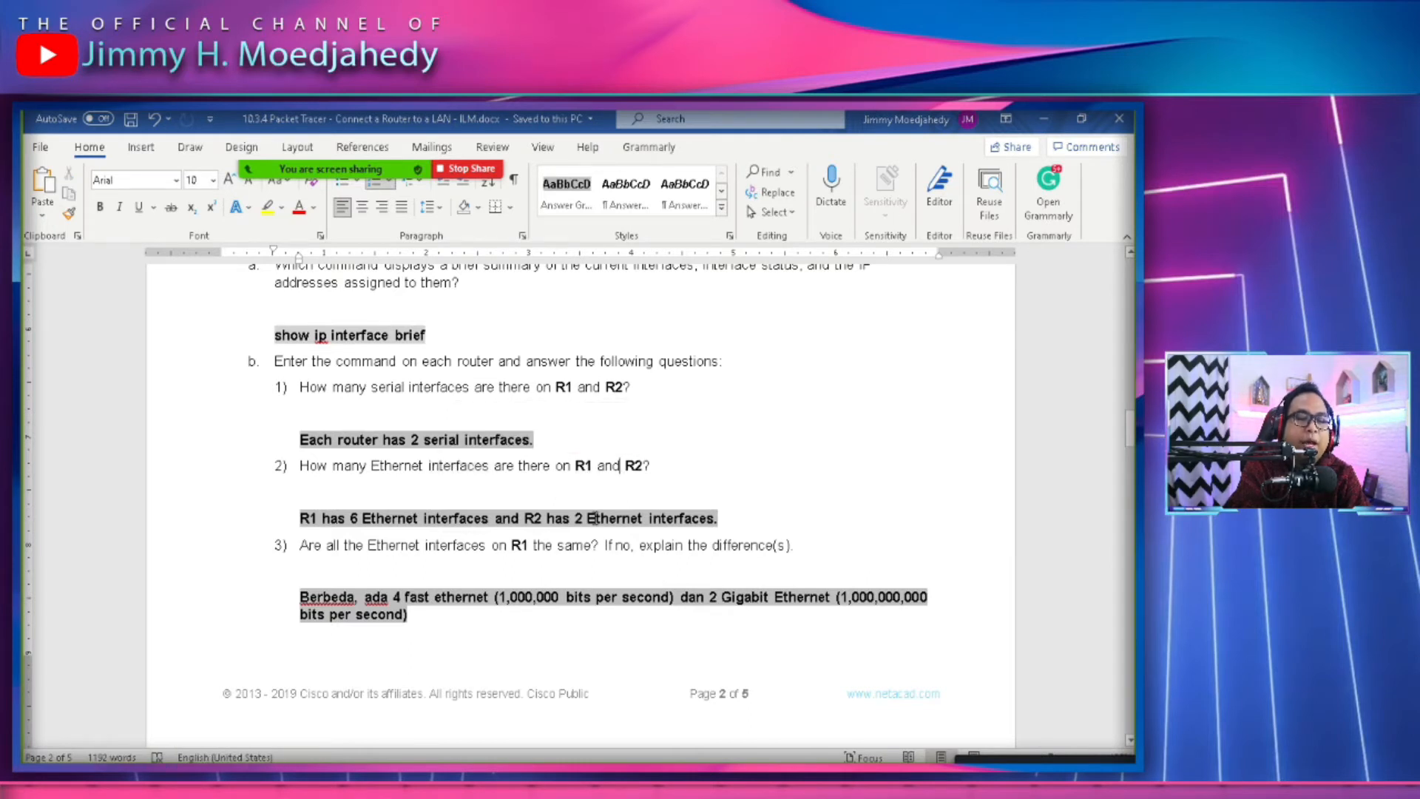
Switch to R2's command line and highlight the GigabitEthernet0/0 and GigabitEthernet0/1 entries in its interface summary.
{"action": "key", "text": "alt+Tab"}
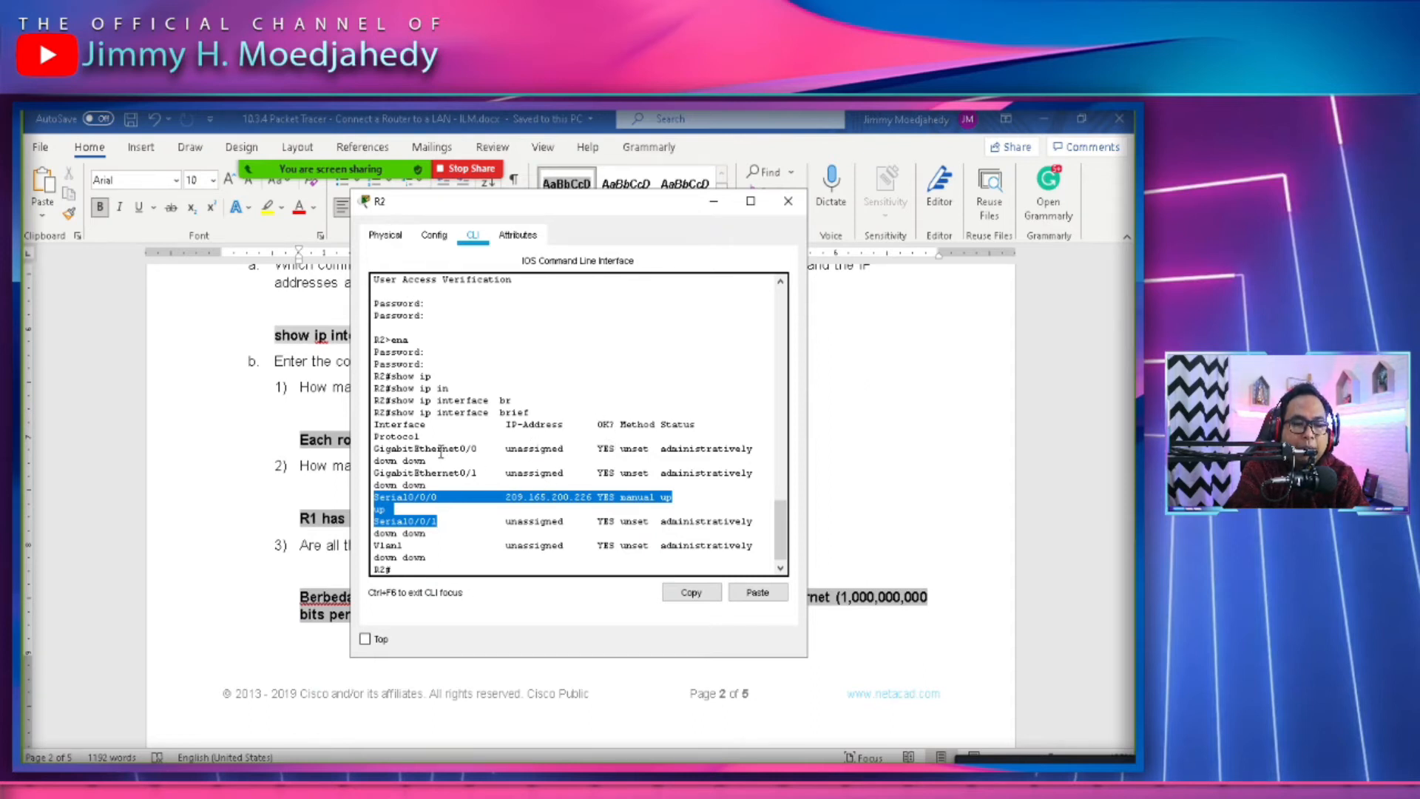
{"action": "double_click", "coordinate": [441, 449]}
{"action": "double_click", "coordinate": [437, 473]}
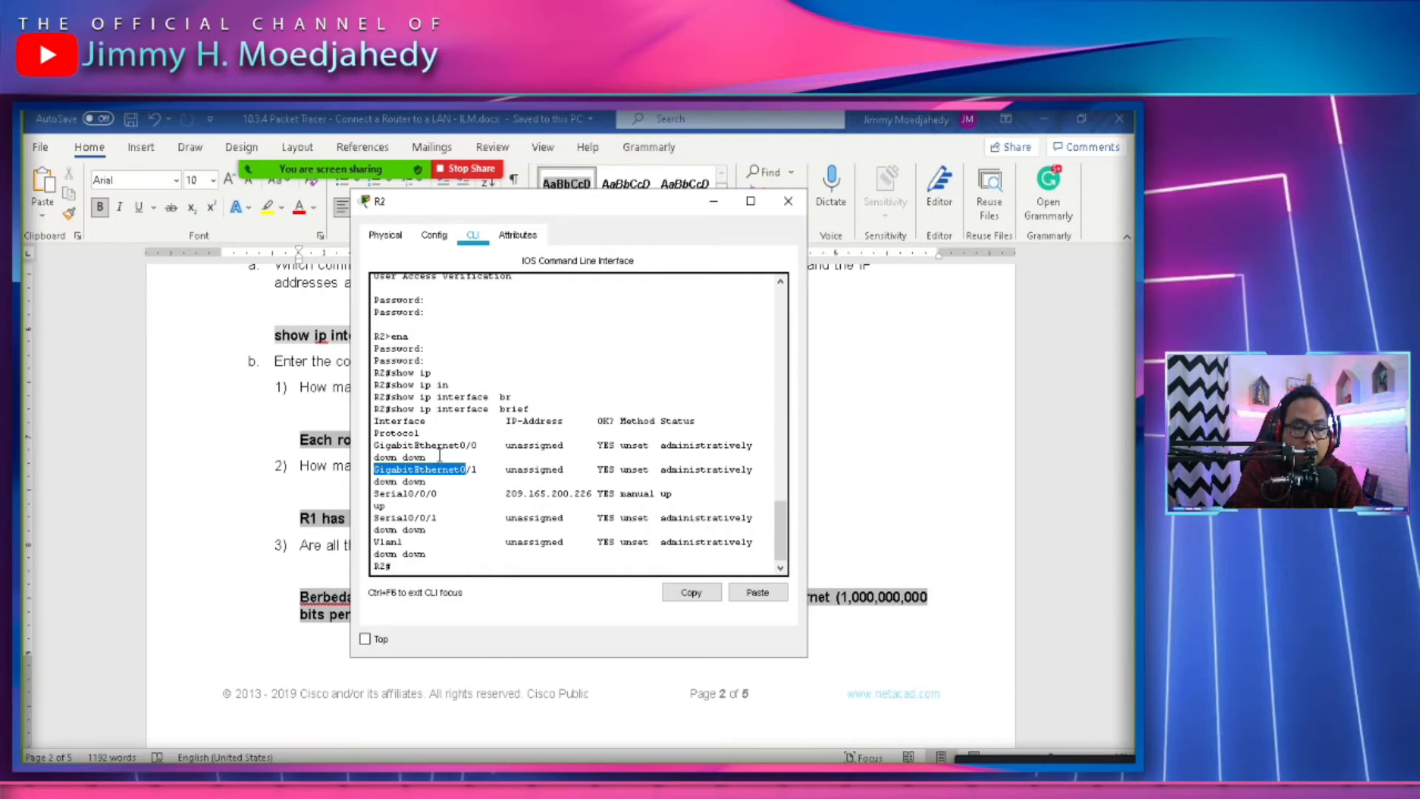
{"action": "left_click_drag", "start_coordinate": [495, 214], "coordinate": [454, 226]}
{"action": "left_click", "coordinate": [412, 477]}
{"action": "double_click", "coordinate": [366, 455]}
{"action": "double_click", "coordinate": [369, 466]}
{"action": "left_click", "coordinate": [374, 475]}
Switch to R1's command line and highlight the GigabitEthernet and FastEthernet entries in its interface summary.
{"action": "key", "text": "alt+Tab"}
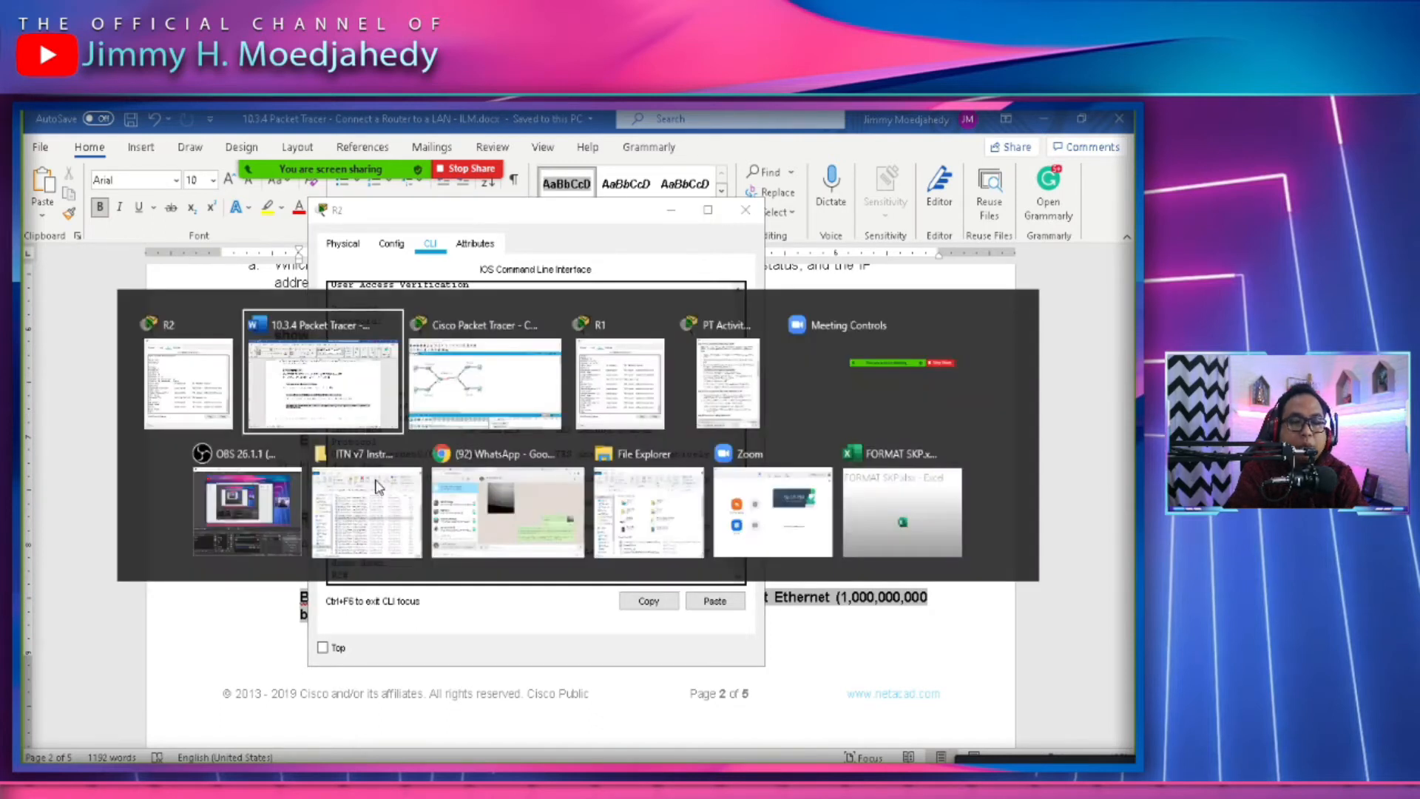
{"action": "left_click", "coordinate": [636, 400]}
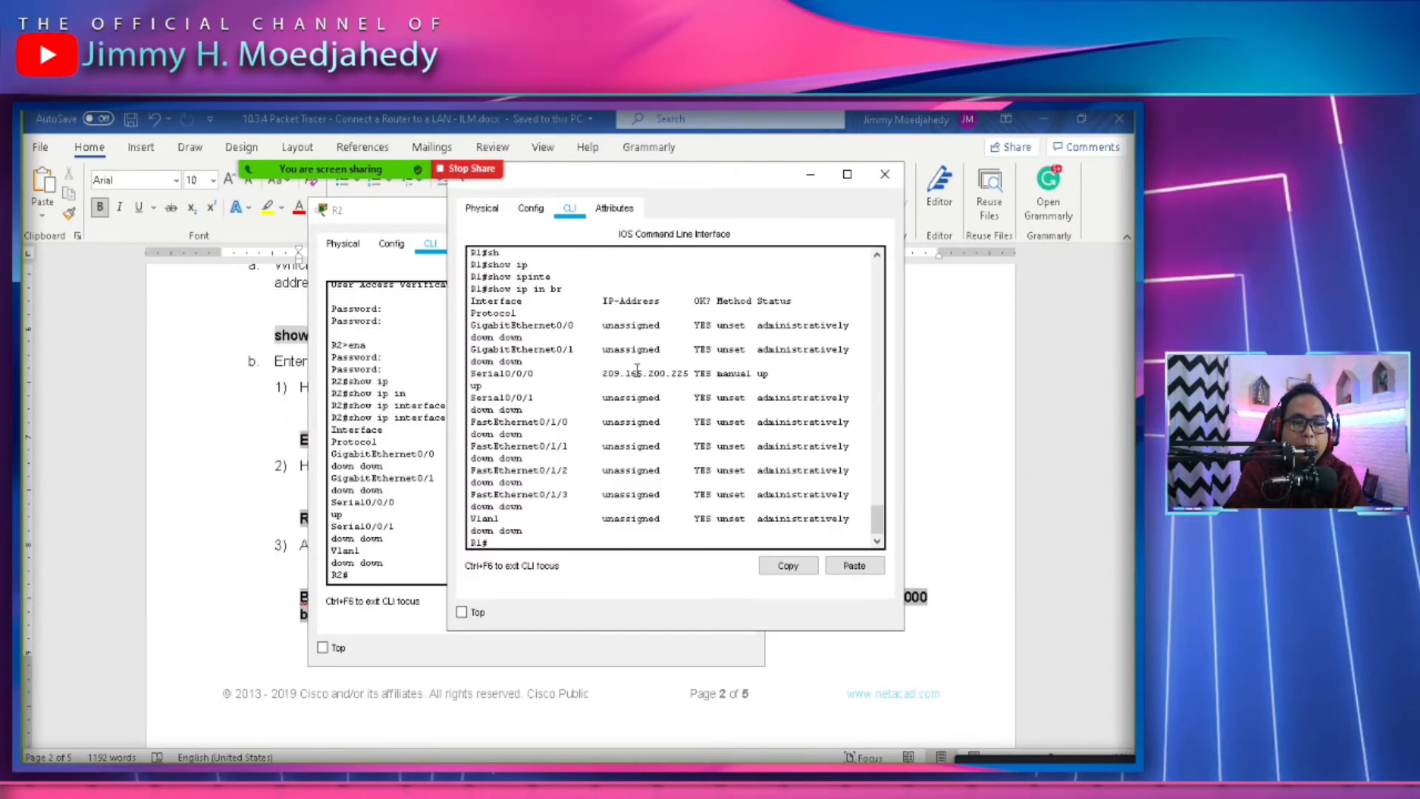
{"action": "triple_click", "coordinate": [522, 329]}
{"action": "triple_click", "coordinate": [522, 360]}
{"action": "double_click", "coordinate": [512, 421]}
{"action": "double_click", "coordinate": [503, 446]}
{"action": "double_click", "coordinate": [504, 459]}
{"action": "double_click", "coordinate": [506, 485]}
{"action": "triple_click", "coordinate": [507, 485]}
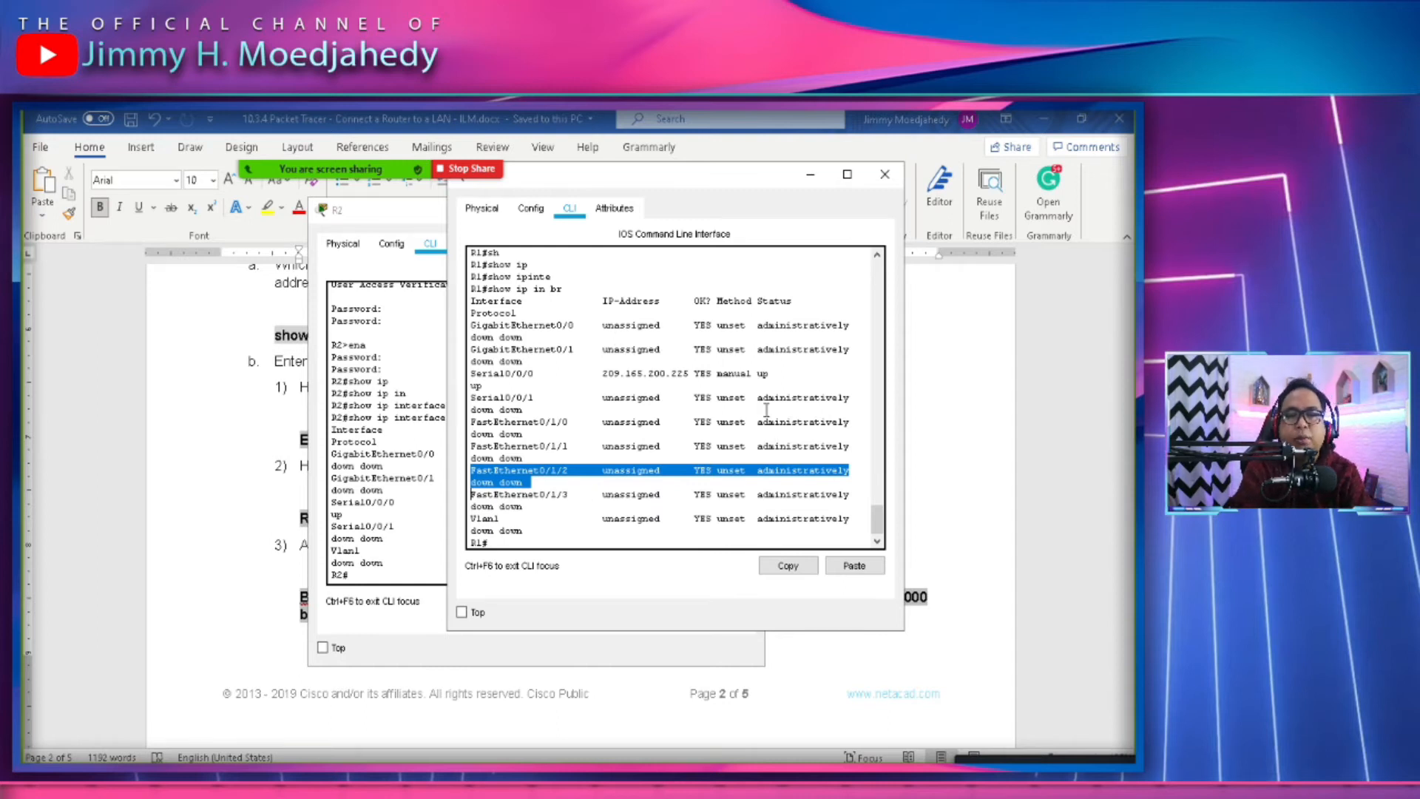
Read the question in Word on whether R1's Ethernet interfaces are the same, and compare R1's GigabitEthernet and FastEthernet entries.
{"action": "left_click", "coordinate": [267, 435]}
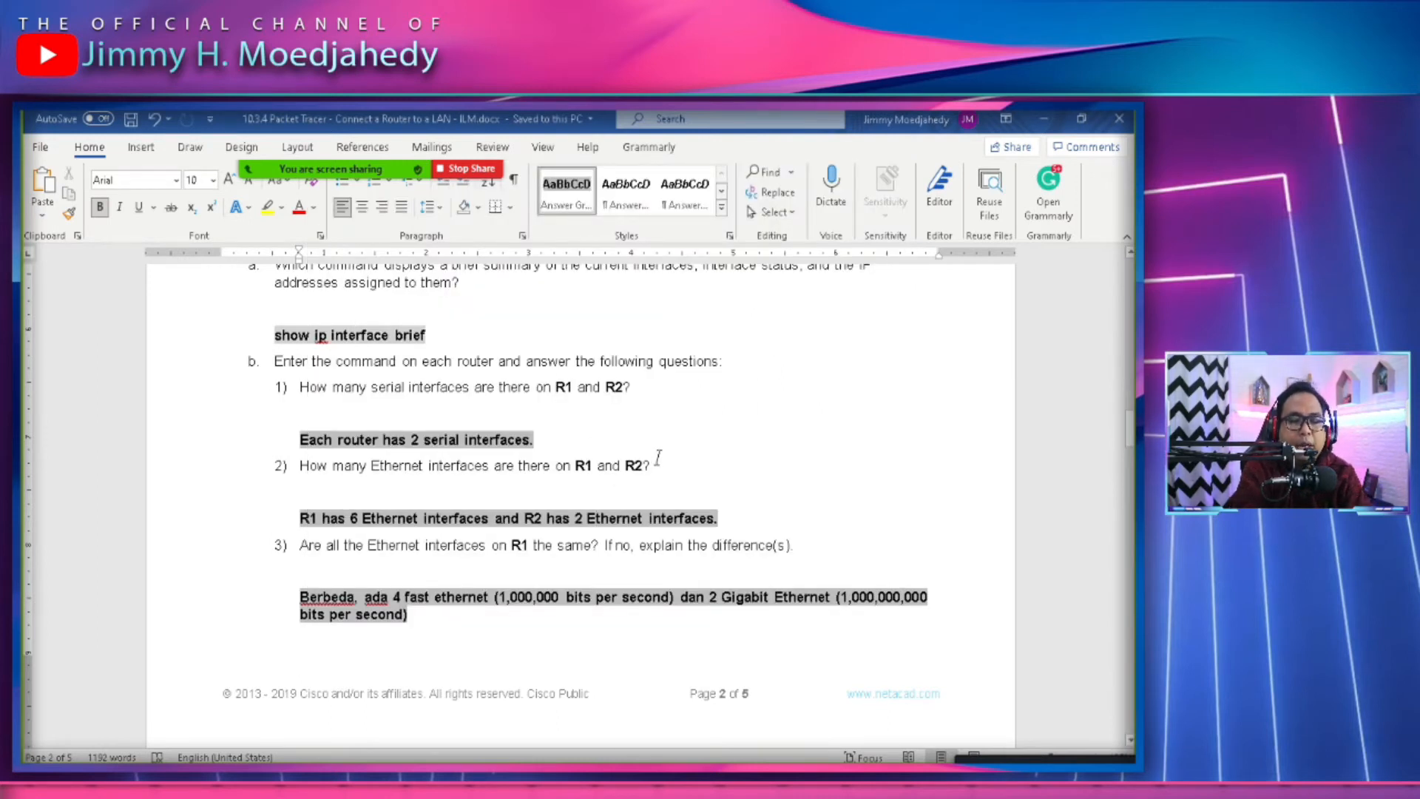
{"action": "scroll", "coordinate": [584, 448], "scroll_direction": "down", "scroll_amount": 2}
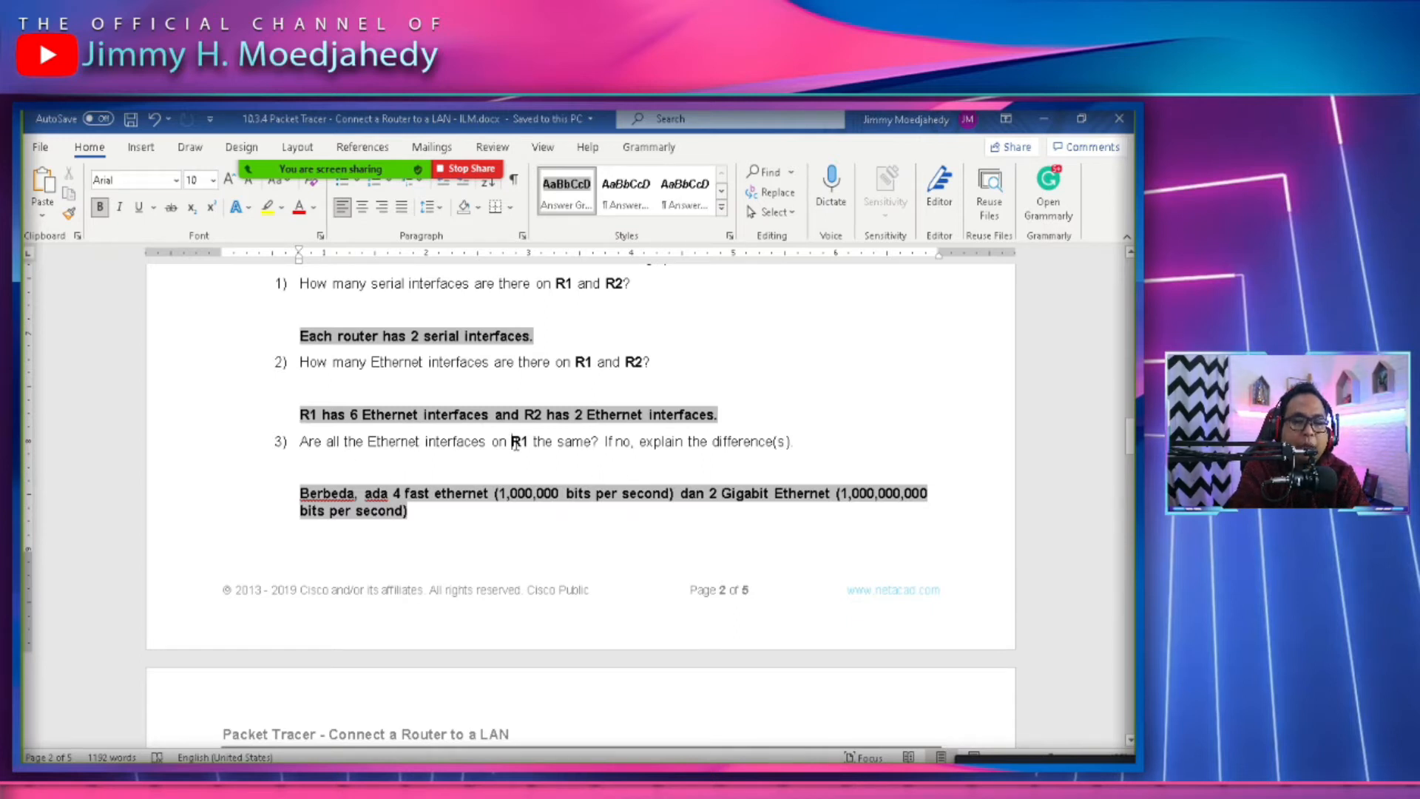
{"action": "key", "text": "alt+Tab"}
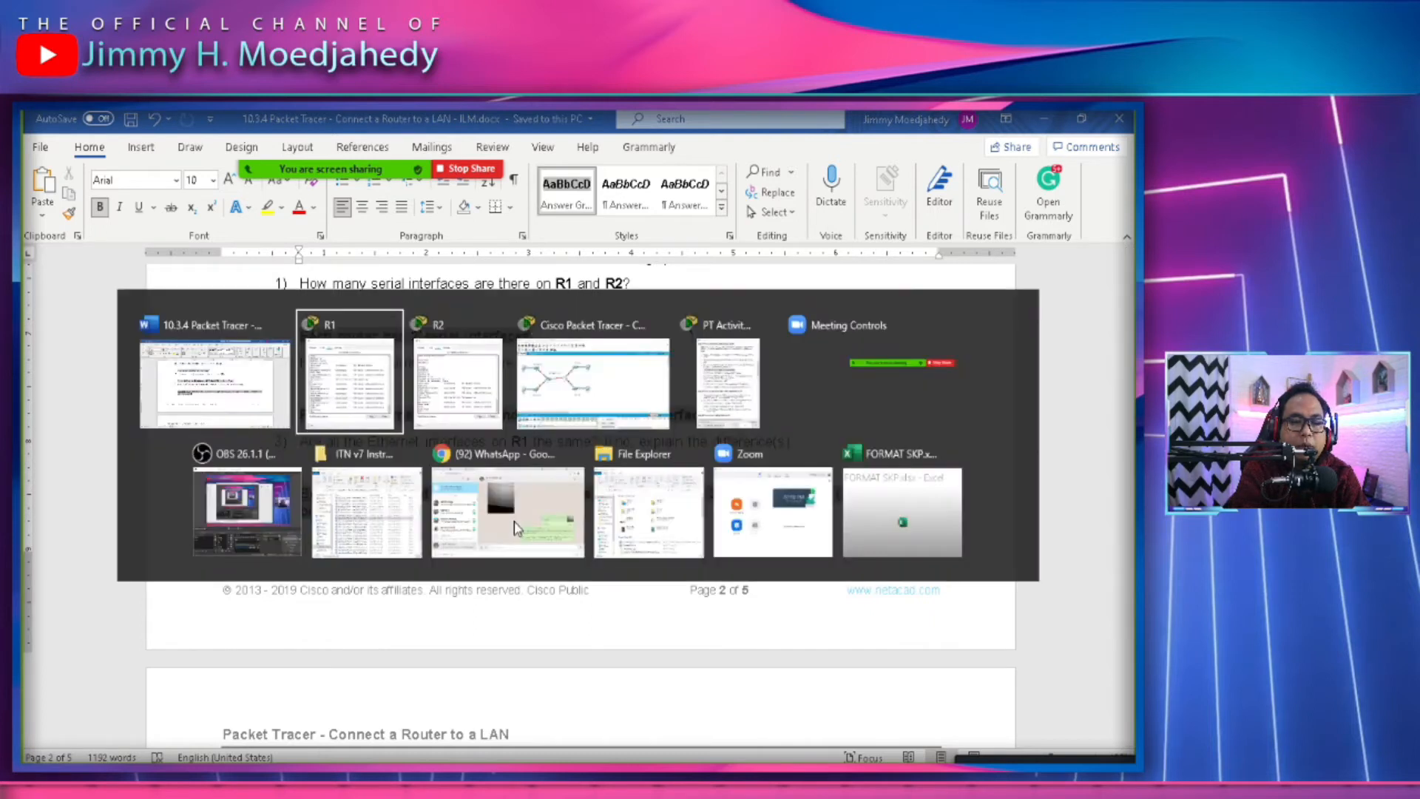
{"action": "left_click", "coordinate": [389, 379]}
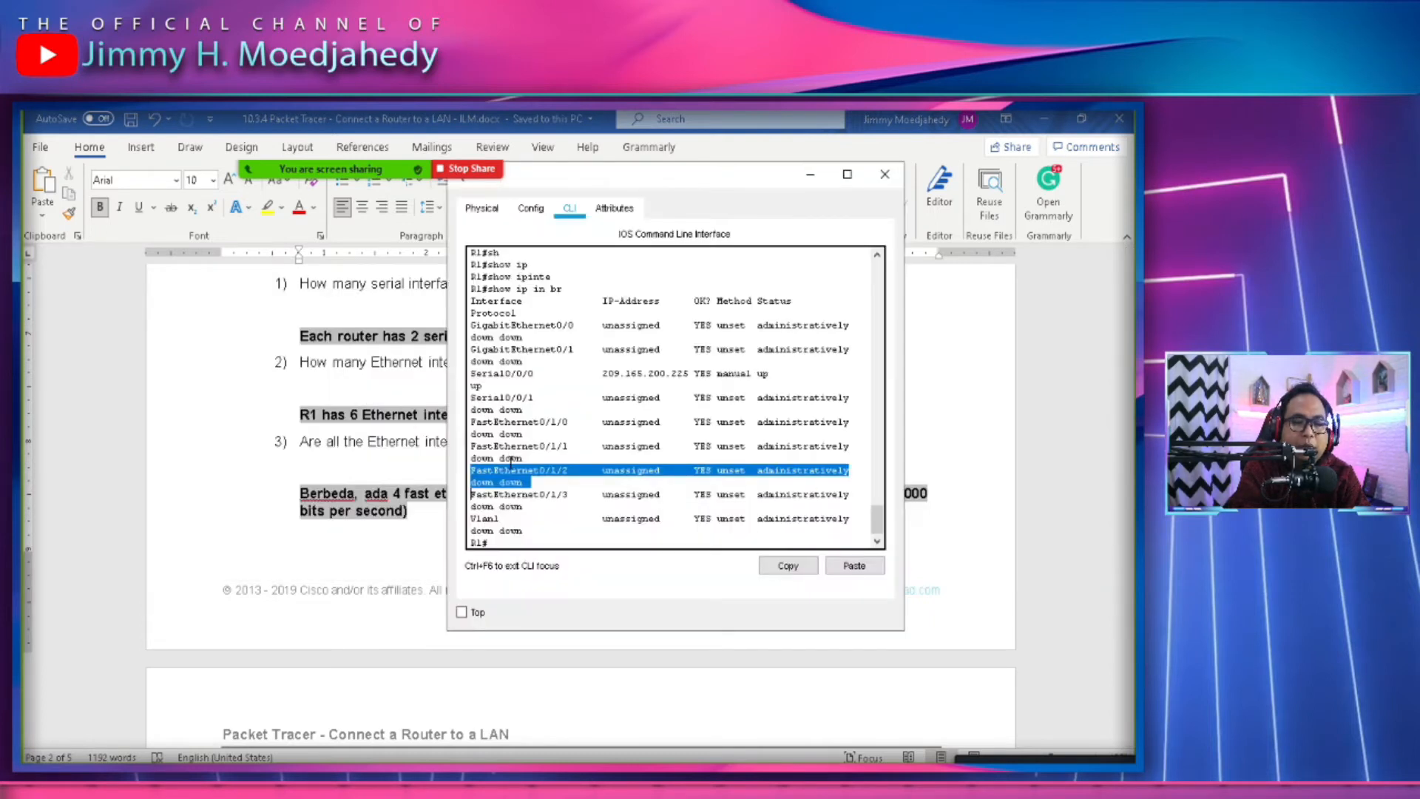
{"action": "double_click", "coordinate": [520, 362]}
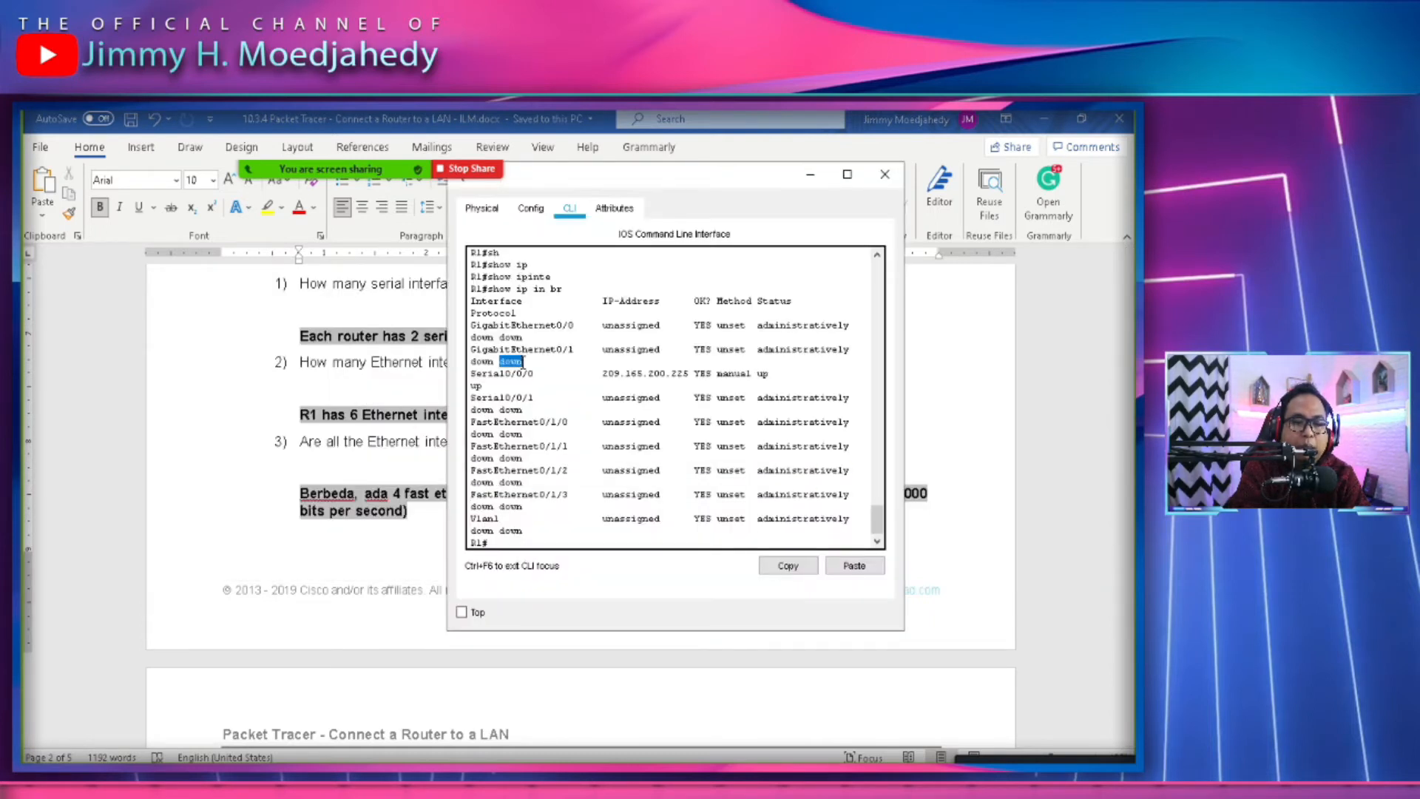
{"action": "left_click_drag", "start_coordinate": [498, 326], "coordinate": [494, 349]}
{"action": "double_click", "coordinate": [494, 350]}
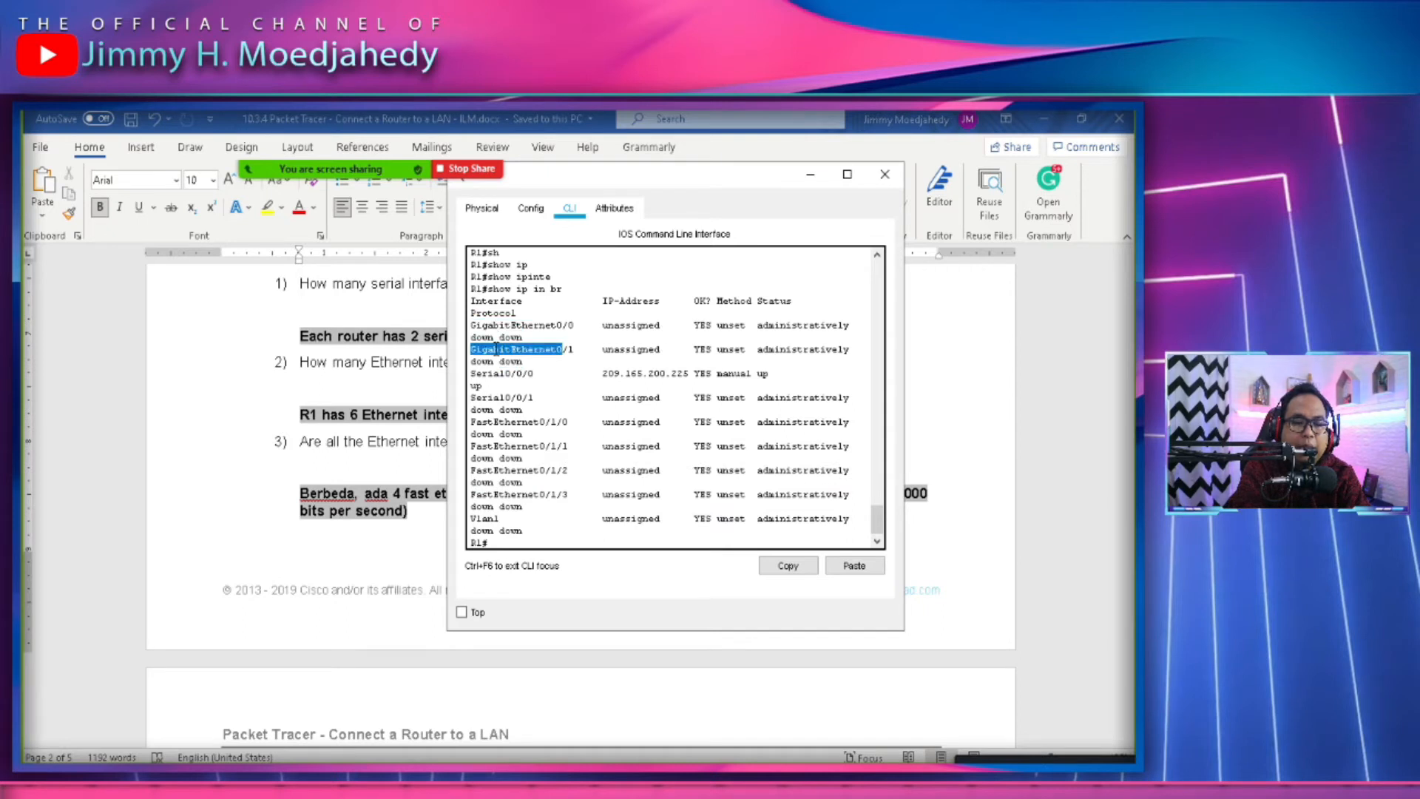
{"action": "double_click", "coordinate": [496, 422]}
Return to Word and highlight the Gigabit Ethernet bit rate and the fast ethernet wording in the answer on interface differences.
{"action": "left_click", "coordinate": [397, 488]}
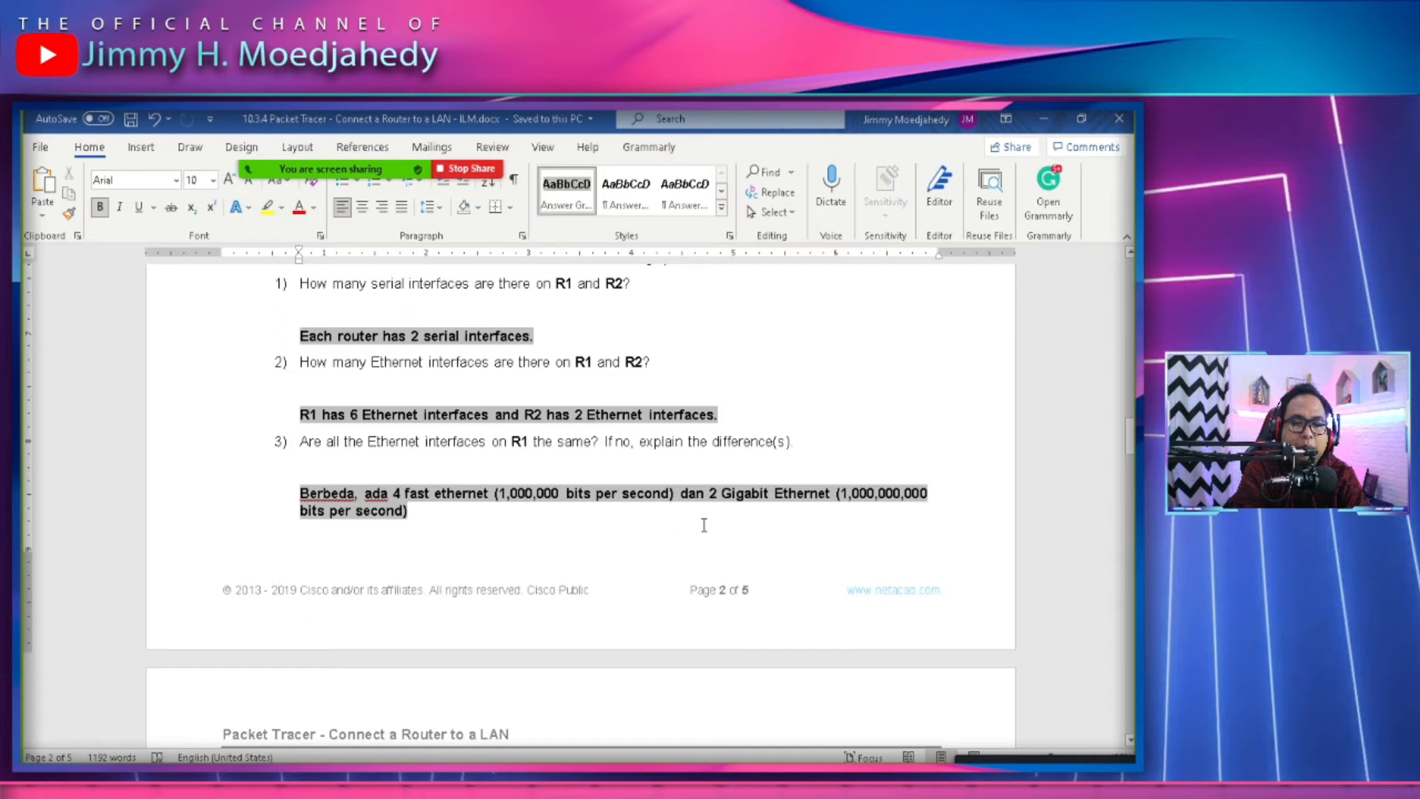
{"action": "double_click", "coordinate": [869, 493]}
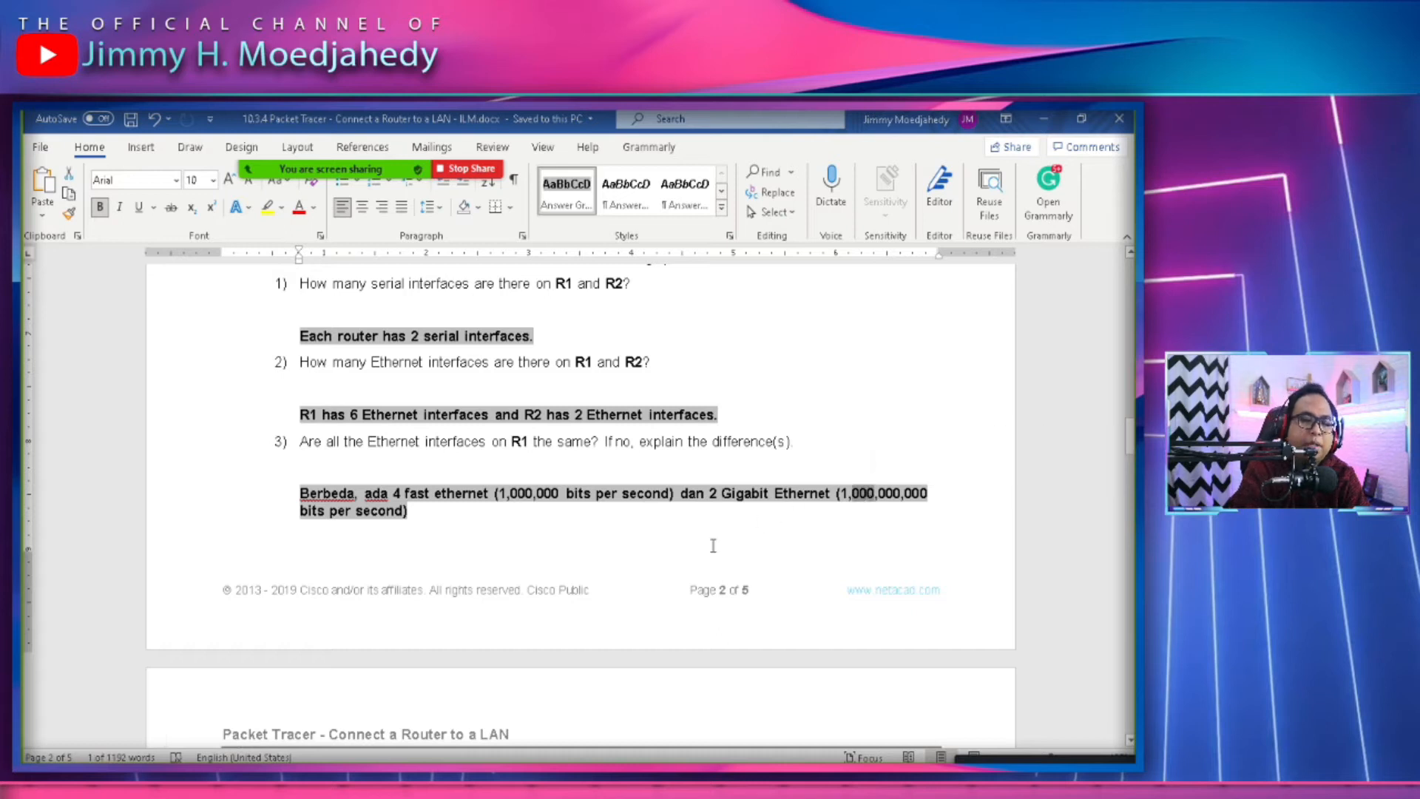
{"action": "double_click", "coordinate": [460, 492]}
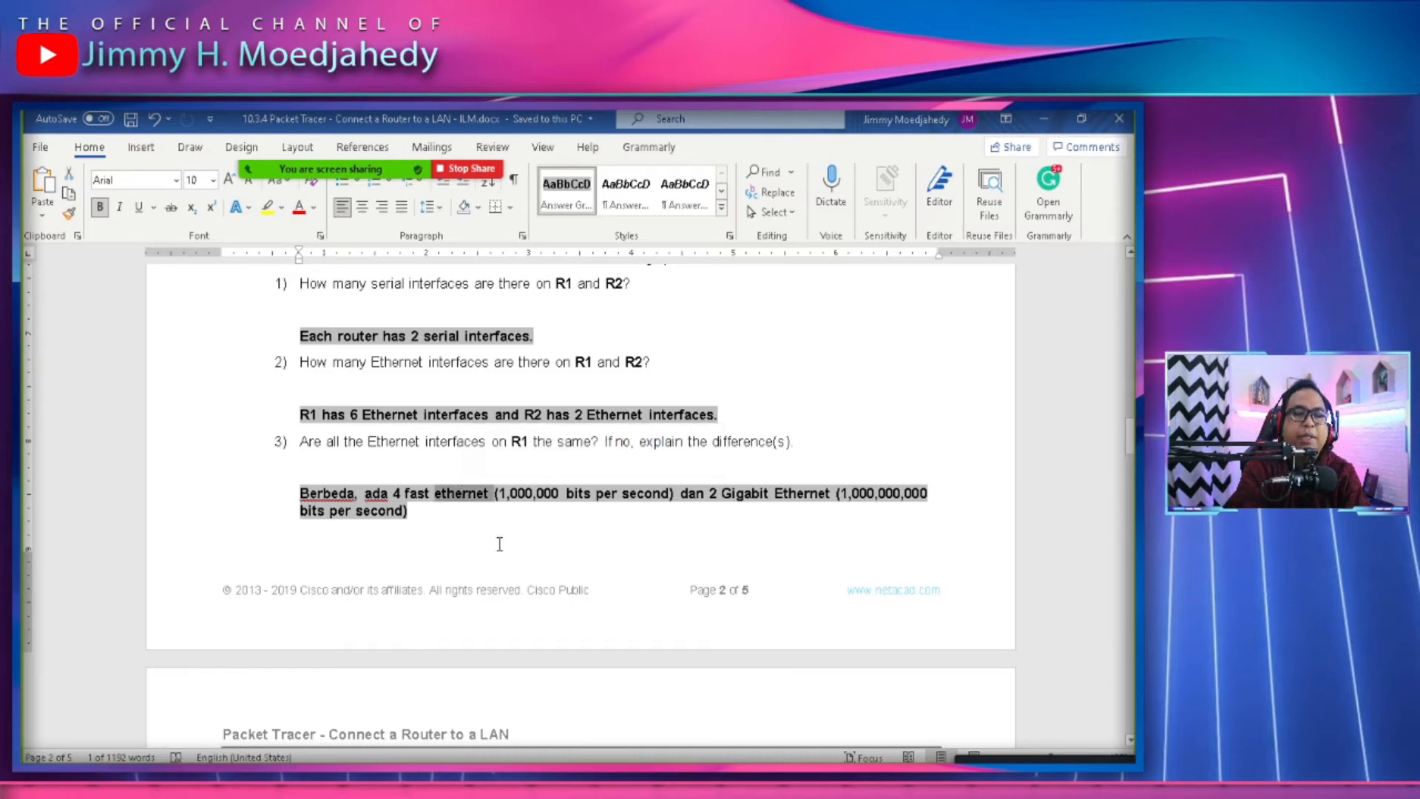
{"action": "key", "text": "alt"}
{"action": "key", "text": "alt+Tab"}
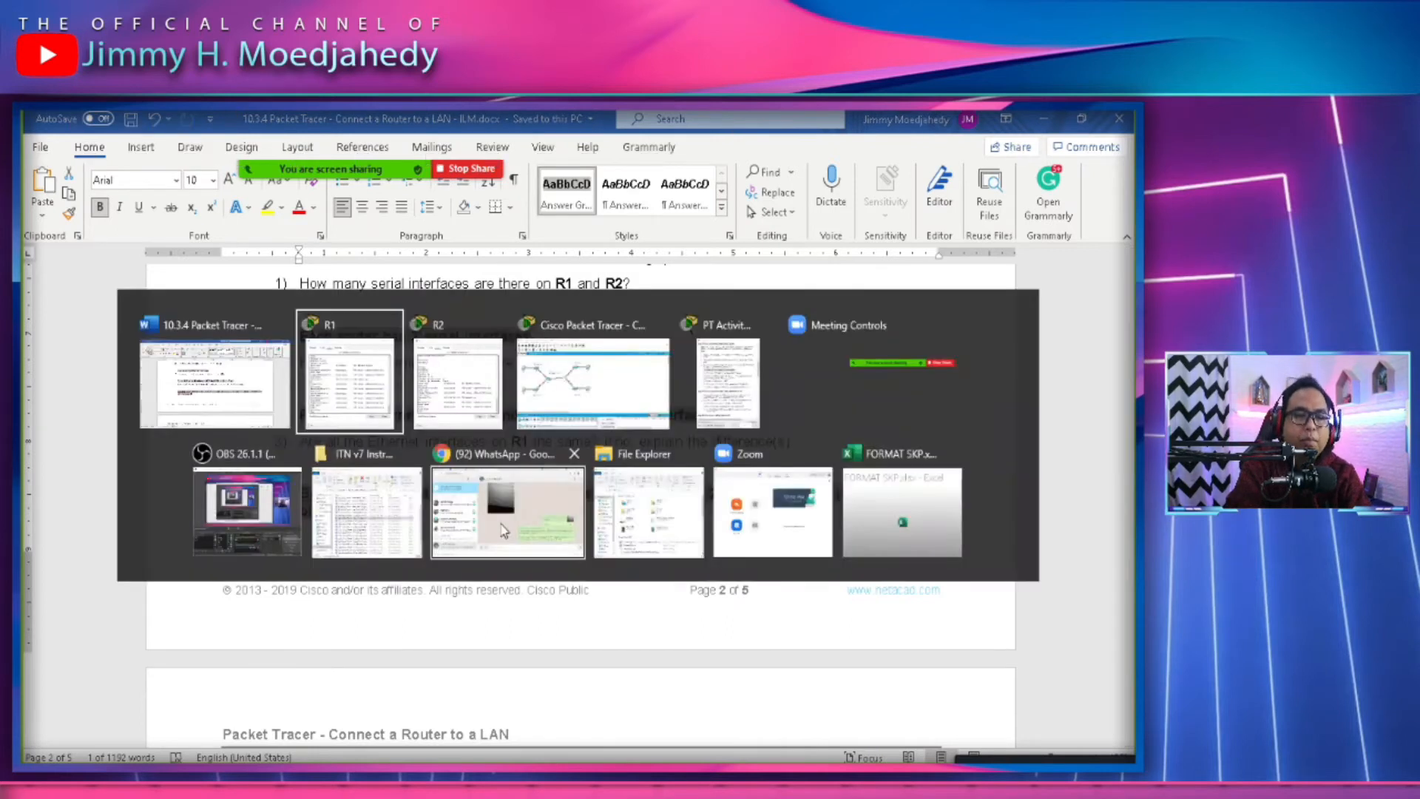
{"action": "left_click", "coordinate": [251, 422]}
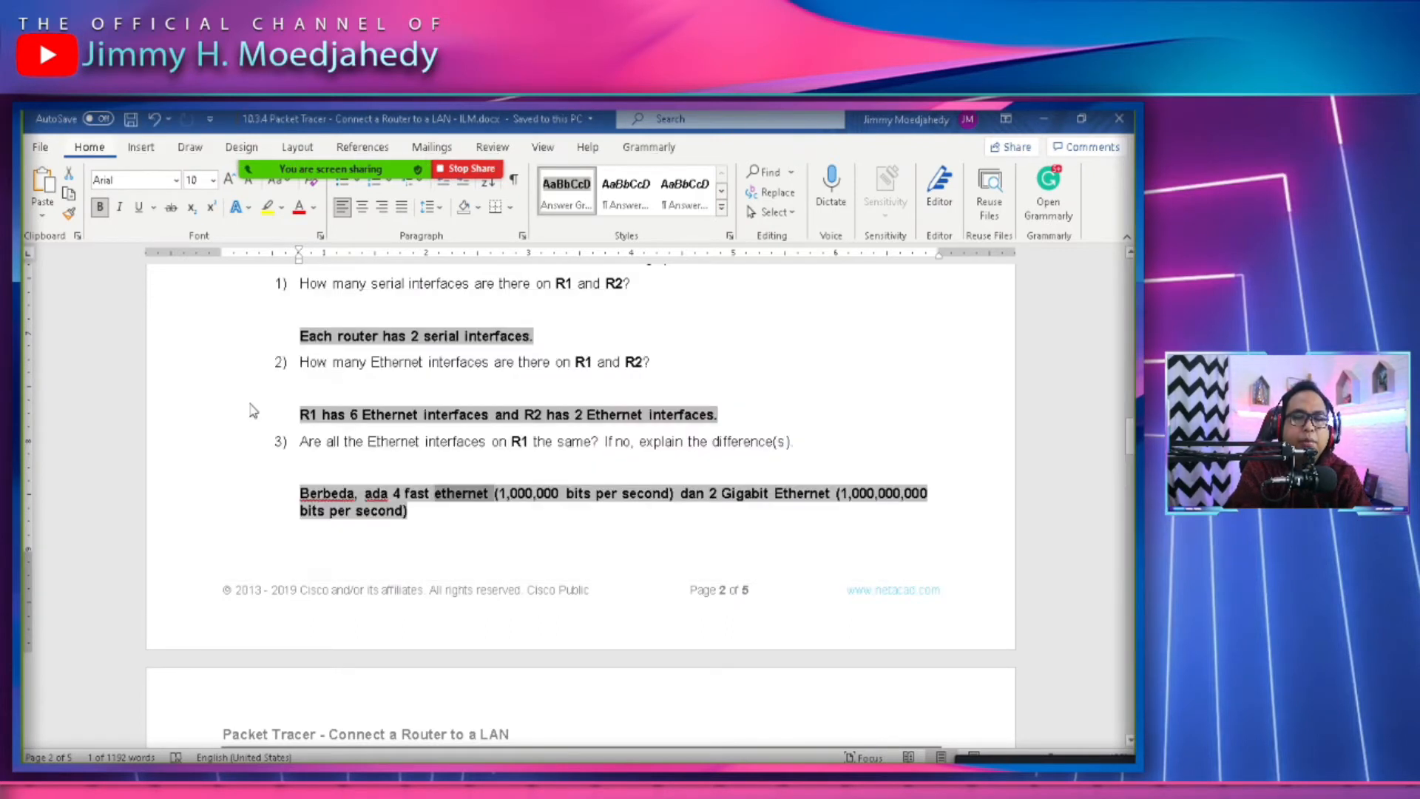
Go to Step 3 on displaying R1's routing table and highlight its heading and the show ip route answer.
{"action": "scroll", "coordinate": [478, 500], "scroll_direction": "down", "scroll_amount": 2}
{"action": "scroll", "coordinate": [478, 500], "scroll_direction": "down", "scroll_amount": 5}
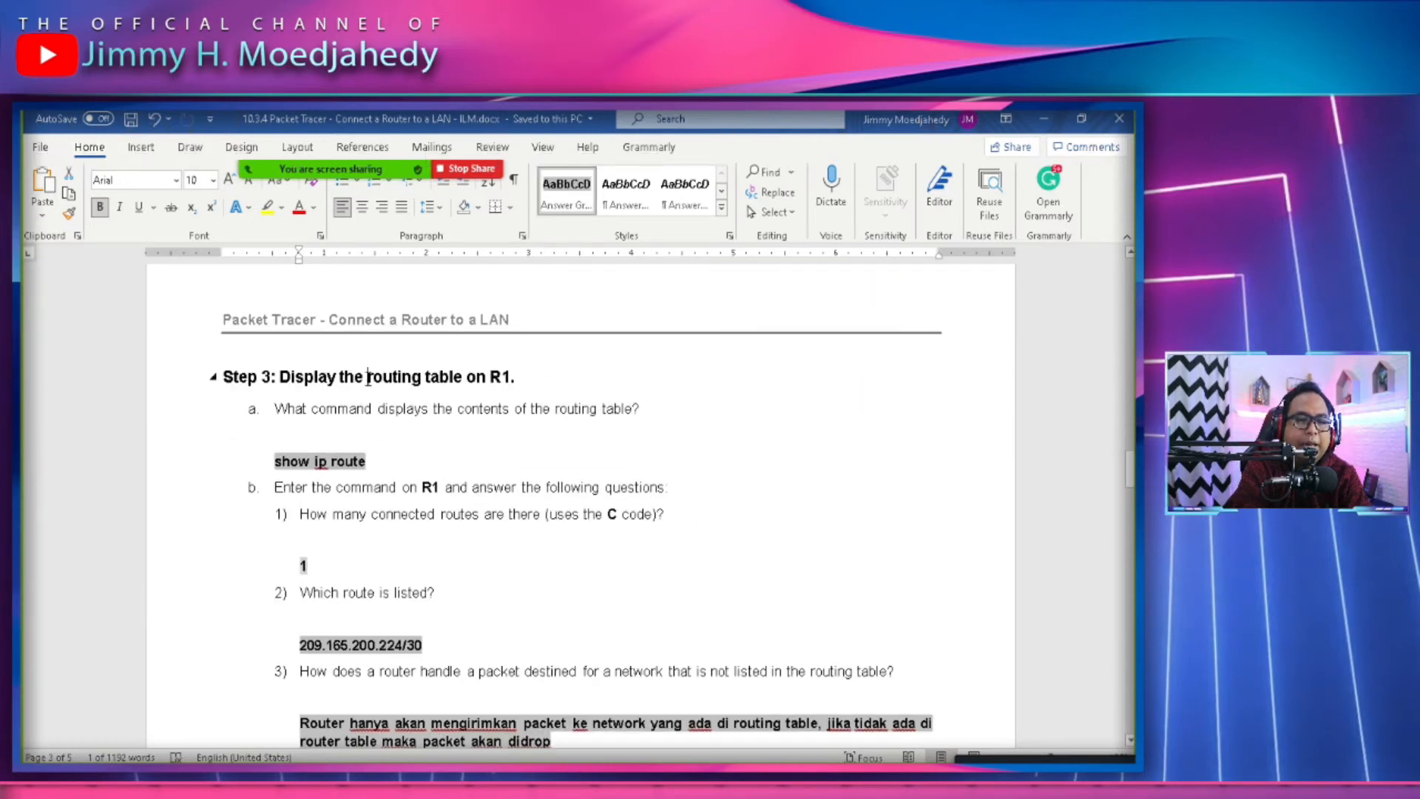
{"action": "triple_click", "coordinate": [368, 377]}
{"action": "left_click", "coordinate": [382, 435]}
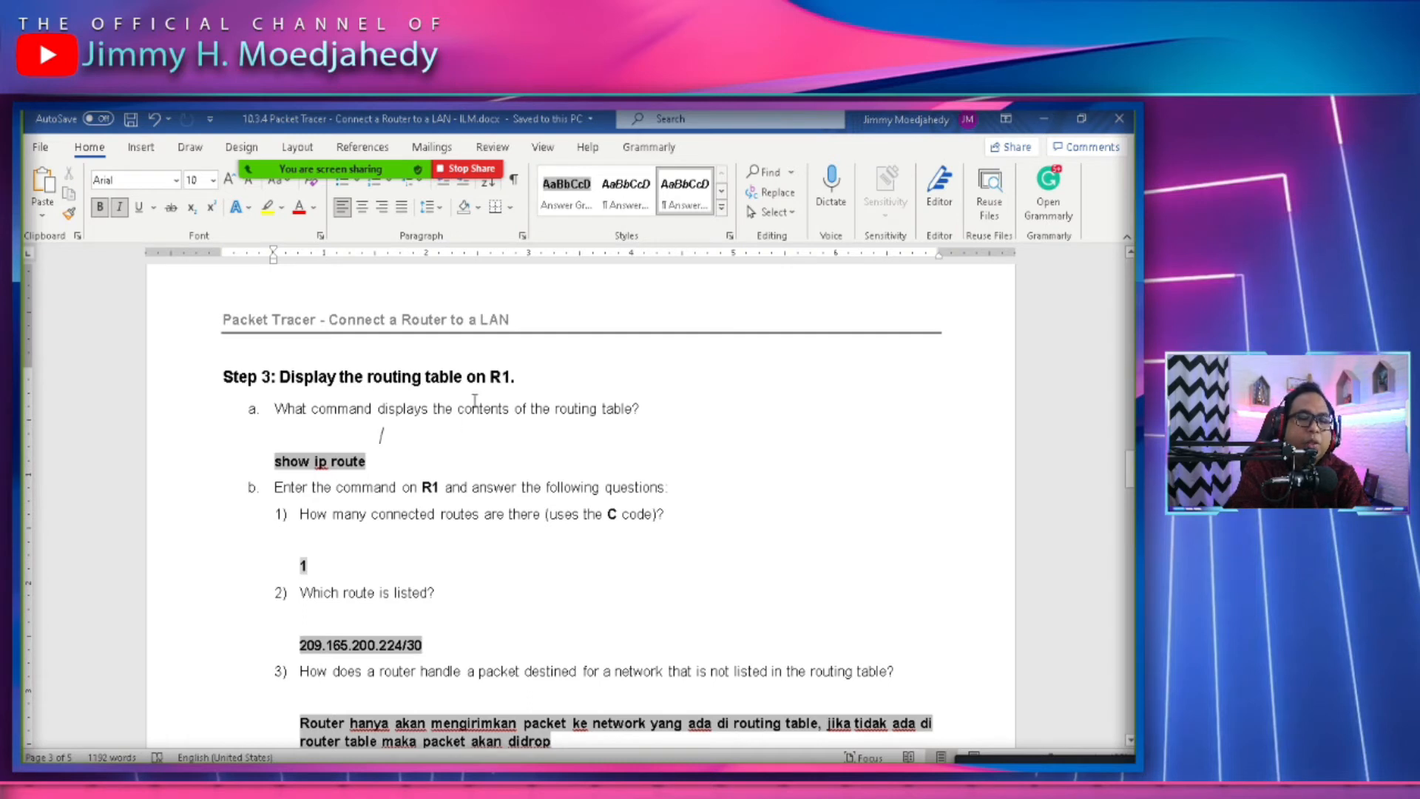
{"action": "left_click", "coordinate": [346, 462]}
{"action": "triple_click", "coordinate": [371, 462]}
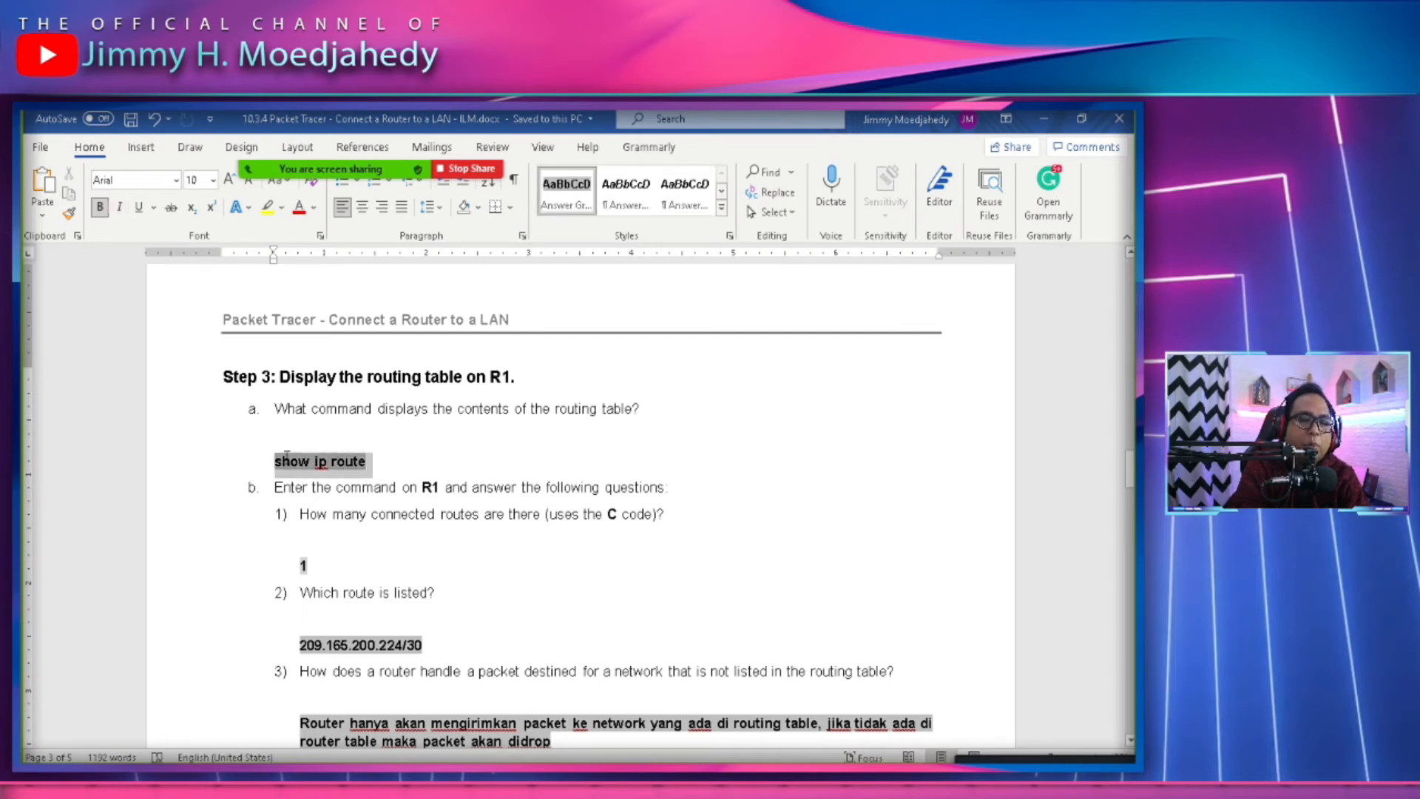
{"action": "left_click", "coordinate": [433, 460]}
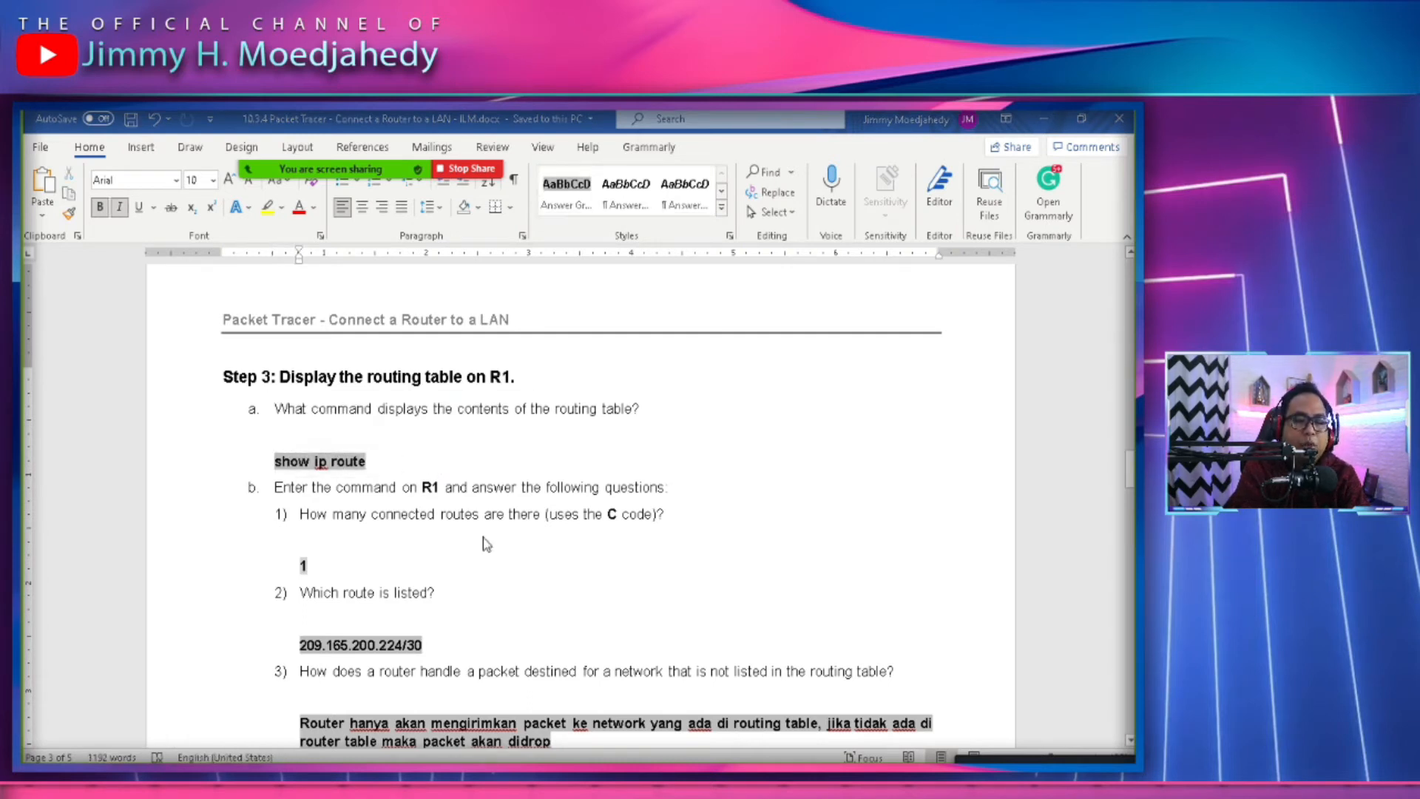
Switch to R1's command line and run show ip route.
{"action": "key", "text": "alt+Tab"}
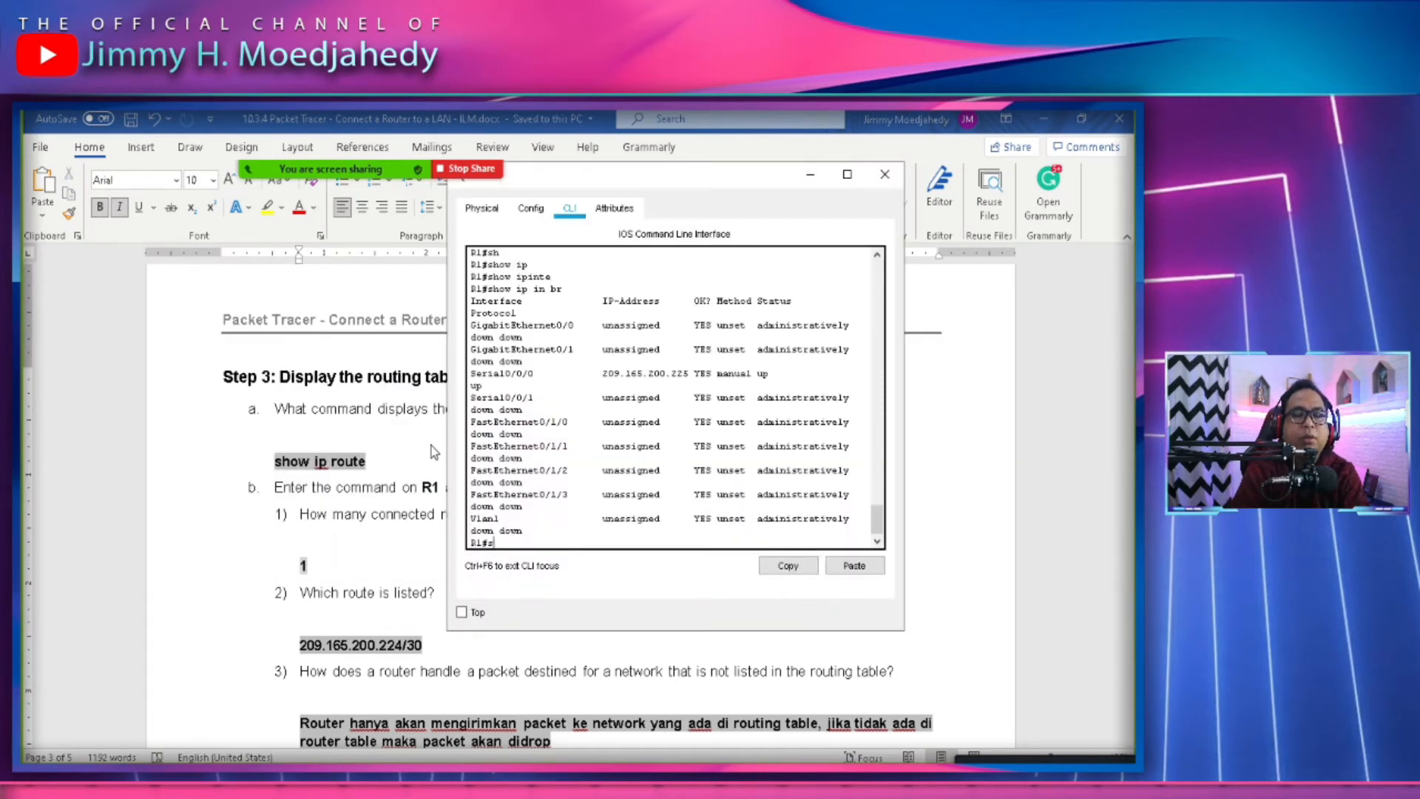
{"action": "type", "text": "show ip r"}
{"action": "key", "text": "Tab"}
{"action": "key", "text": "Tab"}
{"action": "key", "text": "Tab"}
{"action": "key", "text": "Tab"}
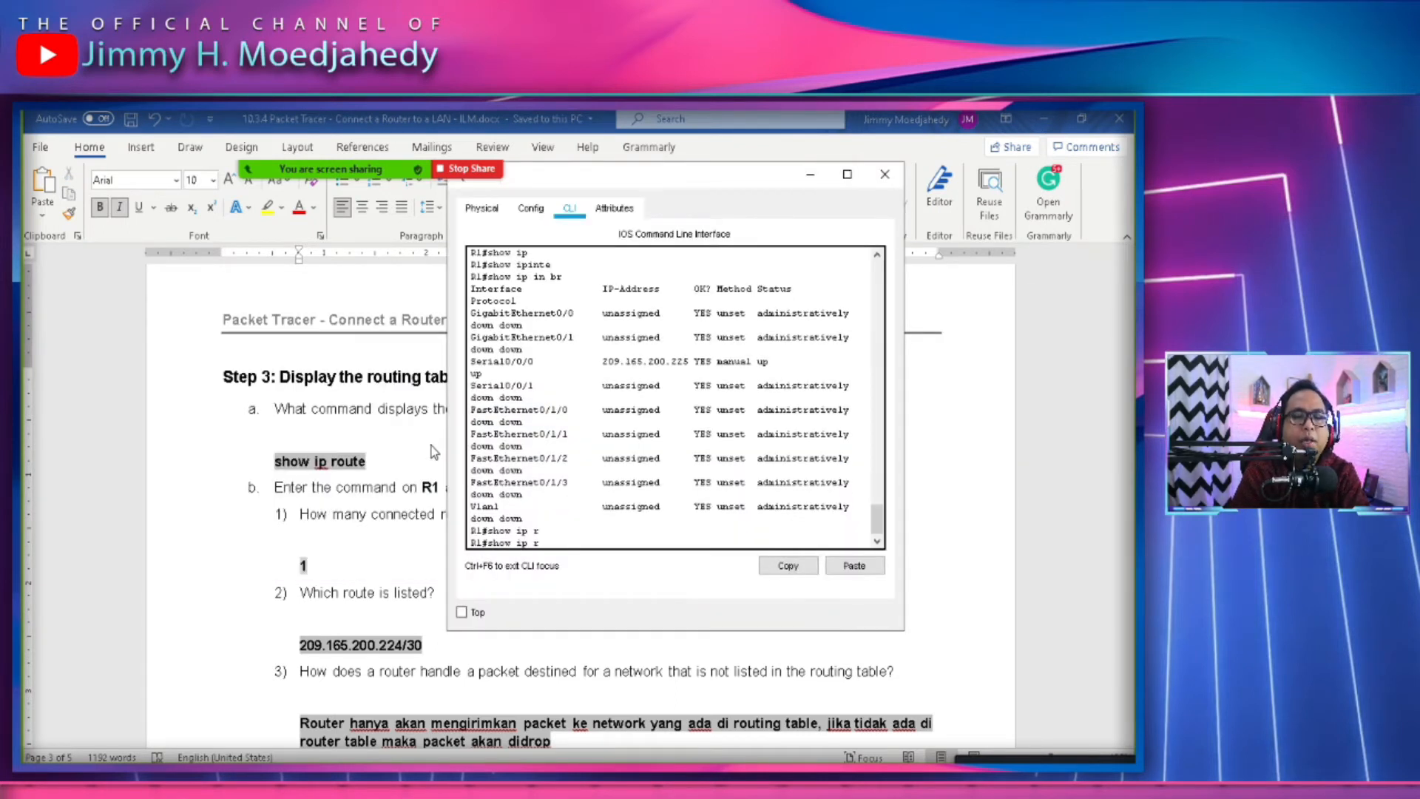
{"action": "key", "text": "BackSpace"}
{"action": "key", "text": "BackSpace"}
{"action": "key", "text": "BackSpace"}
{"action": "key", "text": "BackSpace"}
{"action": "key", "text": "BackSpace"}
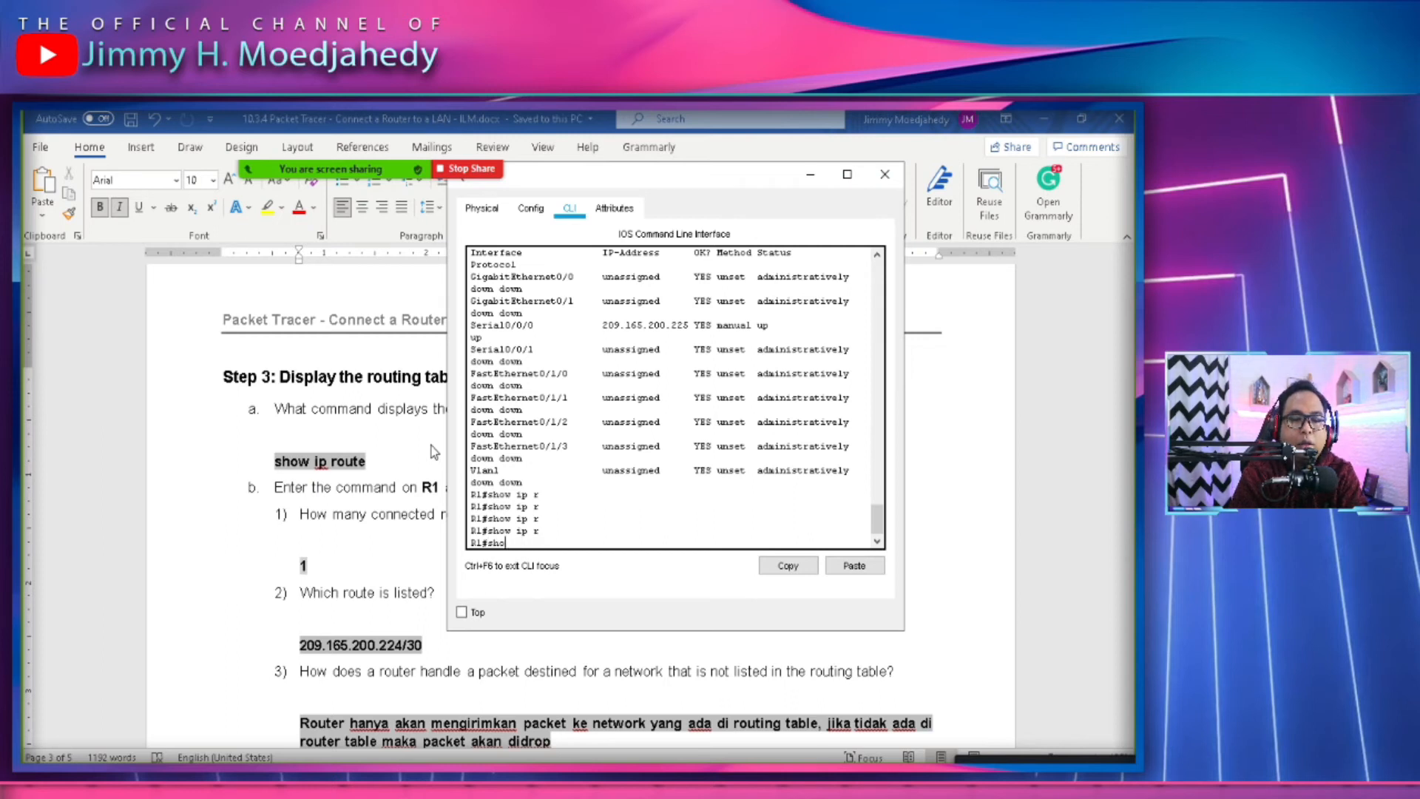
{"action": "type", "text": "ow ip rout"}
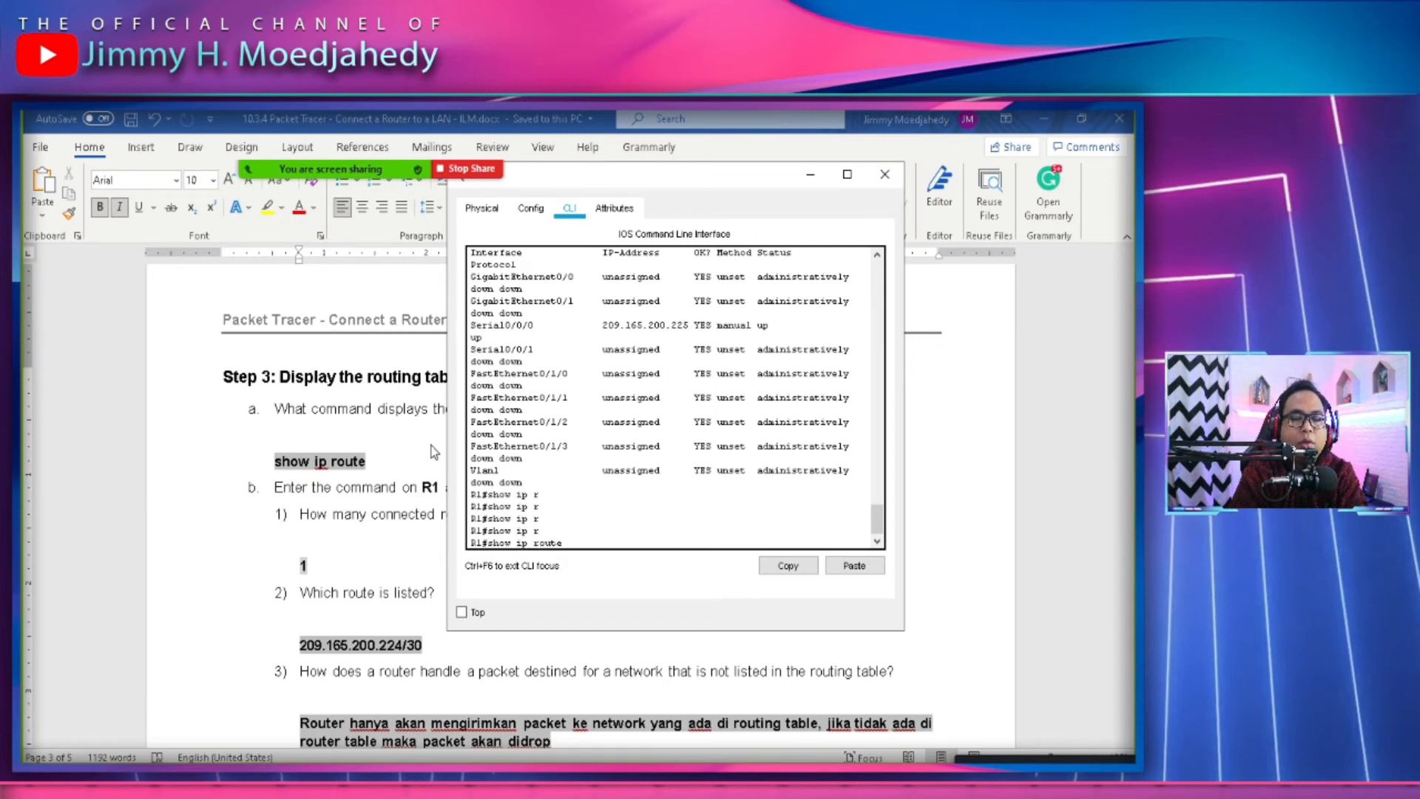
{"action": "type", "text": "e"}
{"action": "key", "text": "Return"}
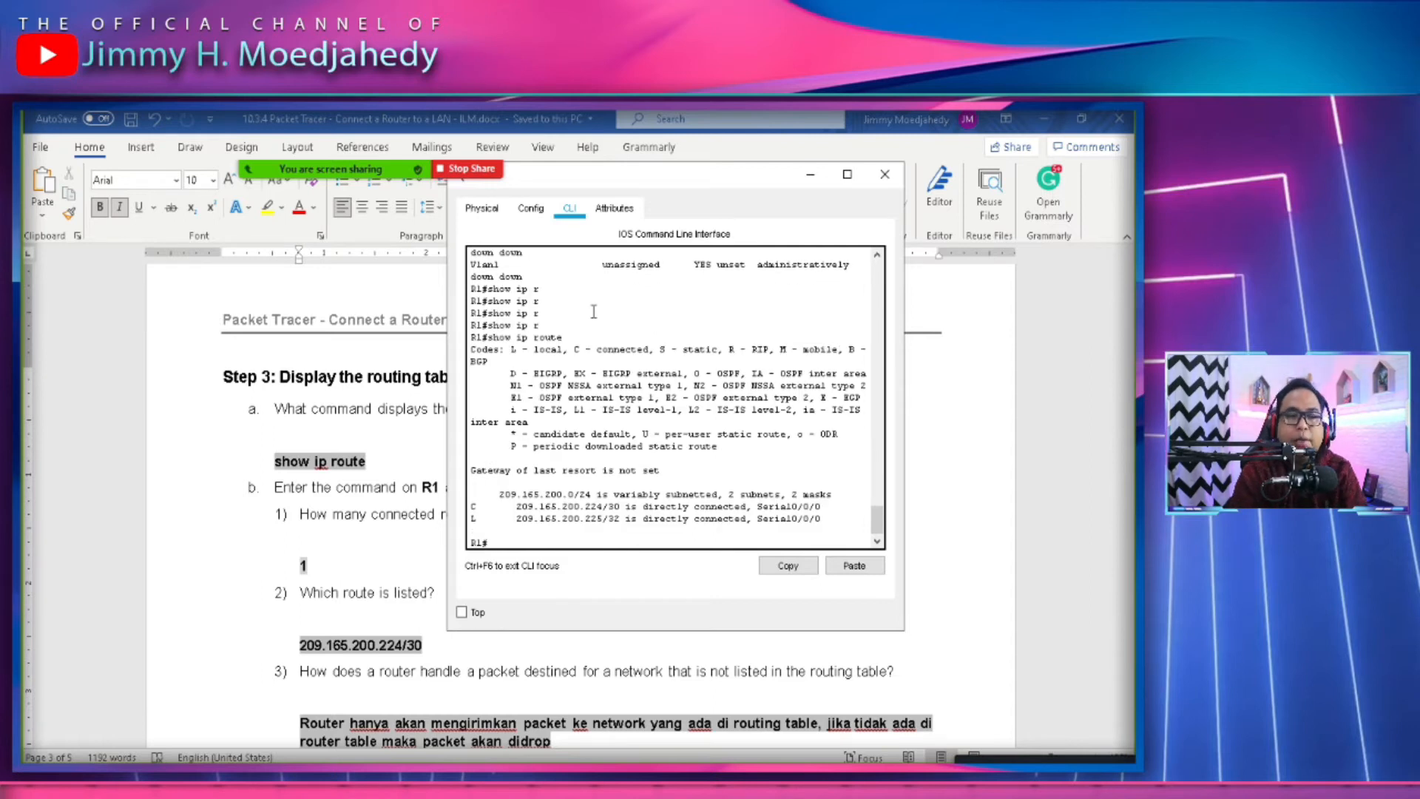
Move the R1 window beside the Word questions and highlight the local code in the routing table legend.
{"action": "left_click_drag", "start_coordinate": [626, 182], "coordinate": [784, 132]}
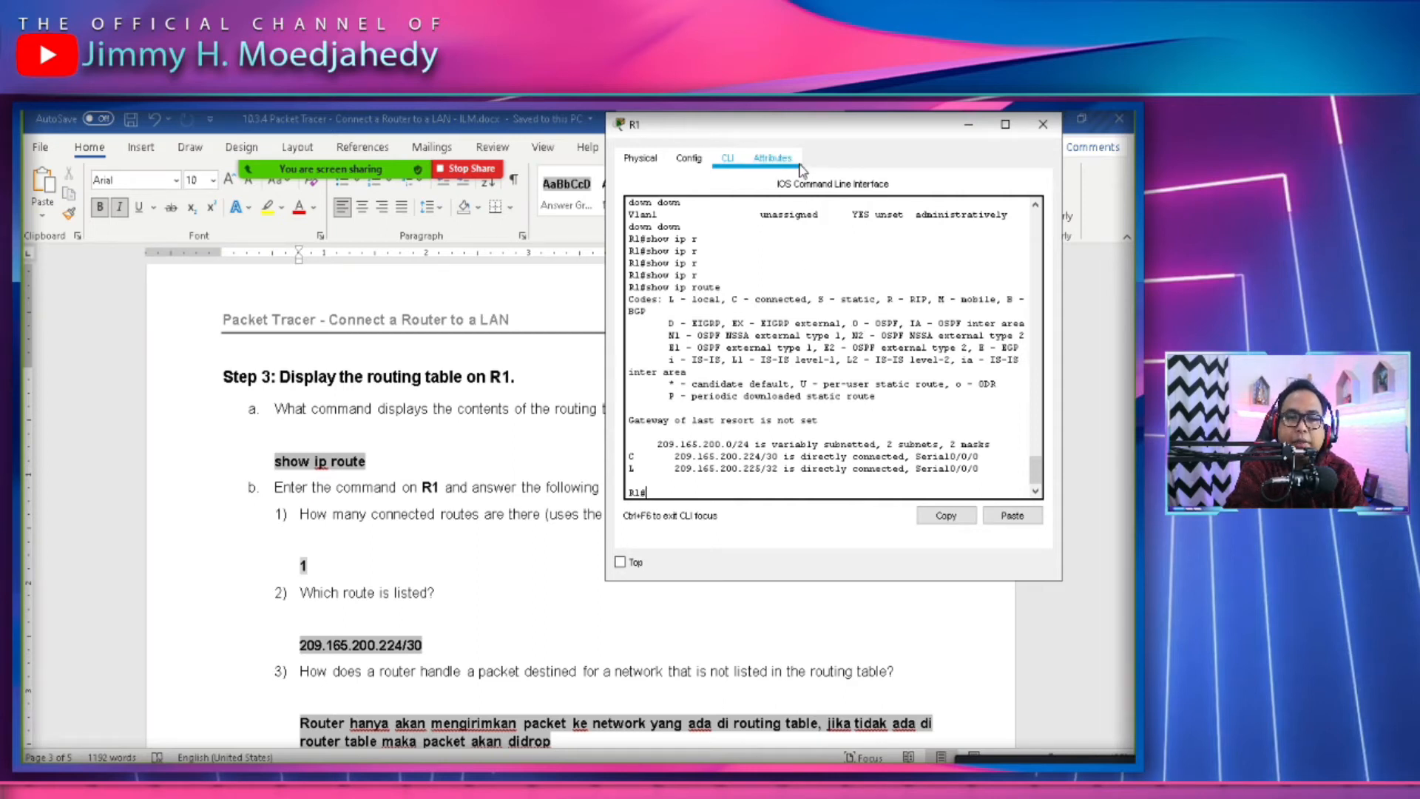
{"action": "mouse_move", "coordinate": [789, 129]}
{"action": "left_mouse_down"}
{"action": "mouse_move", "coordinate": [822, 132]}
{"action": "mouse_move", "coordinate": [790, 136]}
{"action": "left_mouse_up"}
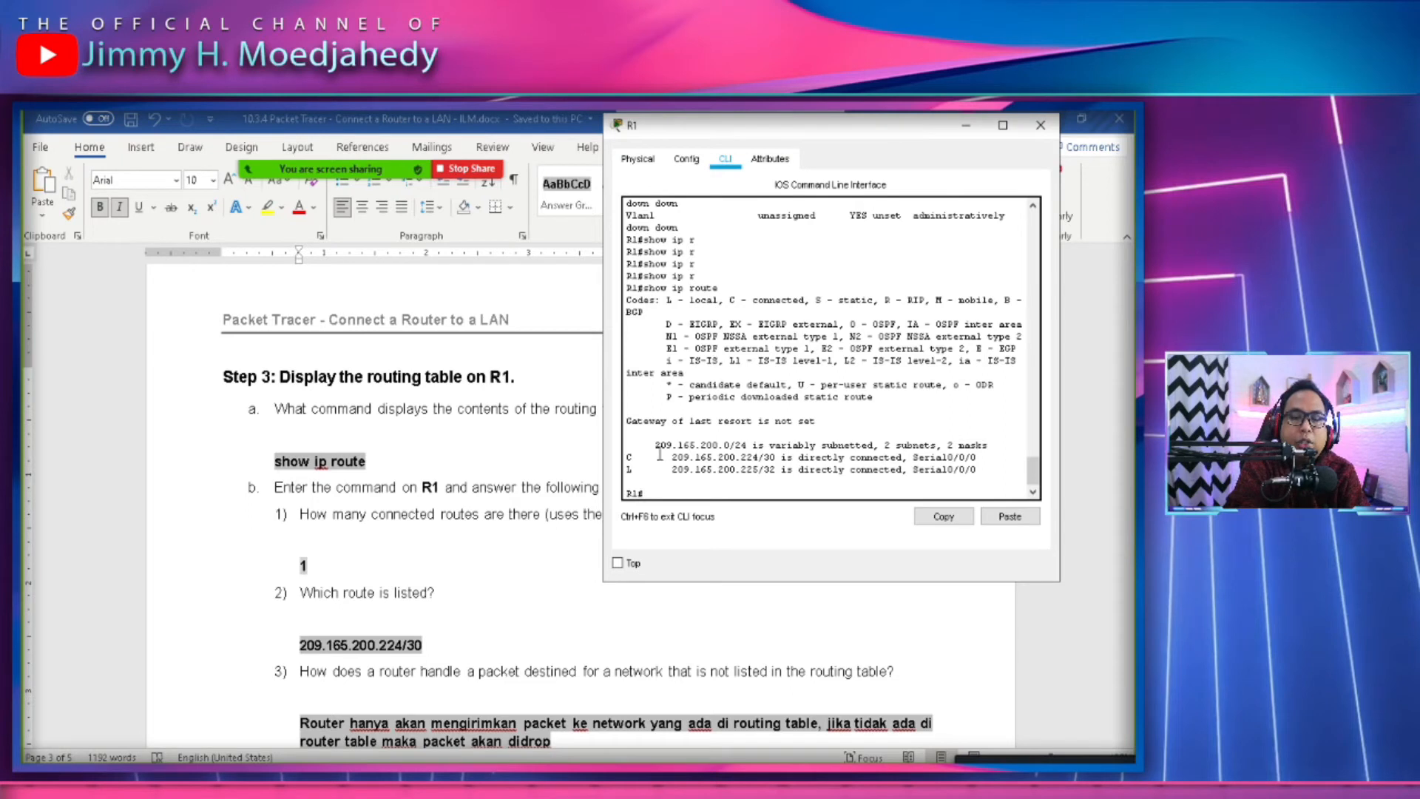
{"action": "double_click", "coordinate": [768, 300]}
{"action": "double_click", "coordinate": [699, 300]}
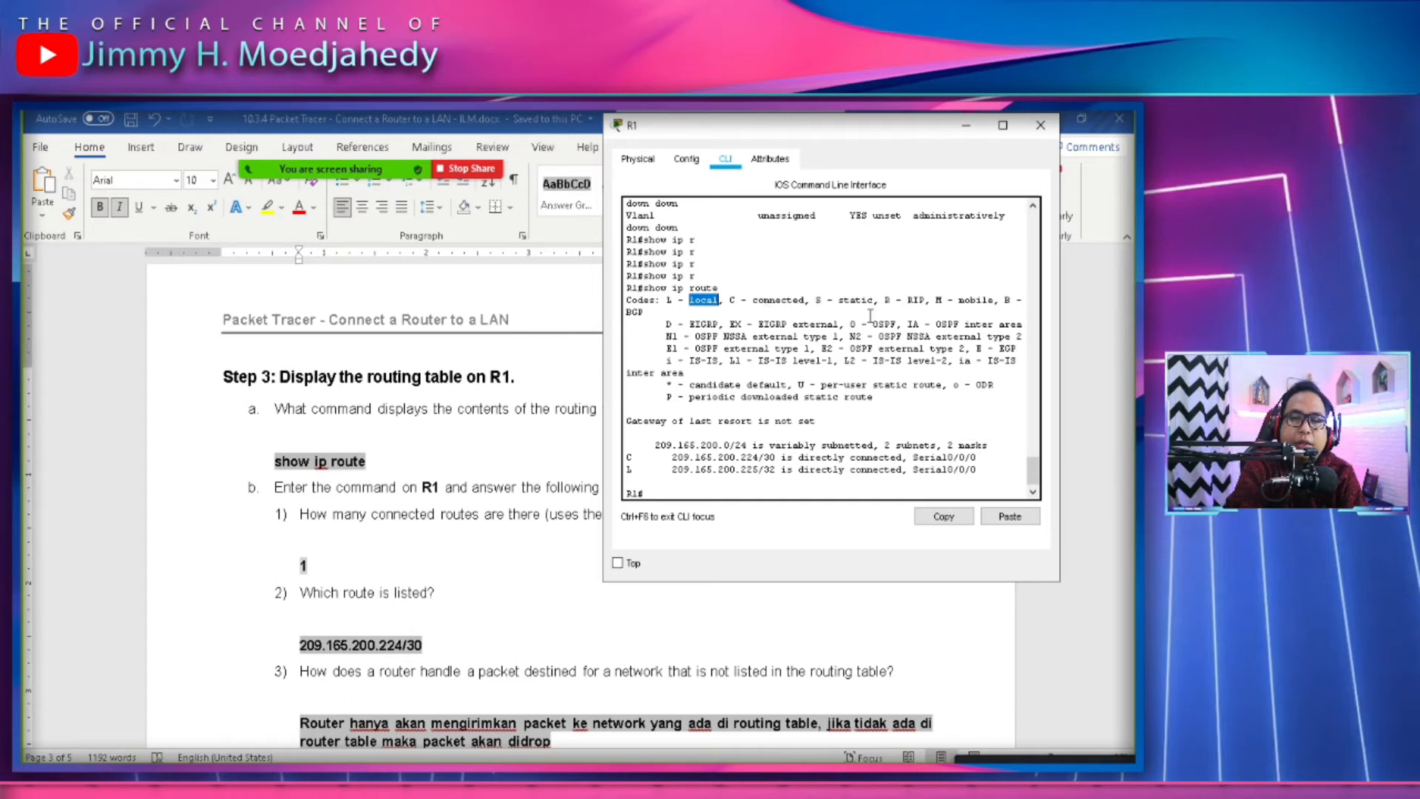
{"action": "left_click_drag", "start_coordinate": [716, 138], "coordinate": [758, 133]}
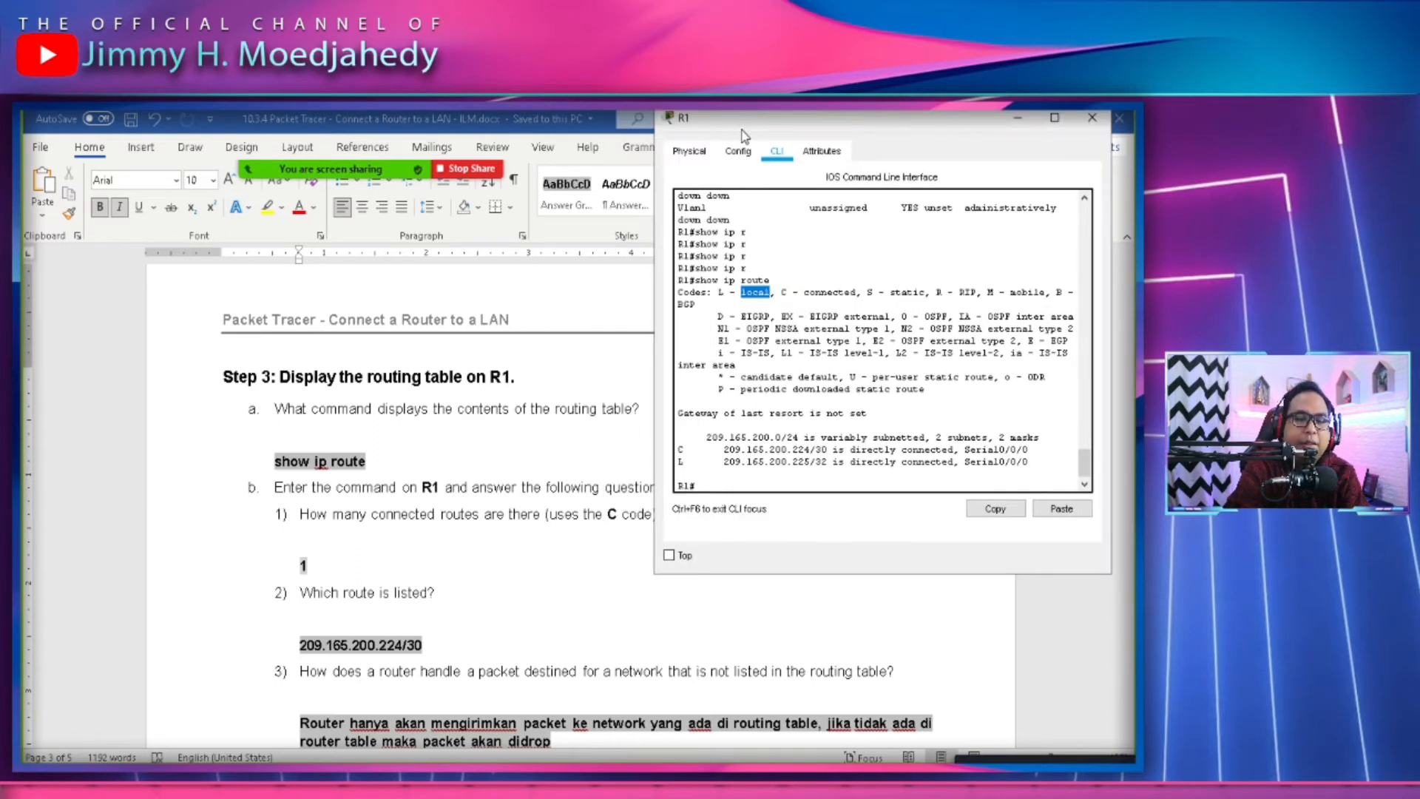
{"action": "left_click_drag", "start_coordinate": [743, 128], "coordinate": [766, 123]}
Highlight the C code in Word's connected-routes question, and highlight the directly connected C route in R1's routing table.
{"action": "left_click", "coordinate": [466, 542]}
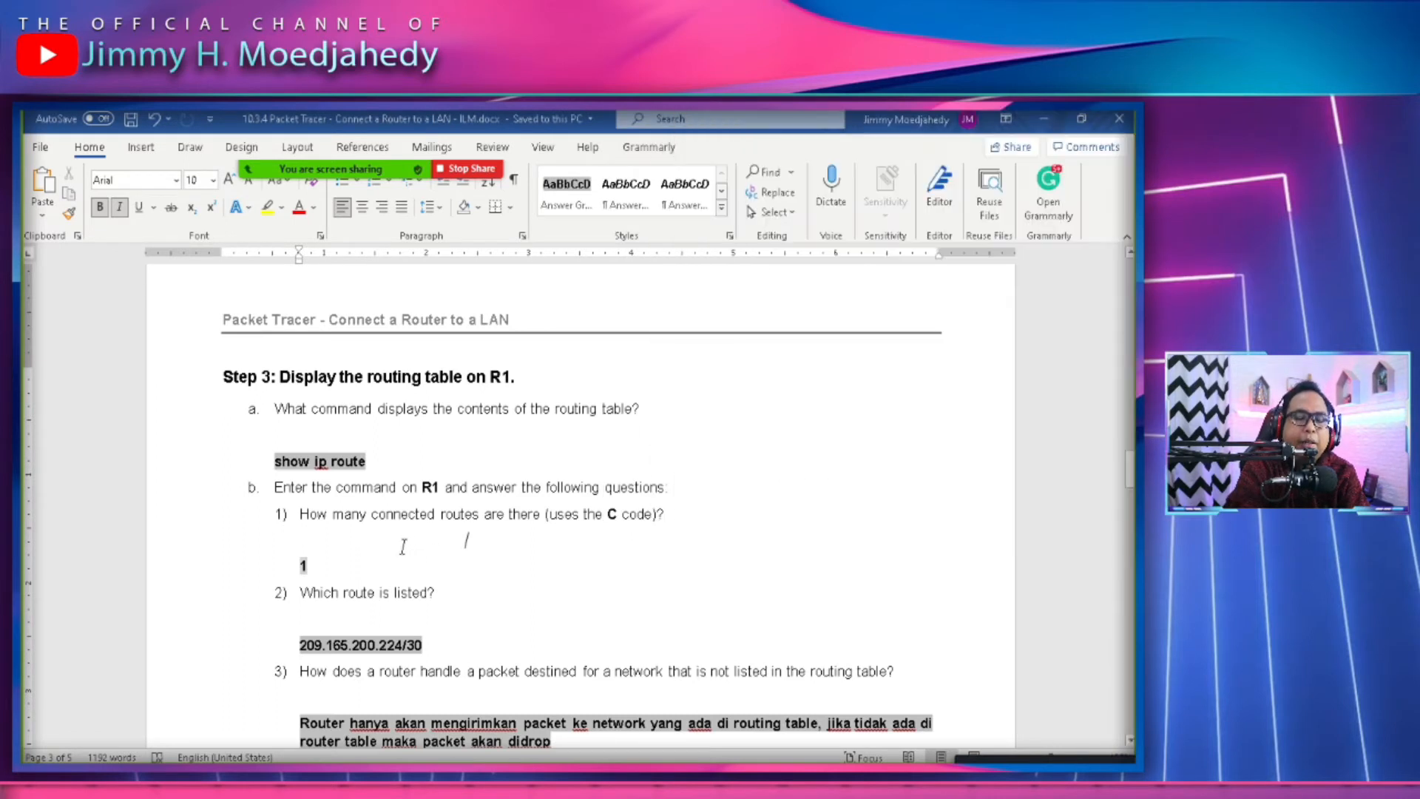
{"action": "double_click", "coordinate": [612, 515]}
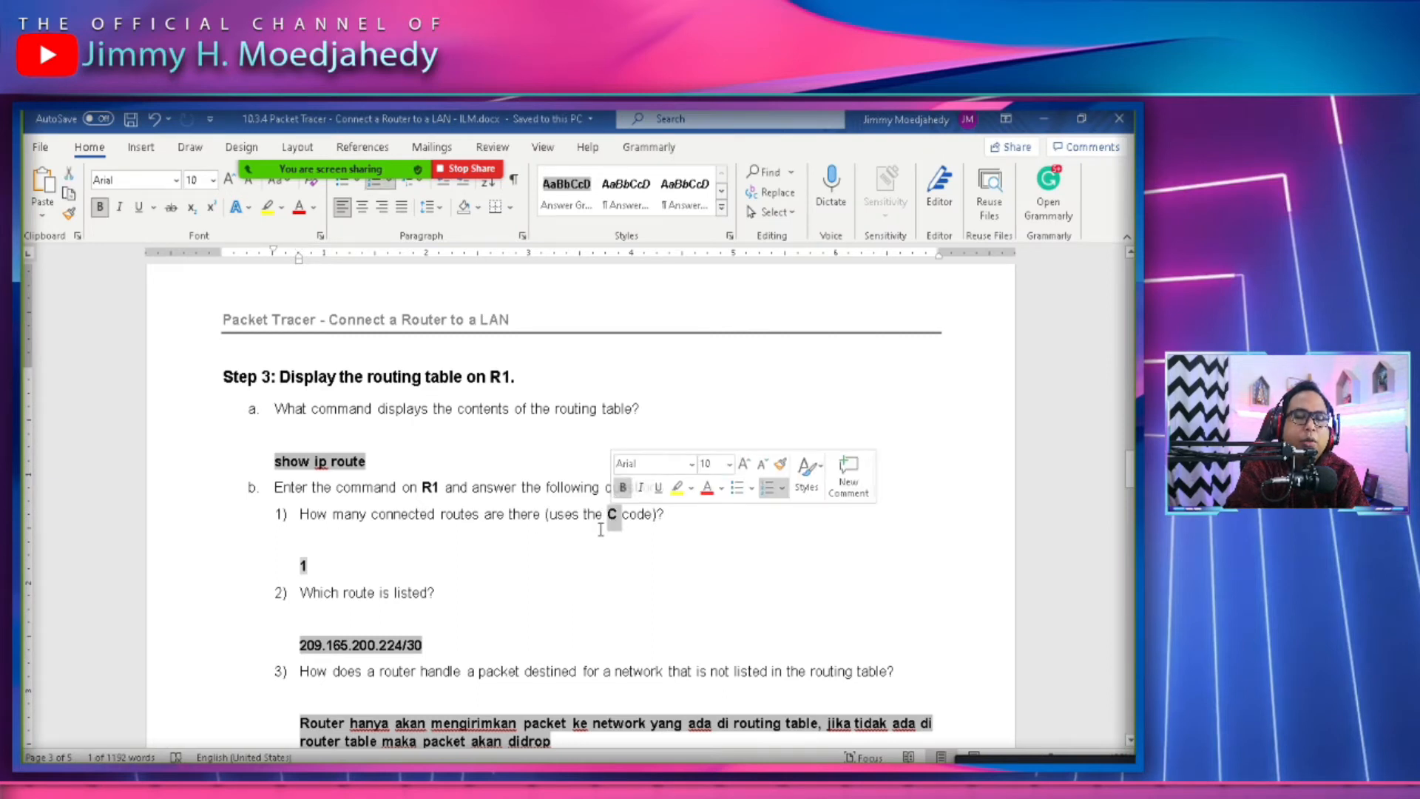
{"action": "key", "text": "alt+Tab"}
{"action": "left_click", "coordinate": [358, 426]}
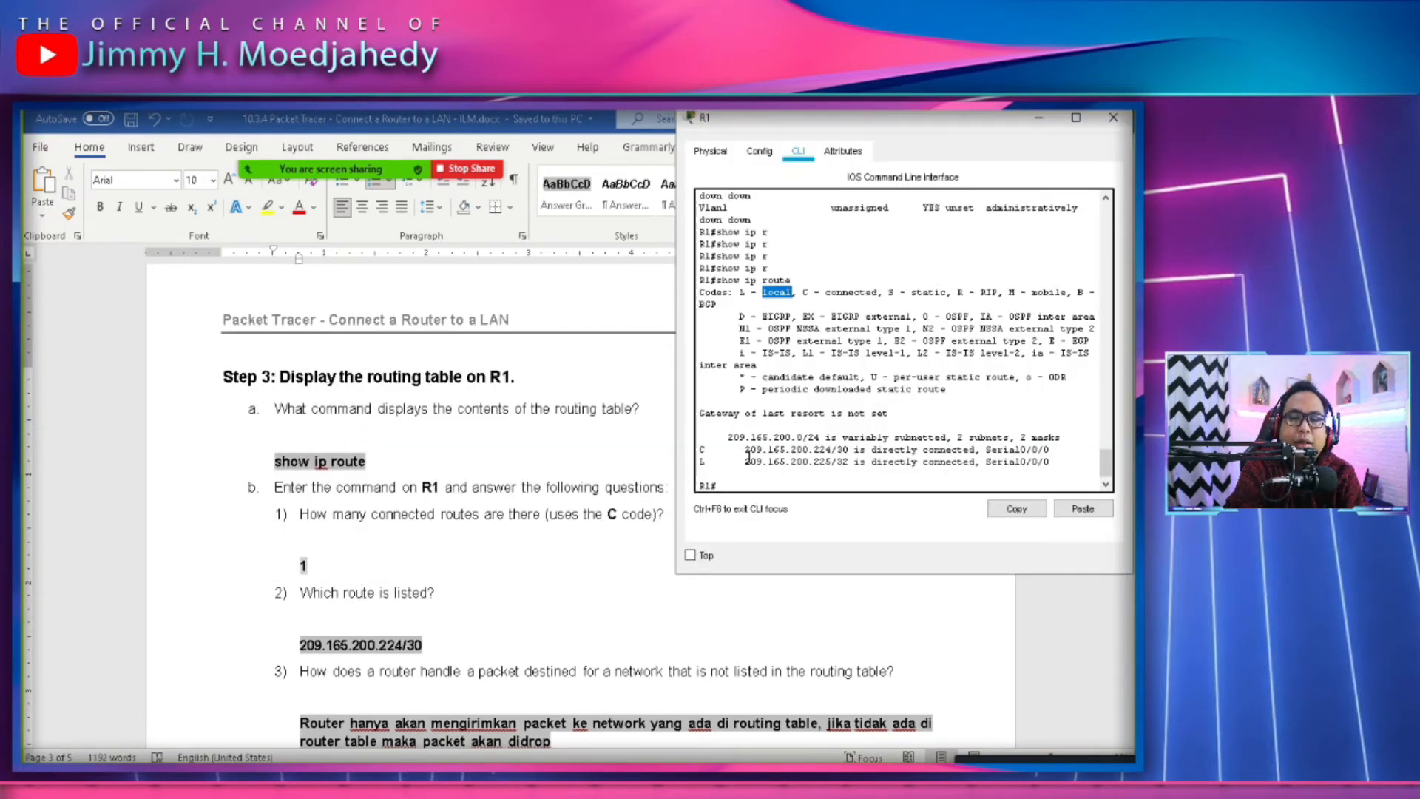
{"action": "left_click_drag", "start_coordinate": [745, 449], "coordinate": [802, 449]}
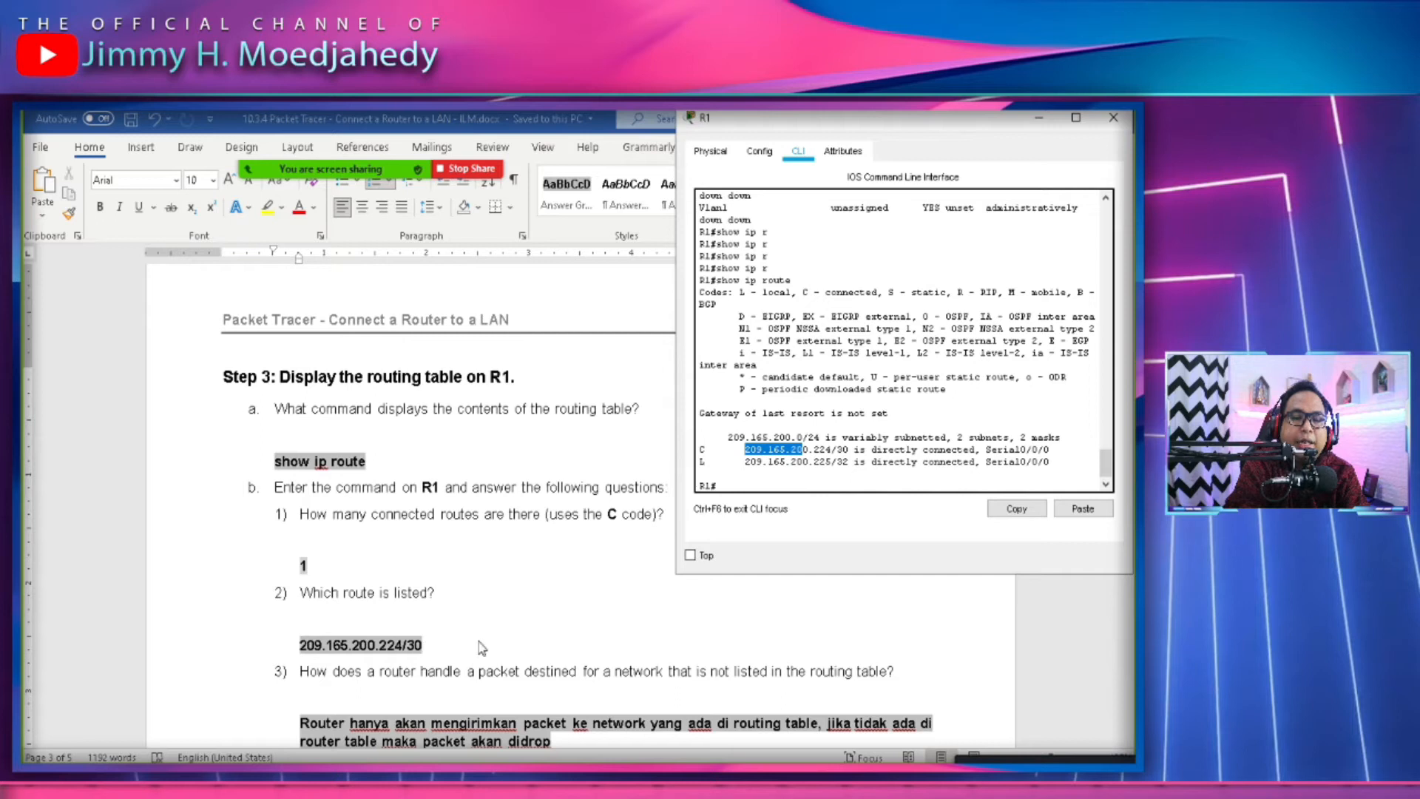
{"action": "triple_click", "coordinate": [830, 449]}
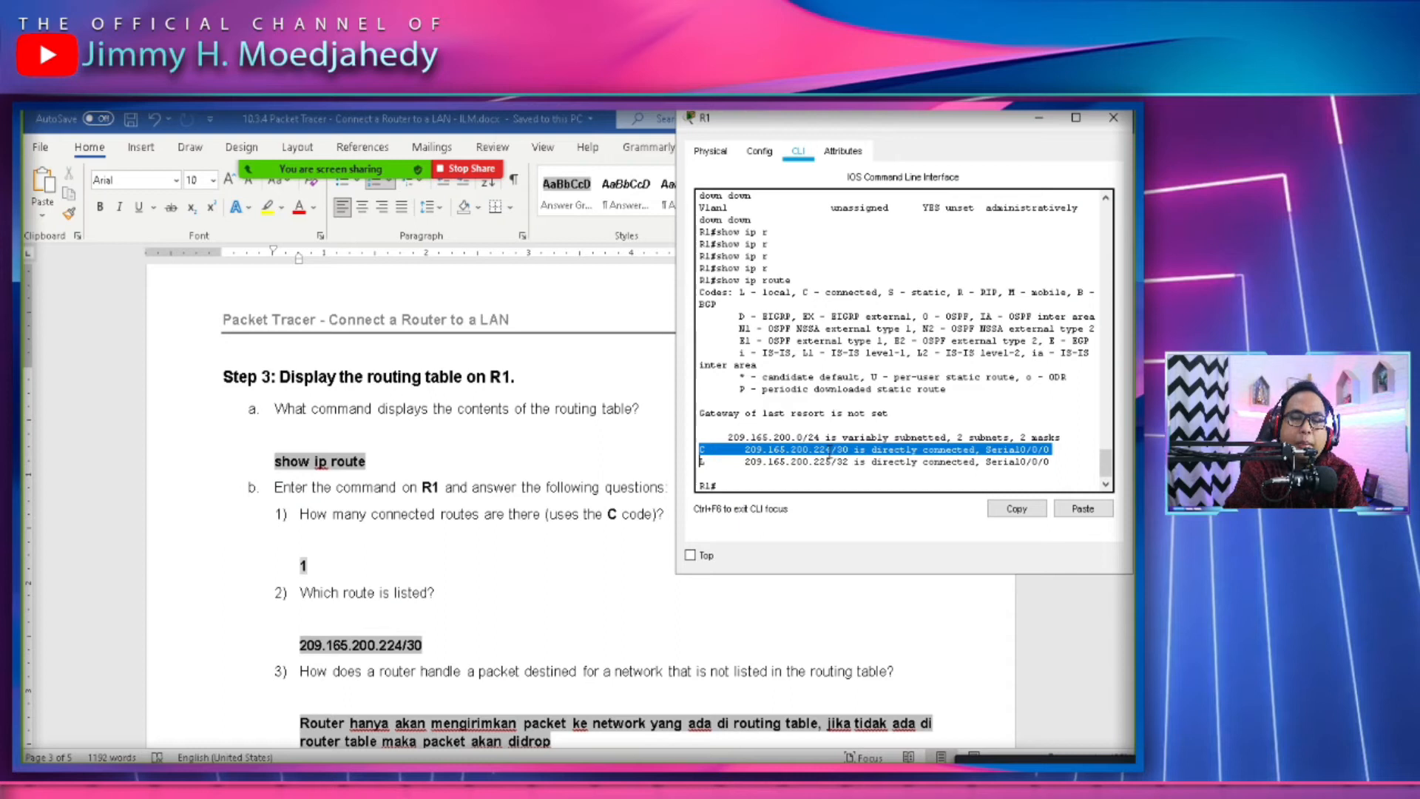
{"action": "scroll", "coordinate": [811, 468], "scroll_direction": "down", "scroll_amount": 1}
{"action": "left_click", "coordinate": [826, 435]}
{"action": "left_click_drag", "start_coordinate": [713, 435], "coordinate": [1077, 463]}
Return to Word and review the listed-route answer and the question on packets destined for networks missing from the routing table.
{"action": "left_click", "coordinate": [608, 513]}
{"action": "scroll", "coordinate": [492, 592], "scroll_direction": "down", "scroll_amount": 2}
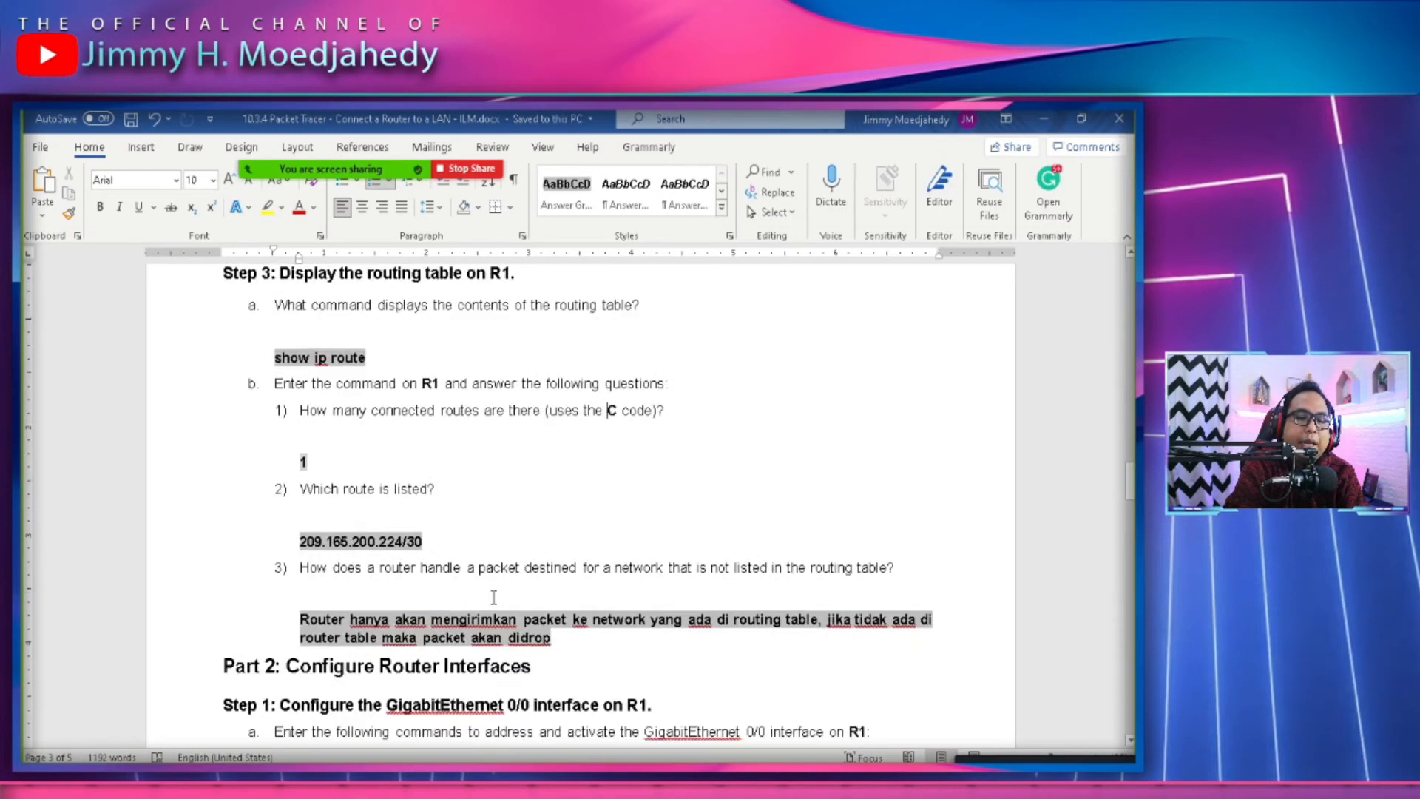
{"action": "scroll", "coordinate": [493, 597], "scroll_direction": "down", "scroll_amount": 2}
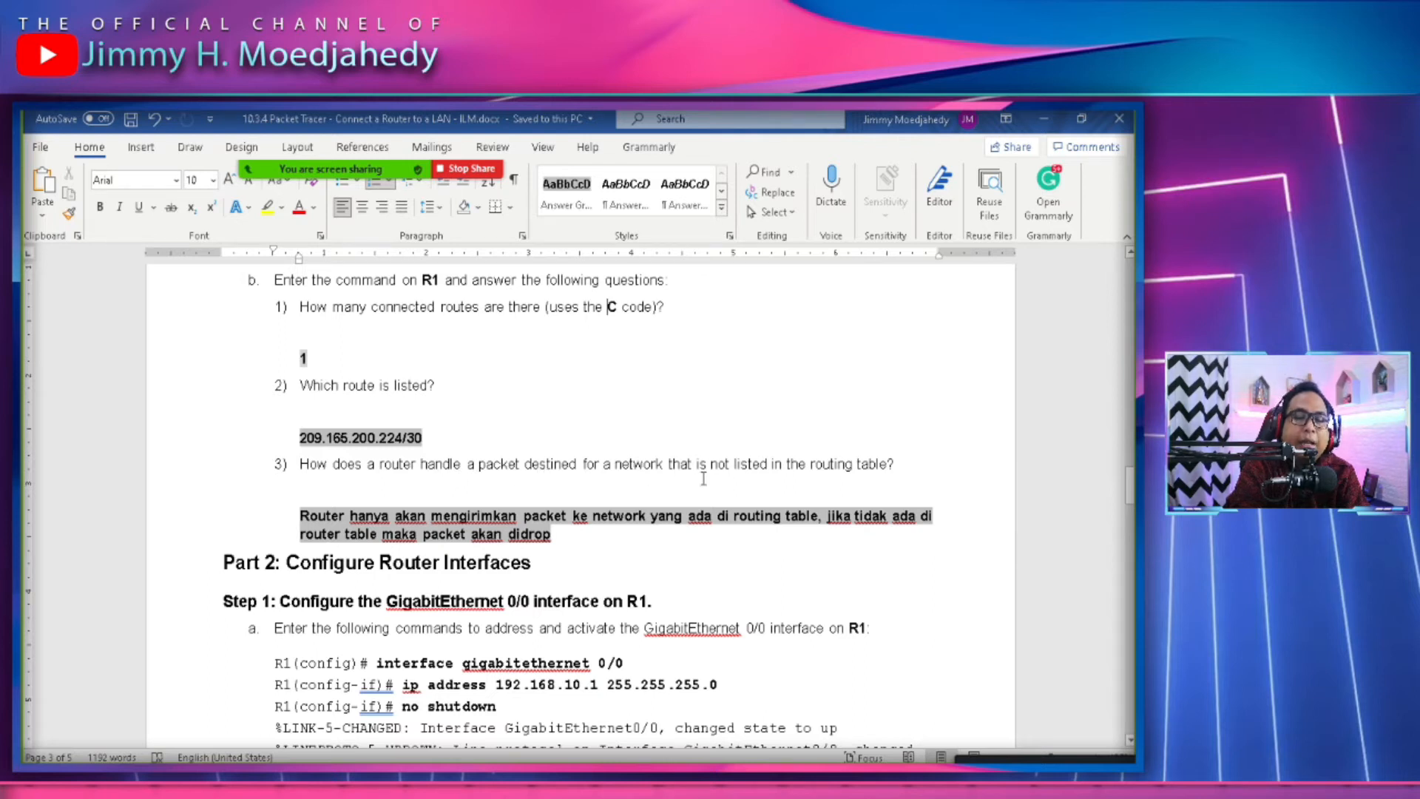
{"action": "double_click", "coordinate": [404, 443]}
{"action": "left_click", "coordinate": [537, 483]}
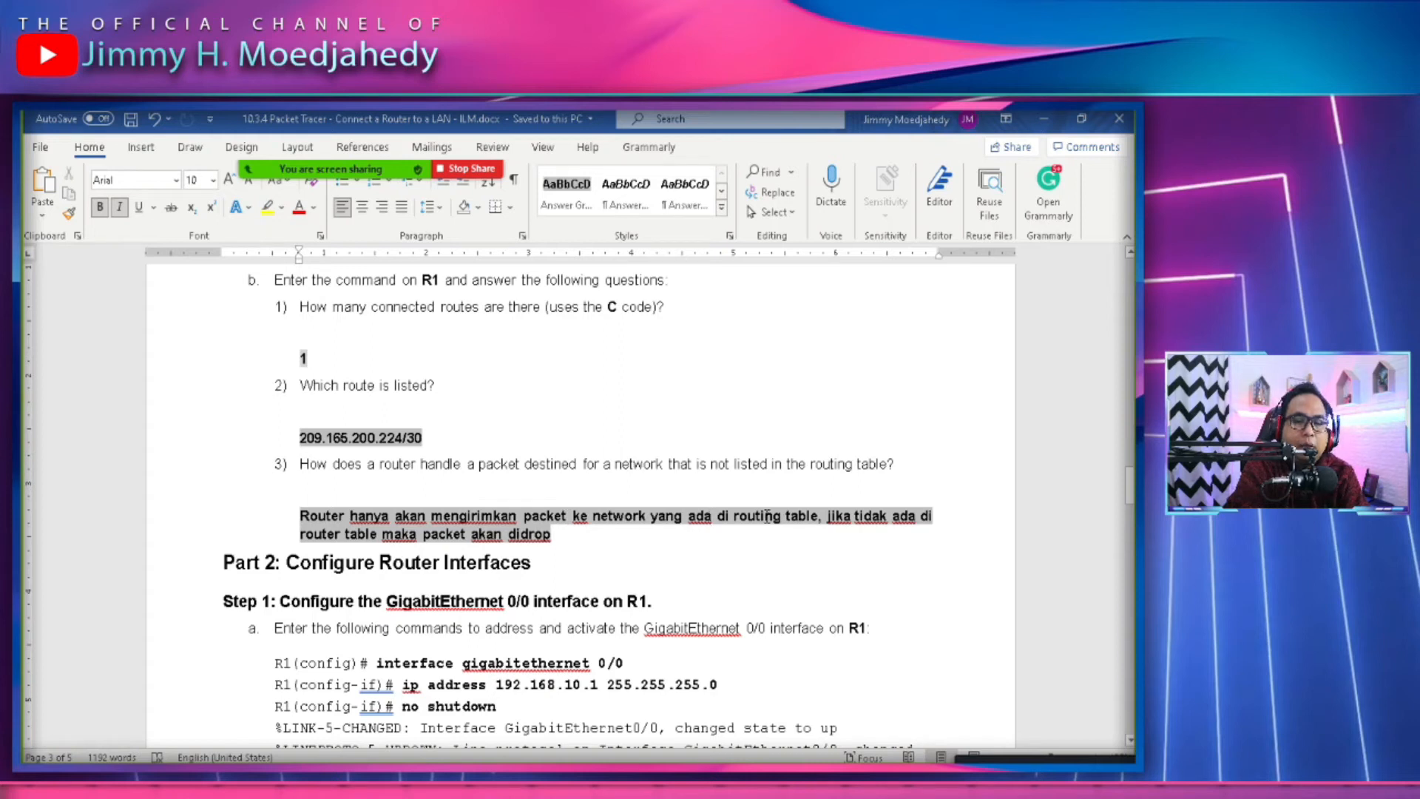
{"action": "triple_click", "coordinate": [518, 516]}
{"action": "left_click", "coordinate": [517, 516]}
{"action": "triple_click", "coordinate": [432, 465]}
{"action": "left_click", "coordinate": [493, 511]}
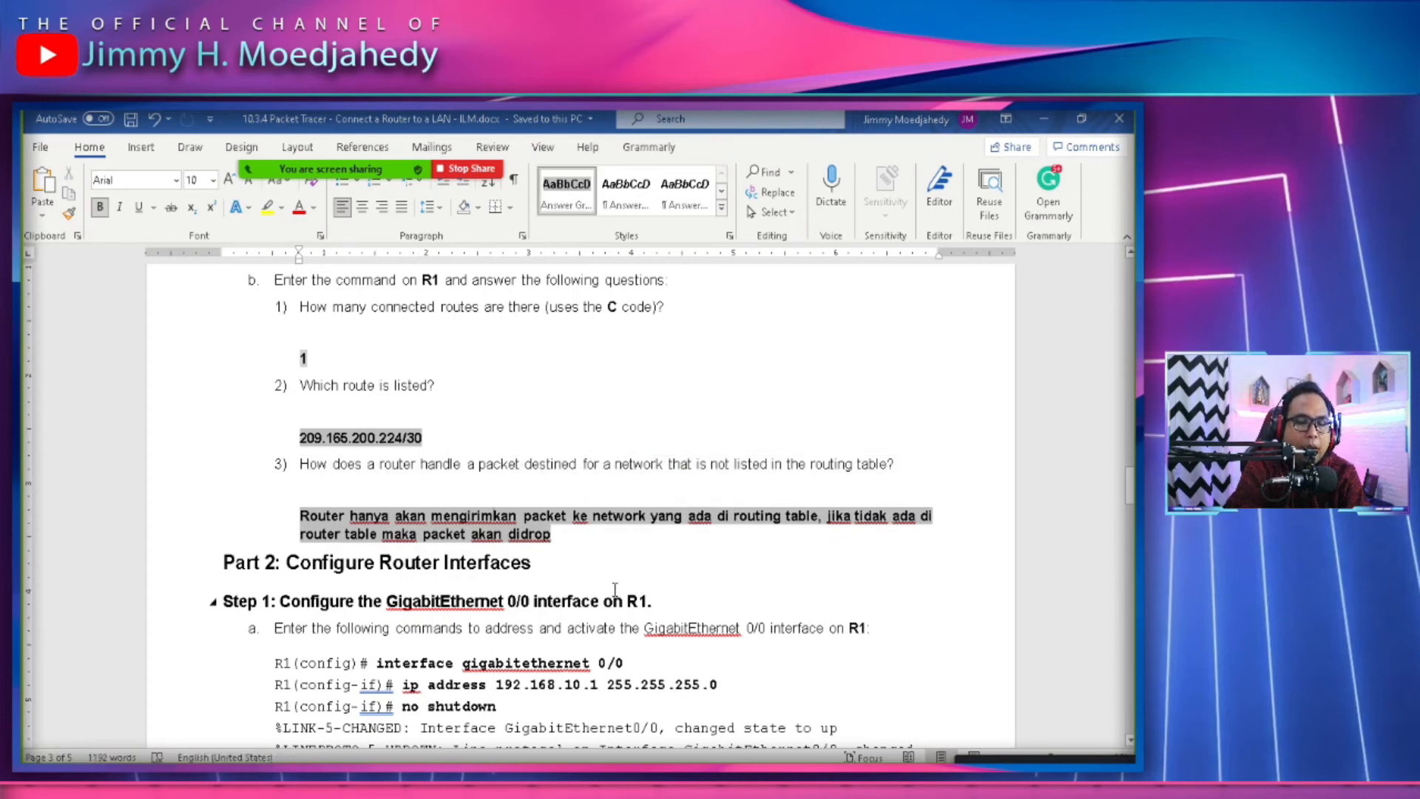
Read the Part 2 Step 1 instructions for configuring the GigabitEthernet 0/0 interface on R1.
{"action": "scroll", "coordinate": [617, 584], "scroll_direction": "up", "scroll_amount": 10}
{"action": "scroll", "coordinate": [617, 577], "scroll_direction": "down", "scroll_amount": 10}
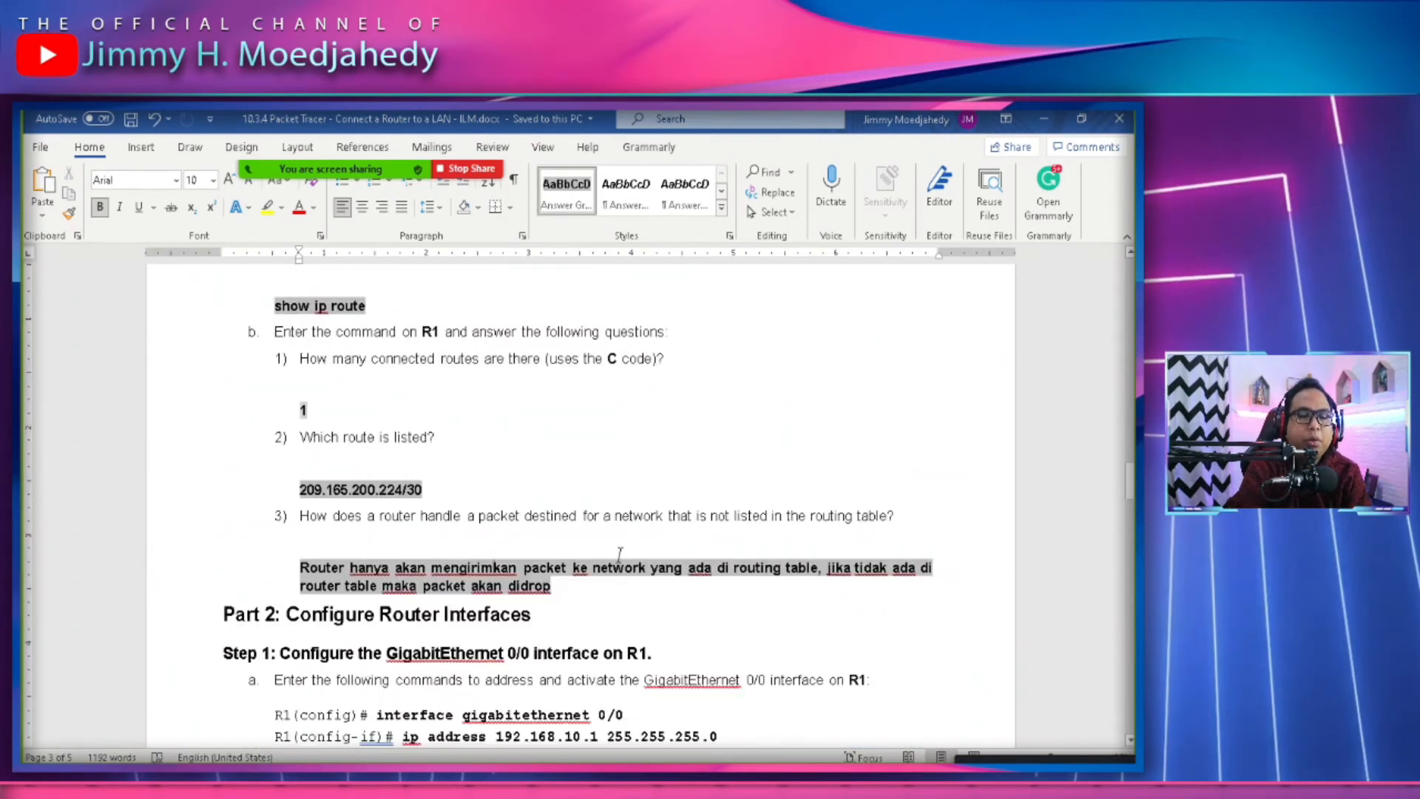
{"action": "scroll", "coordinate": [616, 572], "scroll_direction": "down", "scroll_amount": 3}
{"action": "scroll", "coordinate": [606, 568], "scroll_direction": "down", "scroll_amount": 3}
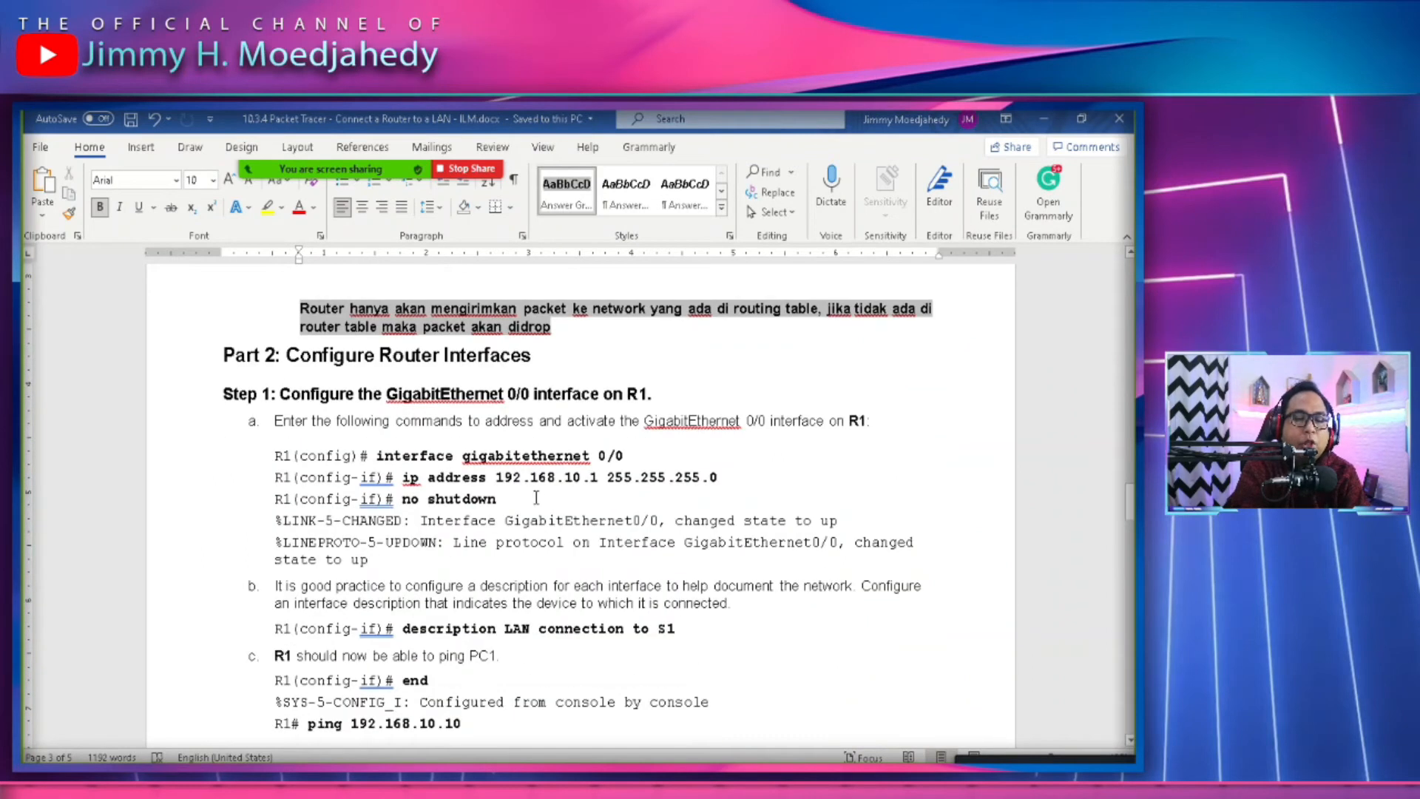
{"action": "triple_click", "coordinate": [469, 363]}
{"action": "triple_click", "coordinate": [468, 359]}
{"action": "left_click", "coordinate": [564, 440]}
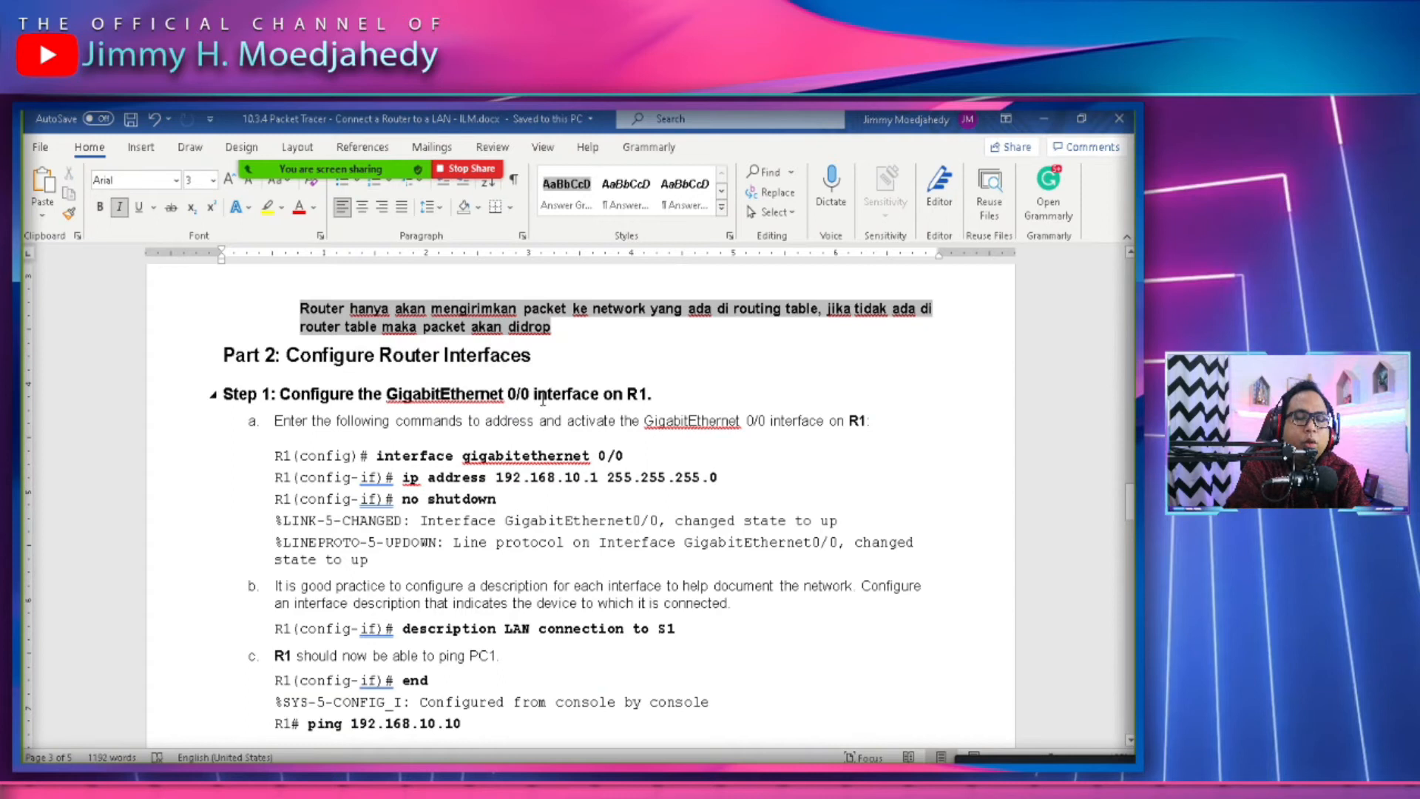
{"action": "double_click", "coordinate": [452, 357]}
{"action": "left_click", "coordinate": [452, 358]}
Look up R1's G0/0 and G0/1 interface entries in the document's Addressing Table.
{"action": "scroll", "coordinate": [770, 626], "scroll_direction": "up", "scroll_amount": 5}
{"action": "scroll", "coordinate": [769, 627], "scroll_direction": "up", "scroll_amount": 20}
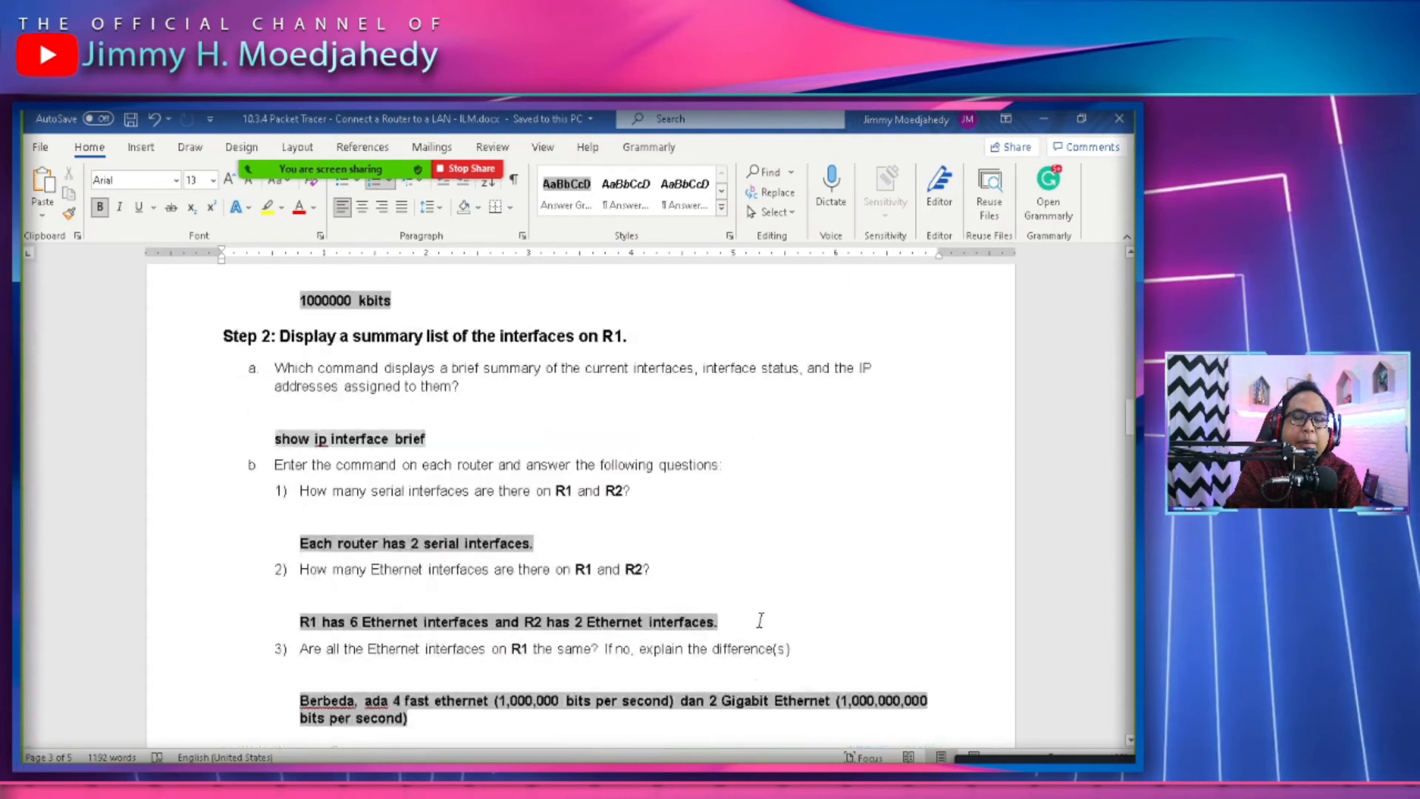
{"action": "scroll", "coordinate": [775, 567], "scroll_direction": "down", "scroll_amount": 1}
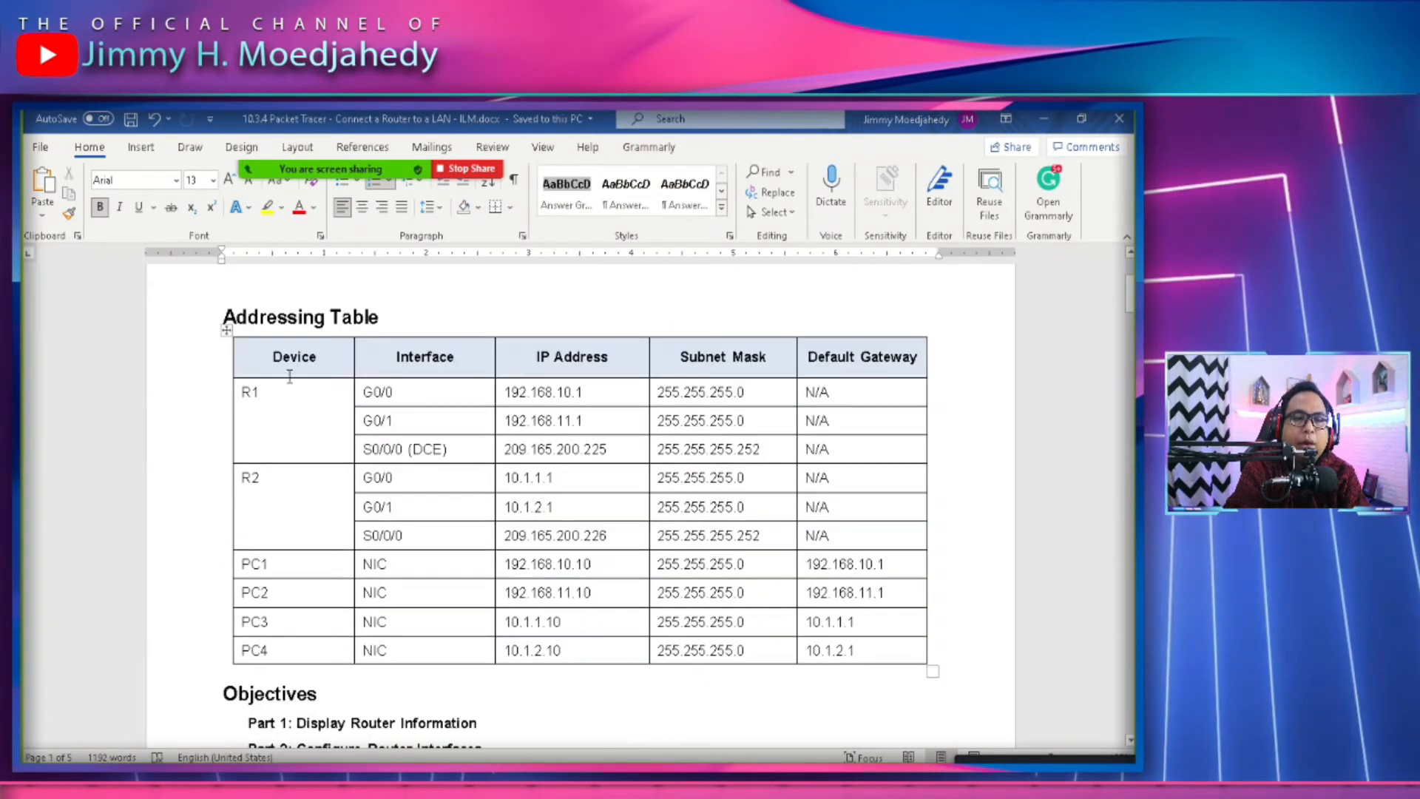
{"action": "left_click_drag", "start_coordinate": [266, 361], "coordinate": [898, 647]}
{"action": "left_click", "coordinate": [250, 392]}
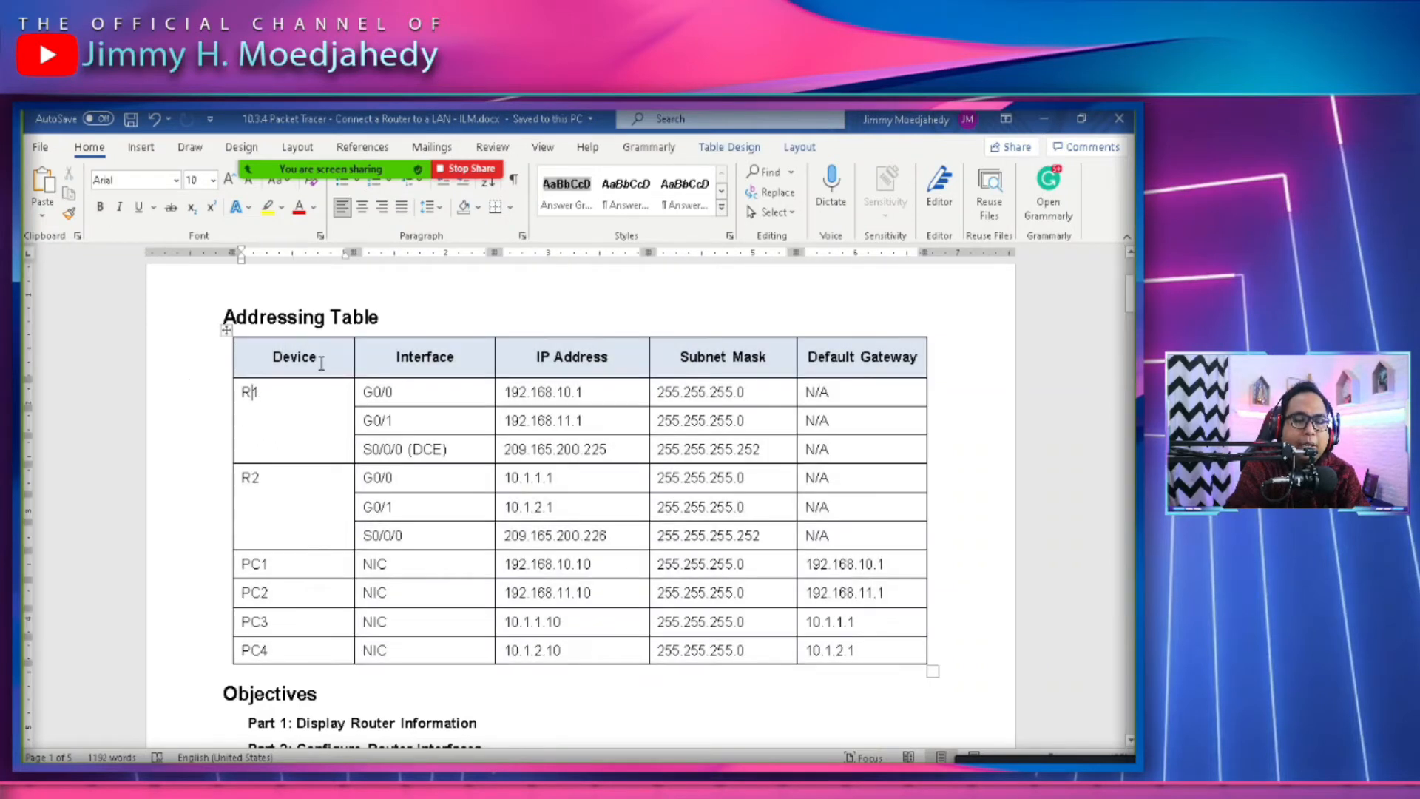
{"action": "double_click", "coordinate": [376, 393]}
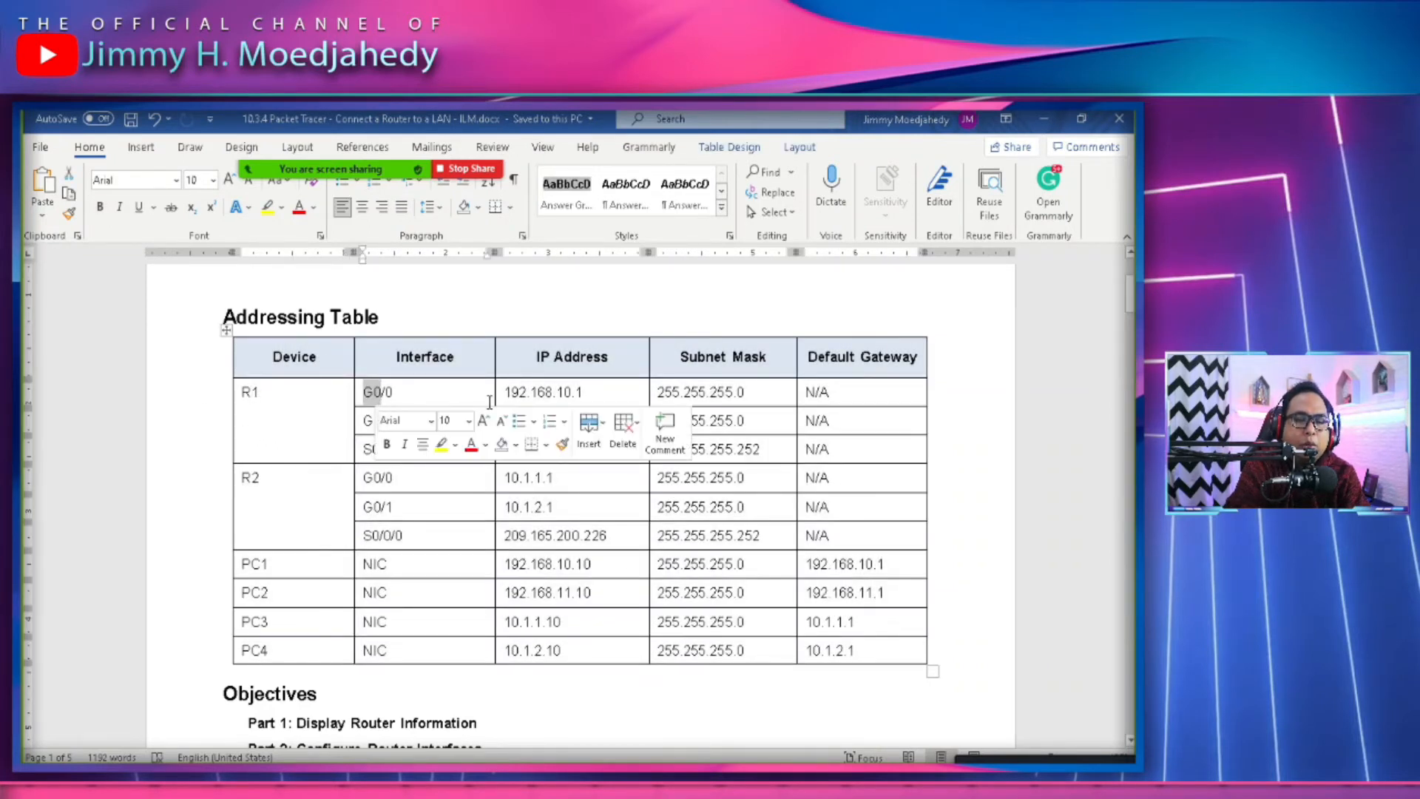
{"action": "triple_click", "coordinate": [534, 399]}
{"action": "double_click", "coordinate": [386, 422]}
Review the commands listed under Part 2 Step 1 for addressing and activating GigabitEthernet 0/0 on R1.
{"action": "scroll", "coordinate": [443, 634], "scroll_direction": "down", "scroll_amount": 15}
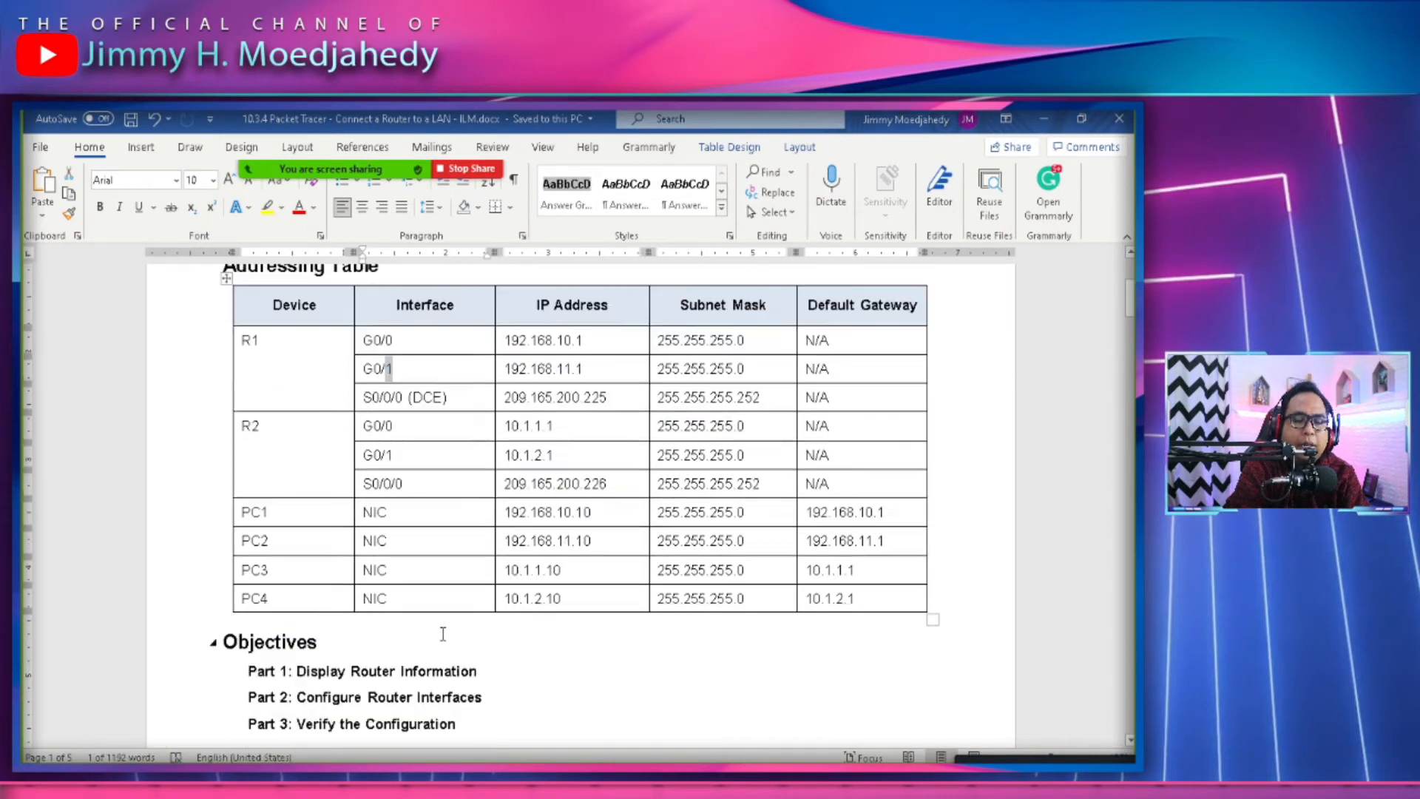
{"action": "scroll", "coordinate": [420, 638], "scroll_direction": "down", "scroll_amount": 20}
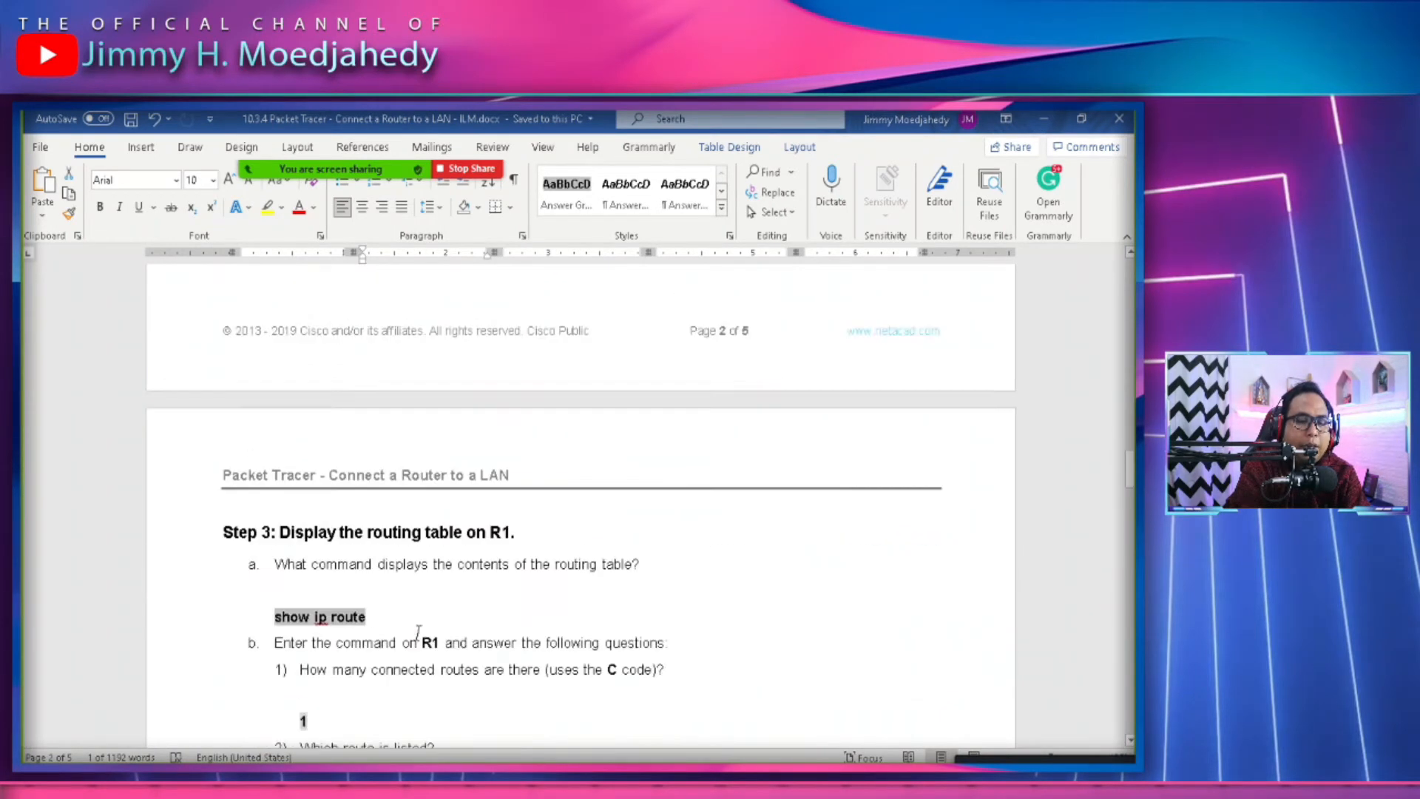
{"action": "scroll", "coordinate": [418, 633], "scroll_direction": "down", "scroll_amount": 3}
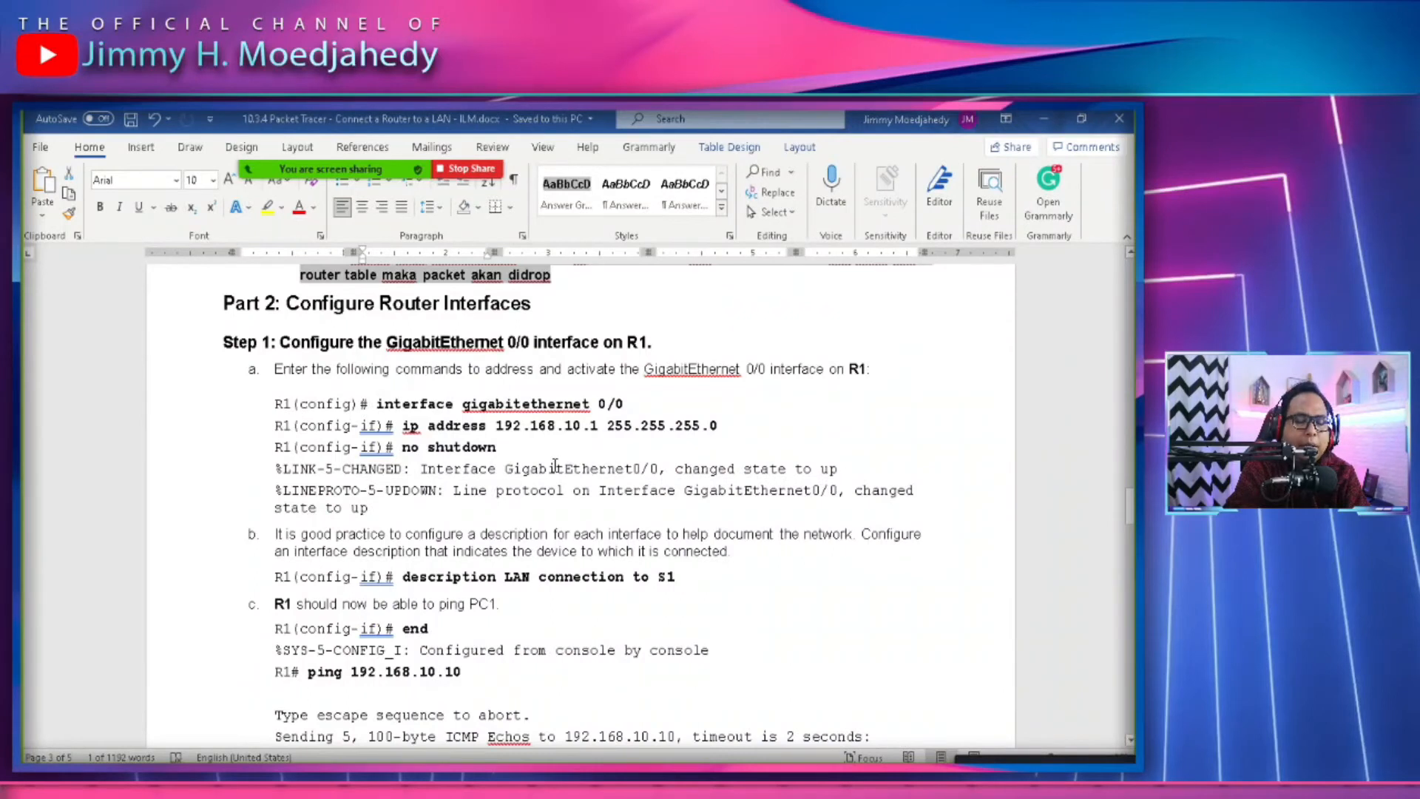
{"action": "double_click", "coordinate": [526, 405]}
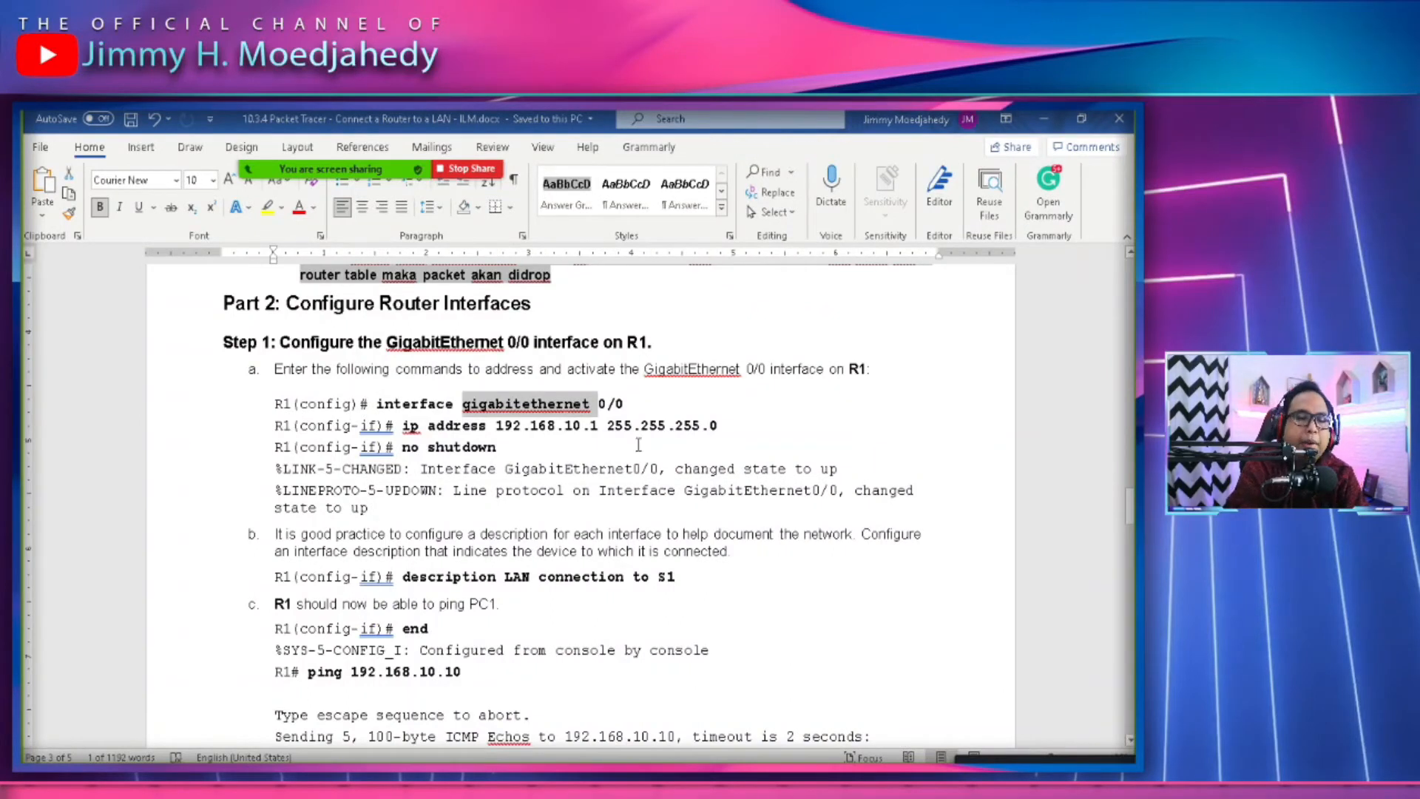
{"action": "left_click", "coordinate": [637, 446]}
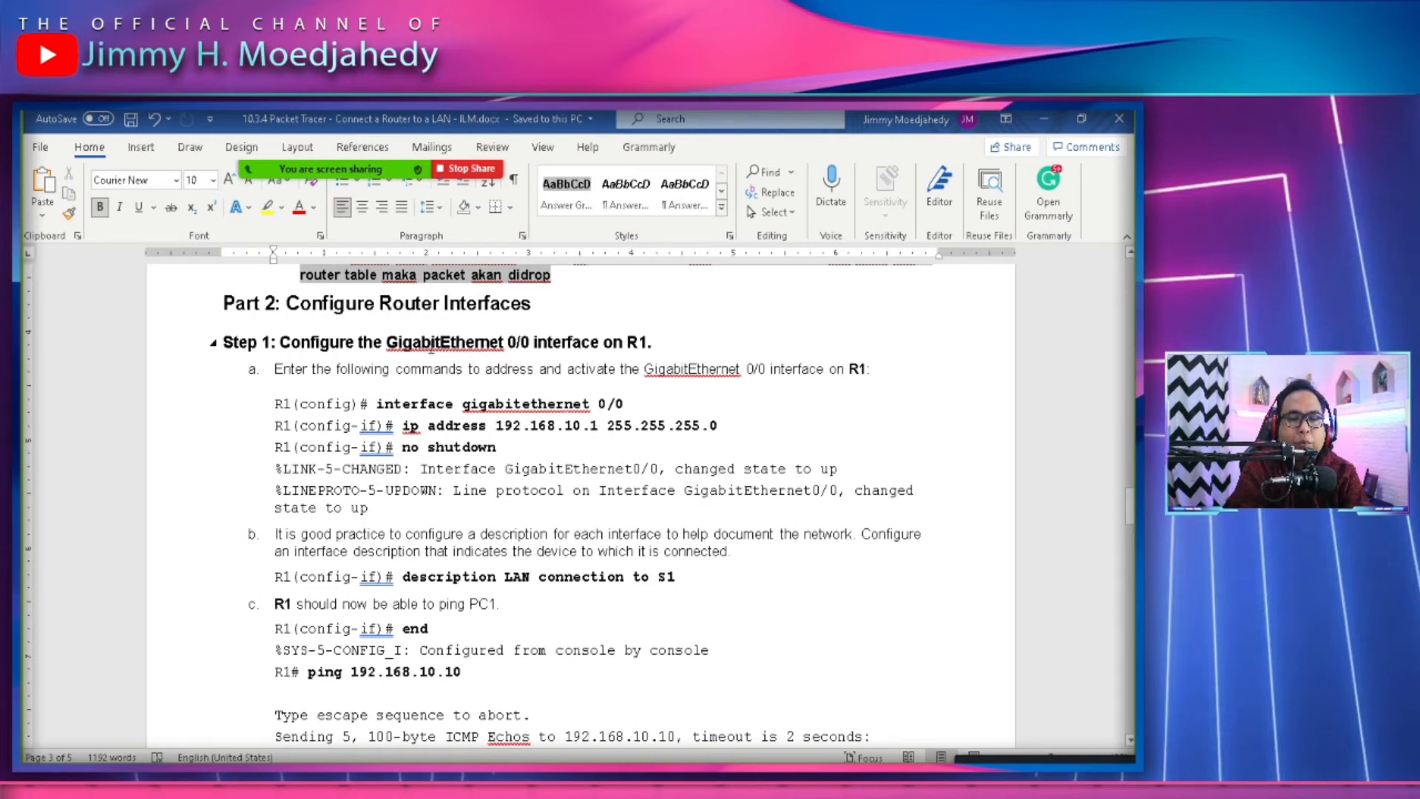
{"action": "left_click", "coordinate": [639, 345]}
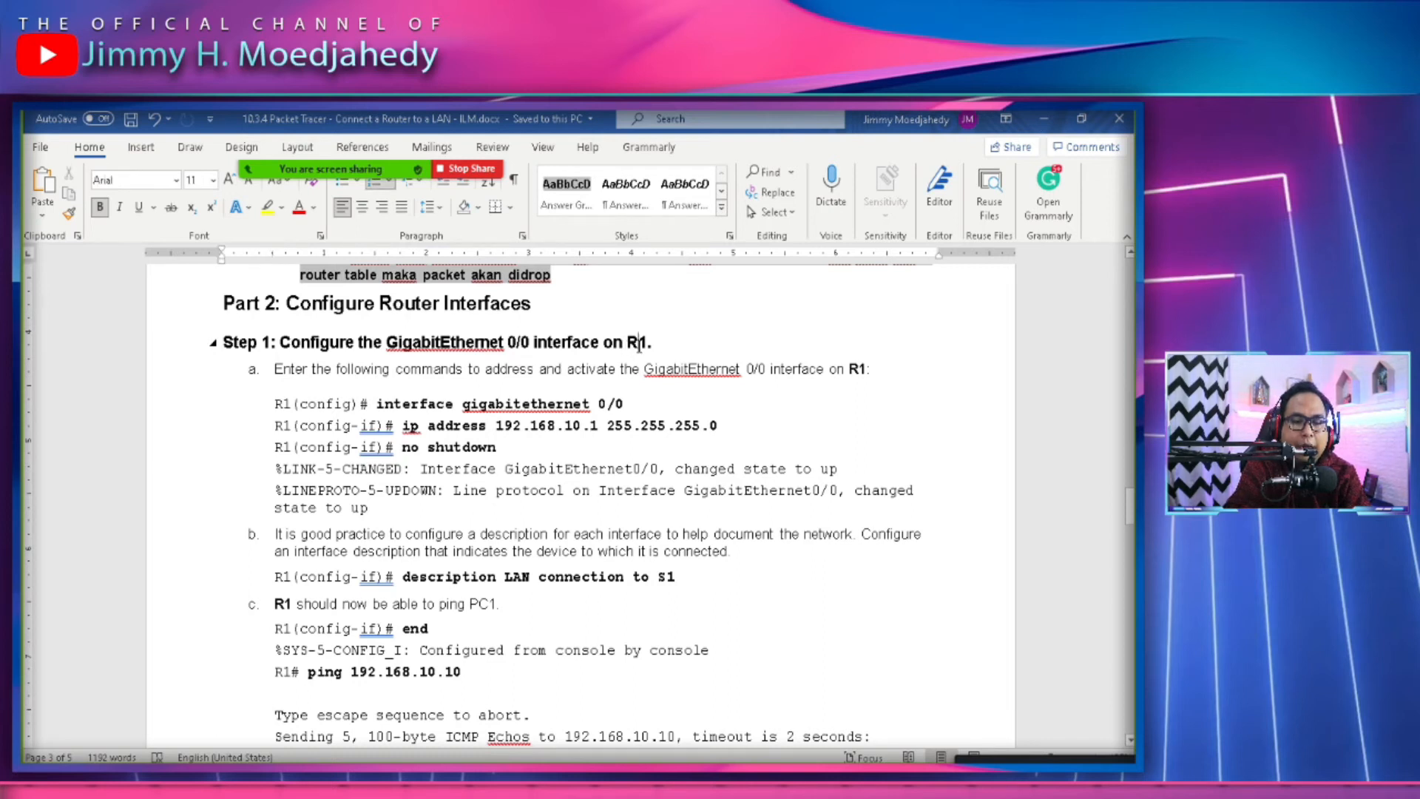
Switch to Cisco Packet Tracer and bring R1's command line up over the lab instructions.
{"action": "key", "text": "alt+Tab"}
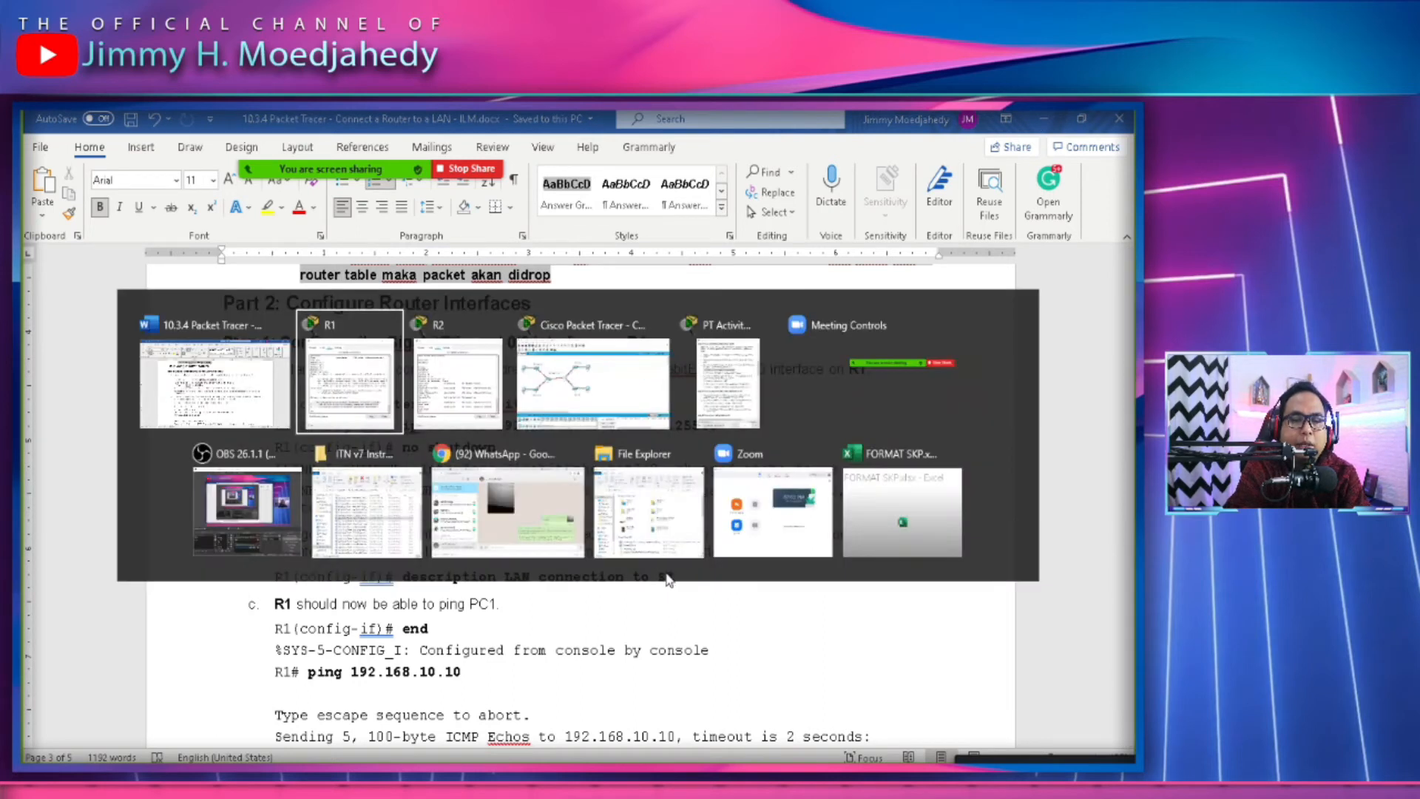
{"action": "left_click", "coordinate": [592, 381]}
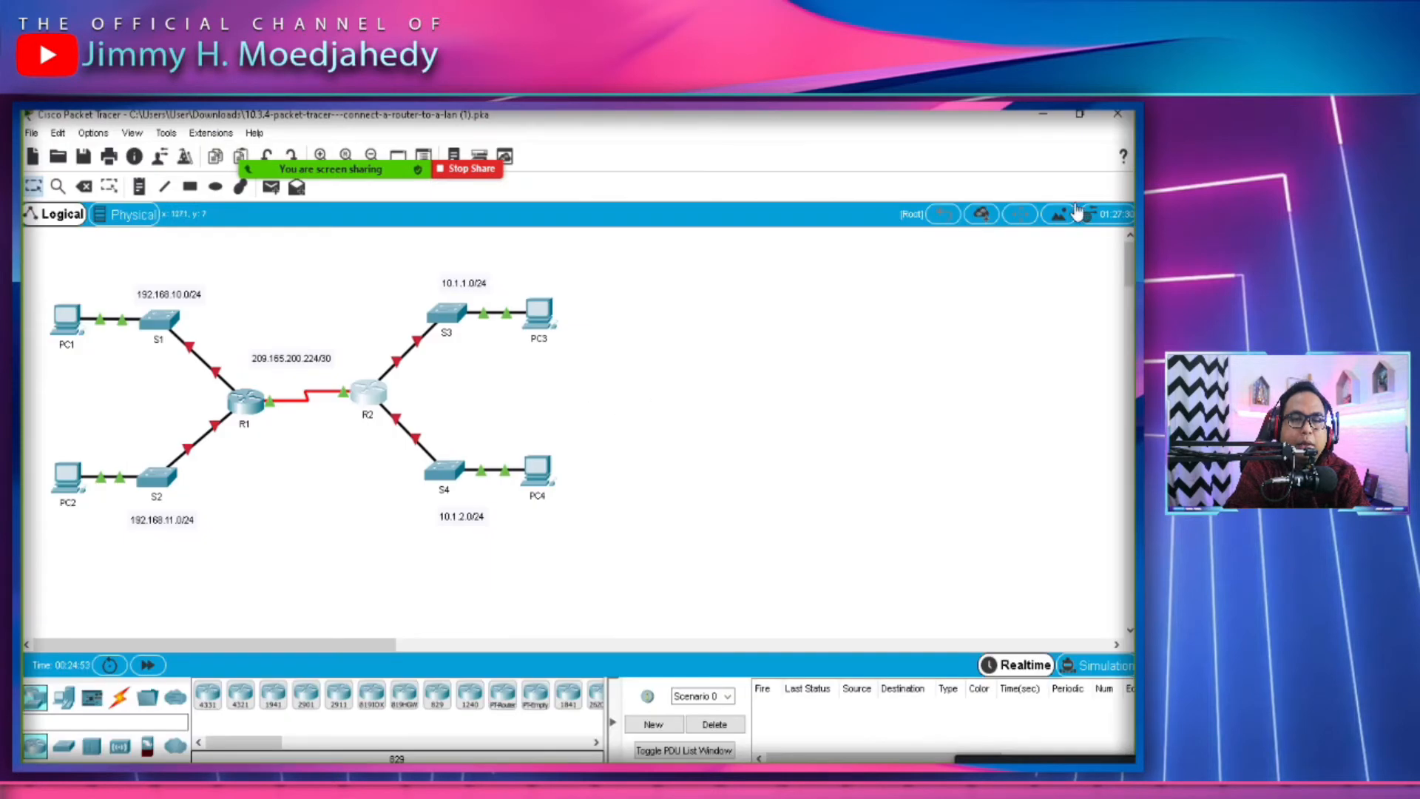
{"action": "left_click", "coordinate": [1043, 114]}
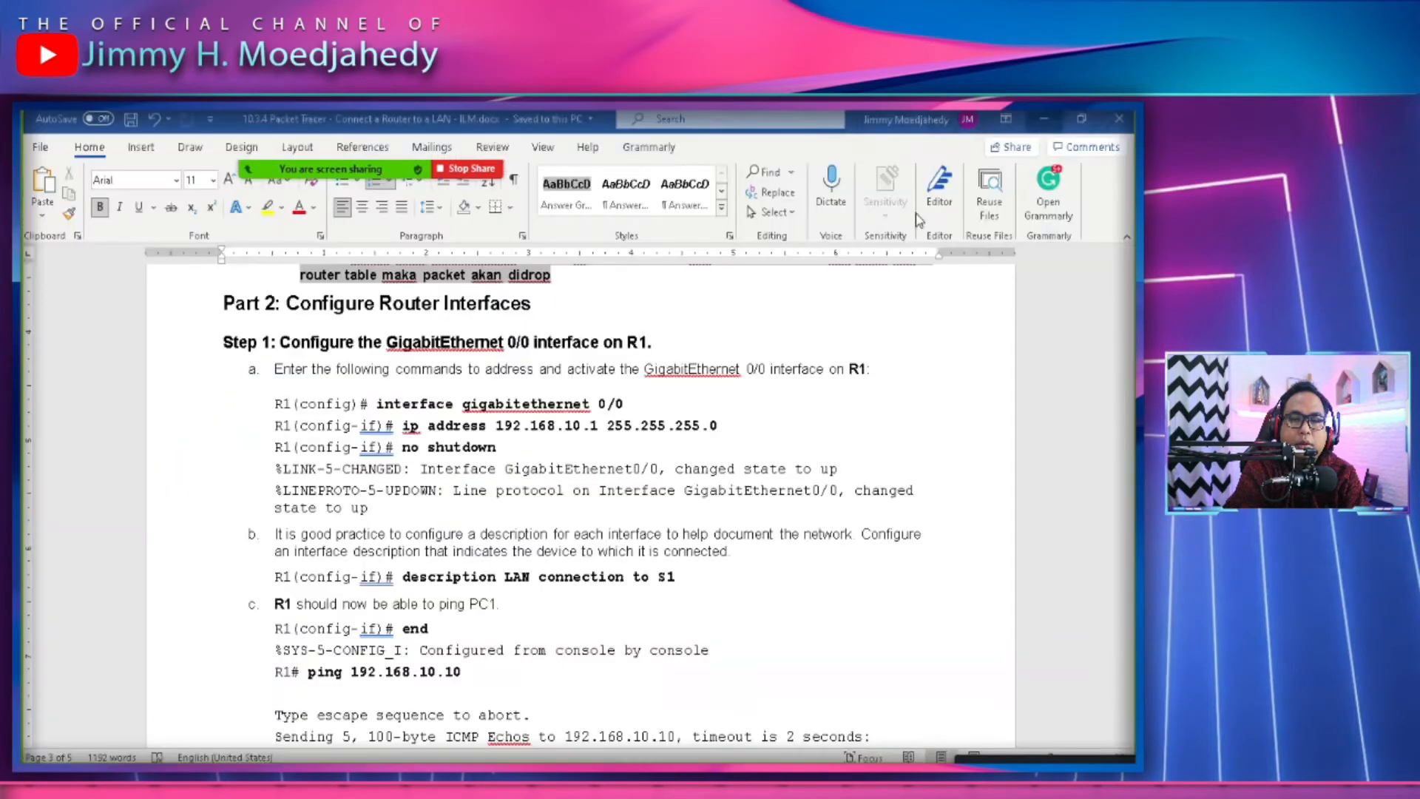
{"action": "key", "text": "alt+Tab"}
{"action": "left_click", "coordinate": [595, 382]}
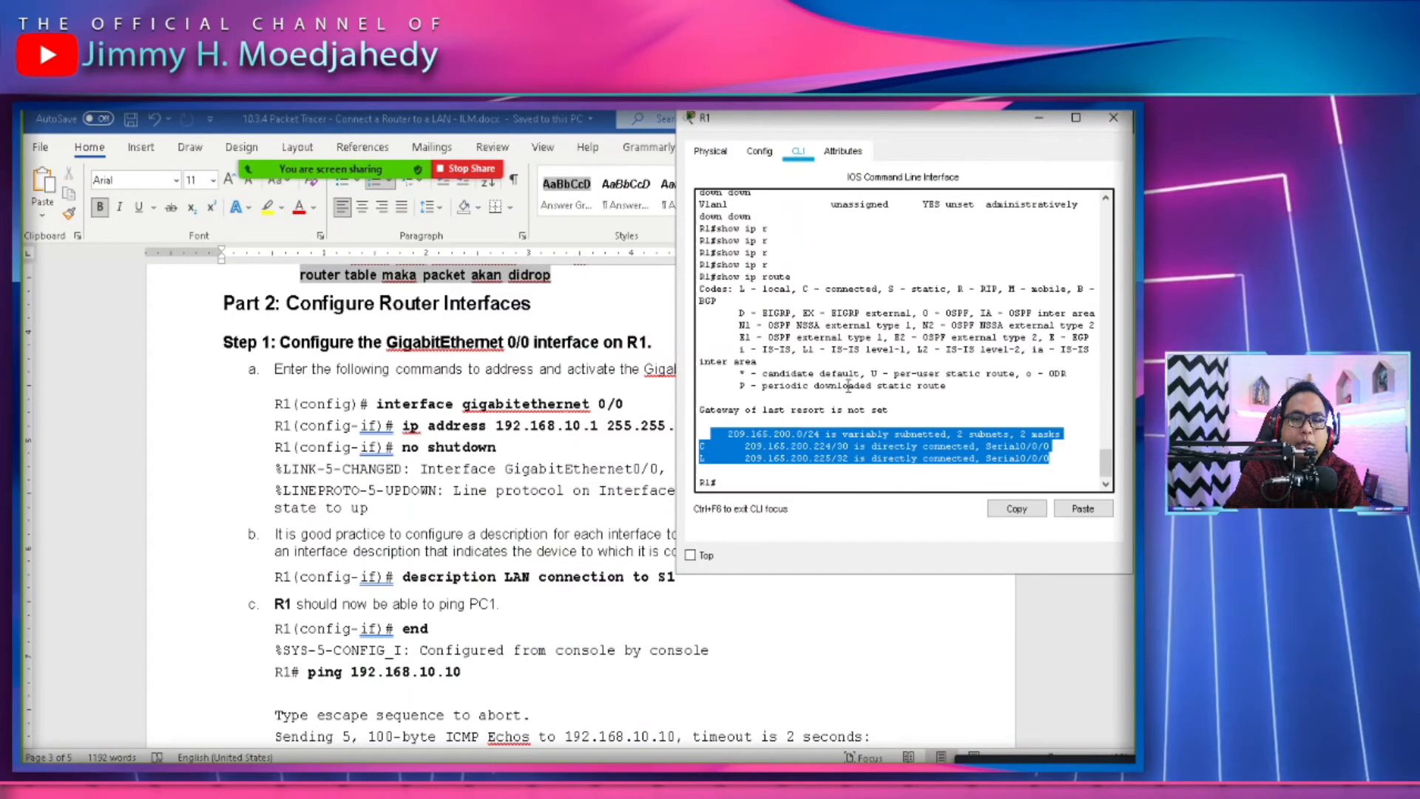
{"action": "left_click", "coordinate": [857, 439]}
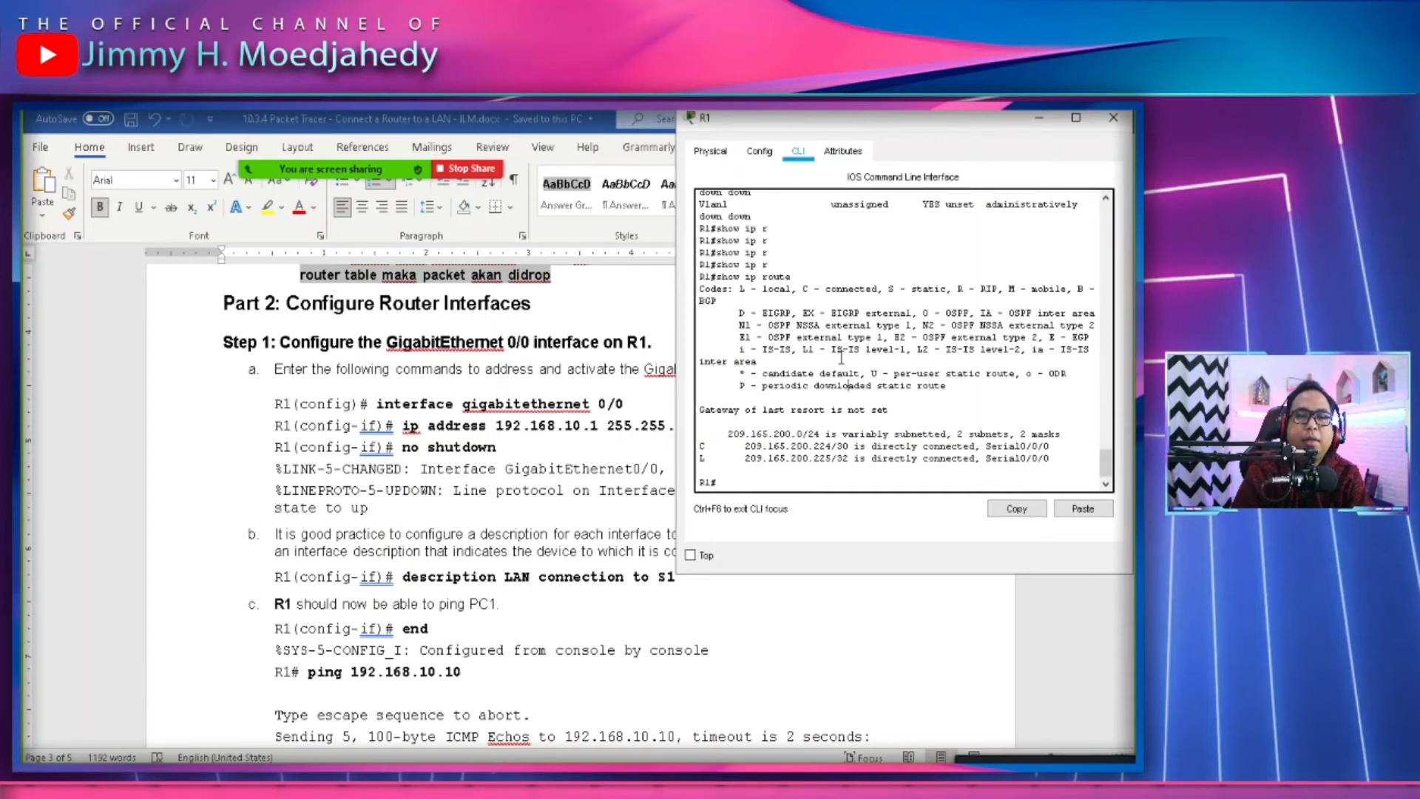
Enter global configuration mode on R1 with configure terminal.
{"action": "type", "text": "nf"}
{"action": "key", "text": "Tab"}
{"action": "type", "text": "te"}
{"action": "key", "text": "Tab"}
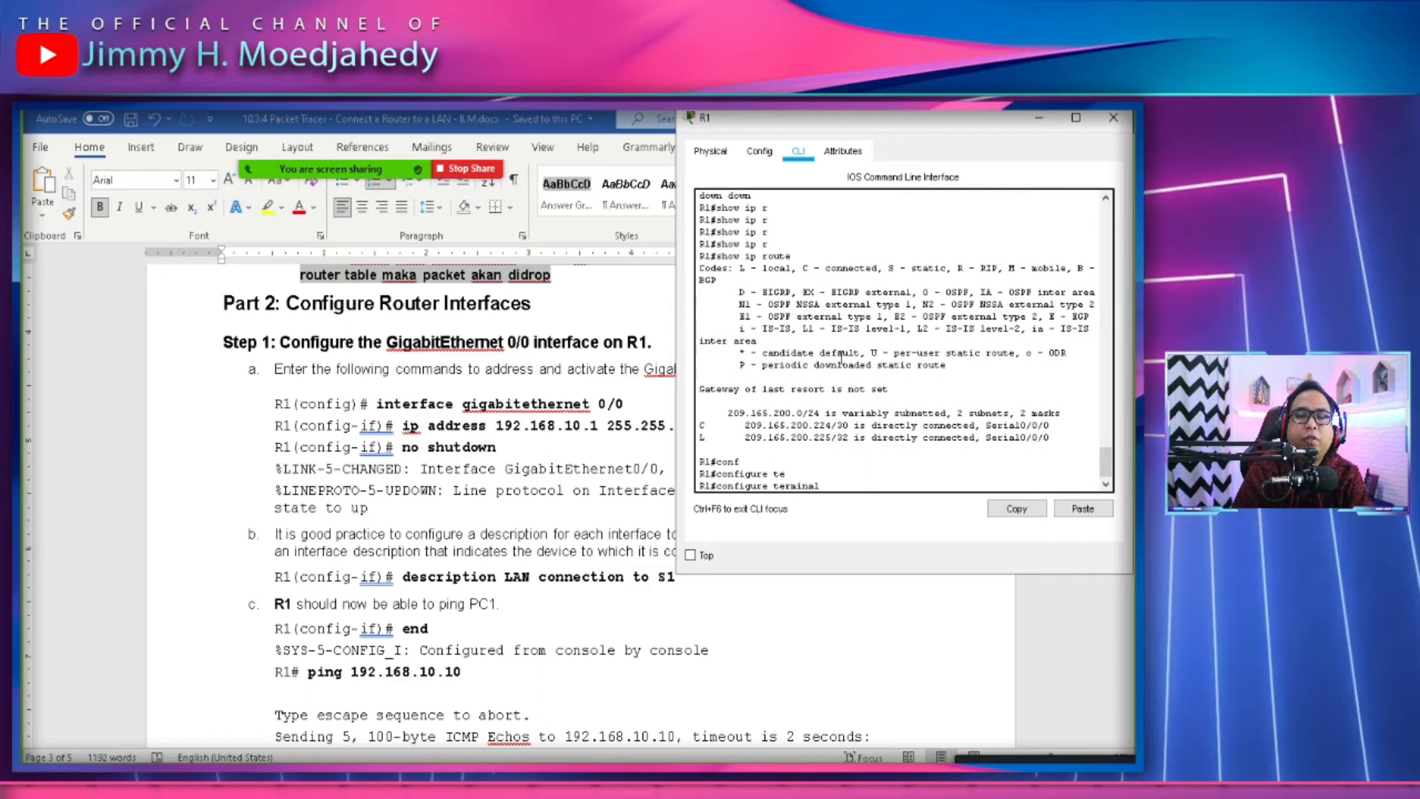
{"action": "key", "text": "Return"}
Enter interface configuration mode for GigabitEthernet 0/0 on R1.
{"action": "type", "text": "in"}
{"action": "key", "text": "Tab"}
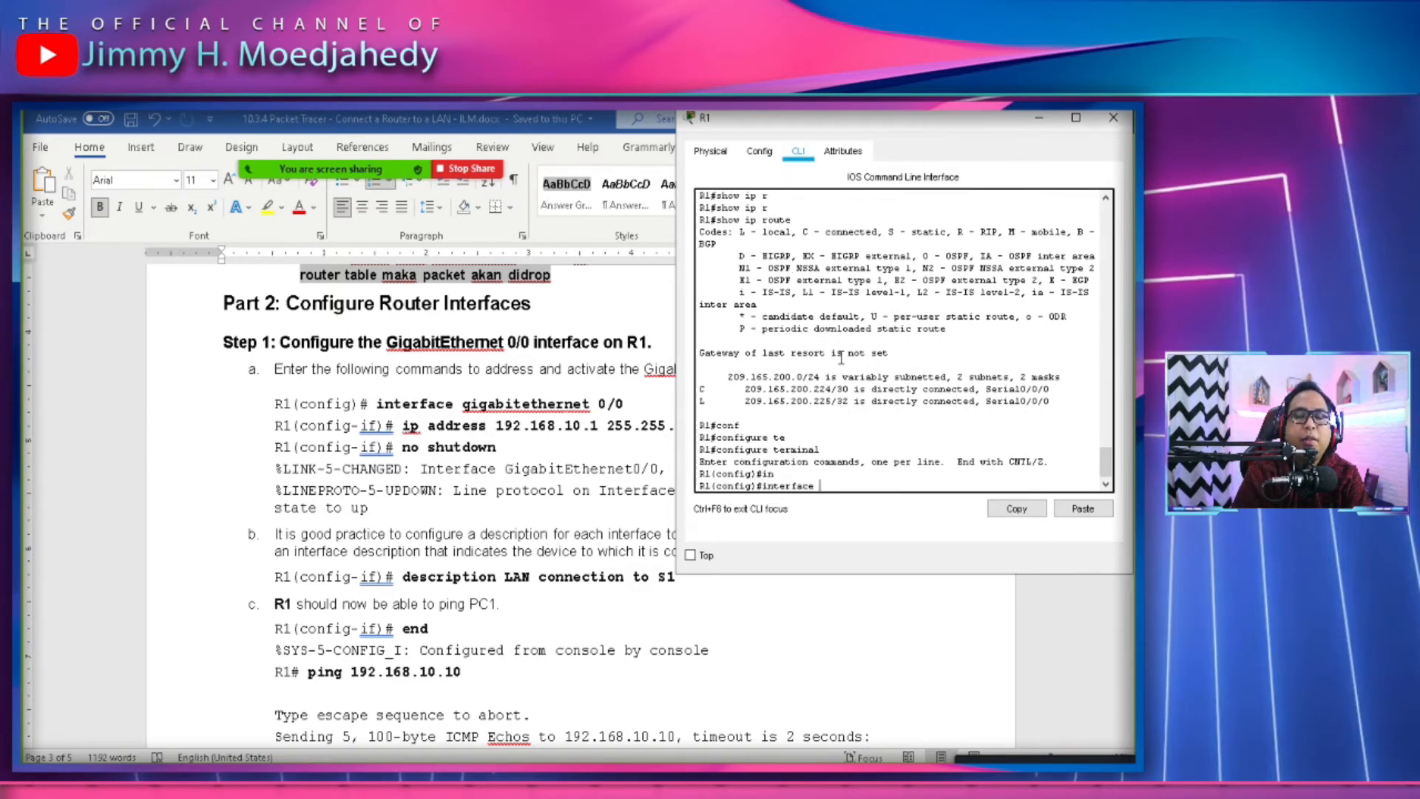
{"action": "type", "text": "Gi"}
{"action": "key", "text": "Tab"}
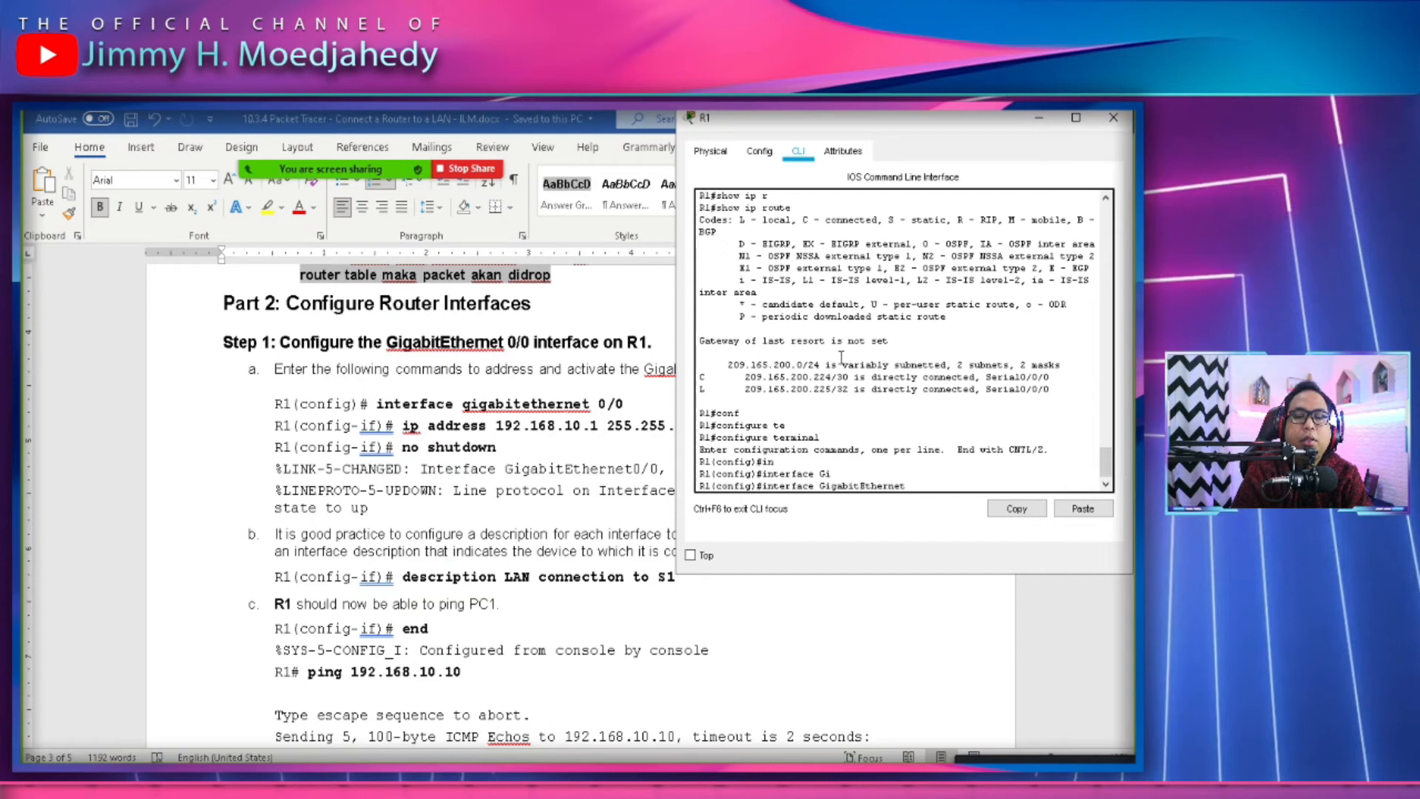
{"action": "key", "text": "Return"}
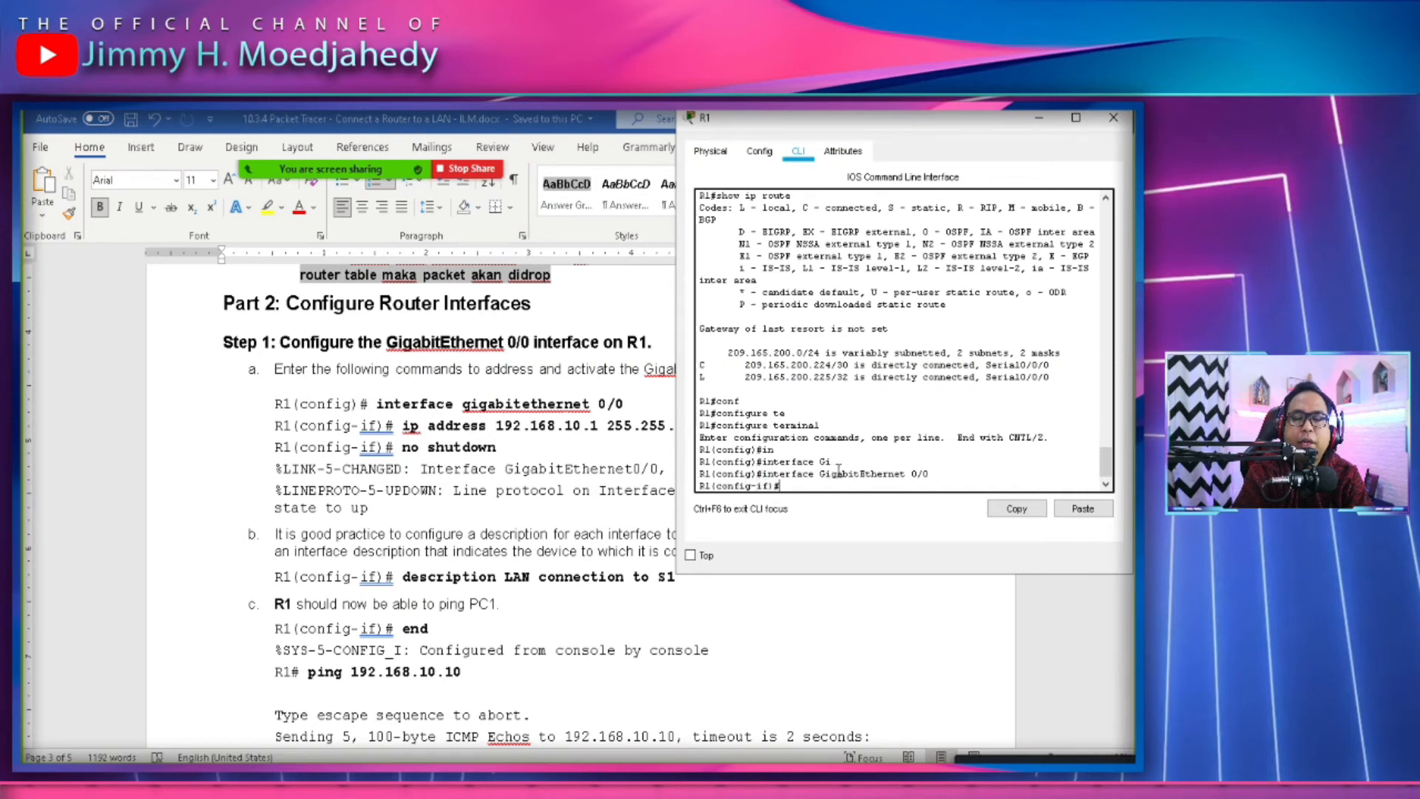
Begin an ip address command for the GigabitEthernet 0/0 interface, entering 192. as the start of the address.
{"action": "left_click_drag", "start_coordinate": [821, 475], "coordinate": [781, 488]}
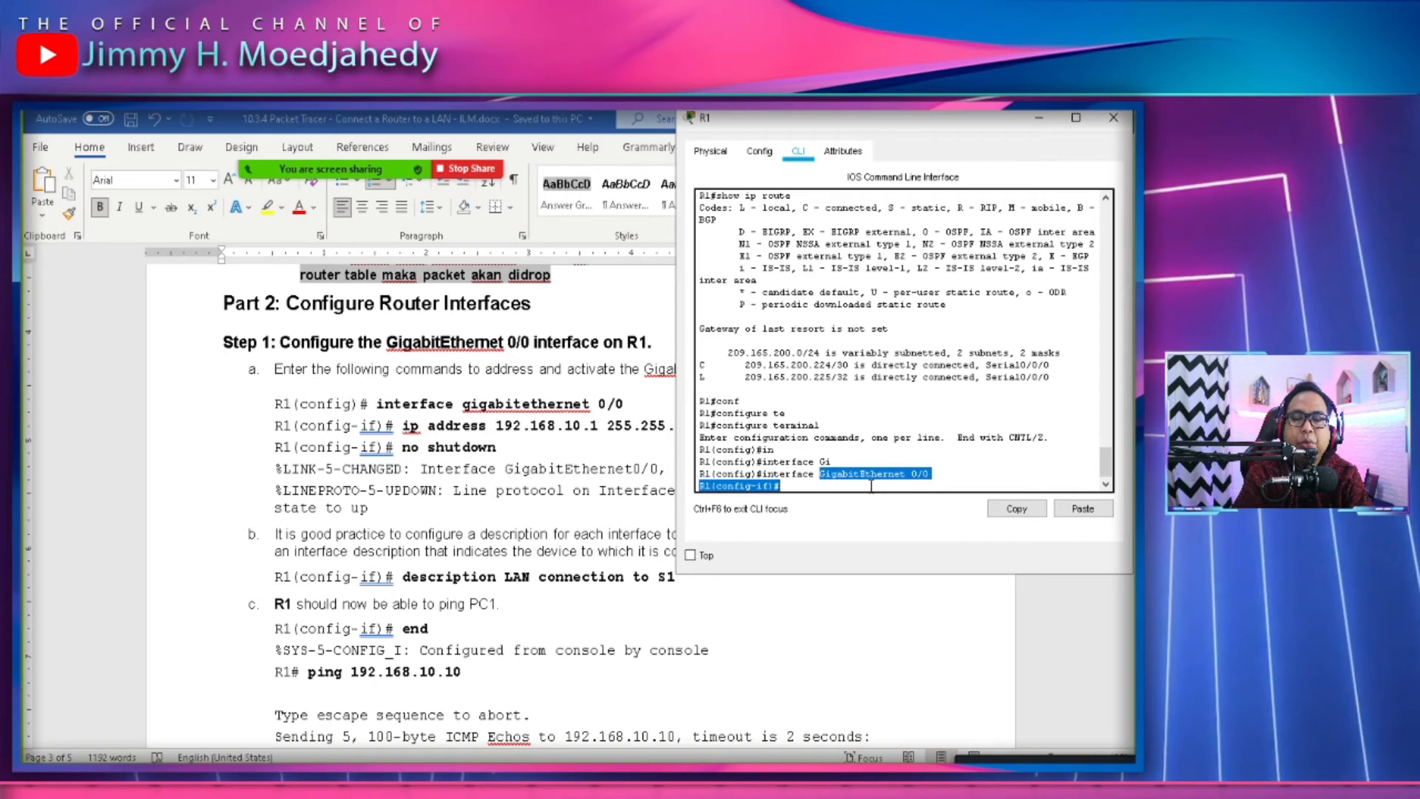
{"action": "left_click", "coordinate": [848, 486]}
{"action": "type", "text": "ip ad"}
{"action": "key", "text": "Tab"}
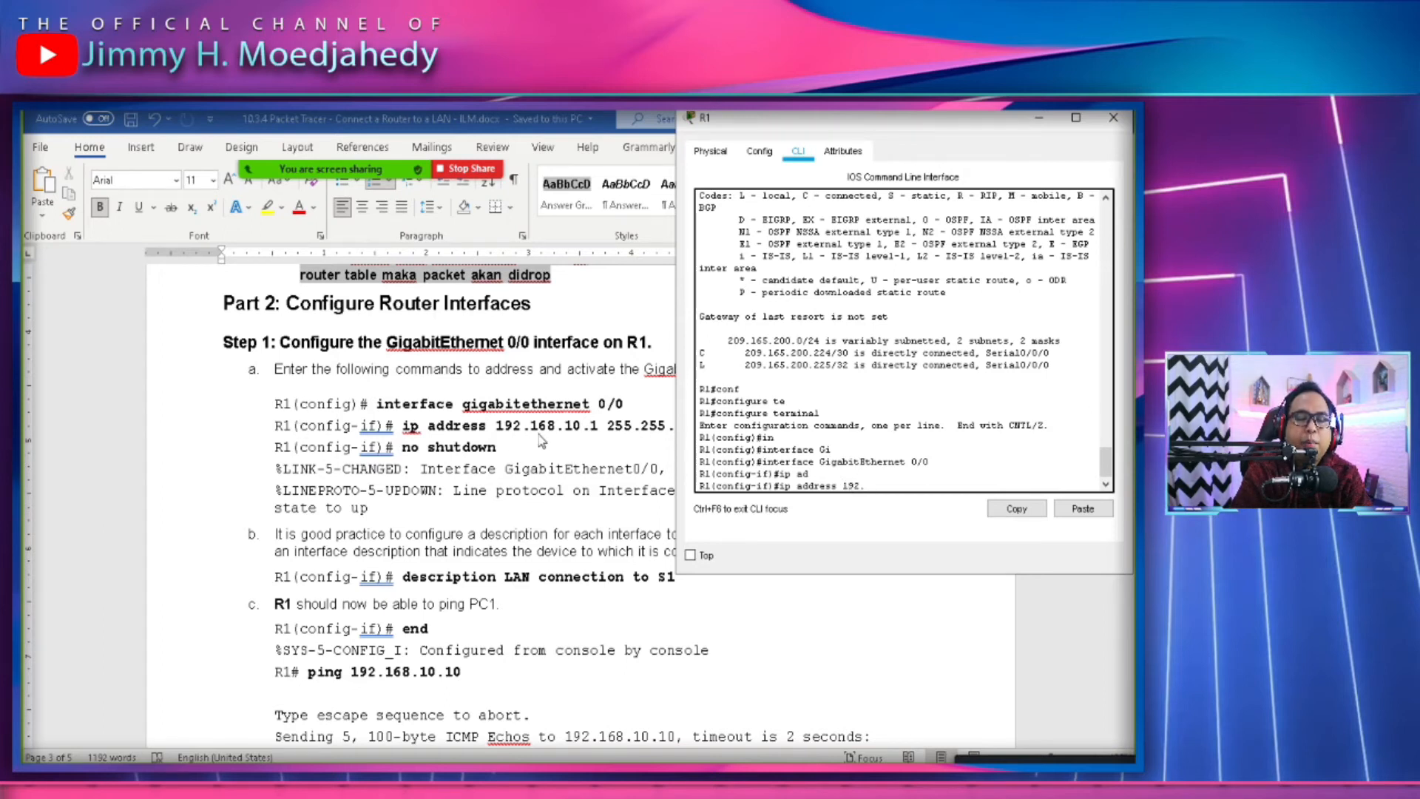
Switch to the Word lab document and check R1's G0/0 IP address and subnet mask in the Addressing Table.
{"action": "left_click", "coordinate": [563, 441]}
{"action": "scroll", "coordinate": [576, 466], "scroll_direction": "up", "scroll_amount": 10}
{"action": "scroll", "coordinate": [576, 470], "scroll_direction": "up", "scroll_amount": 15}
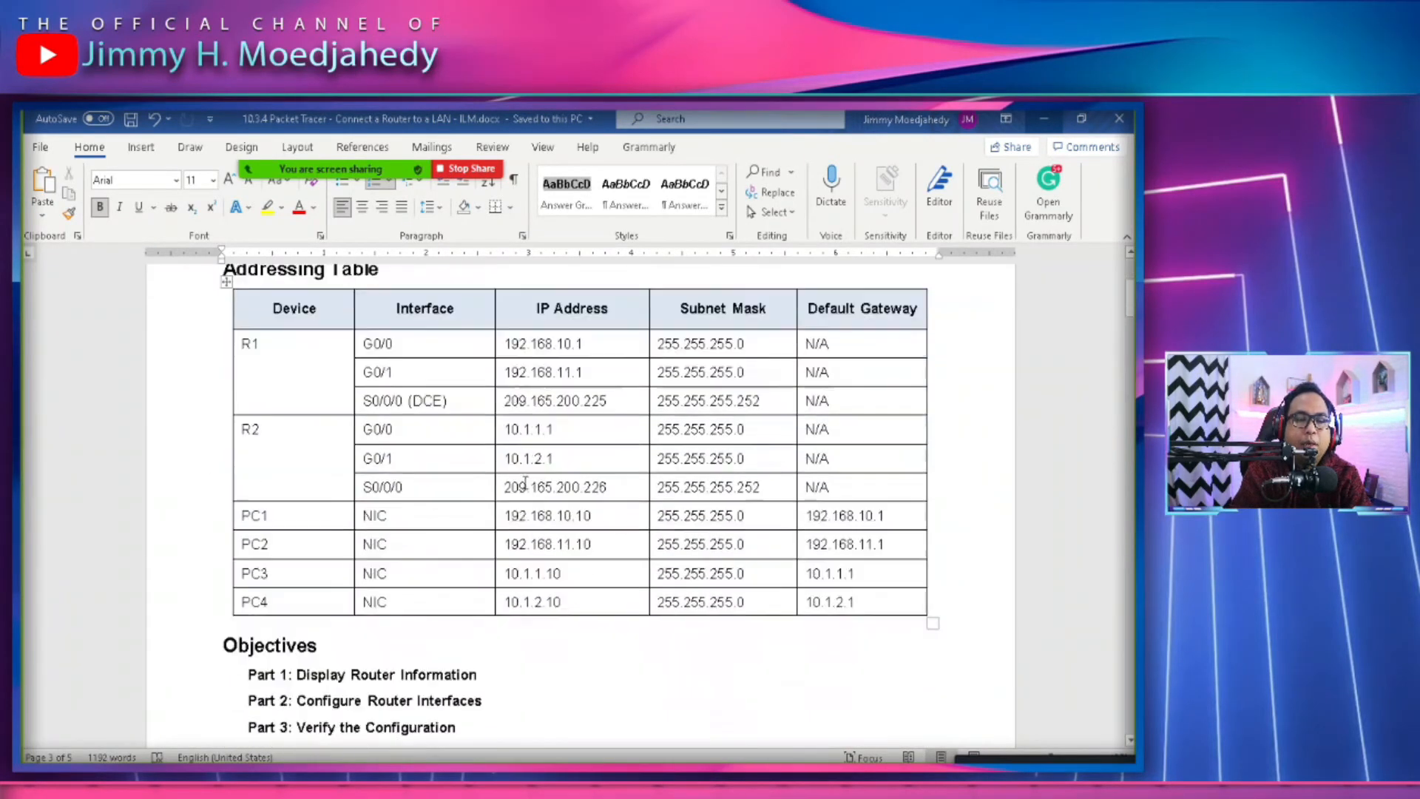
{"action": "left_click_drag", "start_coordinate": [507, 344], "coordinate": [744, 345]}
{"action": "scroll", "coordinate": [647, 577], "scroll_direction": "down", "scroll_amount": 12}
{"action": "scroll", "coordinate": [647, 577], "scroll_direction": "down", "scroll_amount": 15}
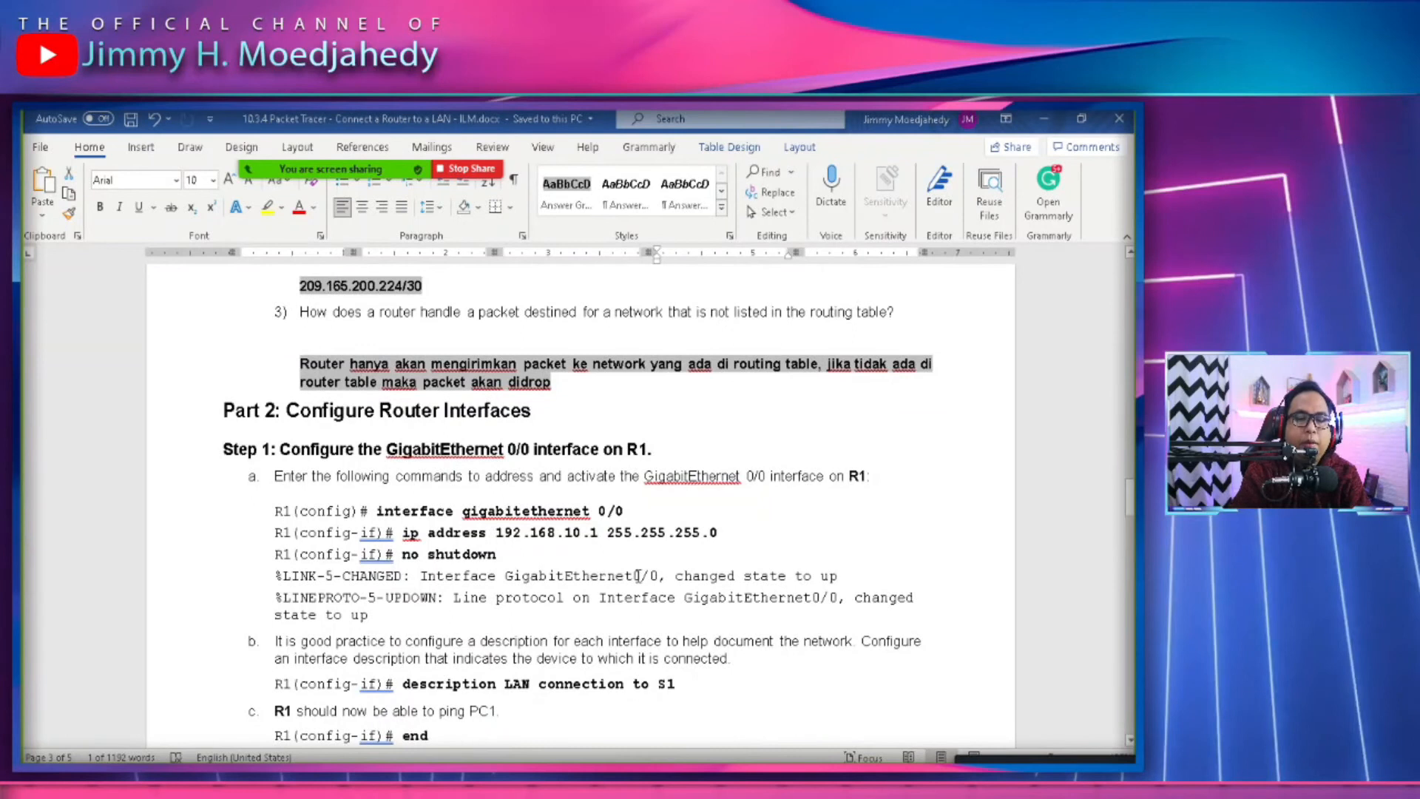
Return to R1's command line and complete and run ip address 192.168.10.1 255.255.255.0 for GigabitEthernet 0/0.
{"action": "key", "text": "alt+Tab"}
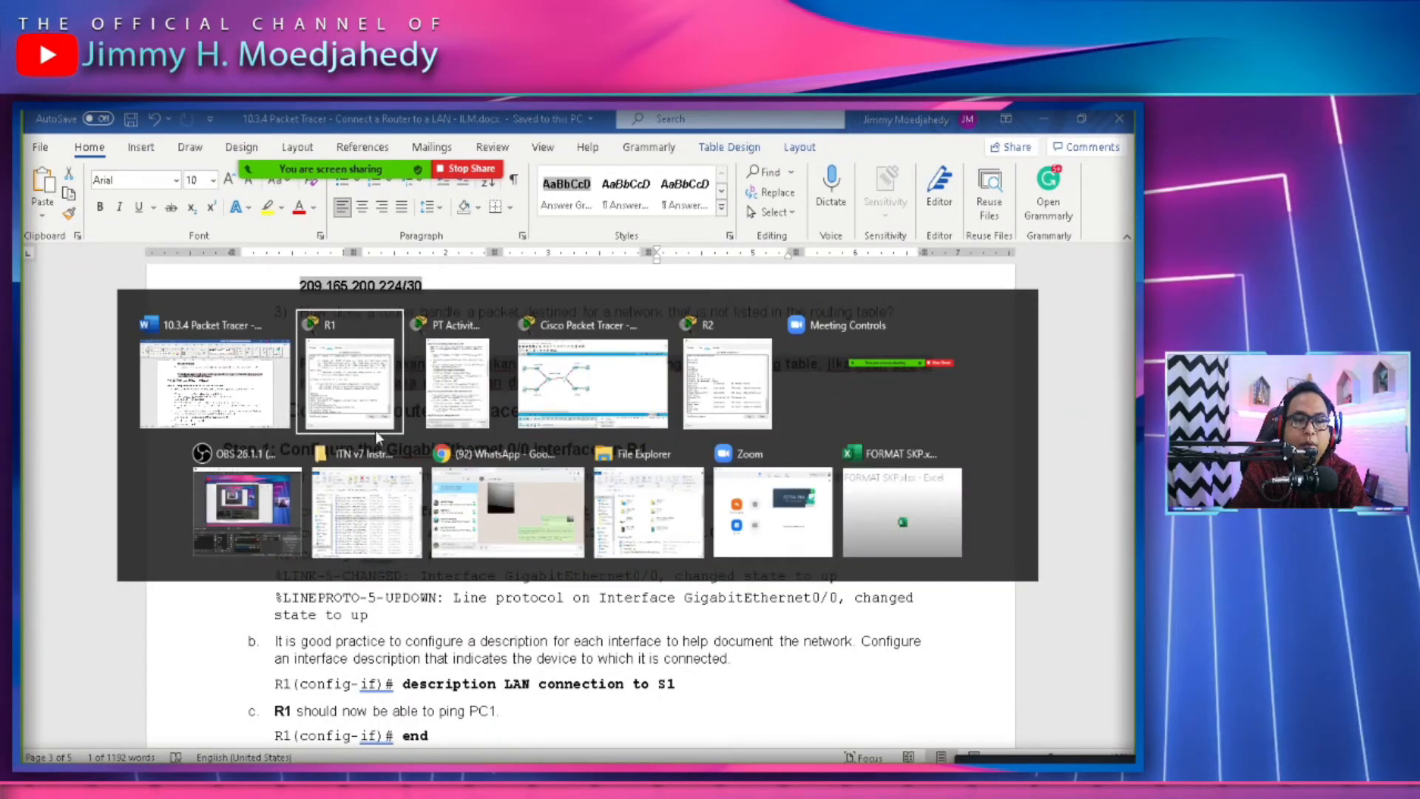
{"action": "left_click", "coordinate": [825, 398]}
{"action": "type", "text": "168.10.1 255.255.255.0"}
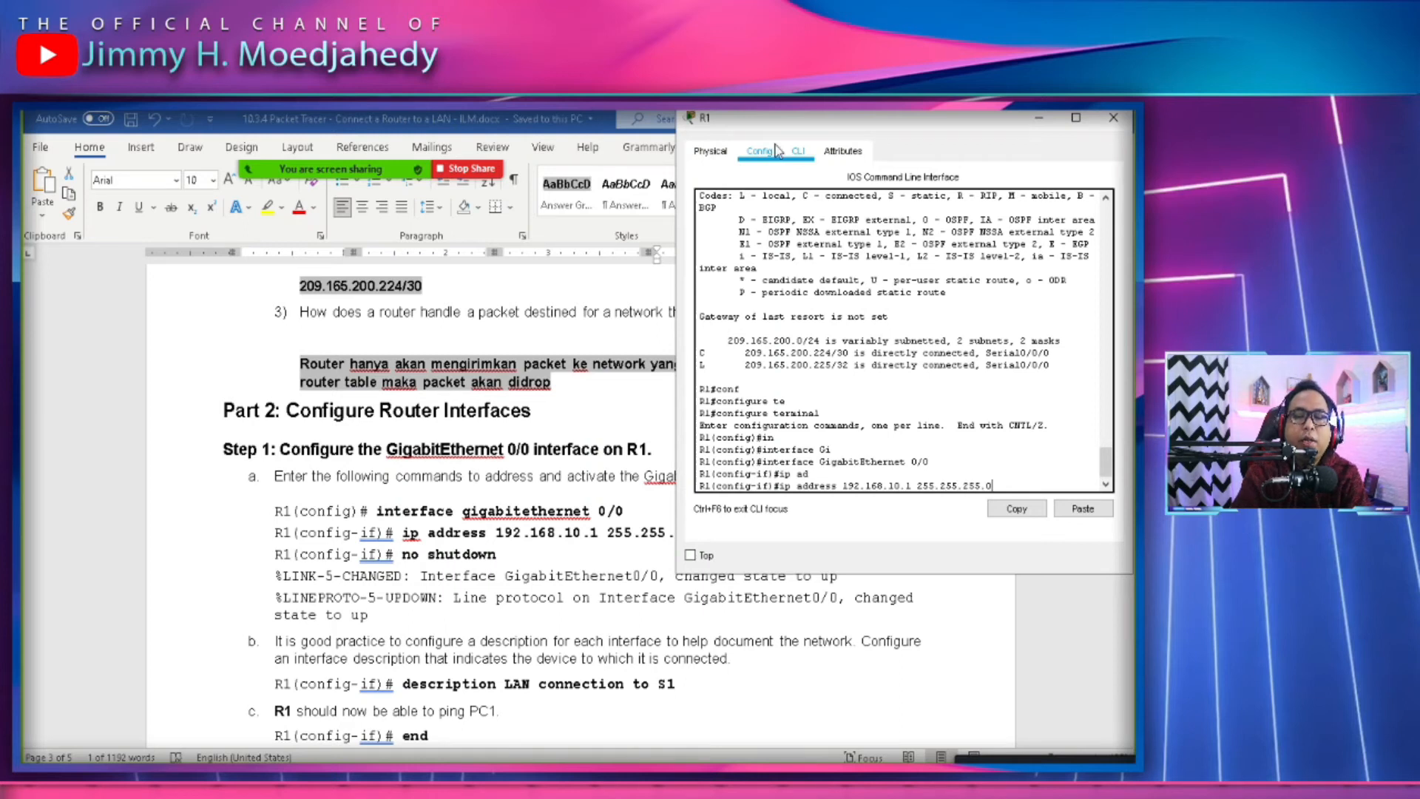
{"action": "mouse_move", "coordinate": [791, 125]}
{"action": "left_mouse_down"}
{"action": "mouse_move", "coordinate": [854, 126]}
{"action": "mouse_move", "coordinate": [779, 129]}
{"action": "left_mouse_up"}
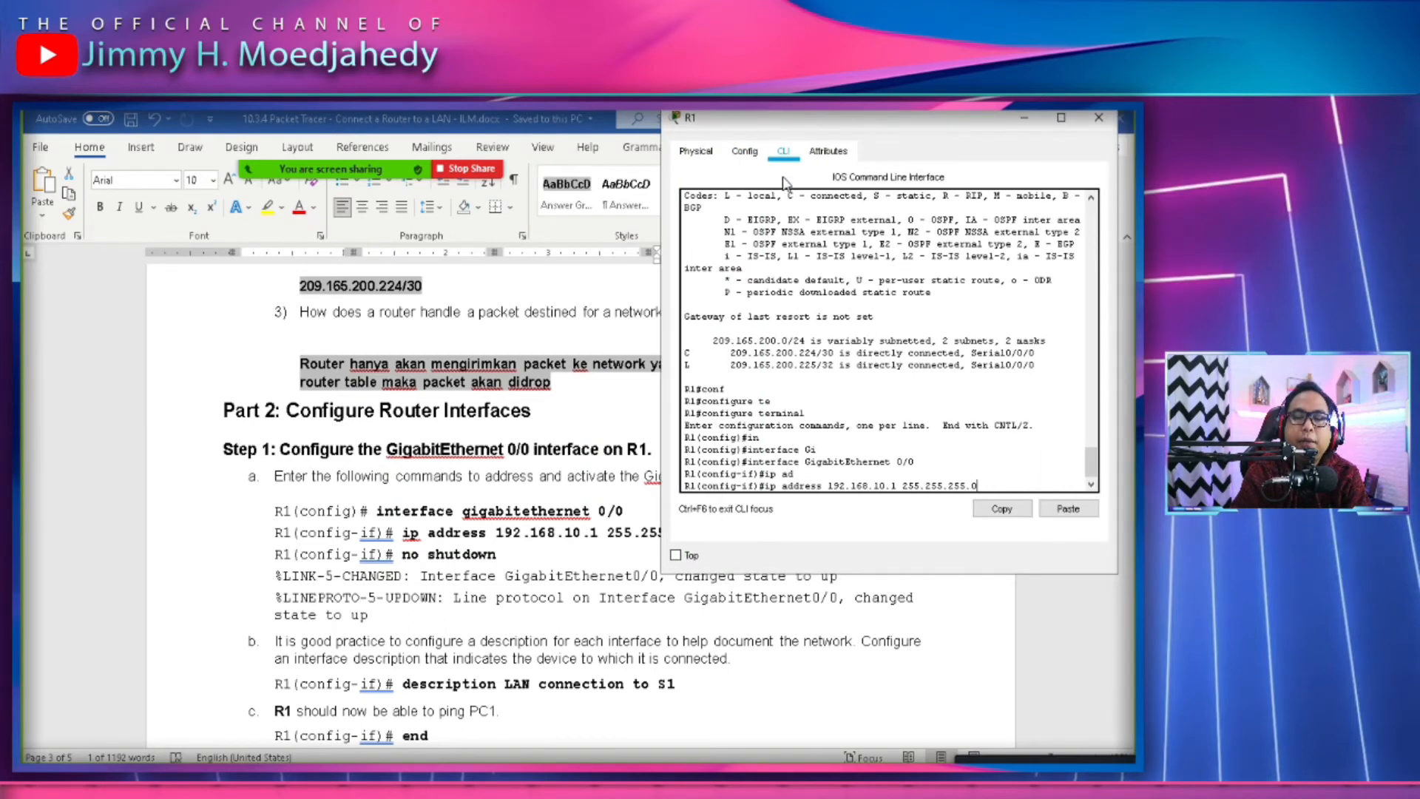
{"action": "key", "text": "Return"}
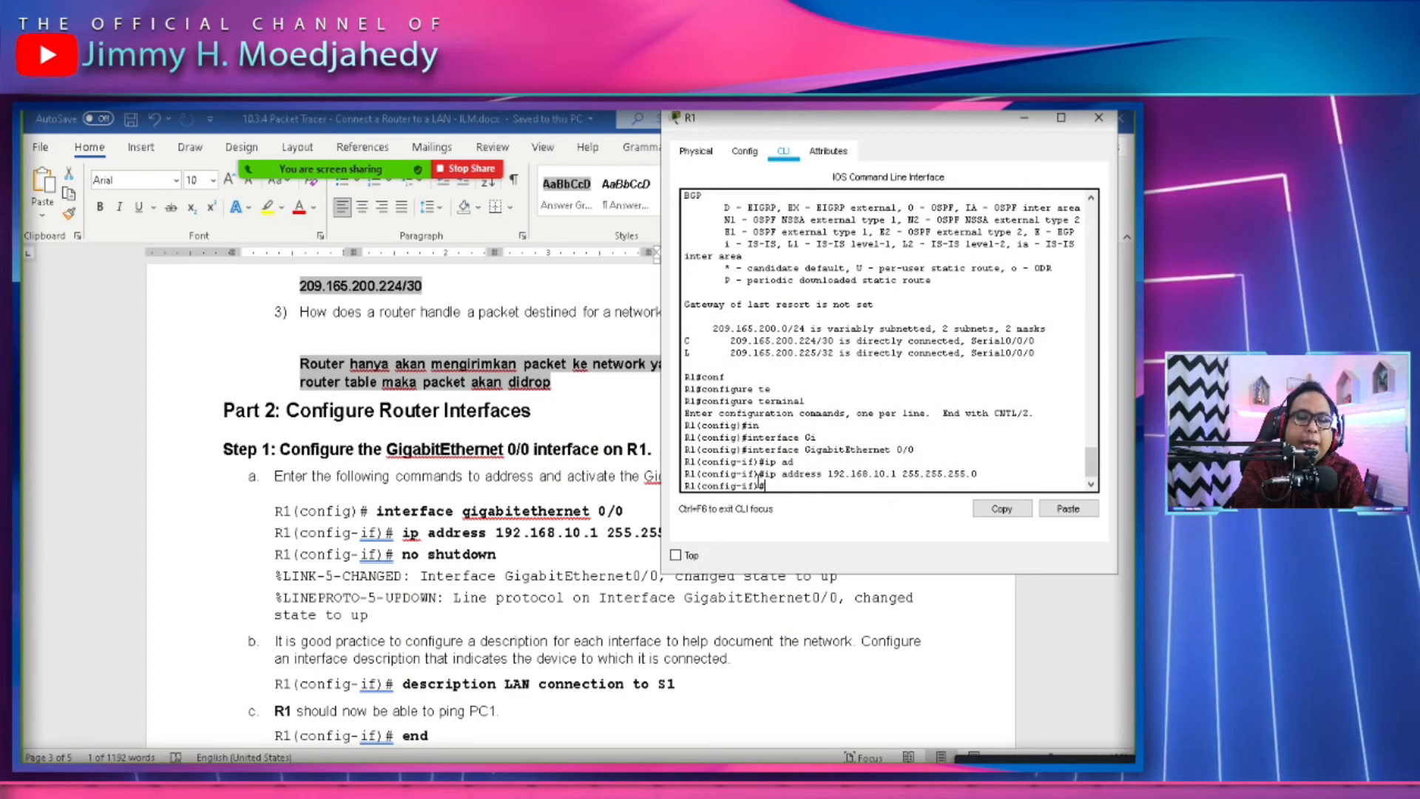
{"action": "left_click_drag", "start_coordinate": [767, 475], "coordinate": [980, 476]}
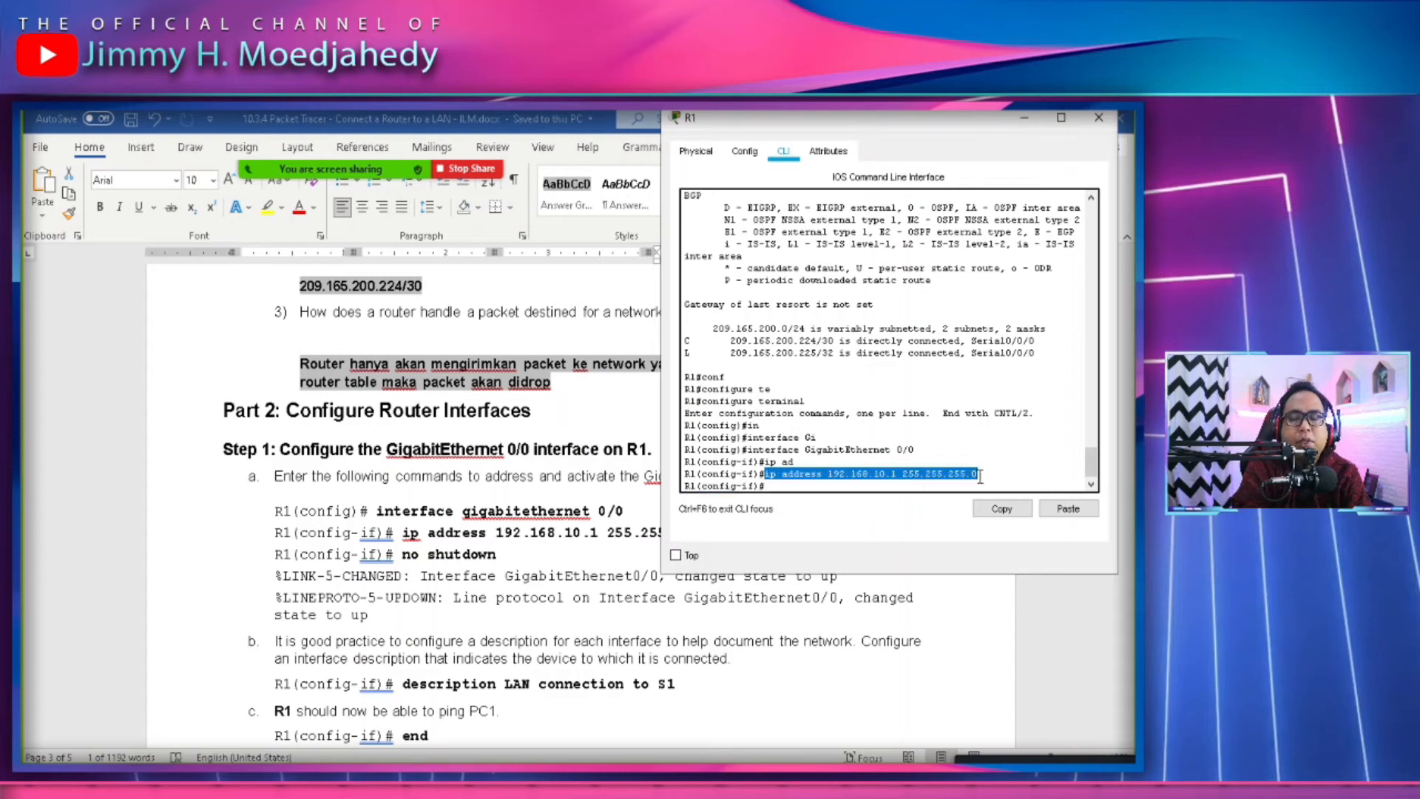
Activate R1's GigabitEthernet 0/0 interface with no shutdown and return to the interface configuration prompt.
{"action": "left_click", "coordinate": [834, 489]}
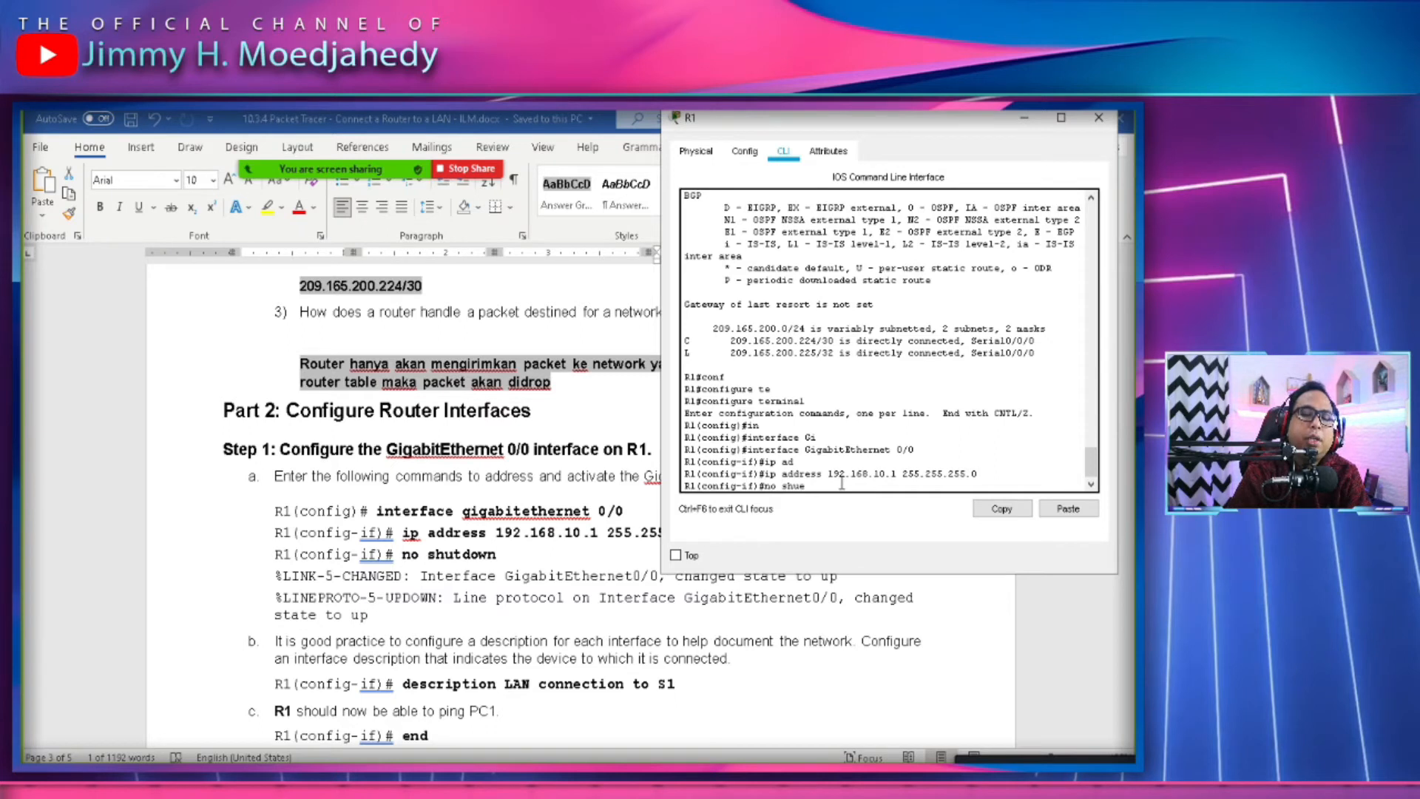
{"action": "type", "text": "no shu"}
{"action": "key", "text": "Tab"}
{"action": "key", "text": "Return"}
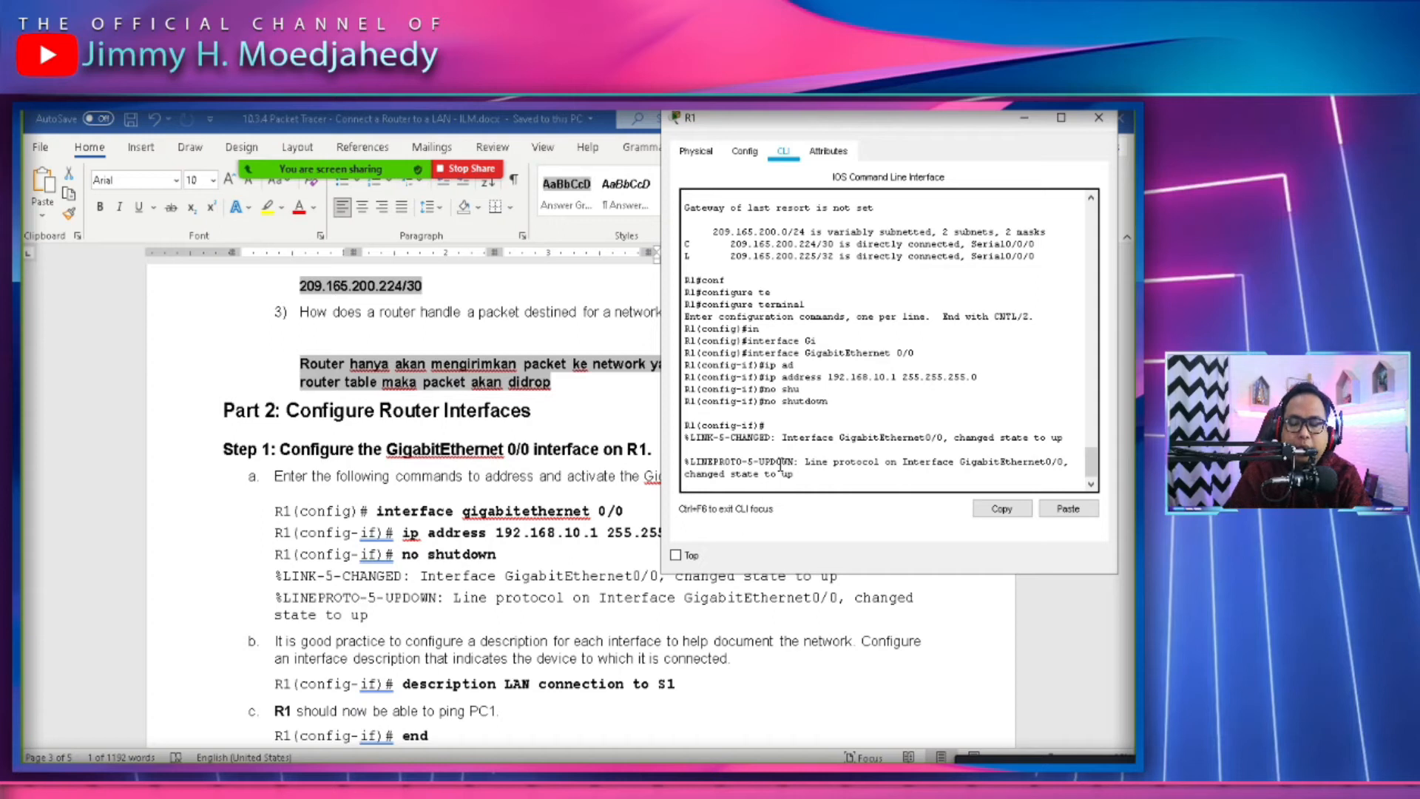
{"action": "key", "text": "Return"}
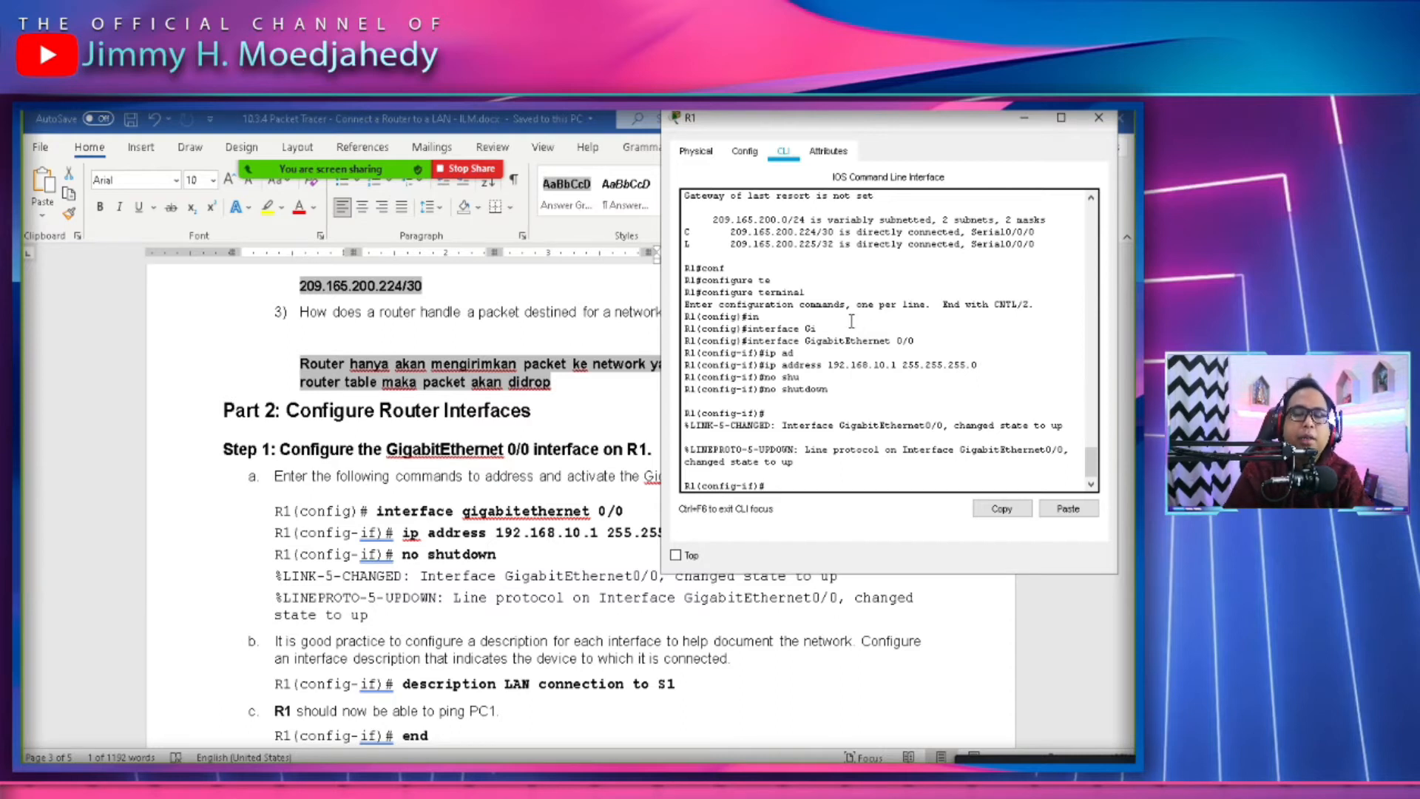
{"action": "double_click", "coordinate": [851, 424]}
{"action": "left_click", "coordinate": [813, 483]}
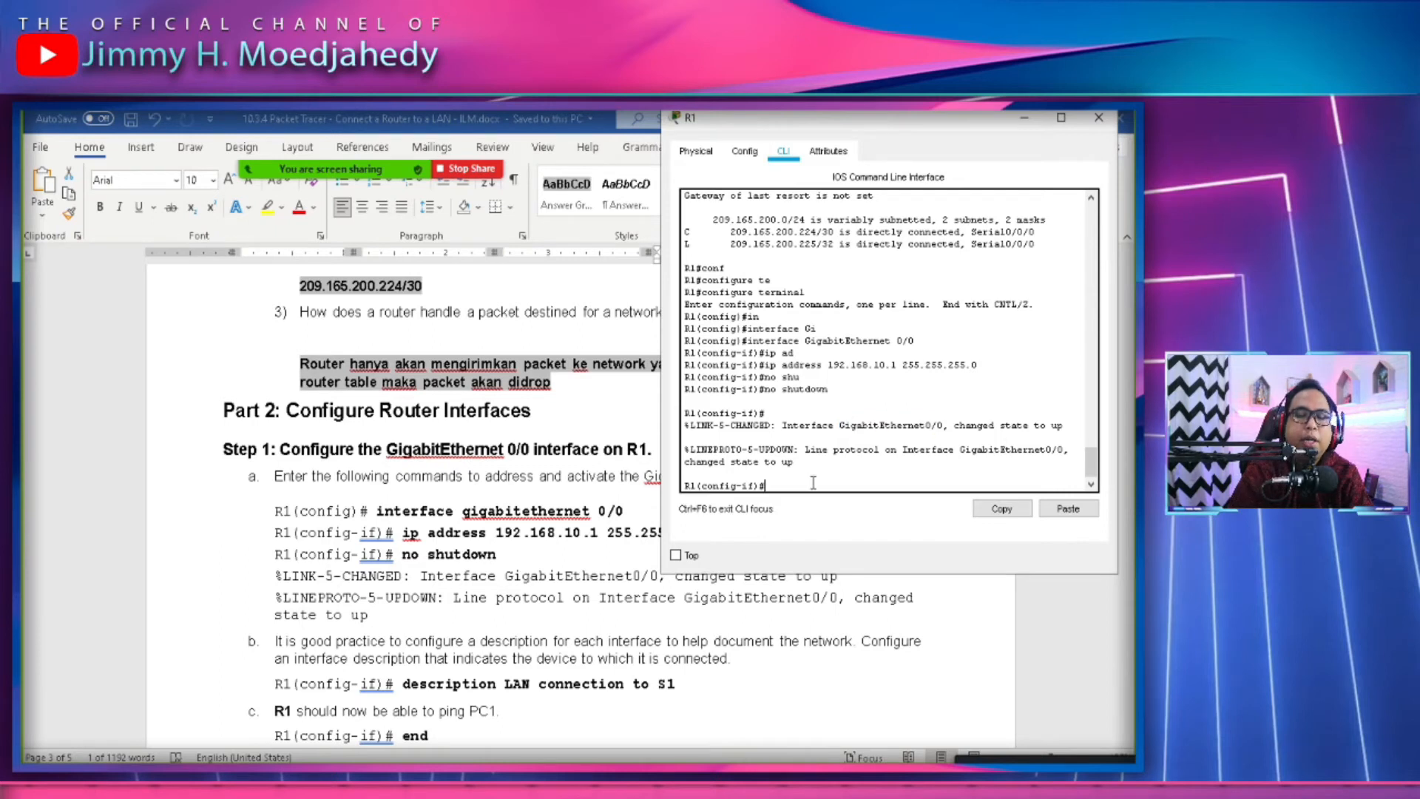
Set the GigabitEthernet 0/0 interface description to LAN connection to S1, and check the link between R1 and S1 in the Packet Tracer topology.
{"action": "type", "text": "des"}
{"action": "key", "text": "Tab"}
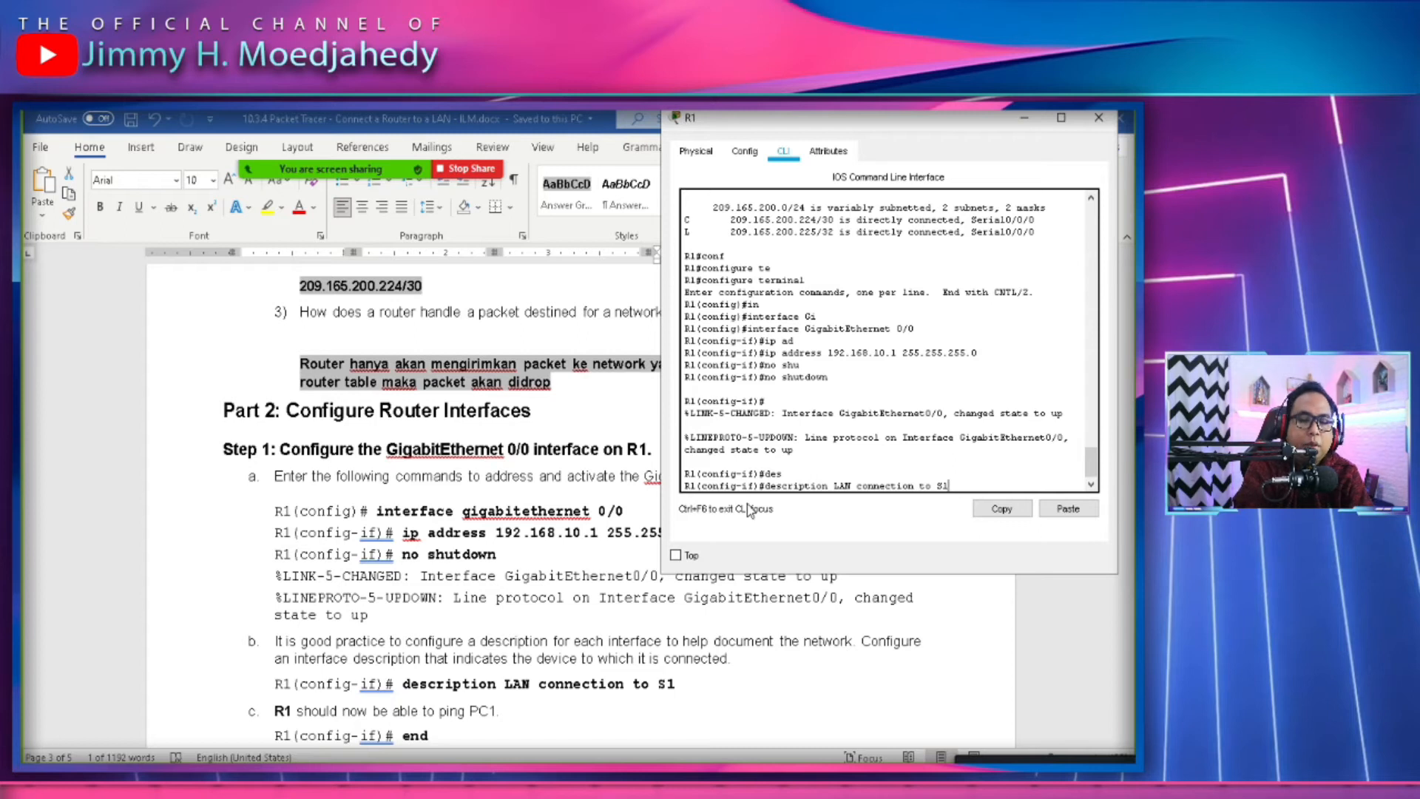
{"action": "key", "text": "alt+Tab"}
{"action": "left_click", "coordinate": [615, 398]}
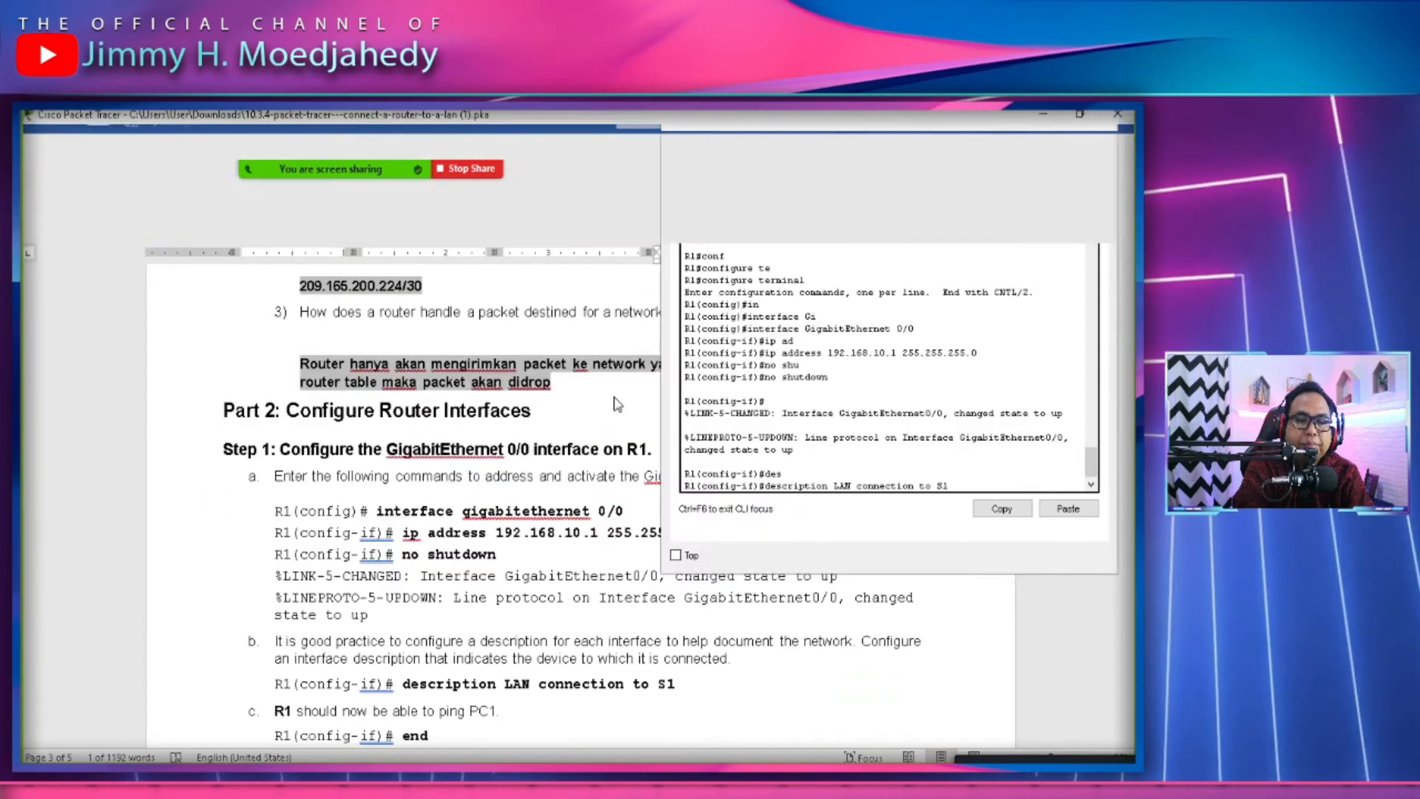
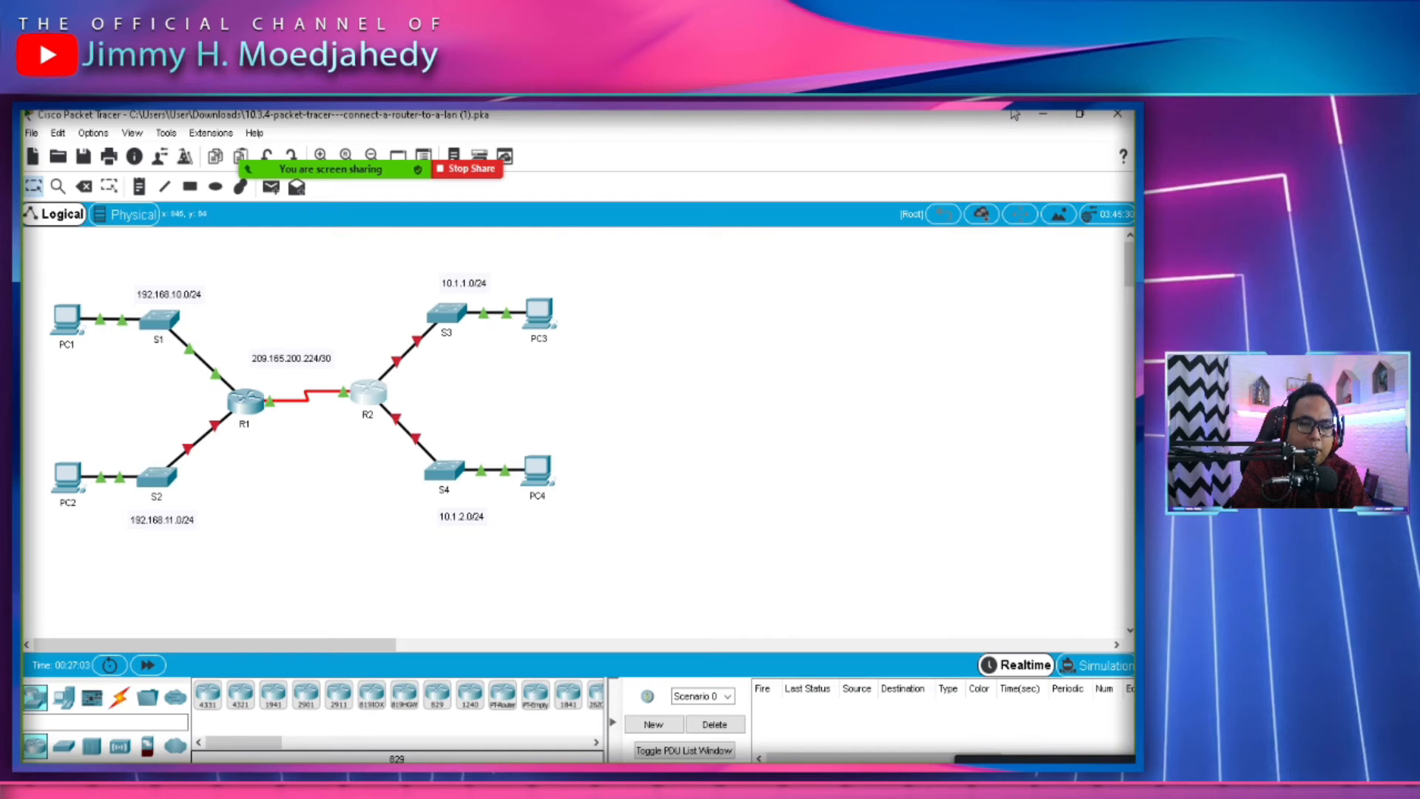
{"action": "left_click", "coordinate": [1043, 120]}
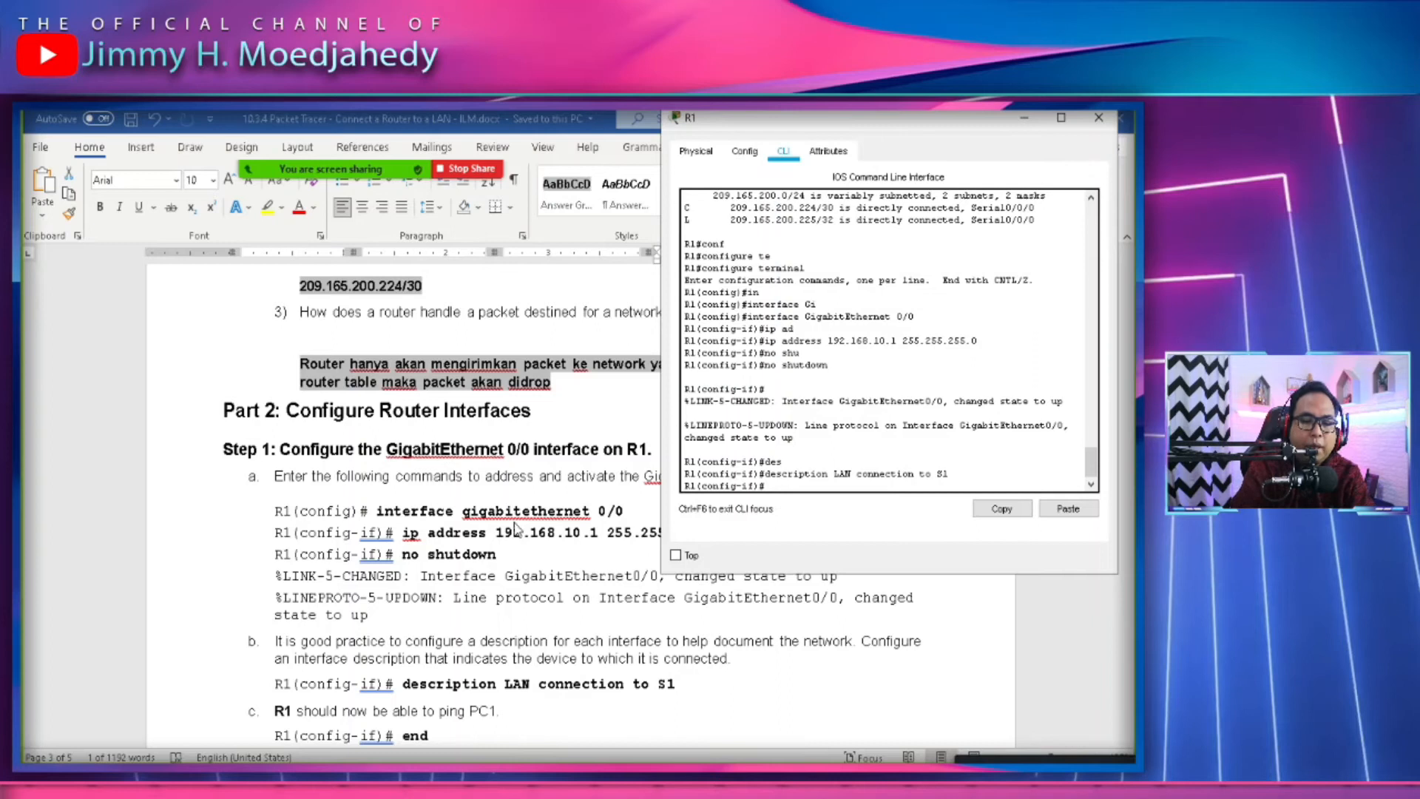
Read Step 1c on pinging PC1 in the Word lab document and locate PC1 in the Packet Tracer topology.
{"action": "left_click", "coordinate": [537, 599]}
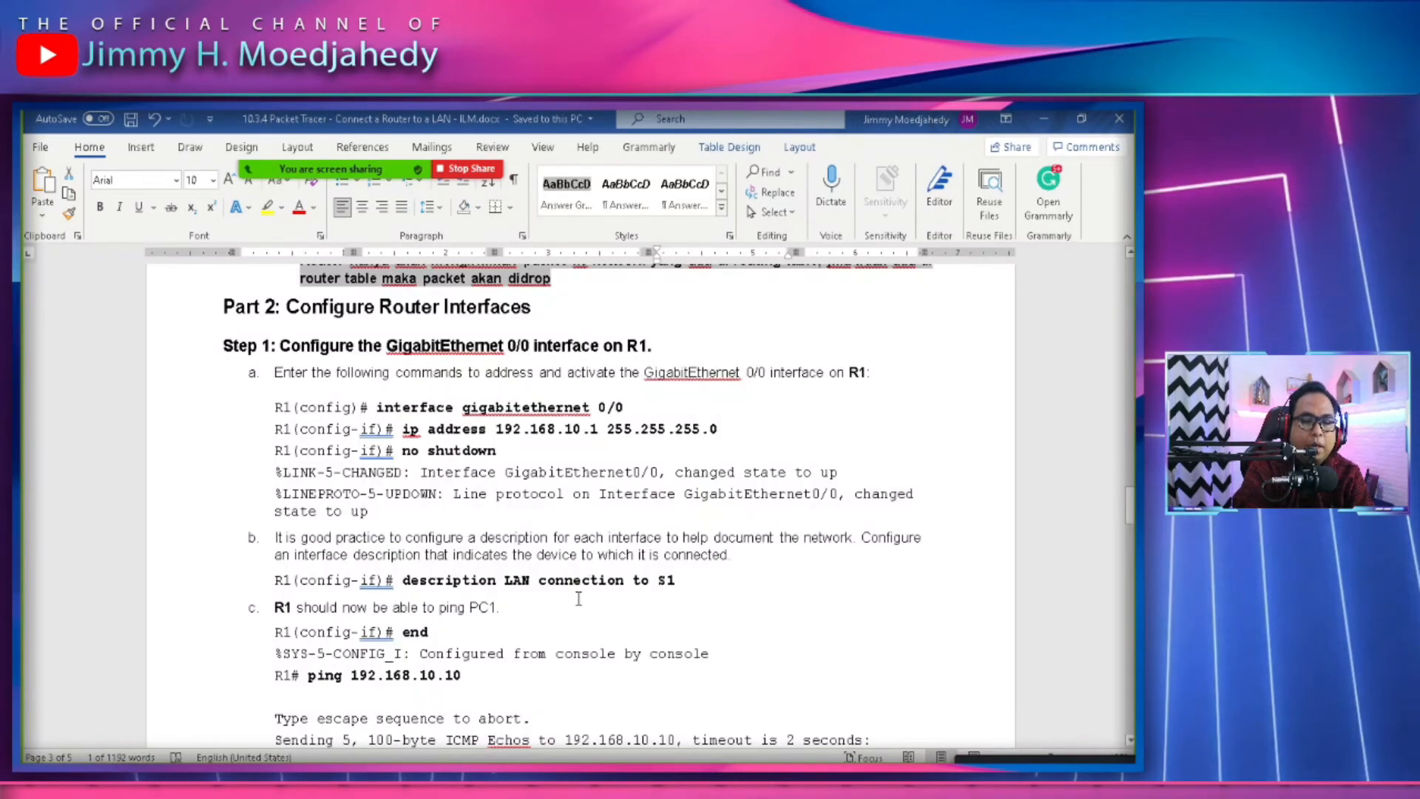
{"action": "scroll", "coordinate": [582, 596], "scroll_direction": "down", "scroll_amount": 1}
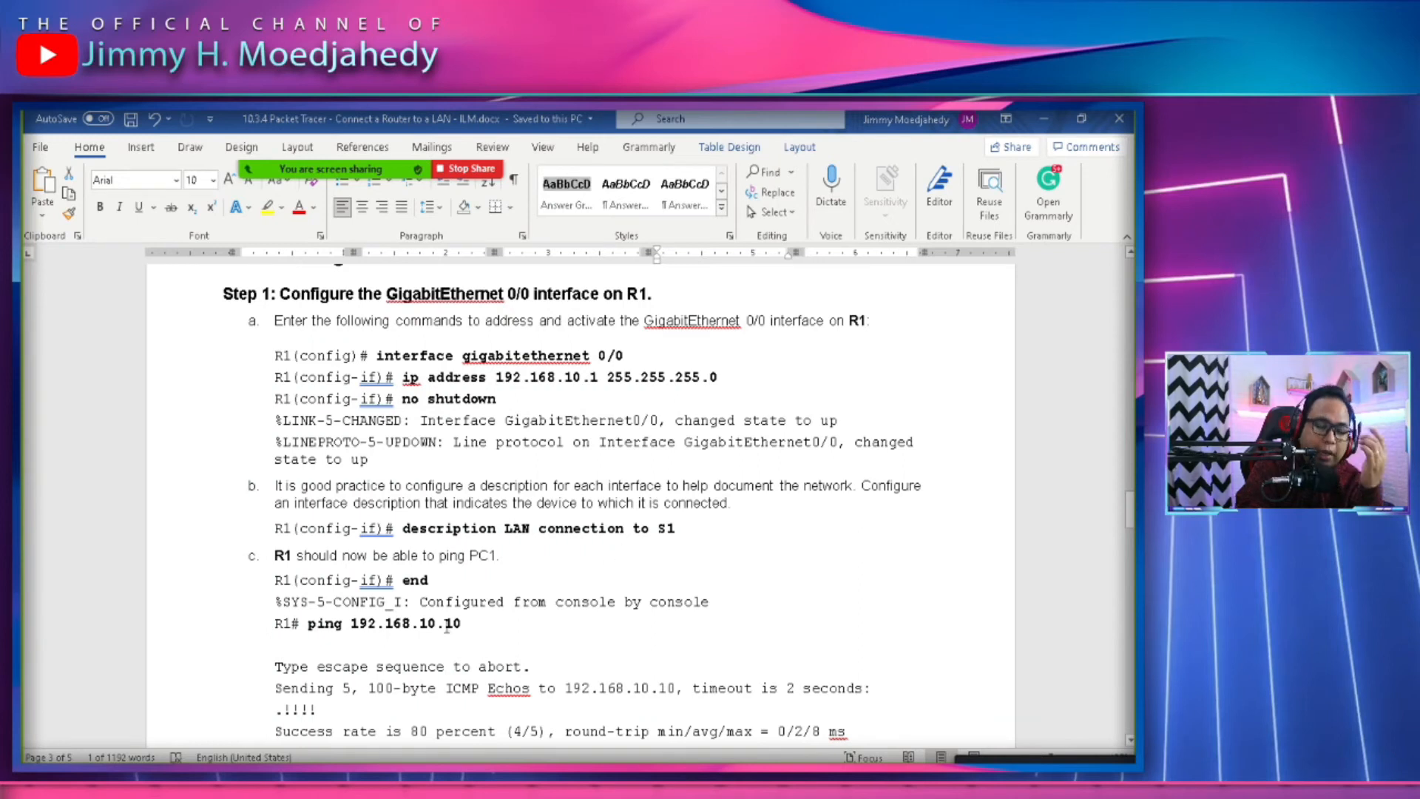
{"action": "double_click", "coordinate": [326, 624]}
{"action": "left_click", "coordinate": [489, 667]}
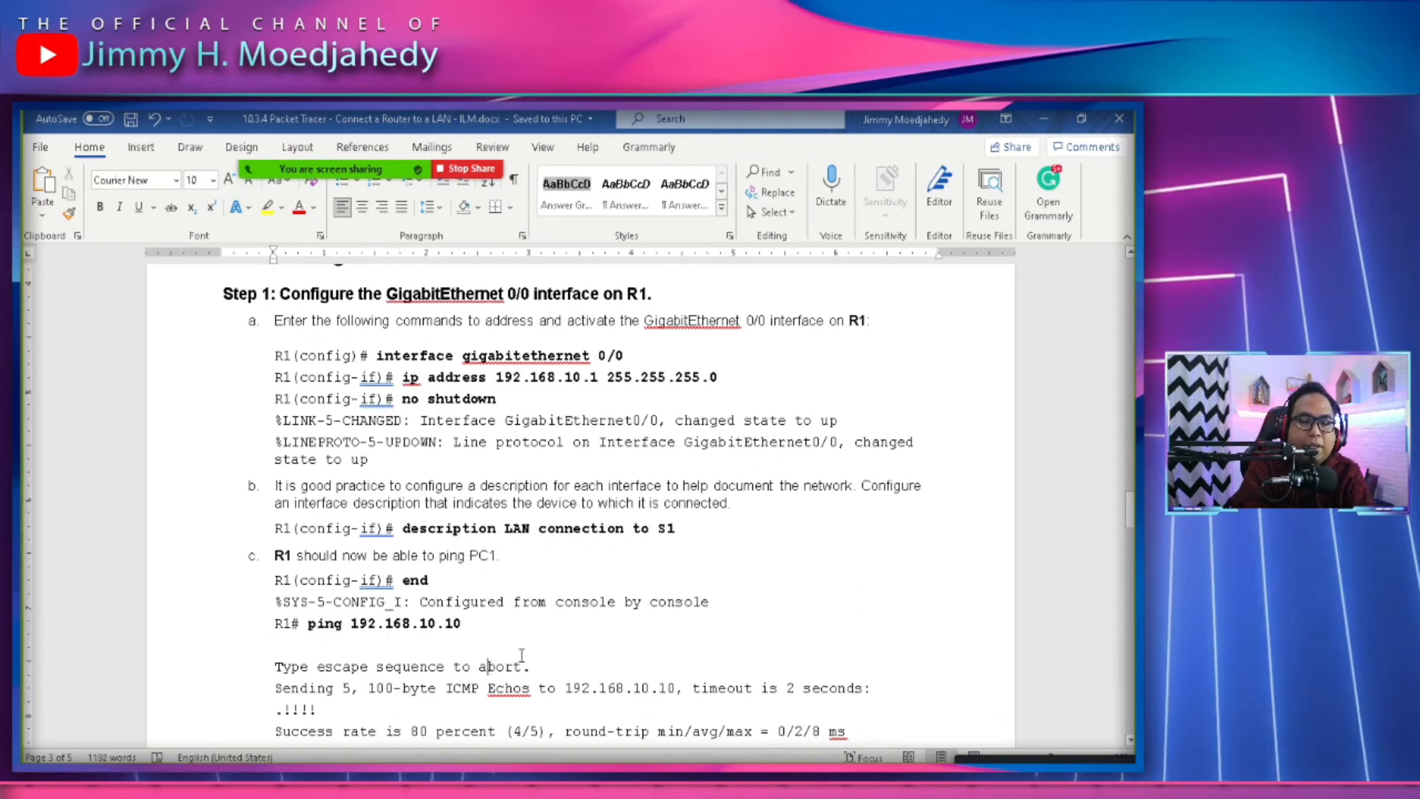
{"action": "double_click", "coordinate": [426, 625]}
{"action": "key", "text": "alt+Tab"}
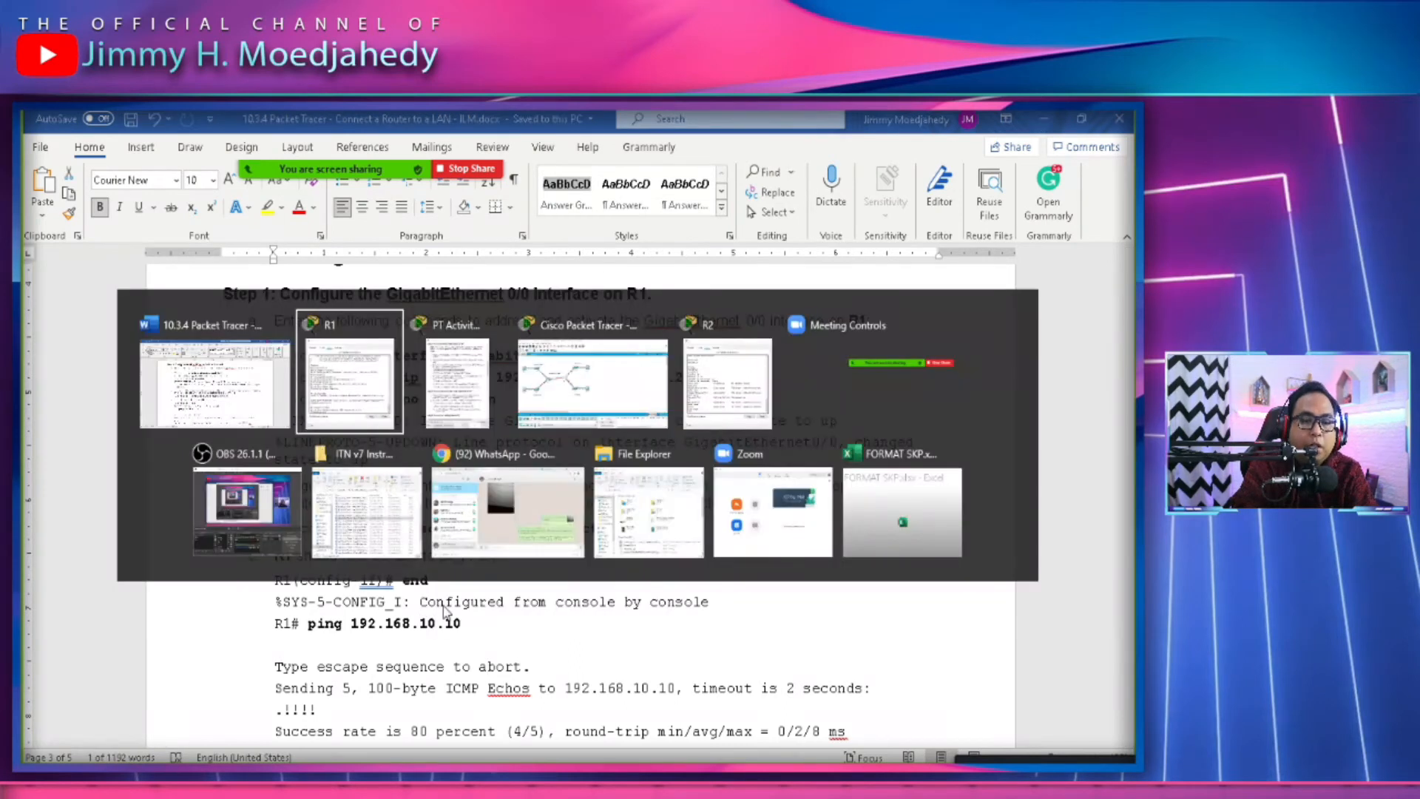
{"action": "left_click", "coordinate": [557, 434]}
{"action": "key", "text": "alt+Tab"}
{"action": "left_click", "coordinate": [558, 394]}
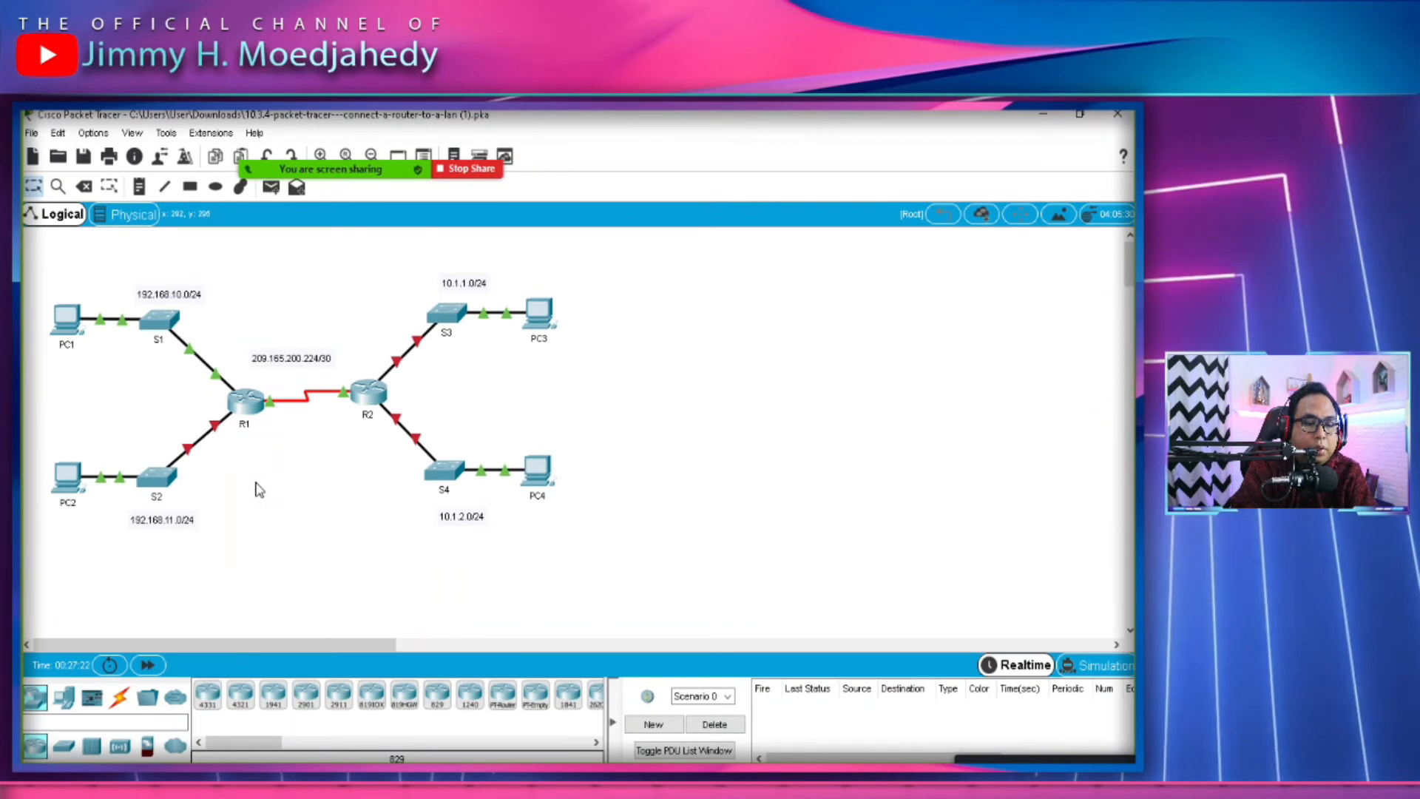
Check the R1 G0/0 and PC1 addresses in the Word document's Addressing Table and compare them with the Packet Tracer topology.
{"action": "key", "text": "alt+Tab"}
{"action": "scroll", "coordinate": [494, 538], "scroll_direction": "up", "scroll_amount": 15}
{"action": "key", "text": "alt"}
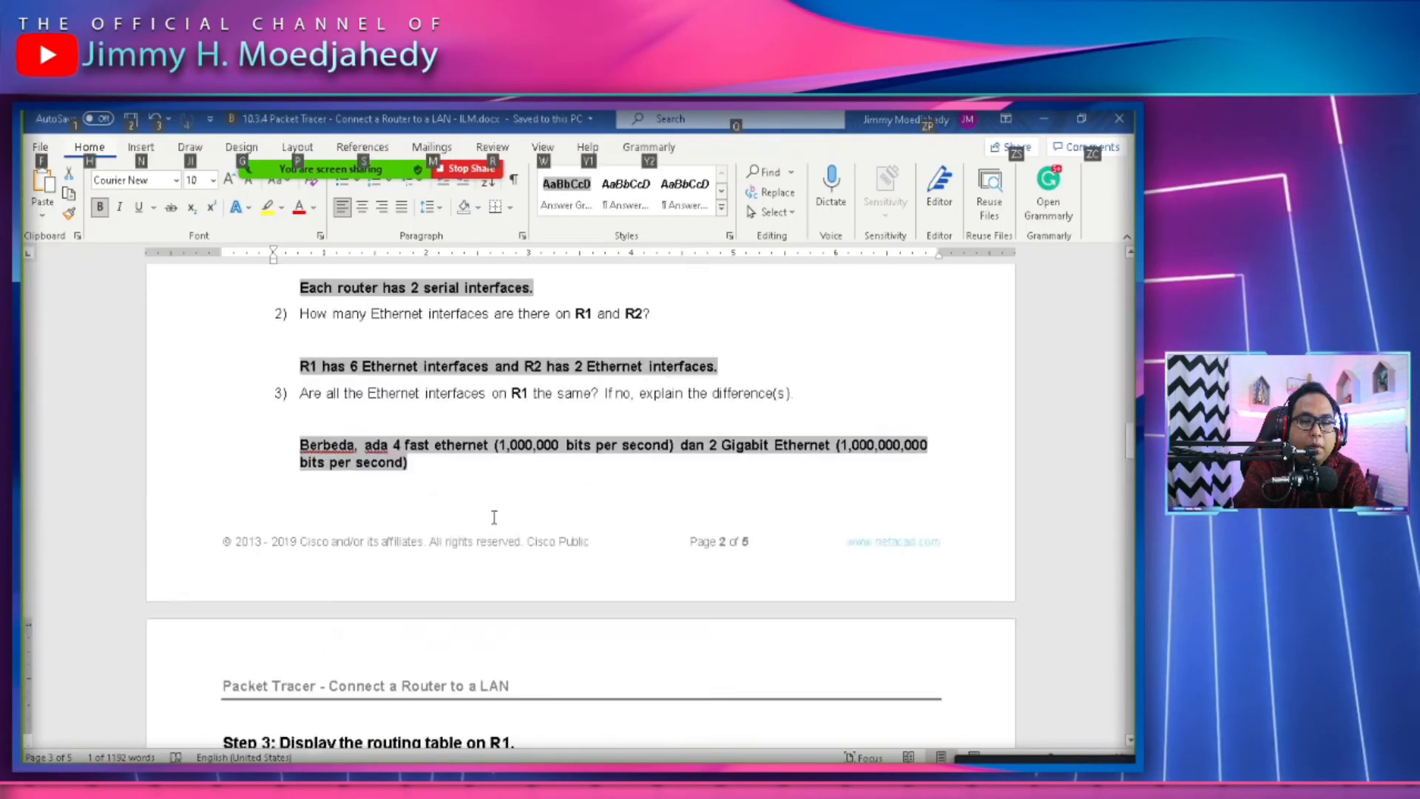
{"action": "scroll", "coordinate": [636, 537], "scroll_direction": "up", "scroll_amount": 20}
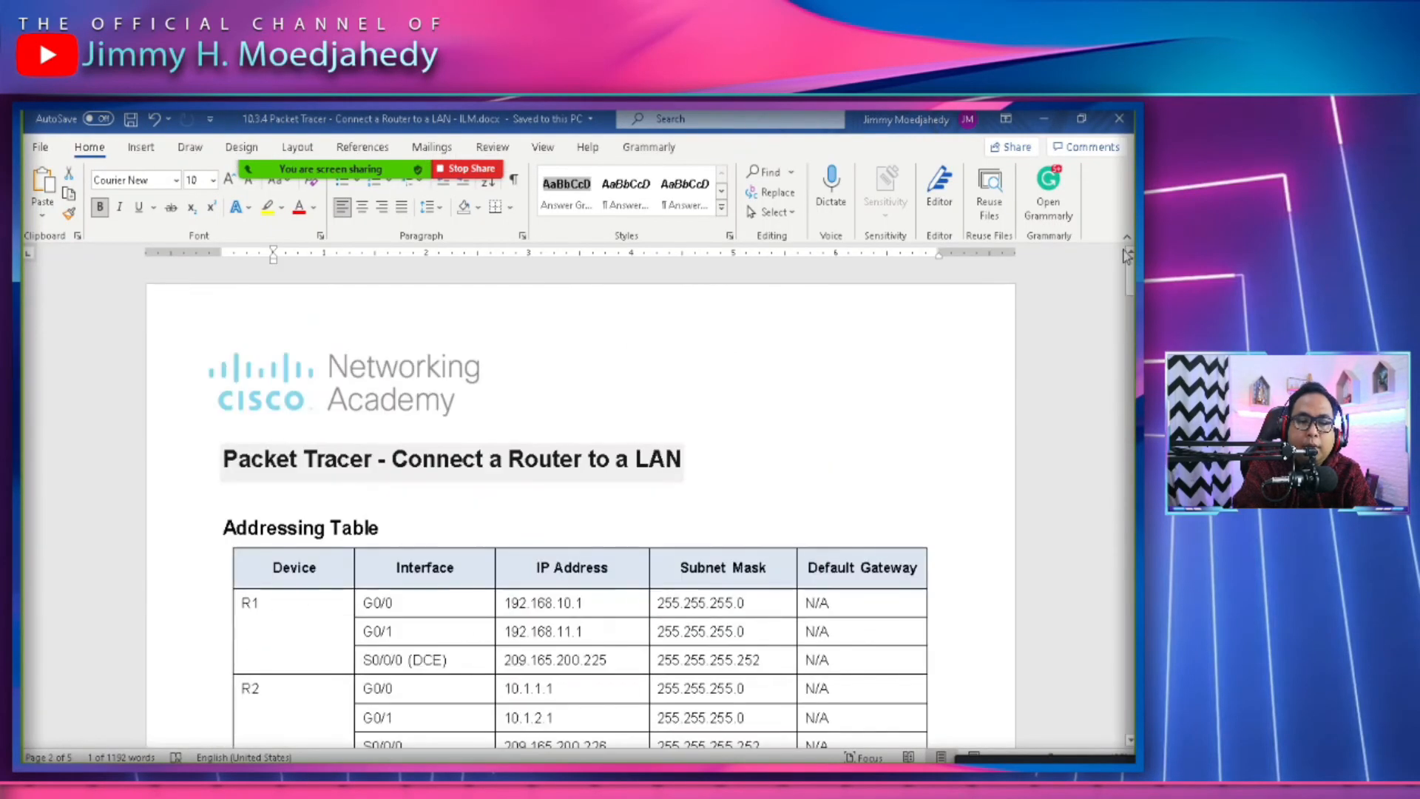
{"action": "scroll", "coordinate": [636, 537], "scroll_direction": "down", "scroll_amount": 1}
{"action": "double_click", "coordinate": [560, 553]}
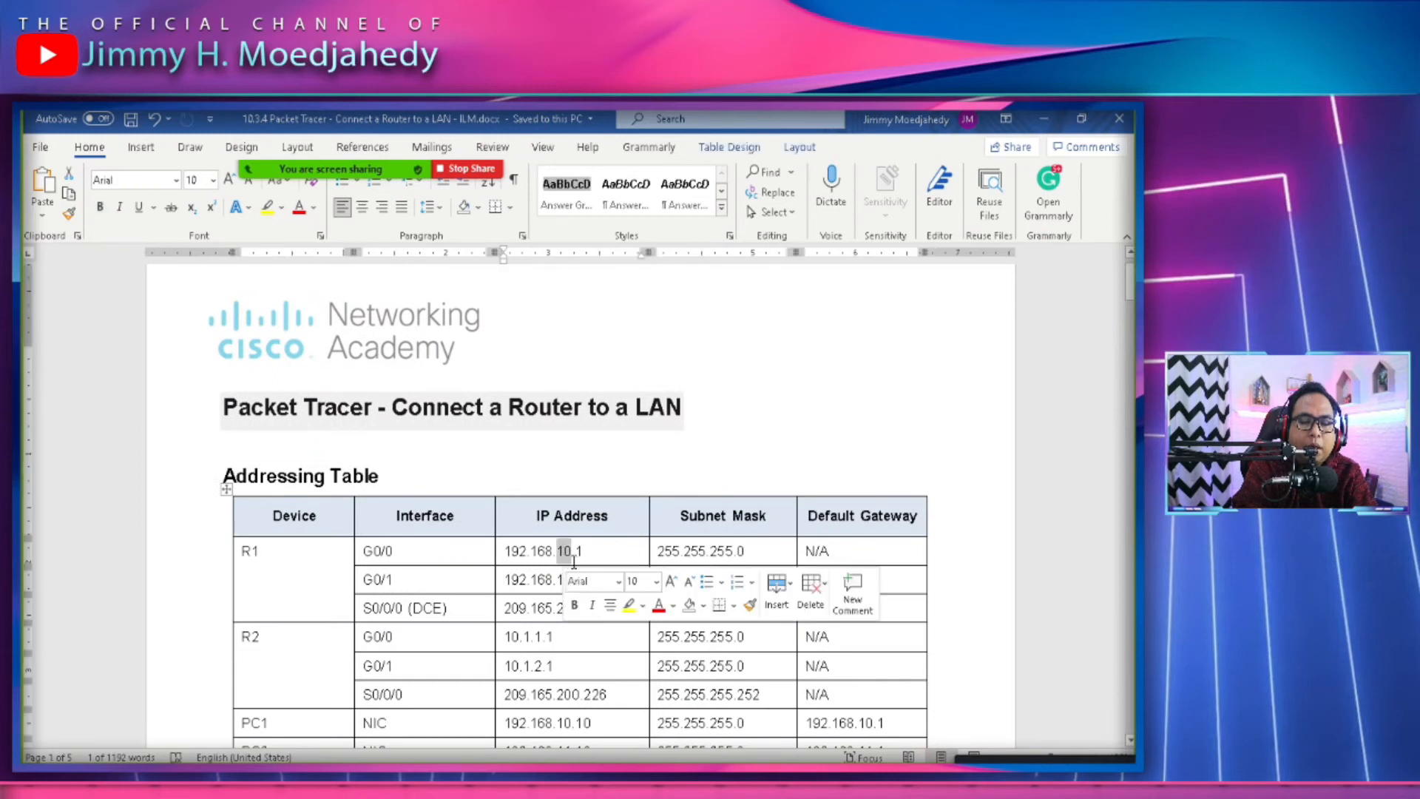
{"action": "scroll", "coordinate": [600, 617], "scroll_direction": "down", "scroll_amount": 3}
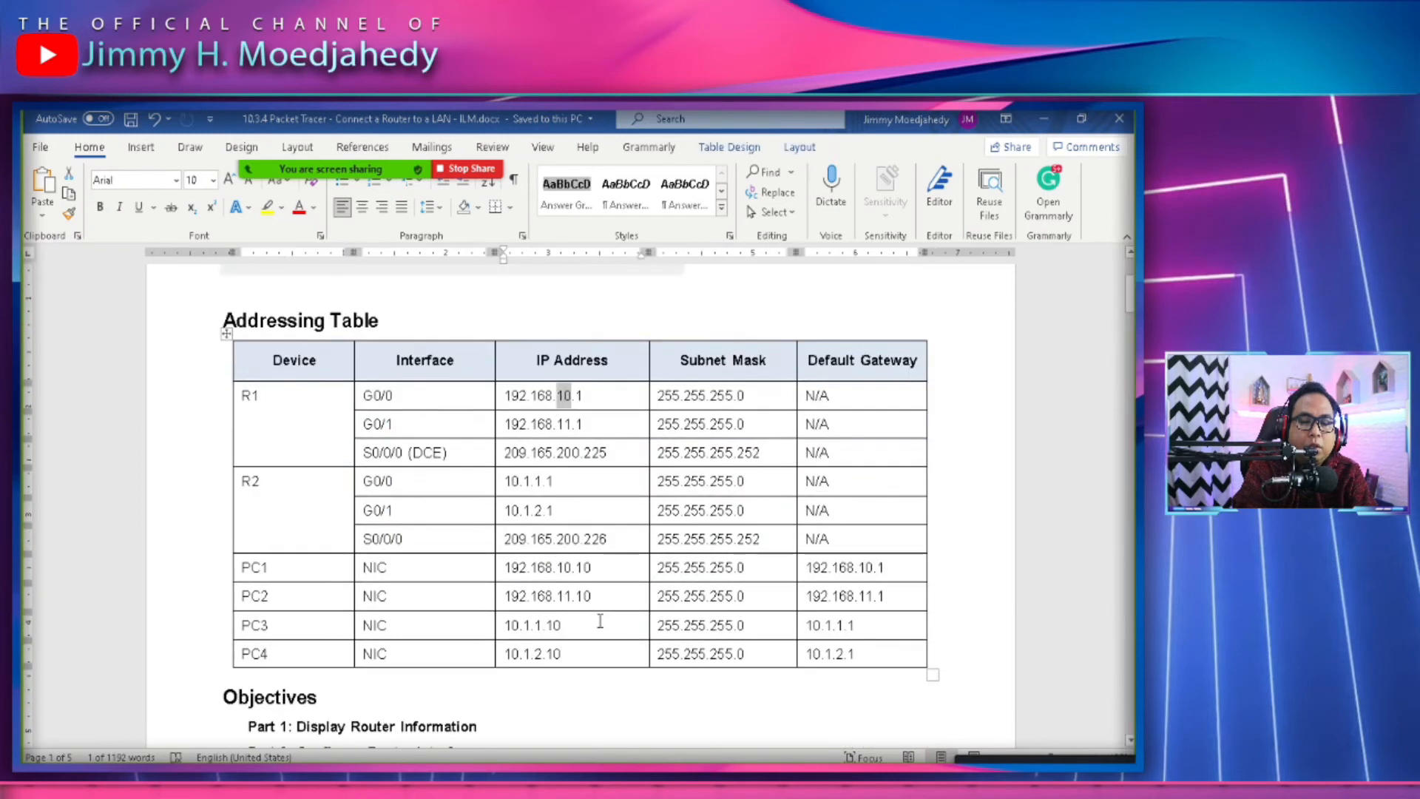
{"action": "triple_click", "coordinate": [564, 568]}
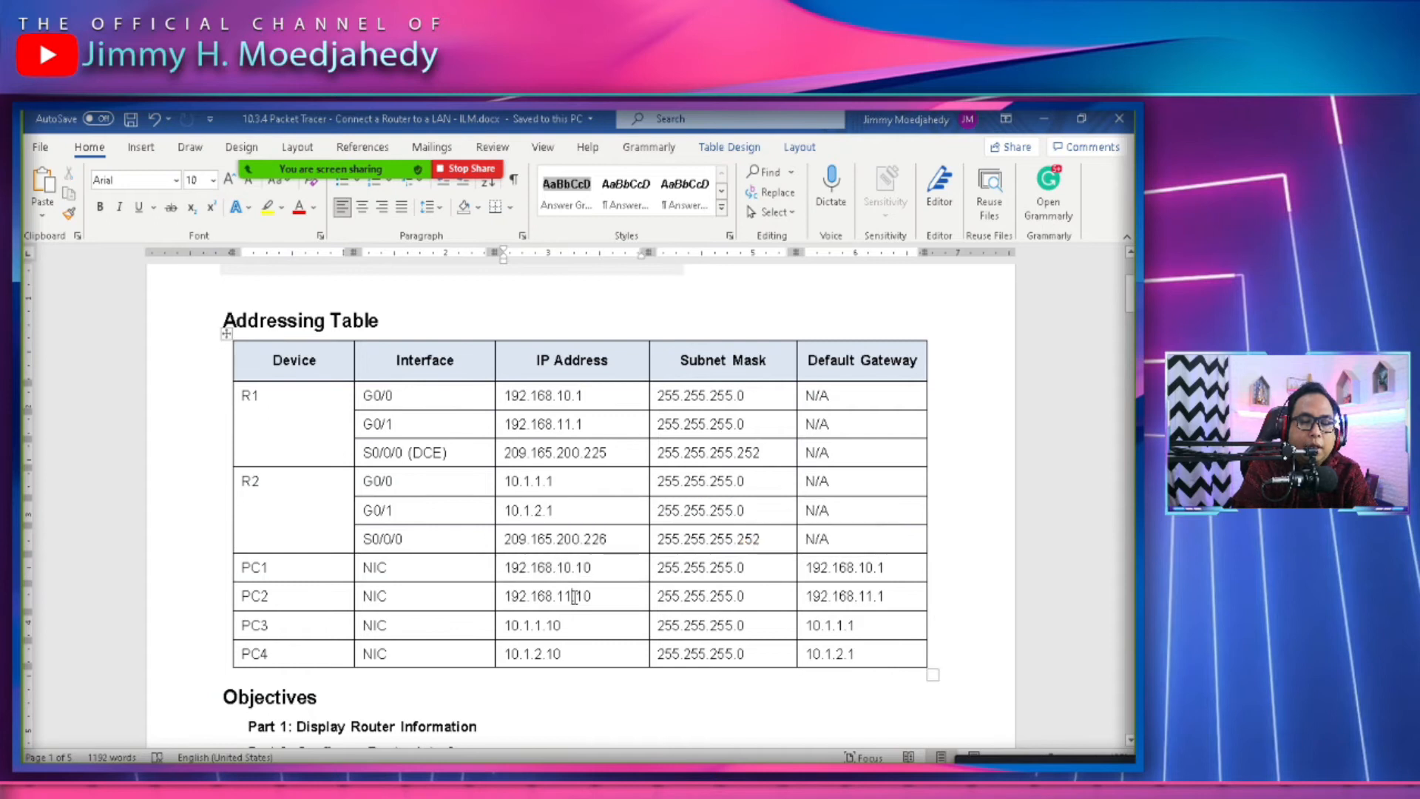
{"action": "key", "text": "alt+Tab"}
{"action": "left_click", "coordinate": [414, 426]}
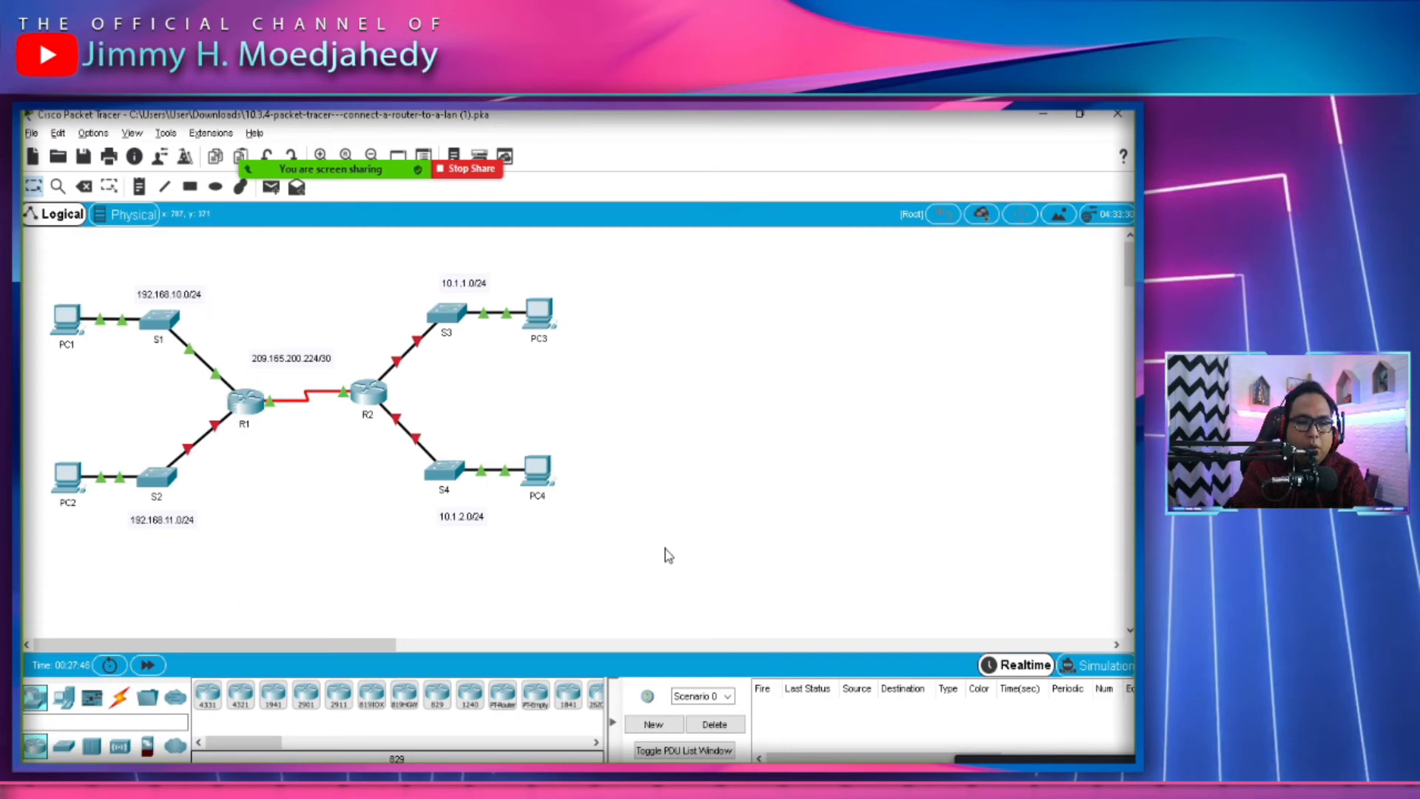
{"action": "left_click", "coordinate": [1043, 113]}
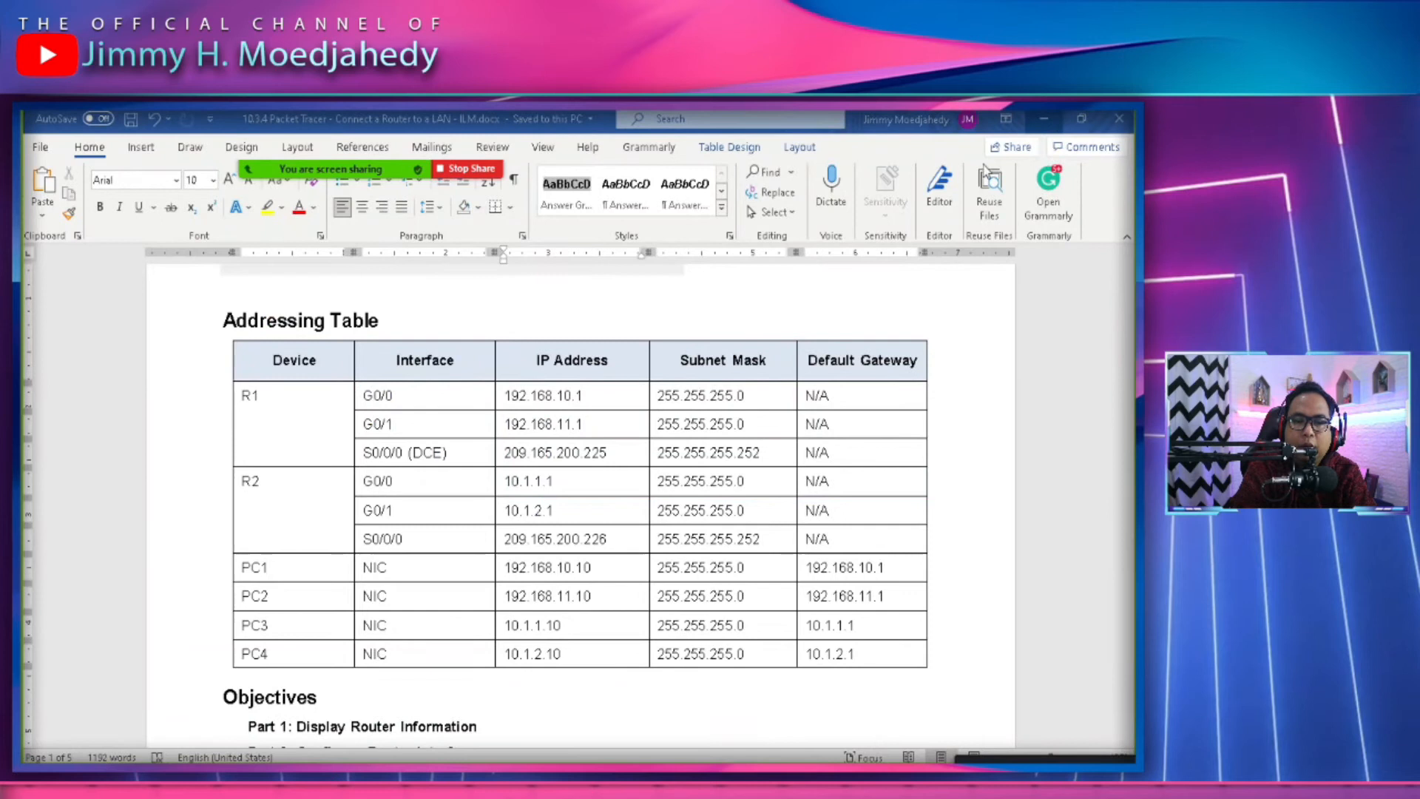
Return to Part 2, Step 1 in the Word lab document and review the end and ping commands.
{"action": "key", "text": "alt+Tab"}
{"action": "scroll", "coordinate": [625, 650], "scroll_direction": "down", "scroll_amount": 15}
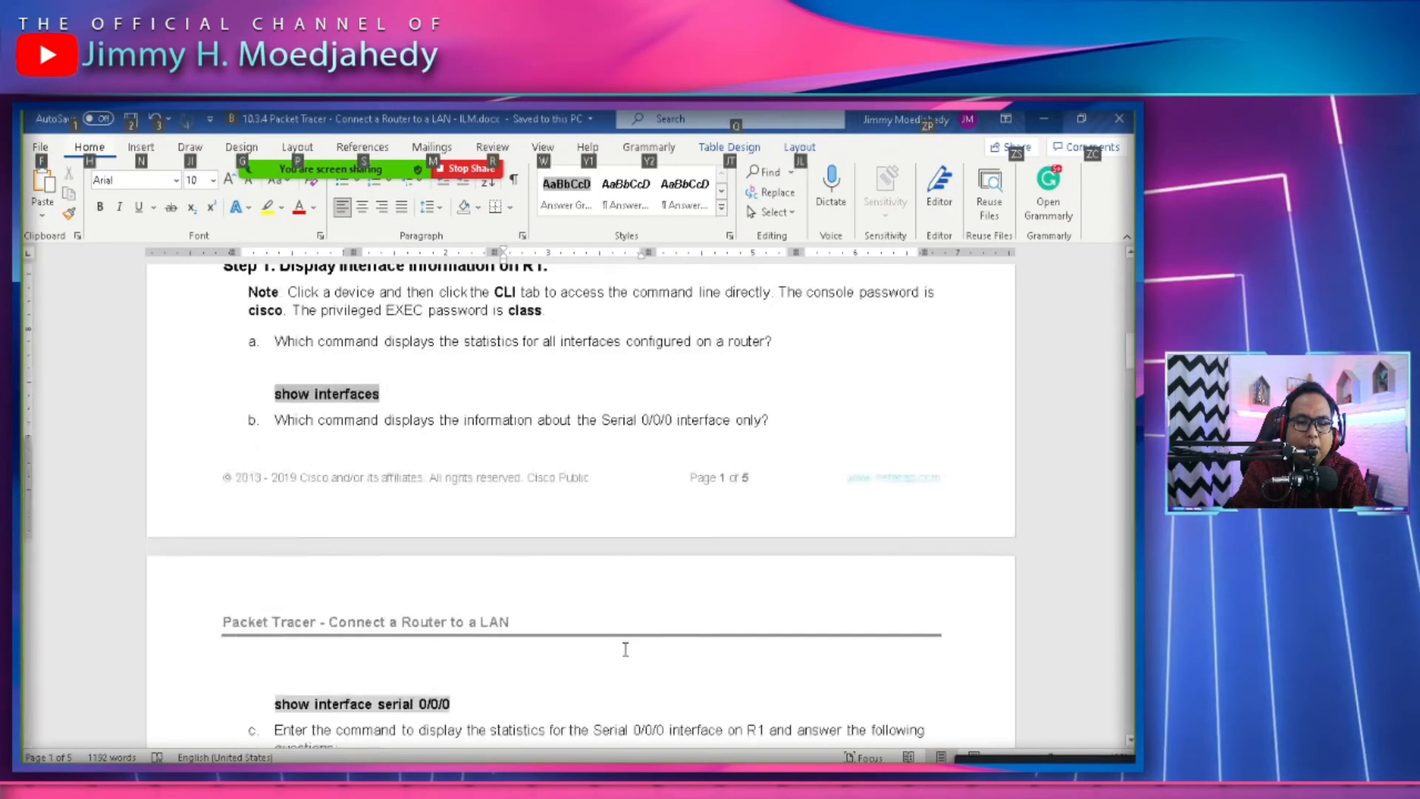
{"action": "scroll", "coordinate": [608, 648], "scroll_direction": "down", "scroll_amount": 12}
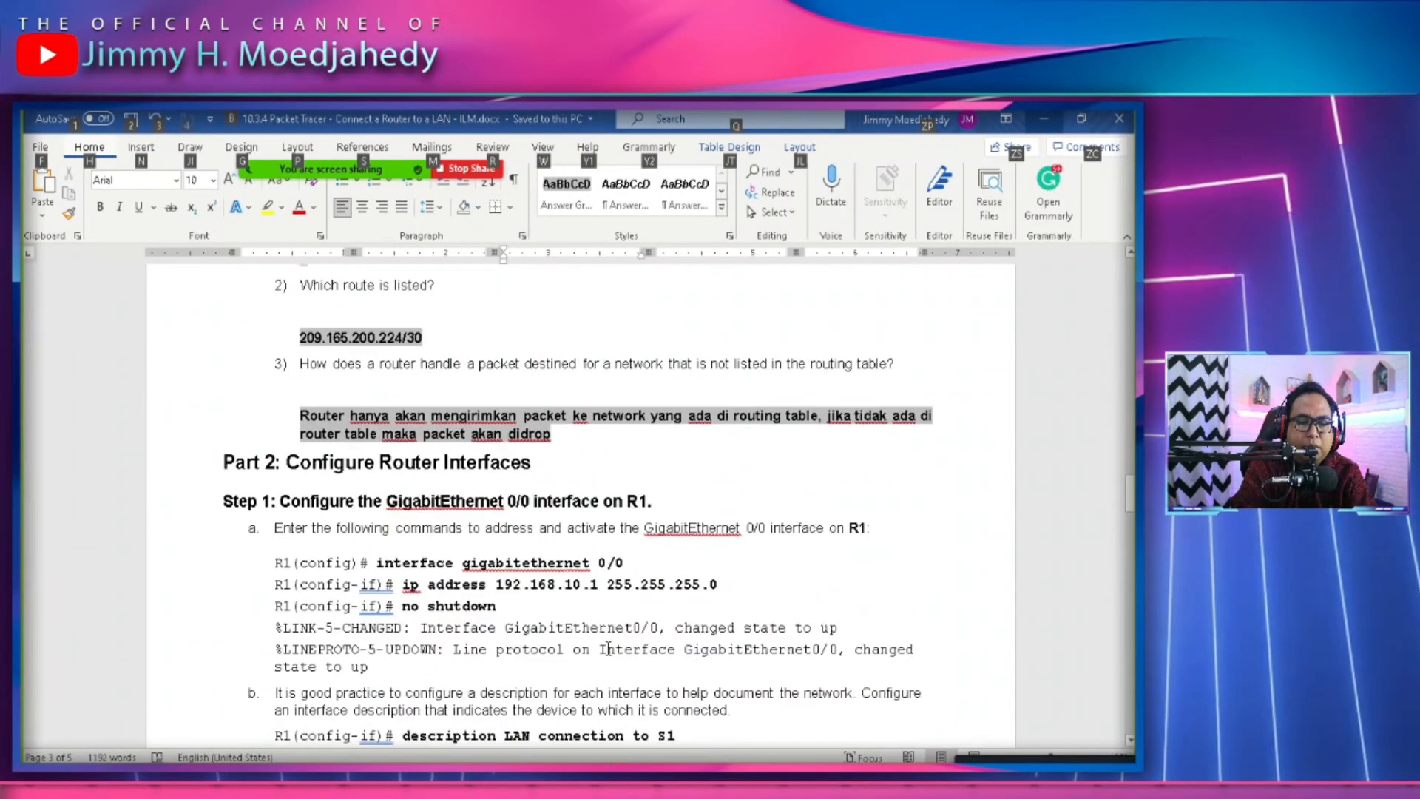
{"action": "scroll", "coordinate": [608, 649], "scroll_direction": "down", "scroll_amount": 4}
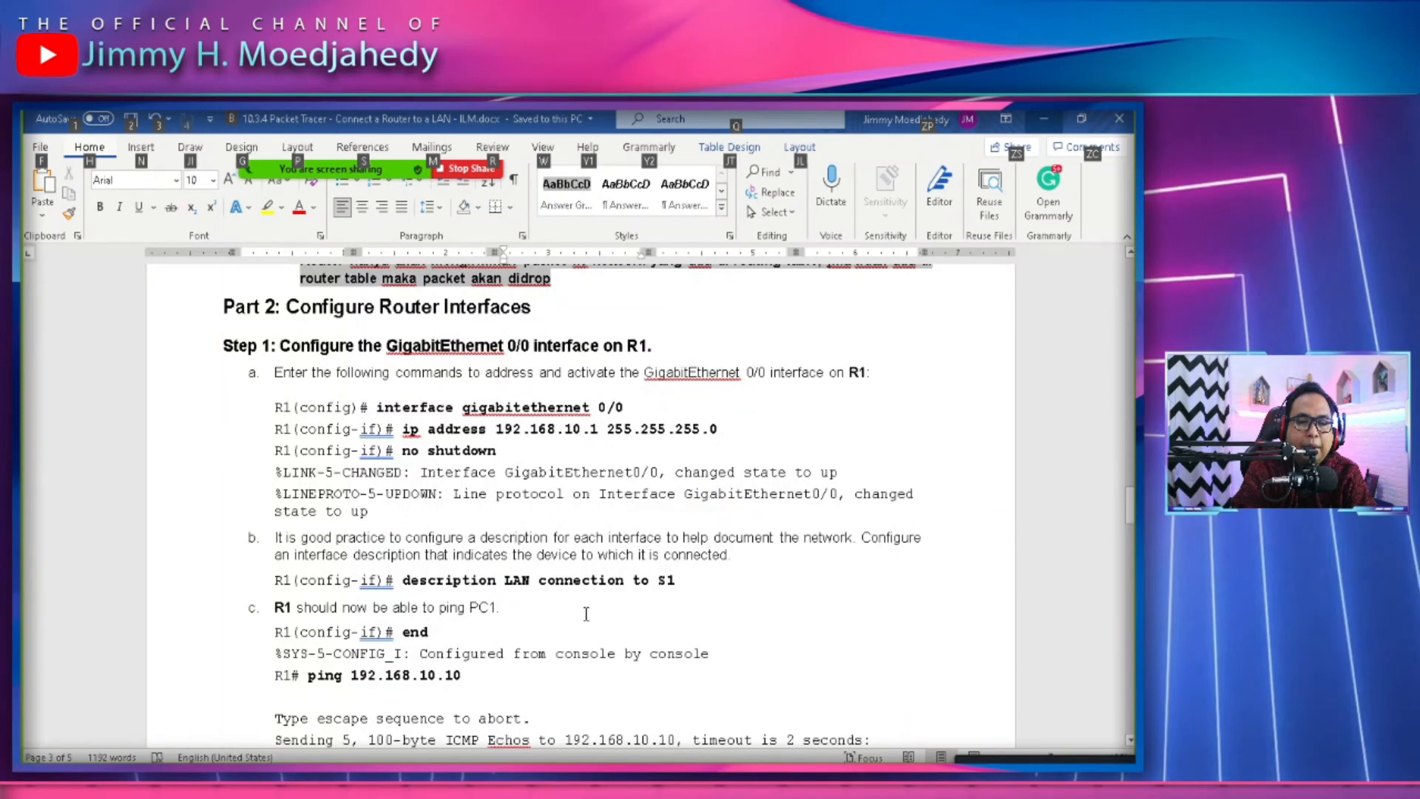
{"action": "scroll", "coordinate": [568, 608], "scroll_direction": "down", "scroll_amount": 5}
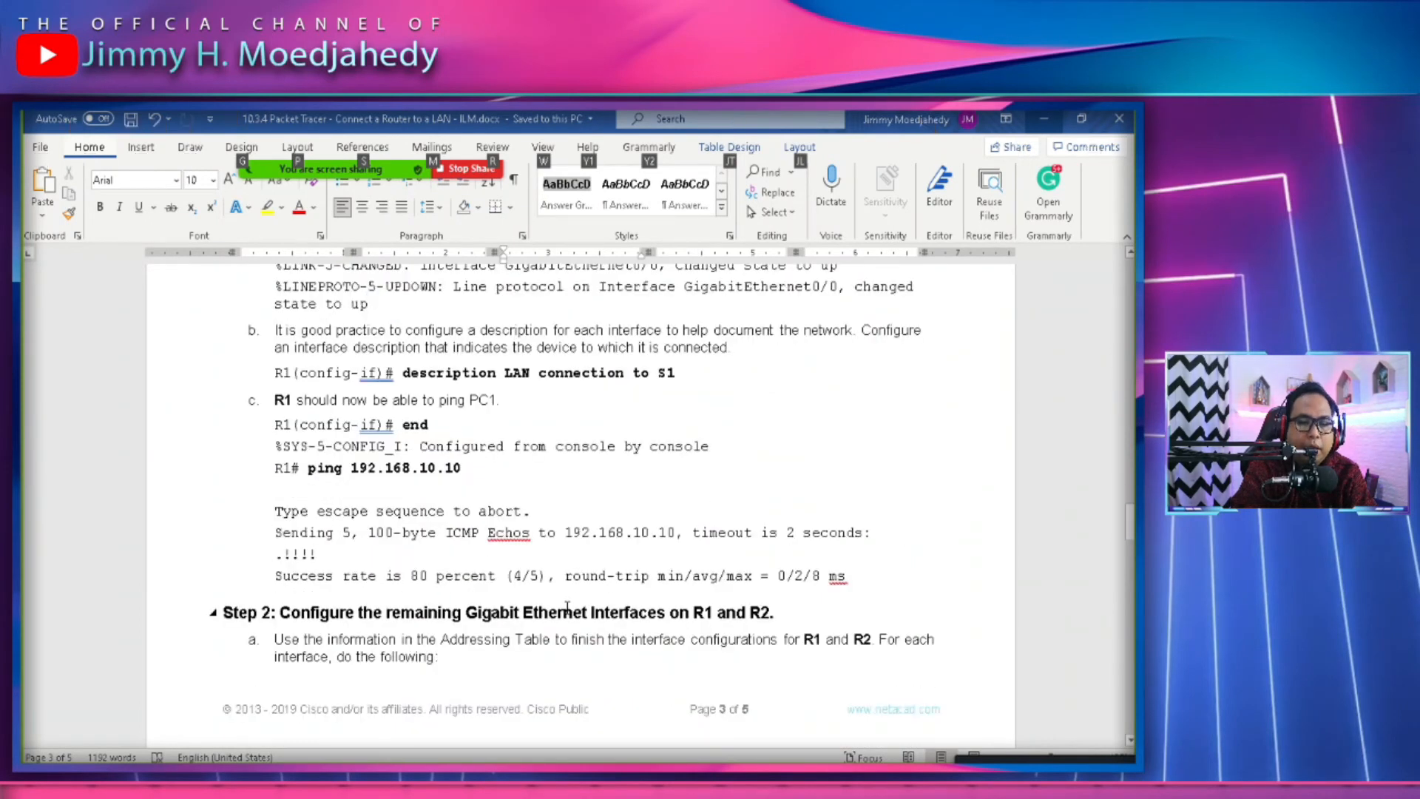
Switch to R1's command line, leave configuration mode with end, and ping PC1 at 192.168.10.10.
{"action": "key", "text": "alt+Tab"}
{"action": "left_click", "coordinate": [633, 398]}
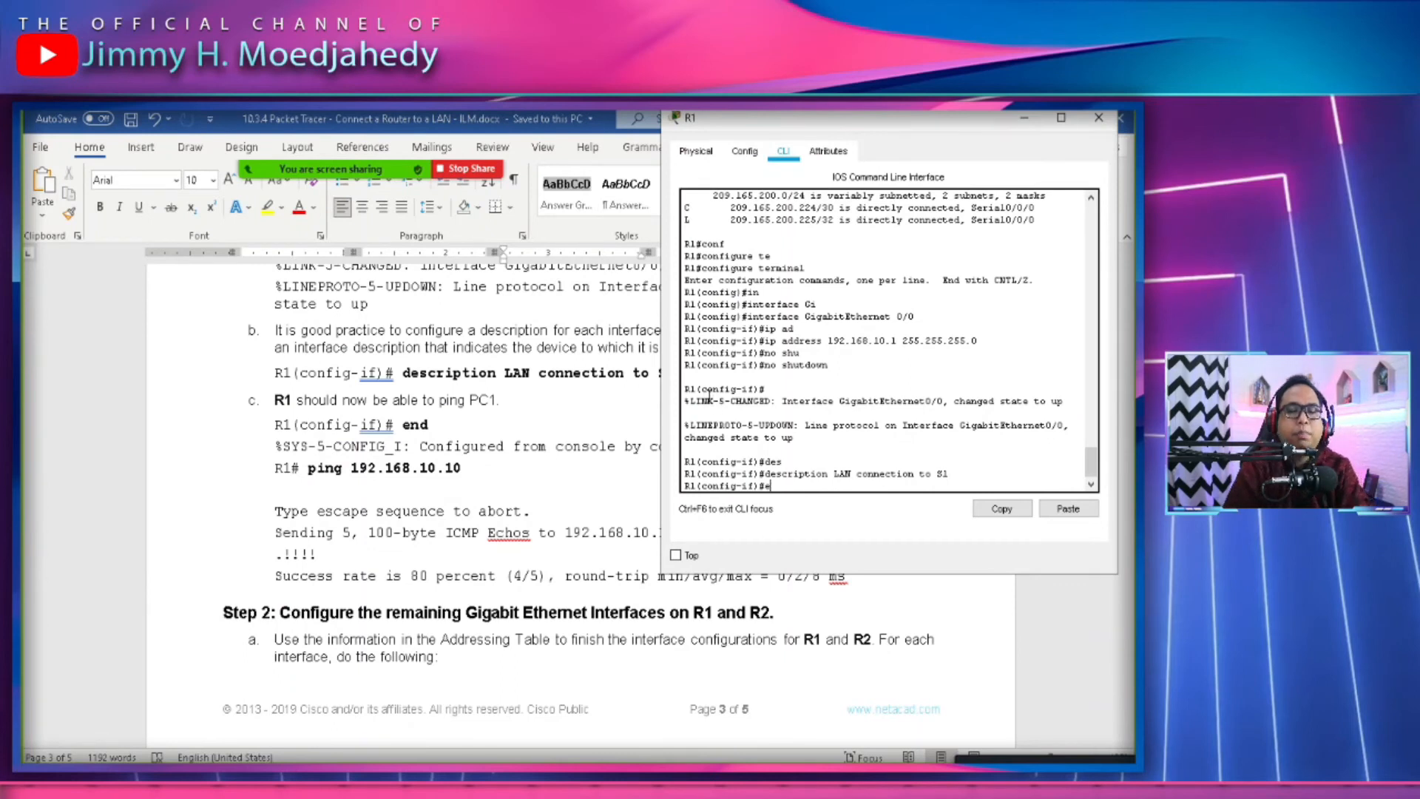
{"action": "key", "text": "Return"}
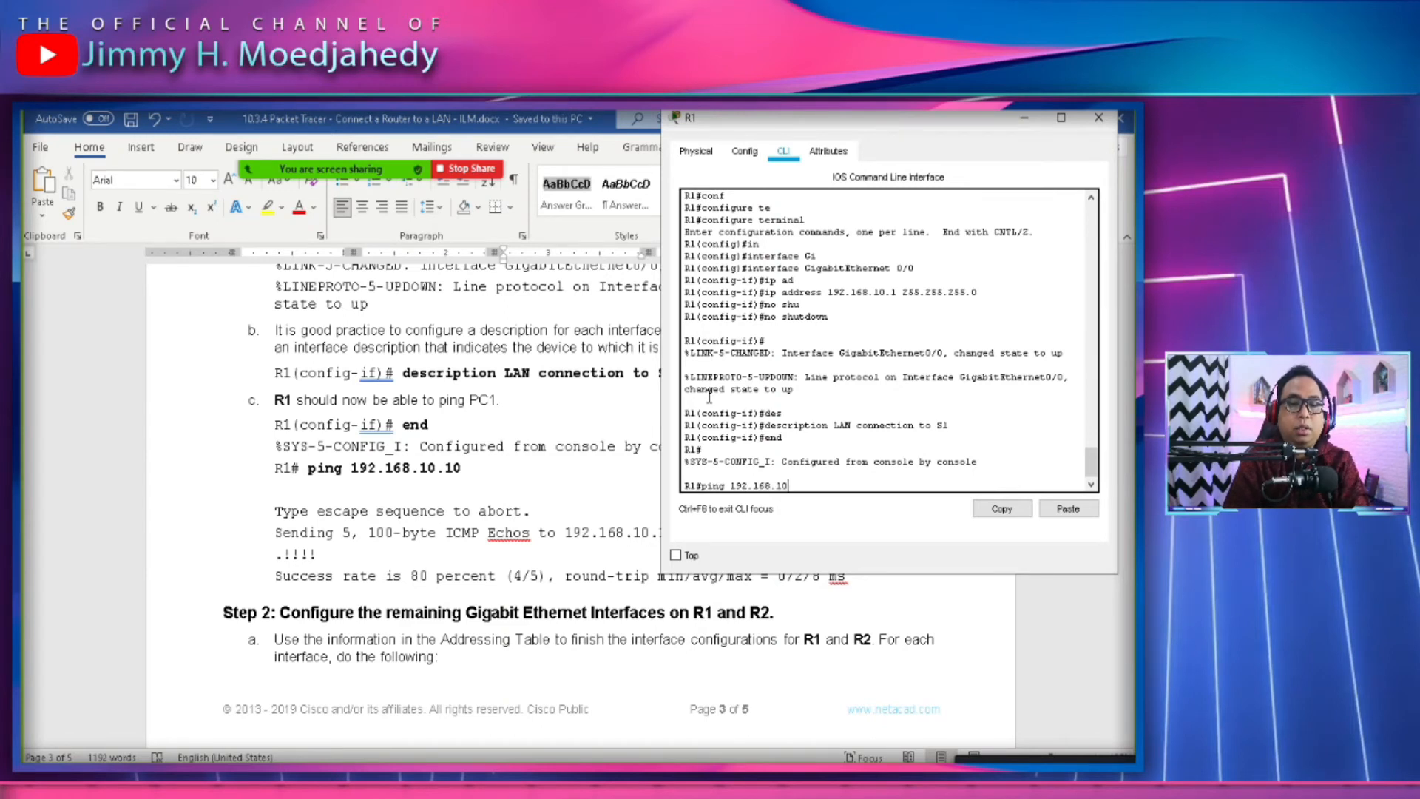
{"action": "type", "text": "ping 192.168.10.10"}
{"action": "key", "text": "Return"}
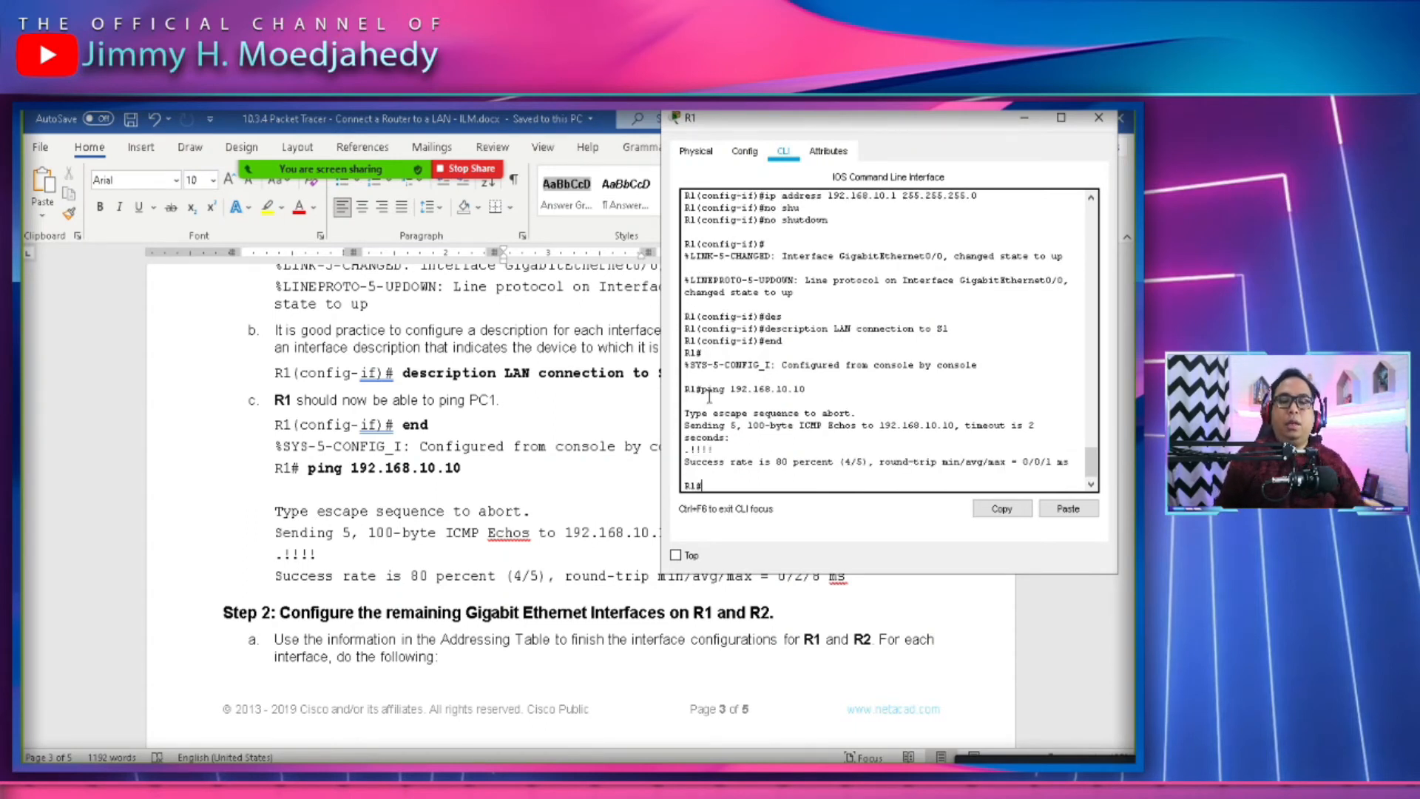
Repeat the ping from R1 to 192.168.10.10 two more times.
{"action": "key", "text": "Up"}
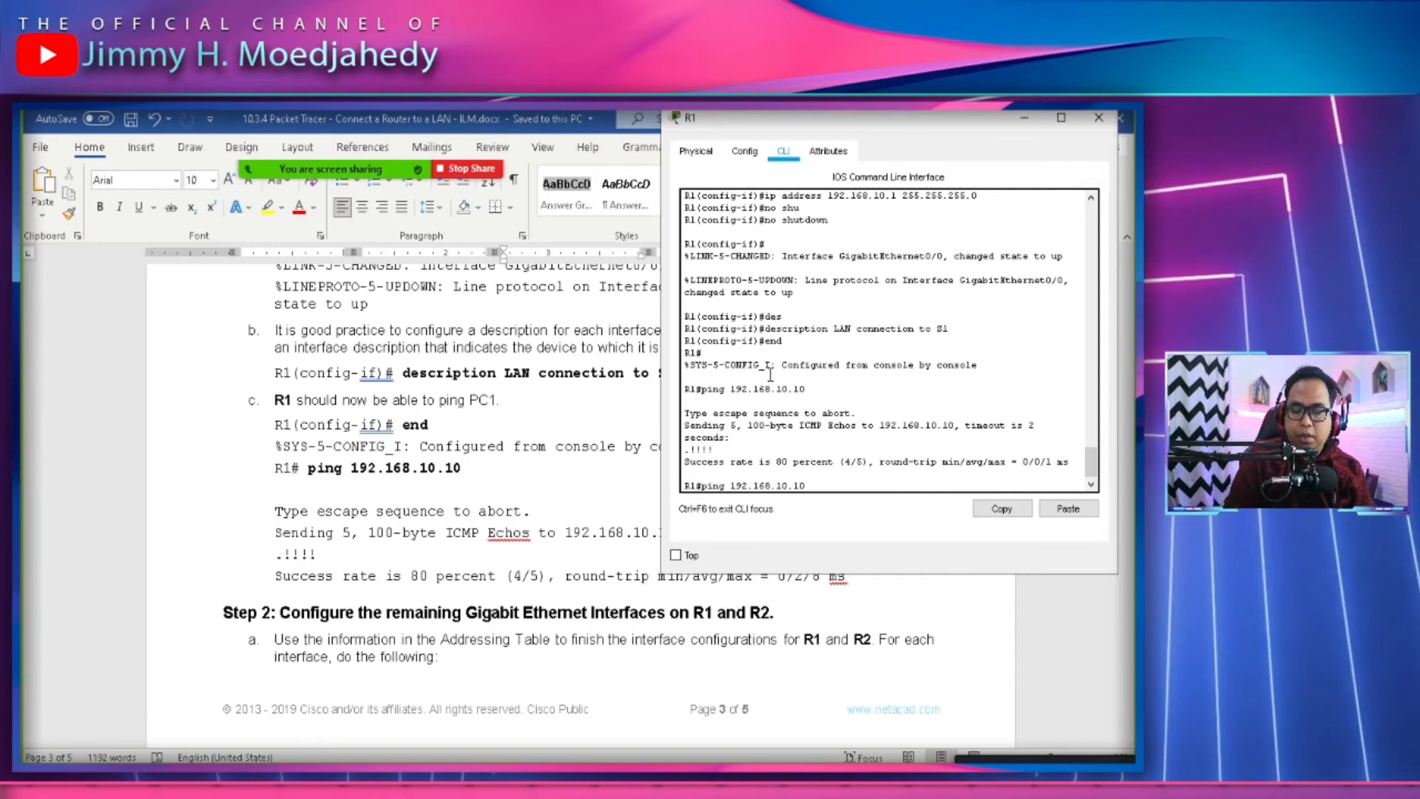
{"action": "key", "text": "Return"}
{"action": "key", "text": "Up"}
{"action": "key", "text": "Return"}
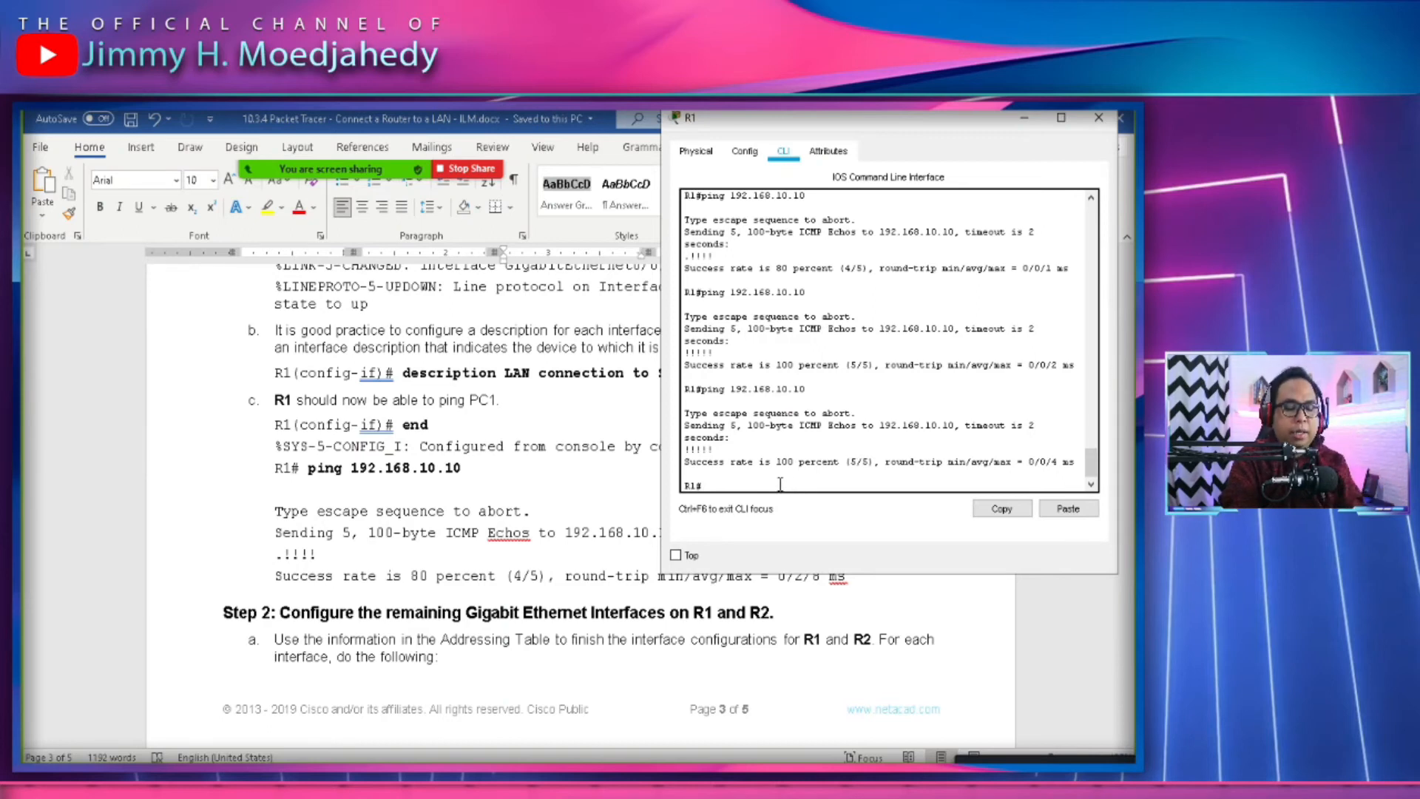
Switch to the Packet Tracer topology, examine the link status around R1, and return to the lab document.
{"action": "key", "text": "alt+Tab"}
{"action": "left_click", "coordinate": [545, 393]}
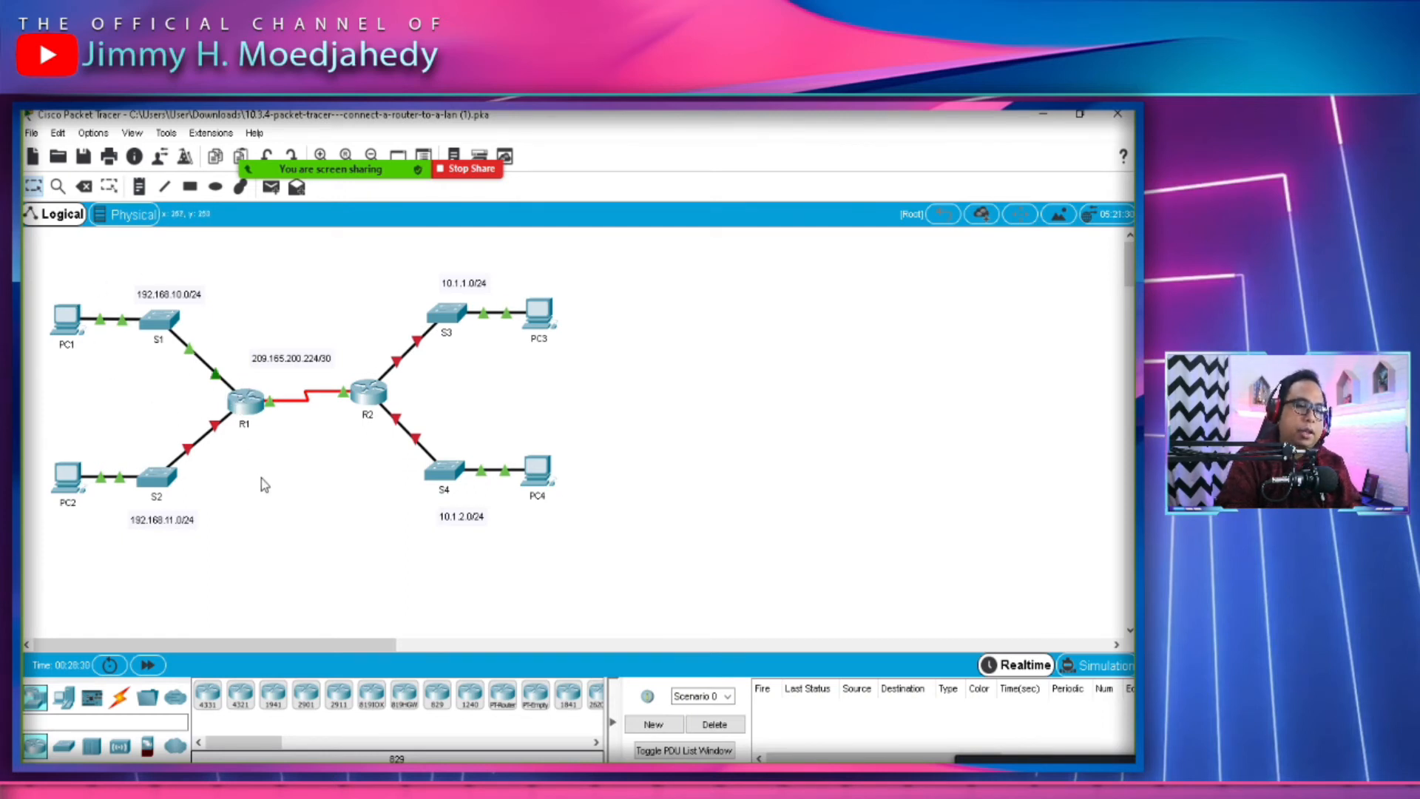
{"action": "left_click", "coordinate": [1043, 115]}
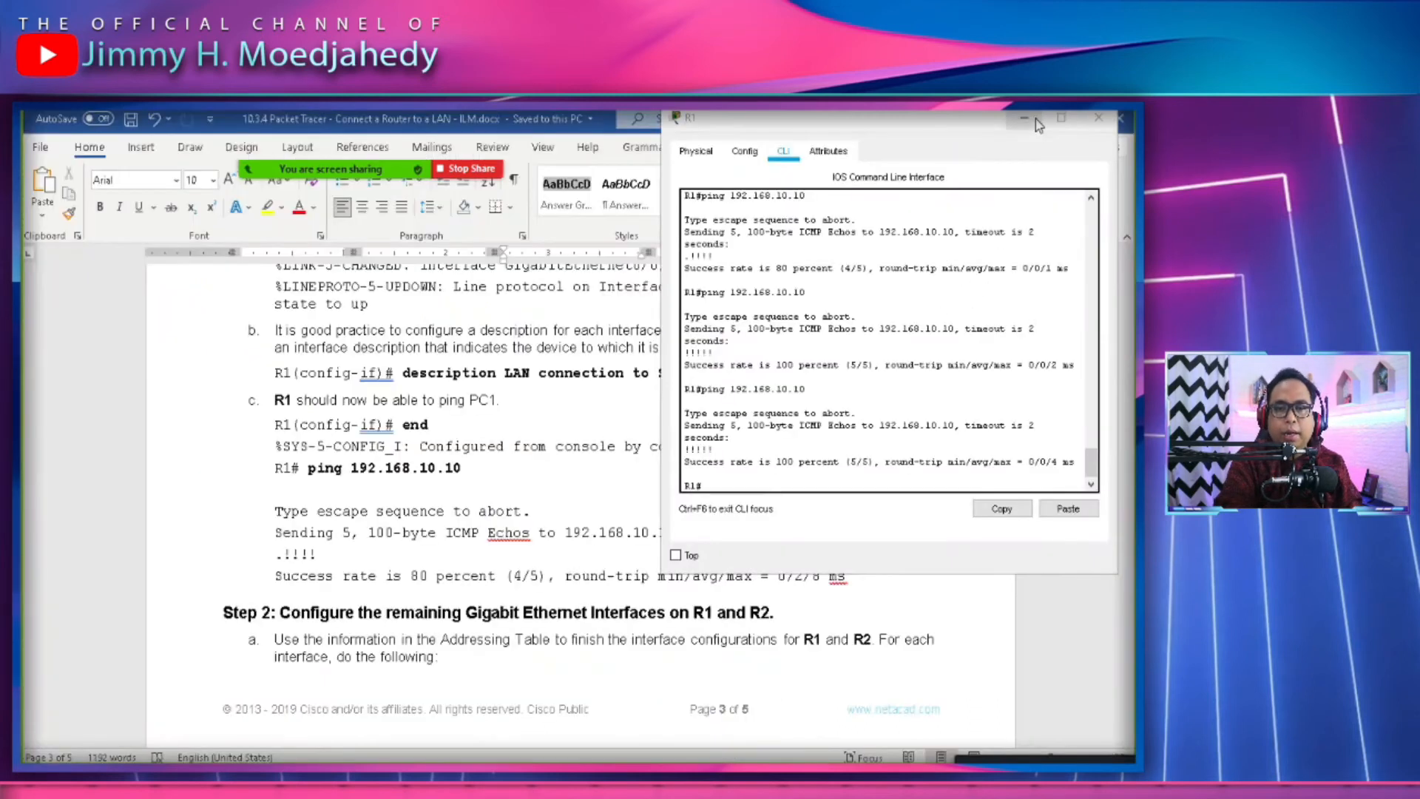
Read Step 2 of the lab document on configuring the remaining Gigabit Ethernet interfaces on R1 and R2.
{"action": "scroll", "coordinate": [494, 580], "scroll_direction": "down", "scroll_amount": 2}
{"action": "scroll", "coordinate": [484, 609], "scroll_direction": "down", "scroll_amount": 1}
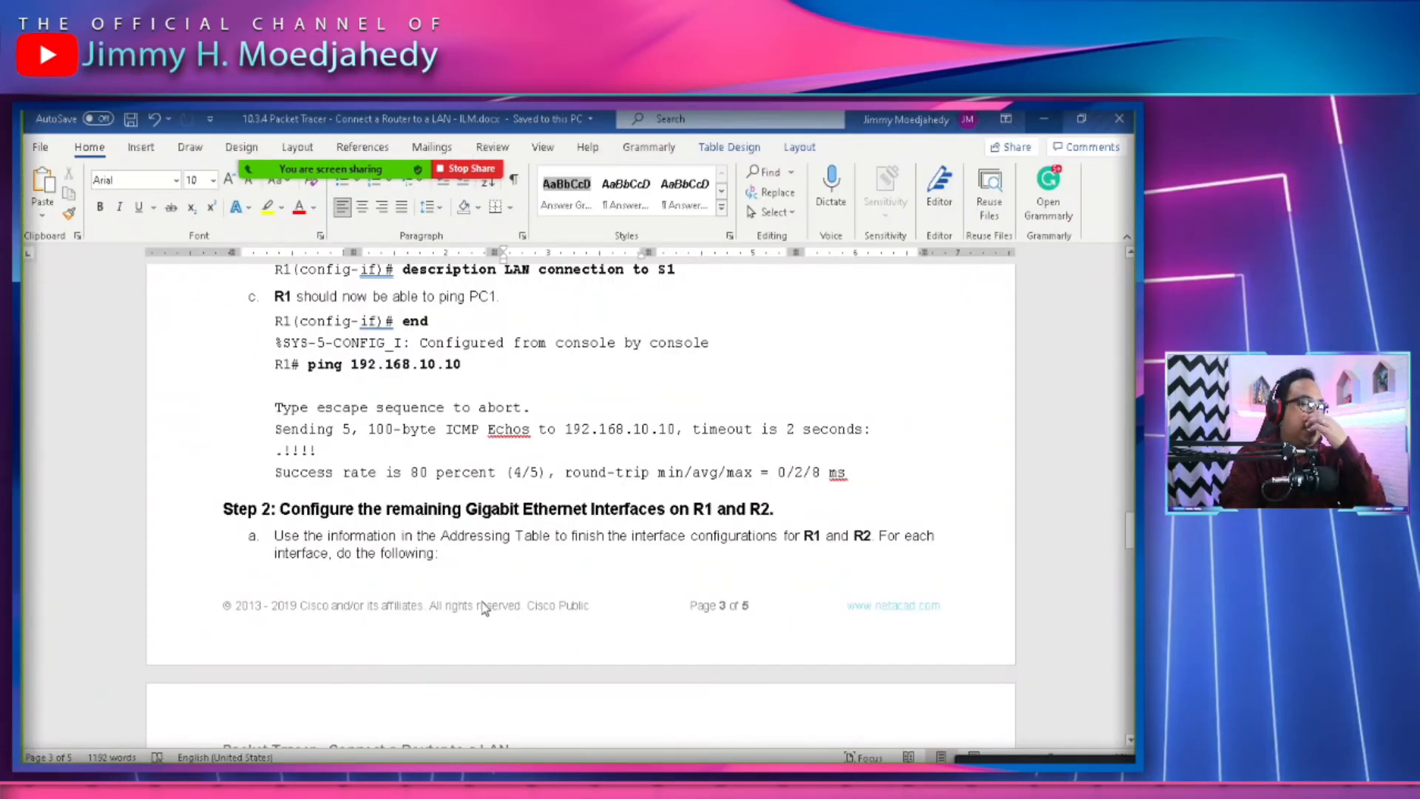
{"action": "scroll", "coordinate": [517, 561], "scroll_direction": "down", "scroll_amount": 5}
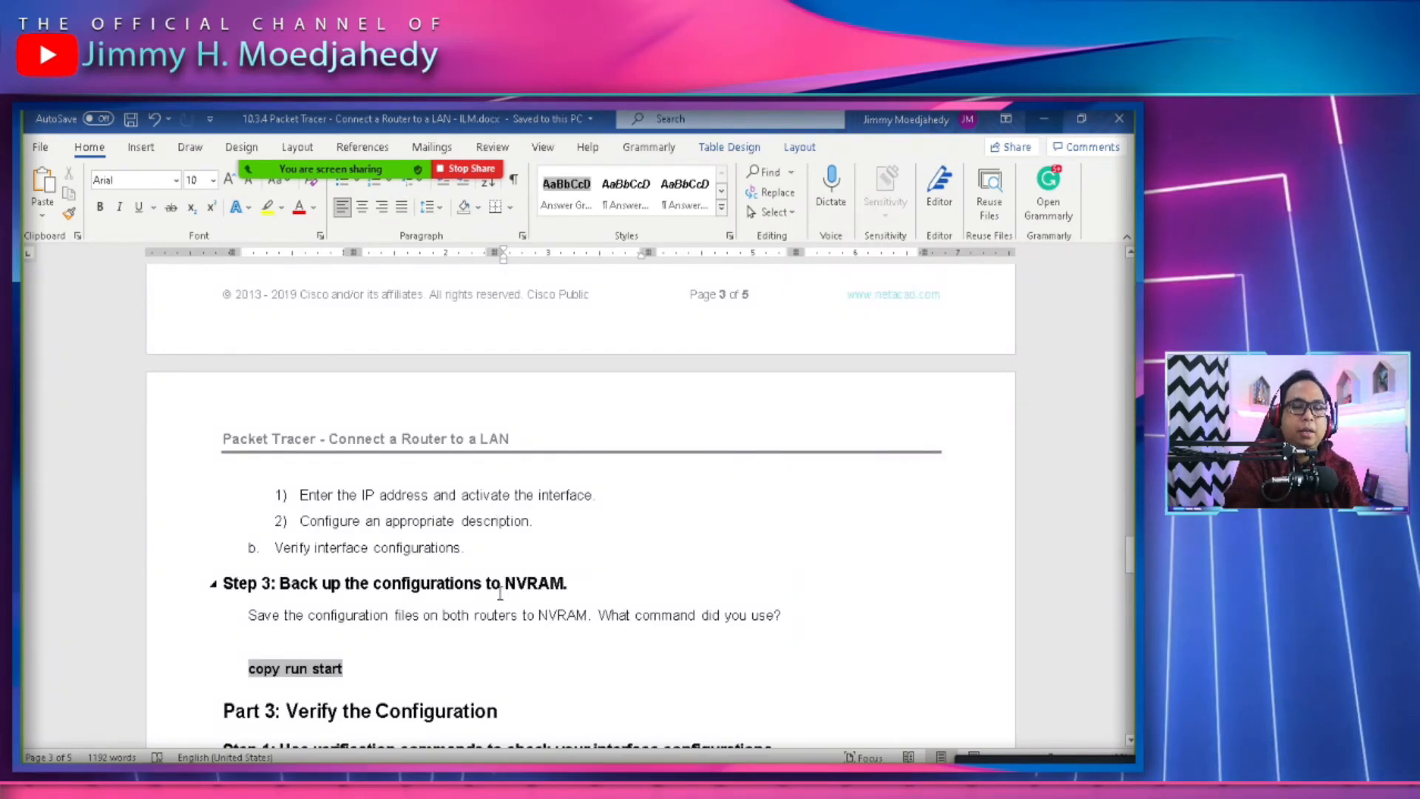
{"action": "scroll", "coordinate": [500, 592], "scroll_direction": "down", "scroll_amount": 2}
{"action": "scroll", "coordinate": [503, 592], "scroll_direction": "up", "scroll_amount": 5}
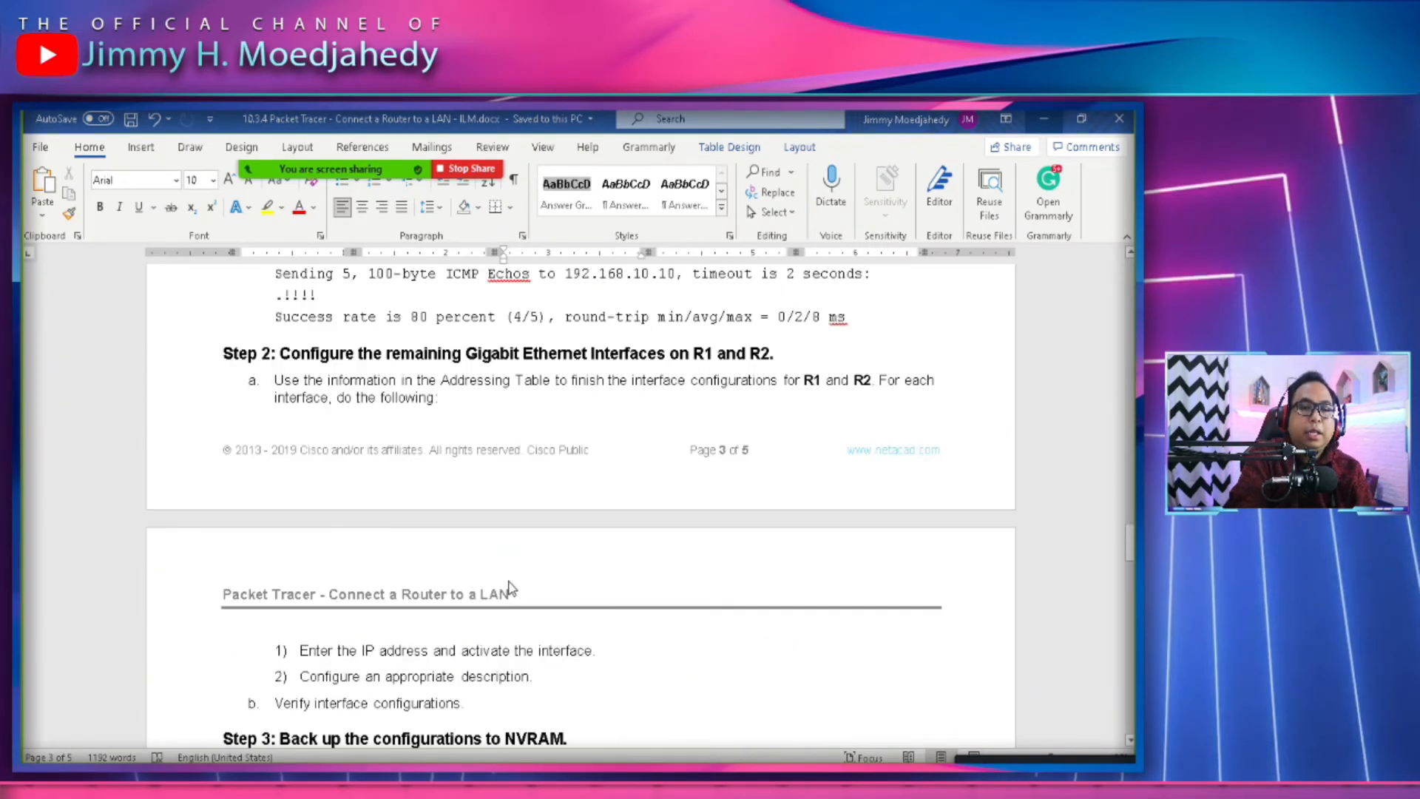
{"action": "left_click", "coordinate": [693, 363]}
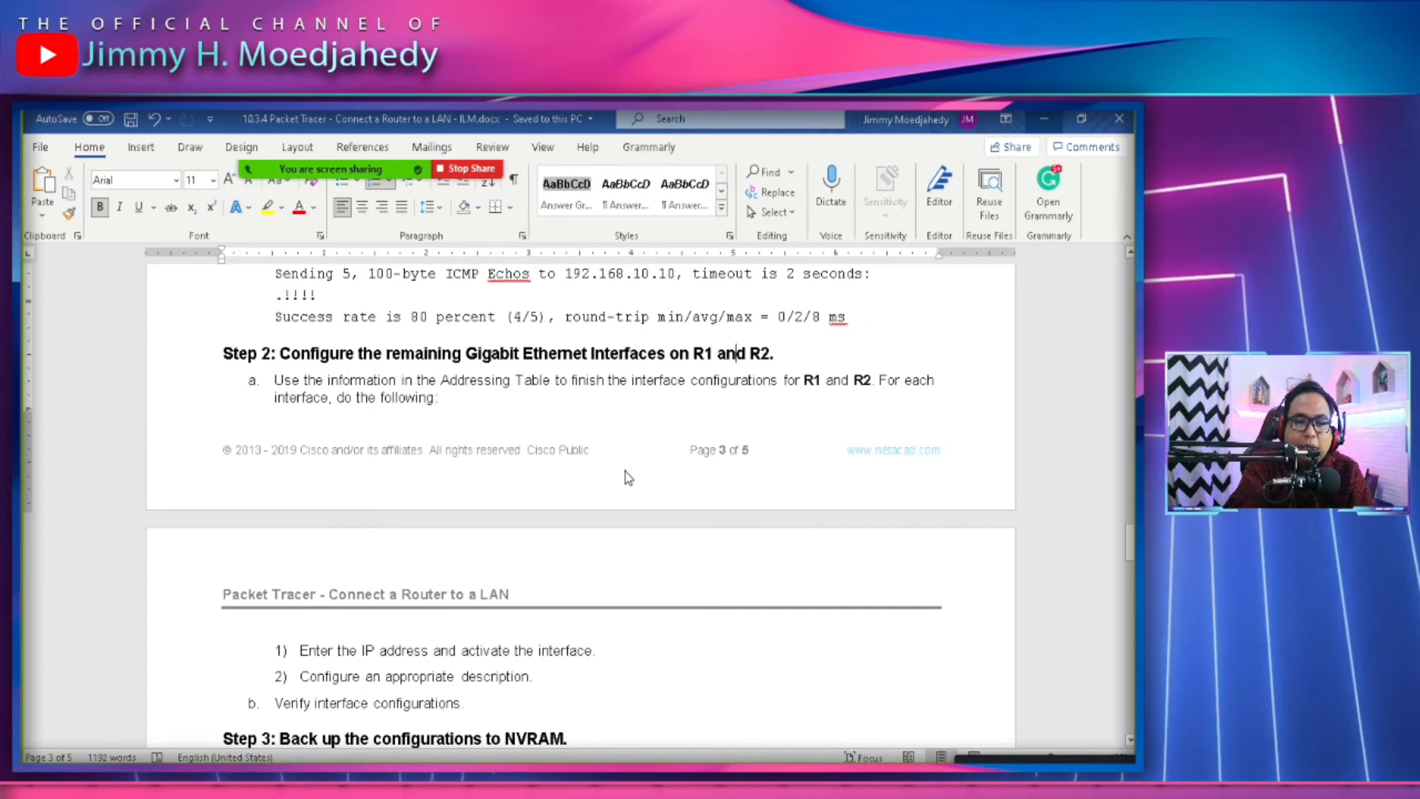
Look up R1's G0/1 IP address and subnet mask in the lab document's Addressing Table.
{"action": "scroll", "coordinate": [625, 471], "scroll_direction": "up", "scroll_amount": 2}
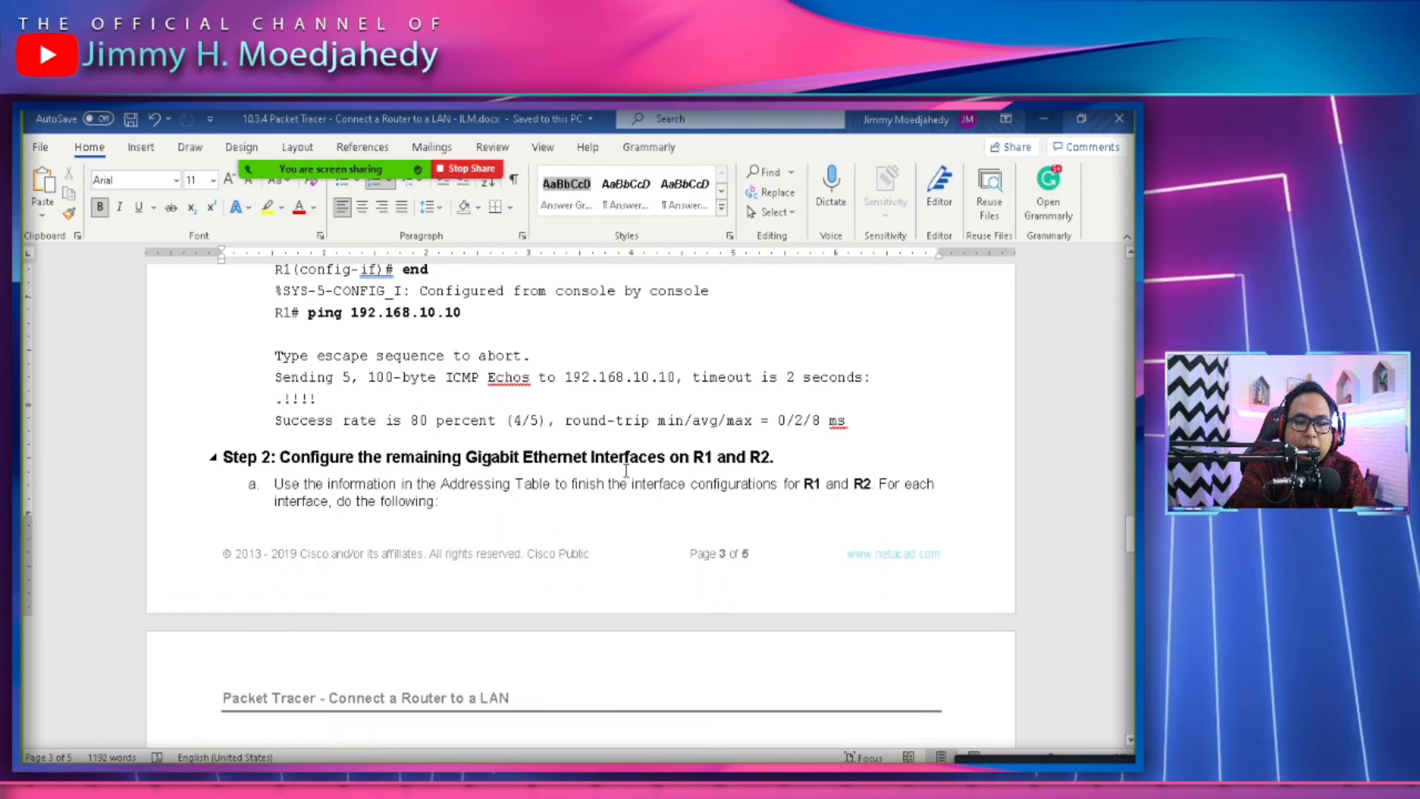
{"action": "scroll", "coordinate": [625, 471], "scroll_direction": "up", "scroll_amount": 1}
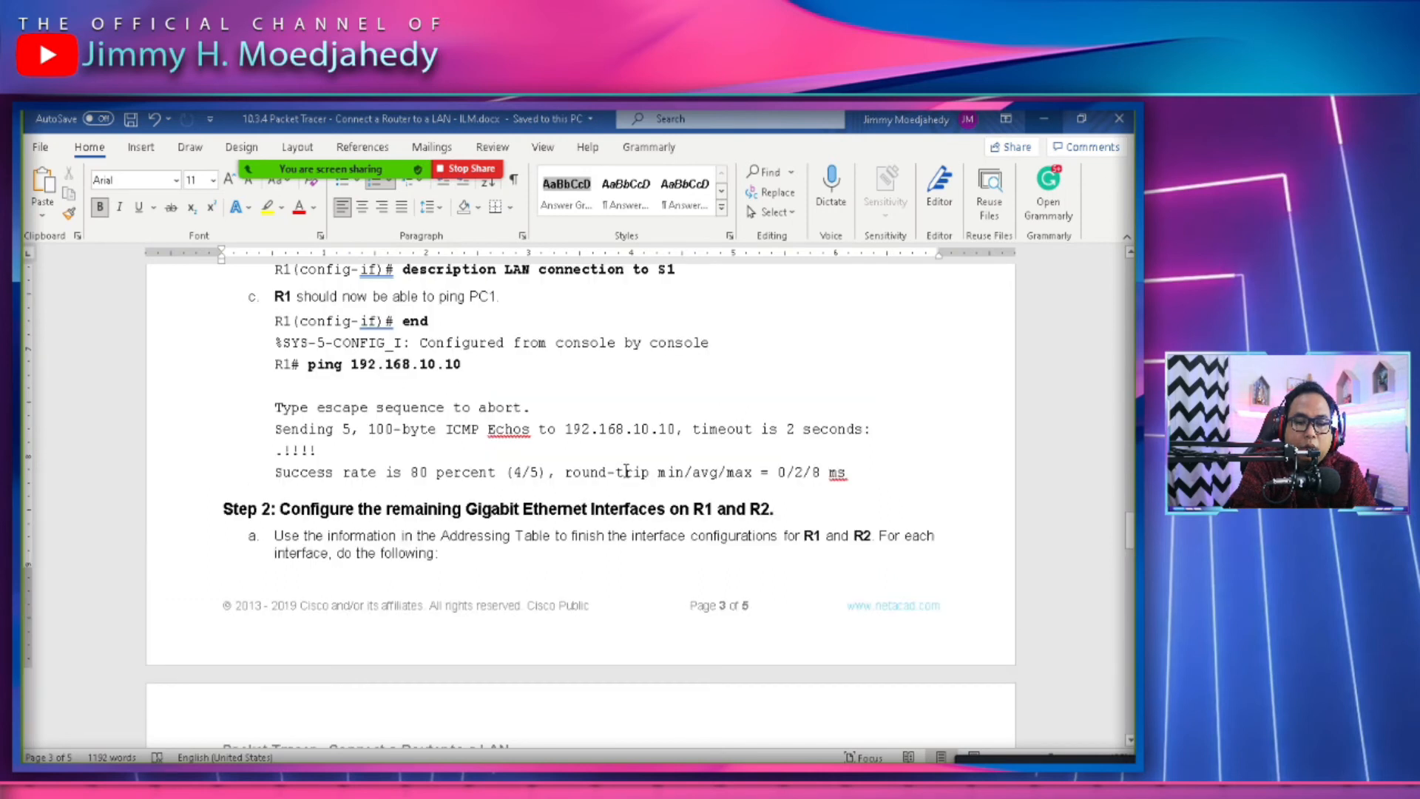
{"action": "scroll", "coordinate": [594, 494], "scroll_direction": "up", "scroll_amount": 20}
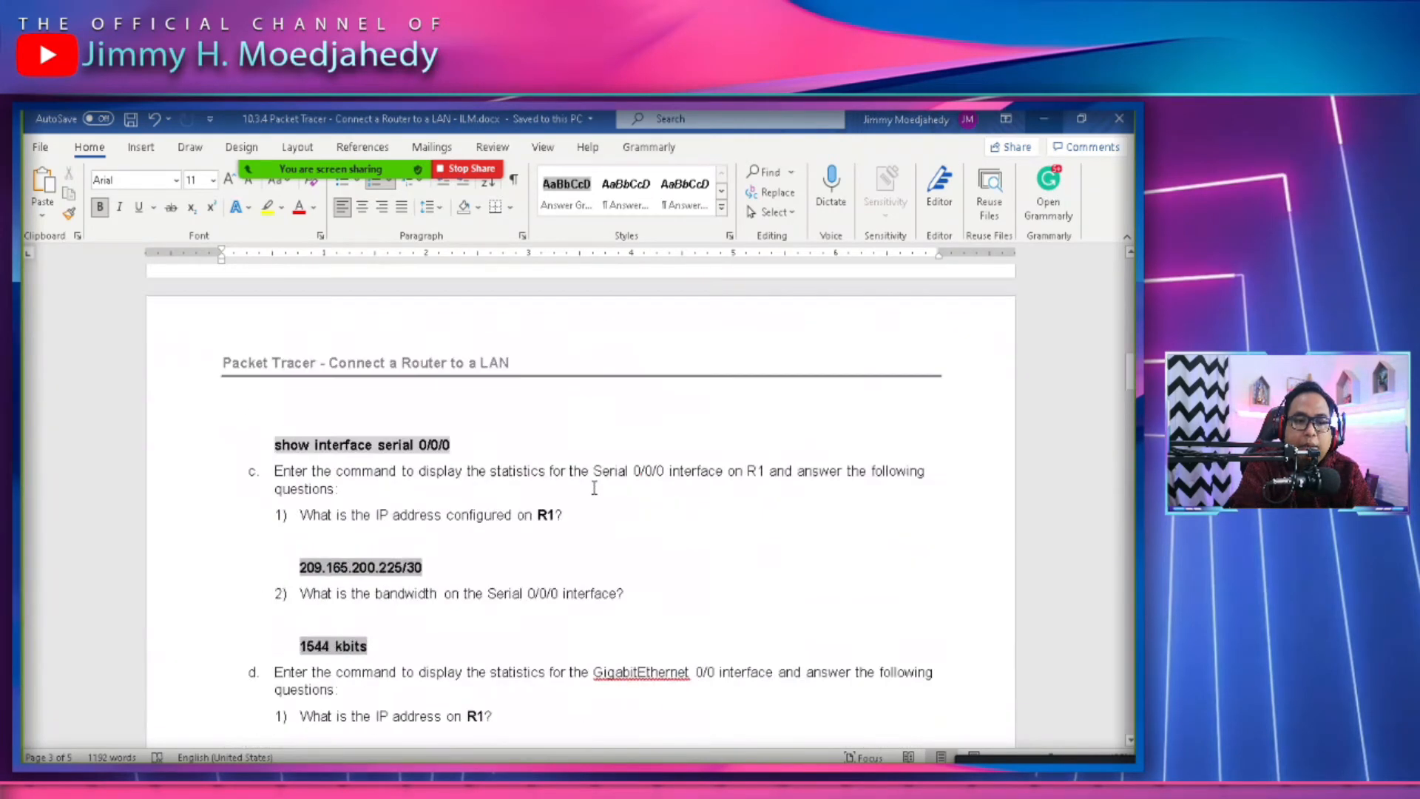
{"action": "scroll", "coordinate": [594, 488], "scroll_direction": "up", "scroll_amount": 14}
{"action": "scroll", "coordinate": [594, 488], "scroll_direction": "down", "scroll_amount": 5}
{"action": "scroll", "coordinate": [594, 489], "scroll_direction": "up", "scroll_amount": 1}
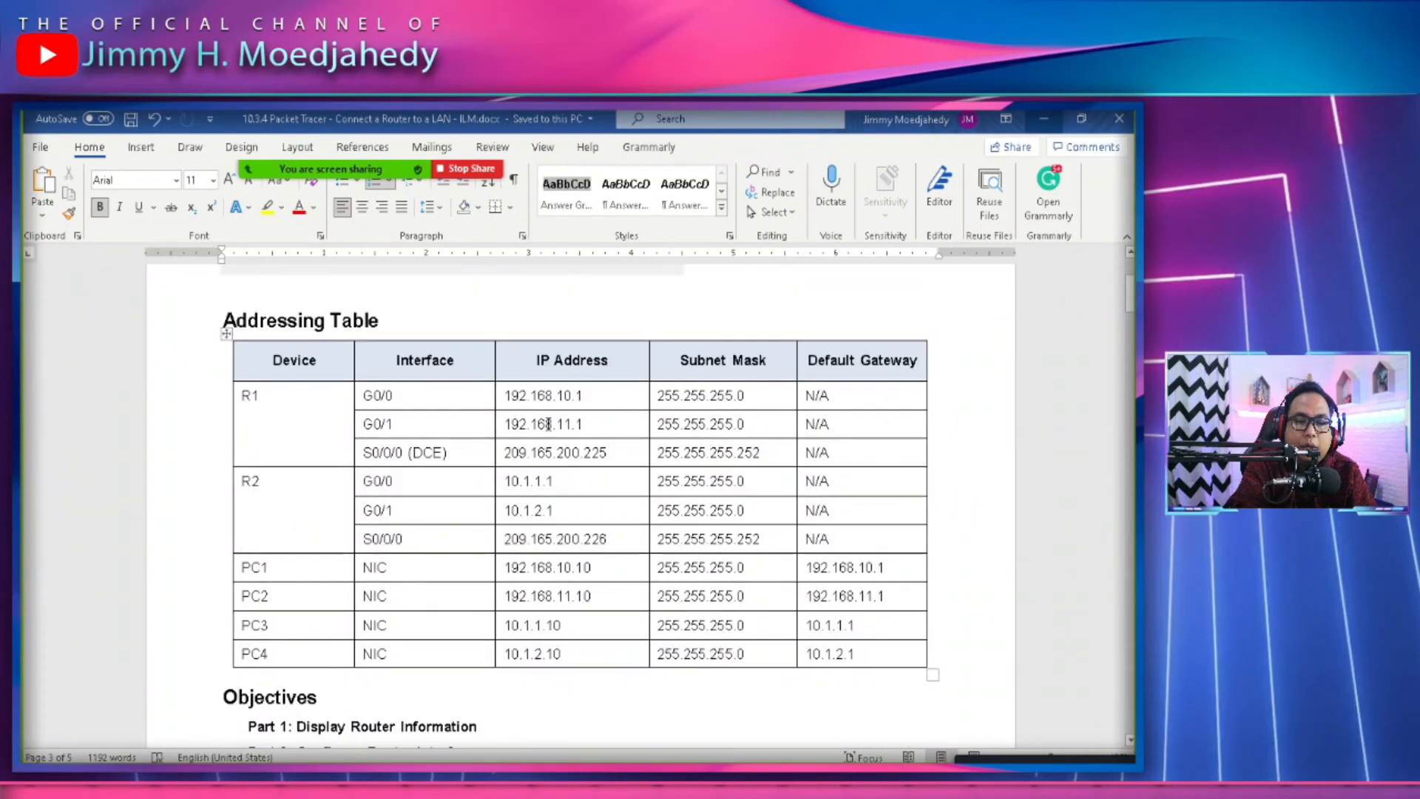
Switch to R1's command line in Packet Tracer and enter global configuration mode.
{"action": "mouse_move", "coordinate": [382, 772]}
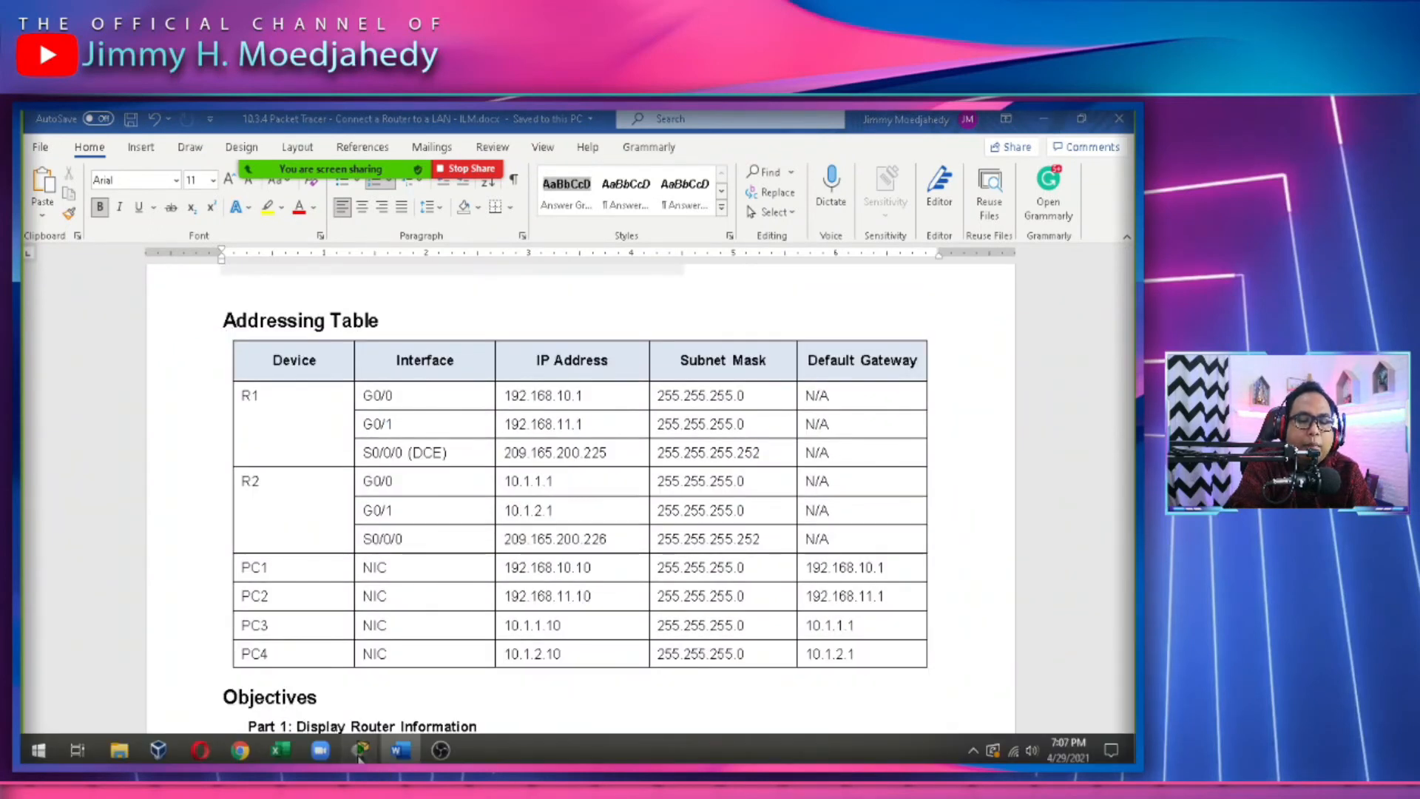
{"action": "mouse_move", "coordinate": [361, 750]}
{"action": "left_click", "coordinate": [429, 696]}
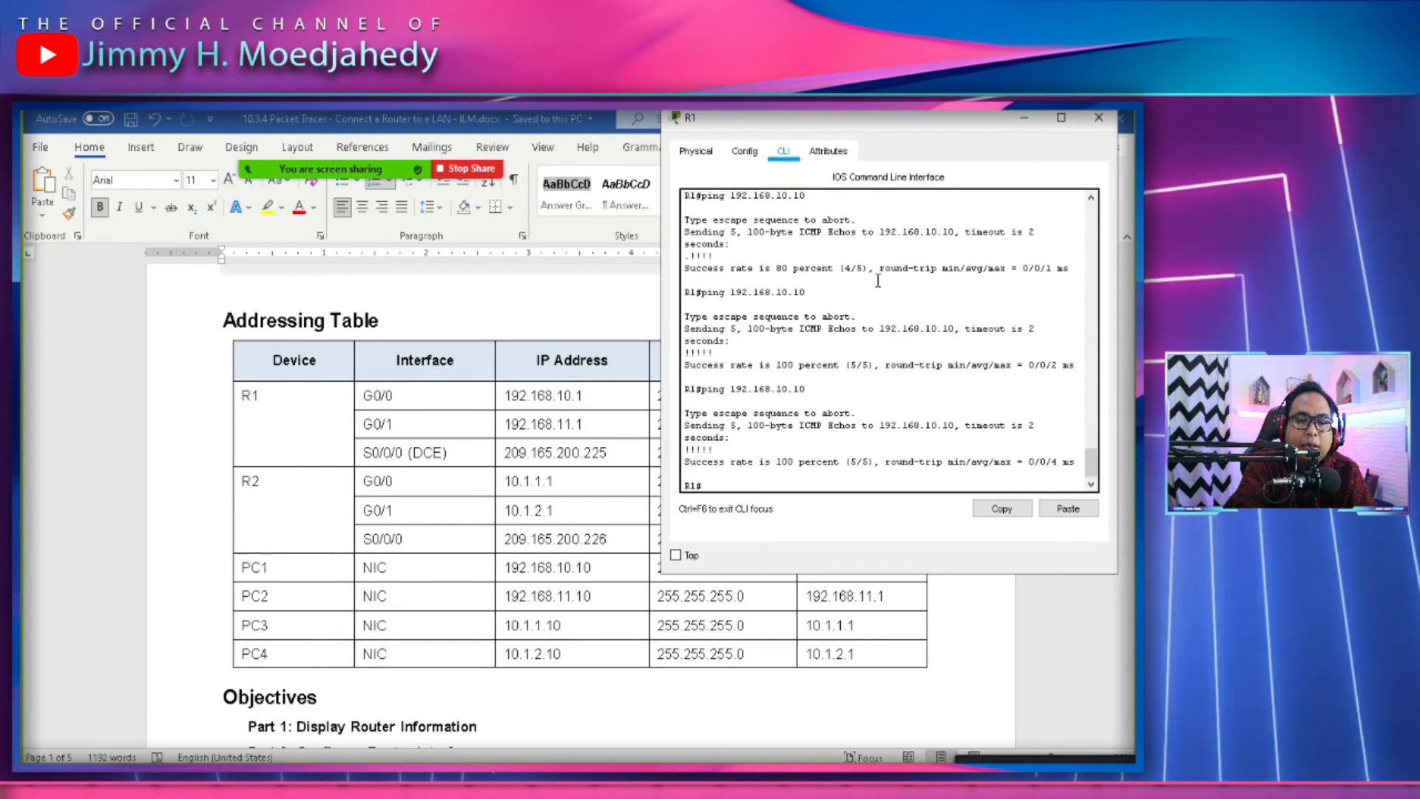
{"action": "left_click_drag", "start_coordinate": [854, 138], "coordinate": [857, 184]}
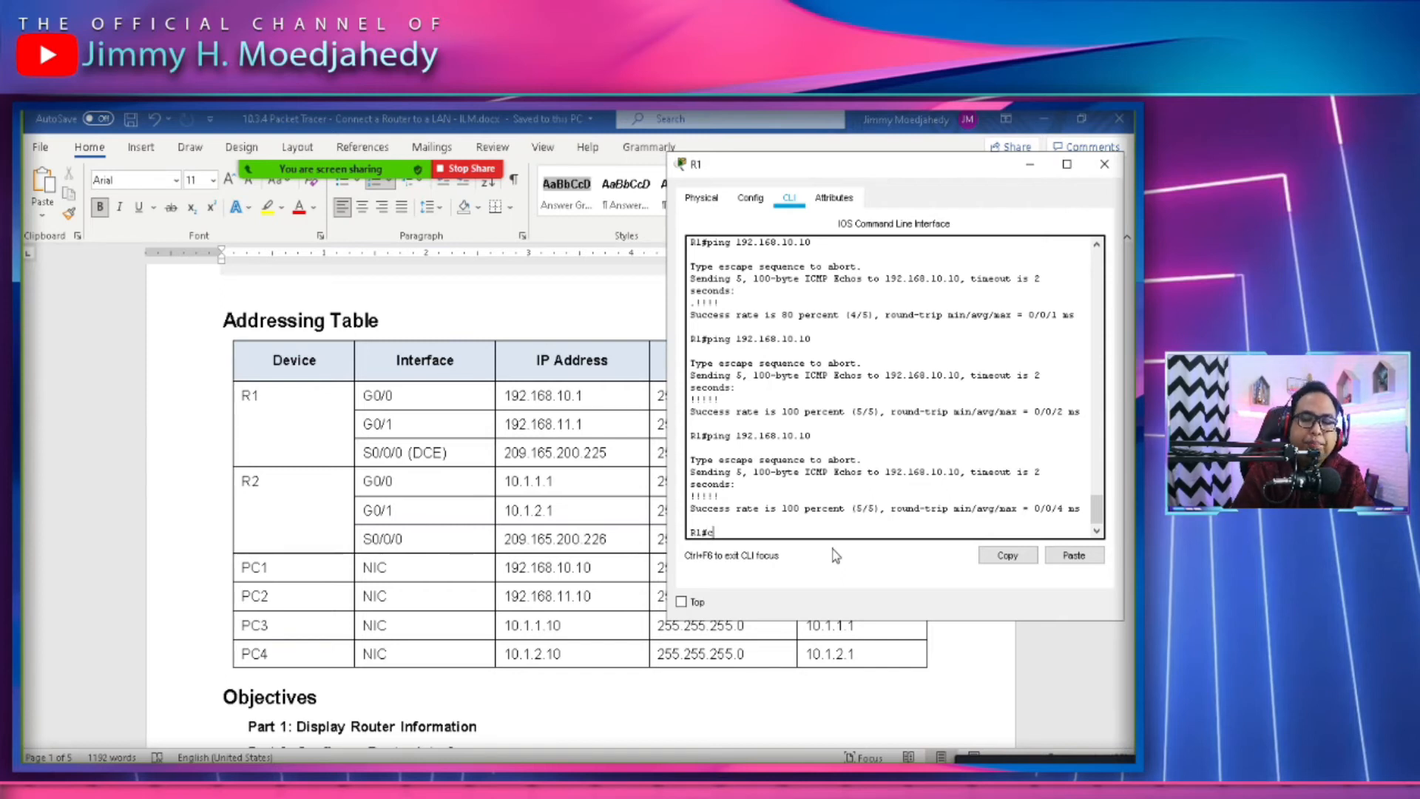
{"action": "key", "text": "Tab"}
{"action": "type", "text": "te"}
{"action": "key", "text": "Tab"}
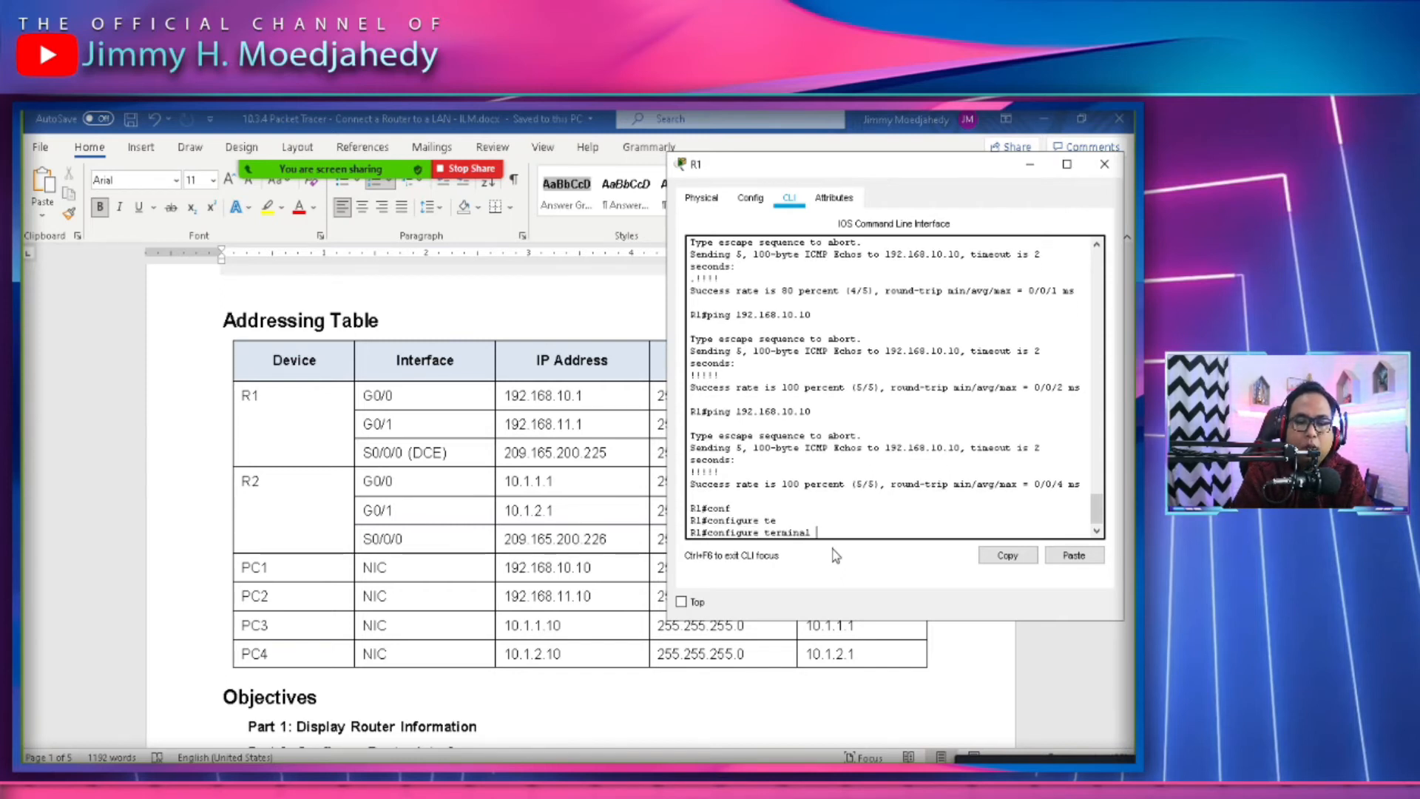
{"action": "key", "text": "Return"}
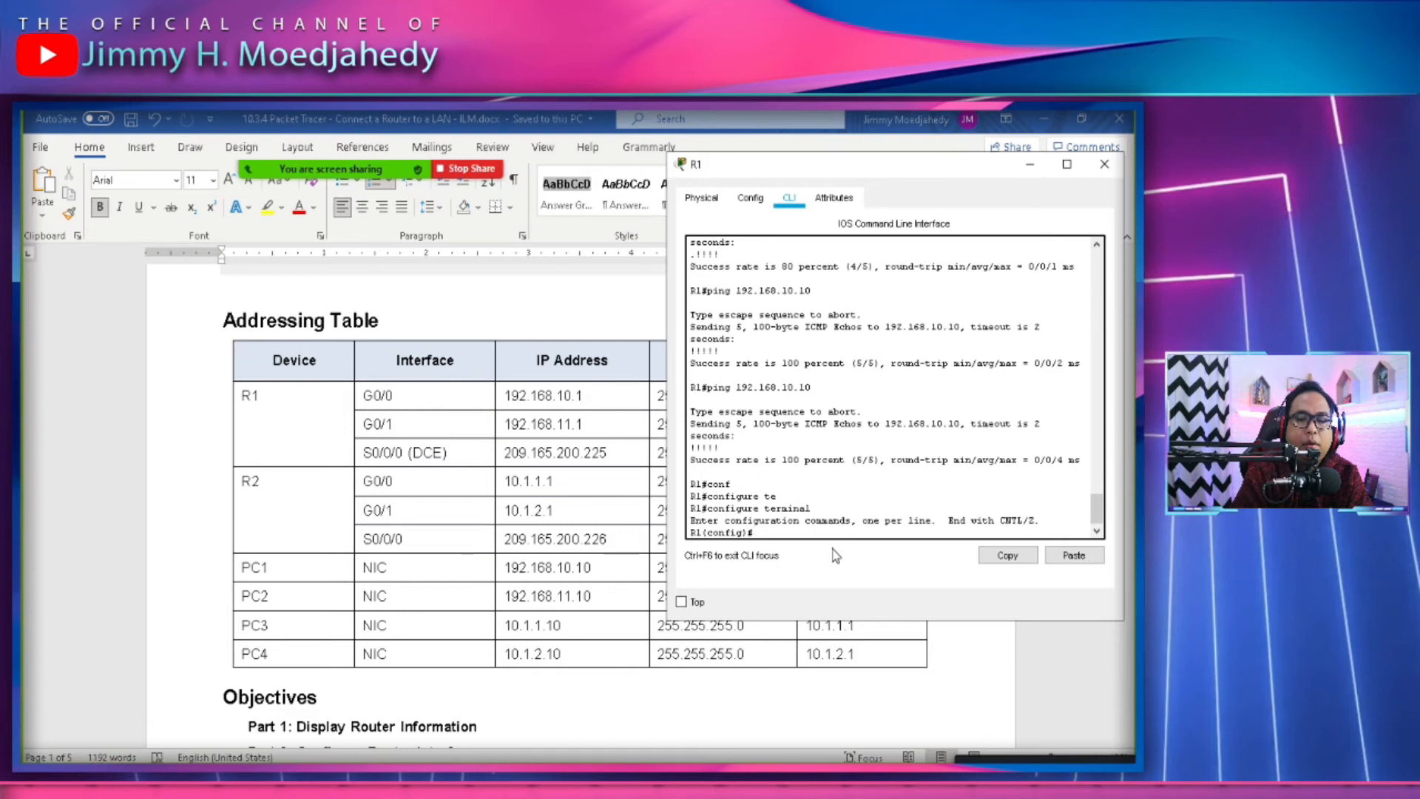
Assign R1's GigabitEthernet 0/1 interface the IP address 192.168.11.1 with subnet mask 255.255.255.0.
{"action": "type", "text": "int"}
{"action": "key", "text": "Tab"}
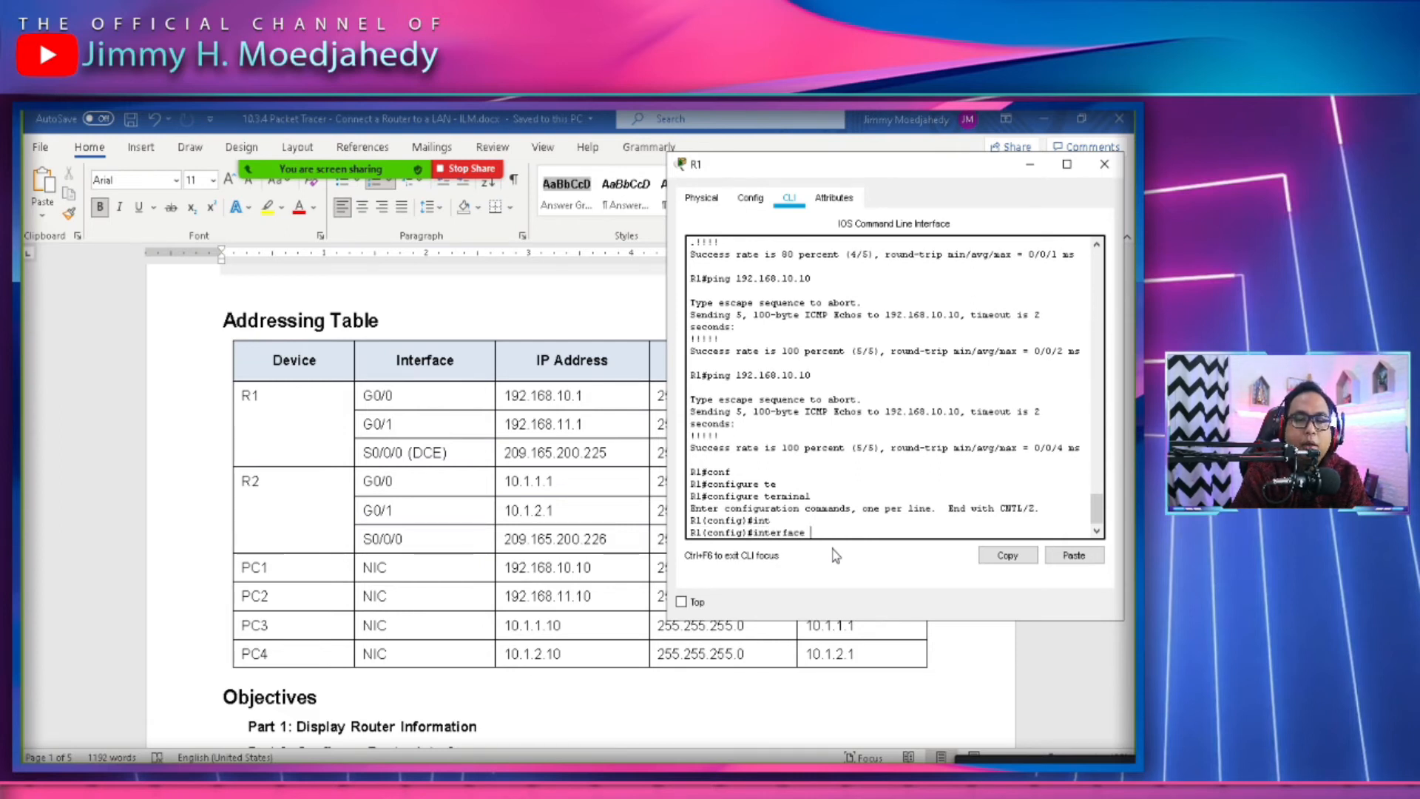
{"action": "type", "text": "Gi"}
{"action": "key", "text": "Tab"}
{"action": "type", "text": "0/"}
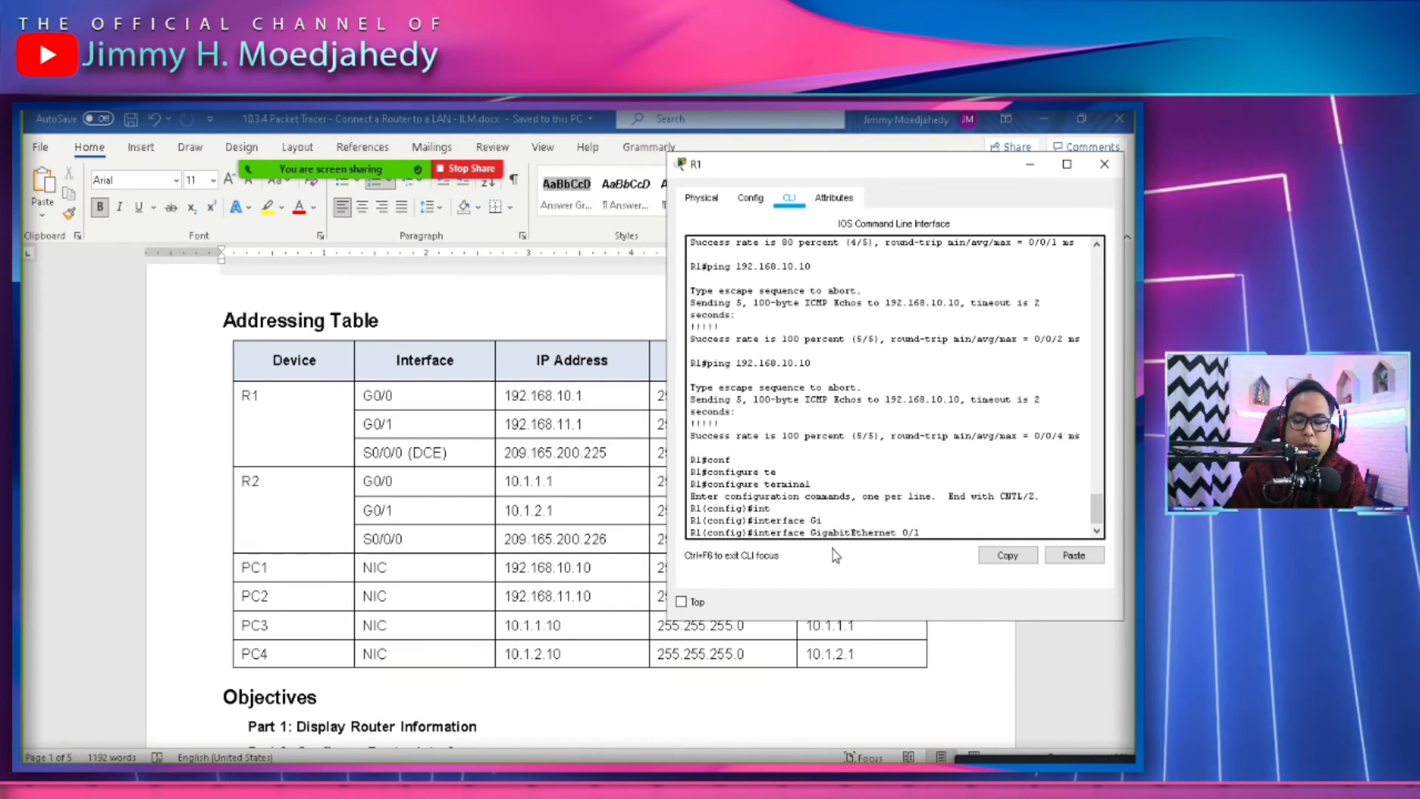
{"action": "type", "text": "1"}
{"action": "key", "text": "Return"}
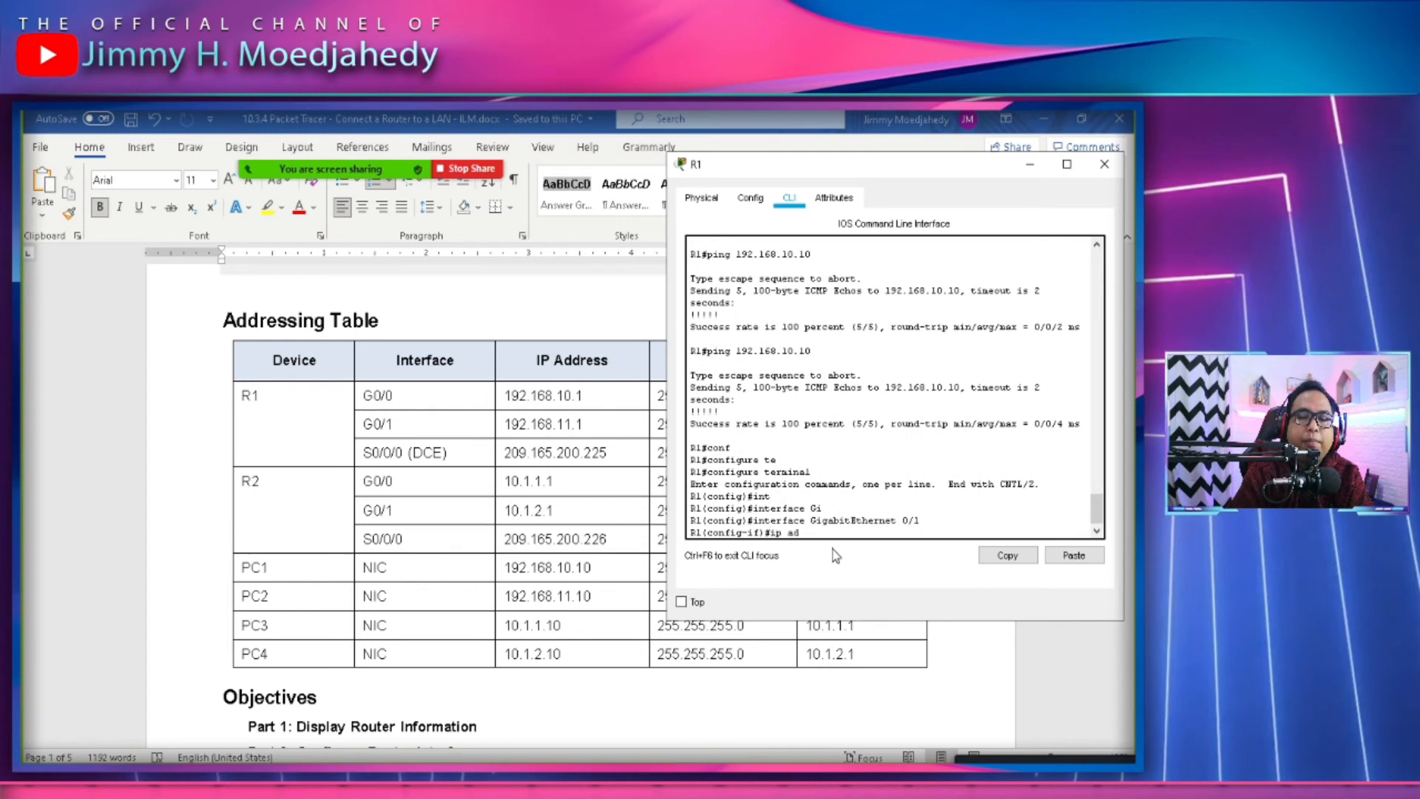
{"action": "type", "text": "ip ad"}
{"action": "key", "text": "Tab"}
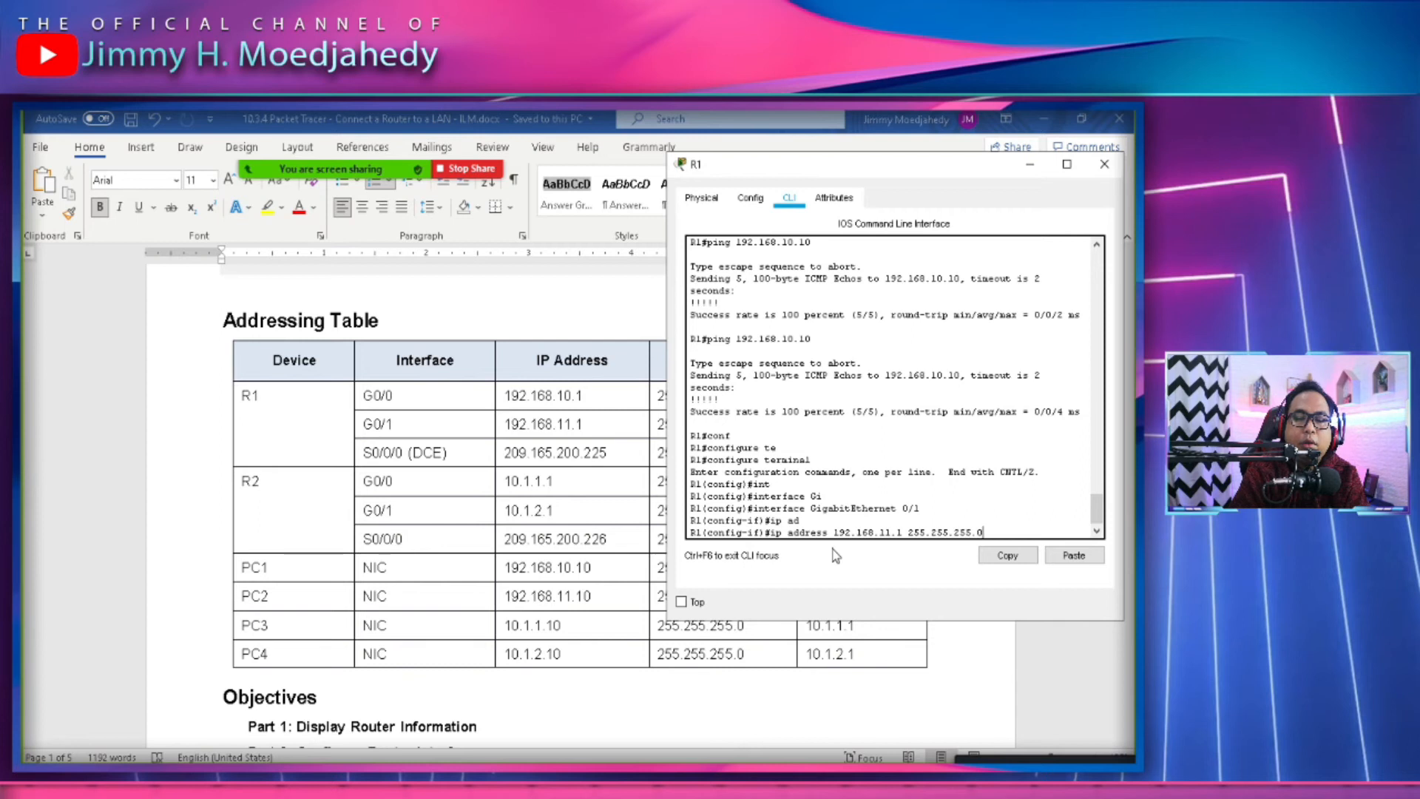
{"action": "mouse_move", "coordinate": [952, 174]}
{"action": "left_mouse_down"}
{"action": "mouse_move", "coordinate": [336, 192]}
{"action": "mouse_move", "coordinate": [956, 183]}
{"action": "left_mouse_up"}
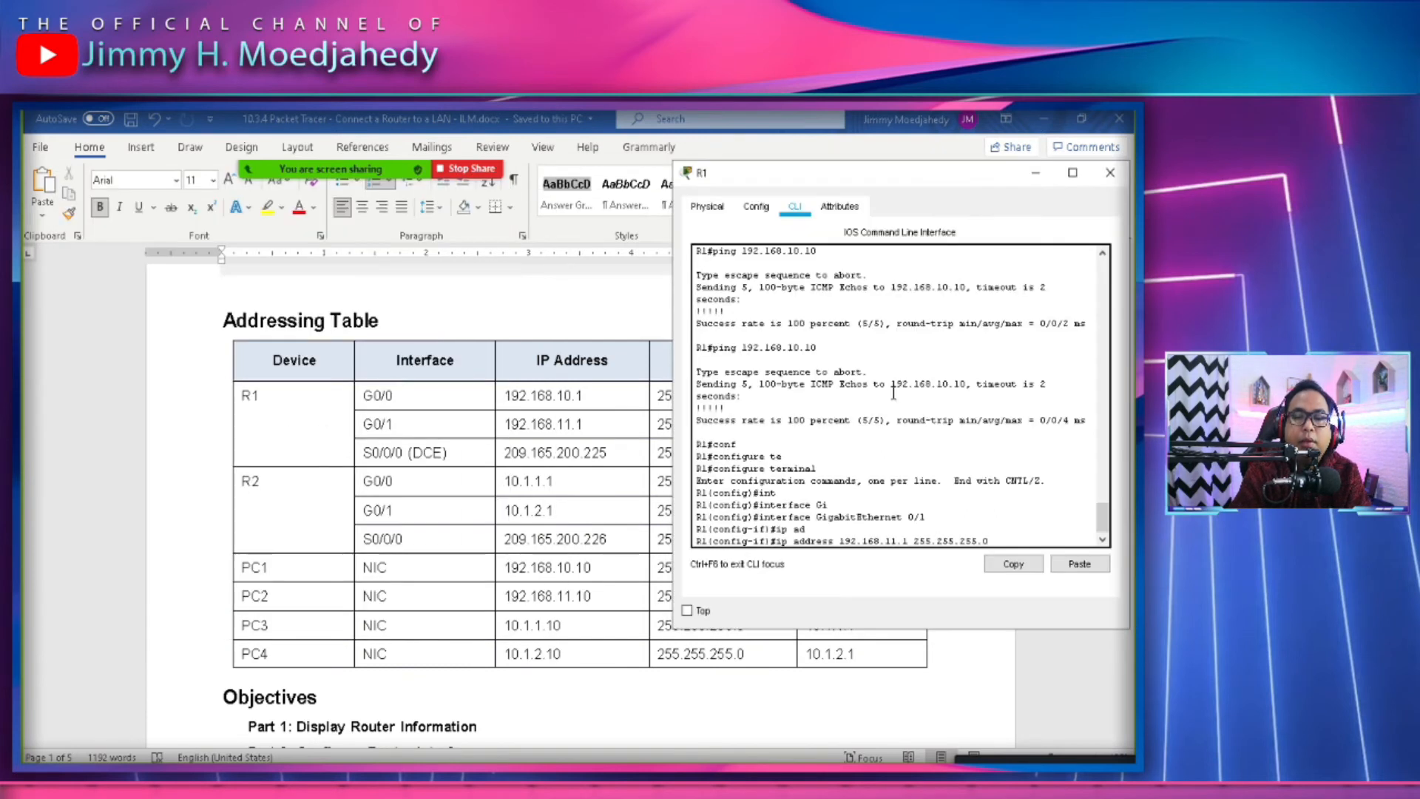
{"action": "key", "text": "Return"}
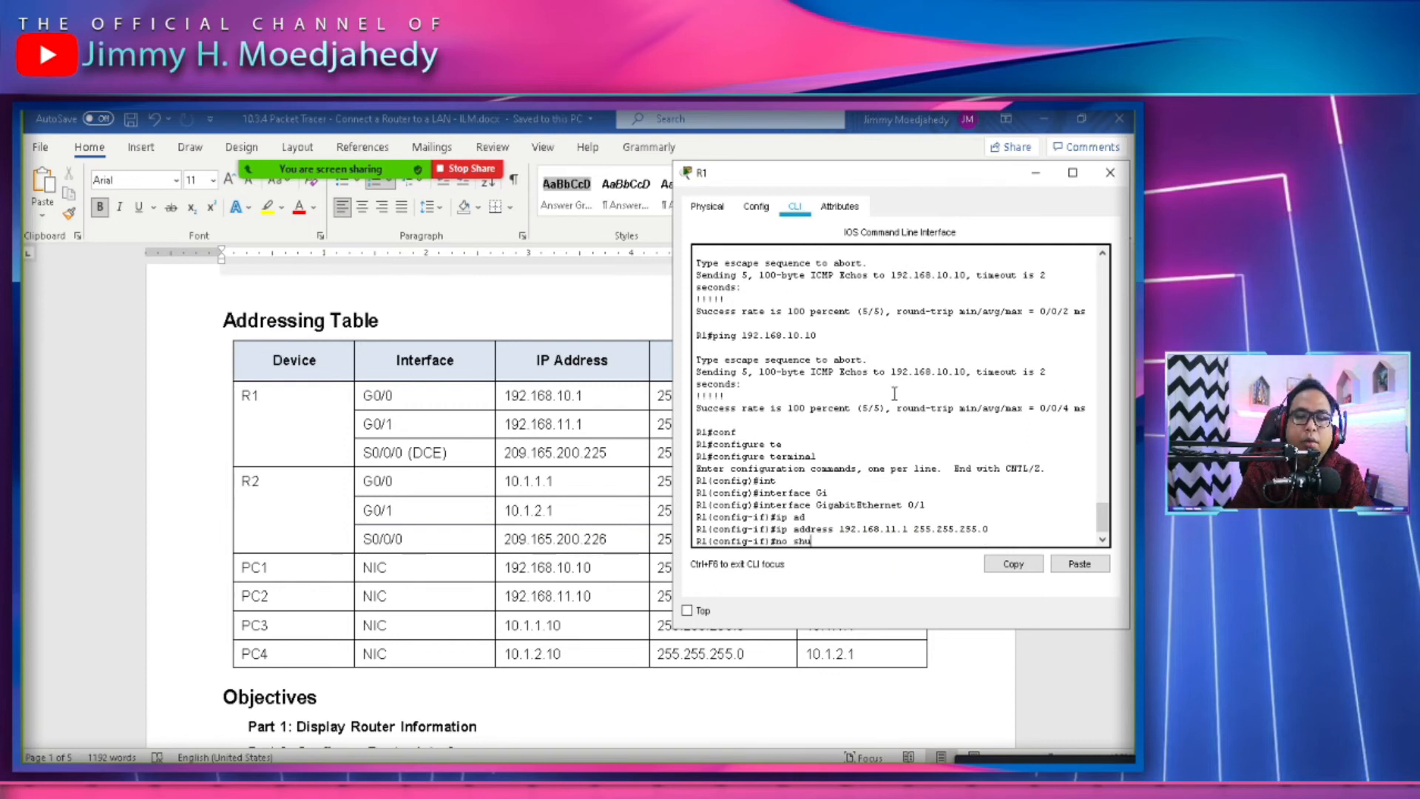
Enable R1's GigabitEthernet 0/1 interface with the no shutdown command.
{"action": "type", "text": "no shu"}
{"action": "key", "text": "Tab"}
{"action": "key", "text": "Return"}
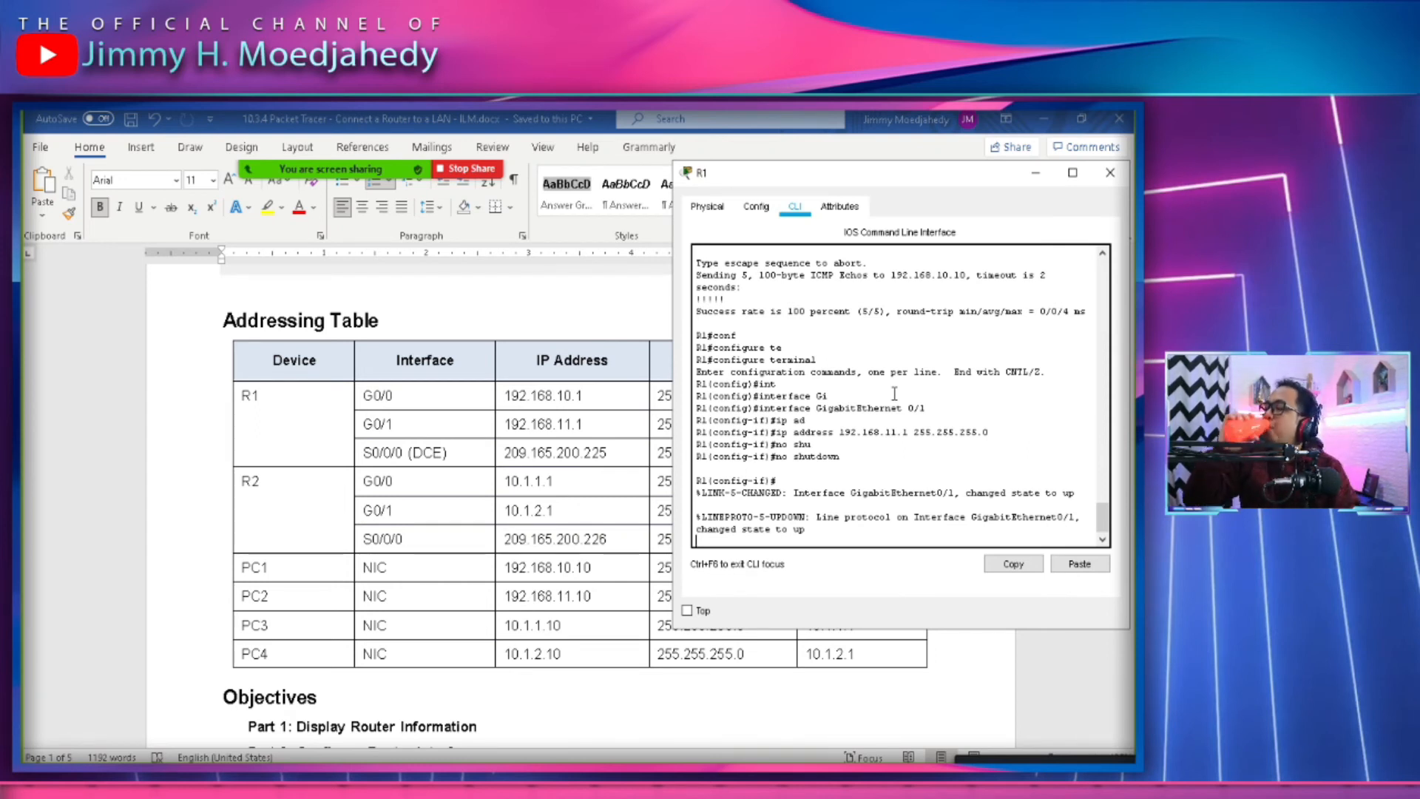
{"action": "key", "text": "Return"}
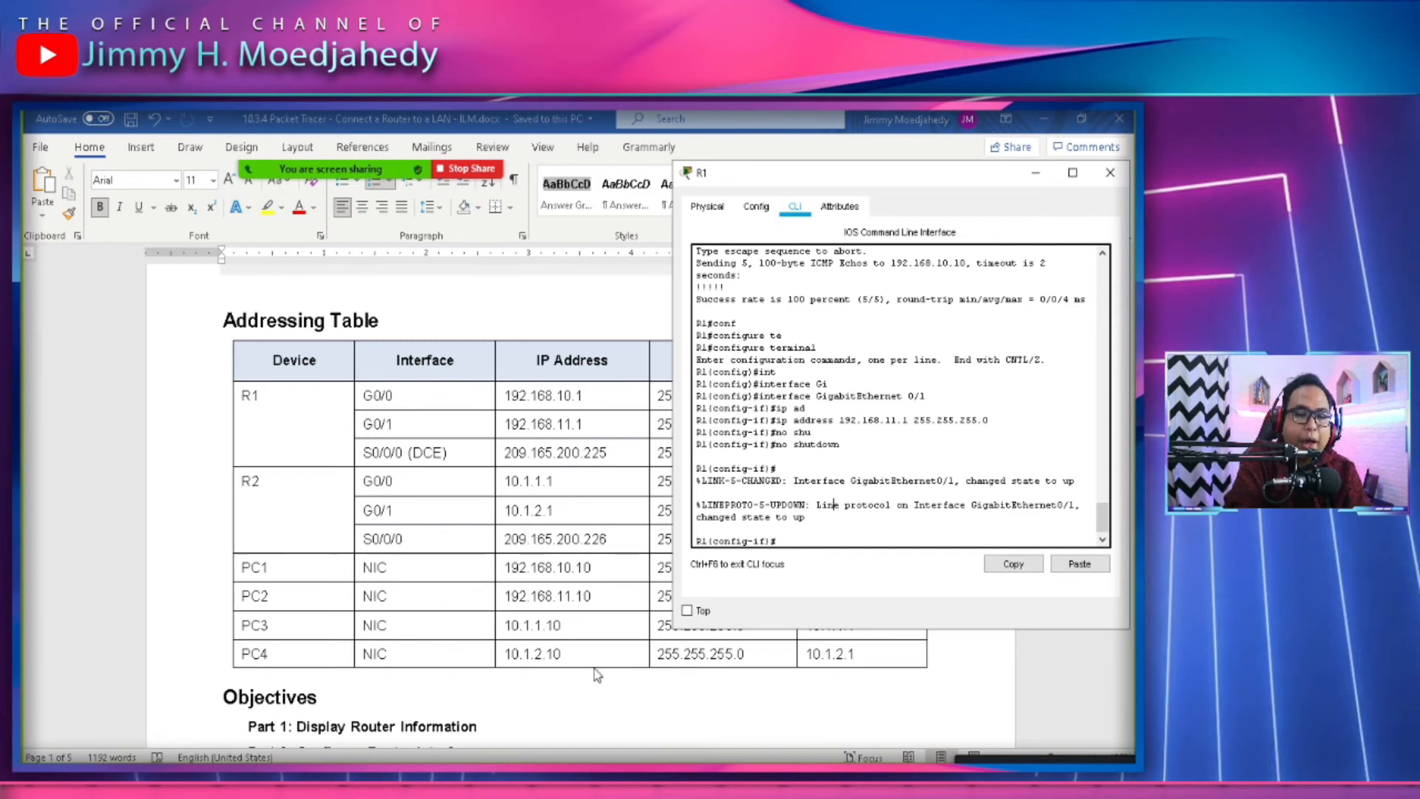
Switch to R2's command line, place it beside the Addressing Table, and enter global configuration mode.
{"action": "left_click", "coordinate": [1036, 173]}
{"action": "key", "text": "alt+Tab"}
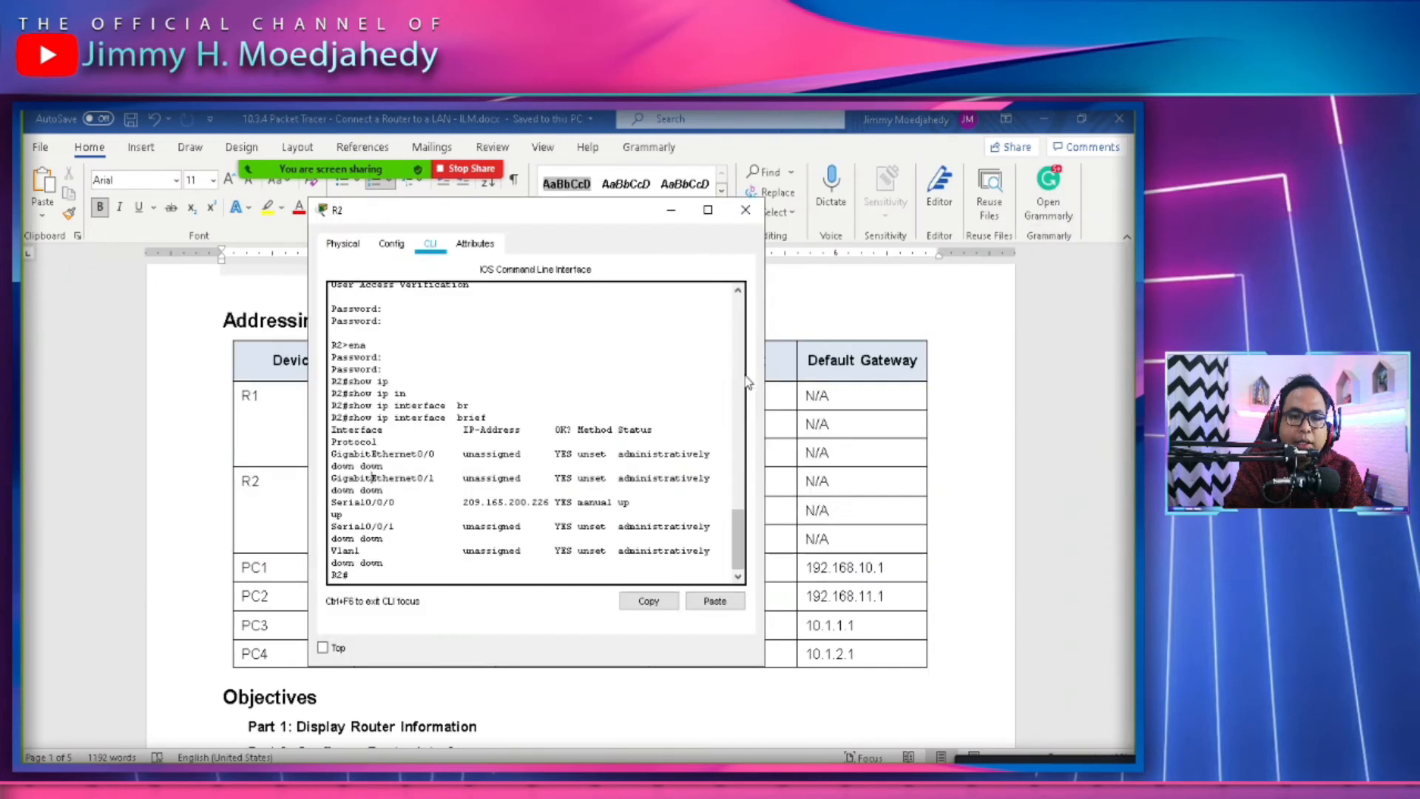
{"action": "left_click_drag", "start_coordinate": [561, 214], "coordinate": [341, 151]}
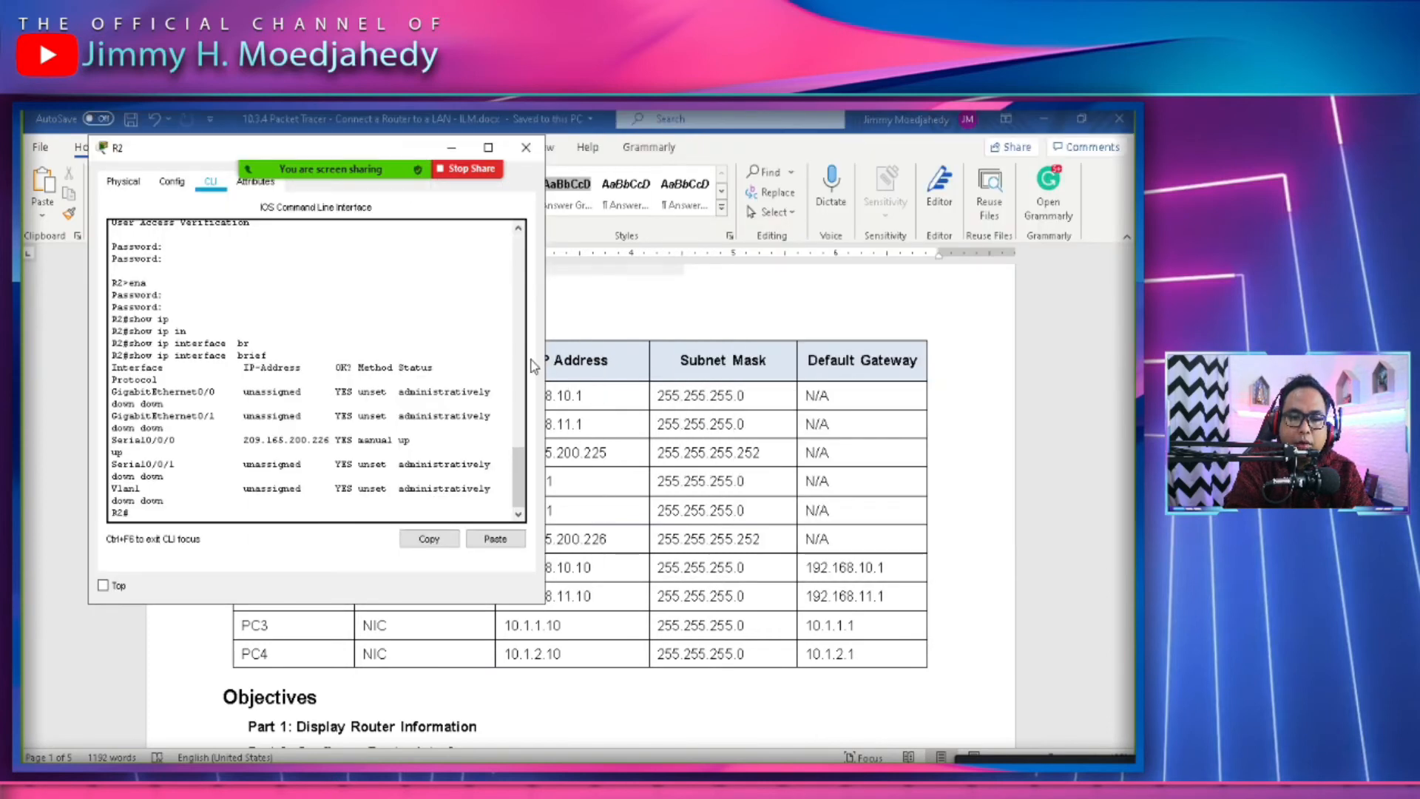
{"action": "left_click_drag", "start_coordinate": [139, 152], "coordinate": [720, 181]}
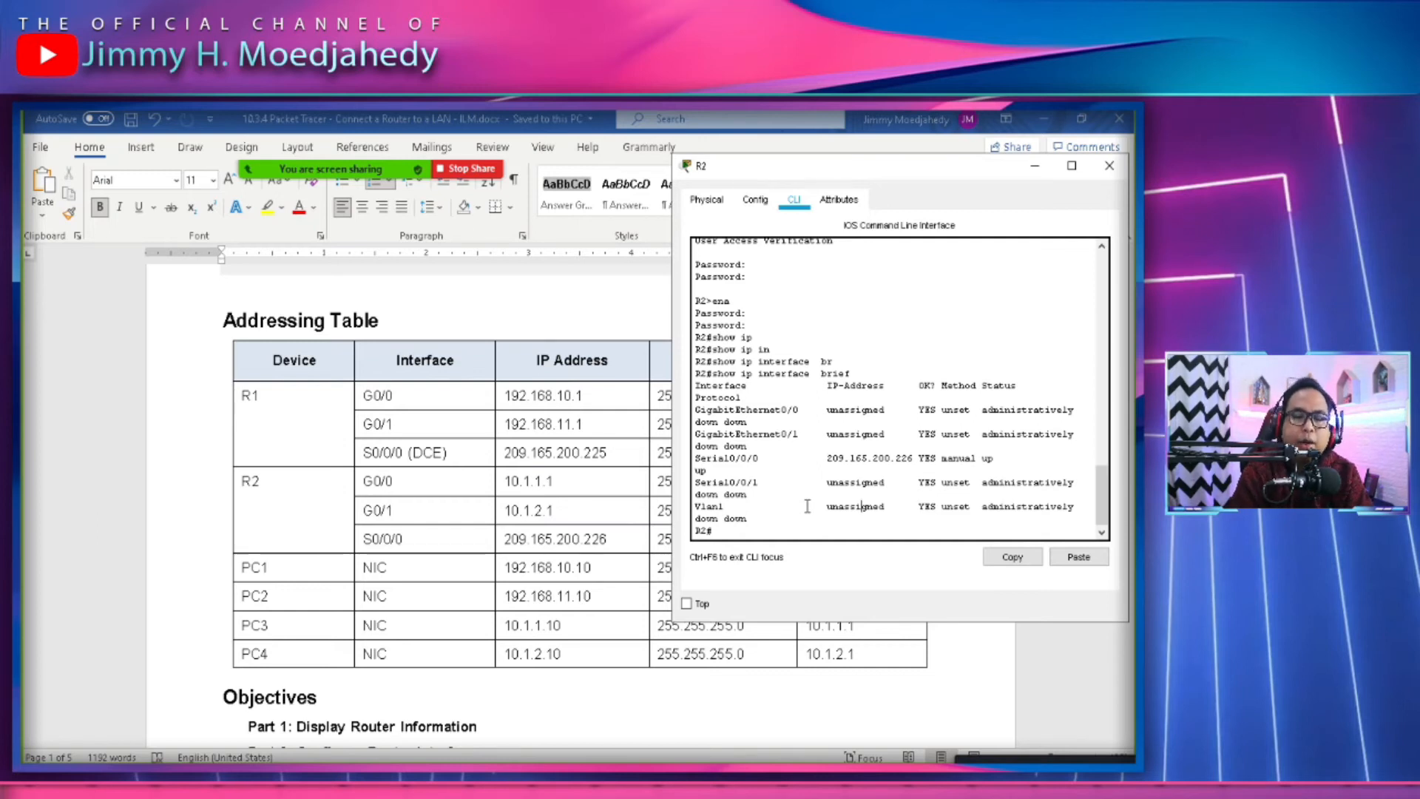
{"action": "type", "text": "conf"}
{"action": "key", "text": "Tab"}
{"action": "type", "text": "ter"}
{"action": "key", "text": "Tab"}
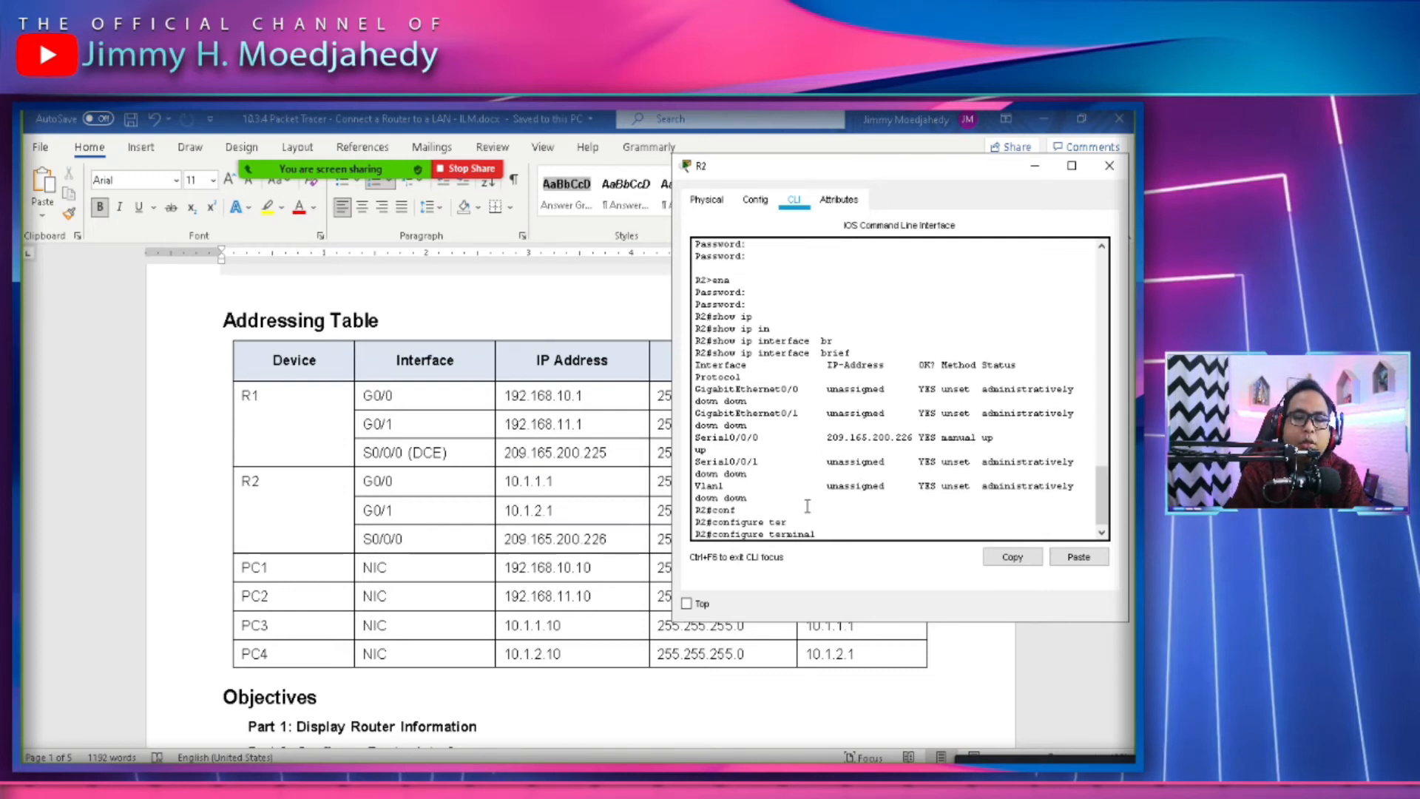
{"action": "key", "text": "Return"}
Select R2's GigabitEthernet 0/0 interface and enter the ip address command with 10.1.1.1 and mask 255.255.255.0.
{"action": "type", "text": "interface"}
{"action": "key", "text": "Tab"}
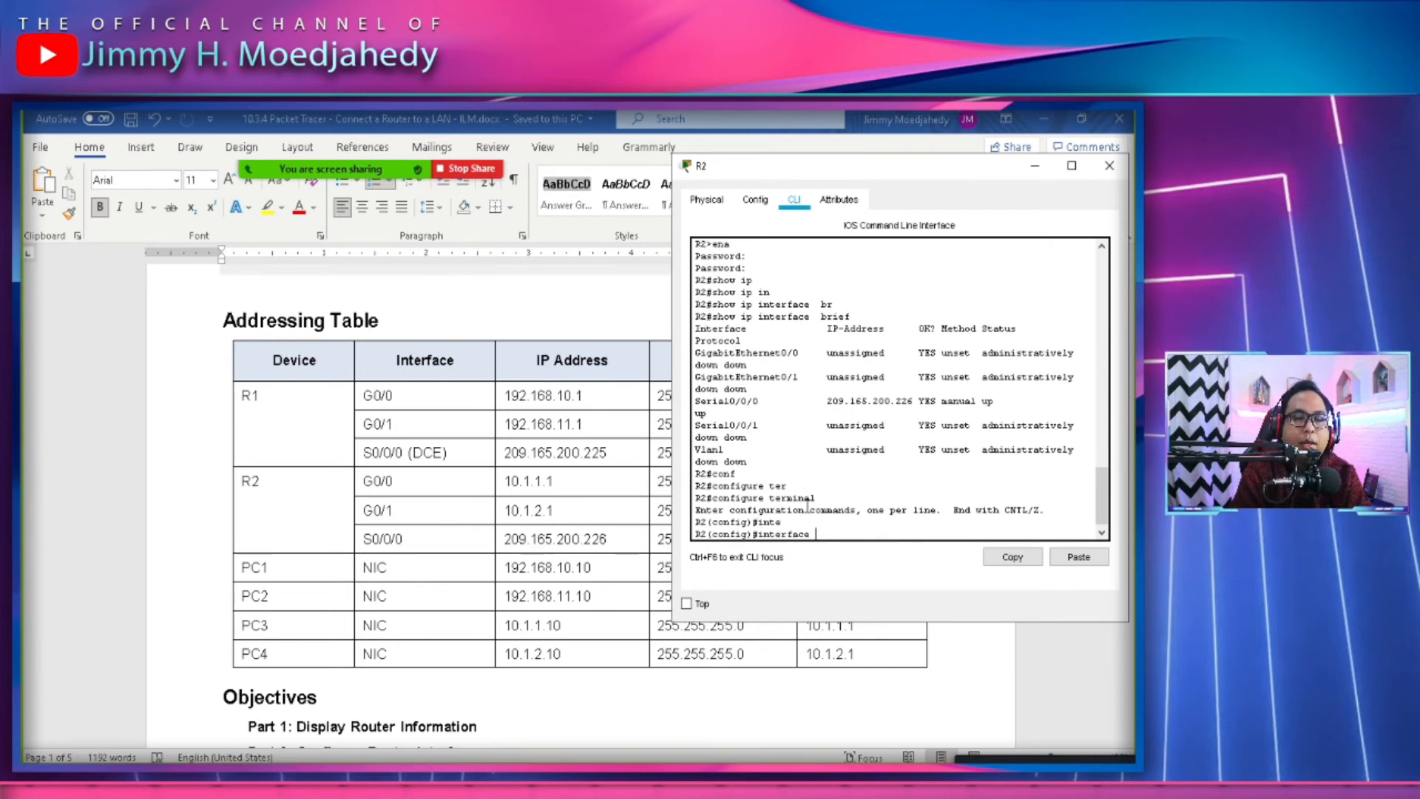
{"action": "type", "text": "Gi"}
{"action": "key", "text": "Tab"}
{"action": "type", "text": "0/0"}
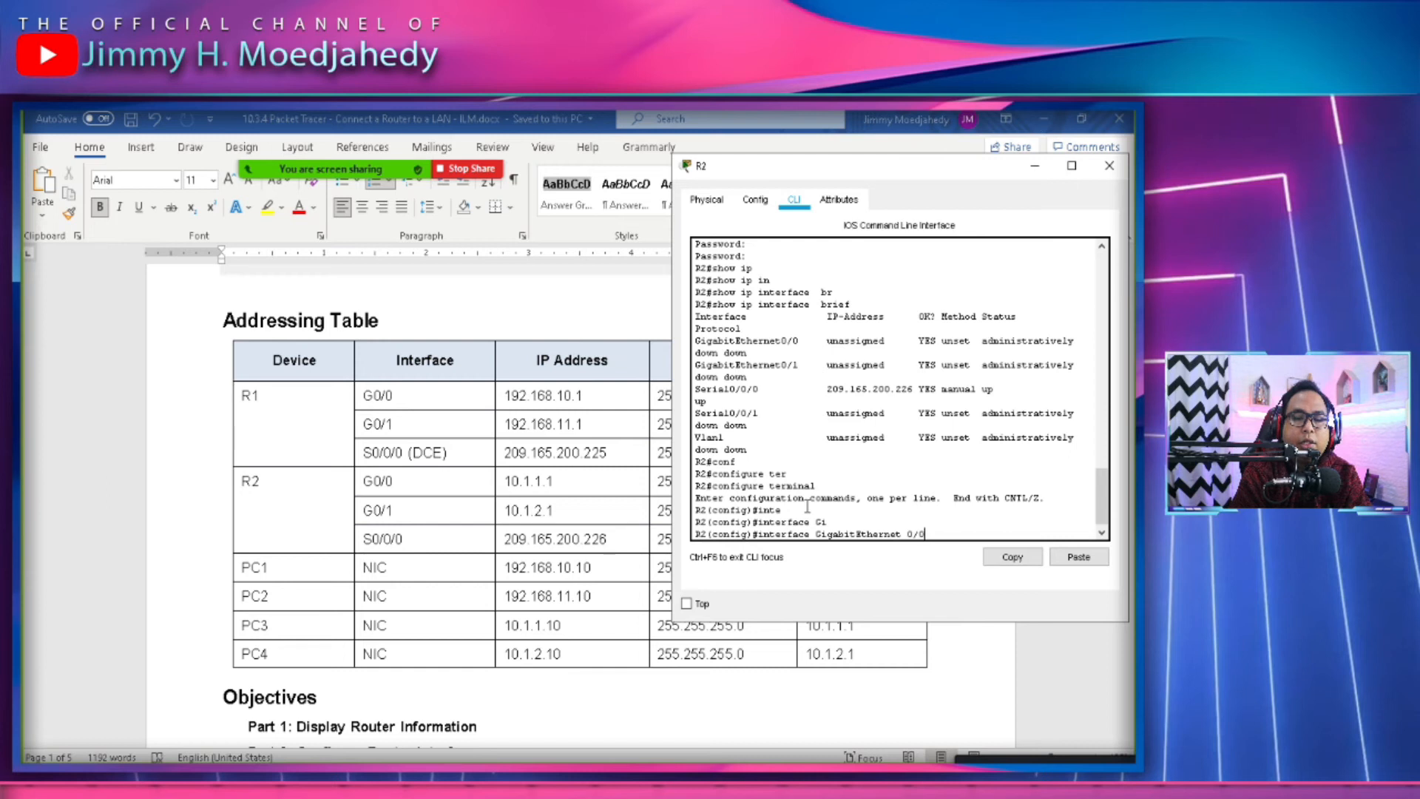
{"action": "key", "text": "Return"}
{"action": "type", "text": "ip ad"}
{"action": "key", "text": "Tab"}
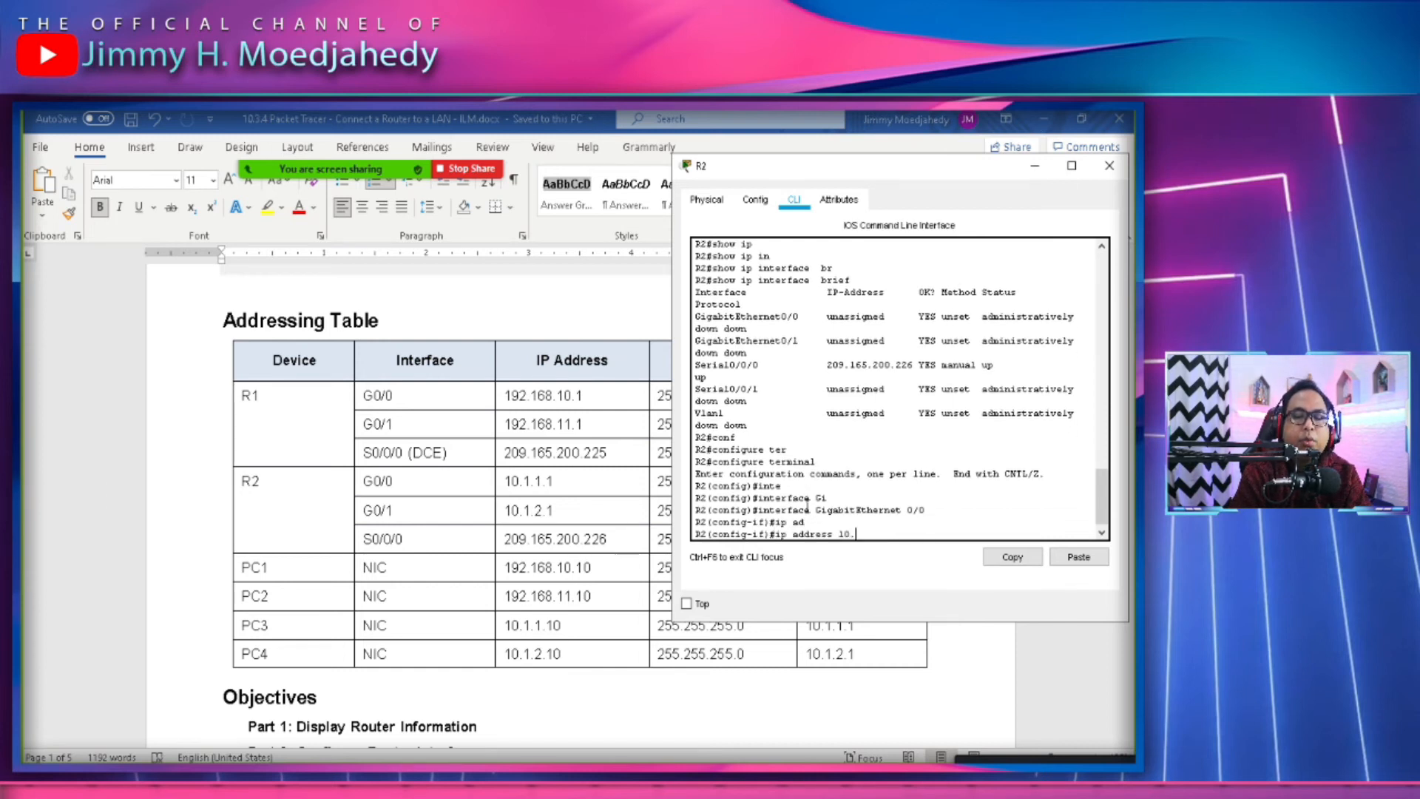
{"action": "type", "text": "10.1.1.1 255.255.255.0"}
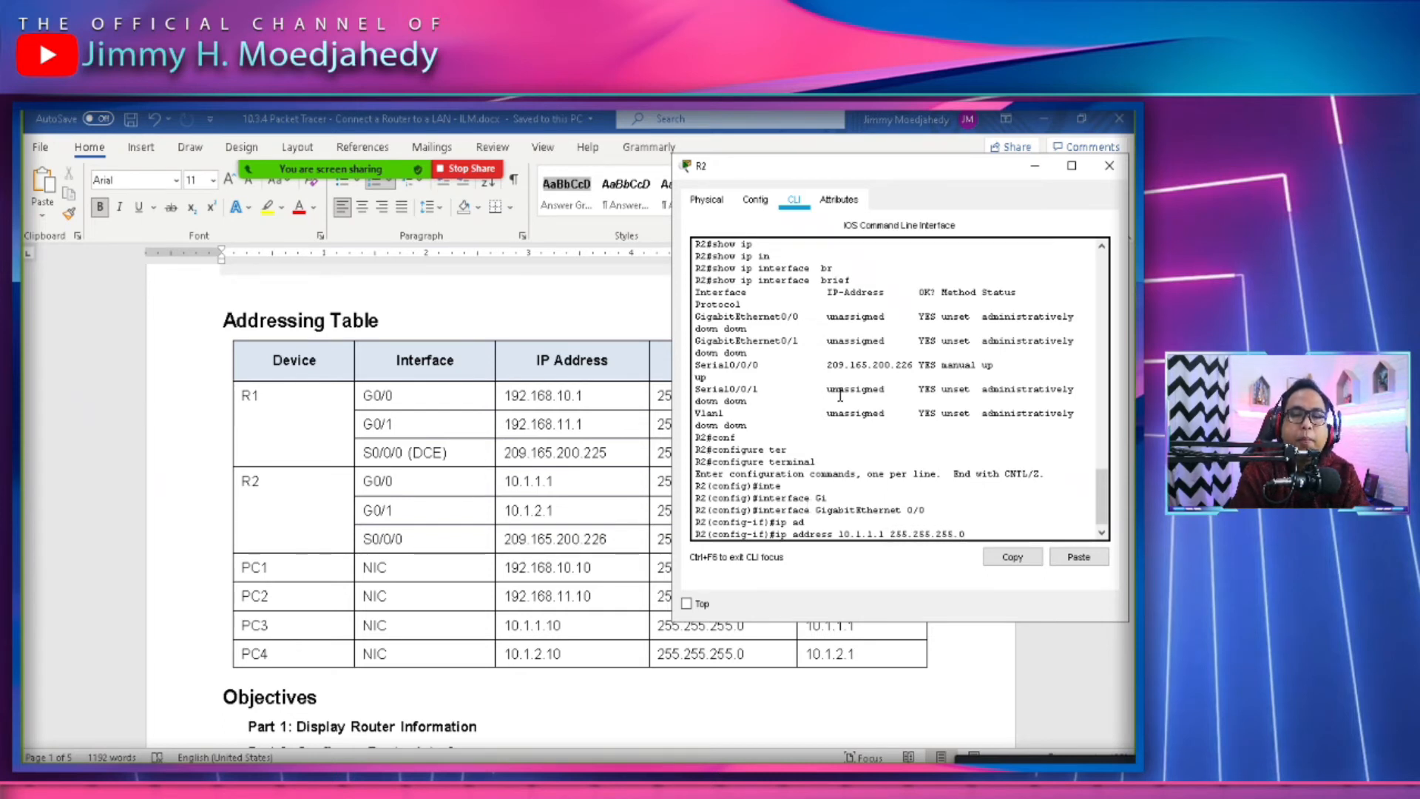
Check the Addressing Table in the PT Activity instructions and return to R2's command line.
{"action": "left_click_drag", "start_coordinate": [819, 166], "coordinate": [889, 169]}
{"action": "mouse_move", "coordinate": [605, 776]}
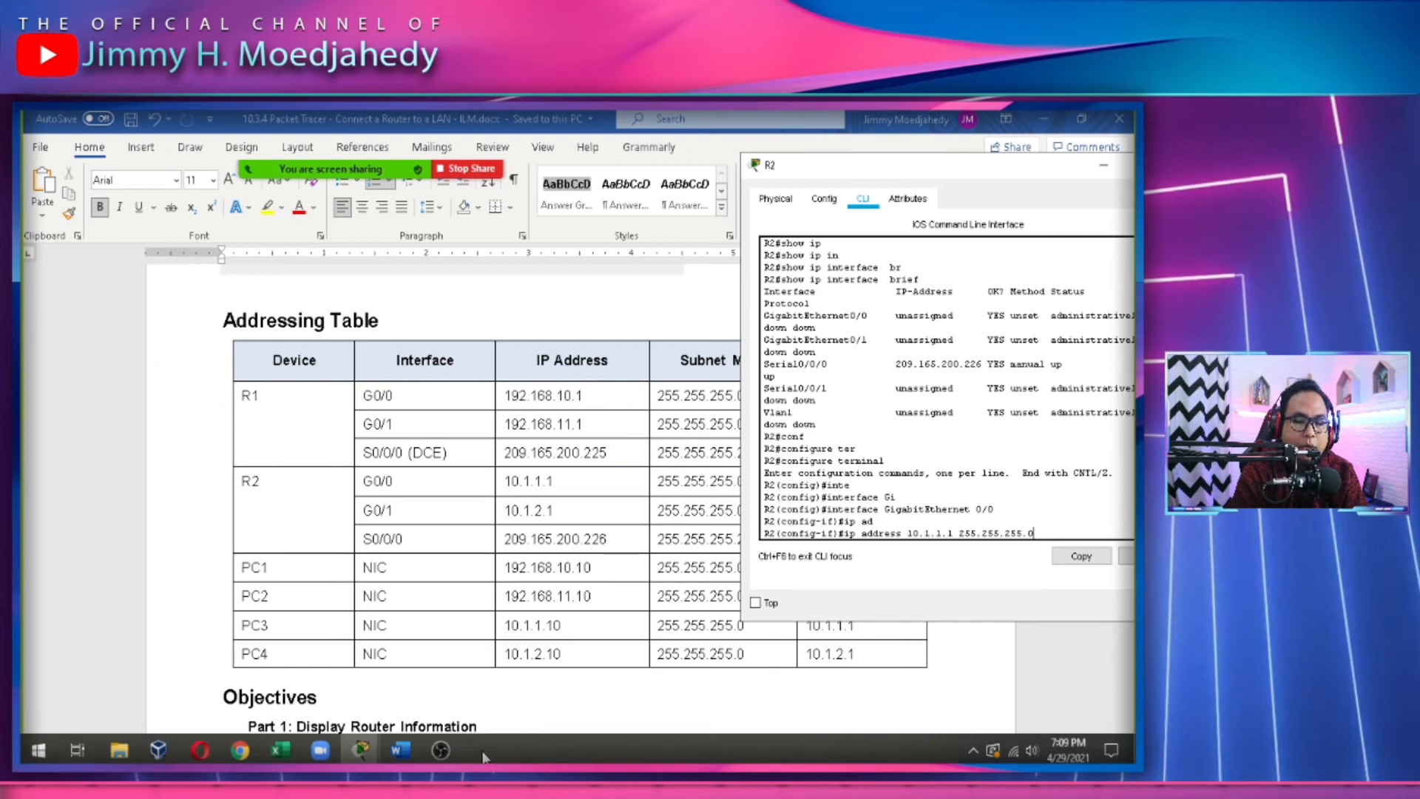
{"action": "left_click", "coordinate": [365, 753]}
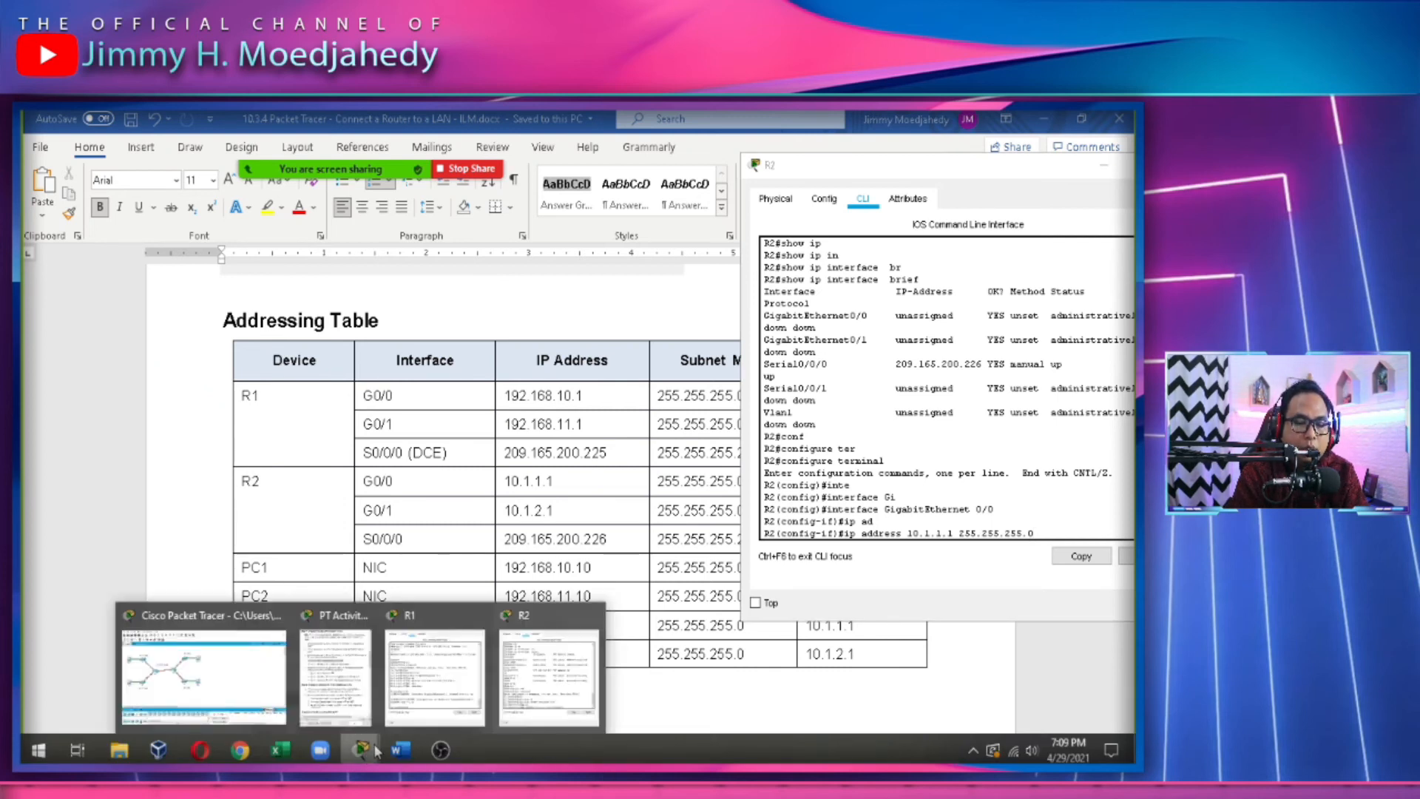
{"action": "left_click", "coordinate": [337, 688]}
{"action": "scroll", "coordinate": [892, 427], "scroll_direction": "up", "scroll_amount": 4}
{"action": "scroll", "coordinate": [893, 435], "scroll_direction": "up", "scroll_amount": 4}
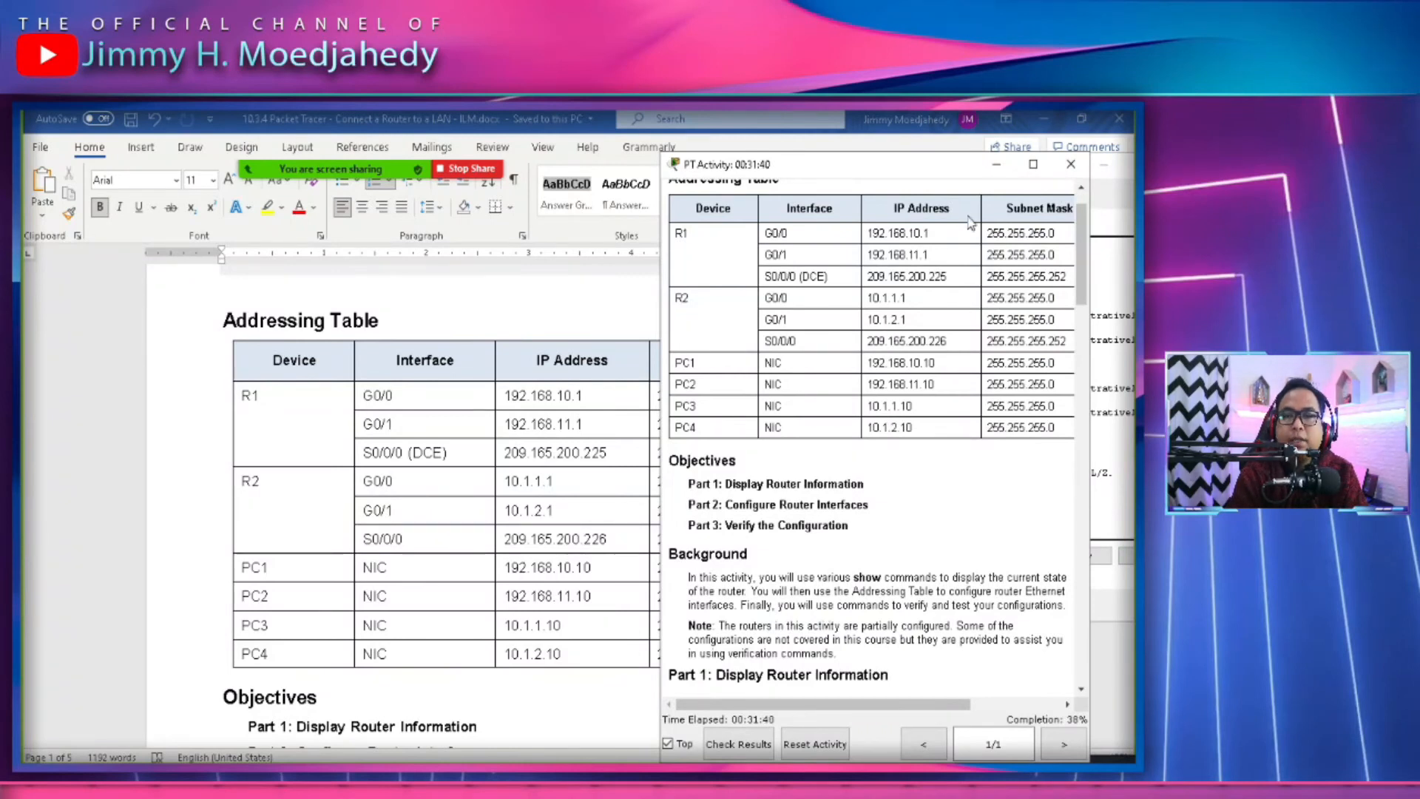
{"action": "left_click", "coordinate": [996, 164]}
{"action": "left_click_drag", "start_coordinate": [987, 171], "coordinate": [972, 163]}
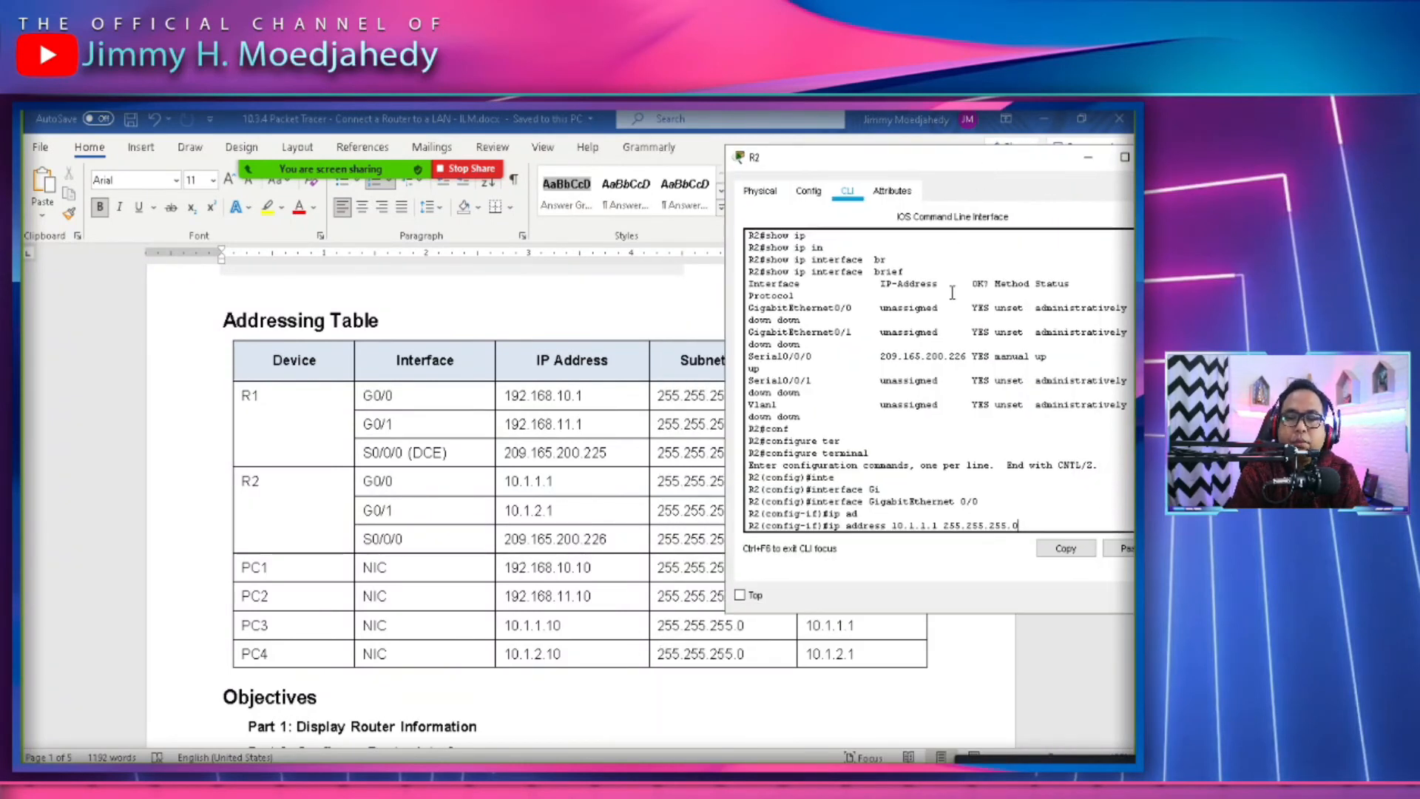
Apply the entered IP address on R2's GigabitEthernet 0/0 and enable the interface with no shutdown.
{"action": "key", "text": "Return"}
{"action": "type", "text": "no shu"}
{"action": "key", "text": "Tab"}
{"action": "key", "text": "Return"}
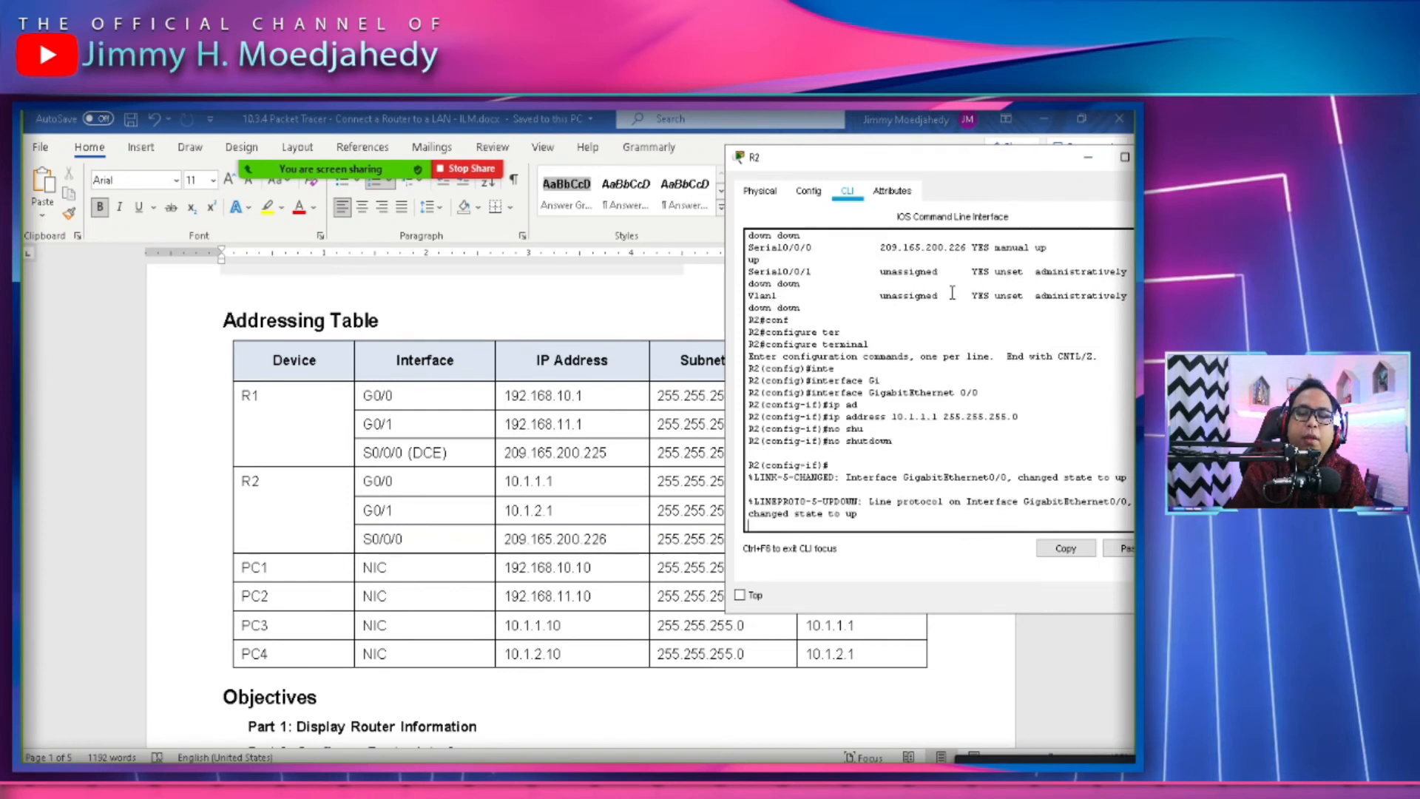
{"action": "key", "text": "Return"}
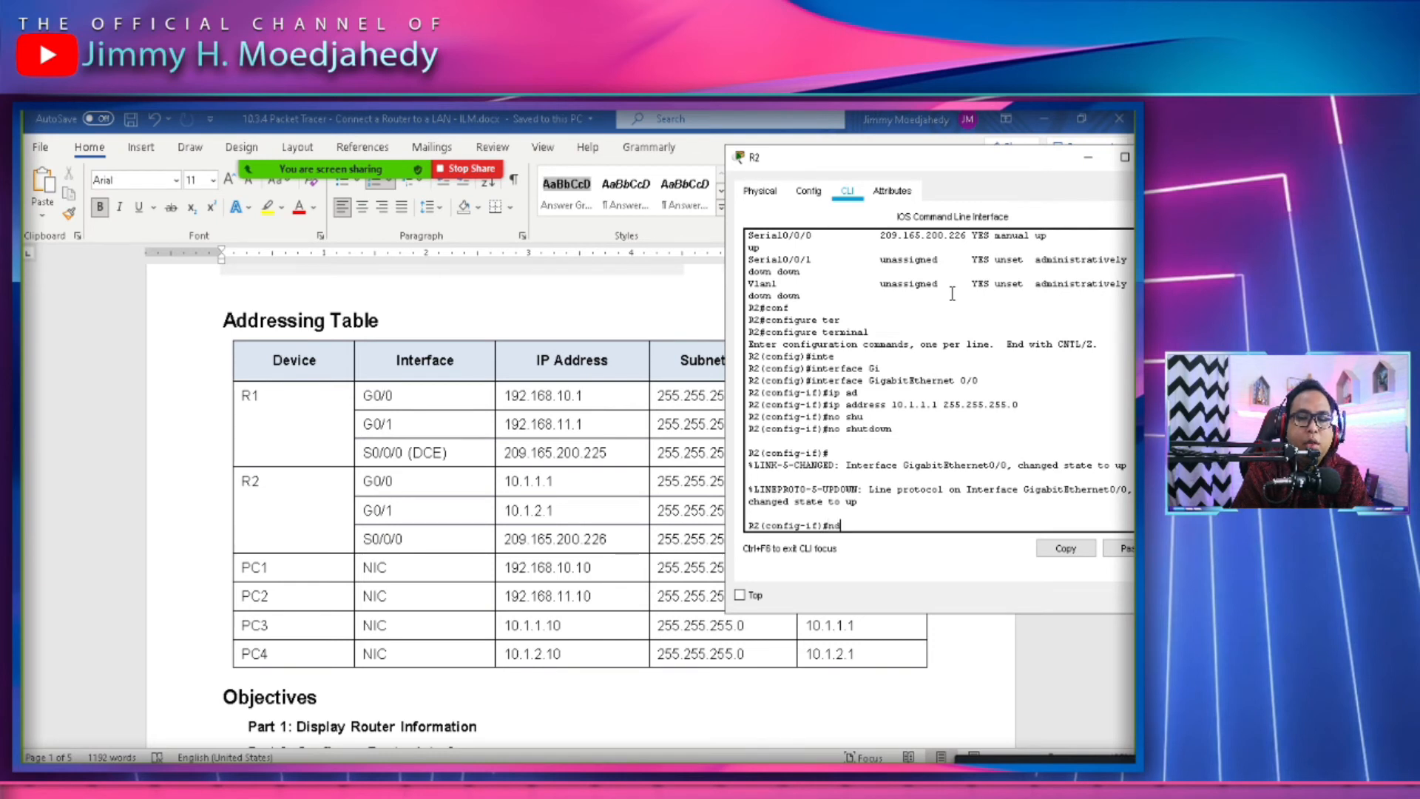
End the interface configuration on R2 and re-enter global configuration mode.
{"action": "key", "text": "Return"}
{"action": "key", "text": "Return"}
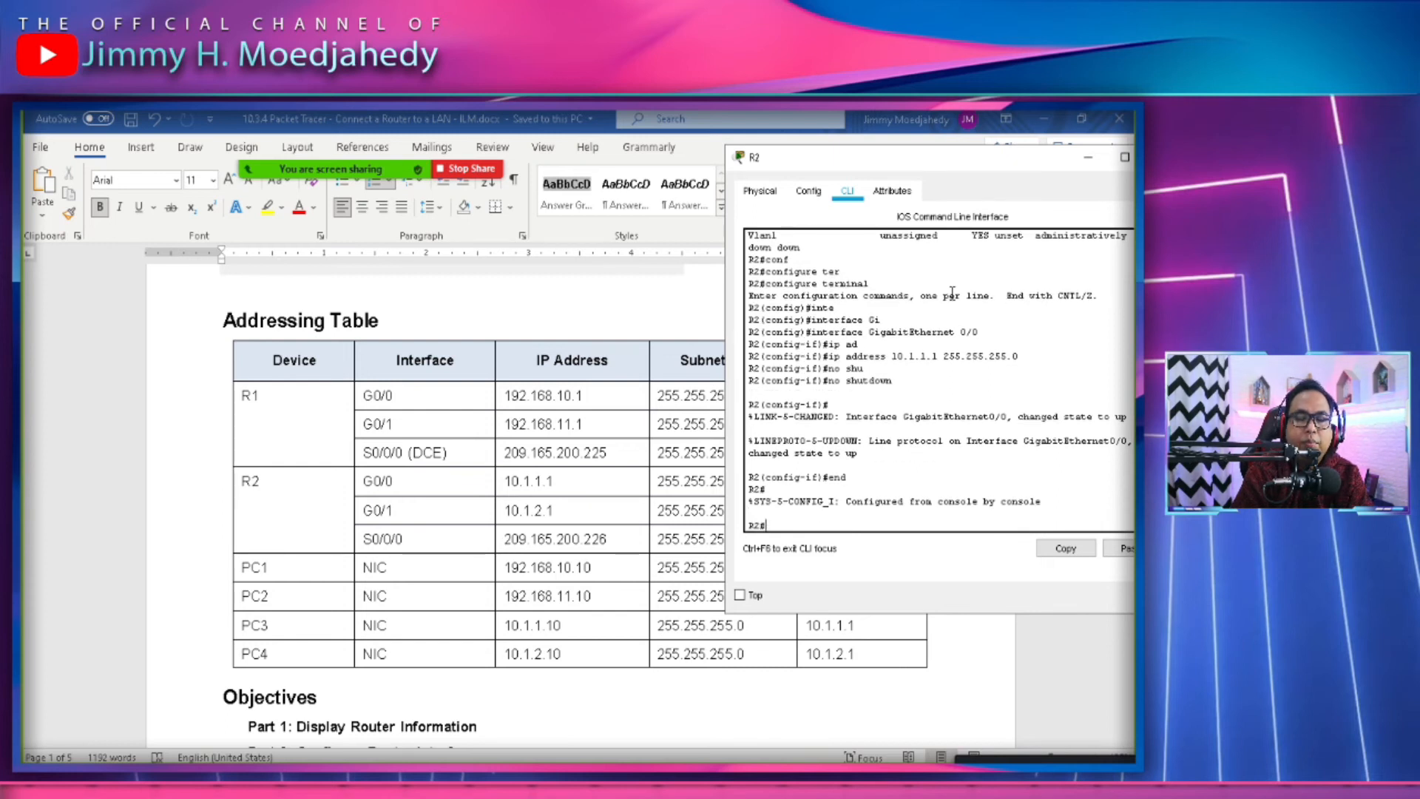
{"action": "type", "text": "go"}
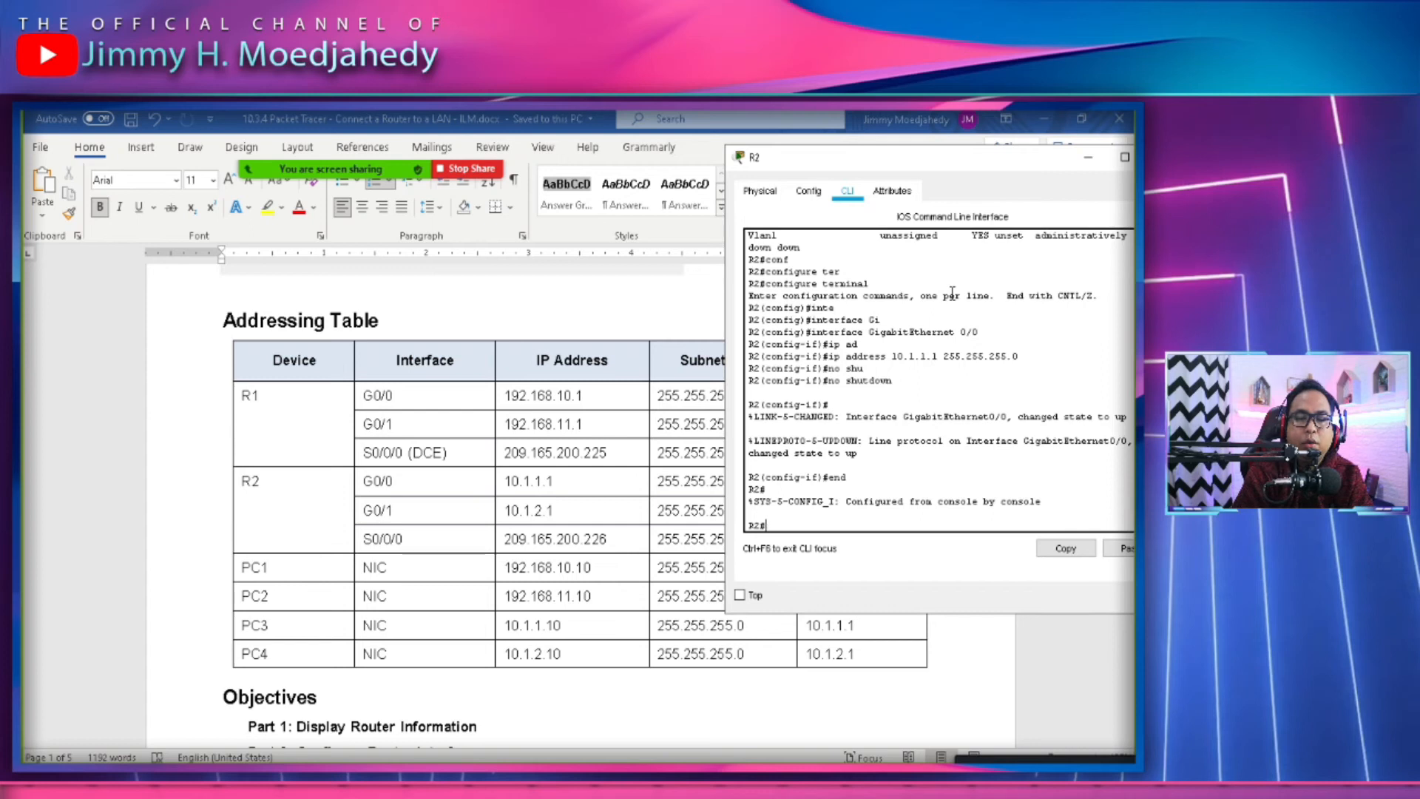
{"action": "key", "text": "Tab"}
{"action": "type", "text": "co"}
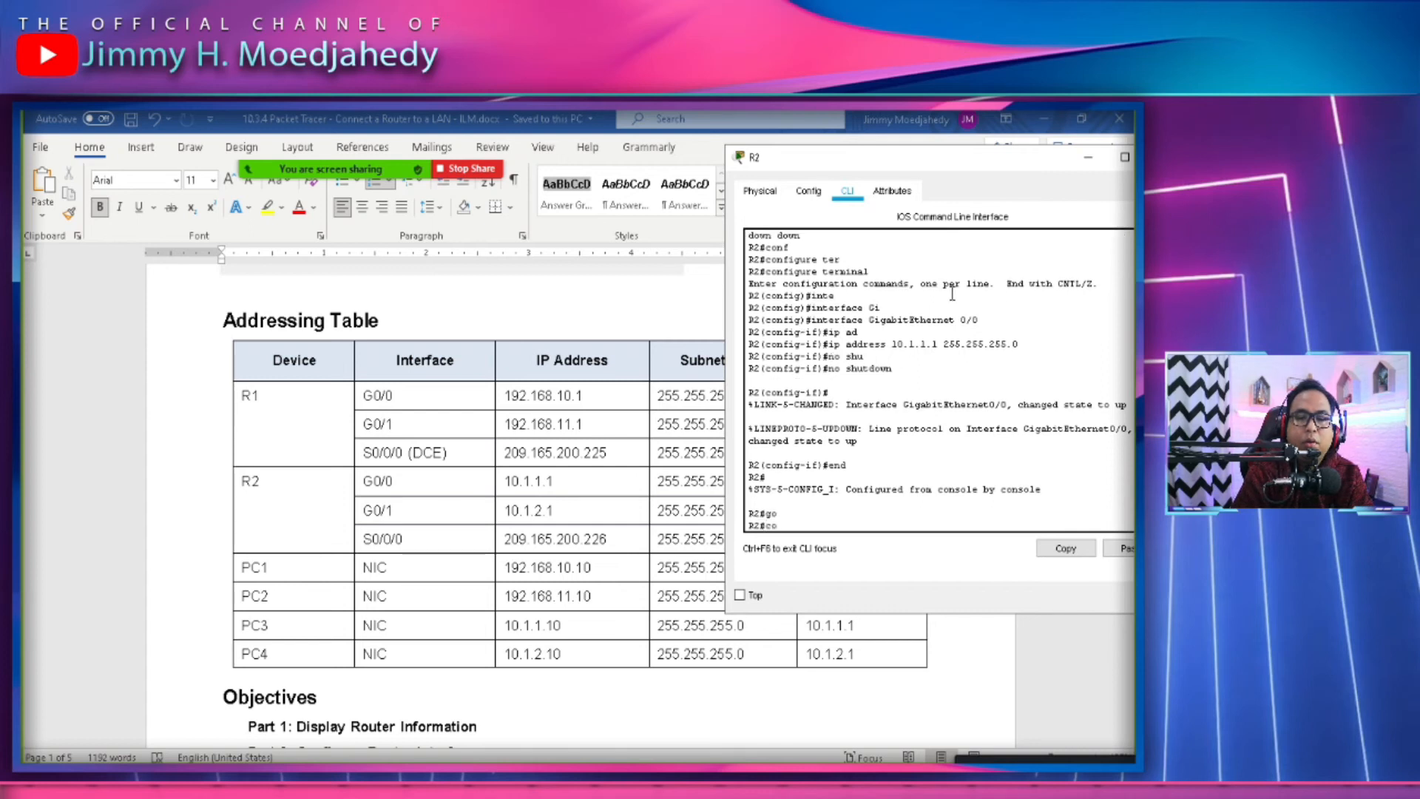
{"action": "type", "text": "nf"}
{"action": "key", "text": "Tab"}
{"action": "type", "text": "te"}
{"action": "key", "text": "Tab"}
{"action": "key", "text": "Return"}
Enter interface configuration mode for GigabitEthernet 0/1 on R2.
{"action": "type", "text": "int"}
{"action": "key", "text": "Tab"}
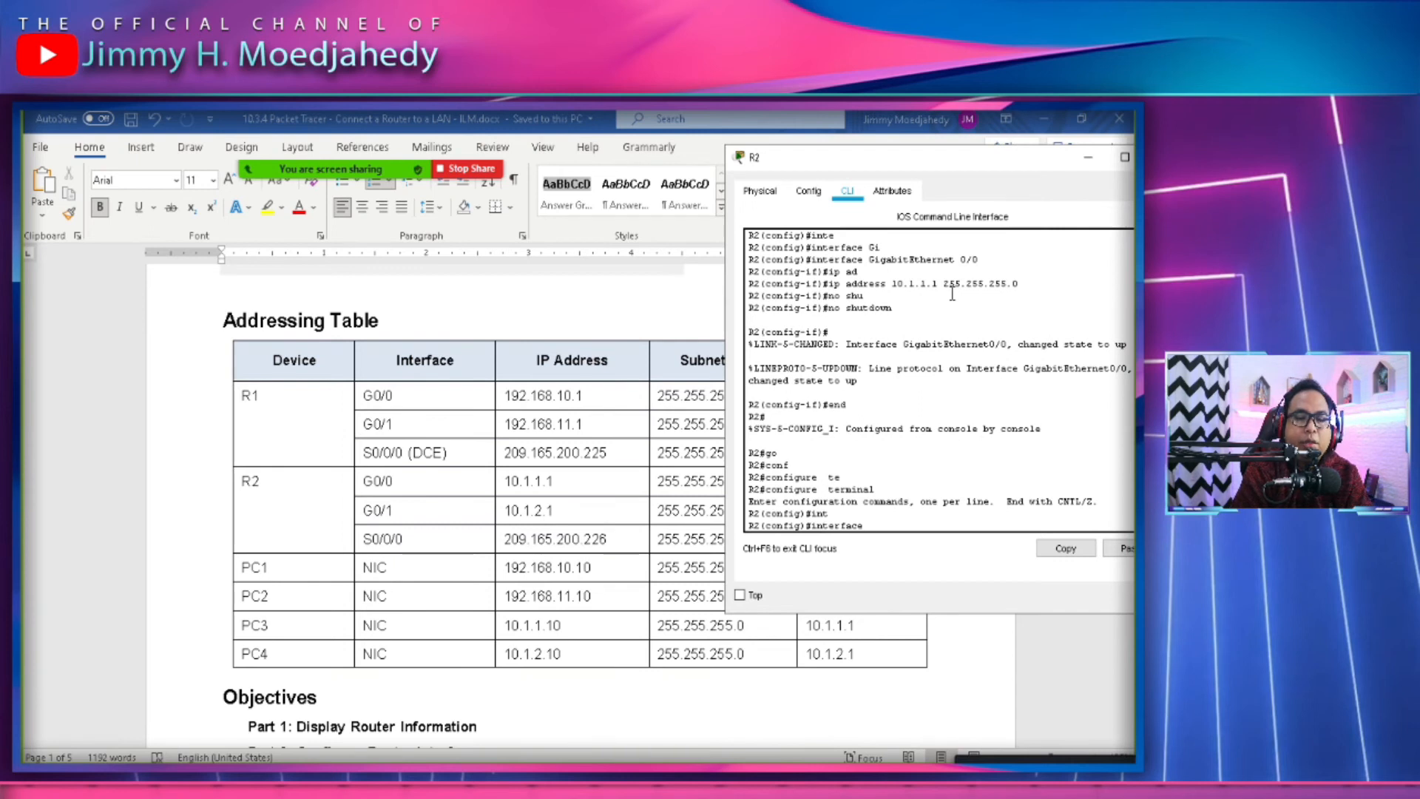
{"action": "type", "text": "G"}
{"action": "key", "text": "Tab"}
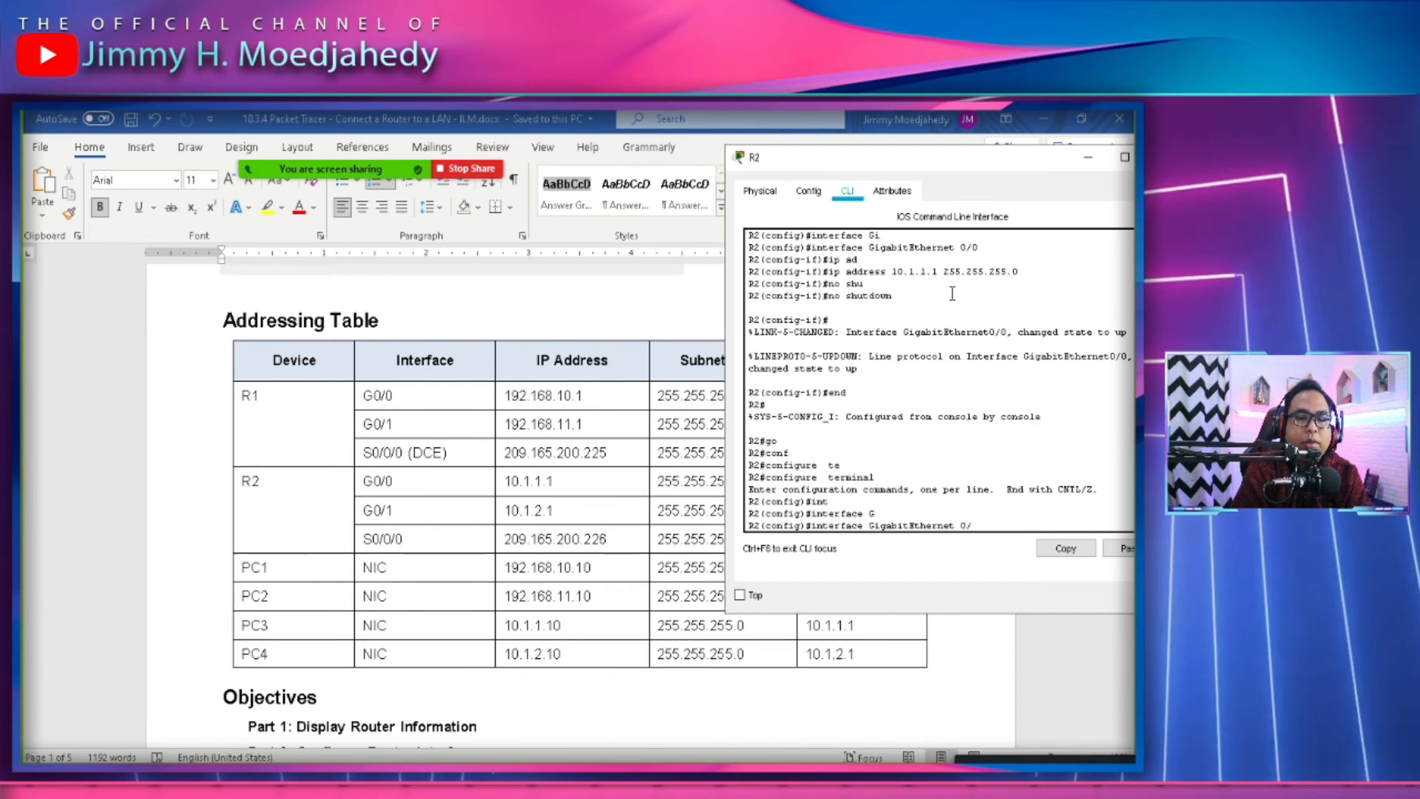
{"action": "type", "text": "0/1"}
{"action": "key", "text": "Return"}
Assign IP address 10.1.2.1 with mask 255.255.255.0 to R2's GigabitEthernet 0/1 and enable the interface with no shutdown.
{"action": "type", "text": "ip ad"}
{"action": "key", "text": "Tab"}
{"action": "type", "text": "10.2"}
{"action": "type", "text": "2.1"}
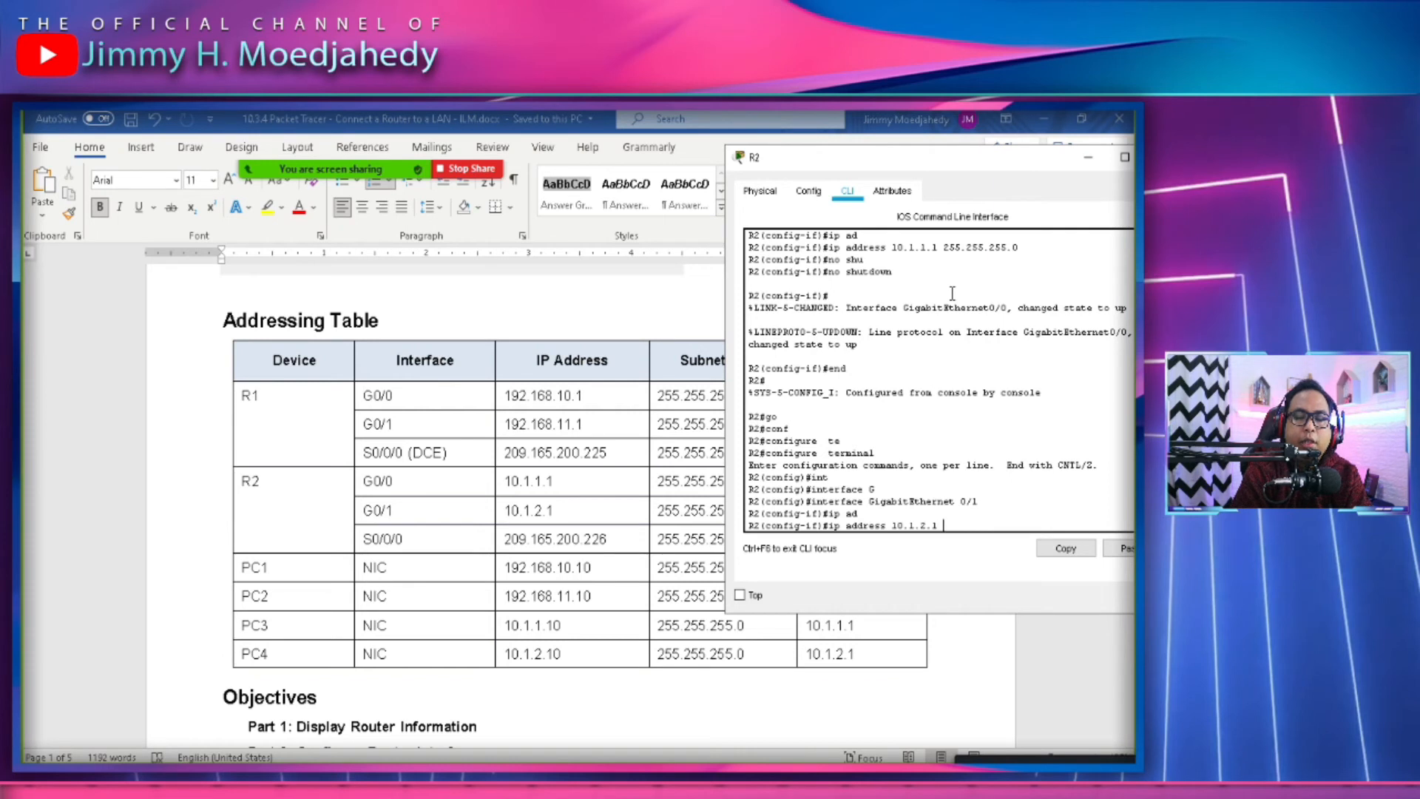
{"action": "type", "text": " 255.2"}
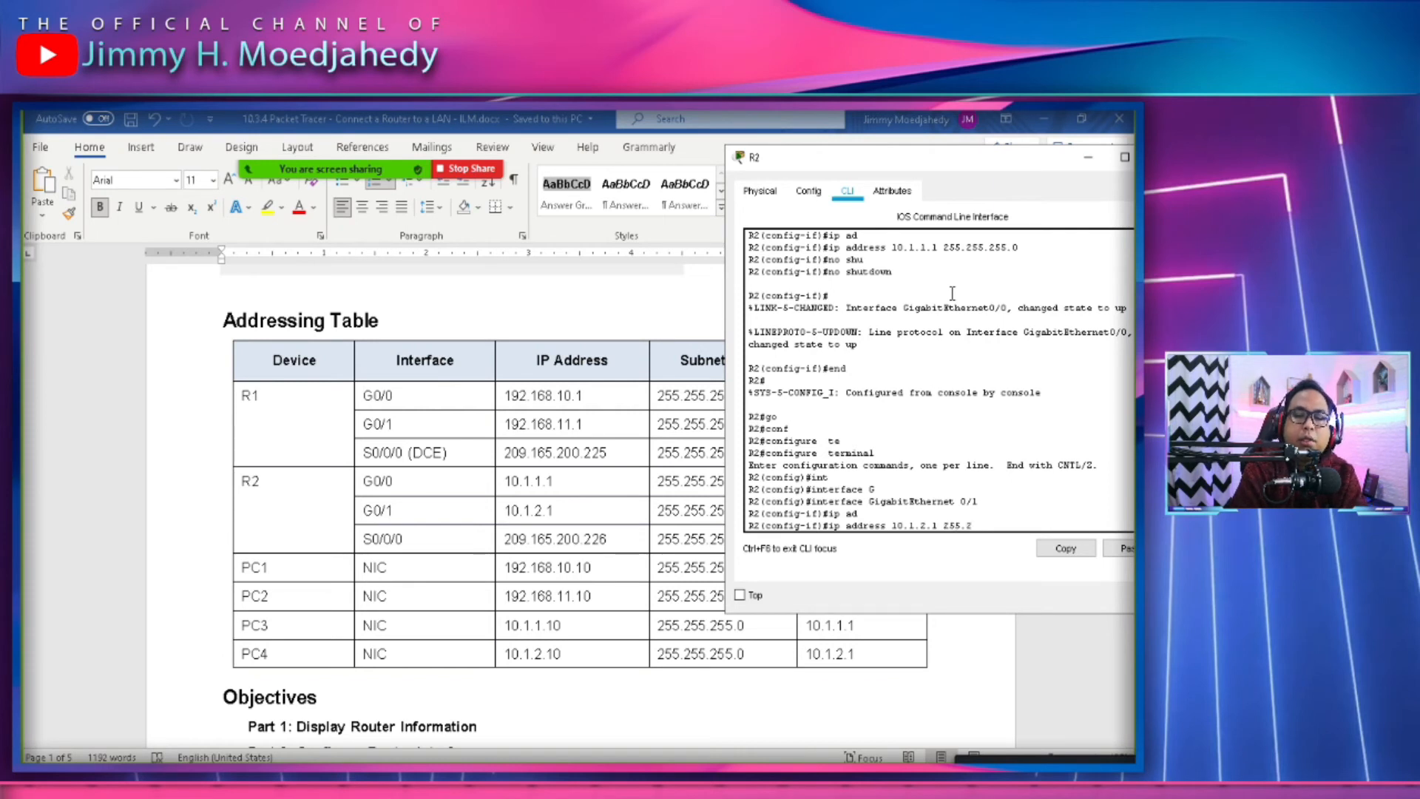
{"action": "type", "text": "55.255.0"}
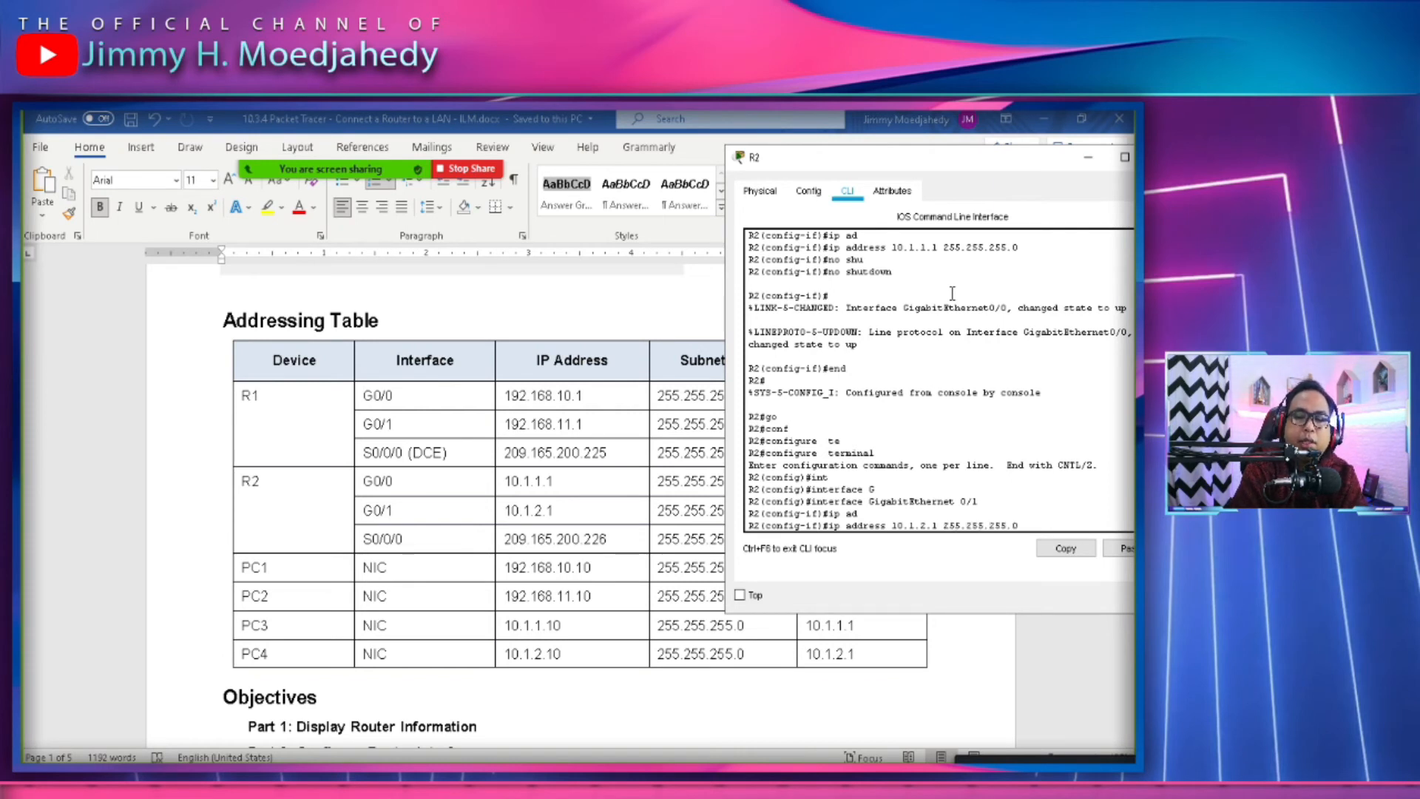
{"action": "key", "text": "Return"}
{"action": "type", "text": "now"}
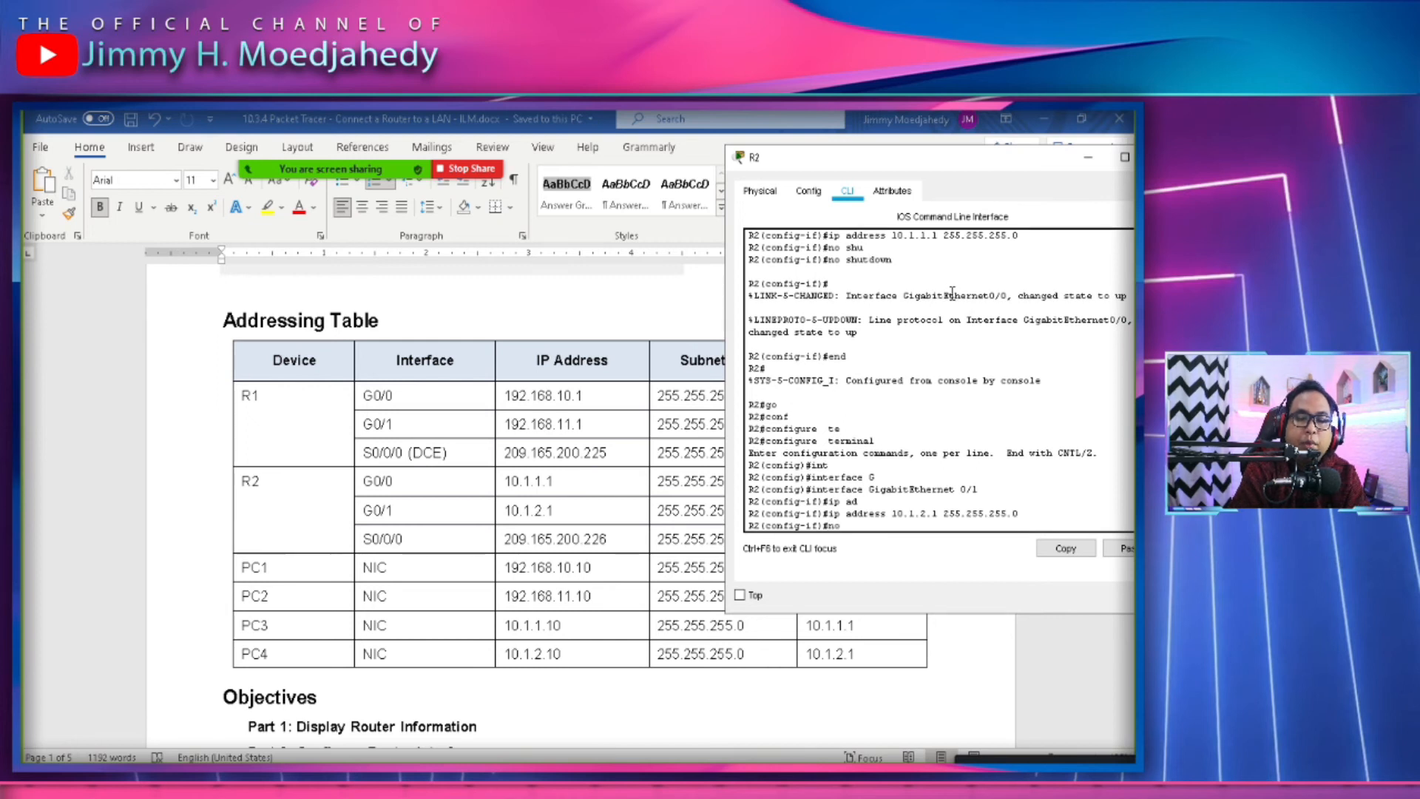
{"action": "key", "text": "Tab"}
{"action": "key", "text": "Return"}
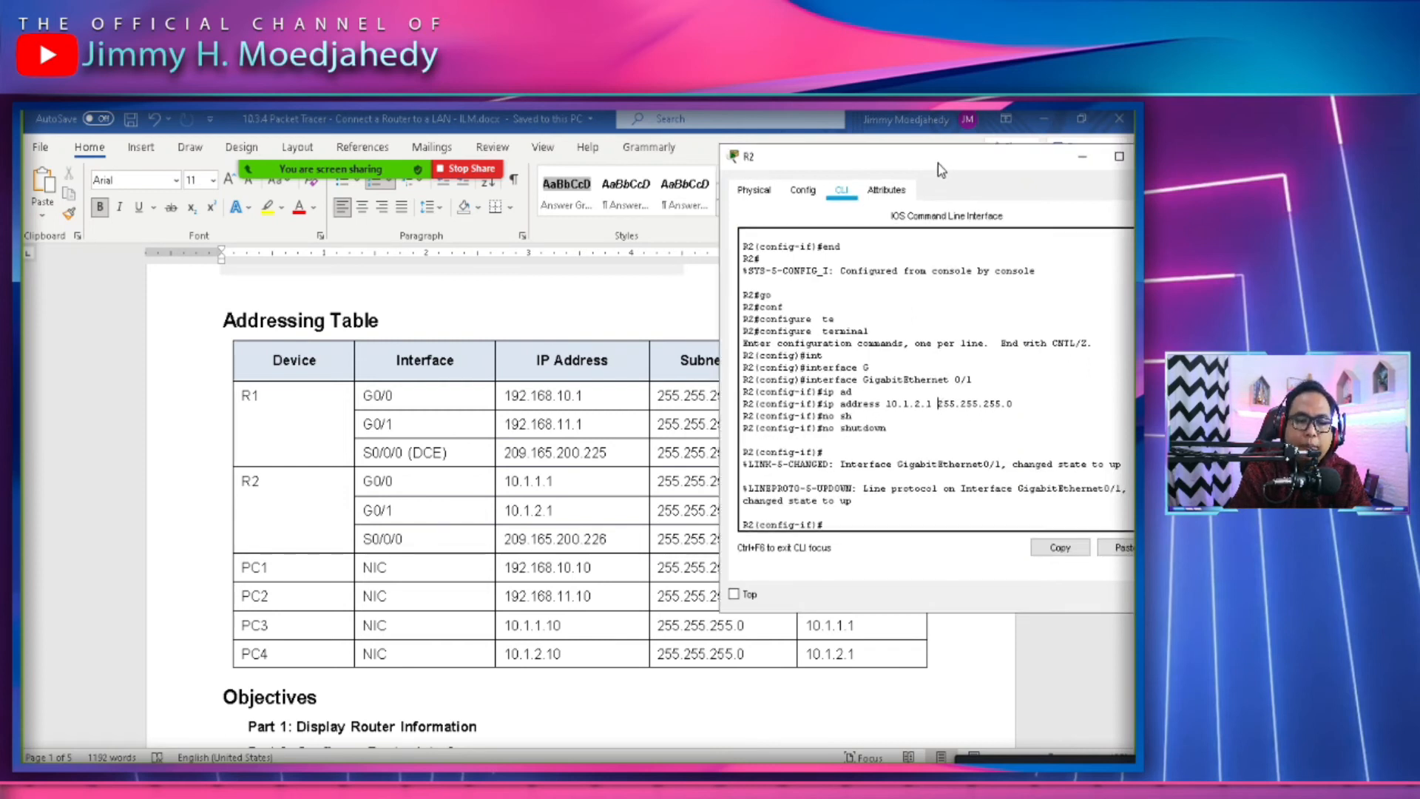
Switch to the Word lab document and review the remaining Step 2 tasks for the Gigabit Ethernet interfaces on R1 and R2.
{"action": "left_click", "coordinate": [659, 560]}
{"action": "scroll", "coordinate": [634, 569], "scroll_direction": "down", "scroll_amount": 15}
{"action": "scroll", "coordinate": [629, 575], "scroll_direction": "down", "scroll_amount": 20}
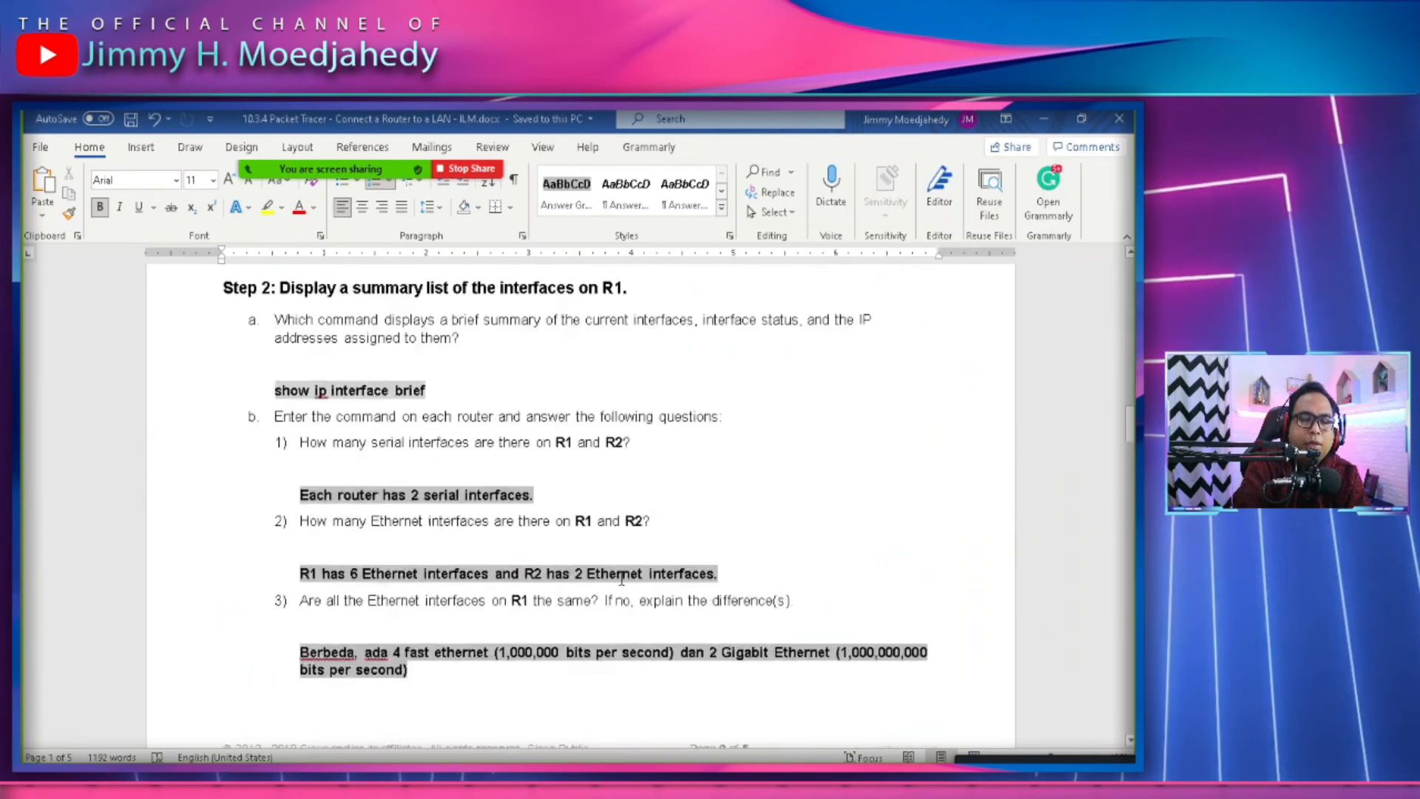
{"action": "scroll", "coordinate": [622, 580], "scroll_direction": "down", "scroll_amount": 10}
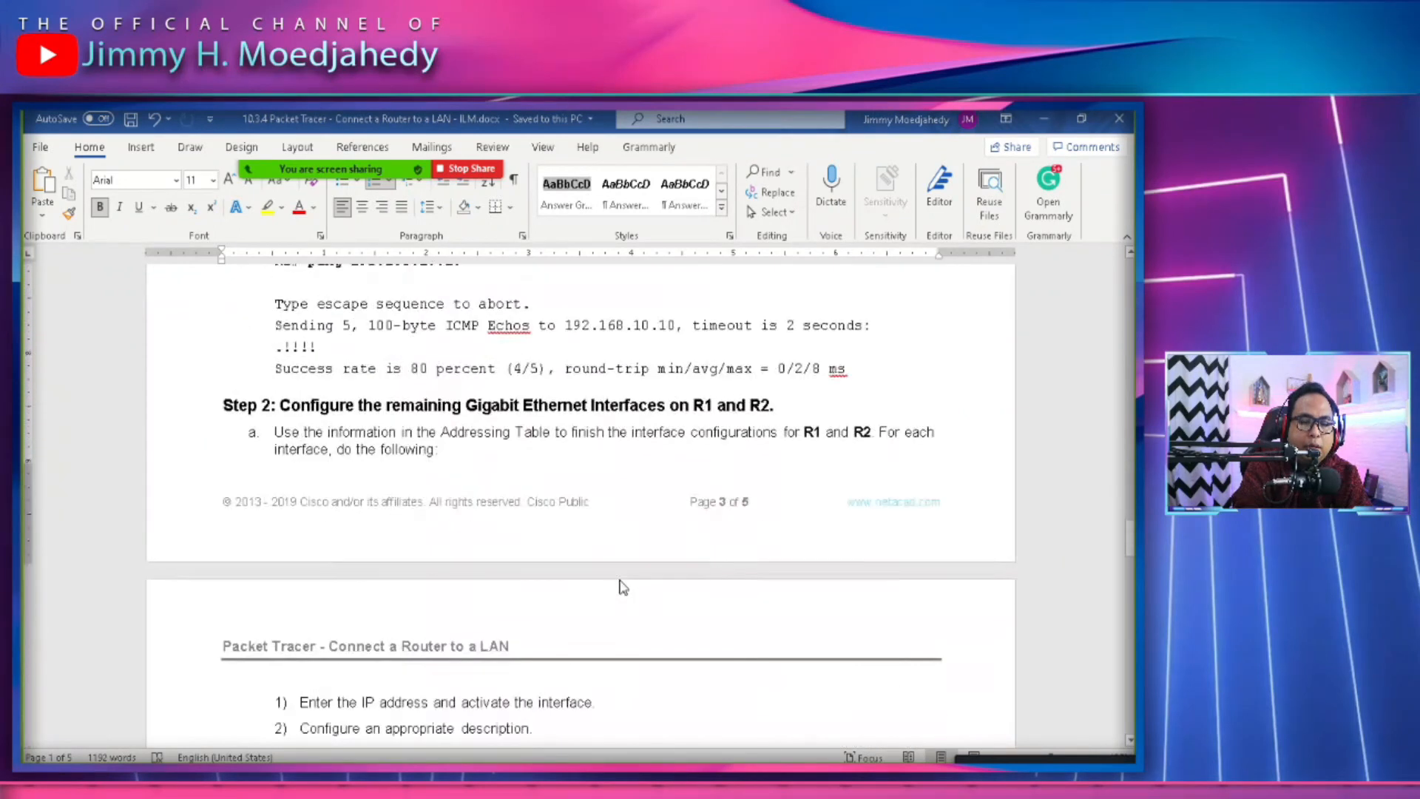
{"action": "scroll", "coordinate": [634, 535], "scroll_direction": "up", "scroll_amount": 4}
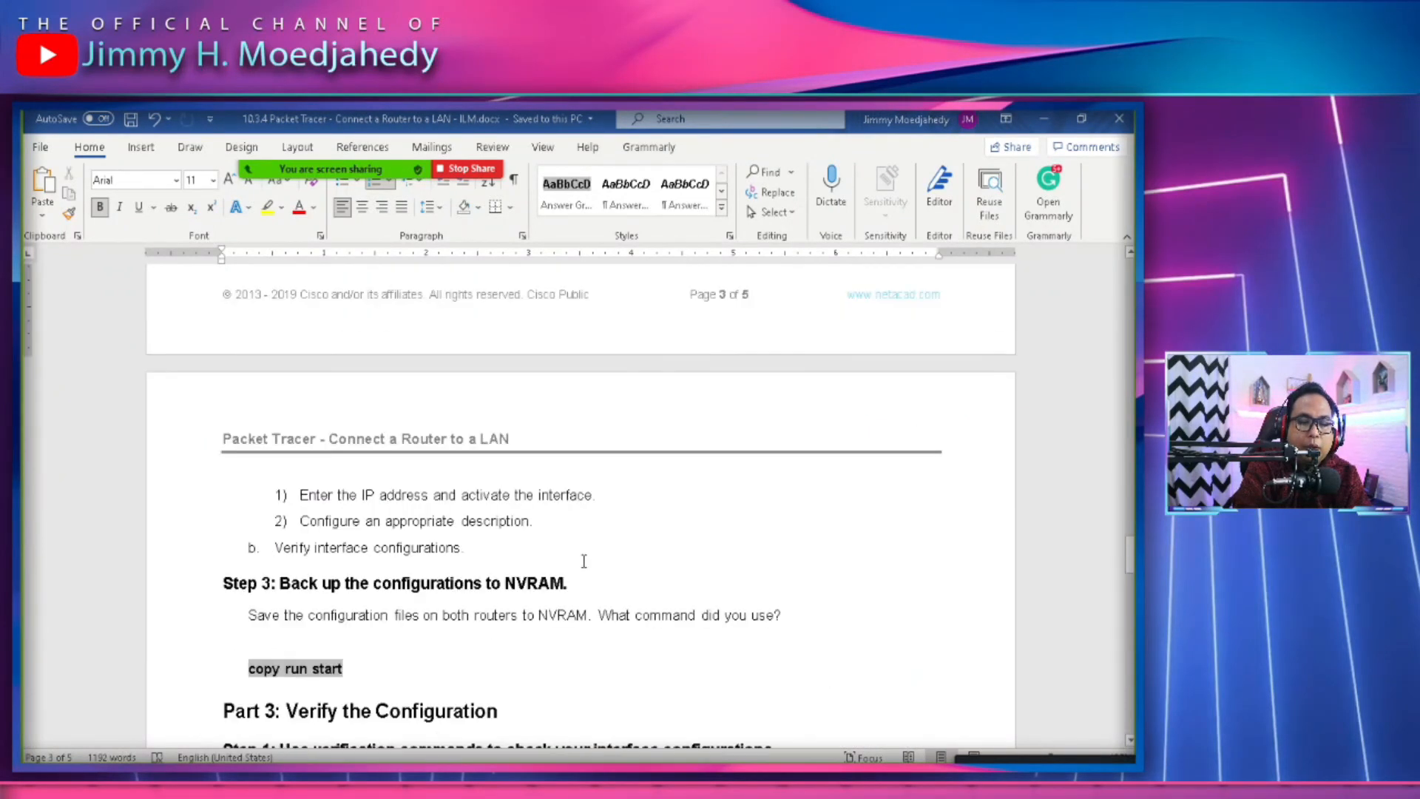
{"action": "scroll", "coordinate": [506, 598], "scroll_direction": "up", "scroll_amount": 1}
{"action": "scroll", "coordinate": [504, 598], "scroll_direction": "up", "scroll_amount": 1}
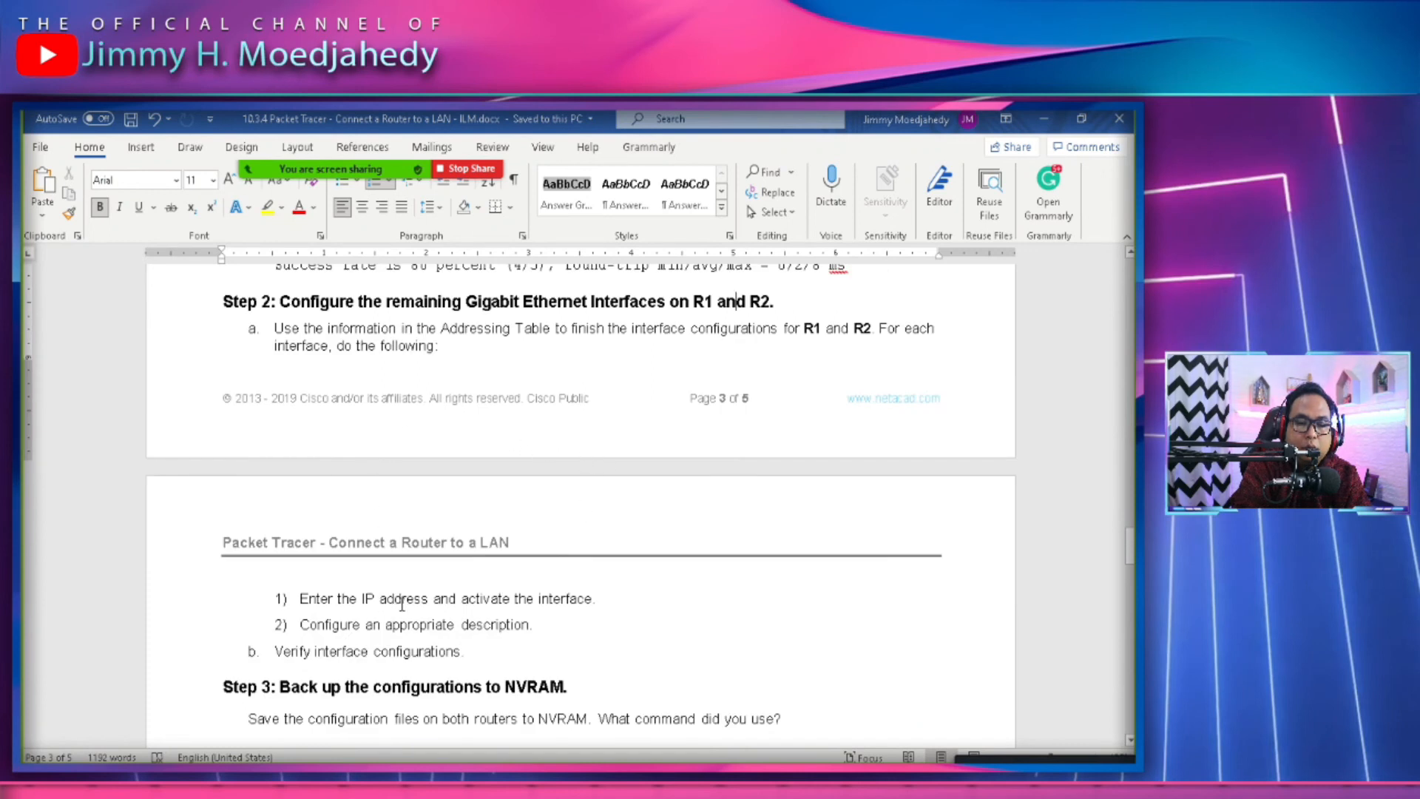
{"action": "double_click", "coordinate": [426, 624]}
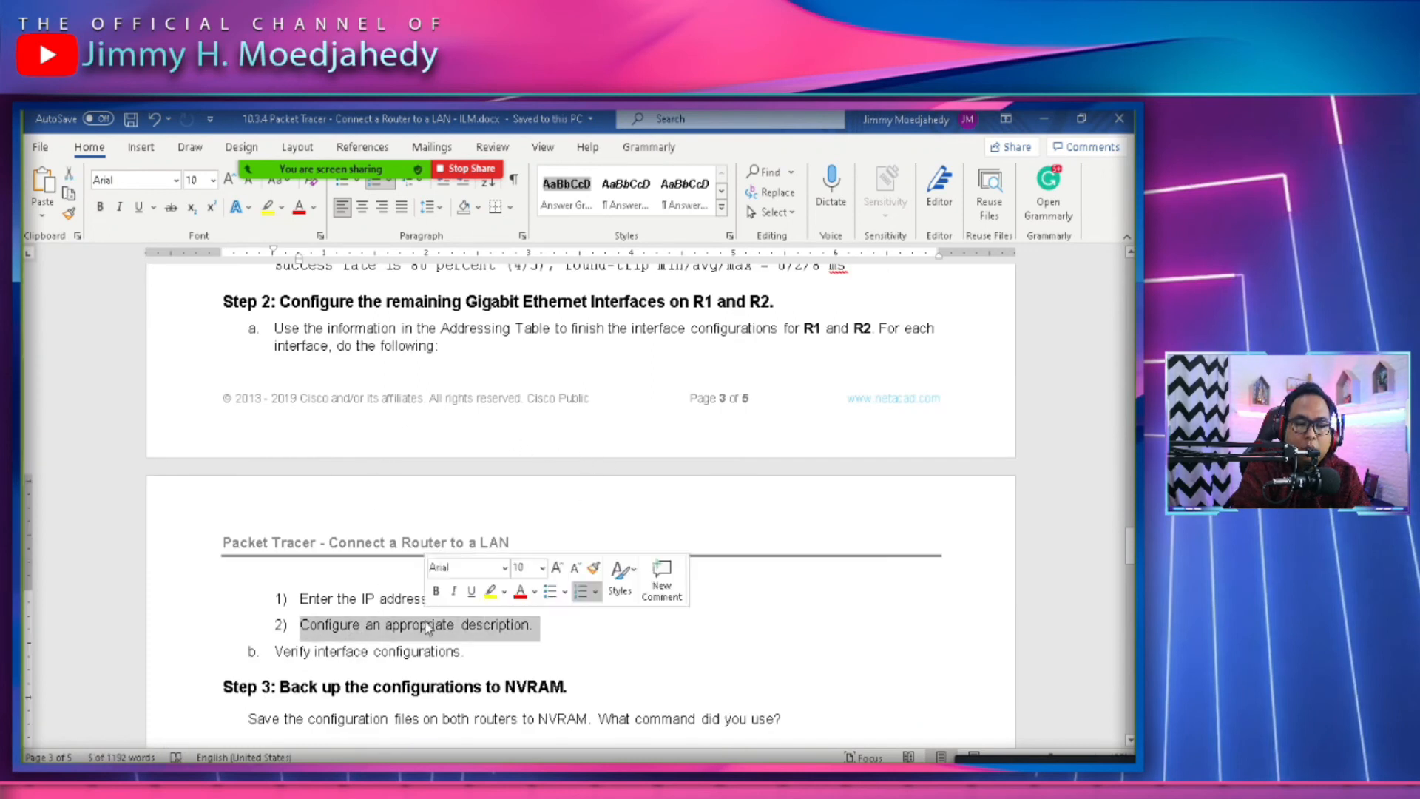
{"action": "scroll", "coordinate": [420, 628], "scroll_direction": "down", "scroll_amount": 2}
{"action": "left_click", "coordinate": [388, 553]}
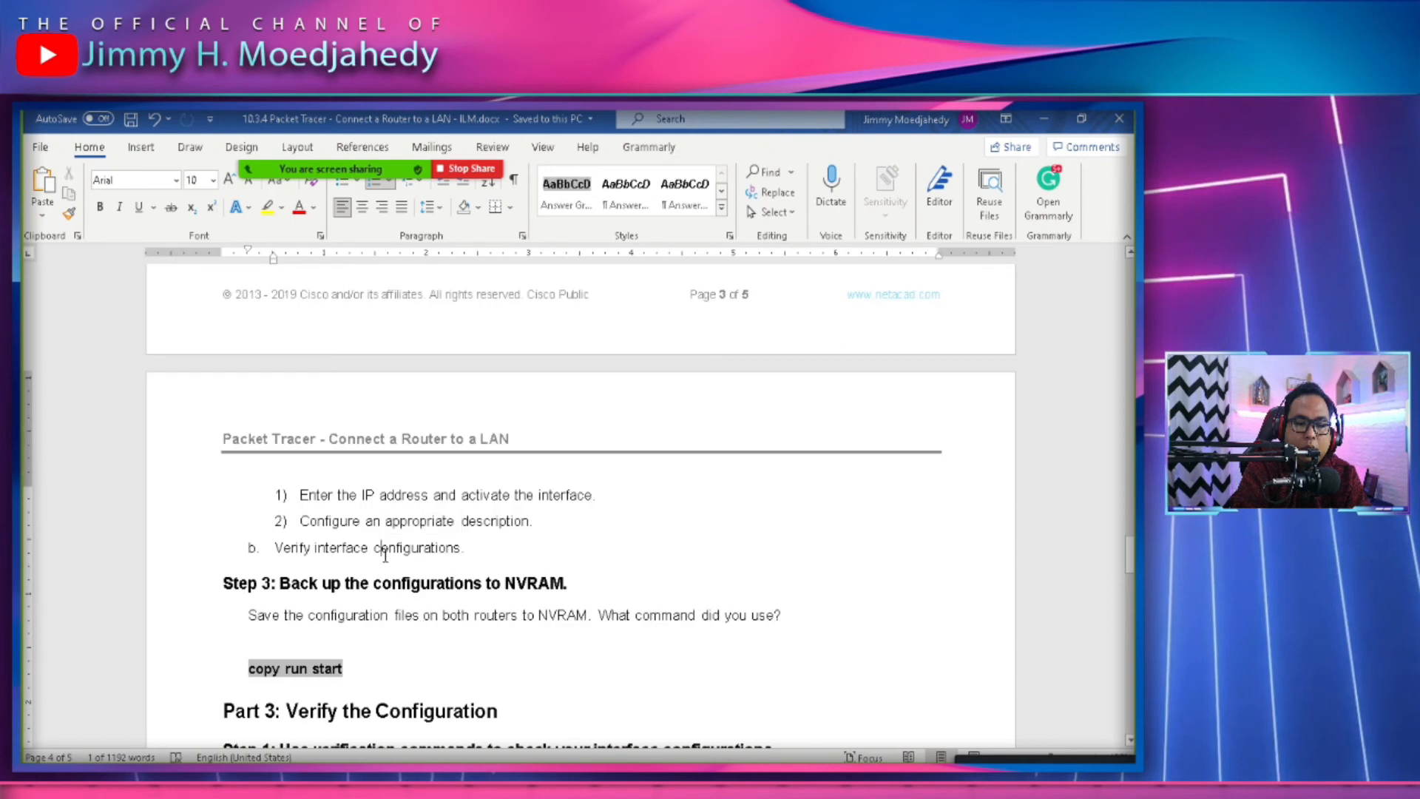
{"action": "triple_click", "coordinate": [361, 521]}
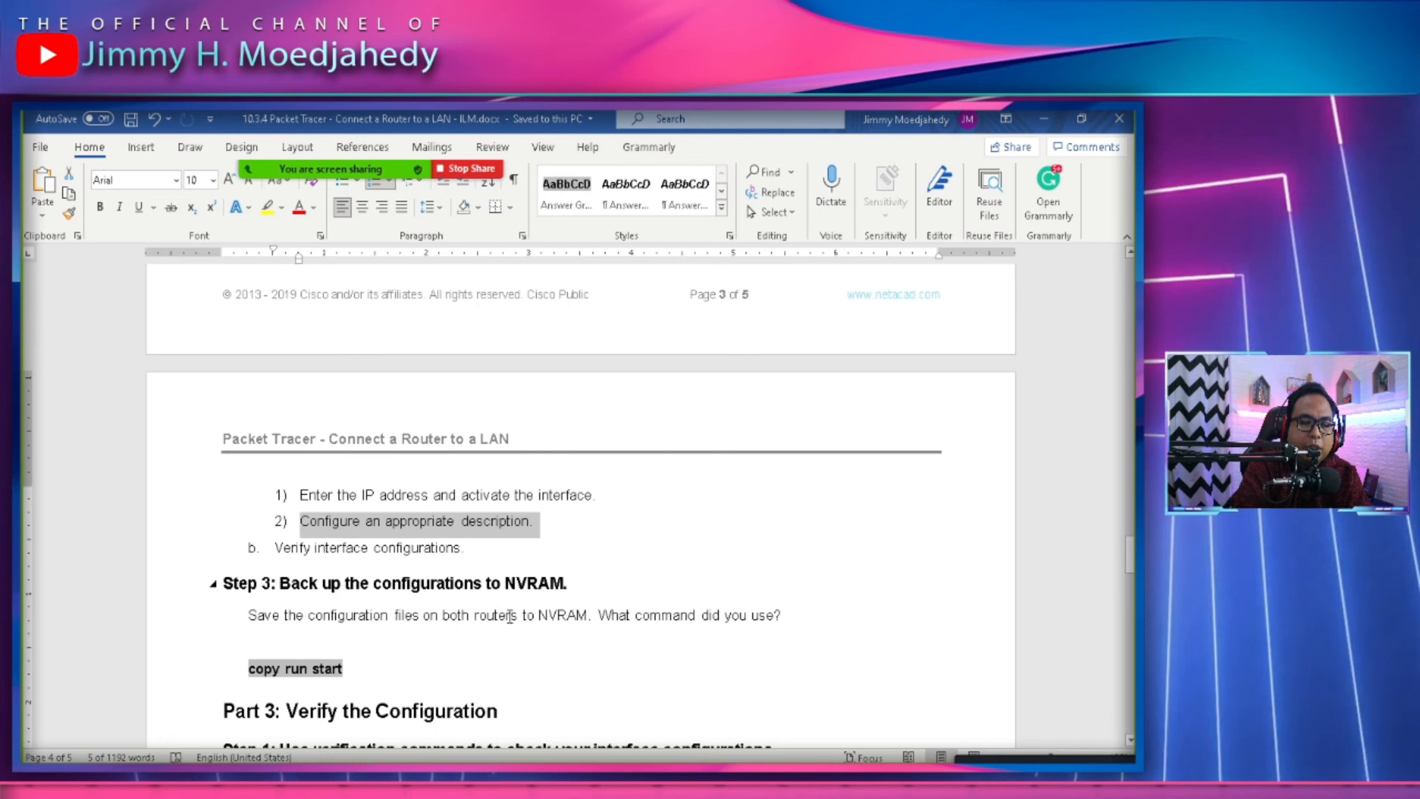
Switch to the Packet Tracer topology and place R1's command-line window beside it.
{"action": "mouse_move", "coordinate": [429, 756]}
{"action": "mouse_move", "coordinate": [369, 754]}
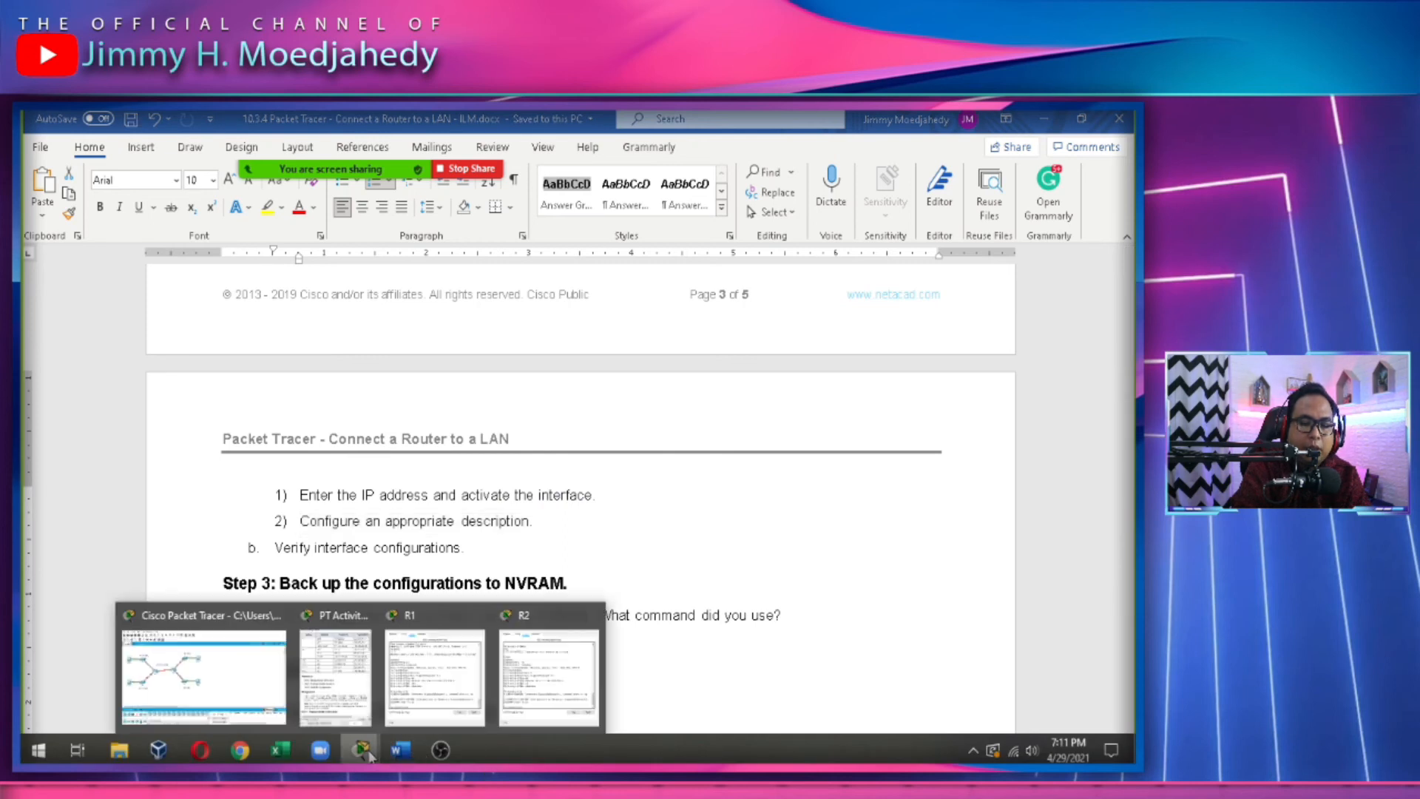
{"action": "left_click", "coordinate": [435, 703]}
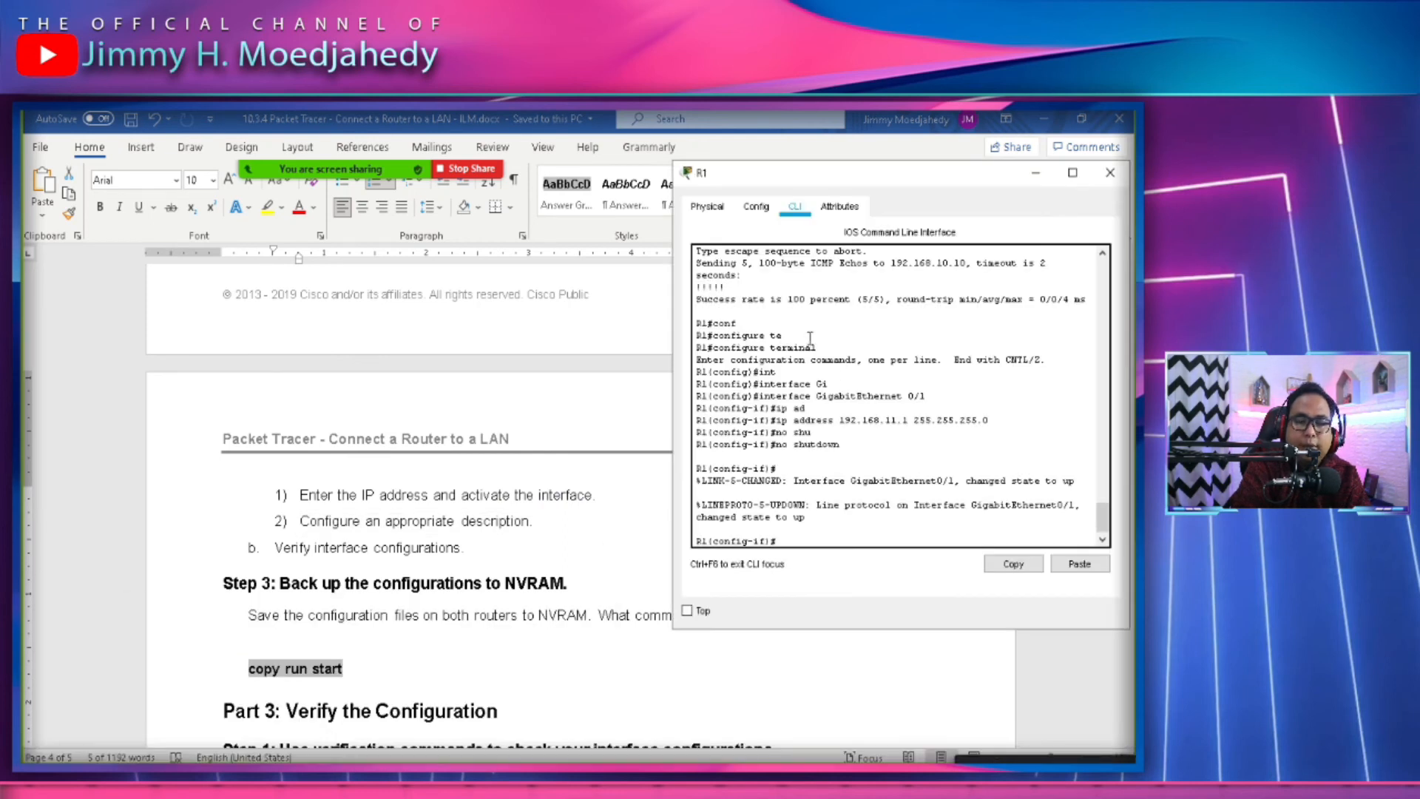
{"action": "left_click", "coordinate": [574, 371]}
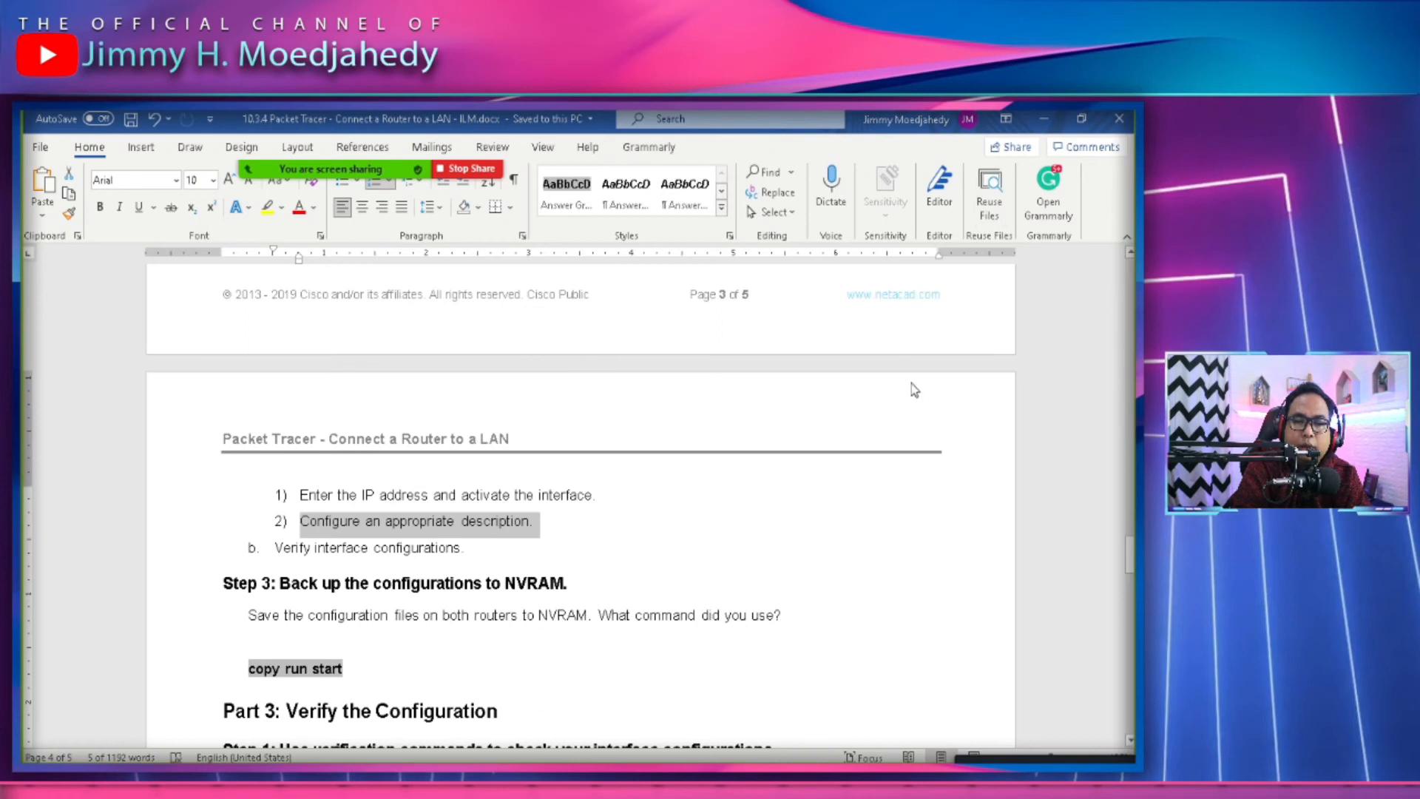
{"action": "left_click", "coordinate": [1044, 118]}
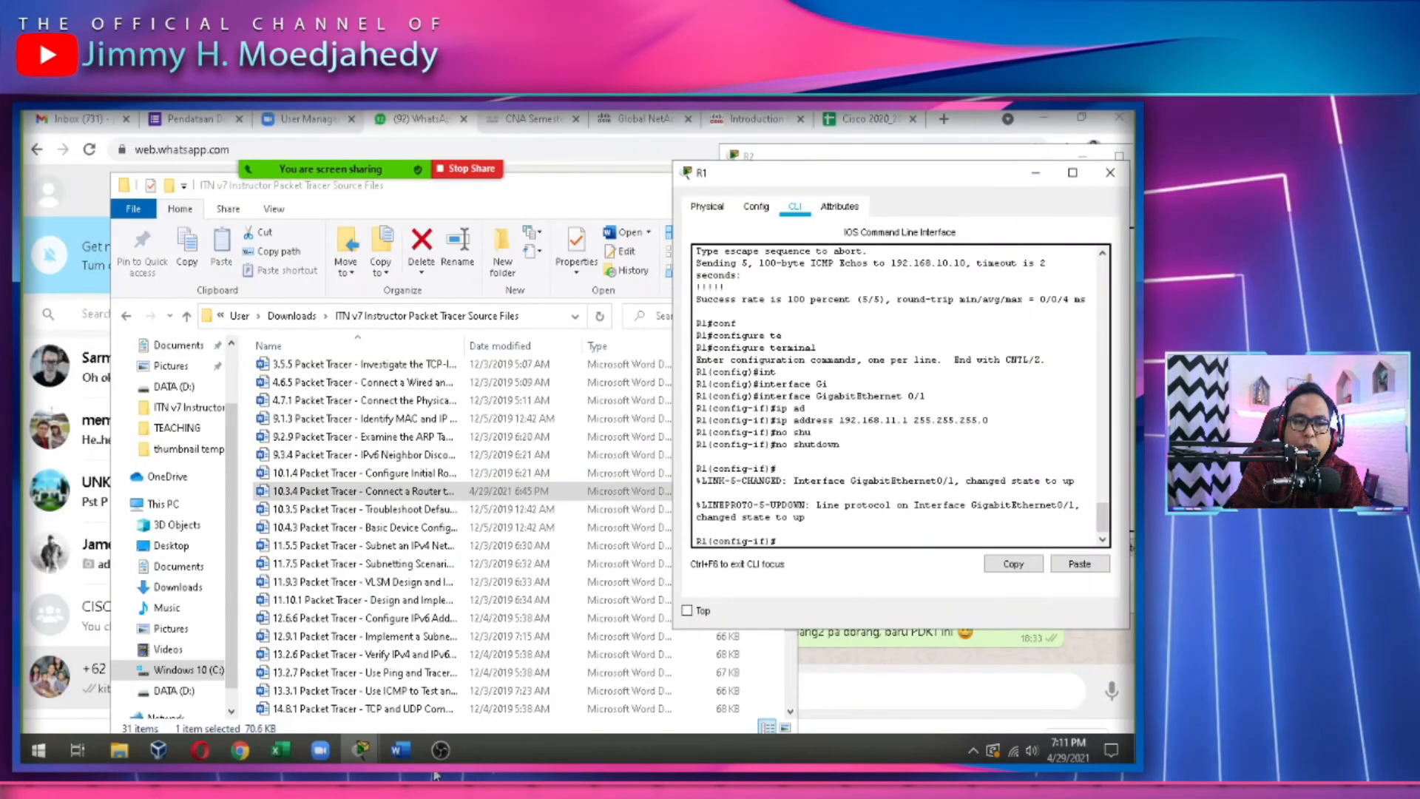
{"action": "left_click", "coordinate": [457, 776]}
{"action": "mouse_move", "coordinate": [457, 775]}
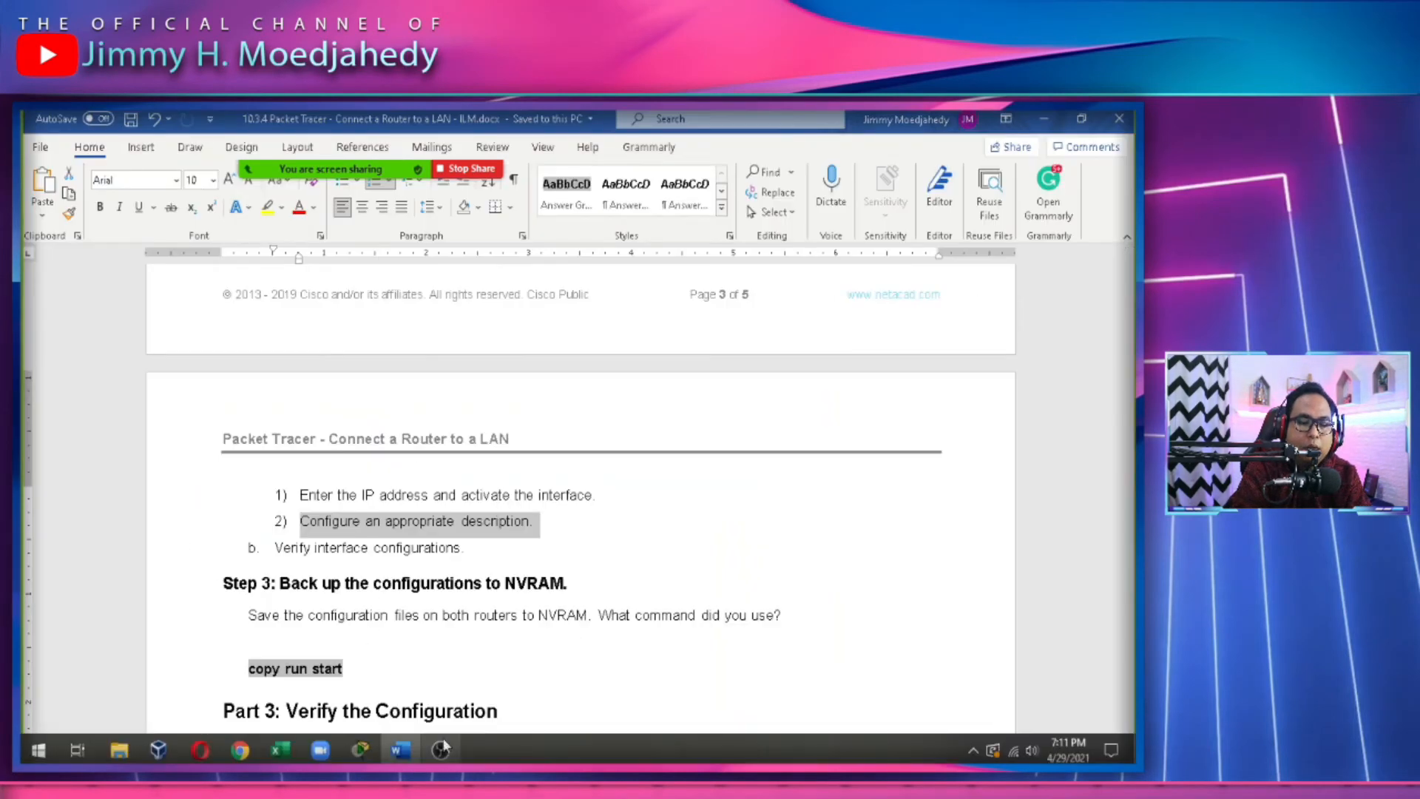
{"action": "mouse_move", "coordinate": [362, 755]}
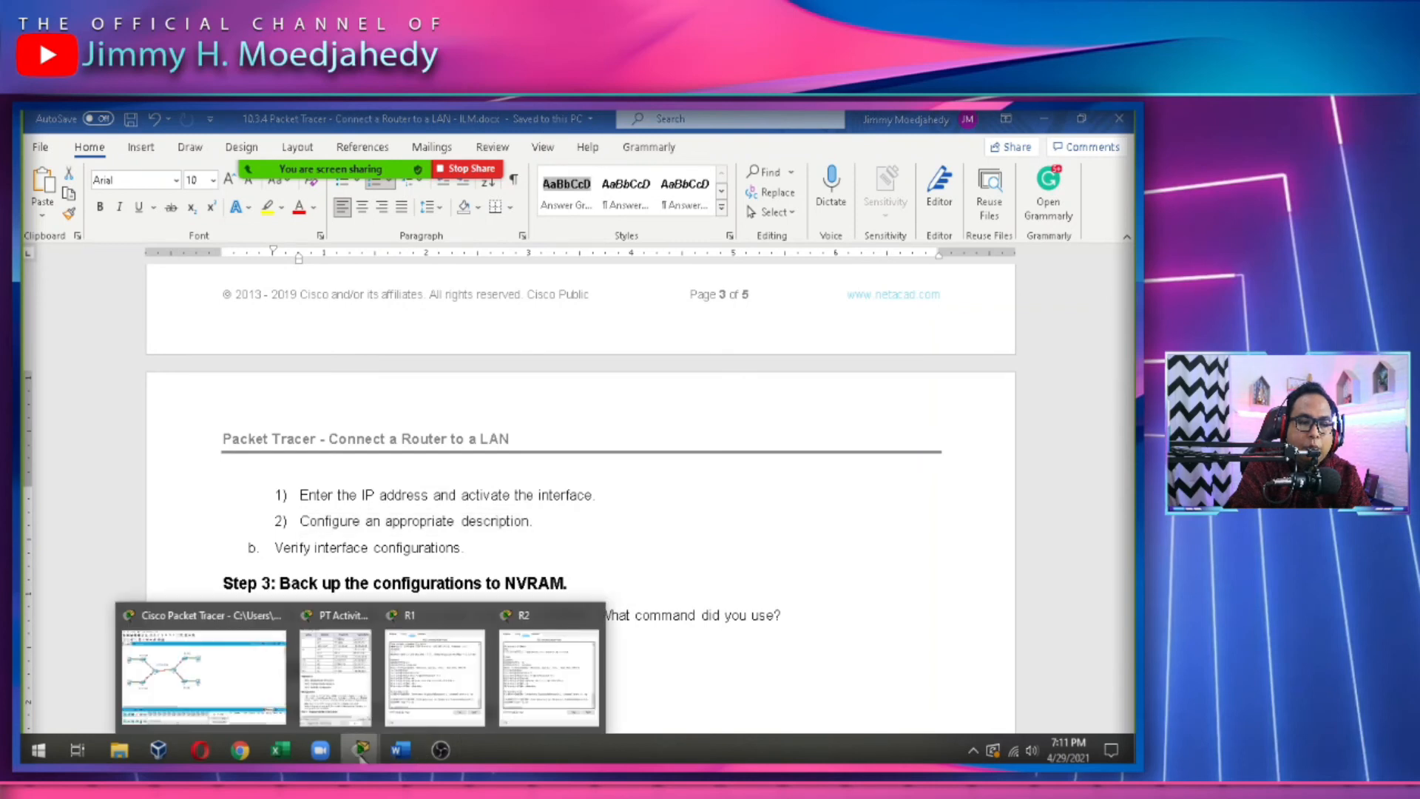
{"action": "left_click", "coordinate": [200, 669]}
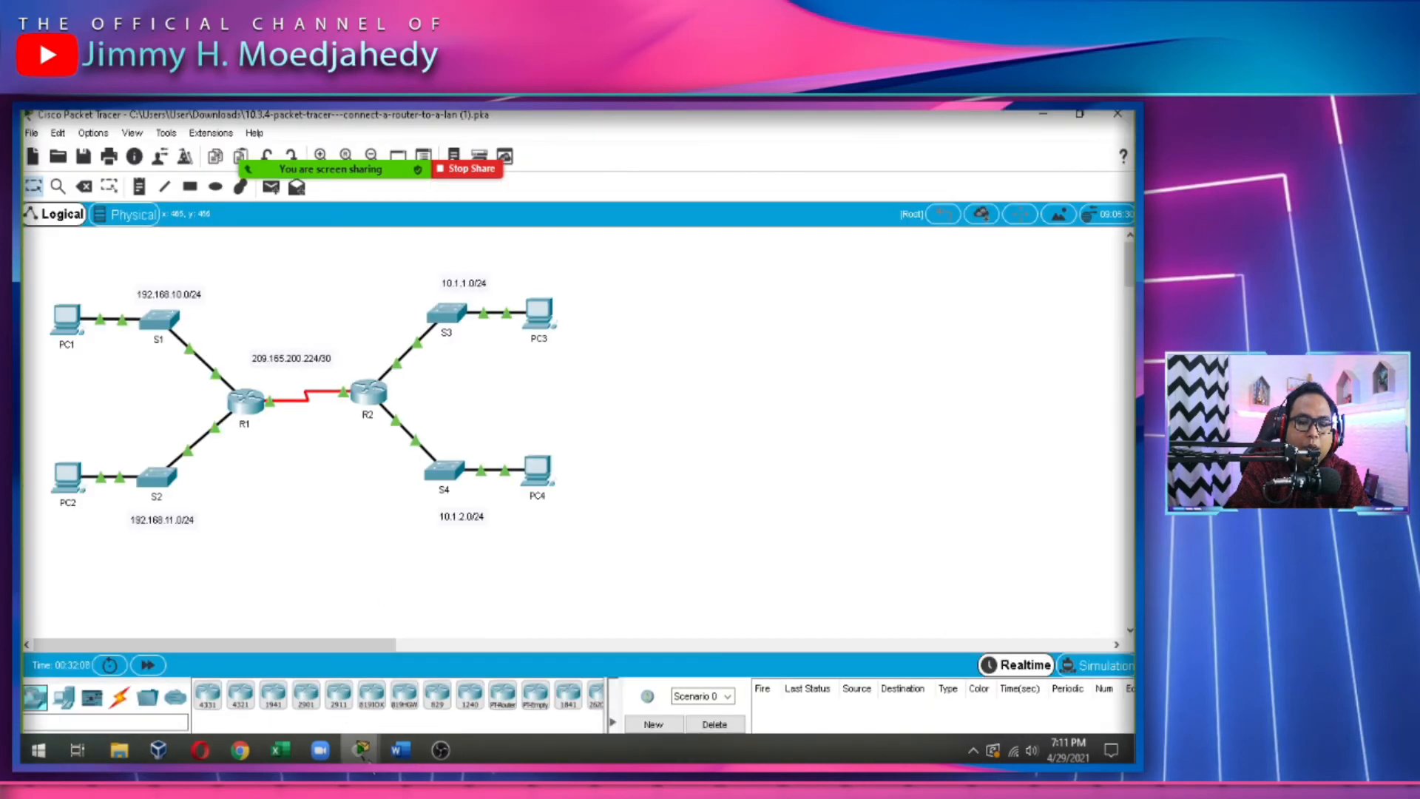
{"action": "mouse_move", "coordinate": [361, 750]}
{"action": "left_click", "coordinate": [419, 695]}
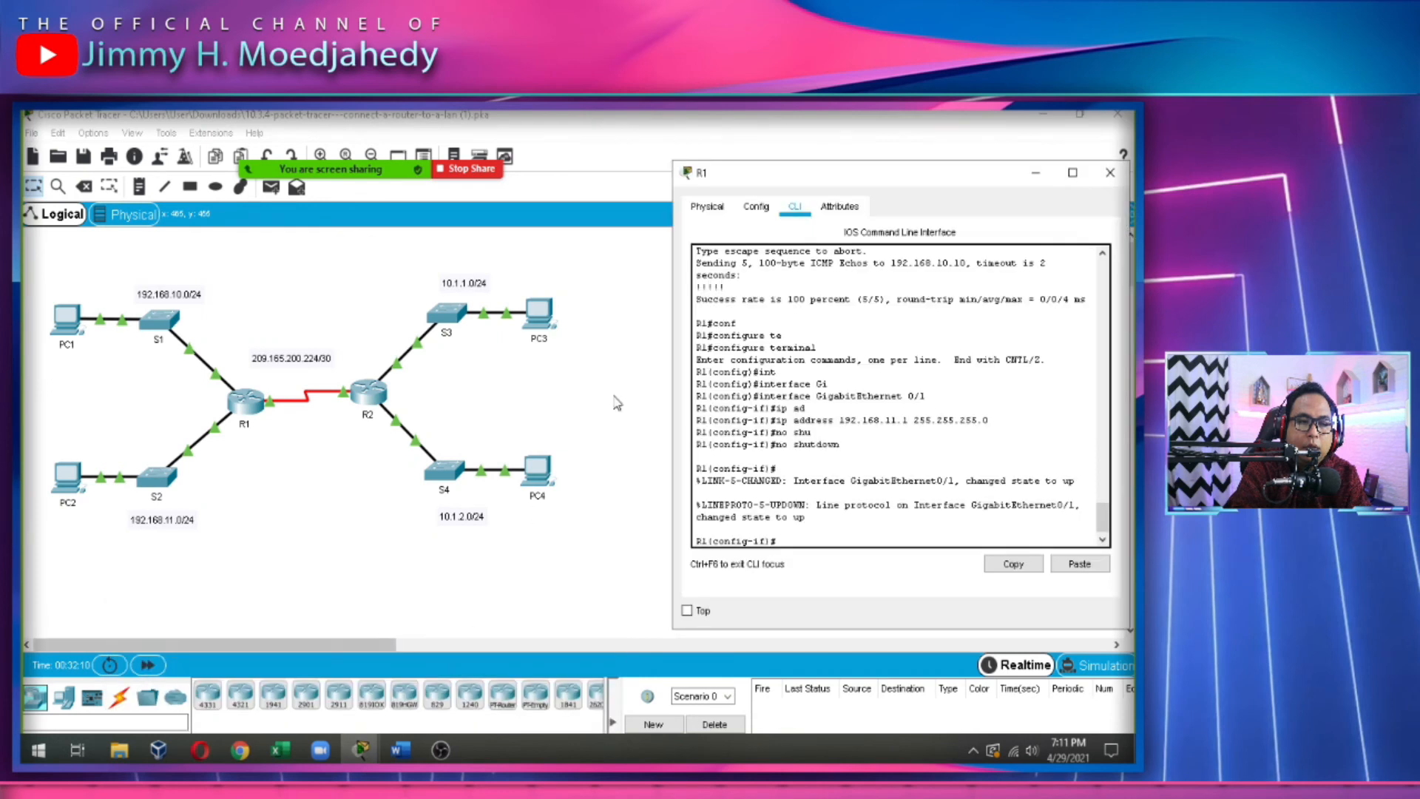
{"action": "left_click_drag", "start_coordinate": [819, 177], "coordinate": [801, 127]}
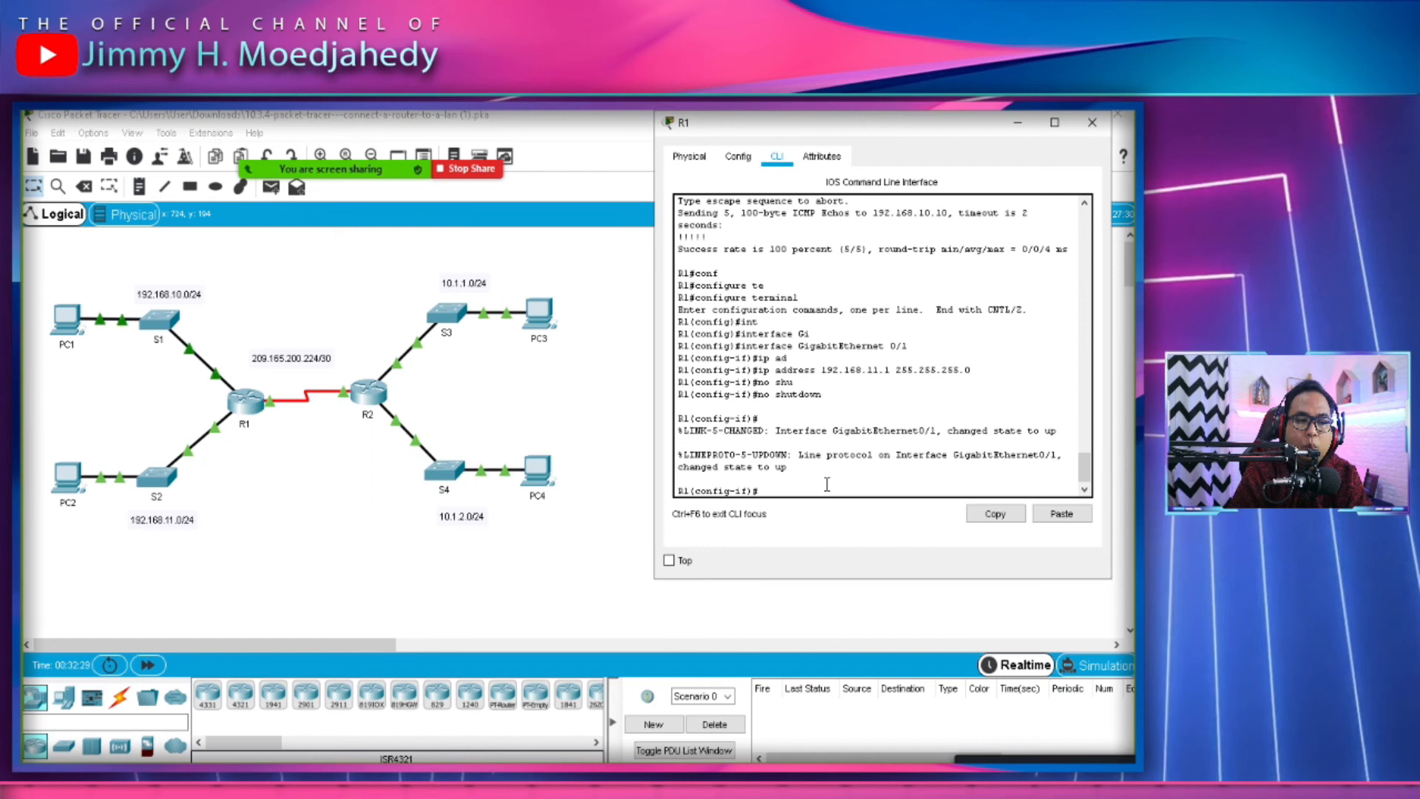
{"action": "type", "text": "e"}
{"action": "key", "text": "Tab"}
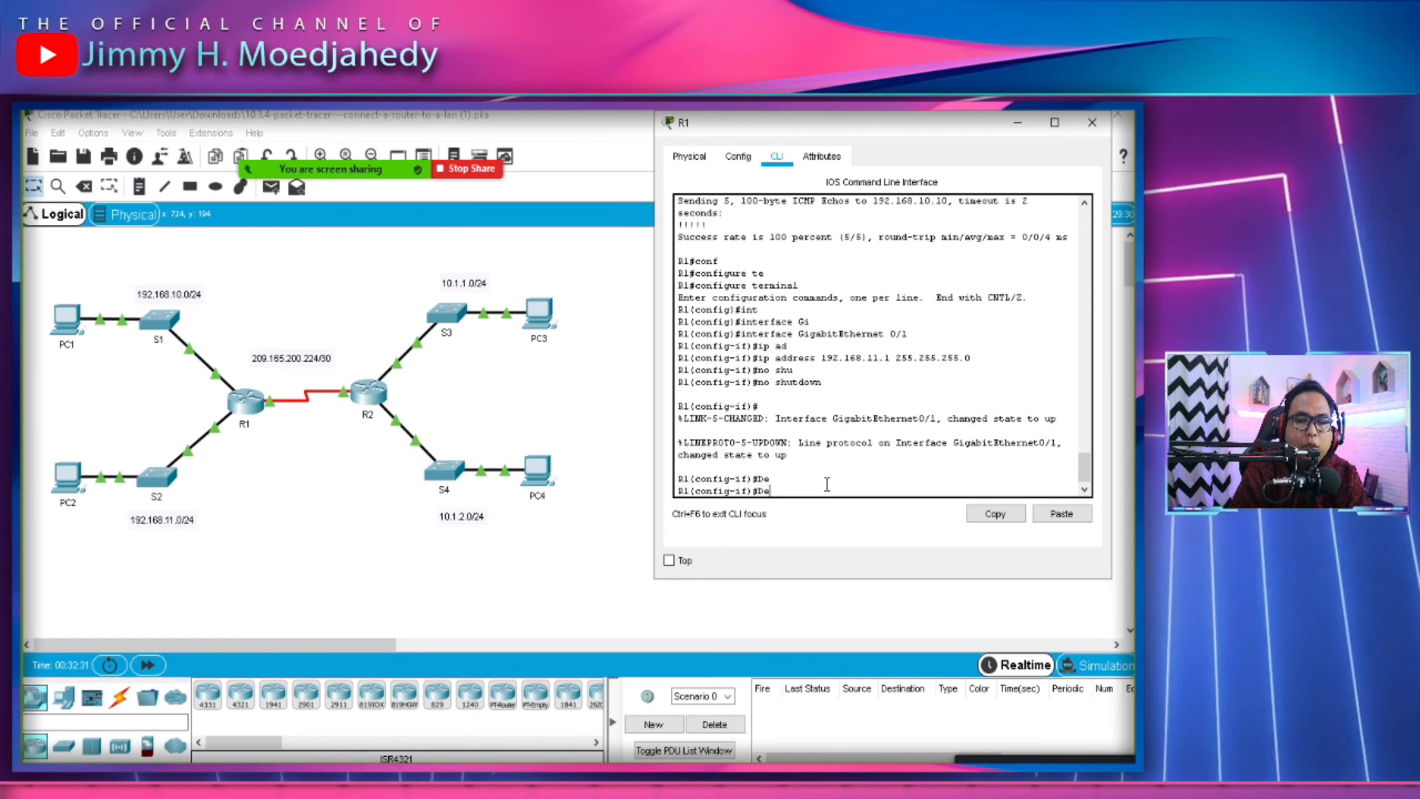
{"action": "key", "text": "Tab"}
{"action": "key", "text": "BackSpace"}
{"action": "key", "text": "BackSpace"}
{"action": "type", "text": "des"}
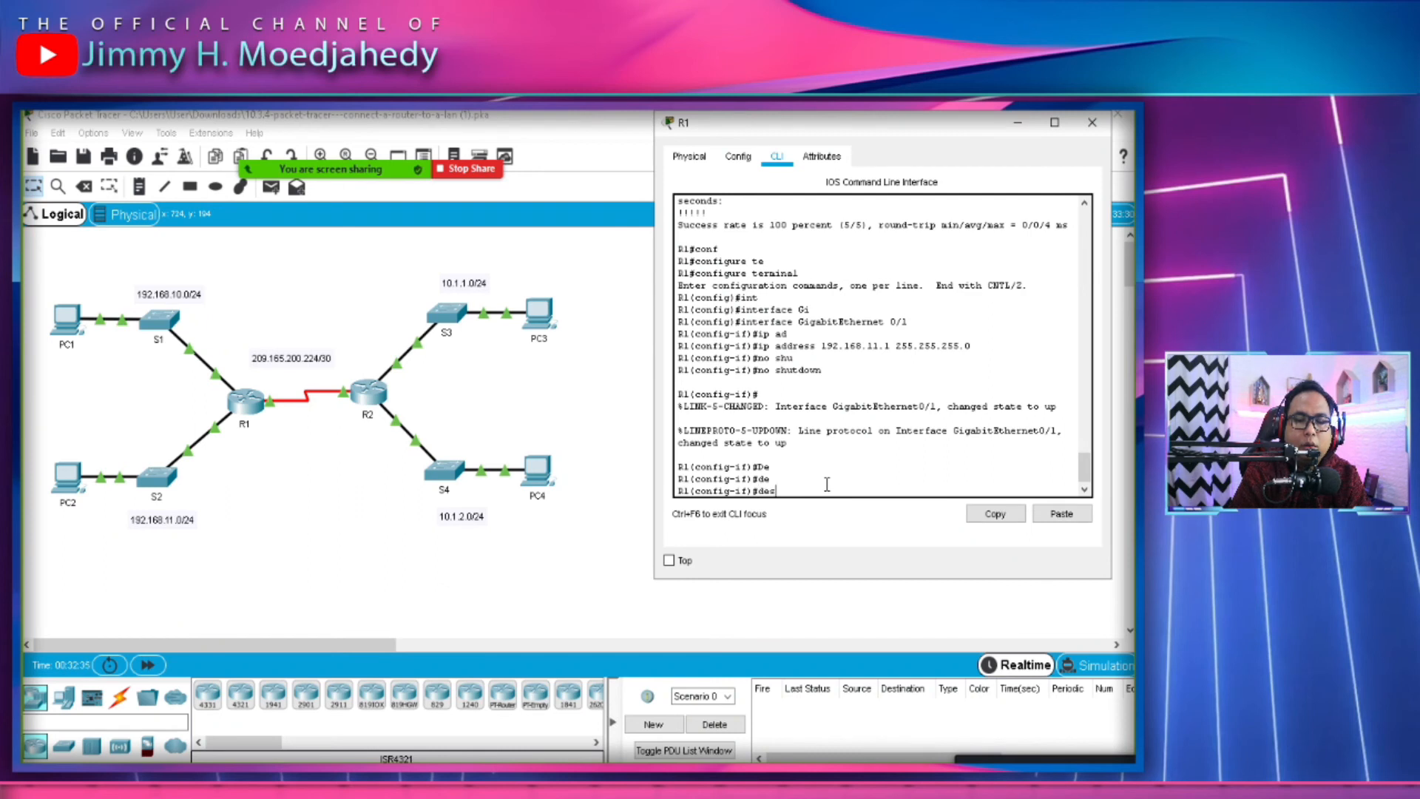
{"action": "key", "text": "BackSpace"}
{"action": "key", "text": "BackSpace"}
{"action": "key", "text": "BackSpace"}
{"action": "key", "text": "BackSpace"}
End the interface configuration on R1 and re-enter global configuration mode.
{"action": "type", "text": "end"}
{"action": "key", "text": "Return"}
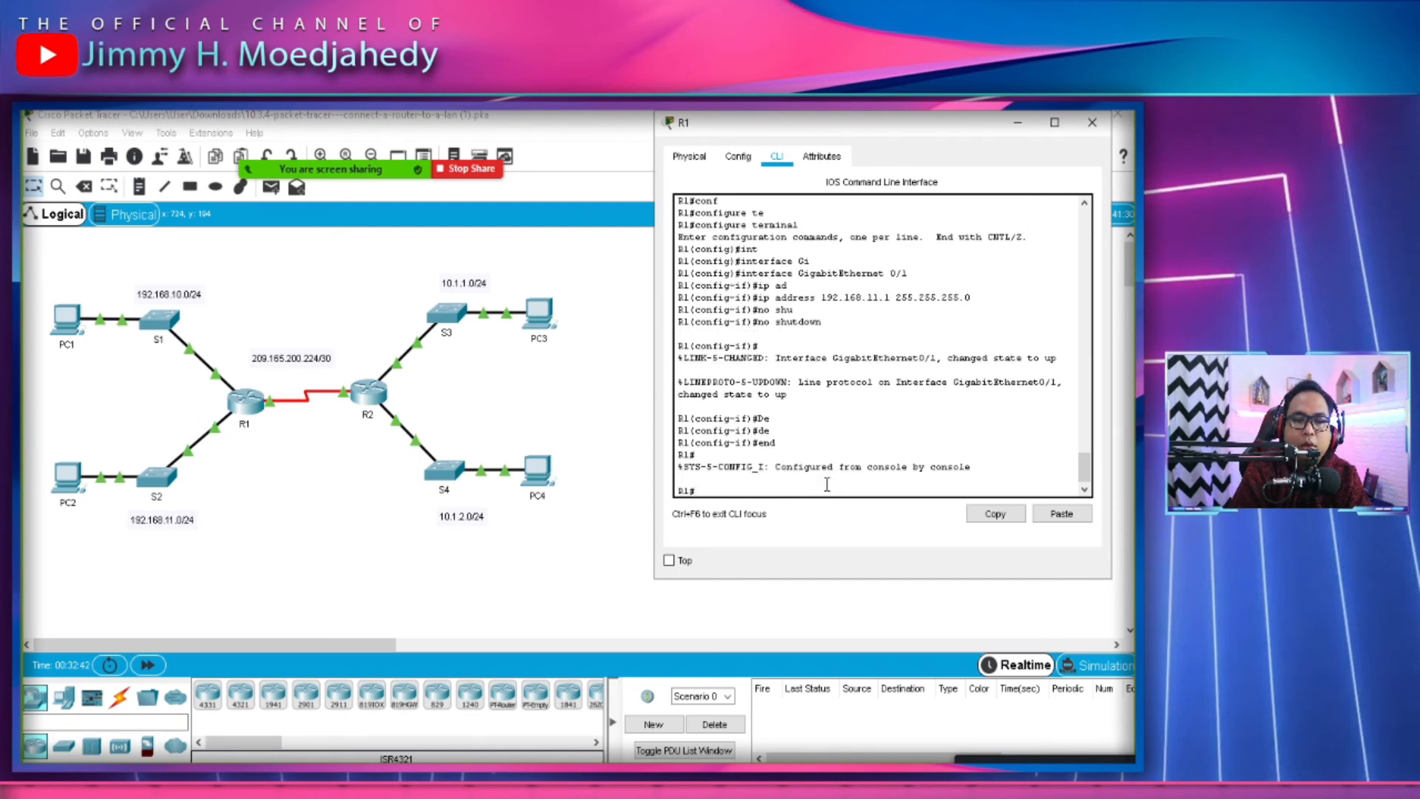
{"action": "type", "text": "conf"}
{"action": "key", "text": "Tab"}
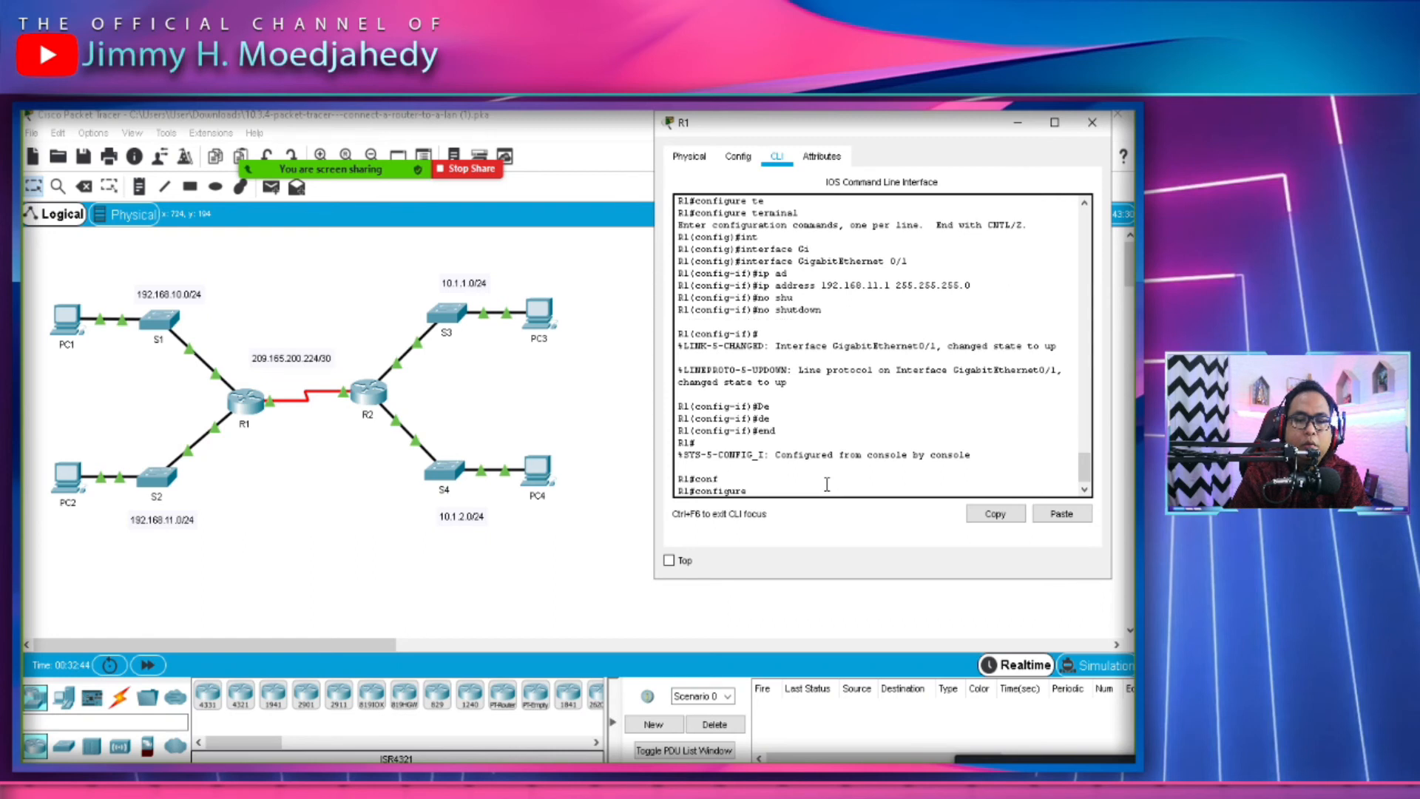
{"action": "type", "text": "te"}
{"action": "key", "text": "Tab"}
{"action": "key", "text": "Return"}
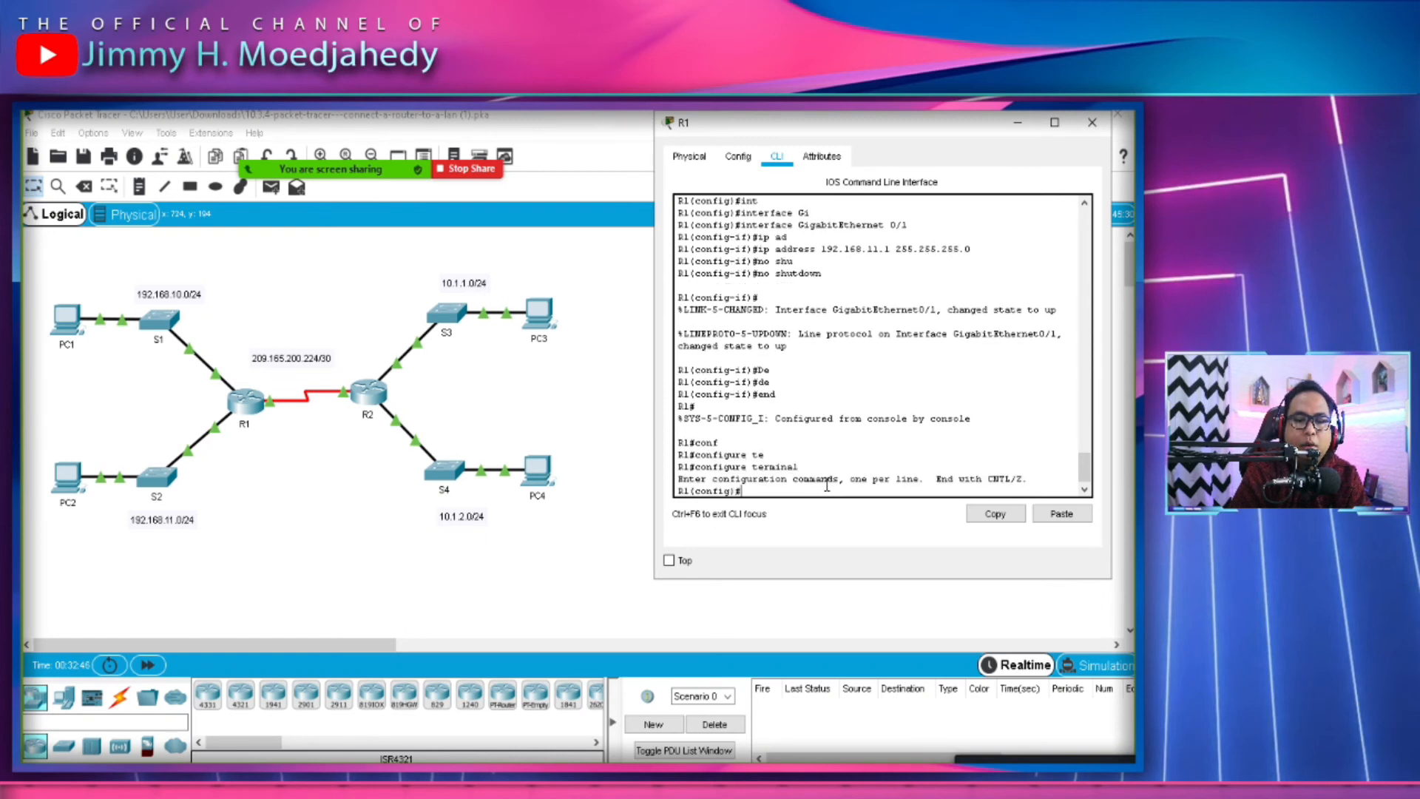
Set the description of R1's GigabitEthernet 0/0 interface to "link to S2" and exit the interface configuration.
{"action": "type", "text": "inte"}
{"action": "key", "text": "Tab"}
{"action": "type", "text": "Gi"}
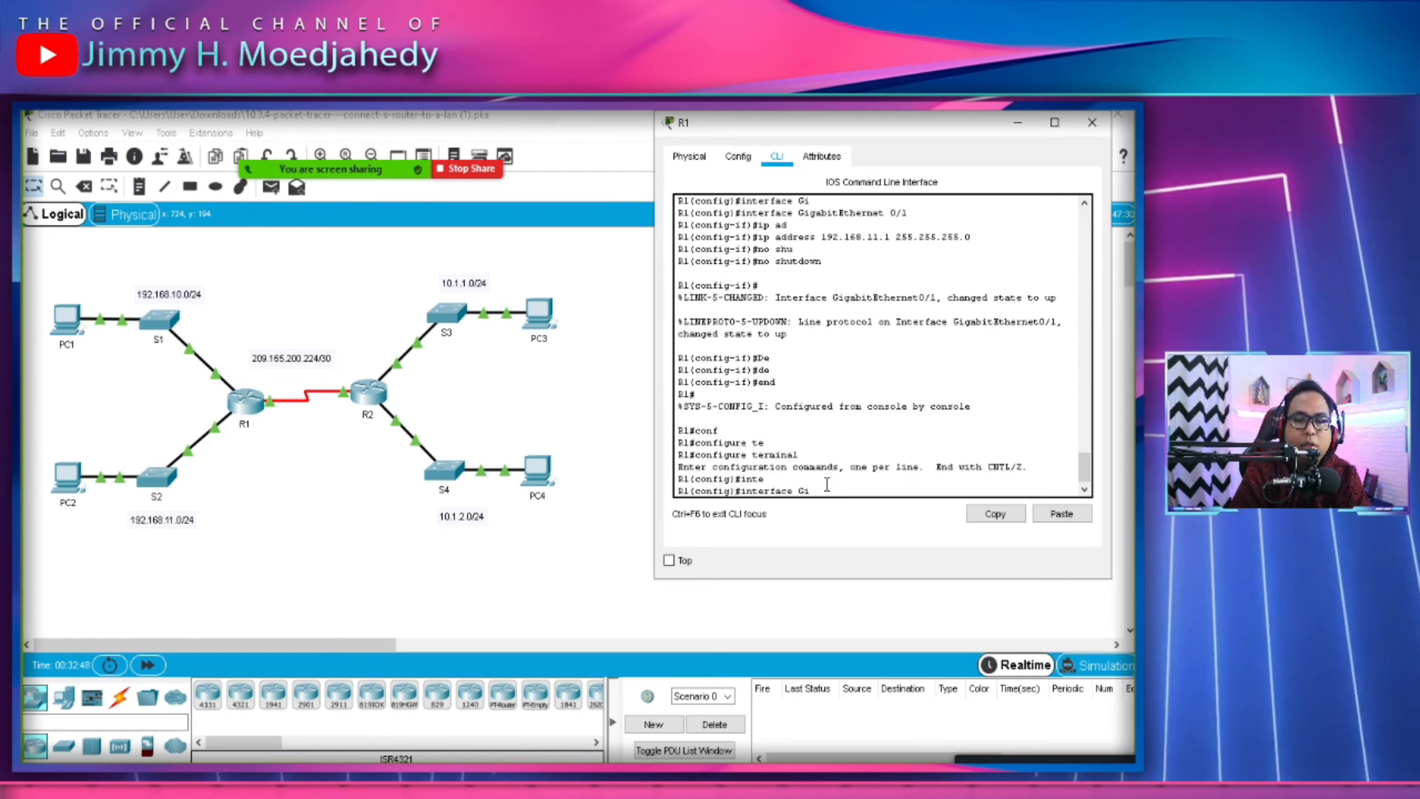
{"action": "key", "text": "Tab"}
{"action": "type", "text": "0/0"}
{"action": "key", "text": "Return"}
{"action": "type", "text": "description"}
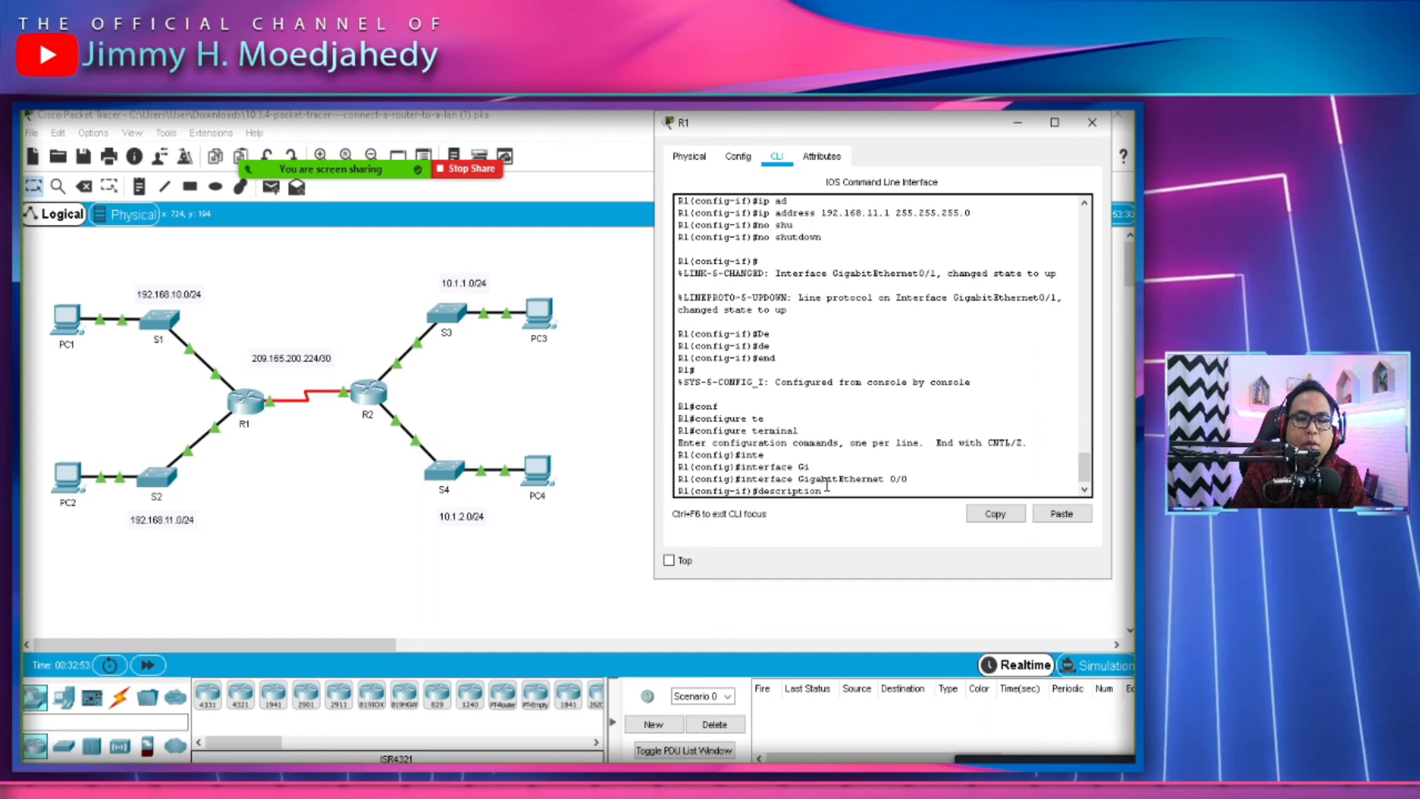
{"action": "type", "text": " link"}
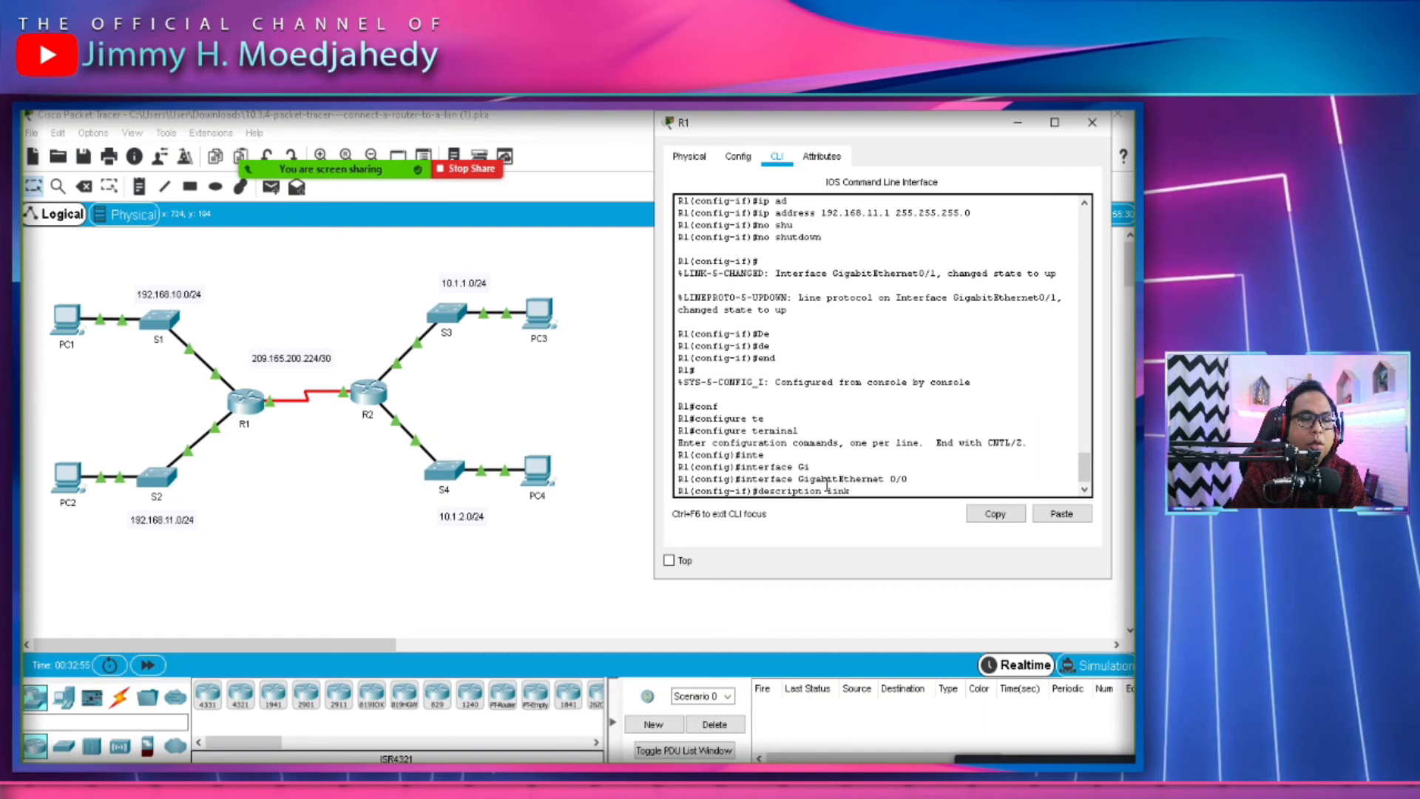
{"action": "type", "text": " to S2"}
{"action": "key", "text": "Return"}
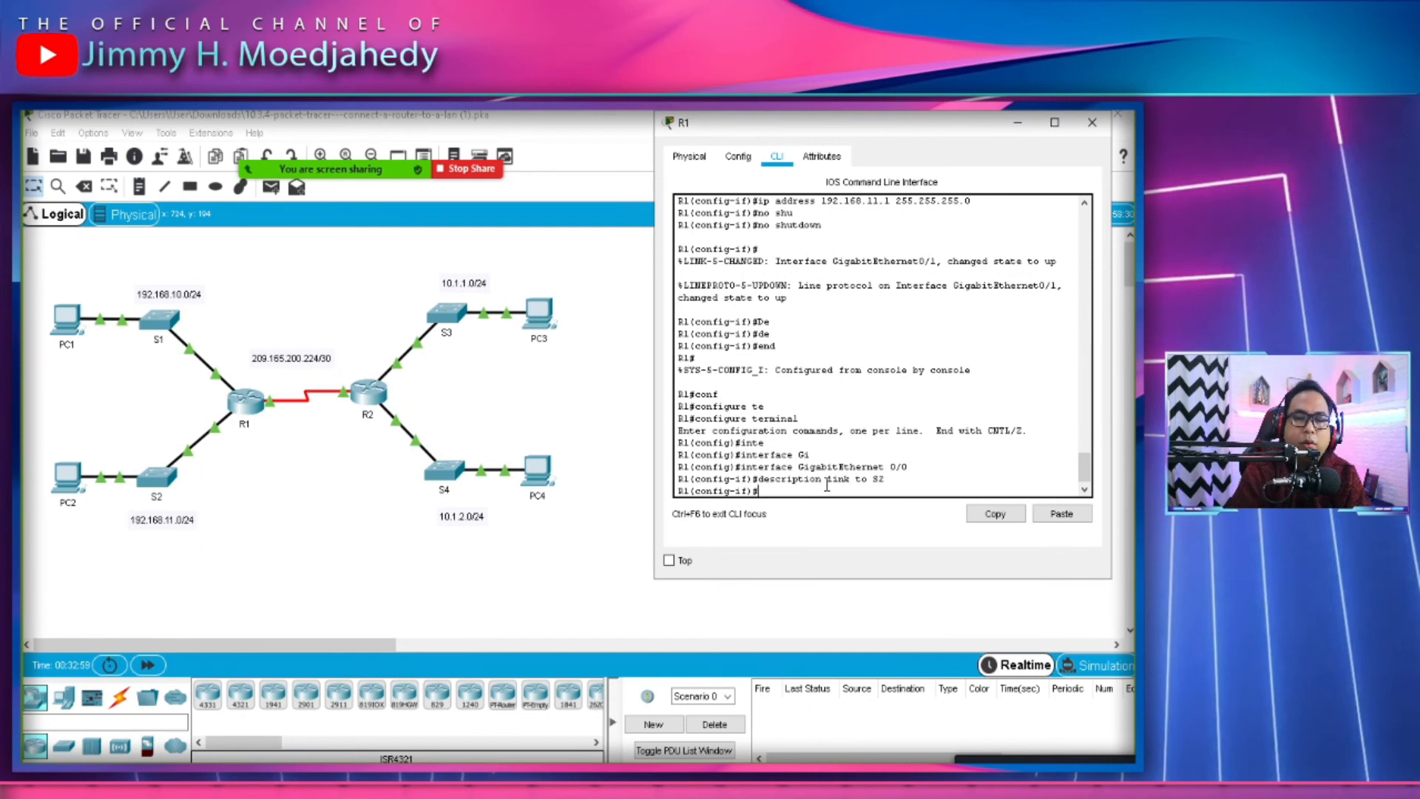
{"action": "type", "text": "exit"}
{"action": "key", "text": "Return"}
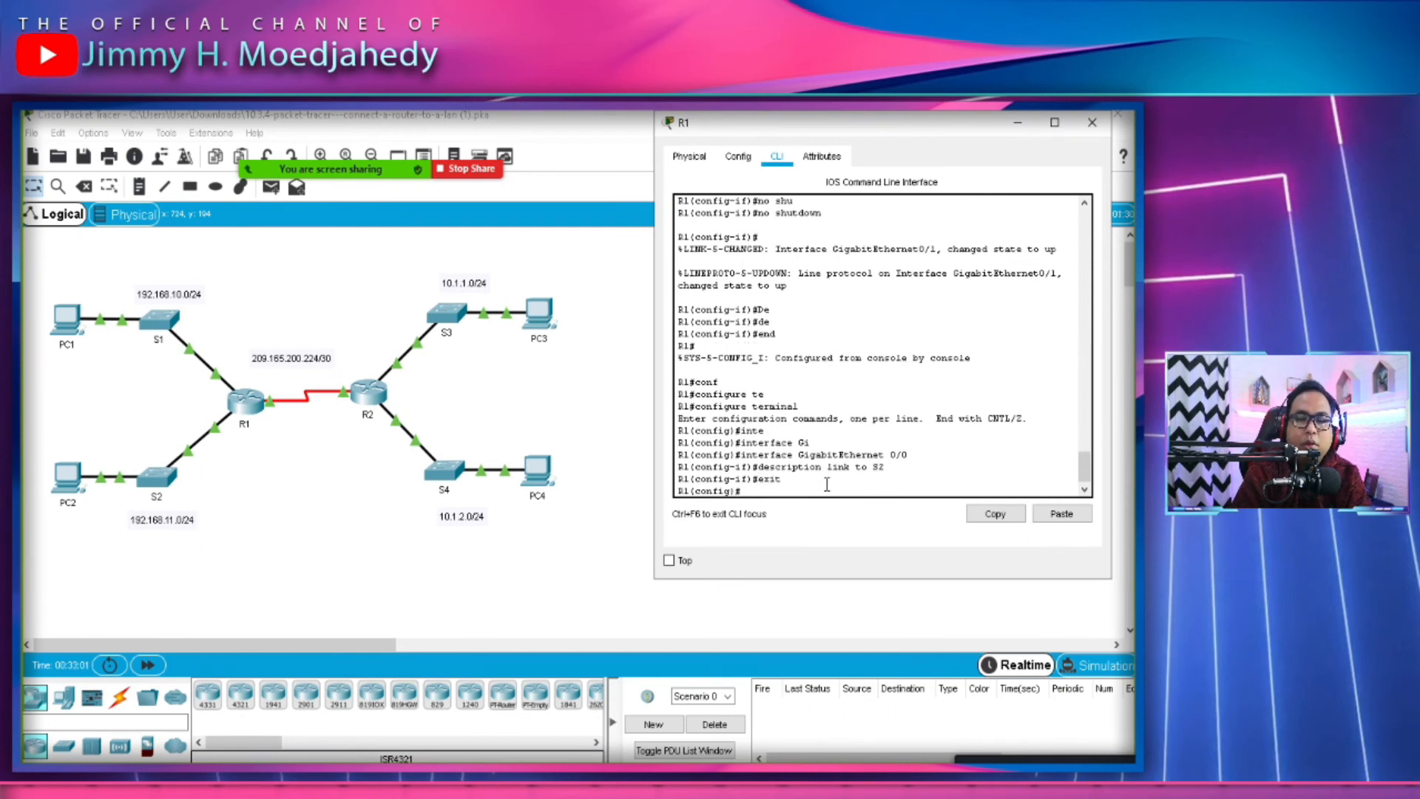
{"action": "type", "text": "interface G"}
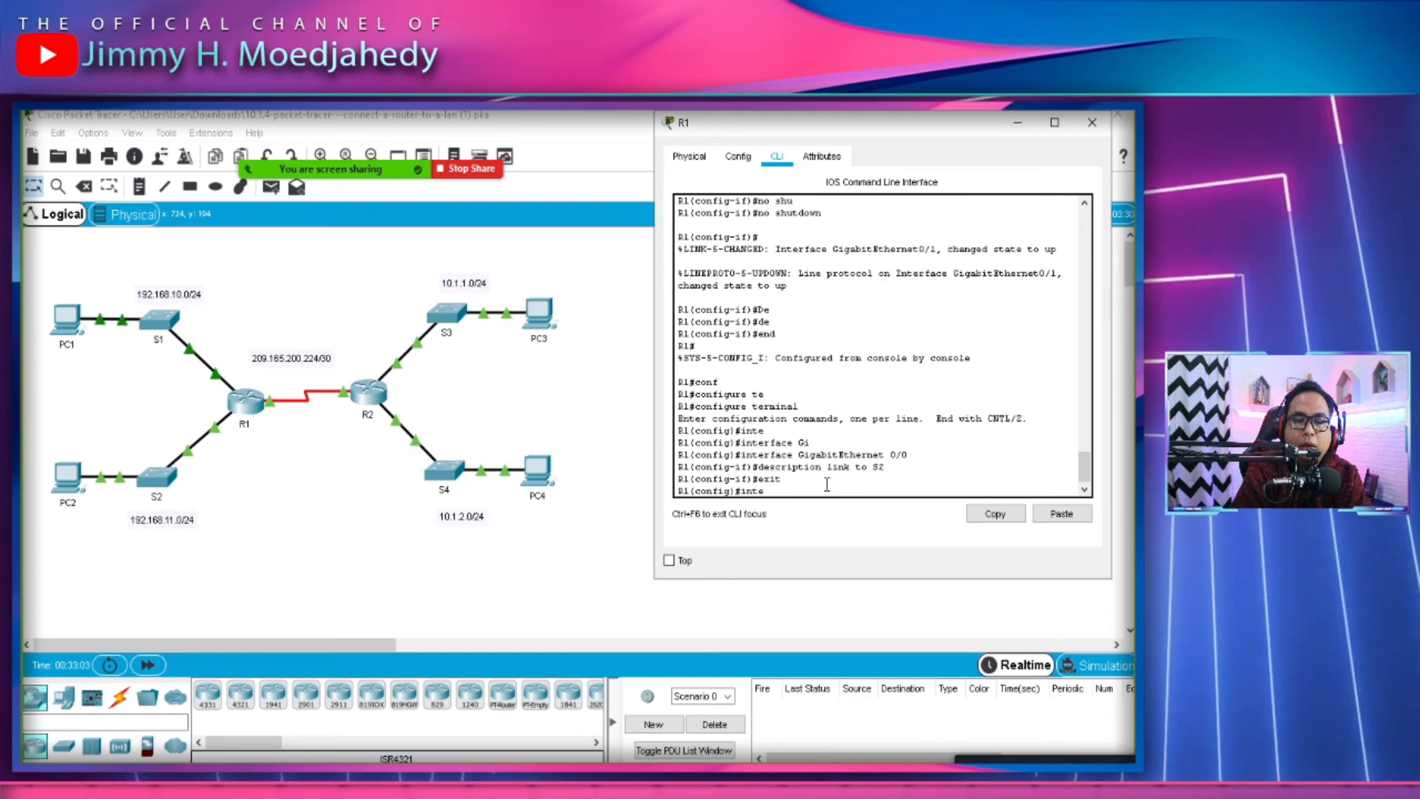
{"action": "key", "text": "Tab"}
{"action": "type", "text": "G"}
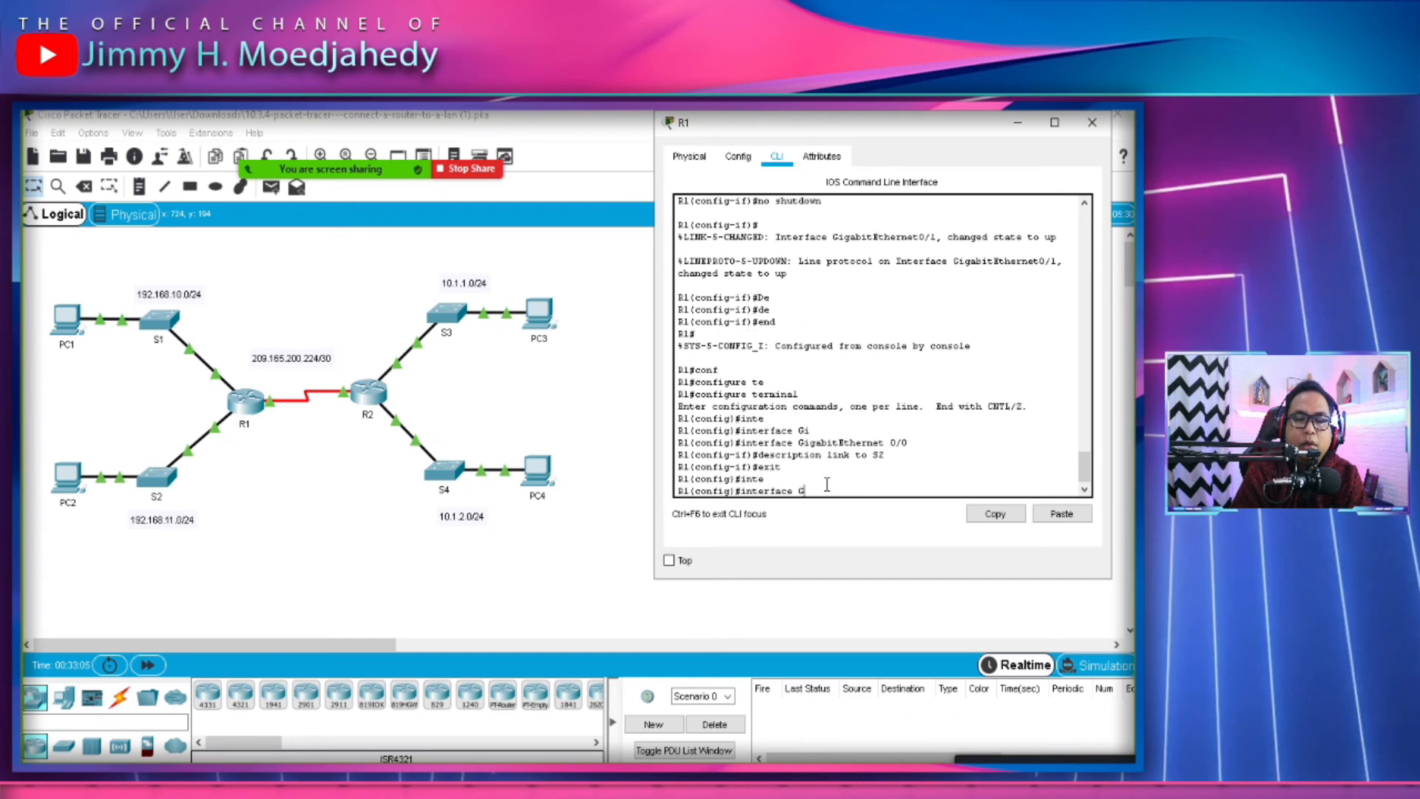
{"action": "type", "text": "i"}
{"action": "key", "text": "Tab"}
{"action": "type", "text": "0/"}
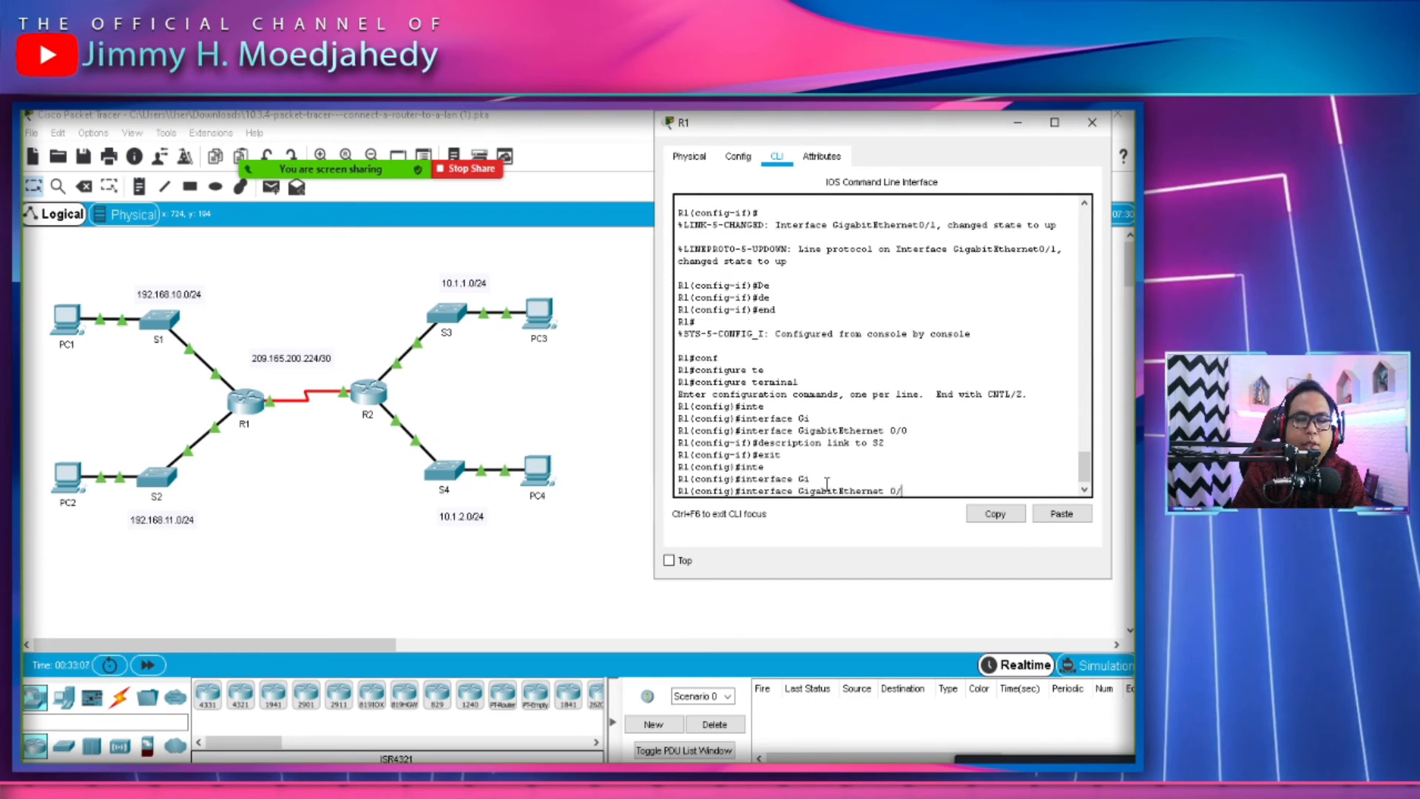
{"action": "key", "text": "BackSpace"}
{"action": "key", "text": "BackSpace"}
{"action": "key", "text": "BackSpace"}
{"action": "key", "text": "BackSpace"}
{"action": "key", "text": "BackSpace"}
{"action": "key", "text": "BackSpace"}
{"action": "key", "text": "BackSpace"}
{"action": "key", "text": "BackSpace"}
{"action": "key", "text": "BackSpace"}
{"action": "key", "text": "BackSpace"}
{"action": "key", "text": "BackSpace"}
{"action": "key", "text": "BackSpace"}
{"action": "key", "text": "BackSpace"}
{"action": "key", "text": "BackSpace"}
{"action": "key", "text": "BackSpace"}
{"action": "key", "text": "BackSpace"}
{"action": "key", "text": "BackSpace"}
{"action": "key", "text": "BackSpace"}
{"action": "key", "text": "BackSpace"}
{"action": "key", "text": "BackSpace"}
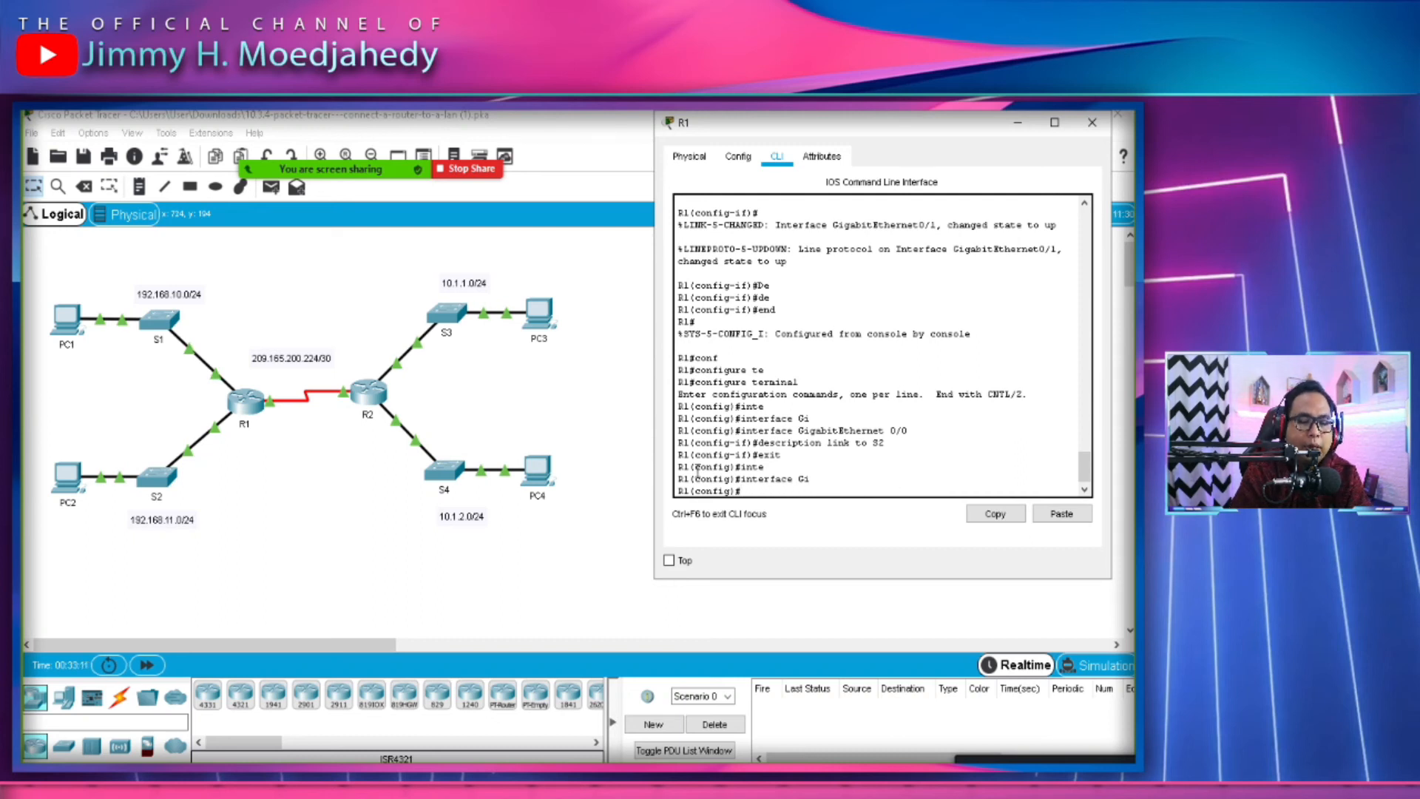
Bring up R2's command-line window, exit its current interface configuration and enter configuration of interface GigabitEthernet 0/0.
{"action": "mouse_move", "coordinate": [549, 733]}
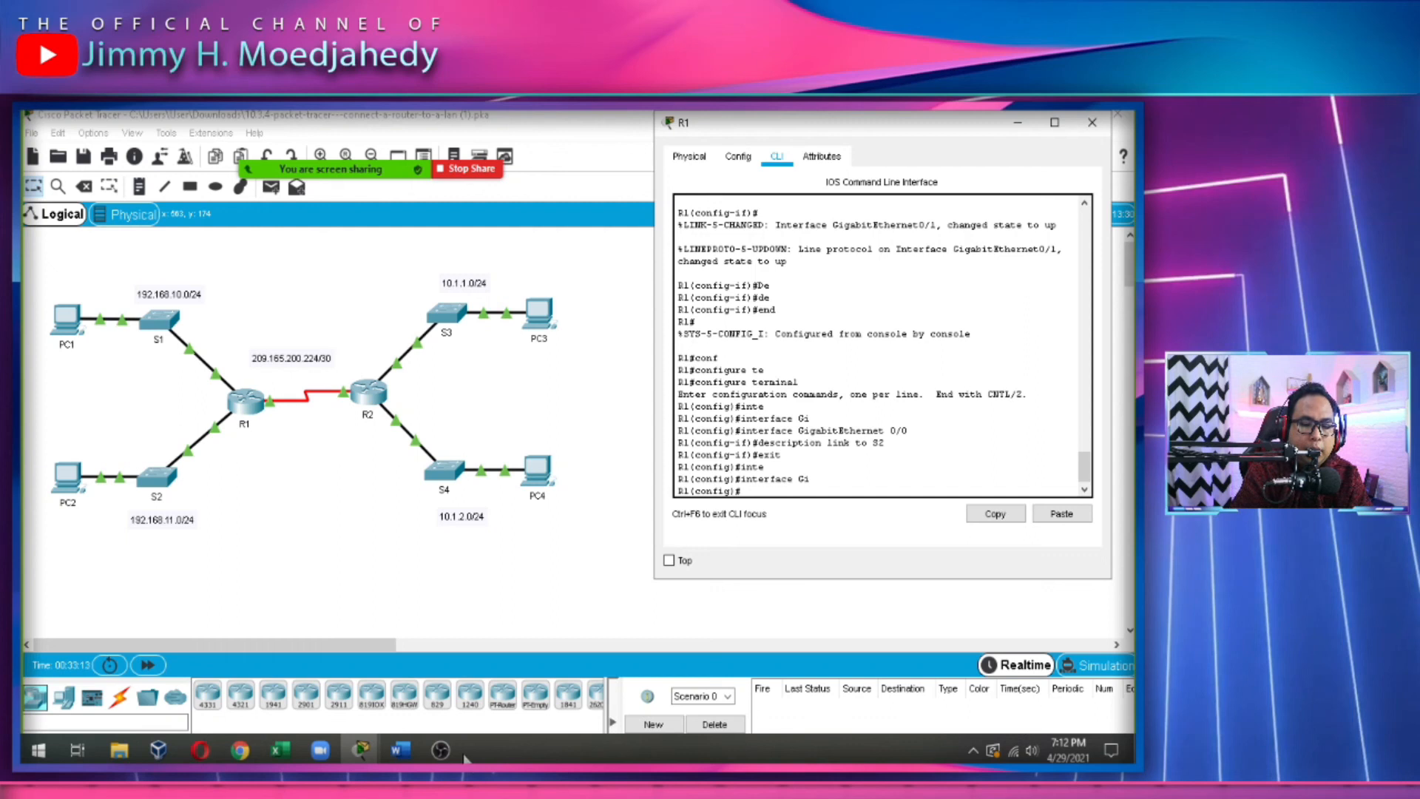
{"action": "left_click", "coordinate": [361, 750]}
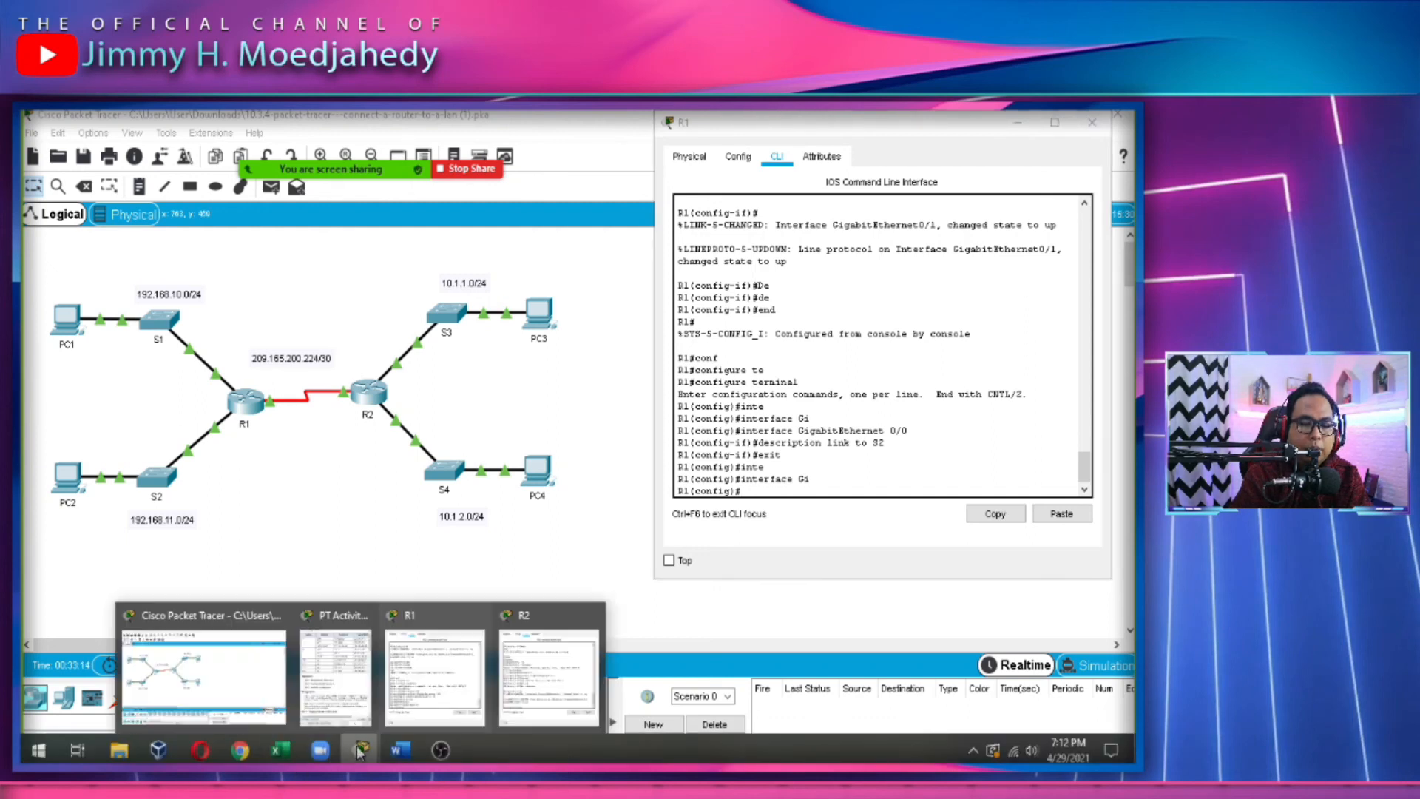
{"action": "left_click", "coordinate": [526, 670]}
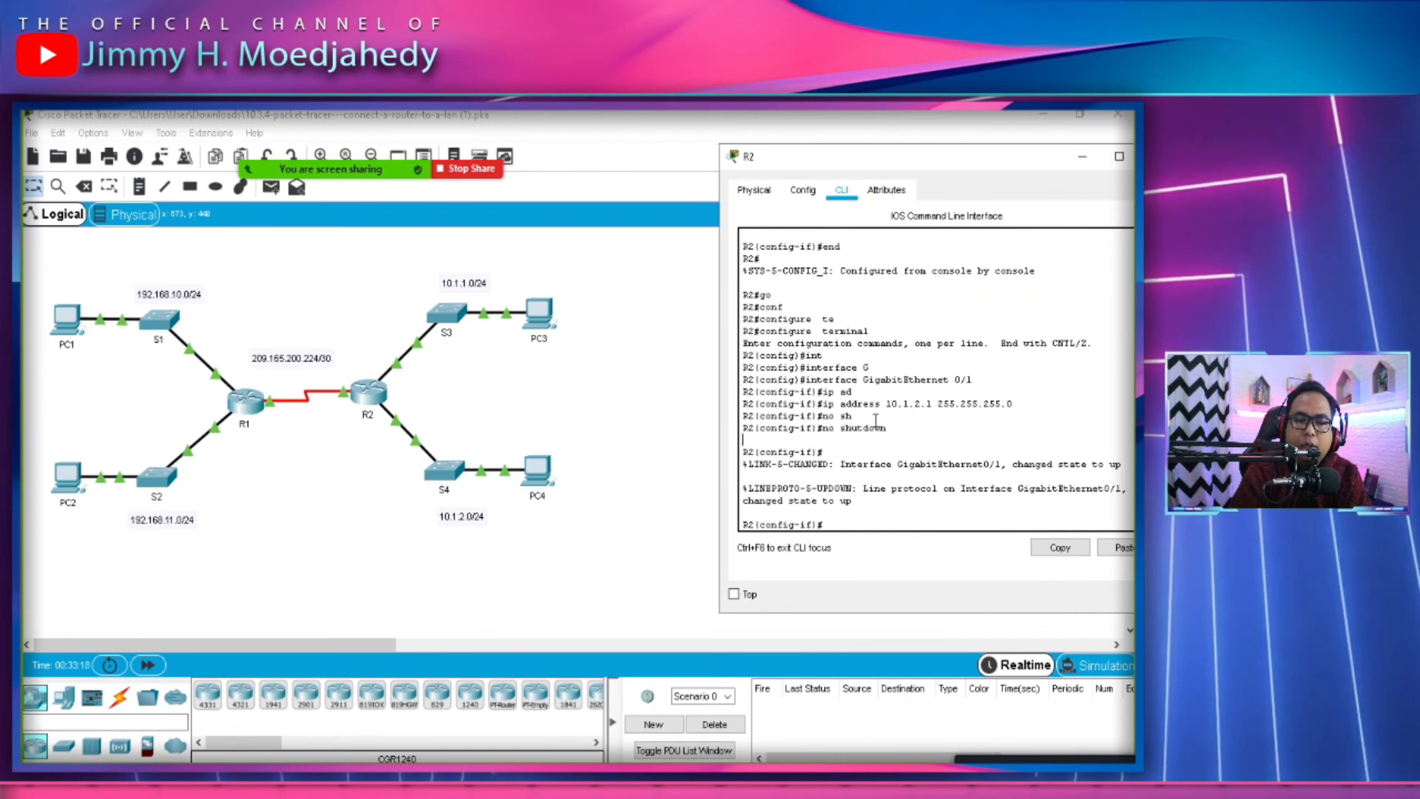
{"action": "type", "text": "exit"}
{"action": "key", "text": "Return"}
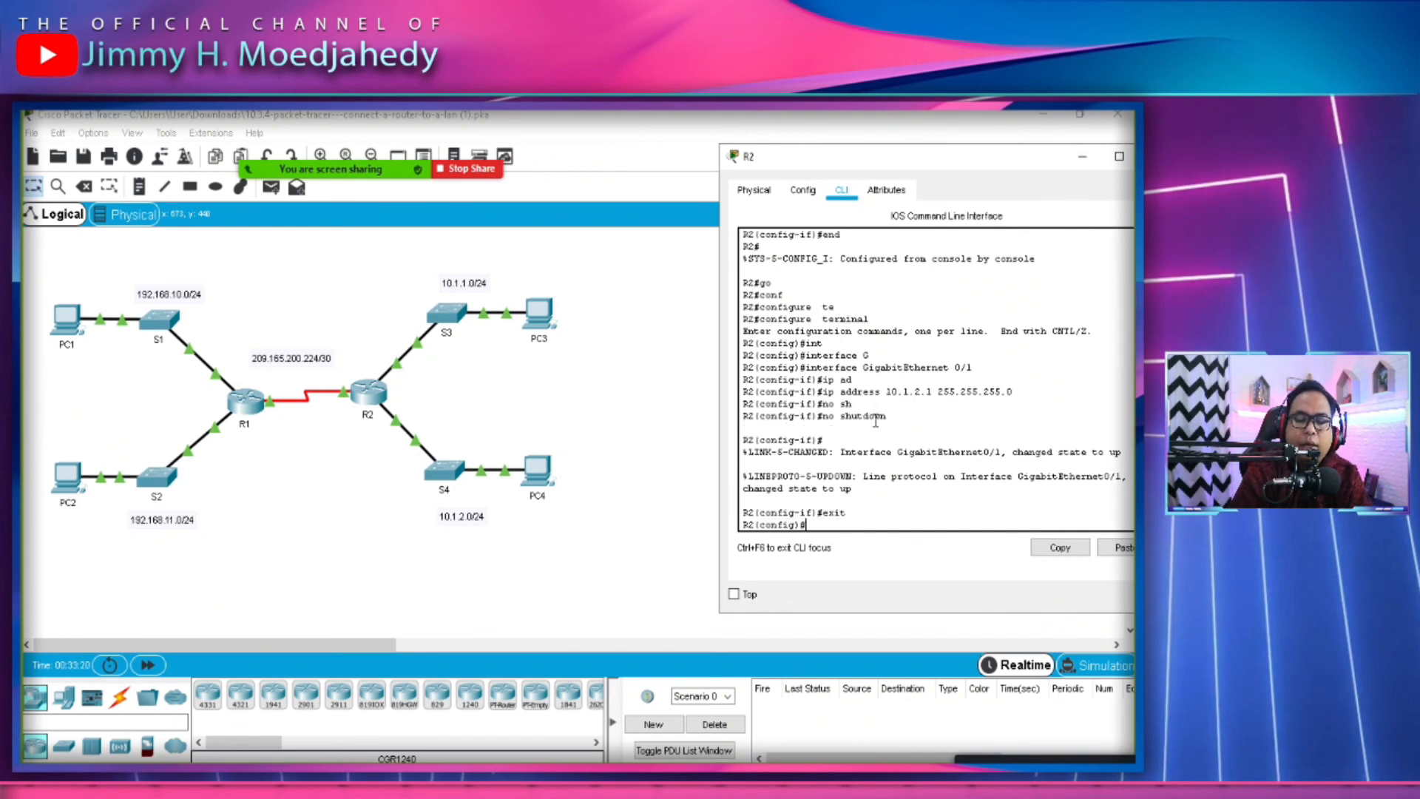
{"action": "type", "text": "interface G"}
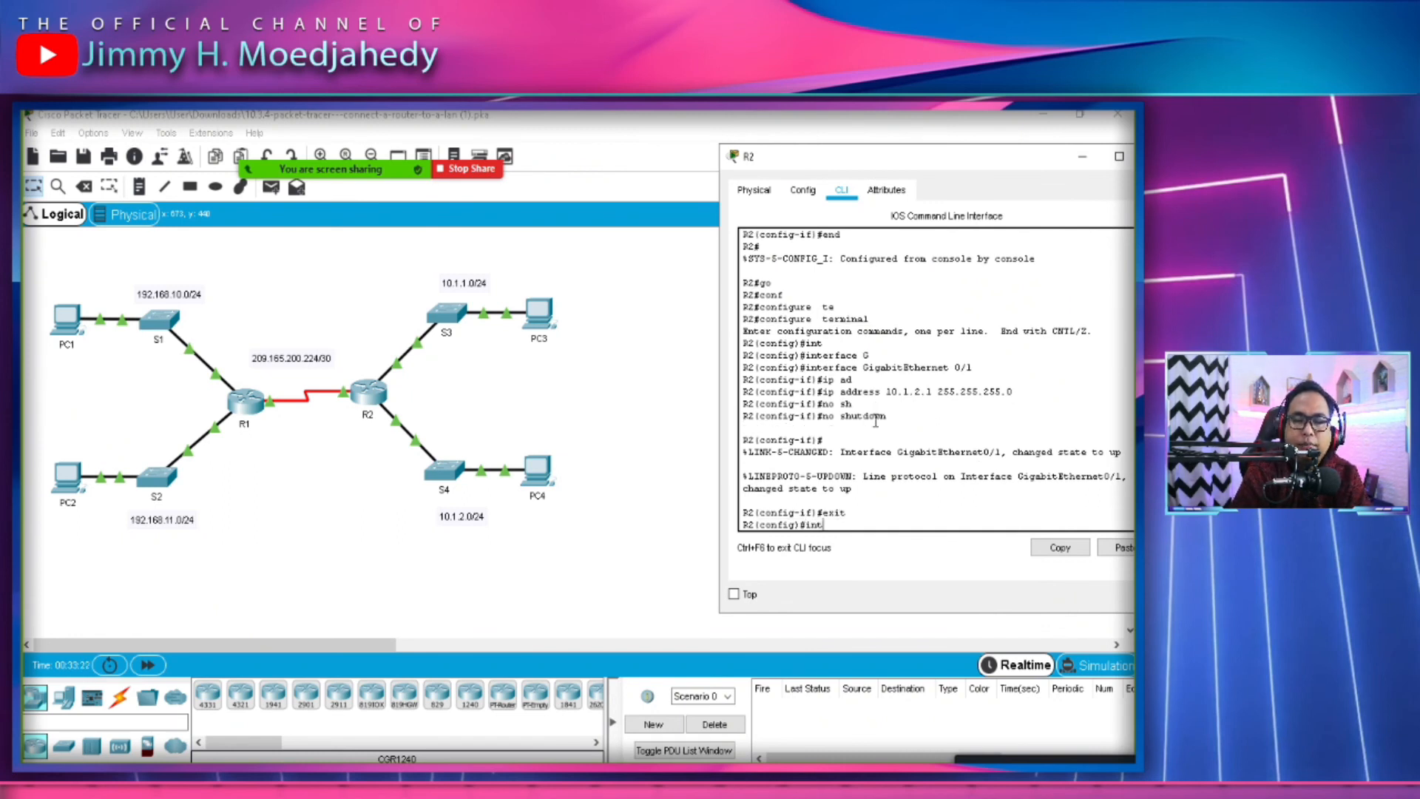
{"action": "key", "text": "Tab"}
{"action": "type", "text": "G"}
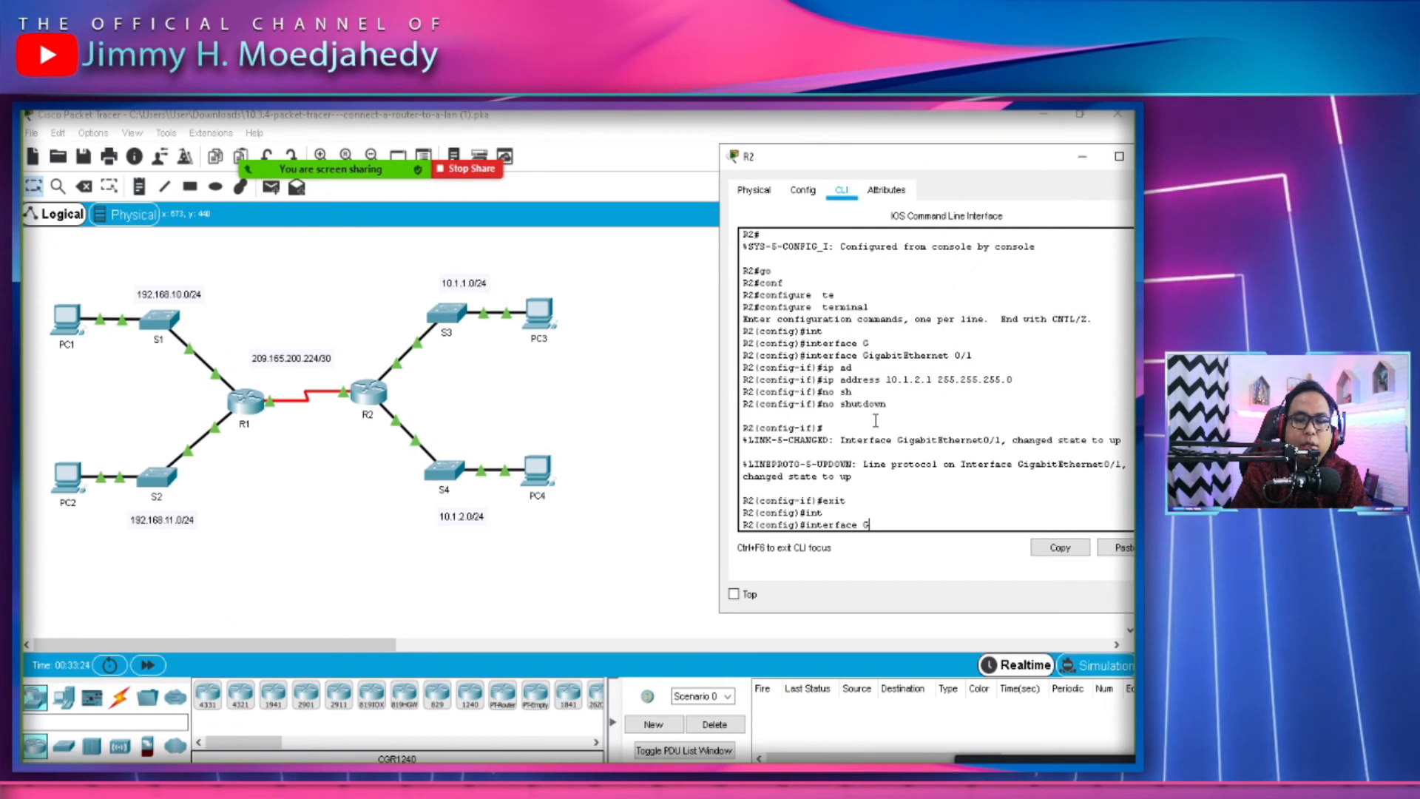
{"action": "type", "text": "igabitEthernet 0/0"}
{"action": "key", "text": "Tab"}
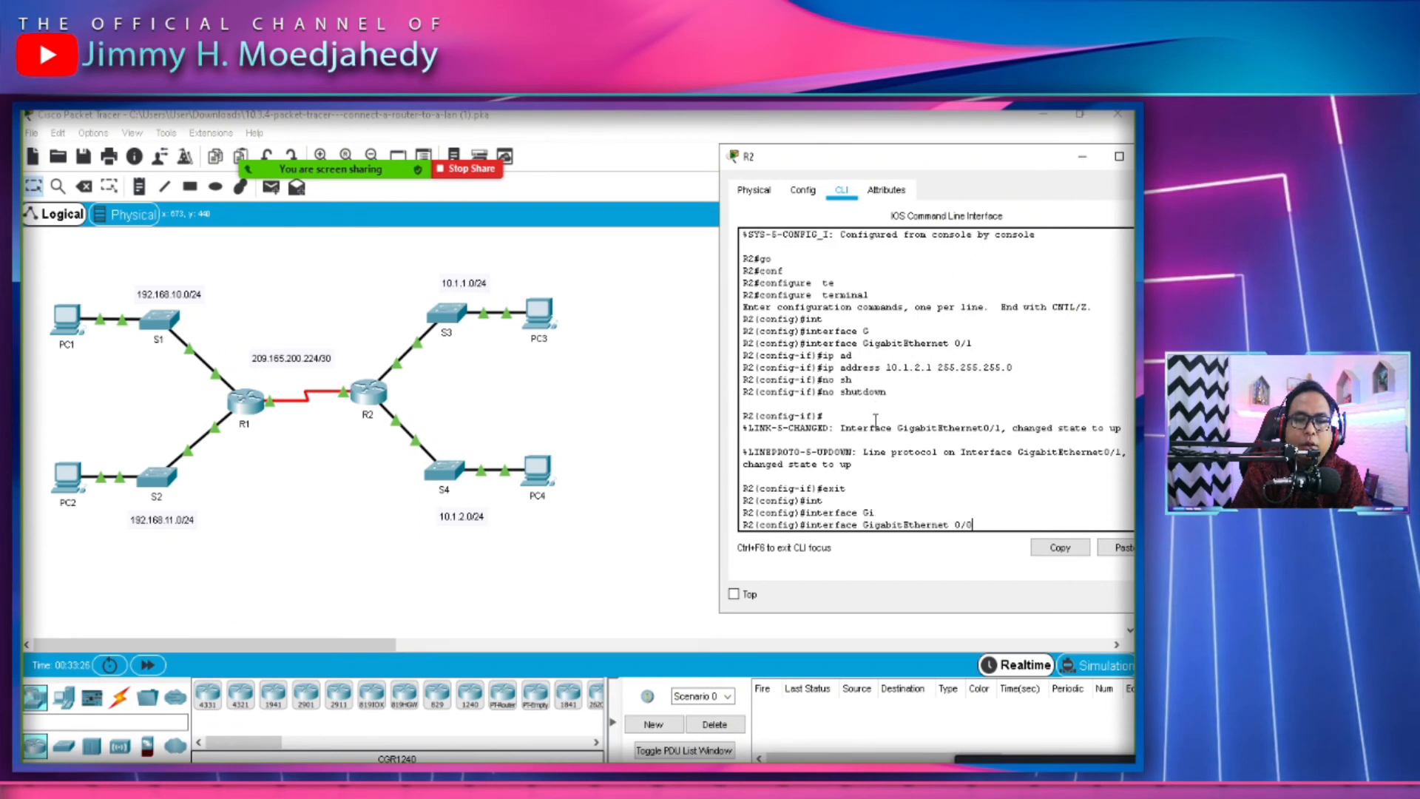
{"action": "type", "text": "0/0"}
{"action": "key", "text": "Return"}
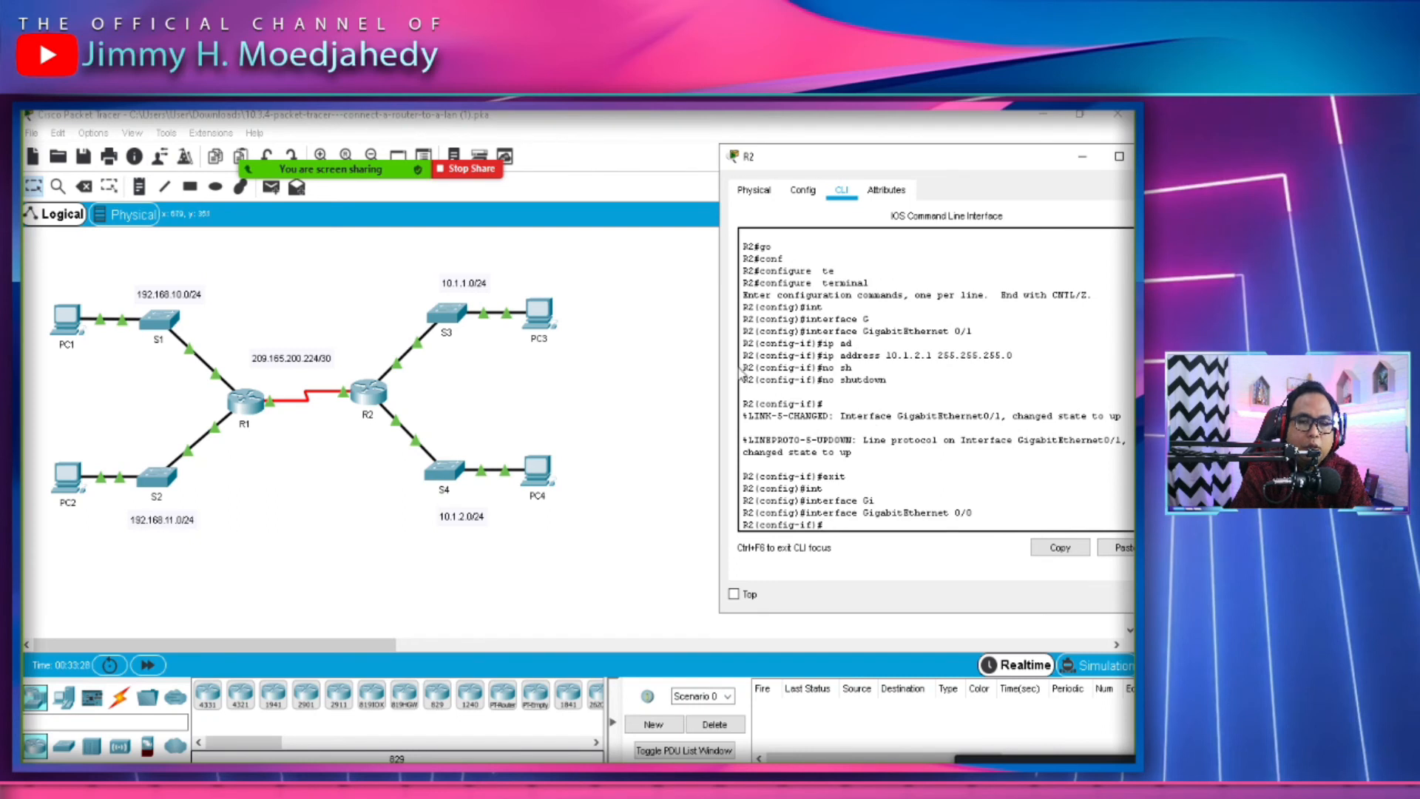
Consult the addressing table in the Word lab document, and describe R2's GigabitEthernet 0/0 in Packet Tracer as "link to S3", exiting the interface configuration.
{"action": "mouse_move", "coordinate": [444, 751]}
{"action": "scroll", "coordinate": [412, 596], "scroll_direction": "up", "scroll_amount": 15}
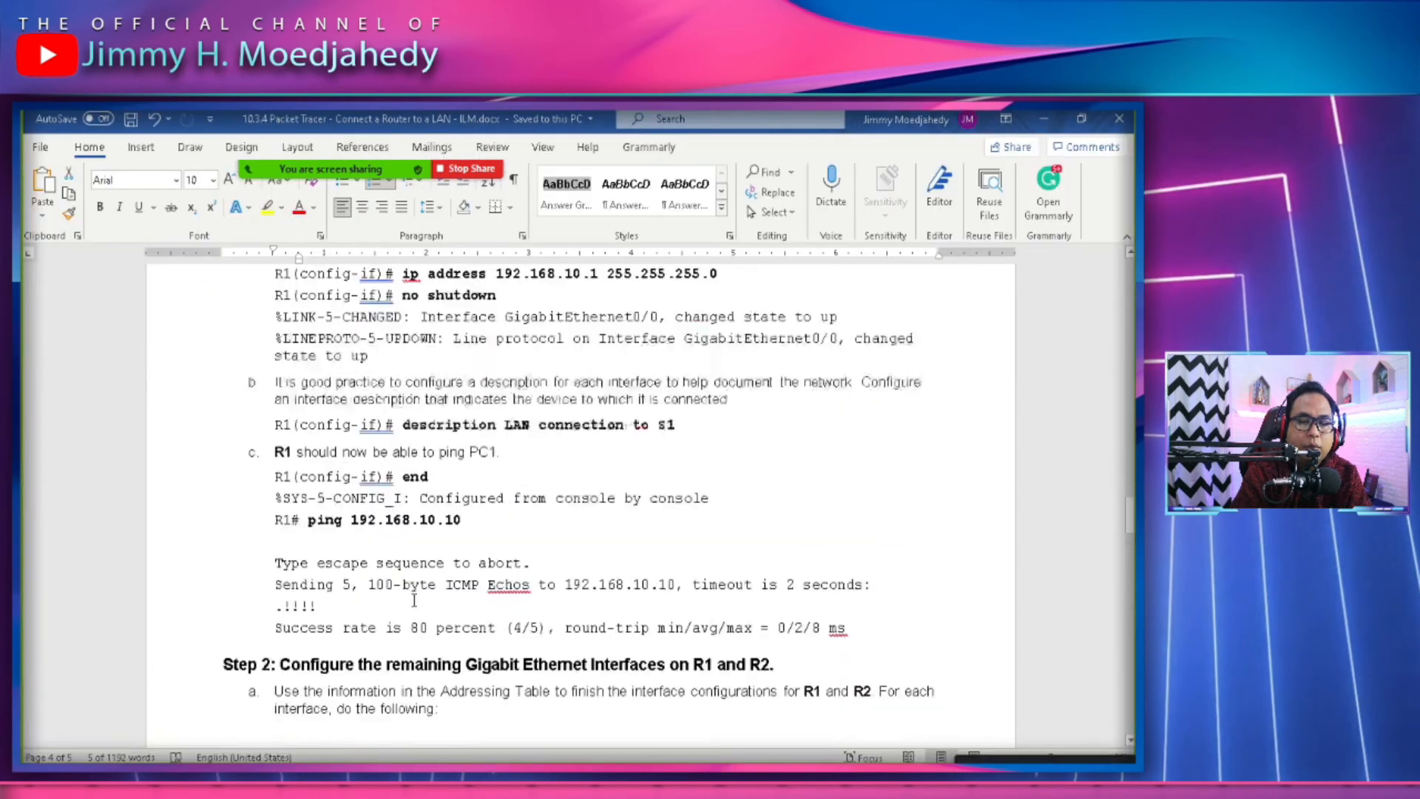
{"action": "scroll", "coordinate": [628, 585], "scroll_direction": "up", "scroll_amount": 10}
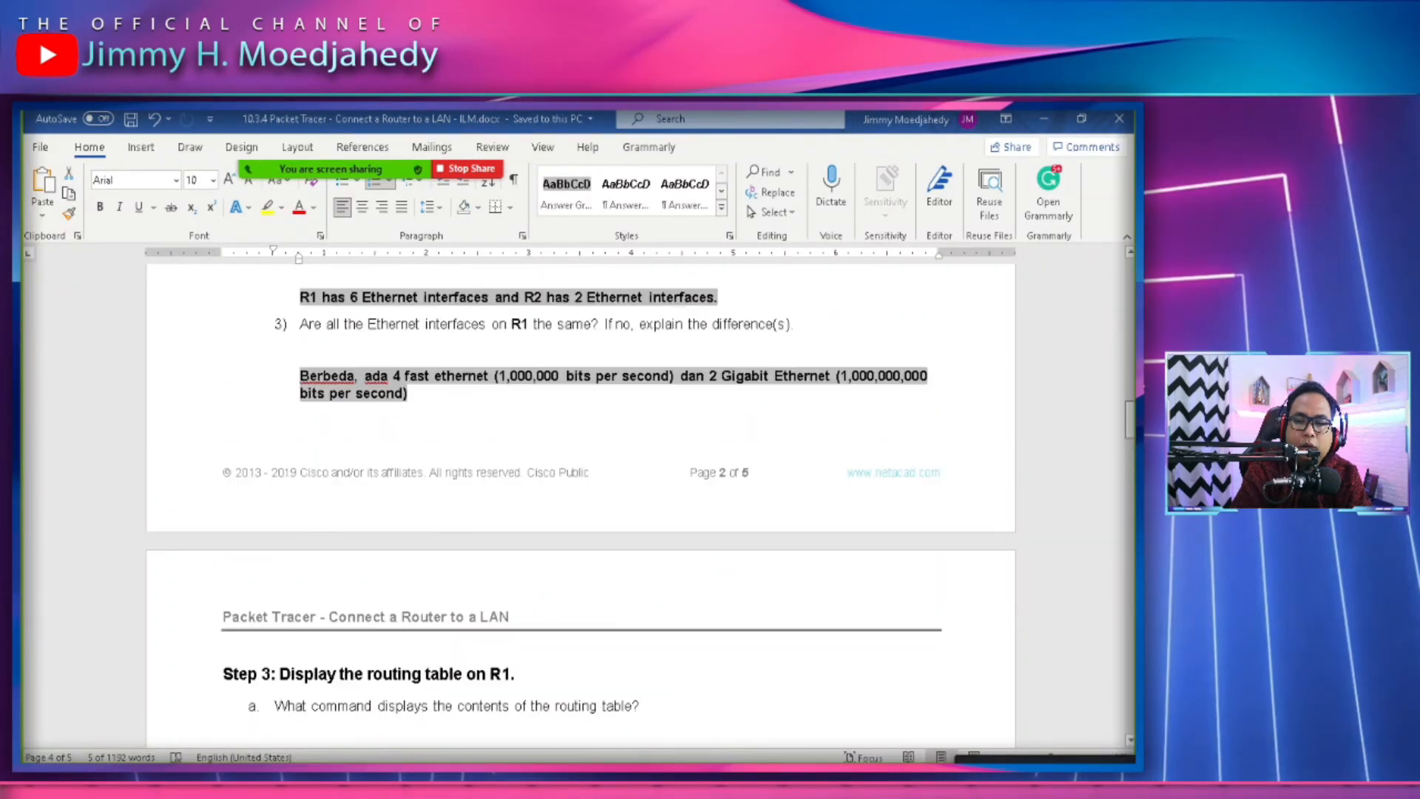
{"action": "scroll", "coordinate": [627, 585], "scroll_direction": "down", "scroll_amount": 2}
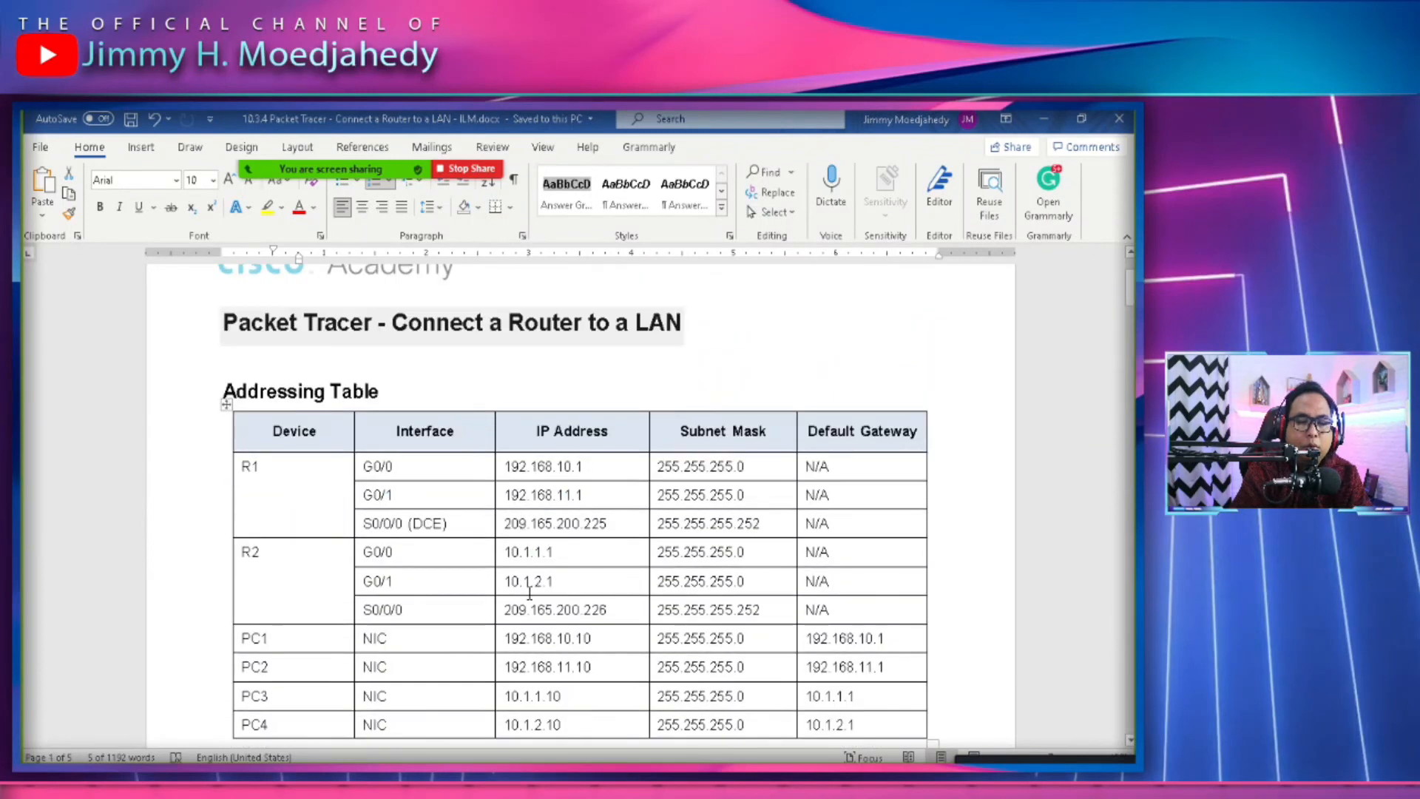
{"action": "left_click", "coordinate": [1043, 118]}
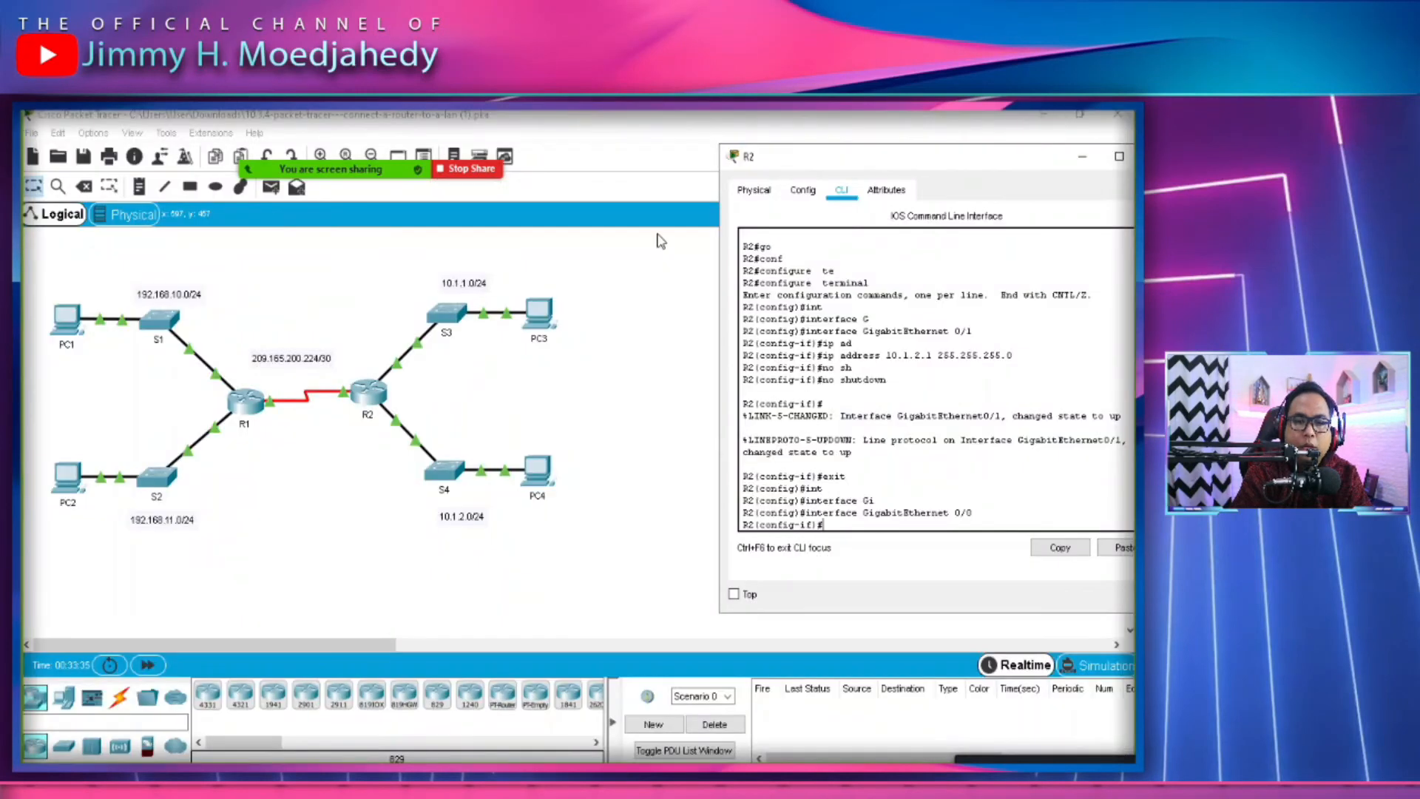
{"action": "left_click", "coordinate": [845, 515]}
{"action": "type", "text": "description link to "}
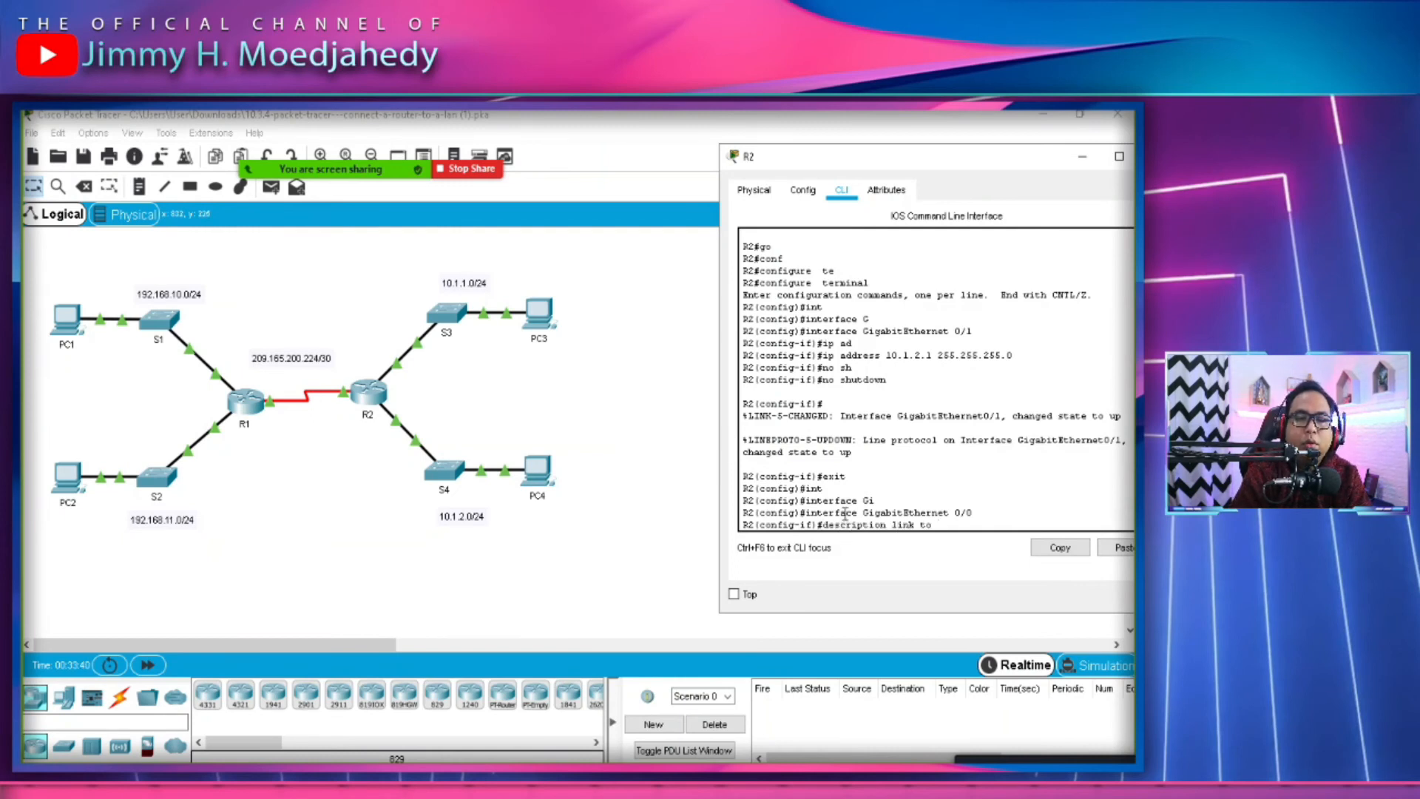
{"action": "type", "text": "S3"}
{"action": "key", "text": "Return"}
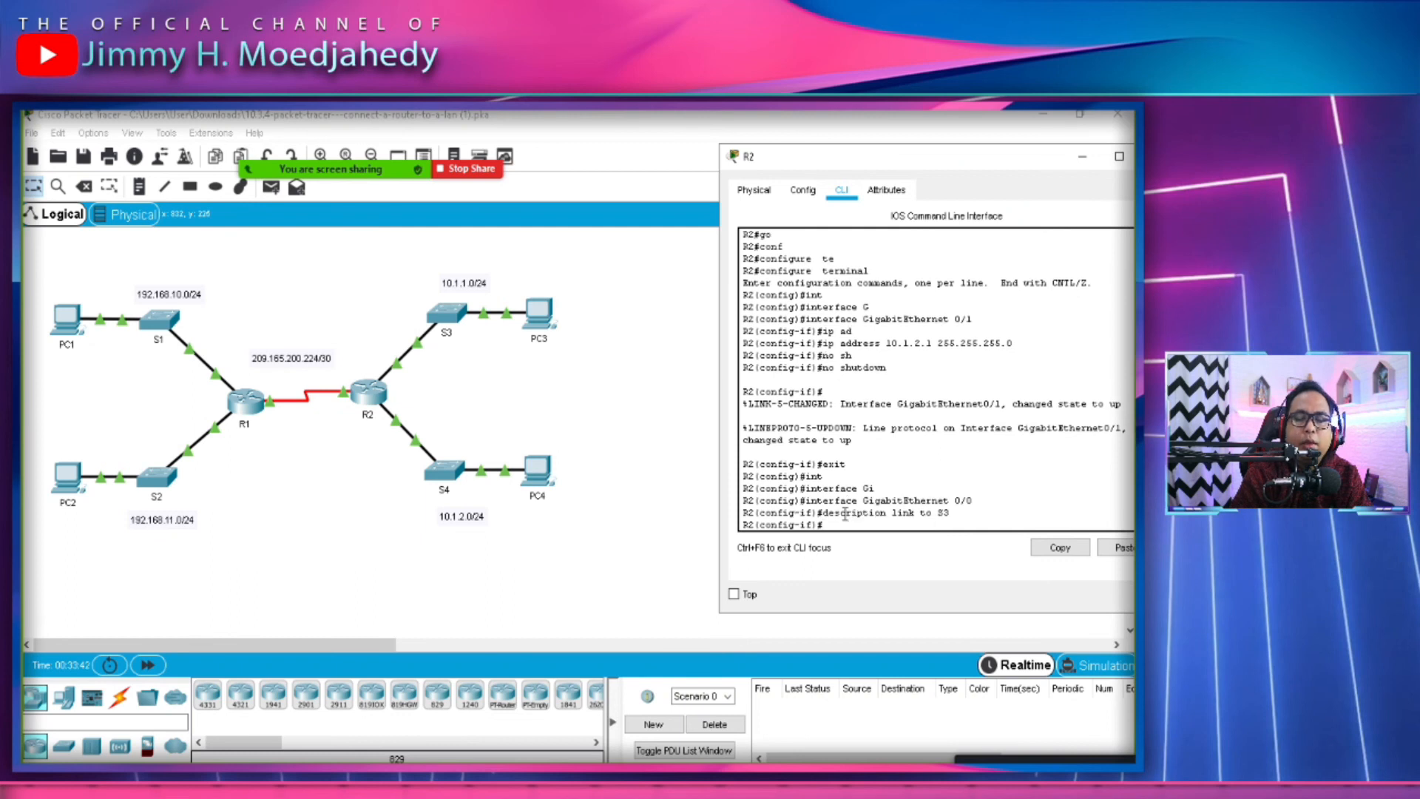
{"action": "type", "text": "exit"}
{"action": "key", "text": "Return"}
Enter configuration of R2's GigabitEthernet 0/1 interface and set its description to "link to S4".
{"action": "type", "text": "interface"}
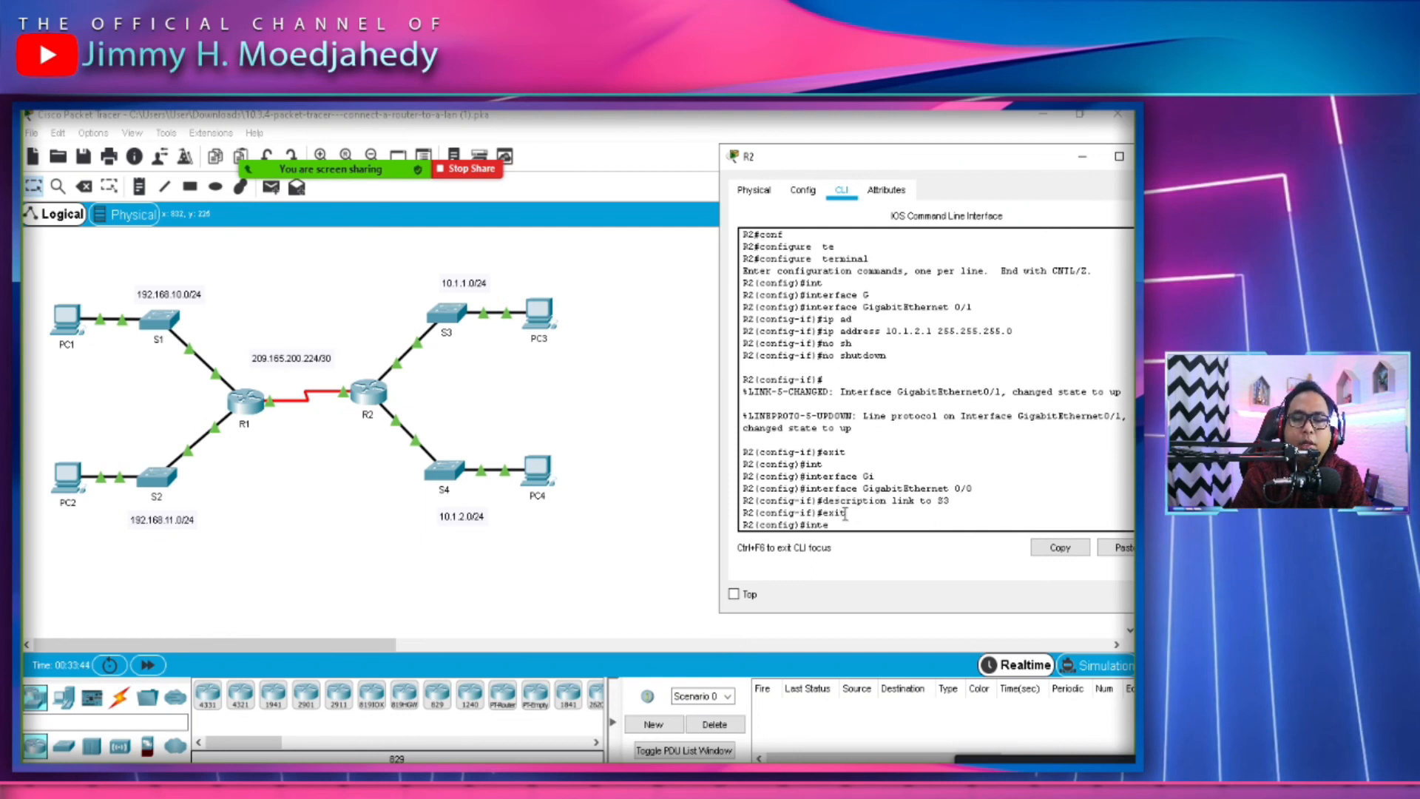
{"action": "key", "text": "Tab"}
{"action": "type", "text": "Gi"}
{"action": "key", "text": "Tab"}
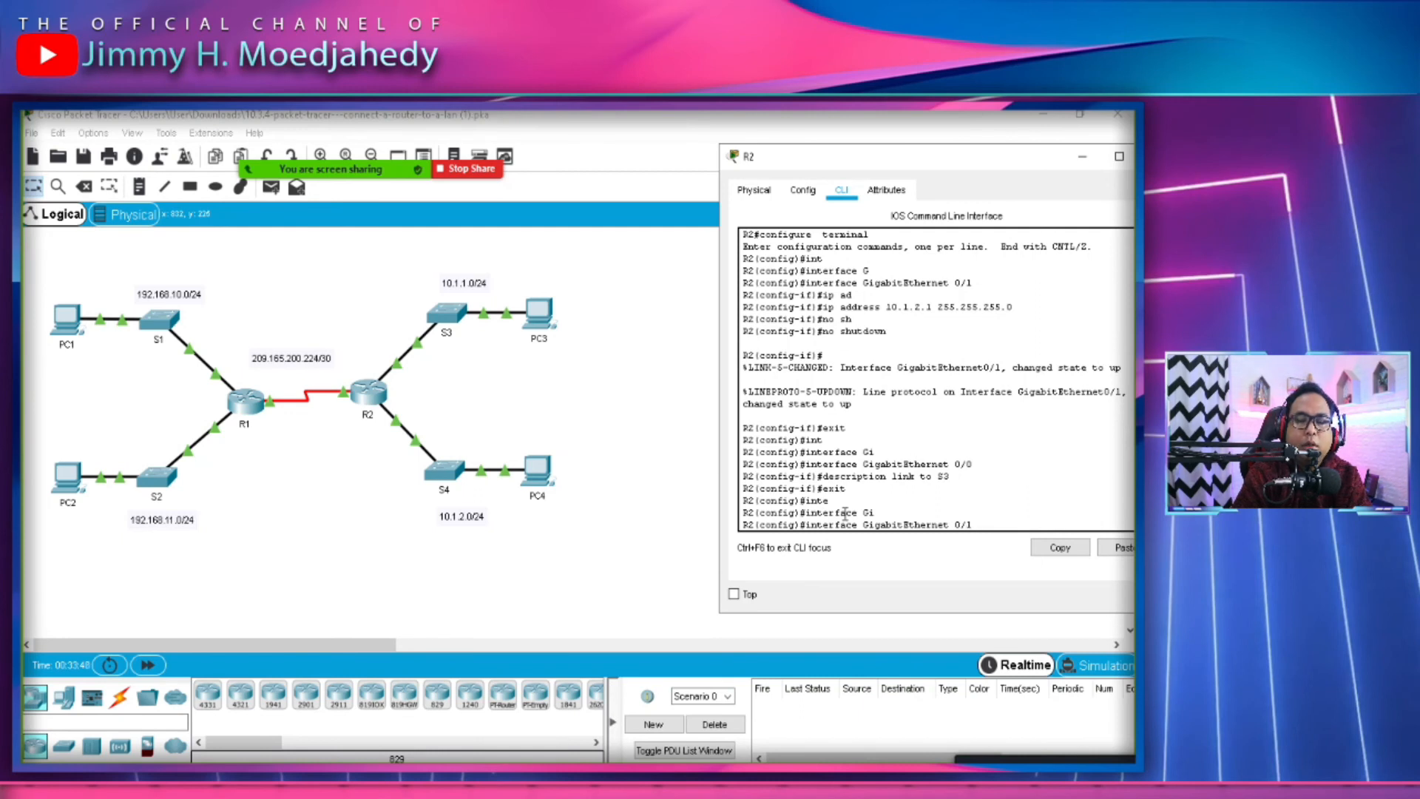
{"action": "key", "text": "Return"}
{"action": "type", "text": "descr"}
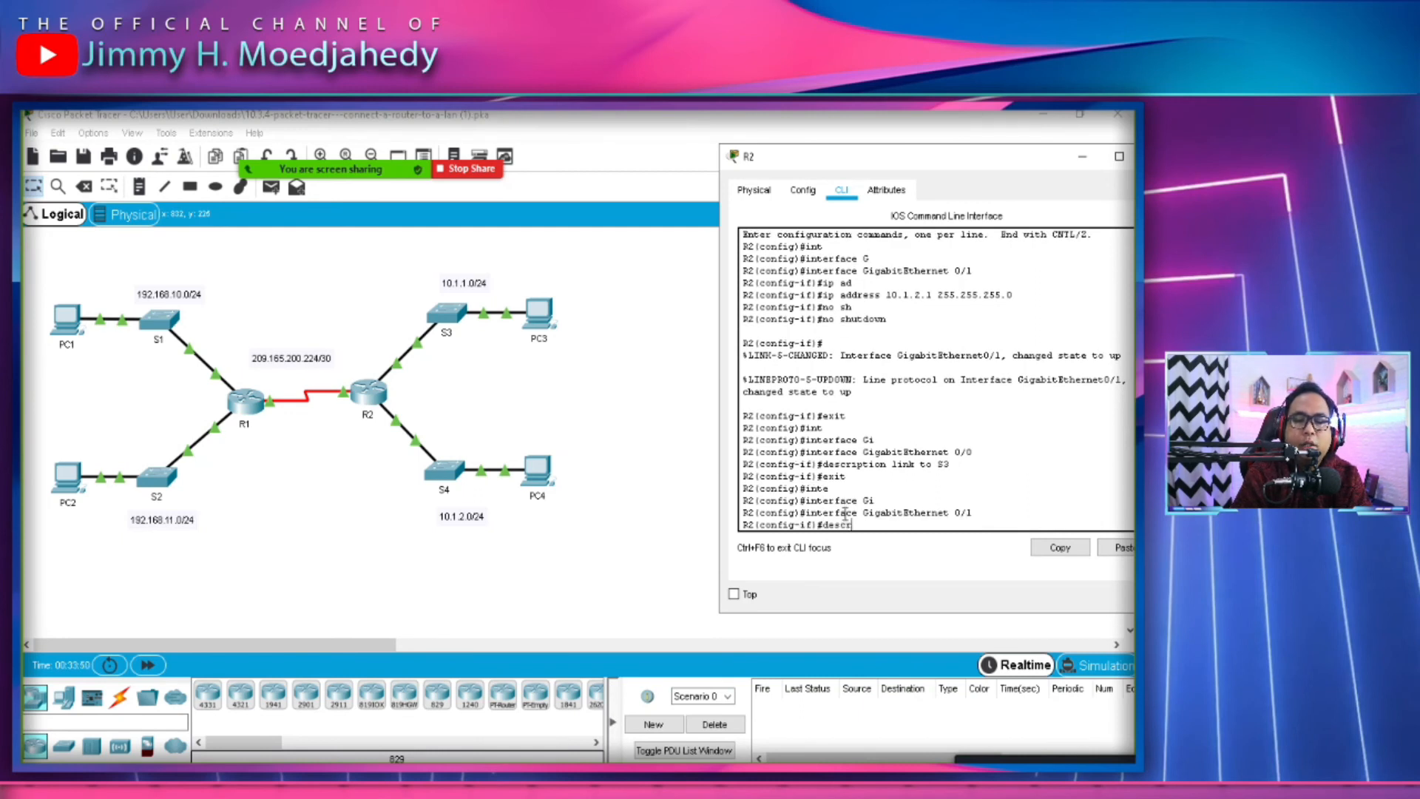
{"action": "type", "text": "iption link to S4"}
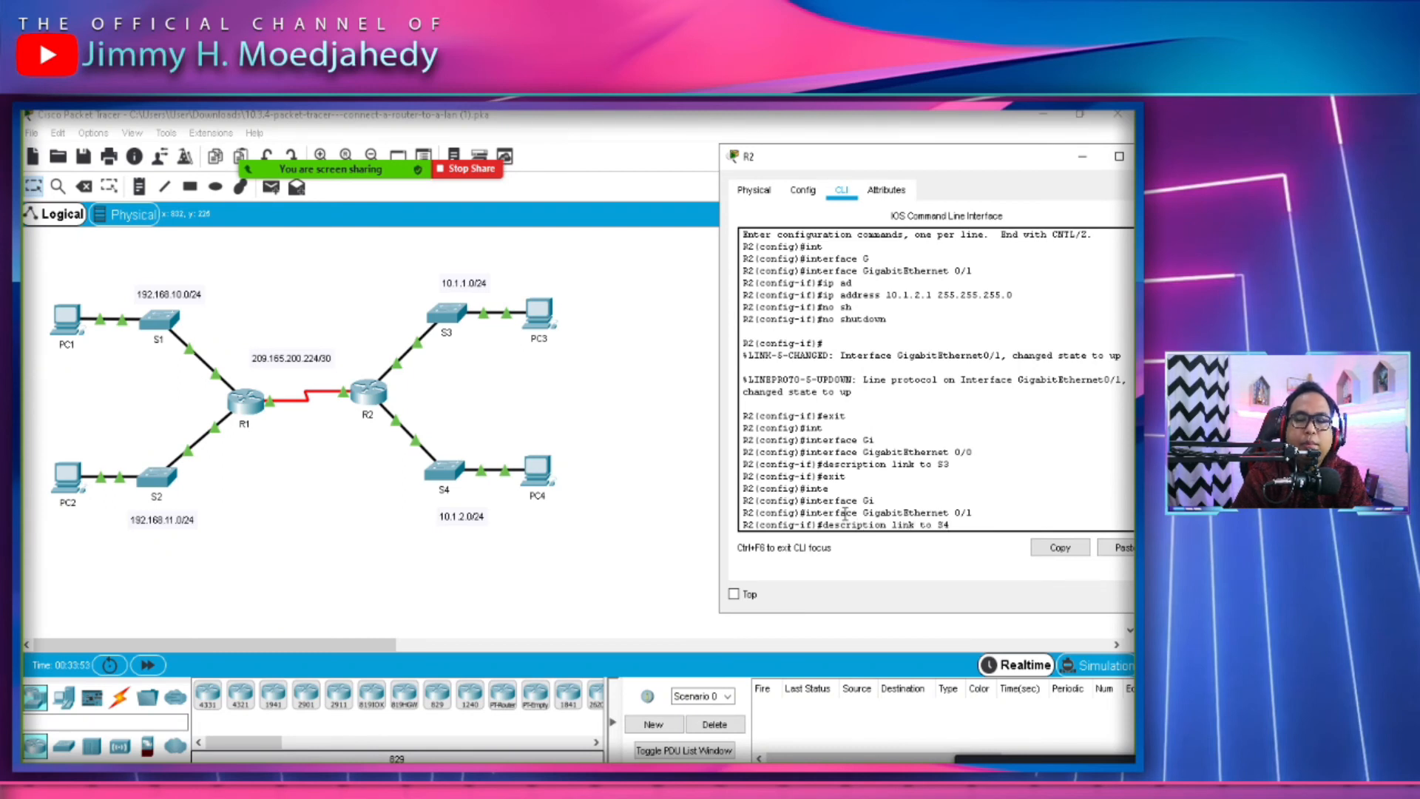
{"action": "key", "text": "Return"}
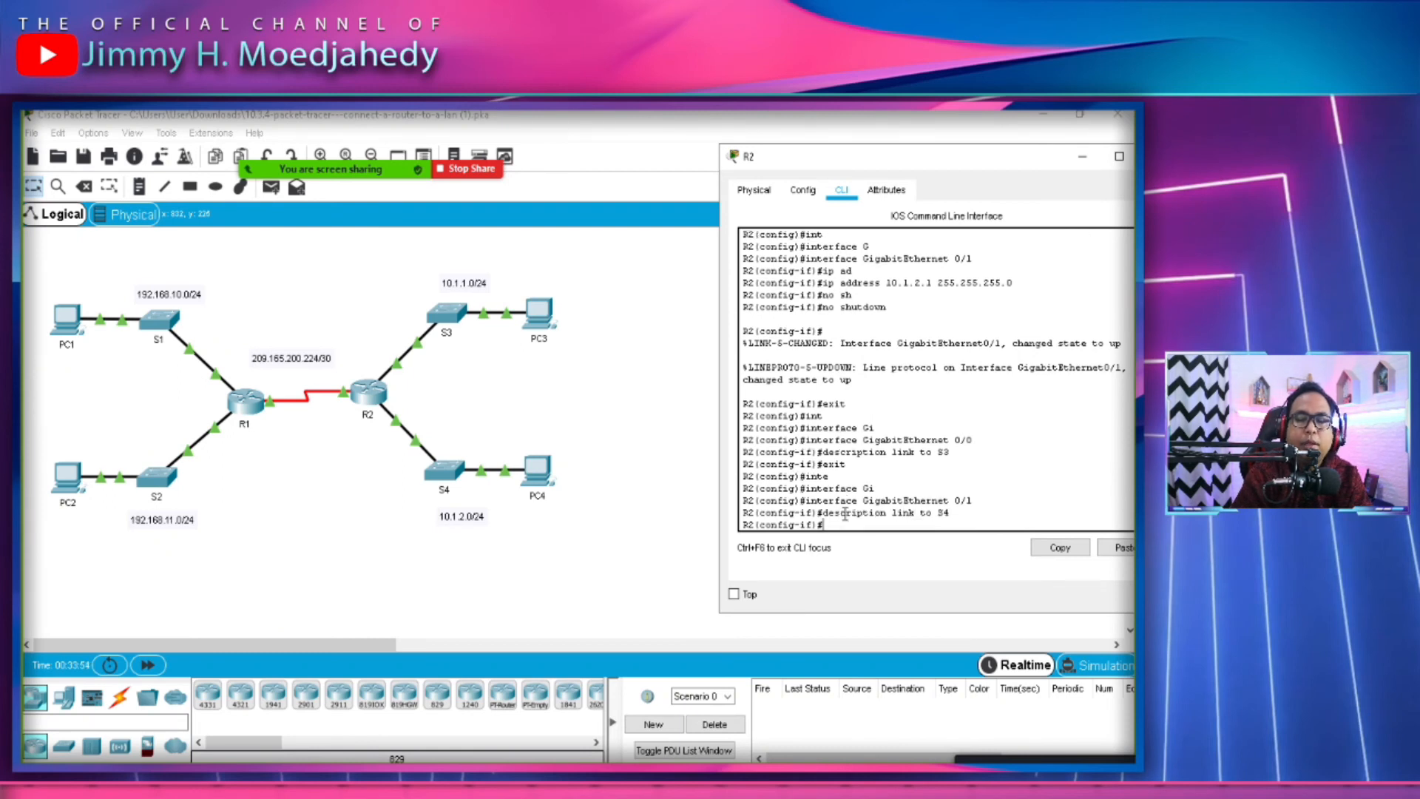
Check the activity results and review the assessment items for R1 and R2, then return to the topology.
{"action": "left_click_drag", "start_coordinate": [967, 164], "coordinate": [862, 145]}
{"action": "left_click", "coordinate": [361, 751]}
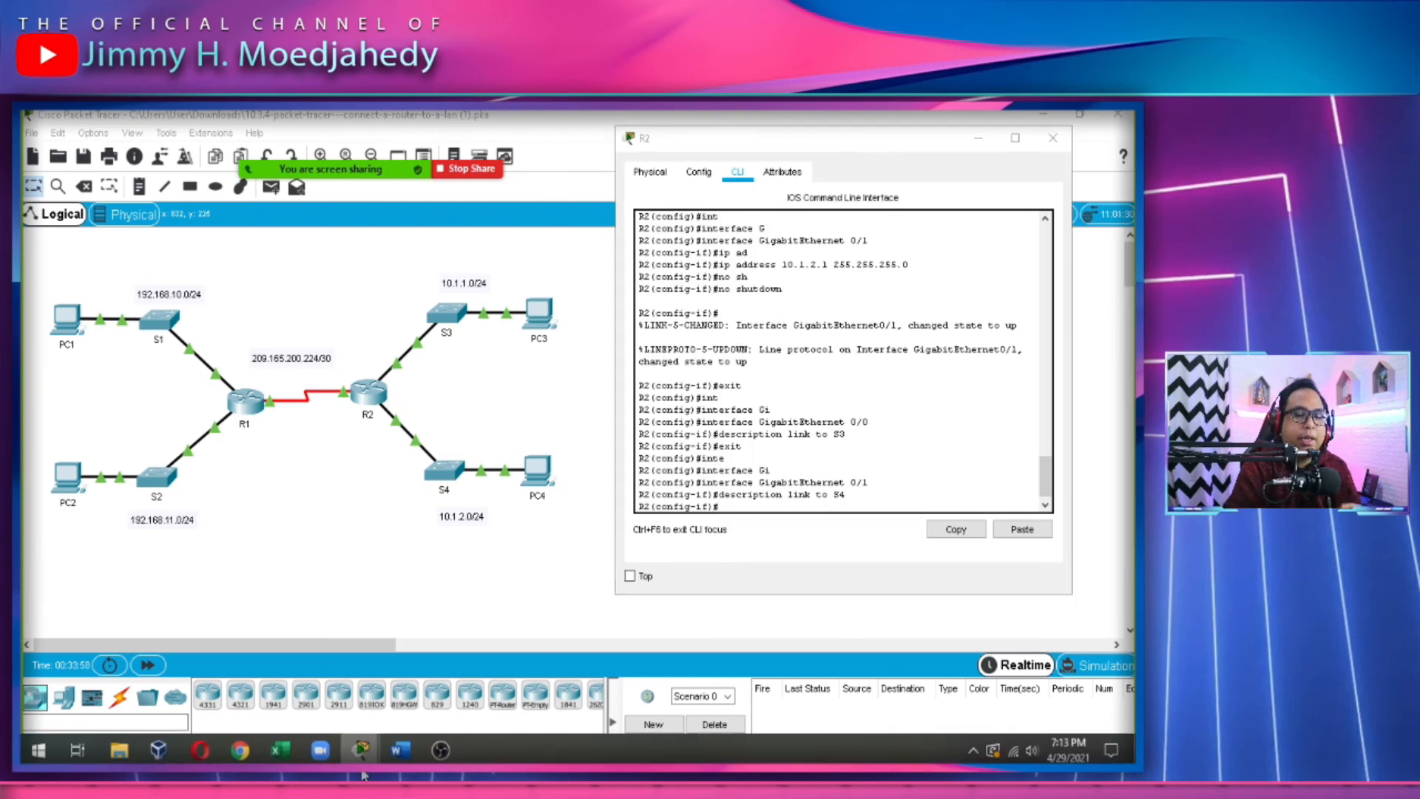
{"action": "left_click", "coordinate": [359, 698]}
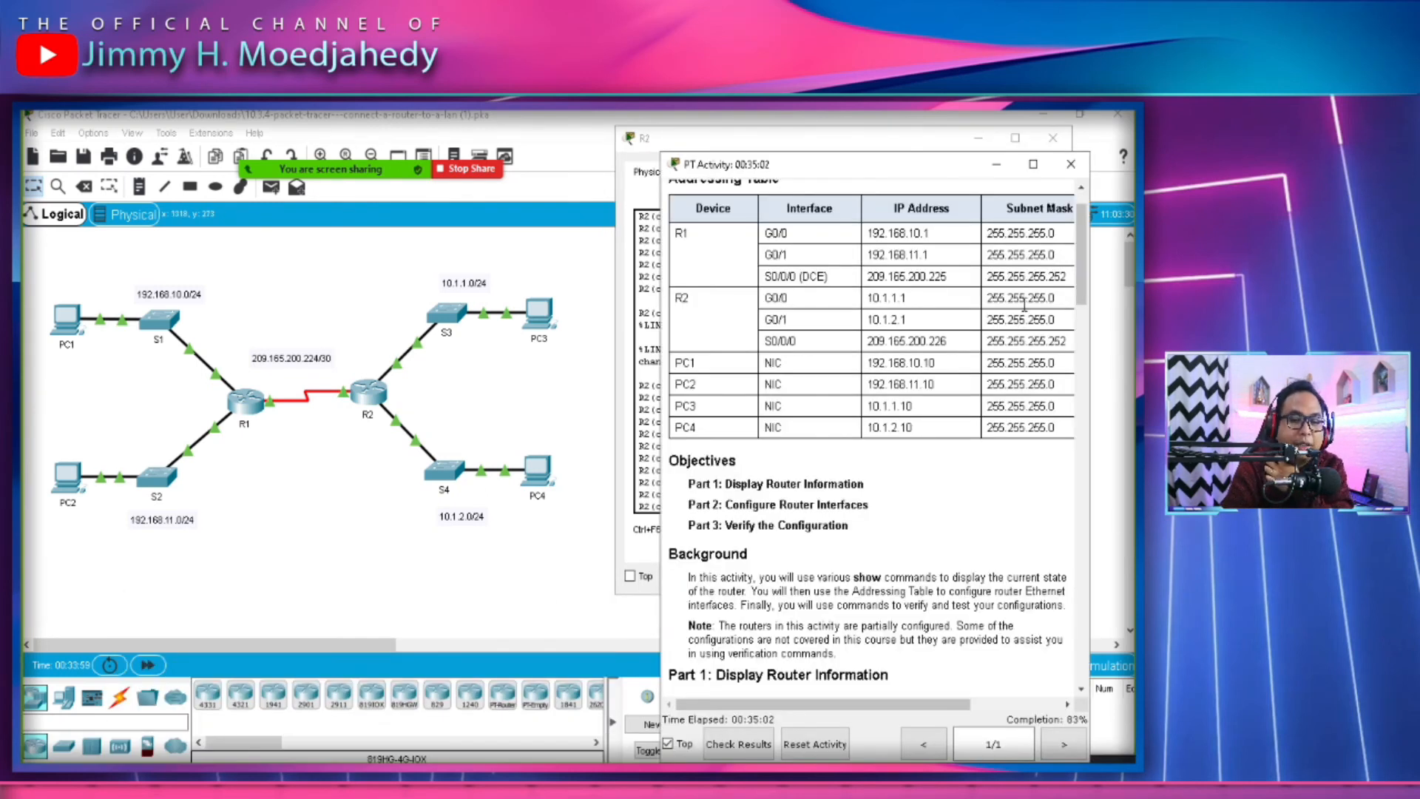
{"action": "left_click", "coordinate": [756, 744]}
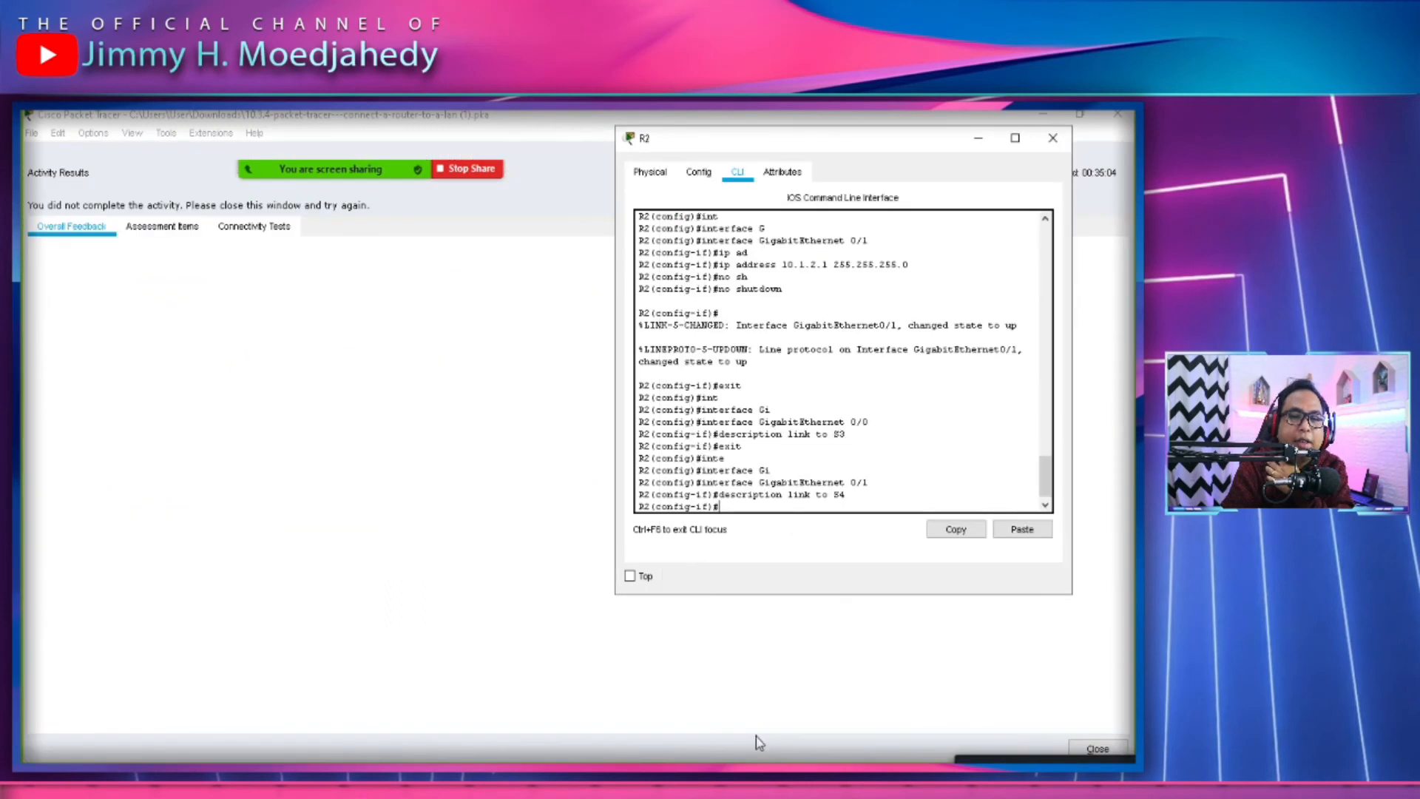
{"action": "left_click", "coordinate": [178, 234]}
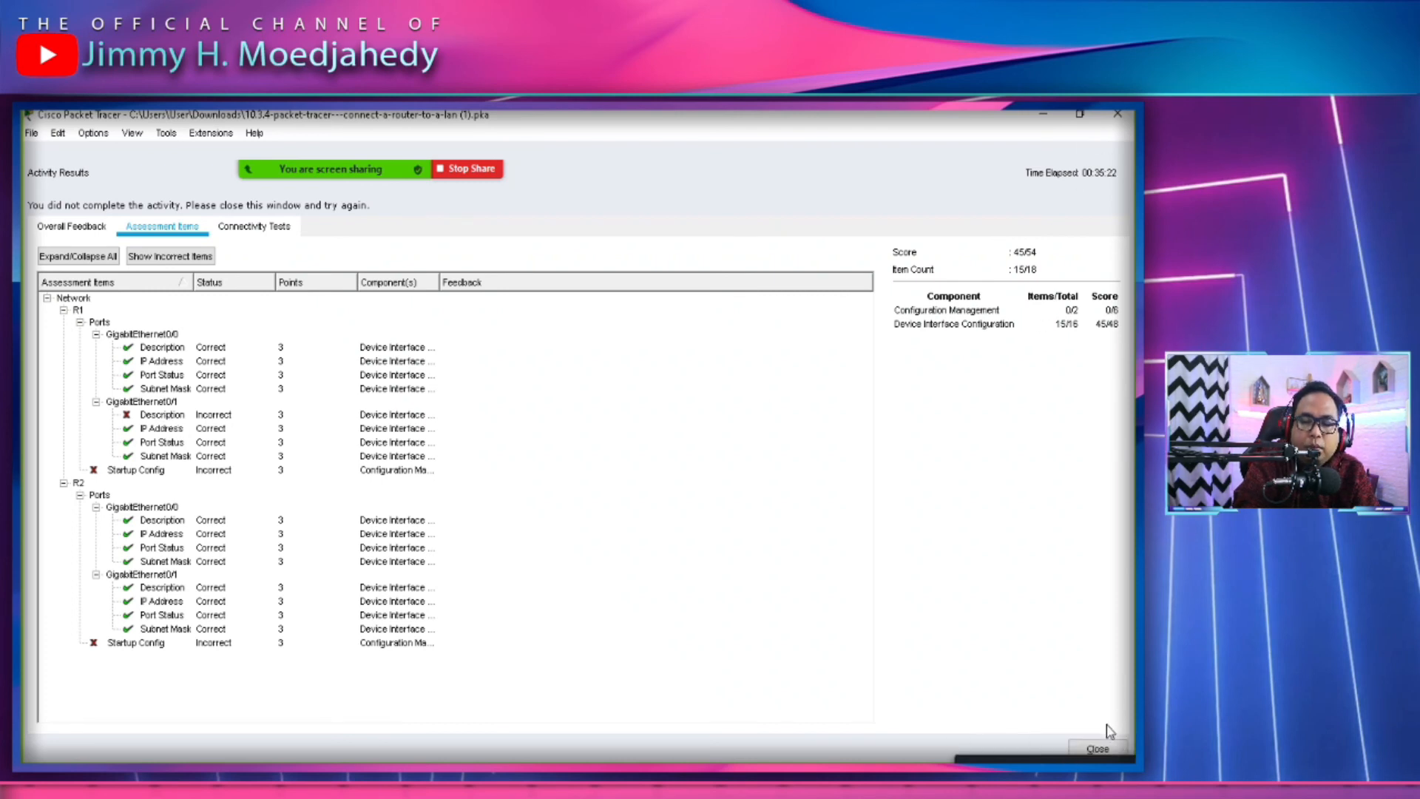
{"action": "left_click", "coordinate": [1107, 749]}
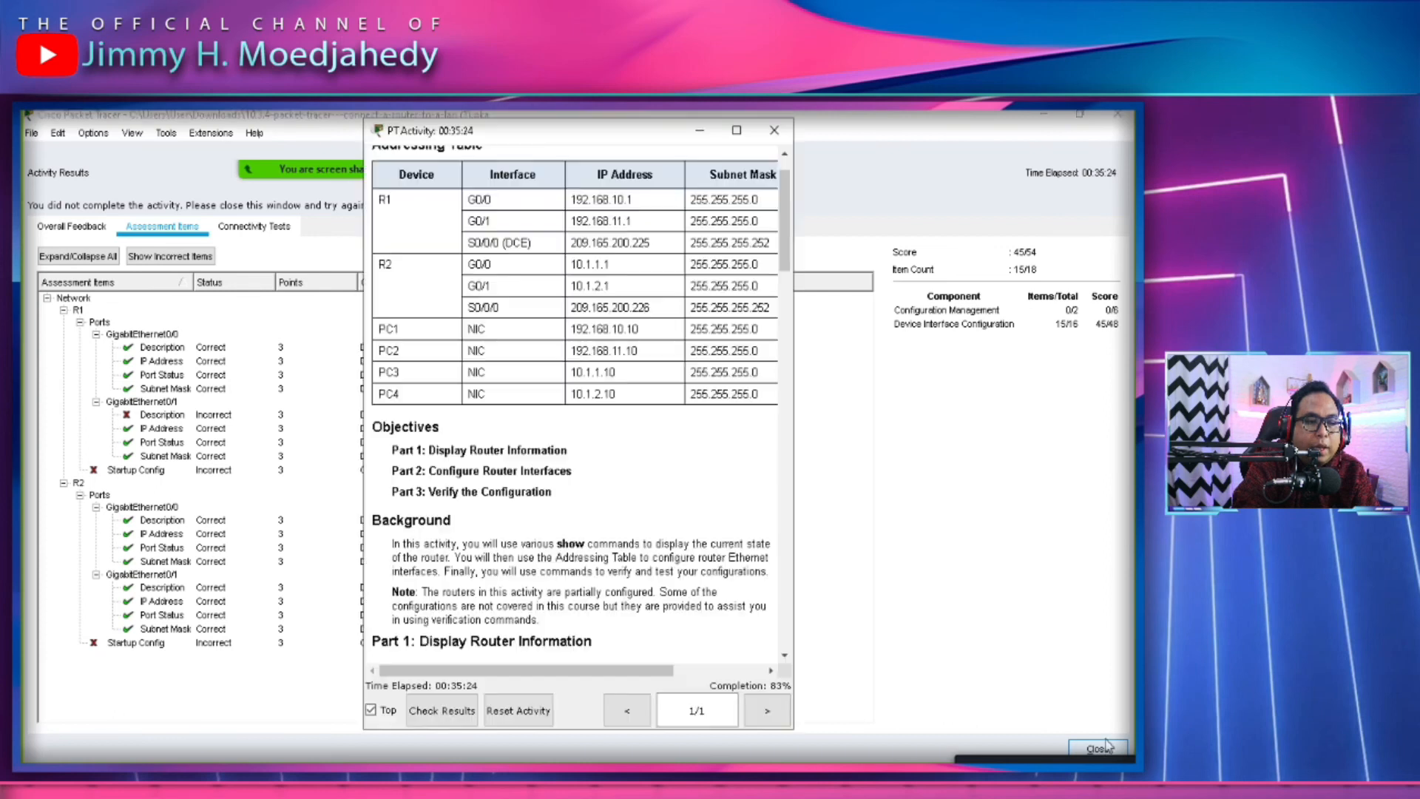
{"action": "left_click", "coordinate": [700, 134]}
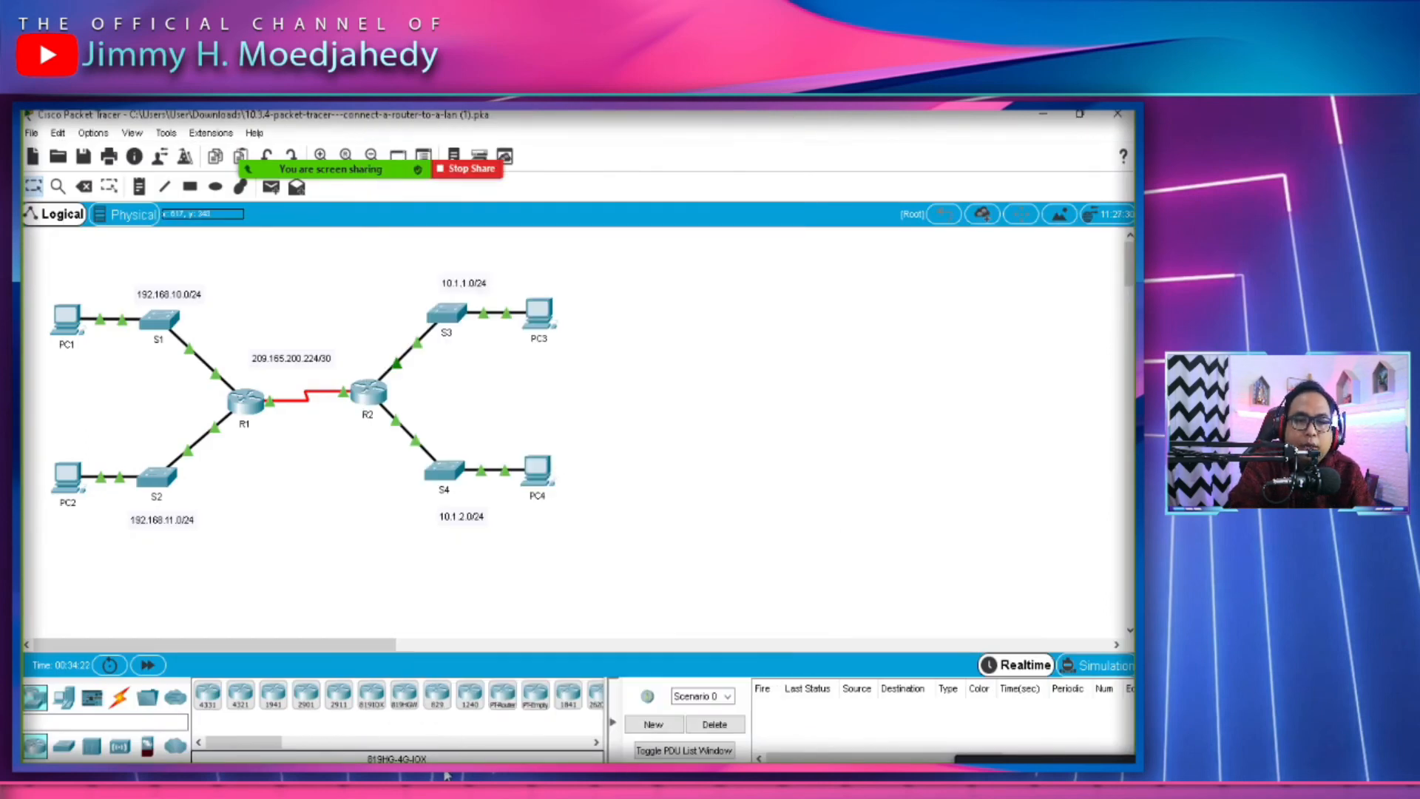
Enter configuration of interface GigabitEthernet 0/1 on R1's command line, and switch to the Word lab document's addressing table.
{"action": "mouse_move", "coordinate": [366, 753]}
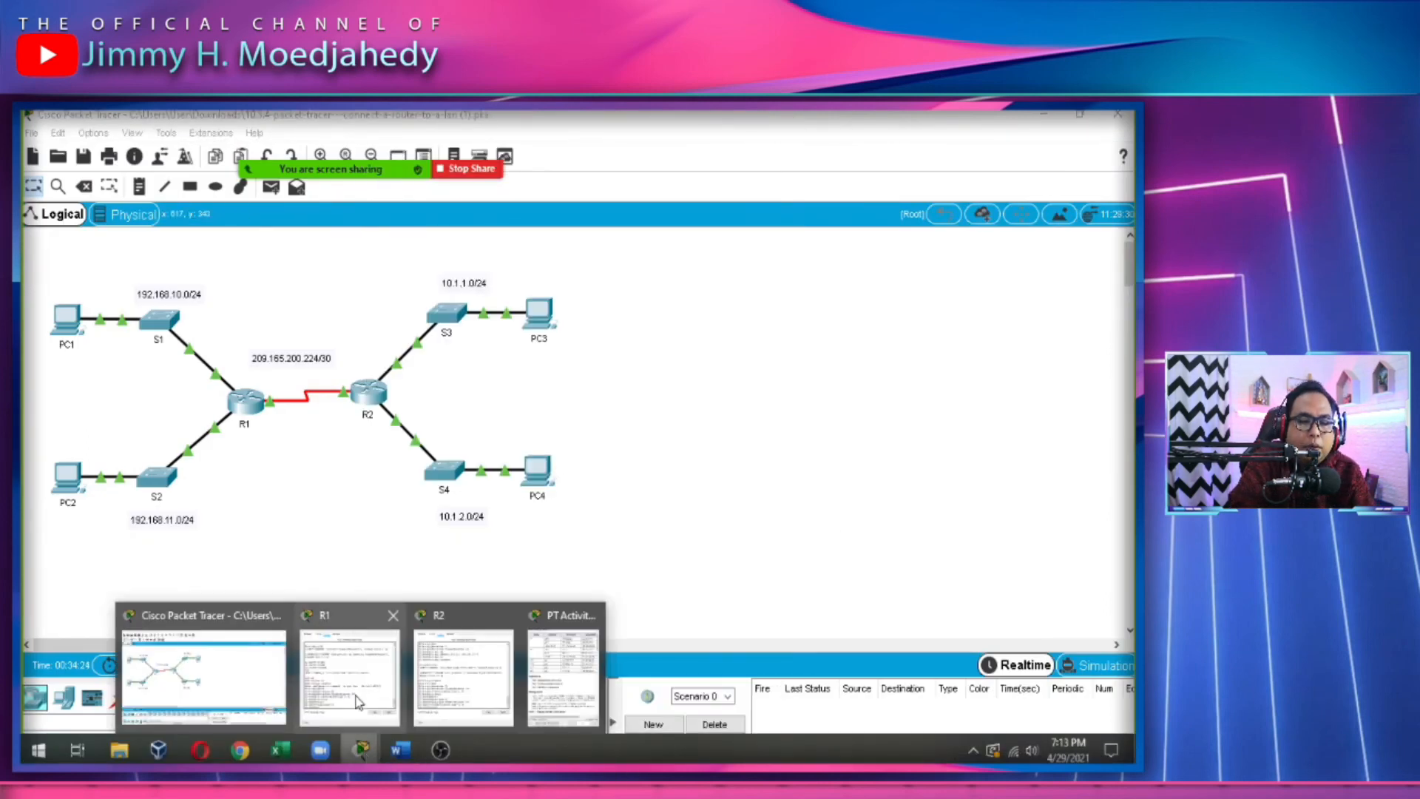
{"action": "left_click", "coordinate": [360, 699]}
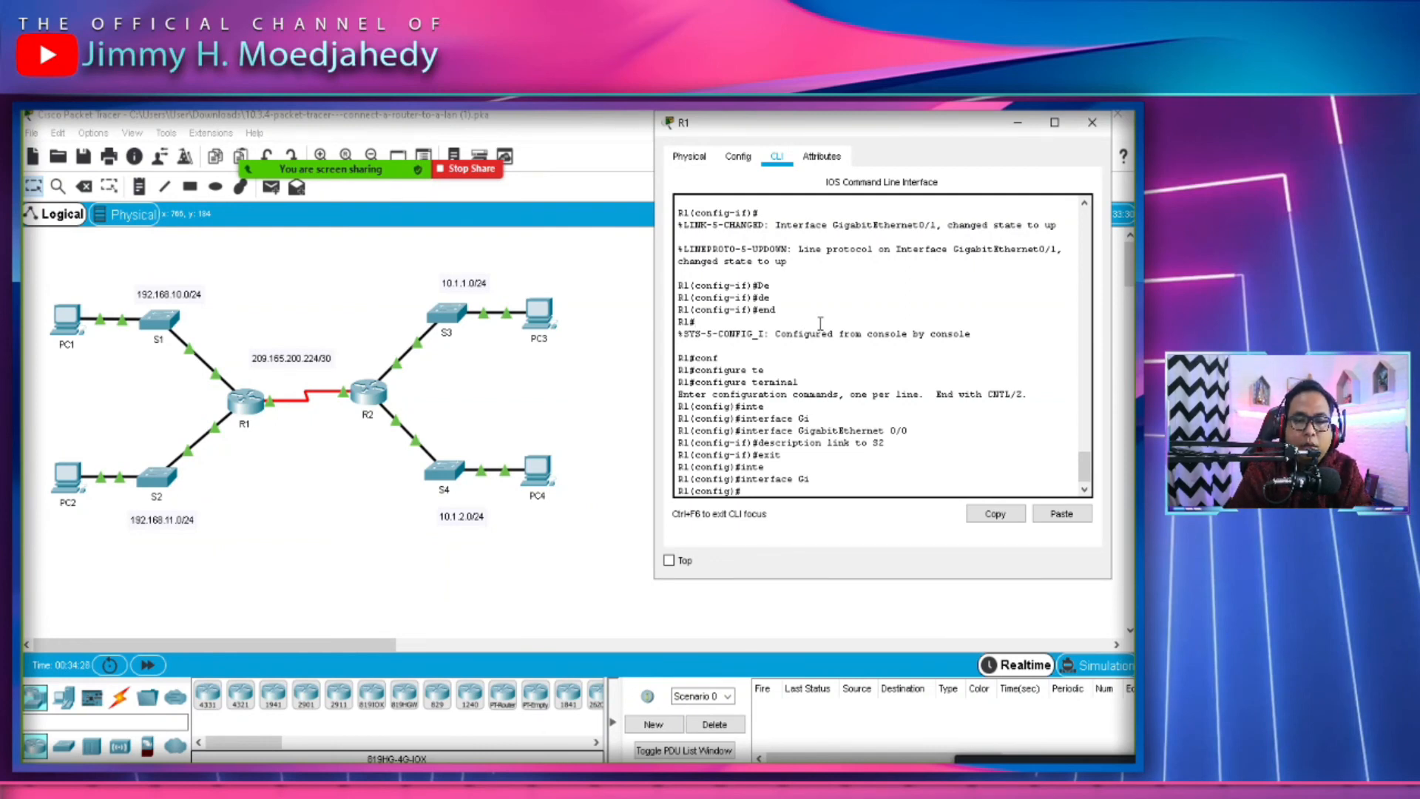
{"action": "key", "text": "Tab"}
{"action": "key", "text": "BackSpace"}
{"action": "key", "text": "BackSpace"}
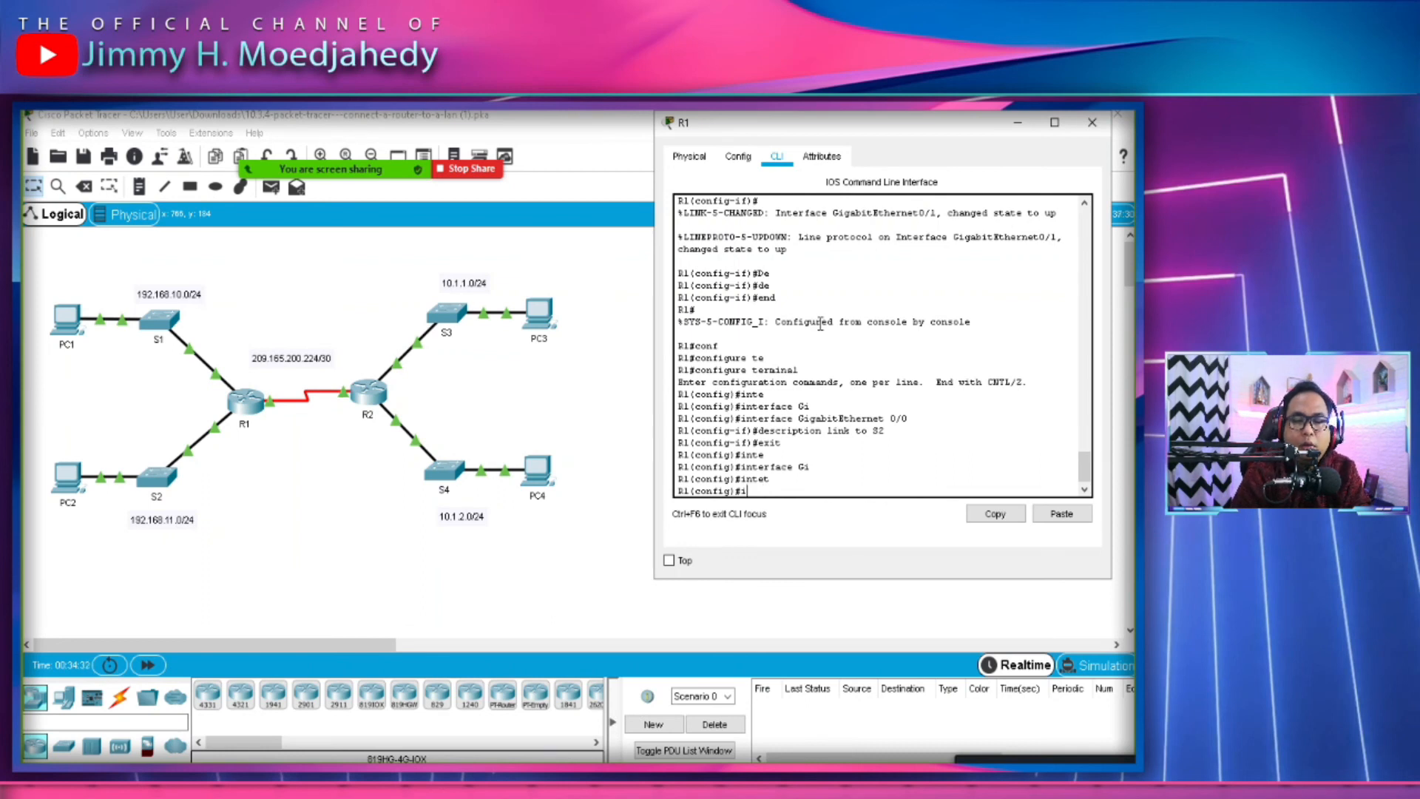
{"action": "type", "text": "nt"}
{"action": "key", "text": "Tab"}
{"action": "key", "text": "Tab"}
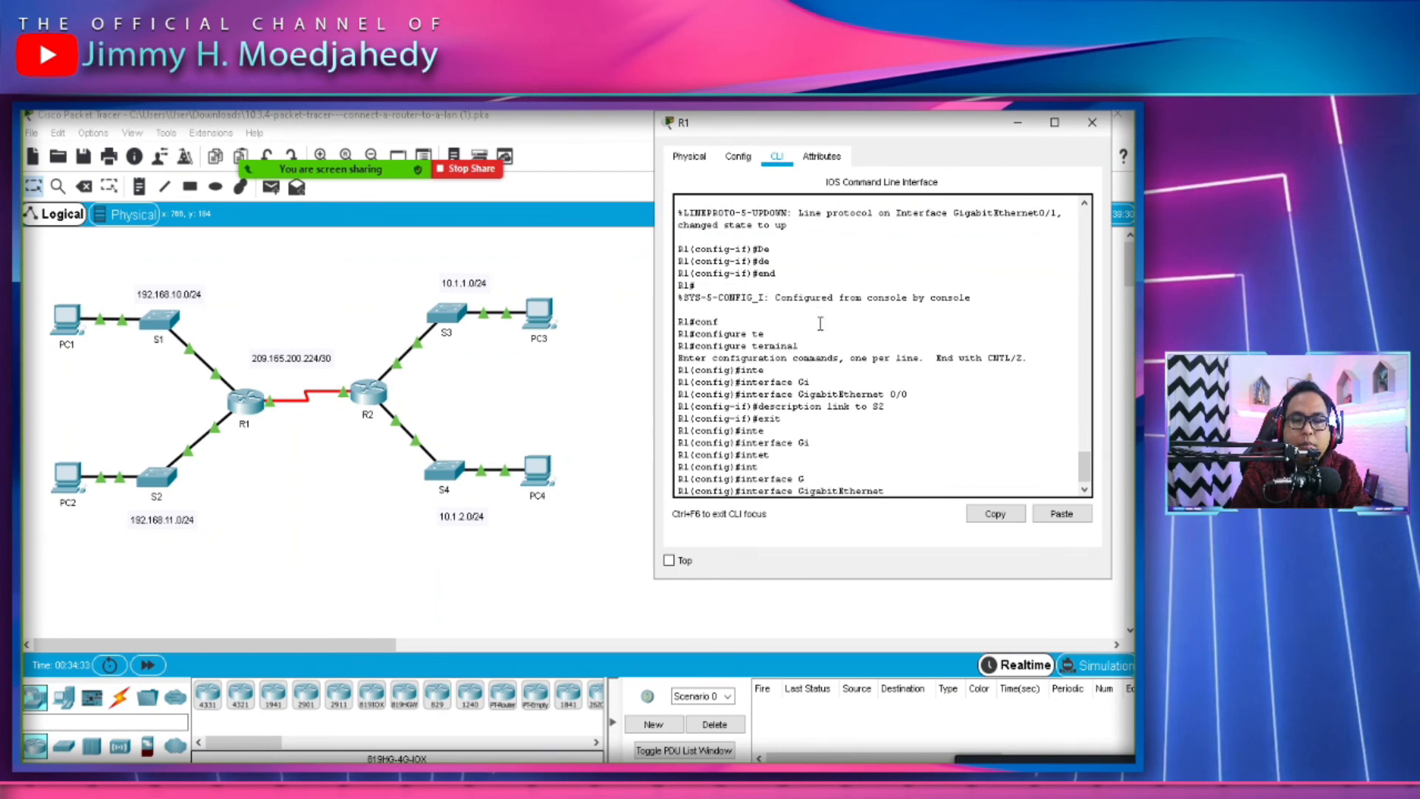
{"action": "type", "text": "0/1"}
{"action": "key", "text": "Return"}
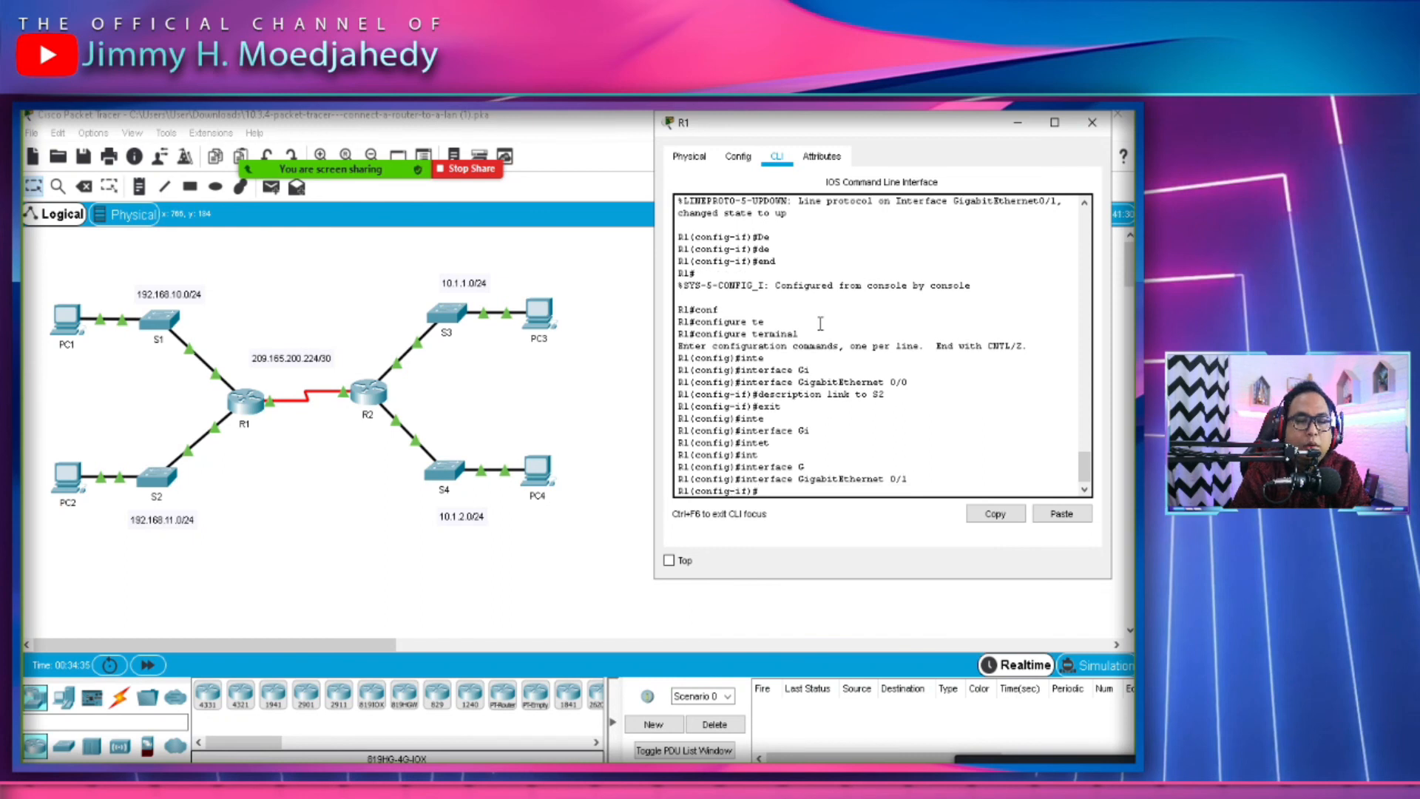
{"action": "left_click", "coordinate": [380, 714]}
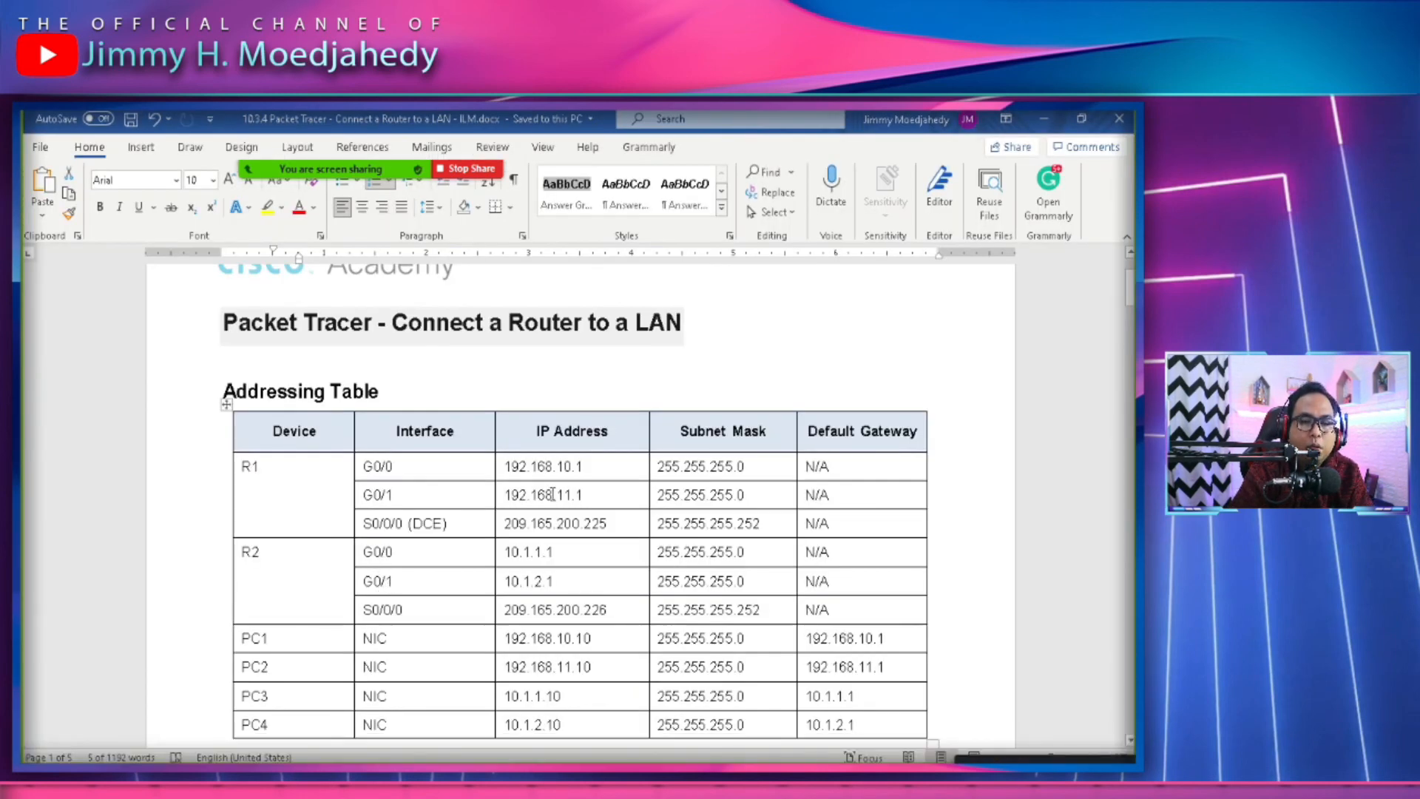
Return to Packet Tracer, describe R1's GigabitEthernet 0/1 interface as "link to S2", and end the configuration session.
{"action": "left_click", "coordinate": [1044, 118]}
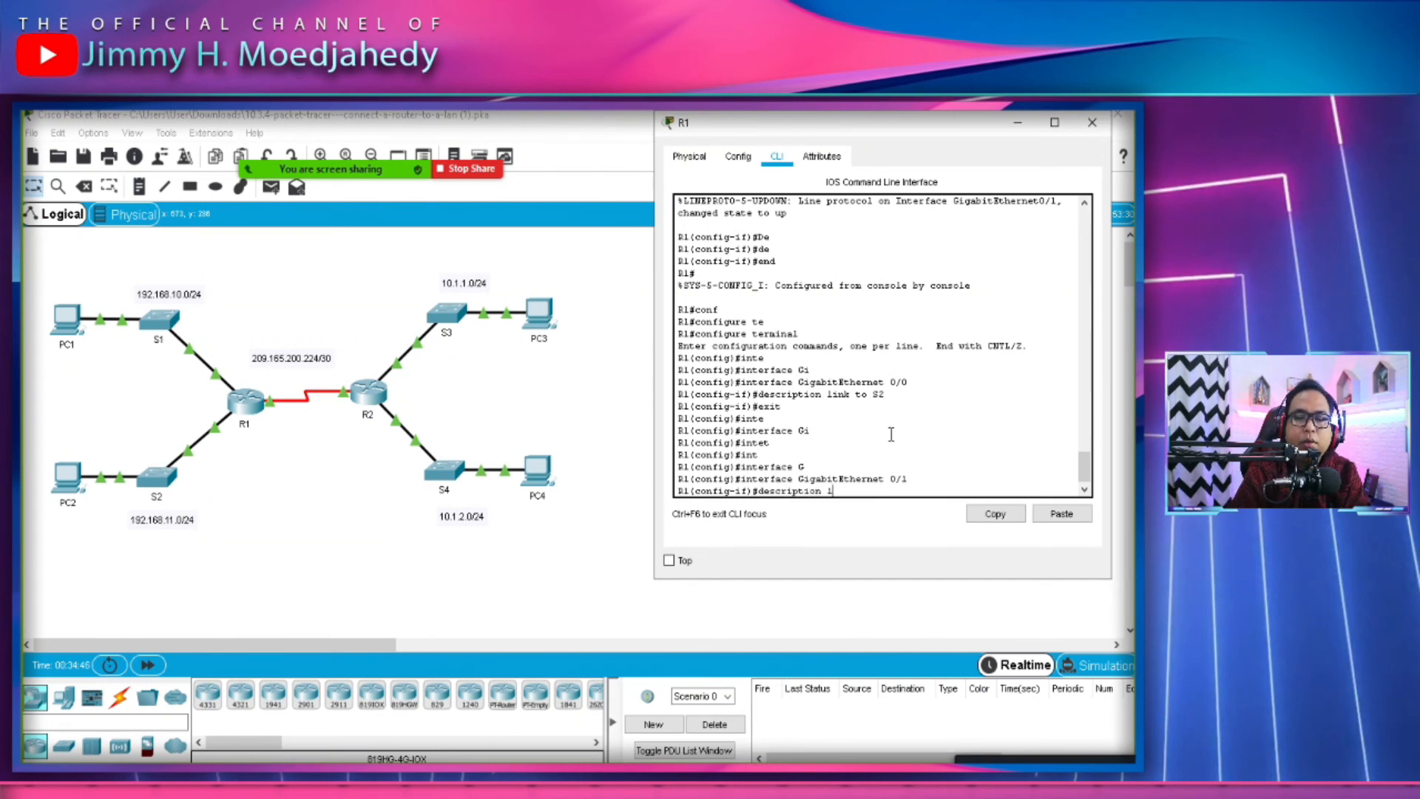
{"action": "type", "text": "to S2"}
{"action": "key", "text": "Return"}
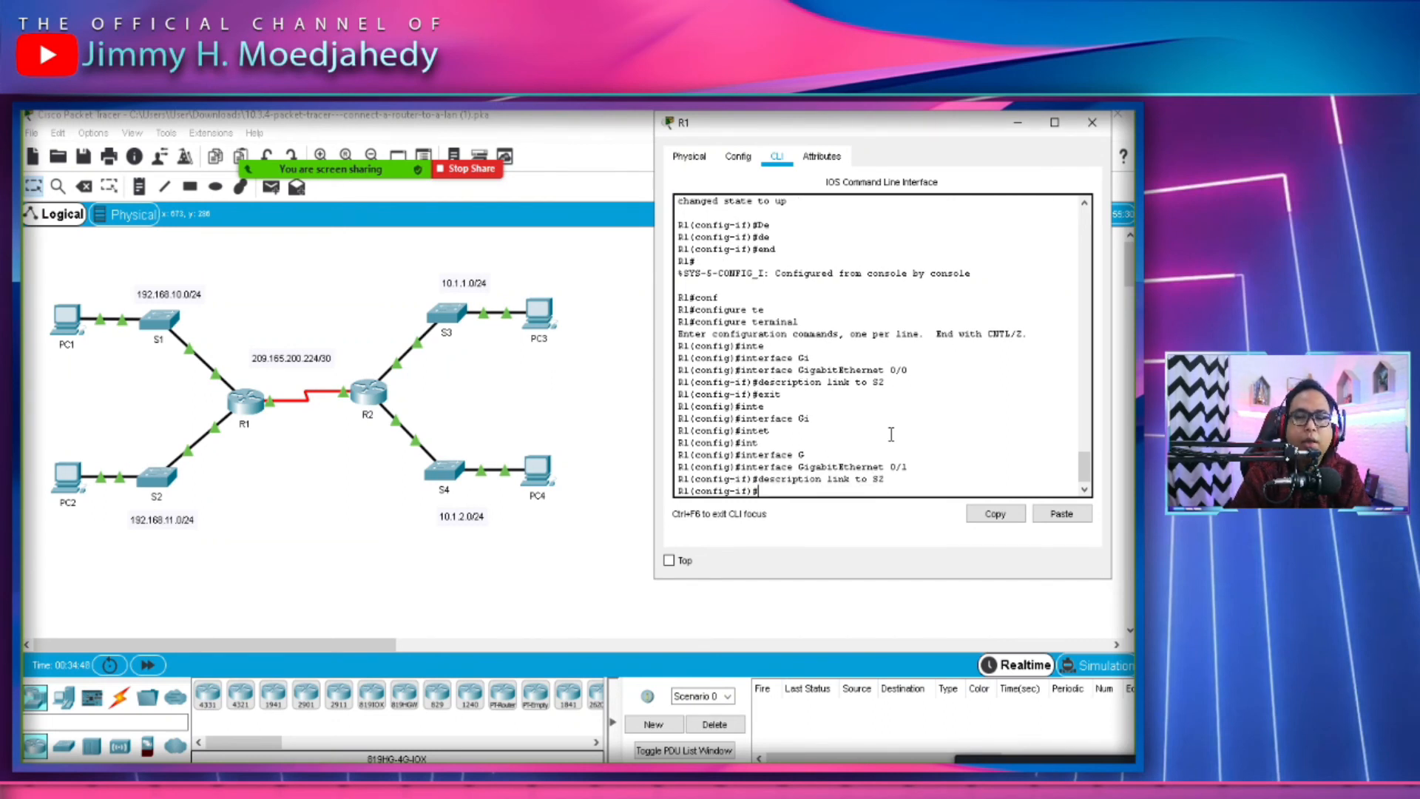
{"action": "mouse_move", "coordinate": [551, 769]}
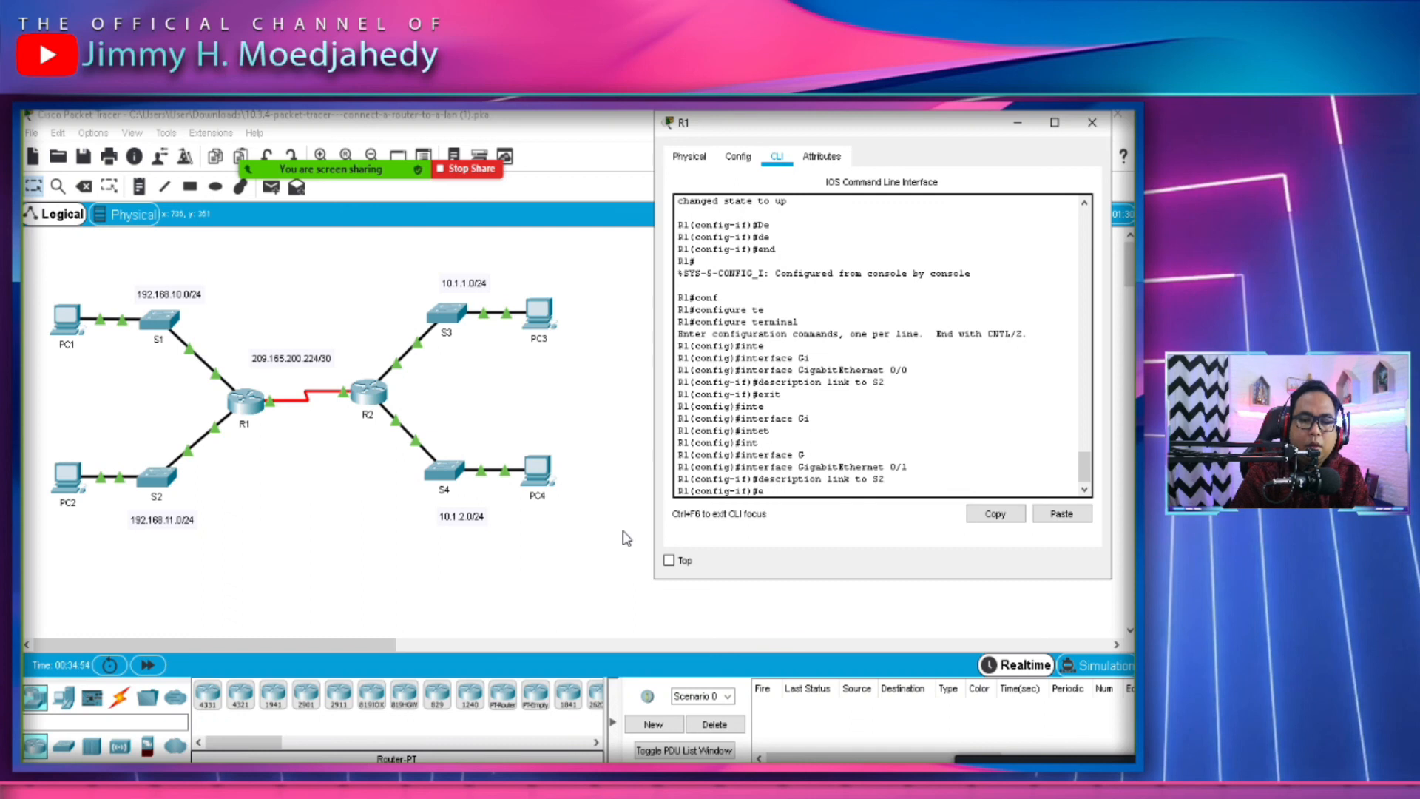
{"action": "type", "text": "d"}
{"action": "key", "text": "Return"}
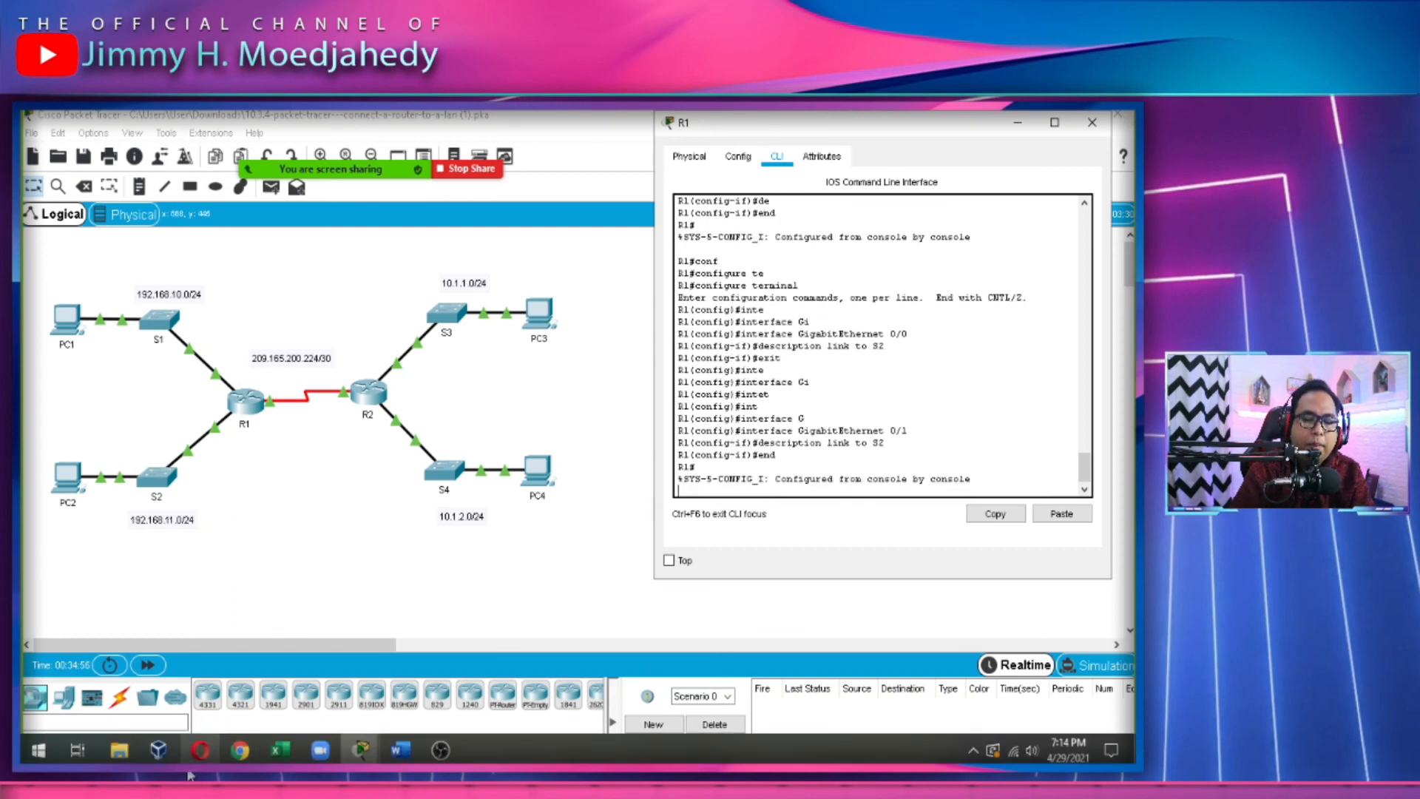
Check the activity results, review the assessment items for R1 and R2, and return to the topology.
{"action": "left_click", "coordinate": [361, 750]}
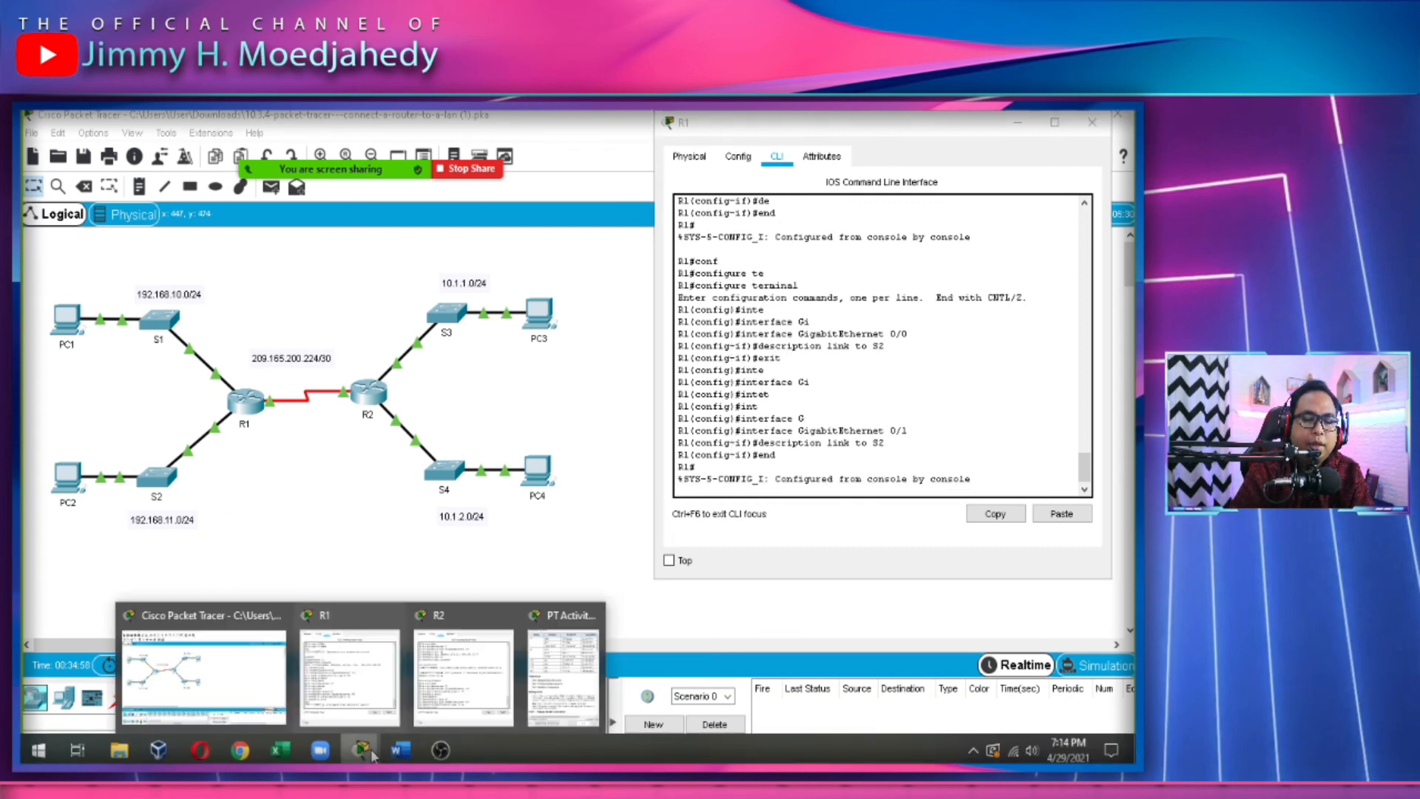
{"action": "left_click", "coordinate": [563, 677]}
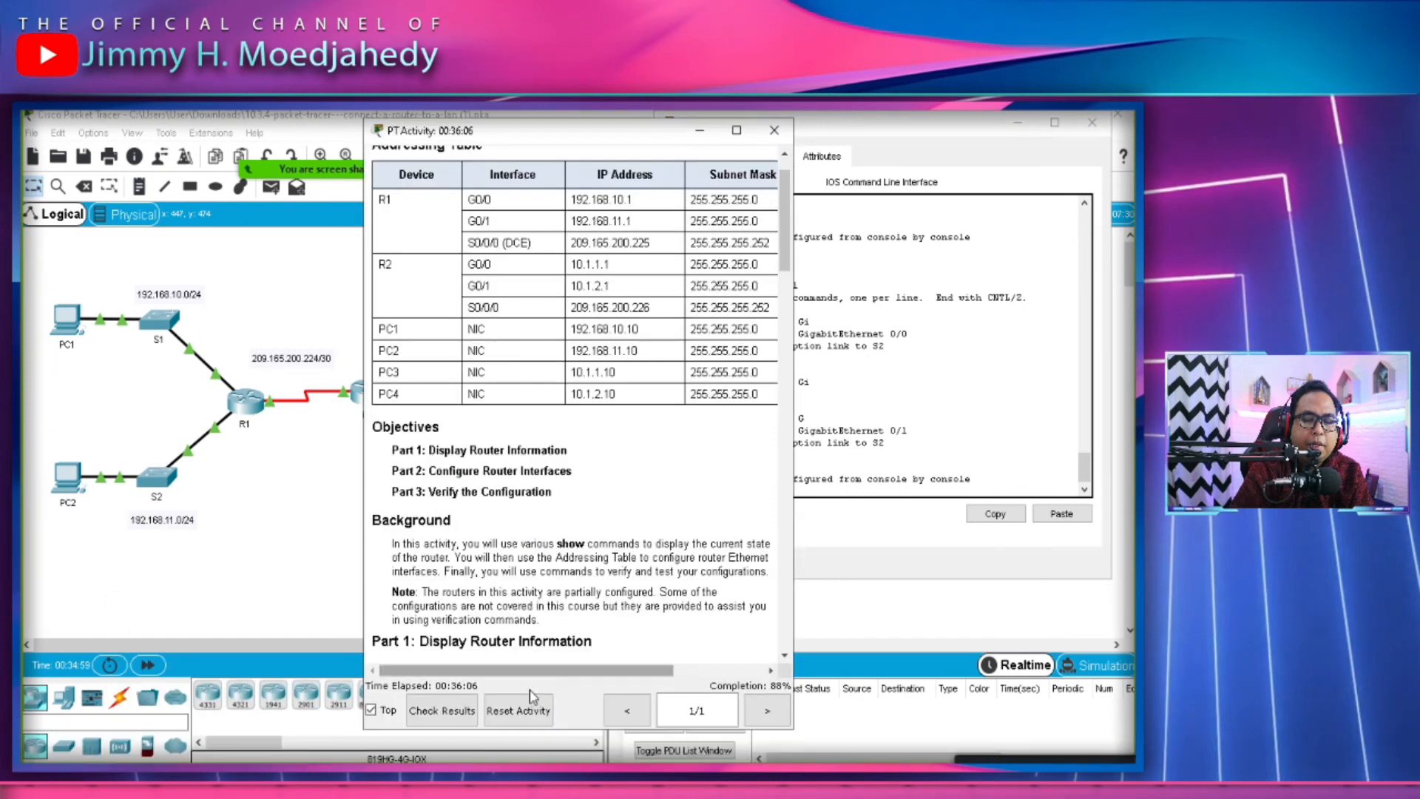
{"action": "left_click", "coordinate": [442, 710]}
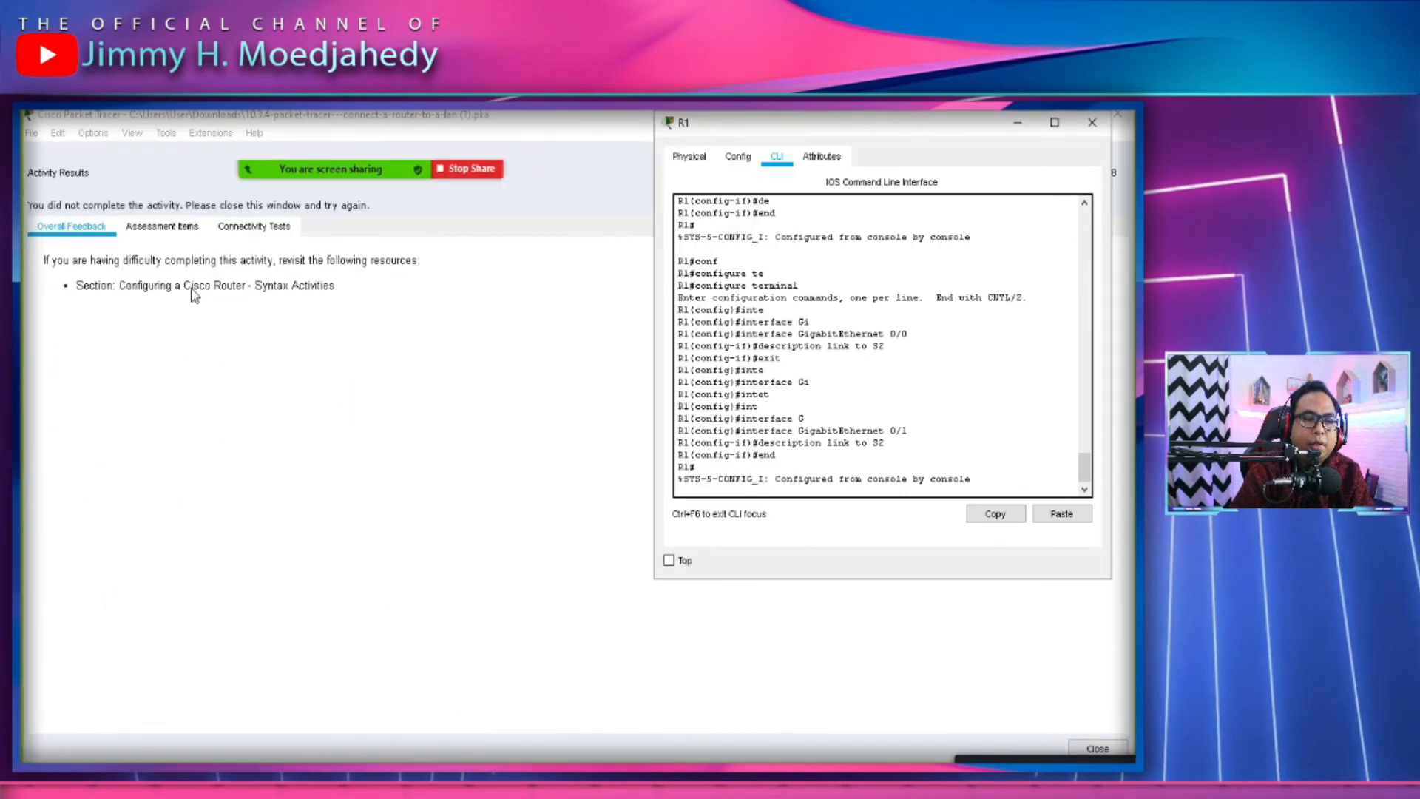
{"action": "left_click", "coordinate": [162, 226]}
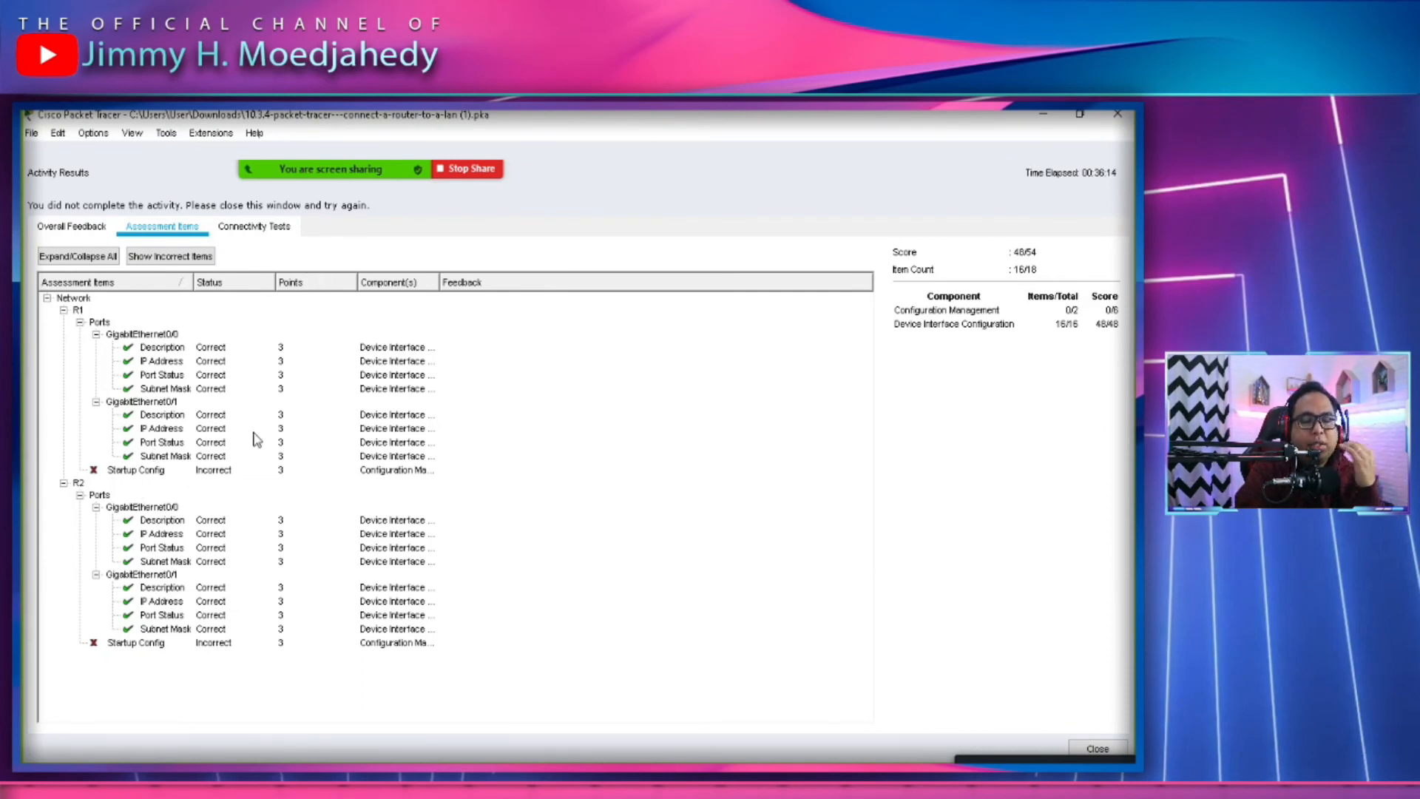
{"action": "left_click", "coordinate": [1041, 115]}
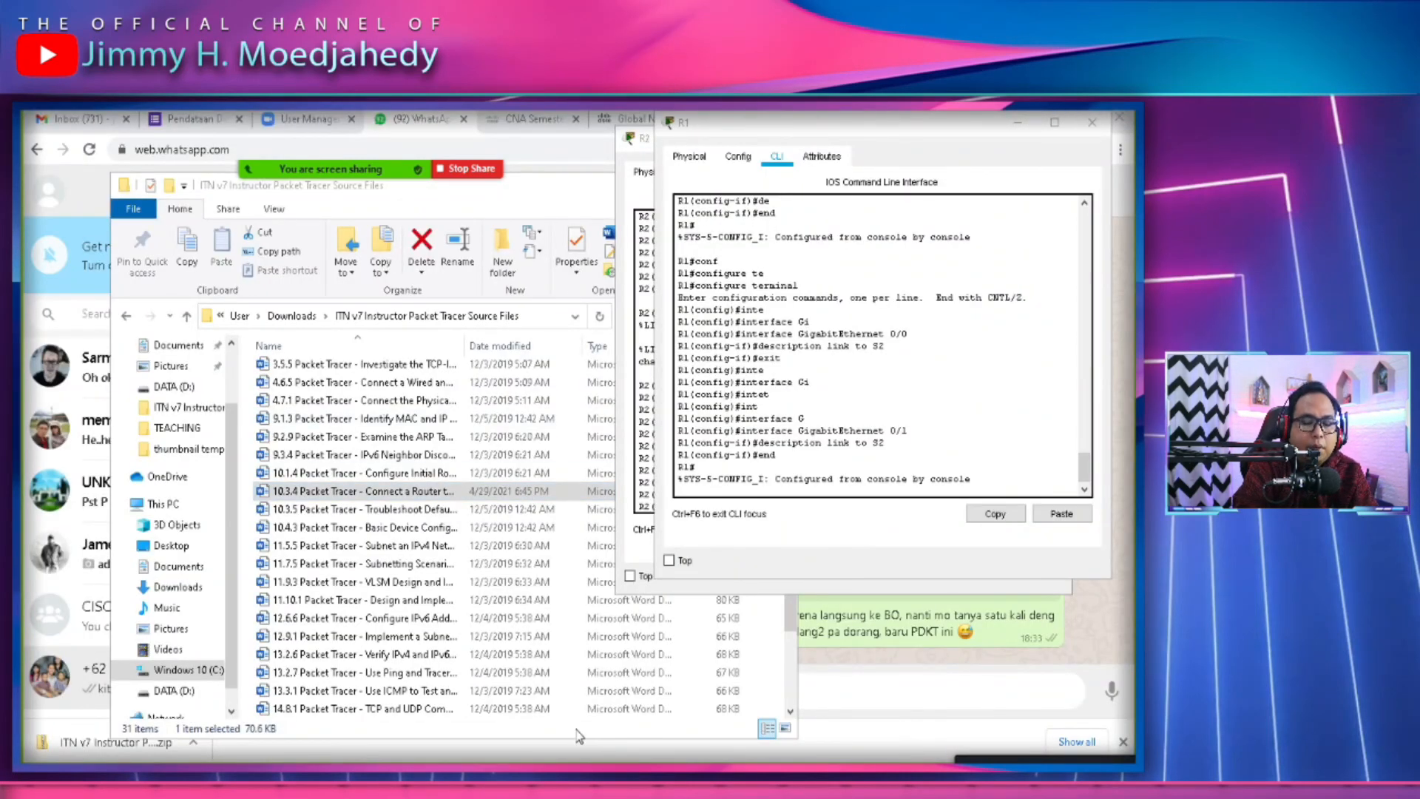
{"action": "key", "text": "alt+Tab"}
{"action": "left_click", "coordinate": [366, 417]}
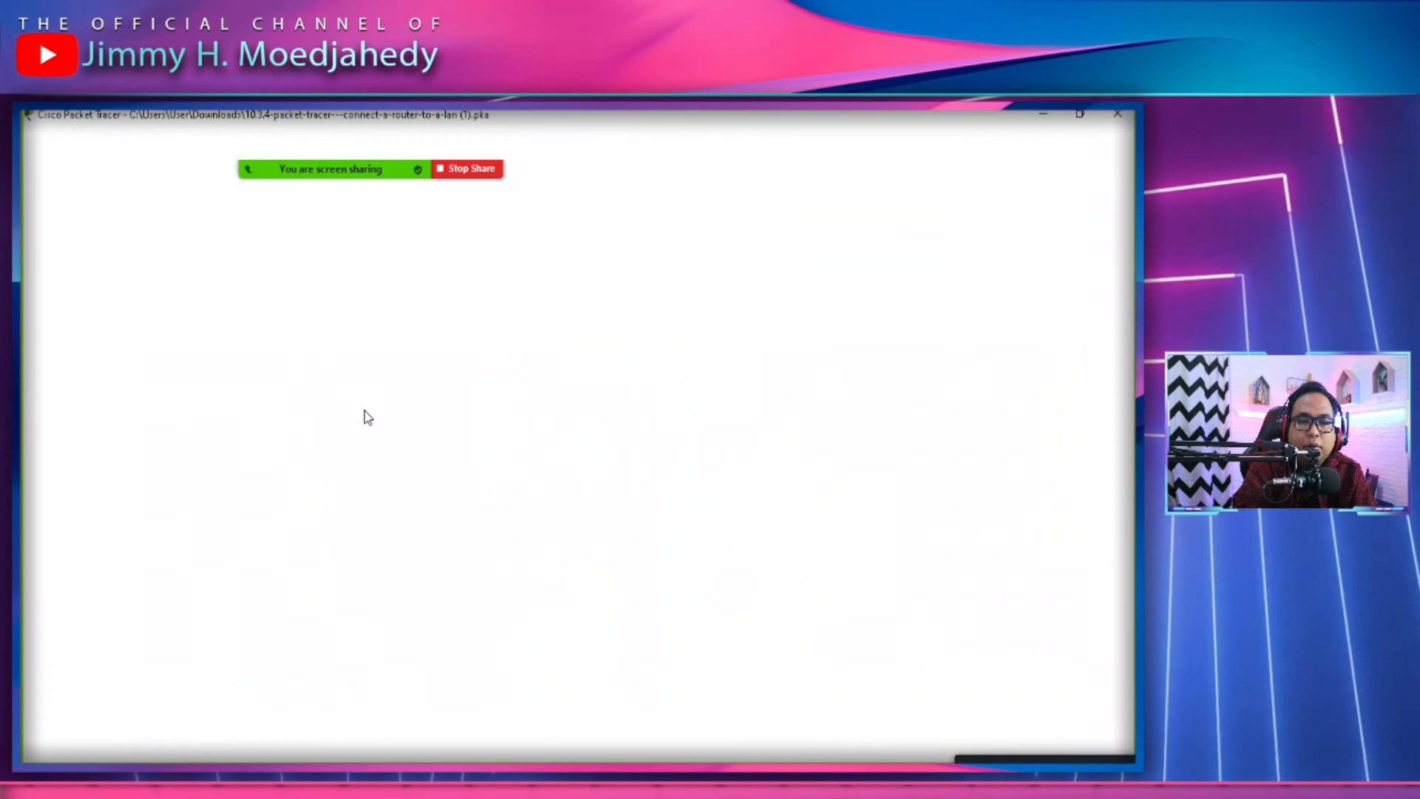
{"action": "left_click", "coordinate": [1096, 749]}
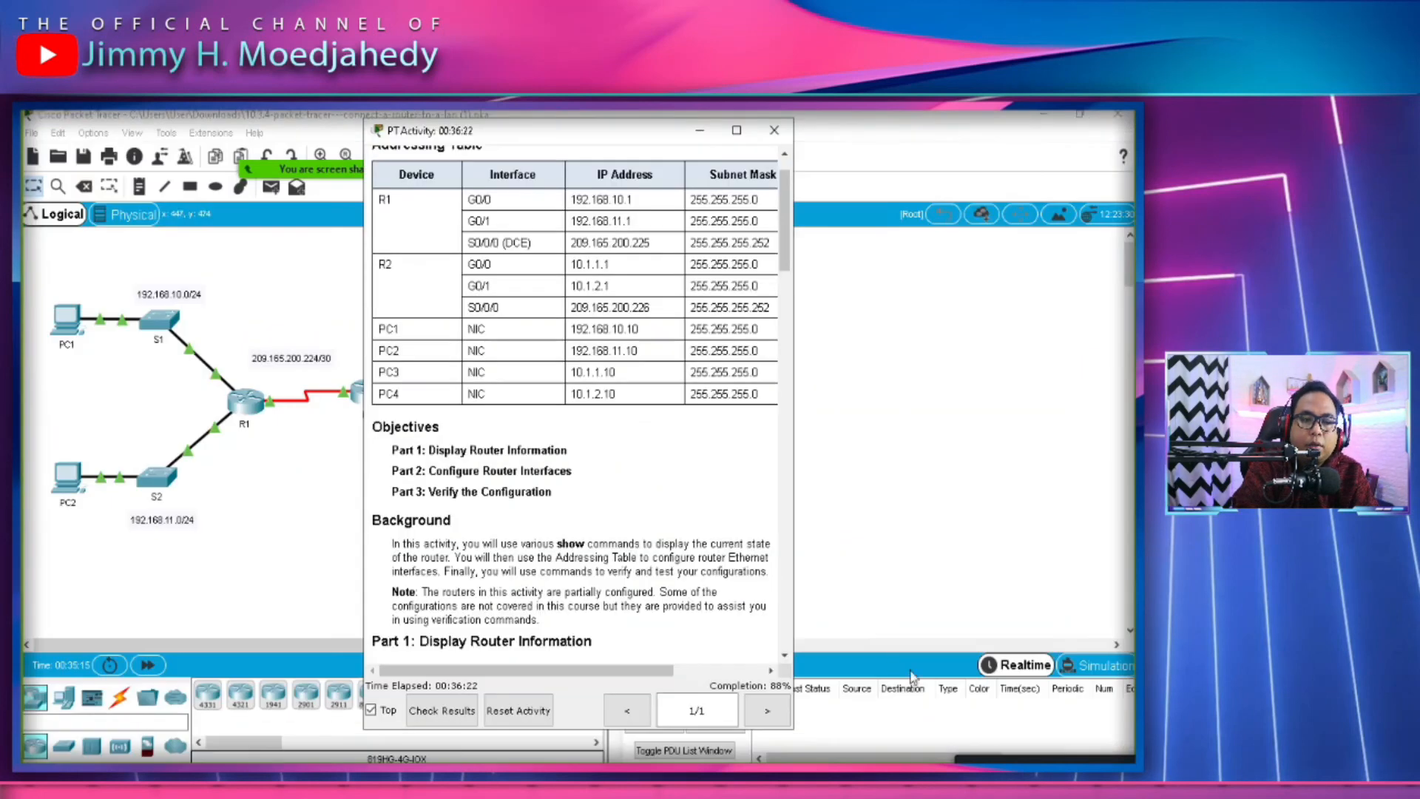
Read the NVRAM backup and configuration verification steps in the activity instructions.
{"action": "left_click_drag", "start_coordinate": [532, 135], "coordinate": [663, 134]}
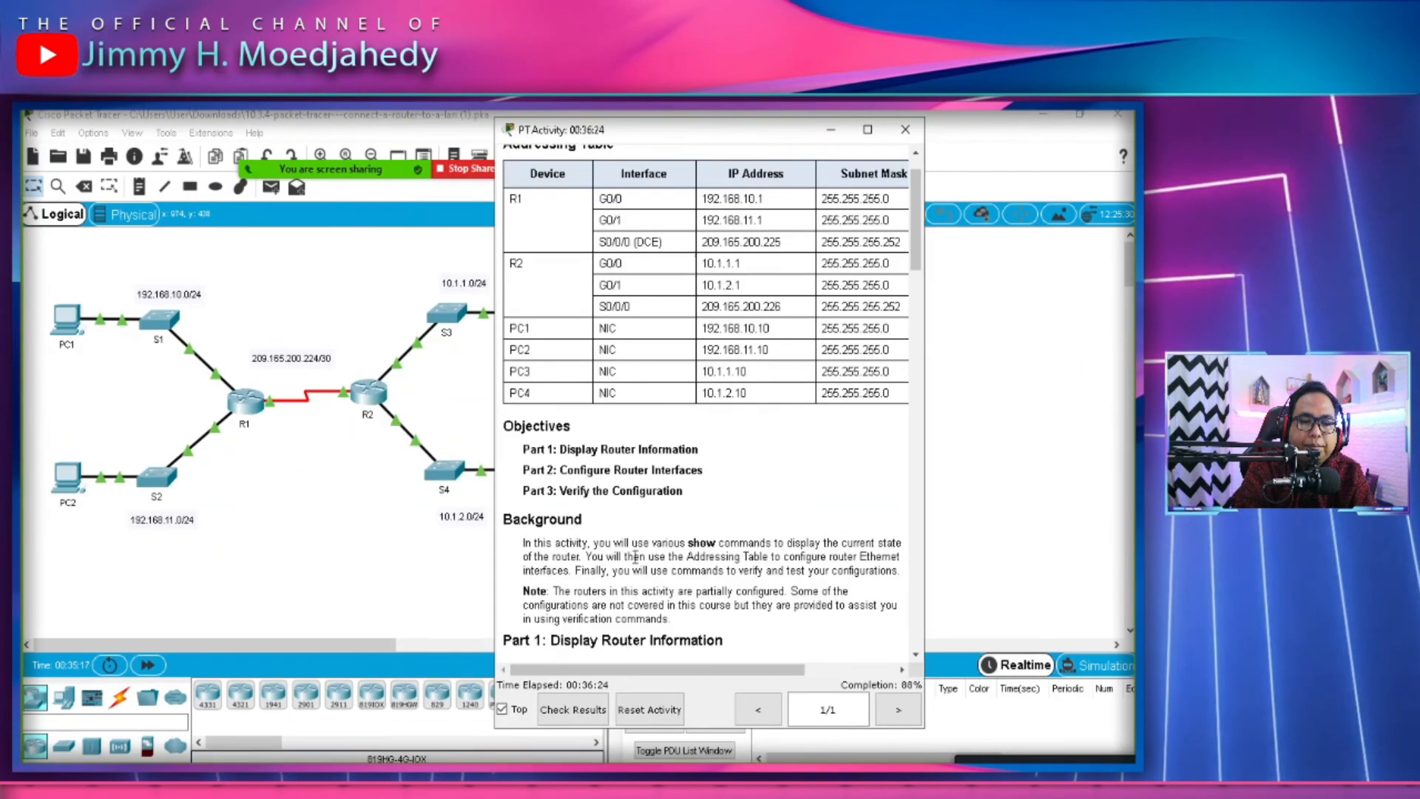
{"action": "scroll", "coordinate": [635, 556], "scroll_direction": "down", "scroll_amount": 10}
{"action": "scroll", "coordinate": [611, 584], "scroll_direction": "down", "scroll_amount": 5}
Review the answers on backing up, verifying and testing connectivity in the Word lab document, then return to Packet Tracer.
{"action": "key", "text": "alt+Tab"}
{"action": "key", "text": "Tab"}
{"action": "key", "text": "Tab"}
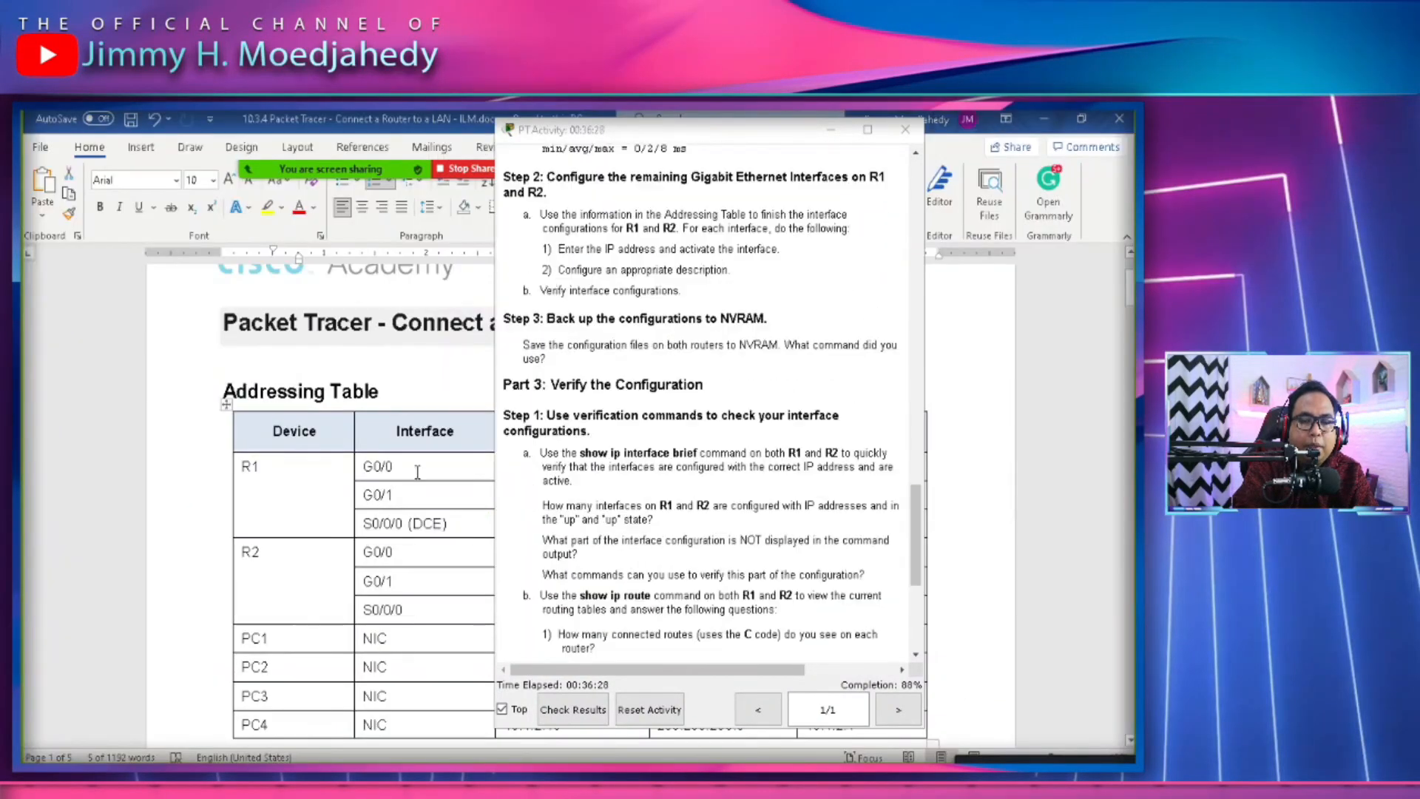
{"action": "scroll", "coordinate": [417, 472], "scroll_direction": "down", "scroll_amount": 15}
{"action": "left_click", "coordinate": [838, 132]}
{"action": "scroll", "coordinate": [708, 461], "scroll_direction": "down", "scroll_amount": 15}
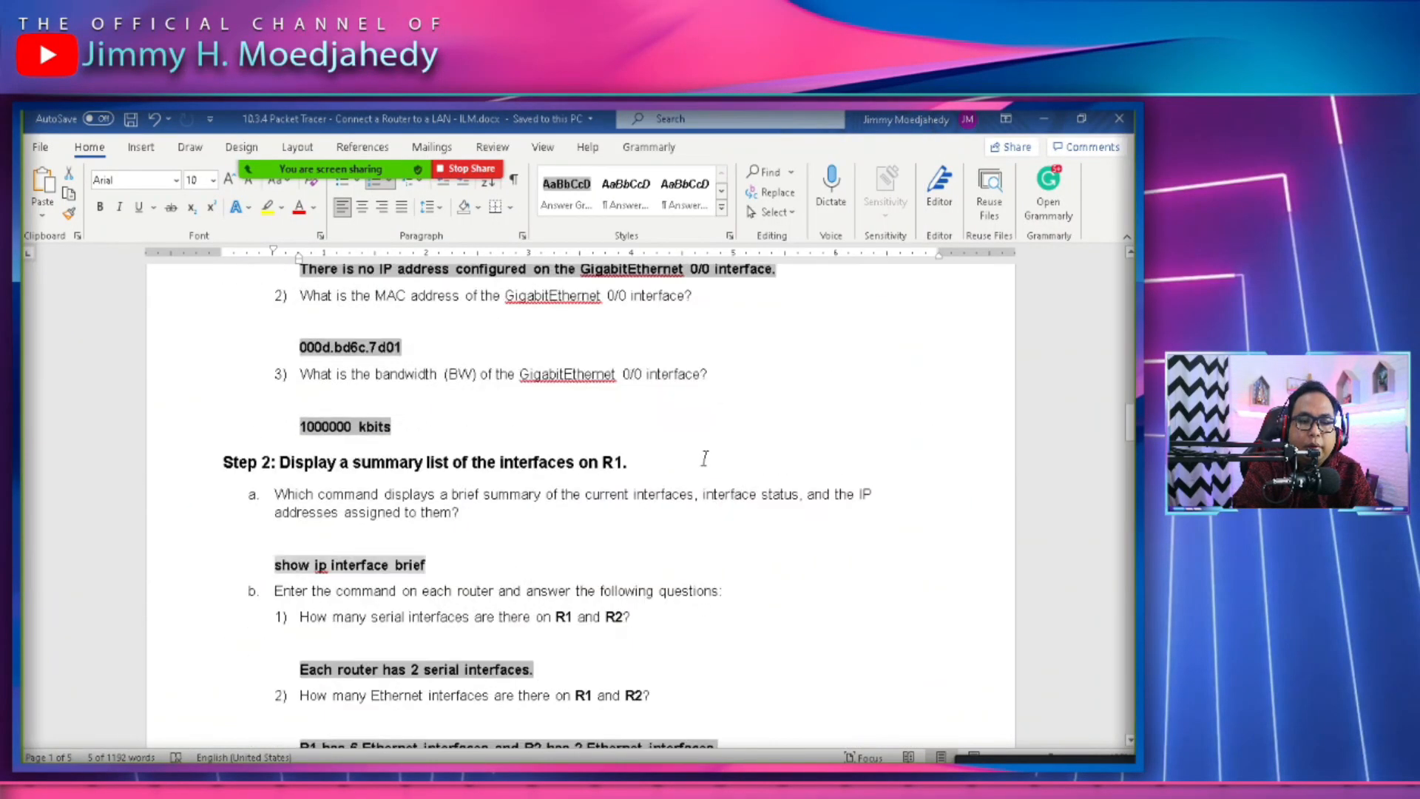
{"action": "scroll", "coordinate": [709, 462], "scroll_direction": "down", "scroll_amount": 15}
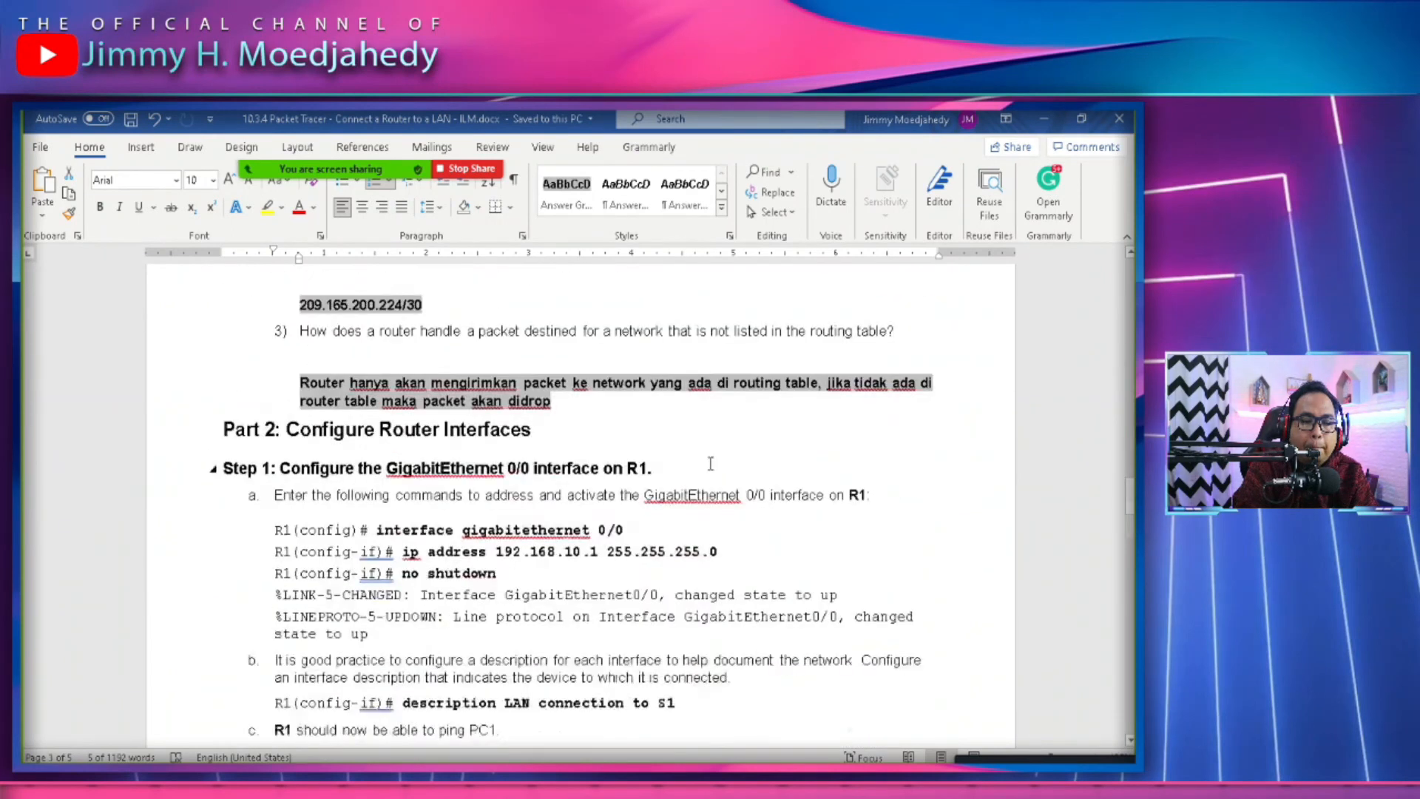
{"action": "scroll", "coordinate": [711, 464], "scroll_direction": "down", "scroll_amount": 3}
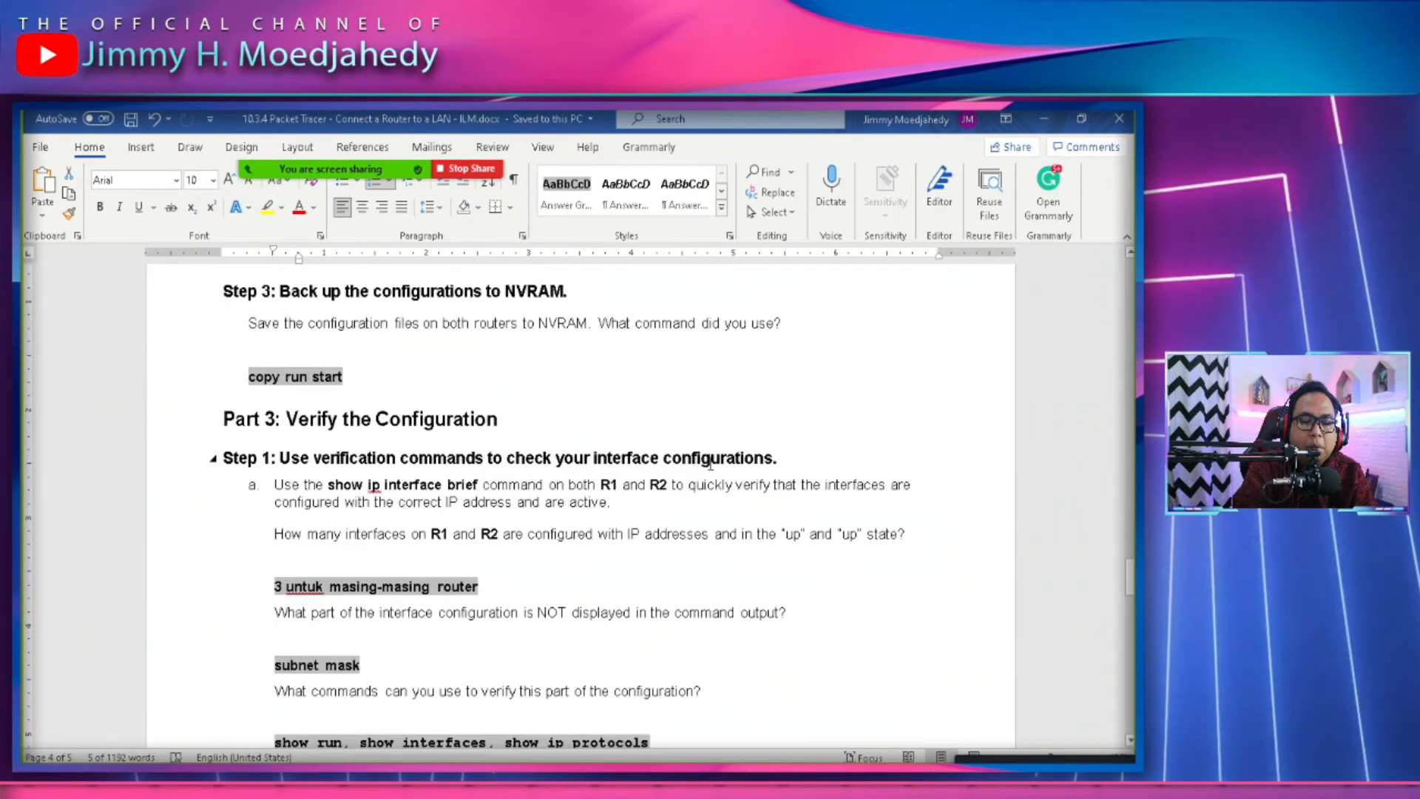
{"action": "scroll", "coordinate": [710, 464], "scroll_direction": "down", "scroll_amount": 2}
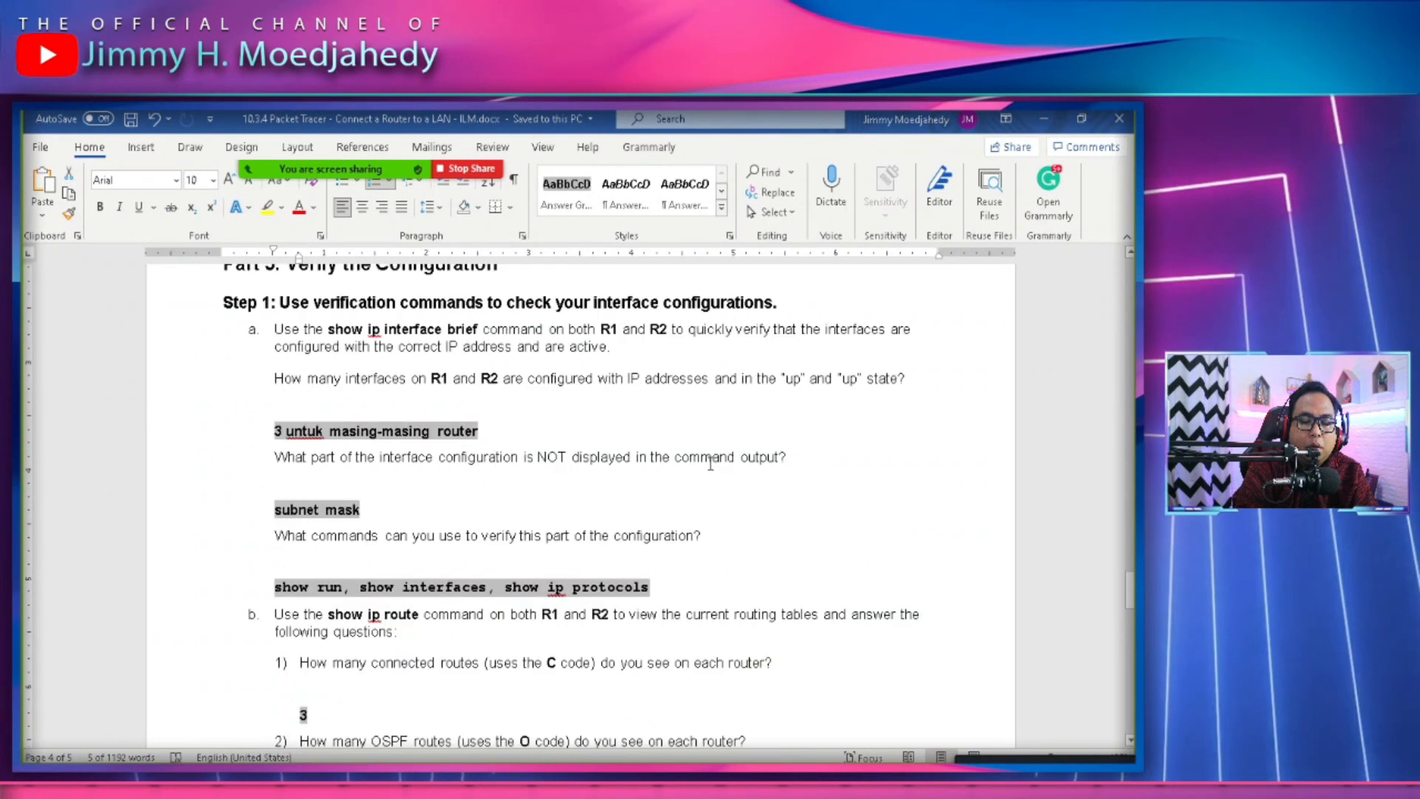
{"action": "scroll", "coordinate": [695, 446], "scroll_direction": "down", "scroll_amount": 4}
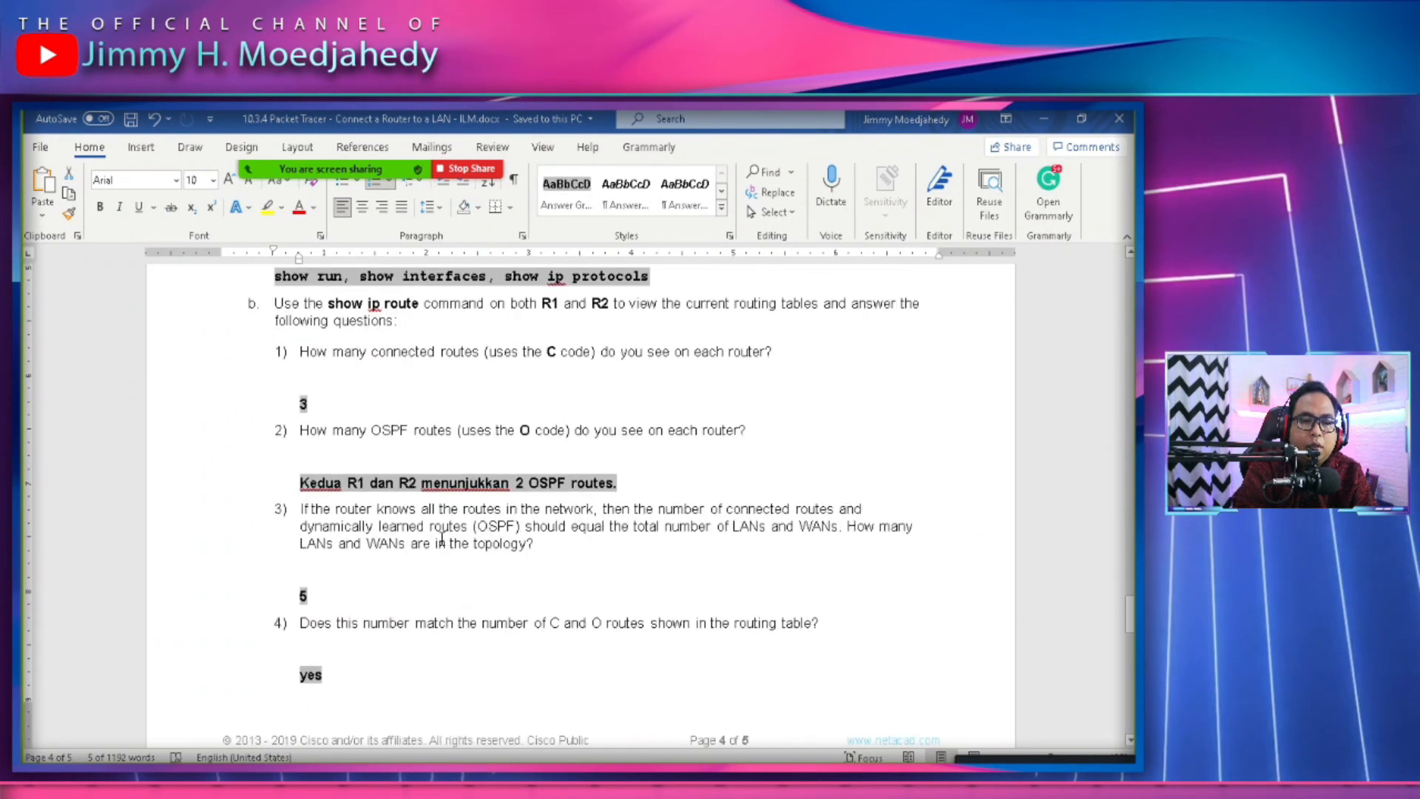
{"action": "scroll", "coordinate": [441, 540], "scroll_direction": "up", "scroll_amount": 1}
{"action": "left_click", "coordinate": [304, 331]}
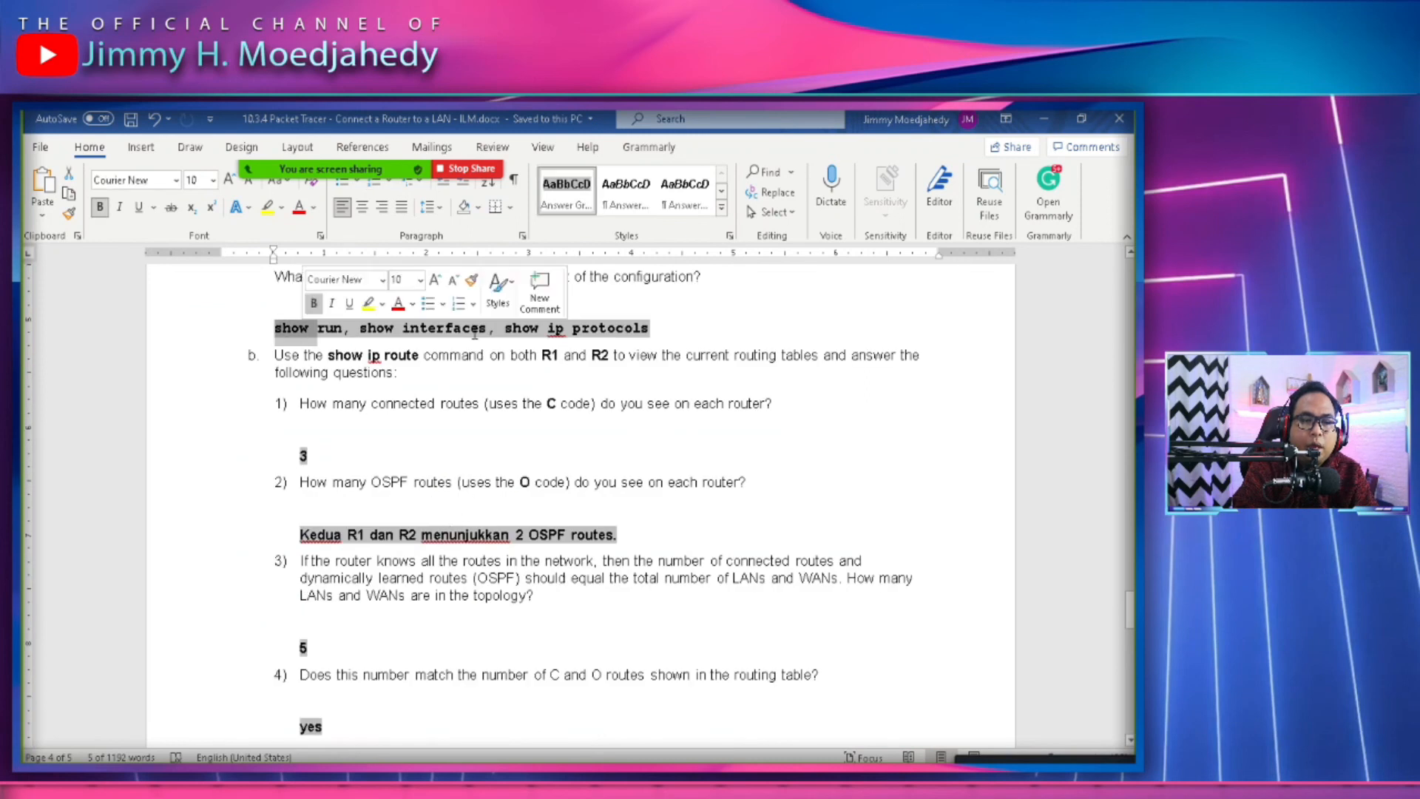
{"action": "scroll", "coordinate": [520, 564], "scroll_direction": "down", "scroll_amount": 5}
{"action": "scroll", "coordinate": [521, 563], "scroll_direction": "down", "scroll_amount": 5}
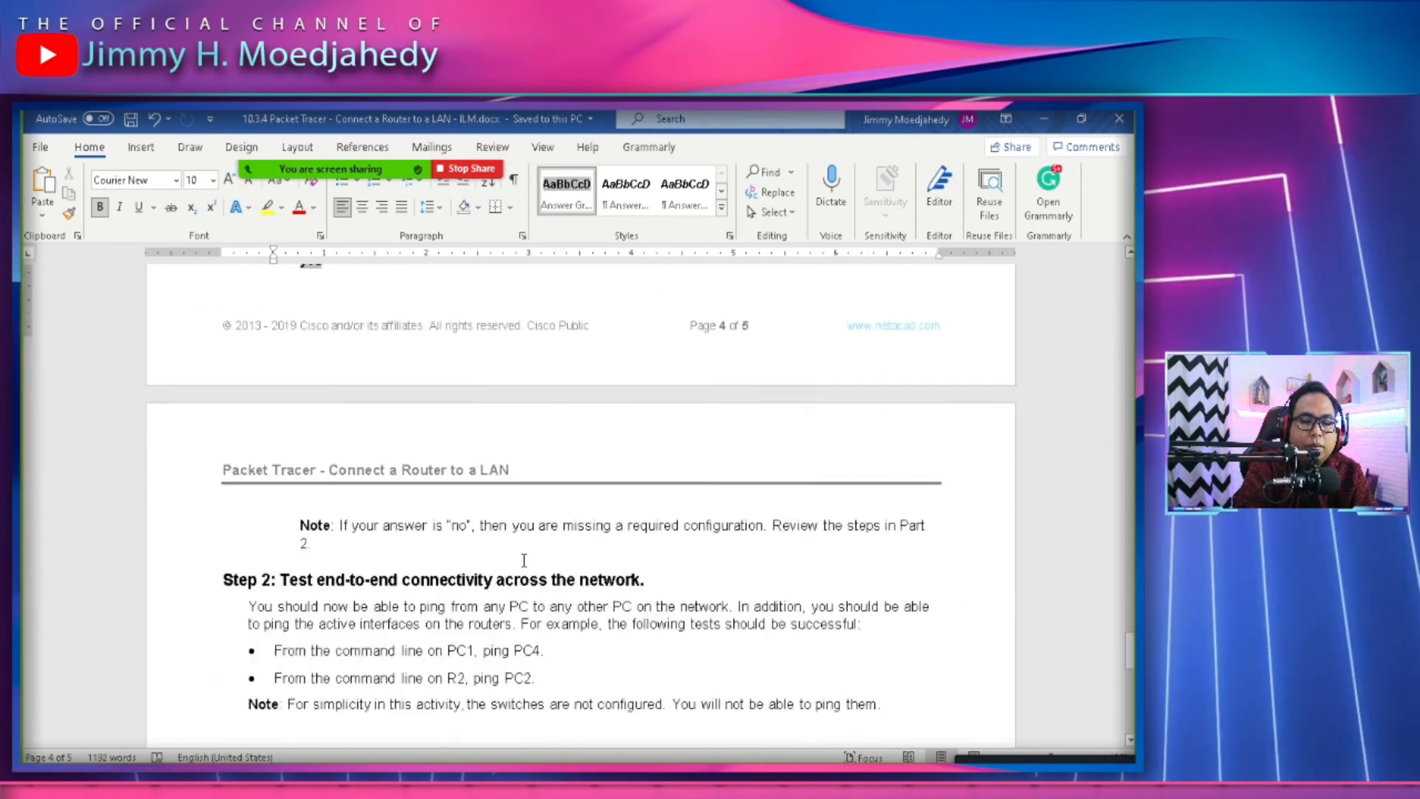
{"action": "scroll", "coordinate": [521, 562], "scroll_direction": "up", "scroll_amount": 20}
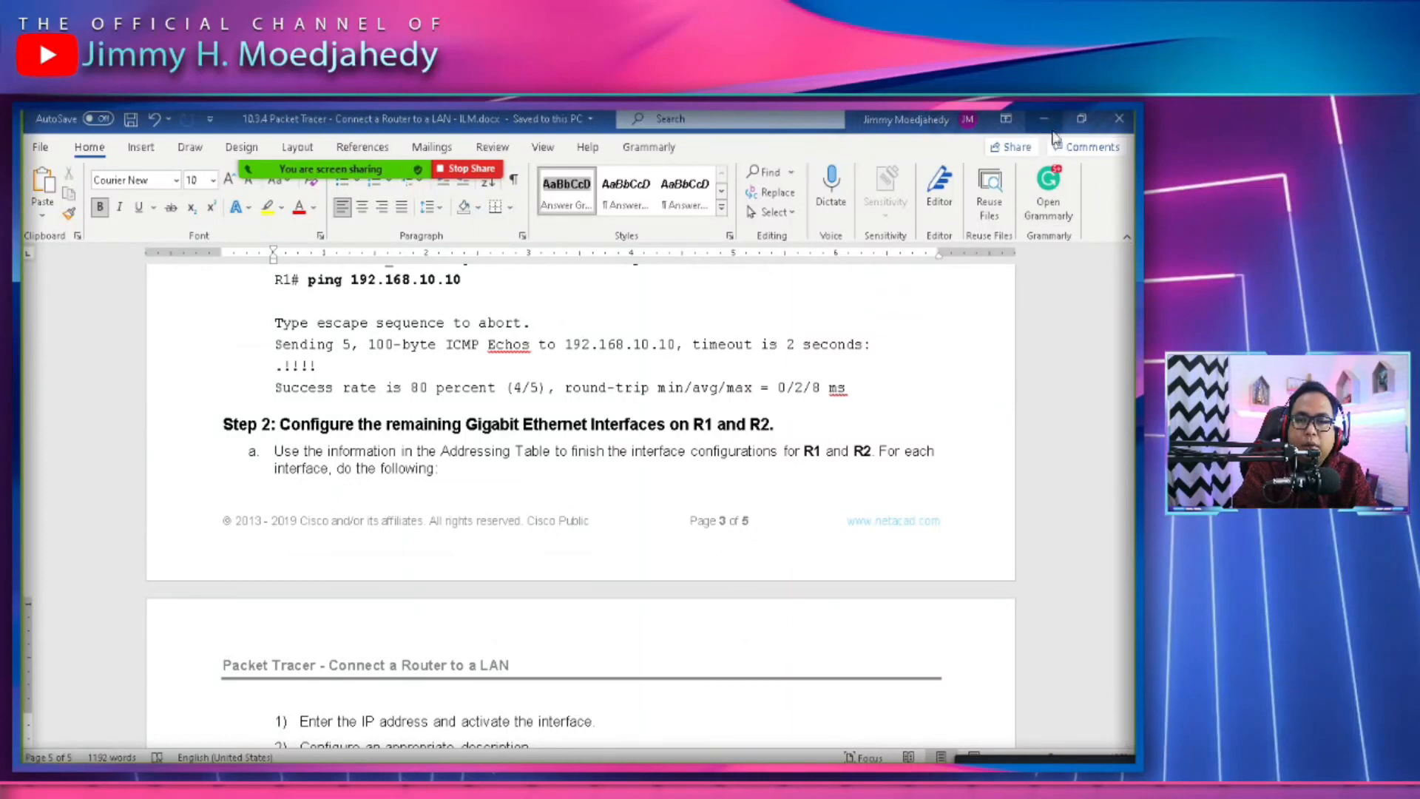
{"action": "left_click", "coordinate": [1046, 120]}
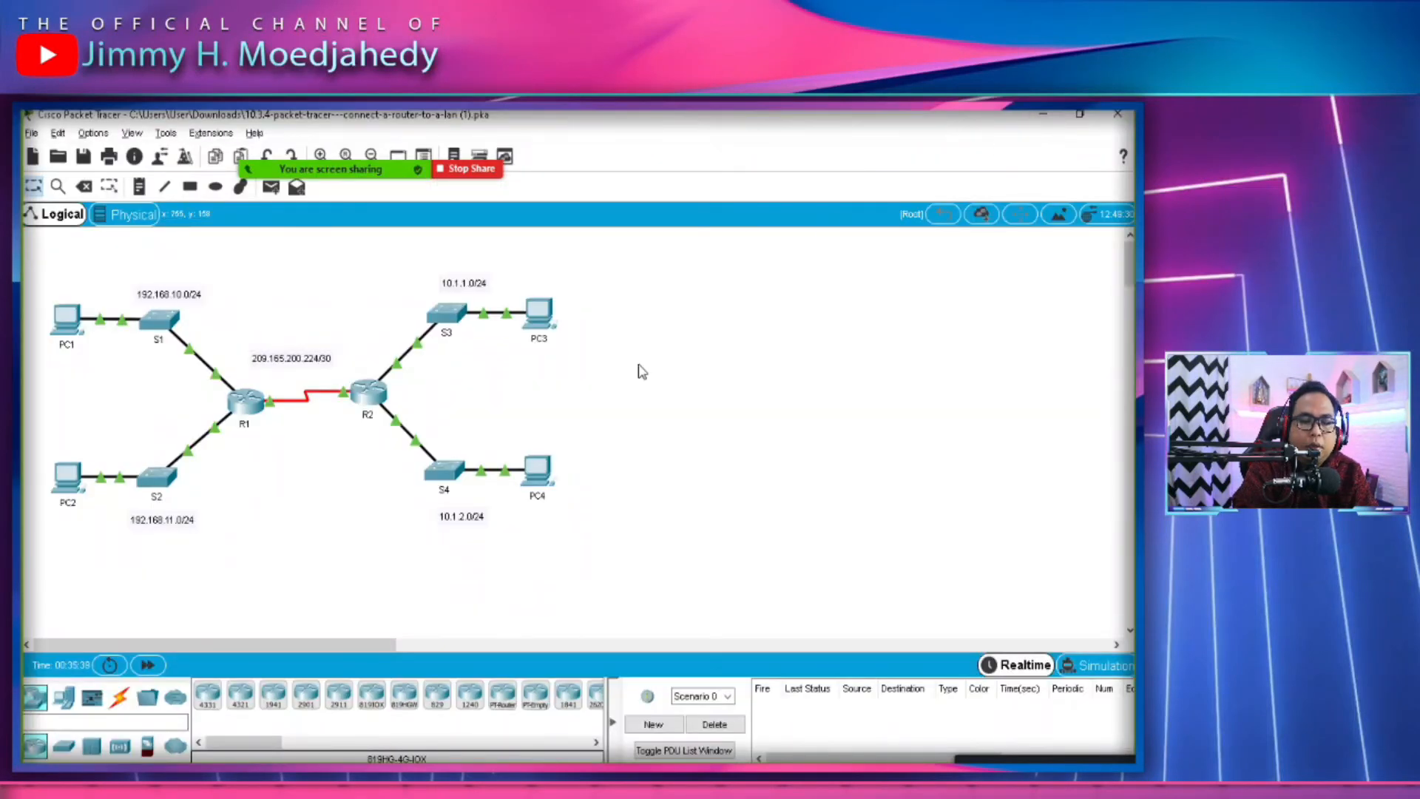
Save R1's running configuration to its startup configuration with copy running-config startup-config, accepting the default destination filename.
{"action": "left_click", "coordinate": [247, 413]}
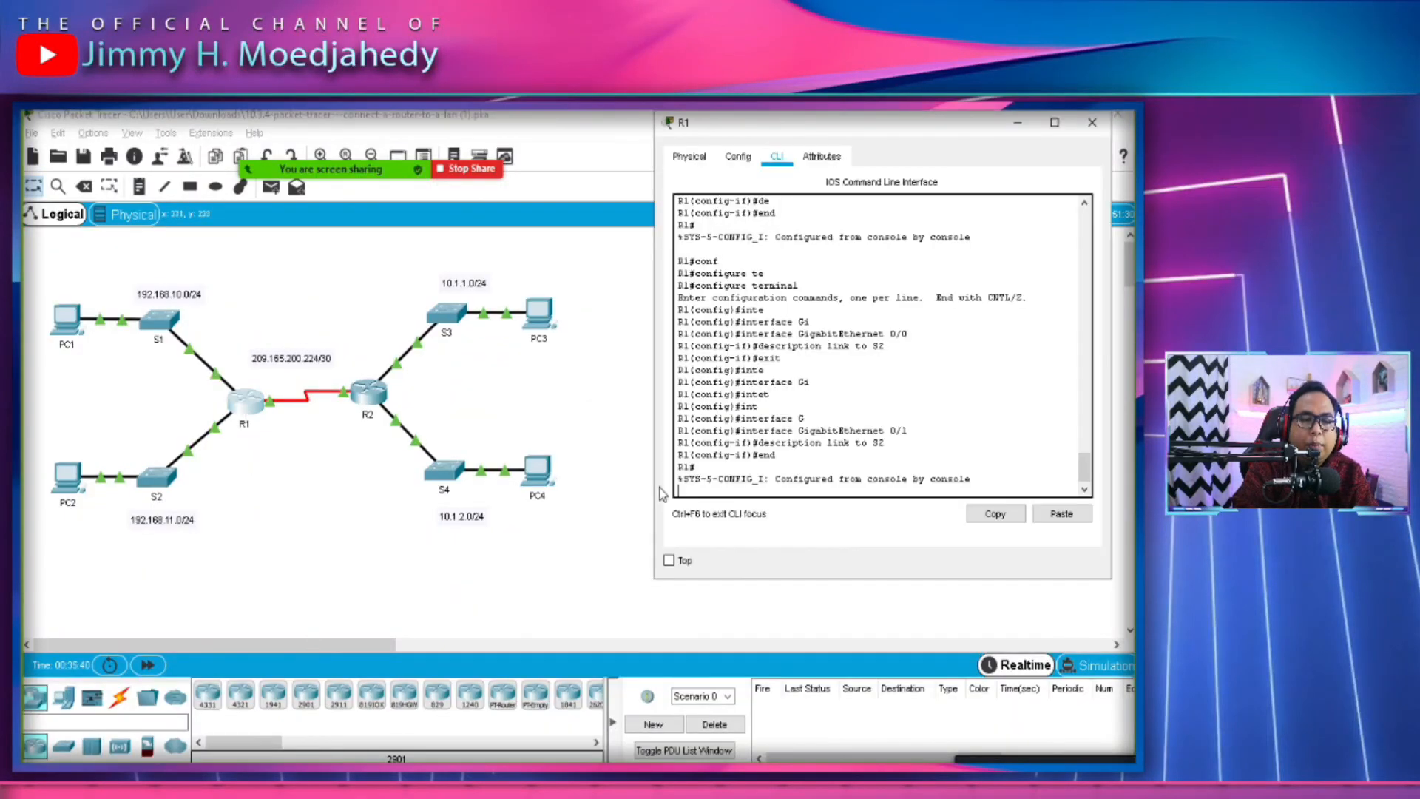
{"action": "key", "text": "Return"}
{"action": "type", "text": "cp"}
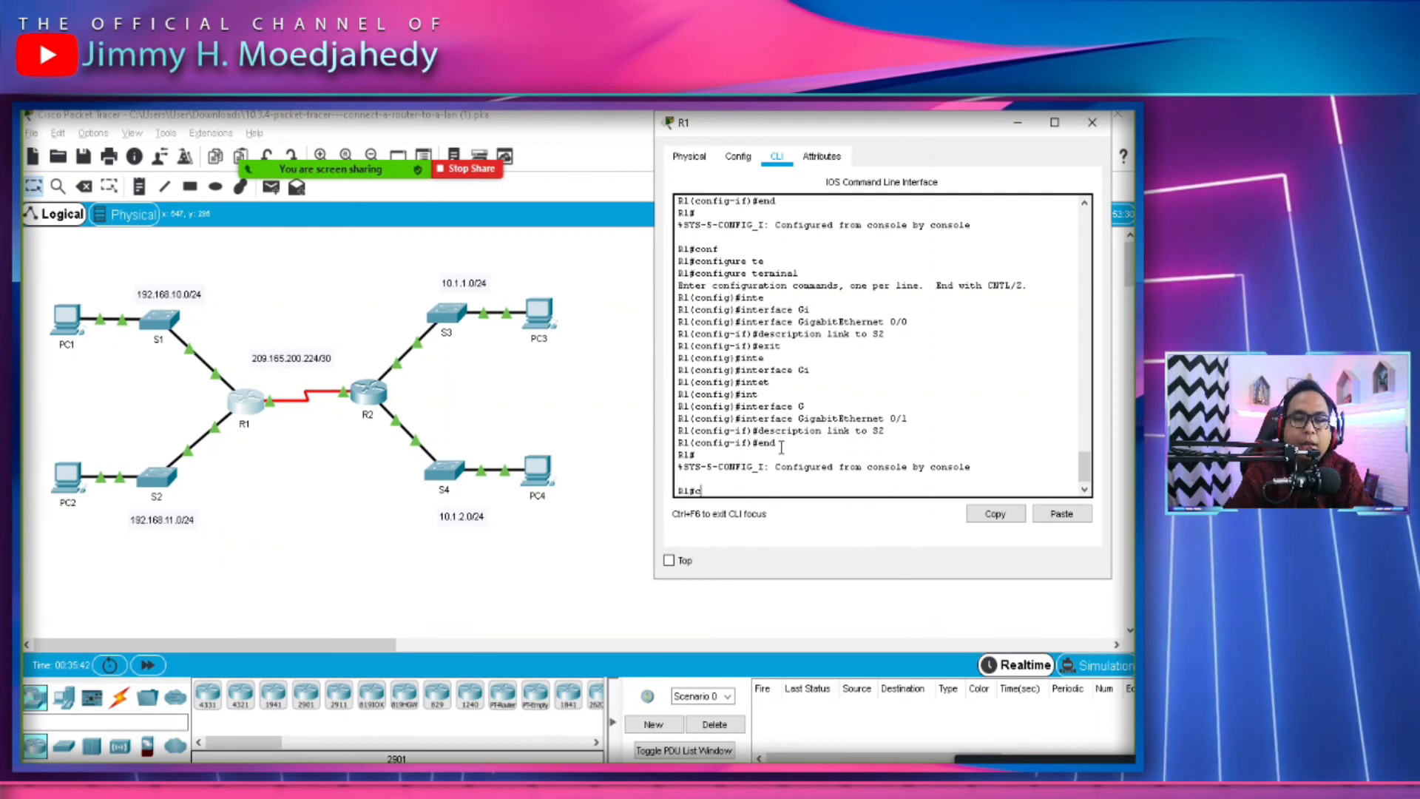
{"action": "key", "text": "Tab"}
{"action": "key", "text": "Tab"}
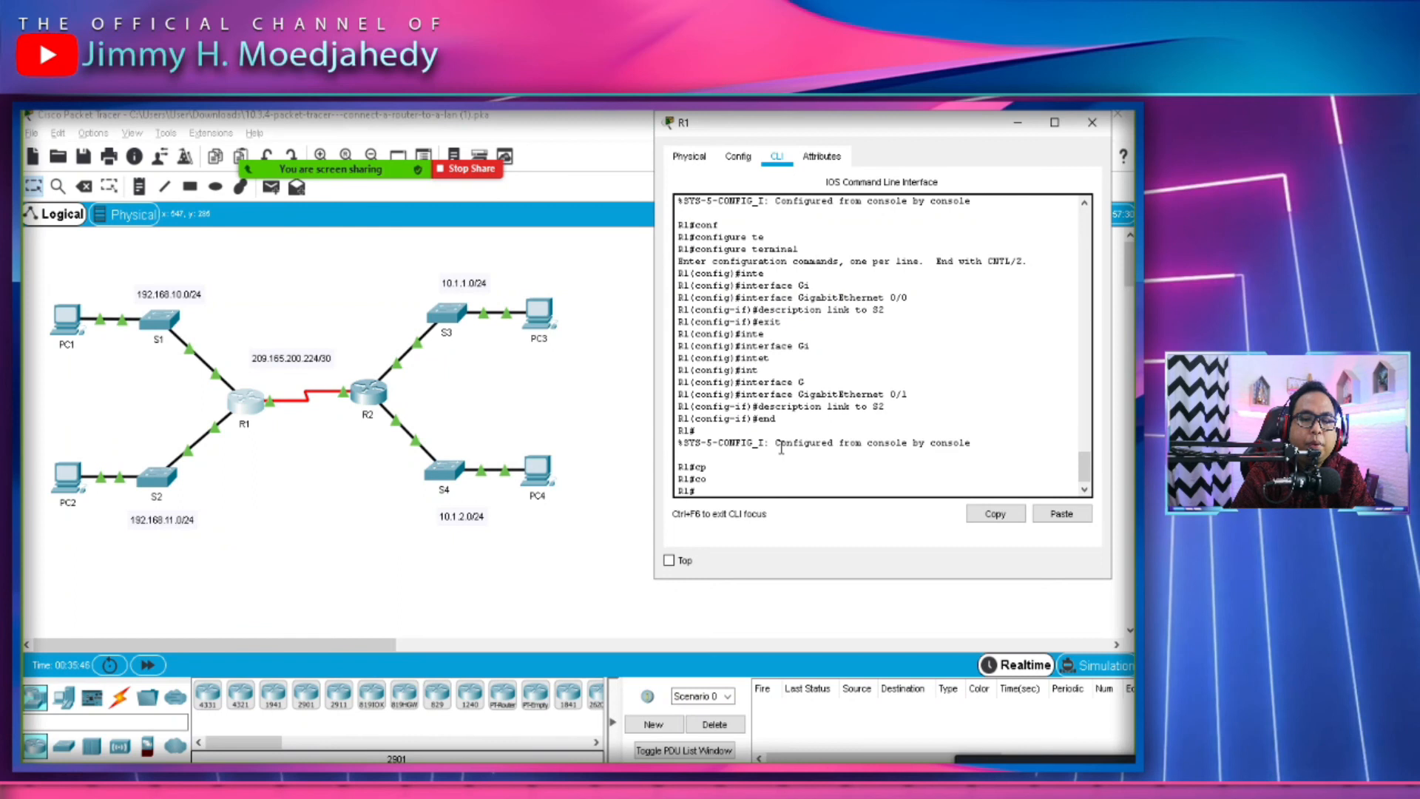
{"action": "type", "text": "py run"}
{"action": "key", "text": "Tab"}
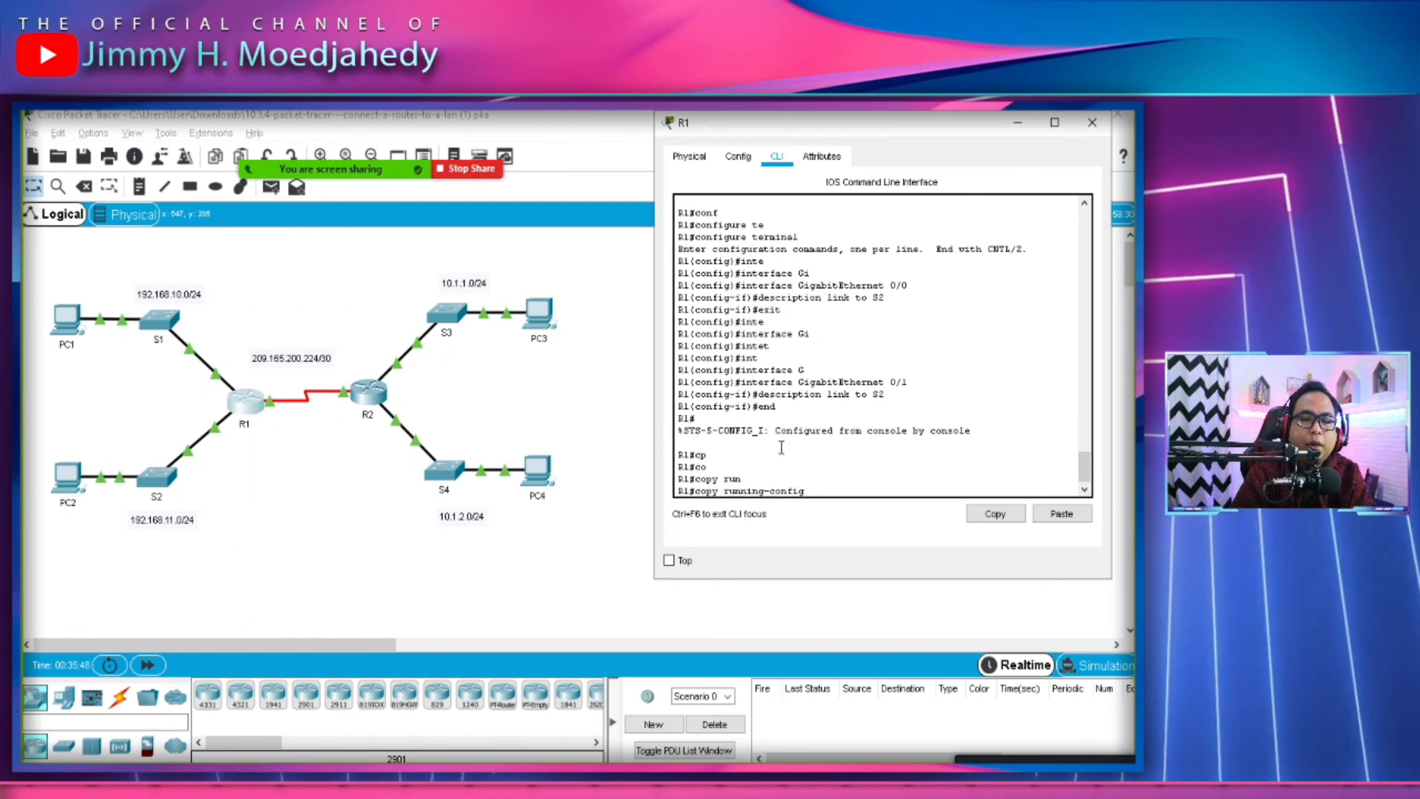
{"action": "type", "text": "st"}
{"action": "key", "text": "Tab"}
{"action": "key", "text": "Return"}
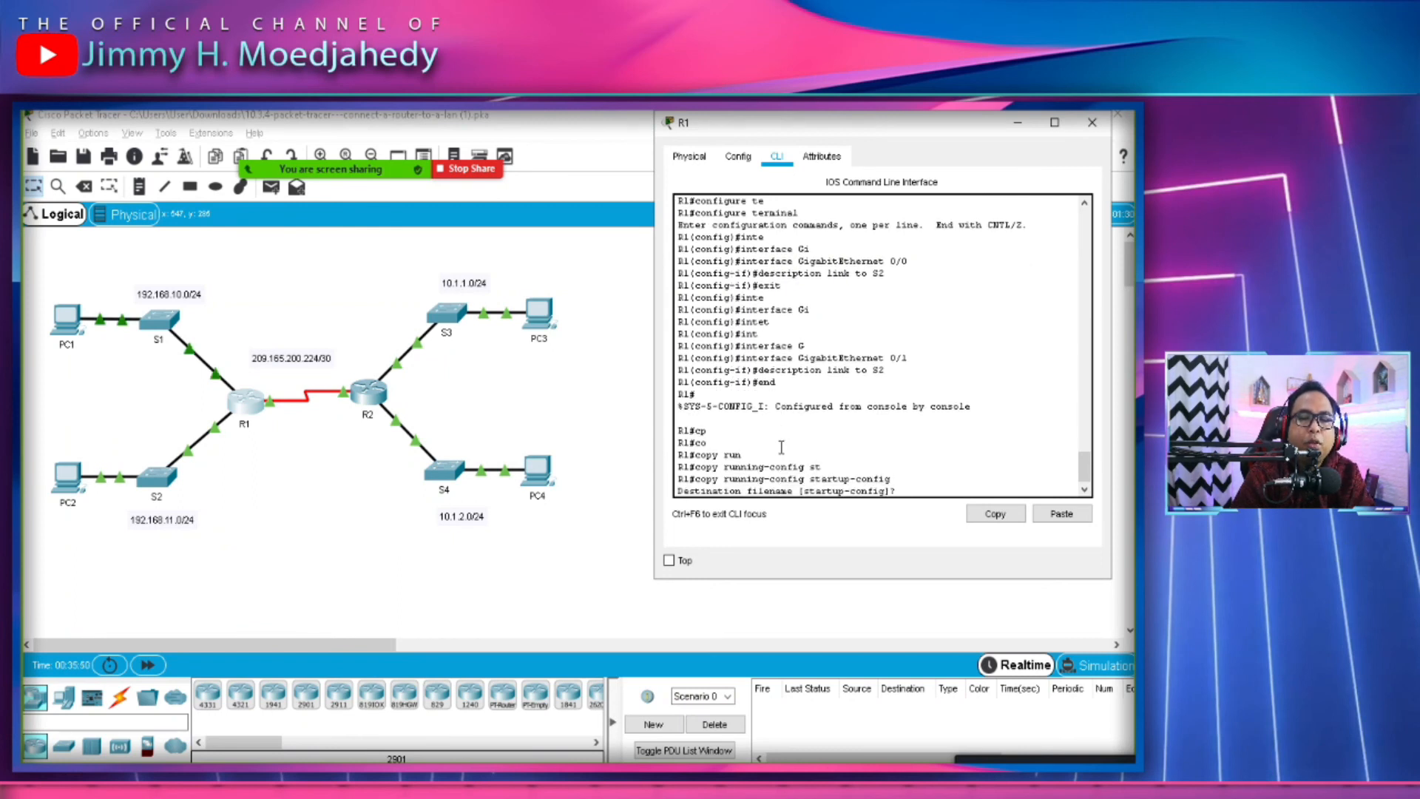
{"action": "key", "text": "Return"}
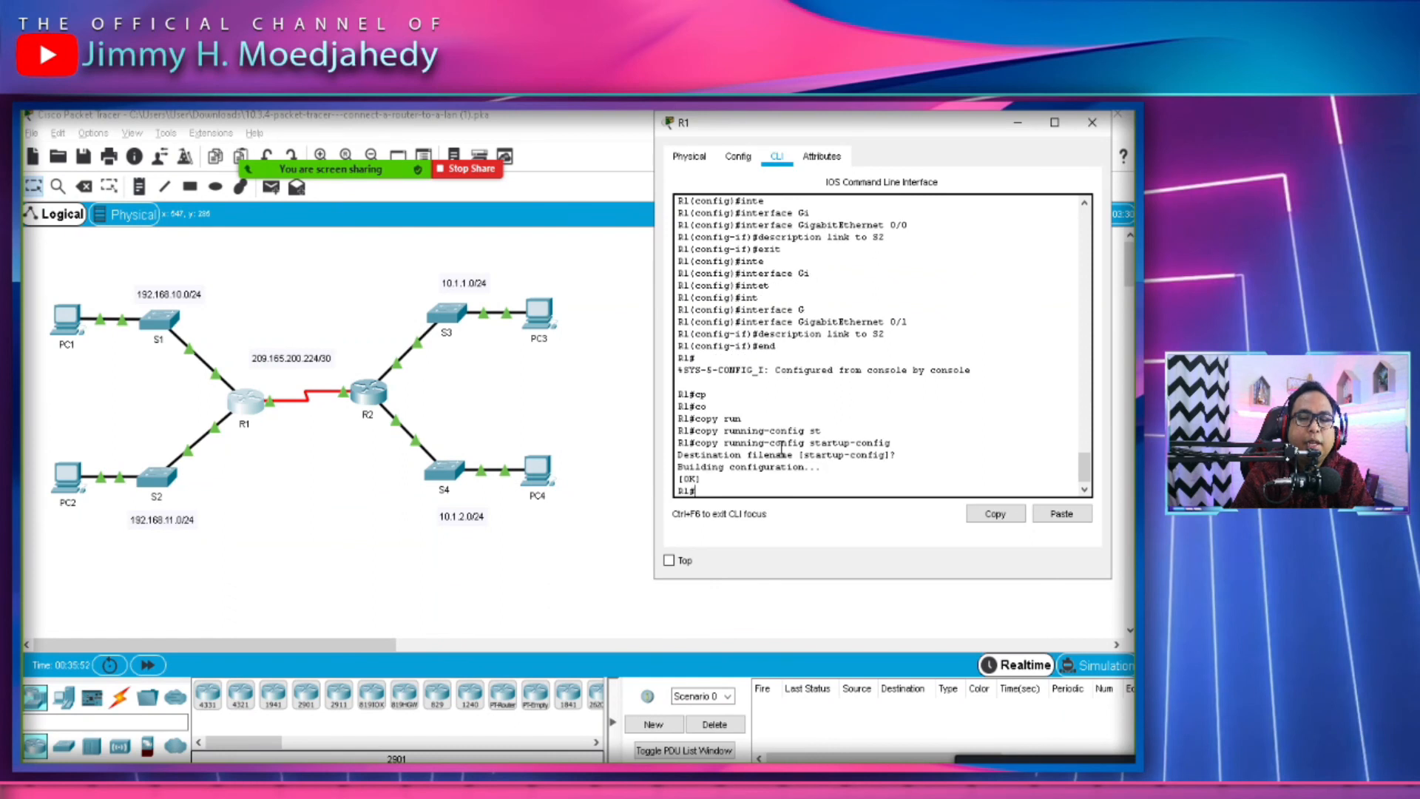
Switch to R2's command line and end its interface configuration session, returning to the privileged prompt.
{"action": "mouse_move", "coordinate": [524, 776]}
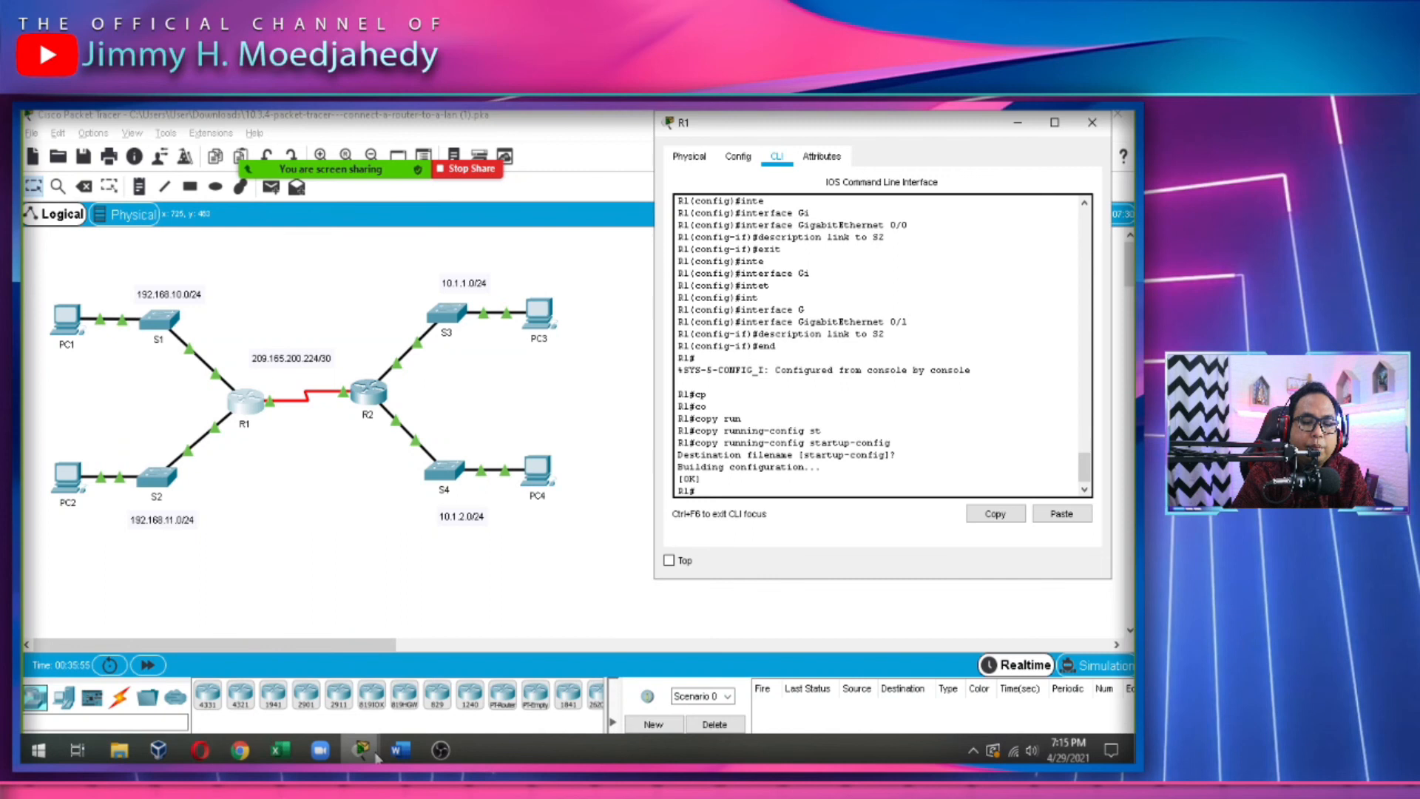
{"action": "mouse_move", "coordinate": [377, 756]}
{"action": "left_click", "coordinate": [502, 638]}
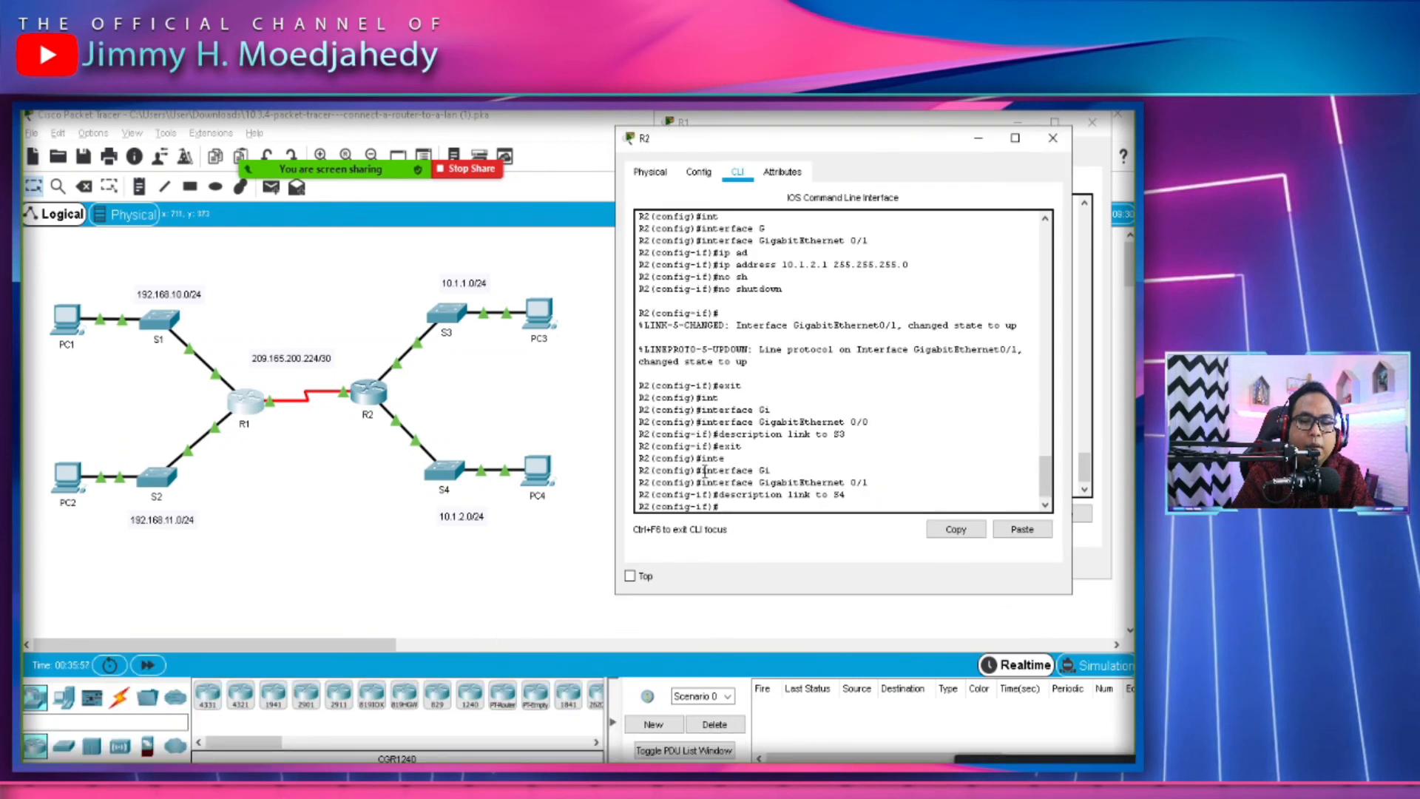
{"action": "type", "text": "end"}
{"action": "key", "text": "Return"}
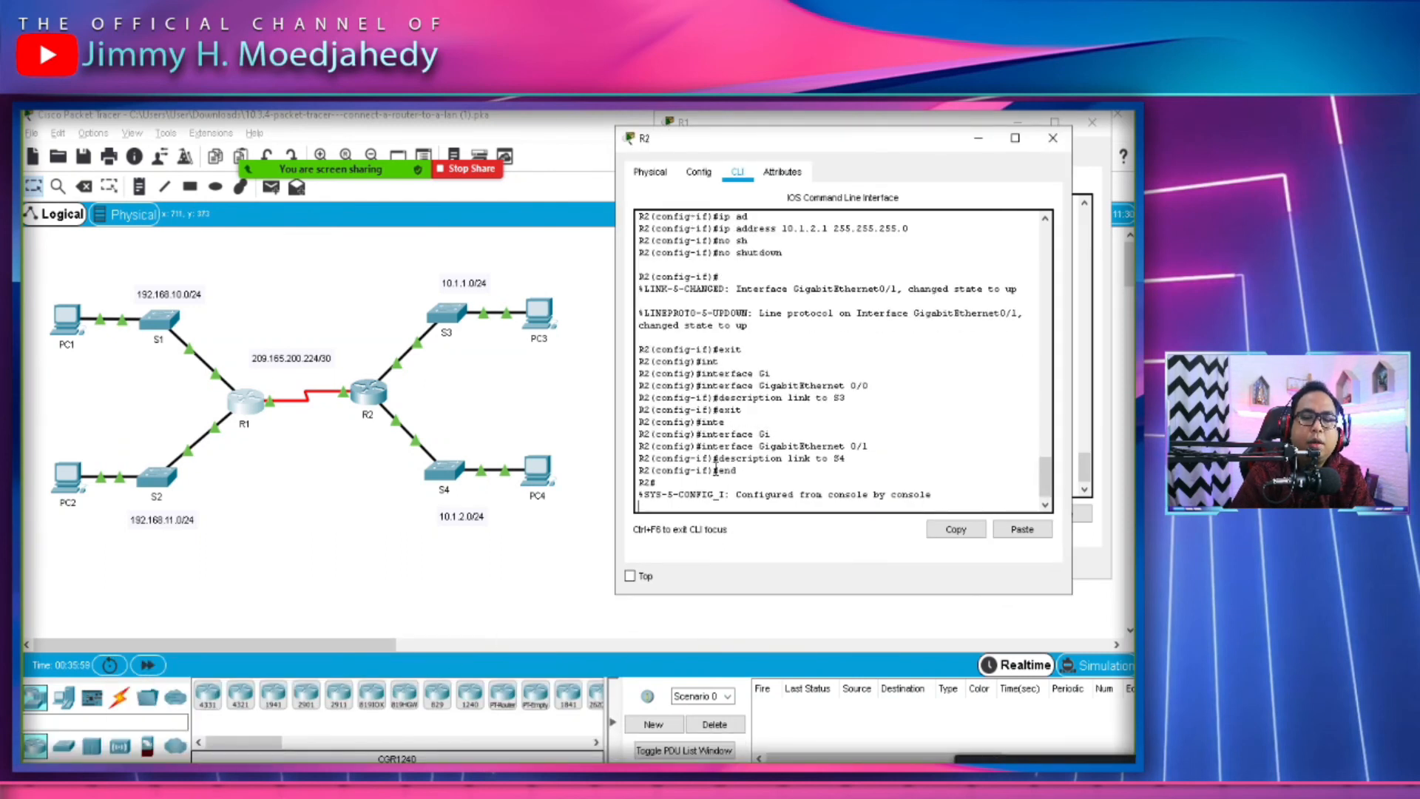
{"action": "key", "text": "BackSpace"}
{"action": "key", "text": "BackSpace"}
{"action": "key", "text": "BackSpace"}
{"action": "key", "text": "Return"}
Save R2's running configuration to startup-config with copy running-config startup-config, accepting the default destination filename.
{"action": "type", "text": "copy"}
{"action": "key", "text": "Tab"}
{"action": "type", "text": "run"}
{"action": "key", "text": "Tab"}
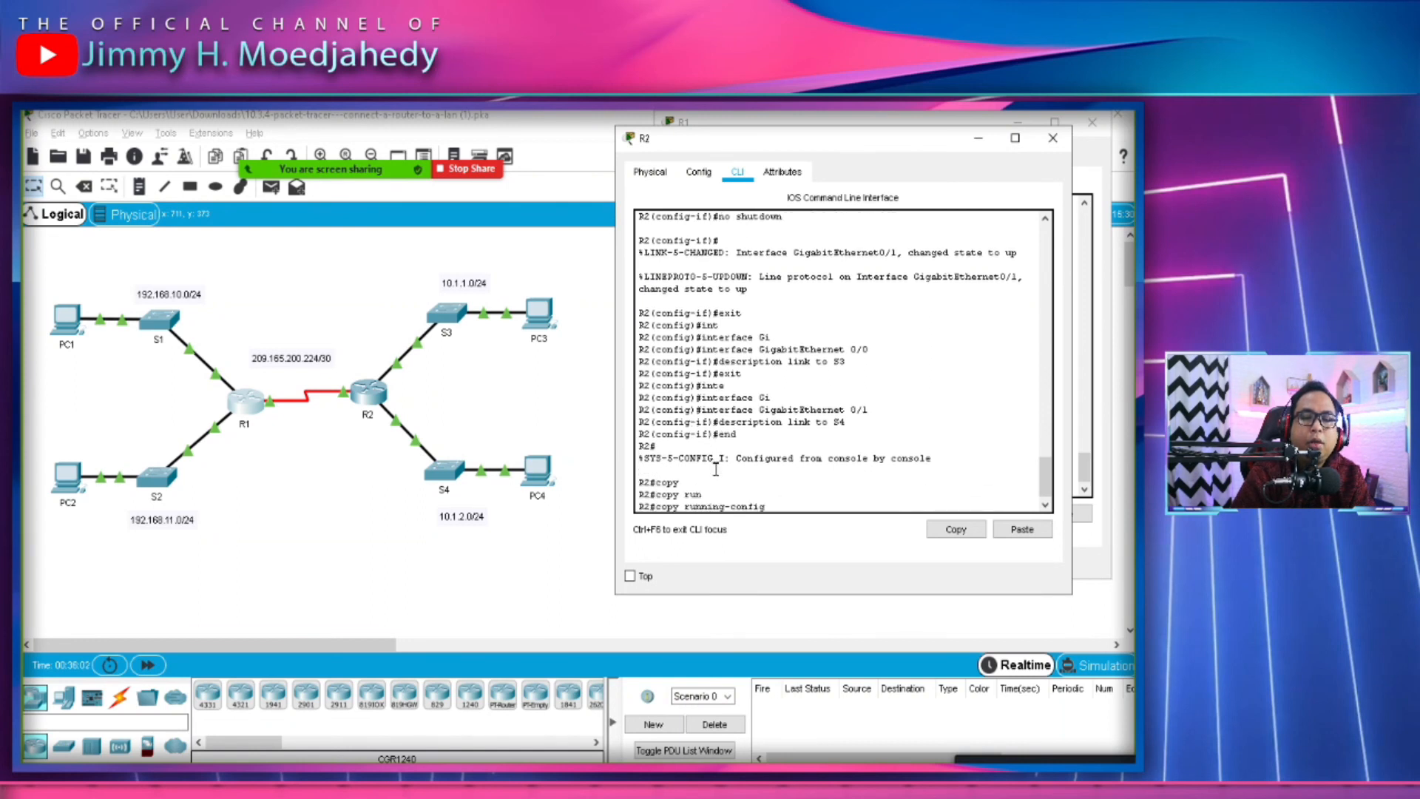
{"action": "type", "text": "st"}
{"action": "key", "text": "Tab"}
{"action": "key", "text": "Return"}
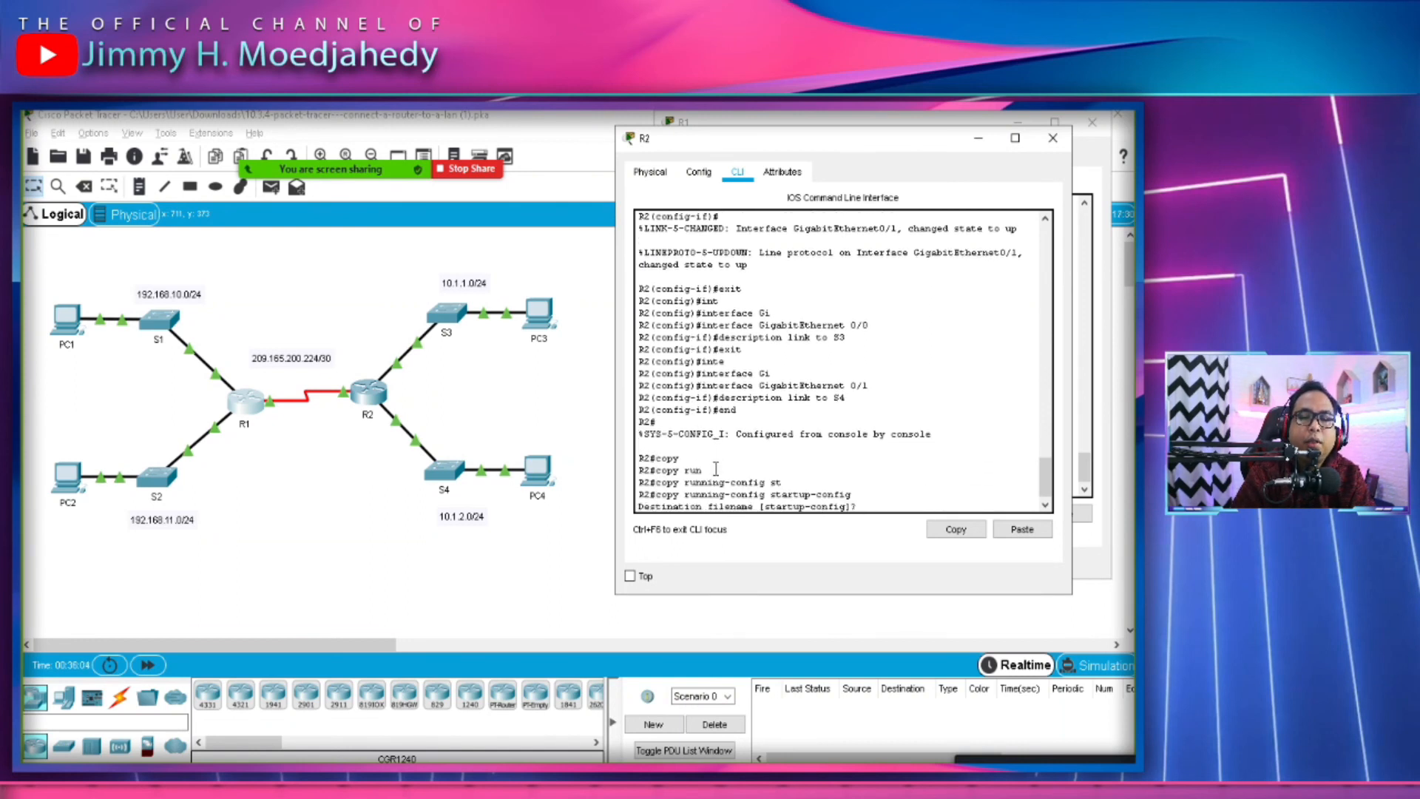
{"action": "key", "text": "Return"}
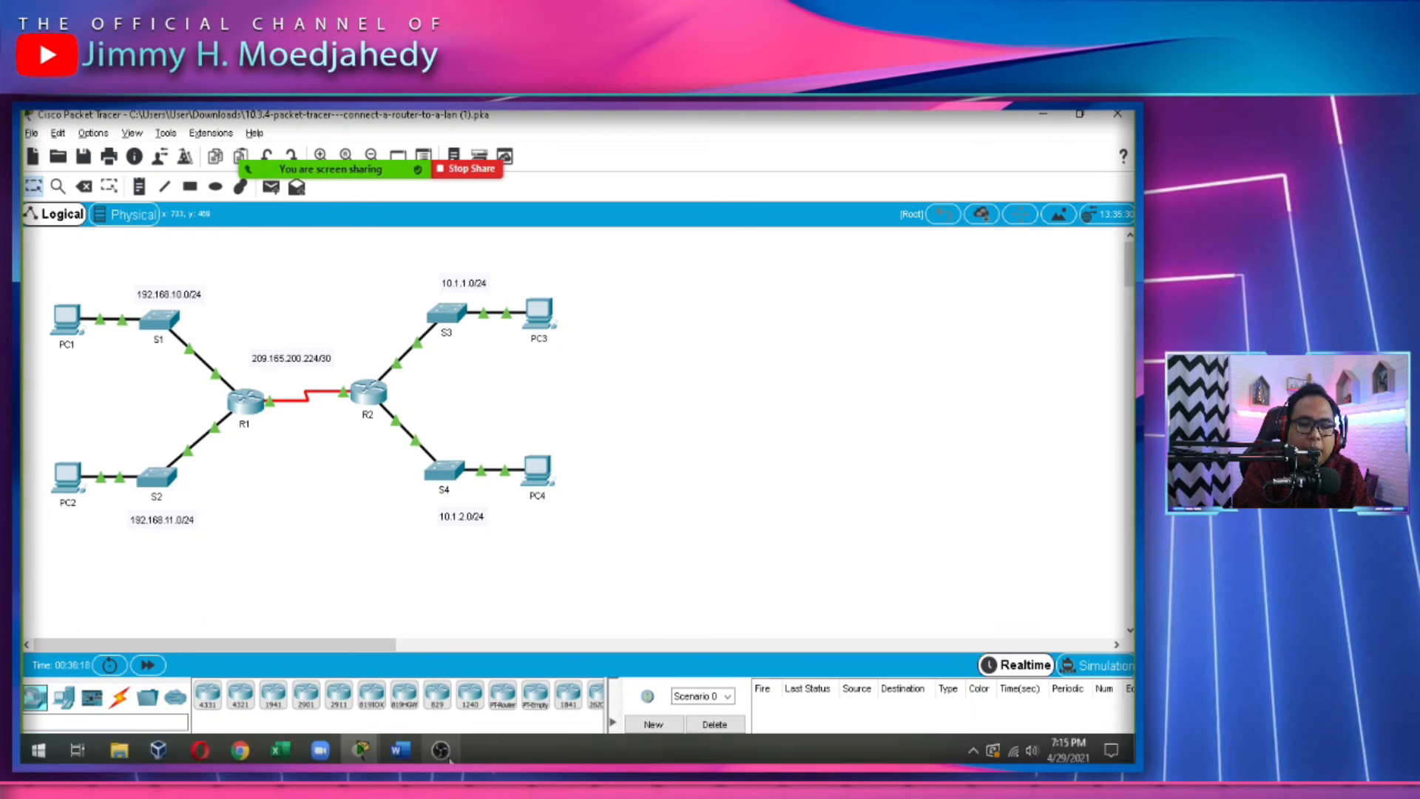
Check the activity results again, filter the assessment items to incorrect ones only, and restore the full item list.
{"action": "left_click", "coordinate": [362, 769]}
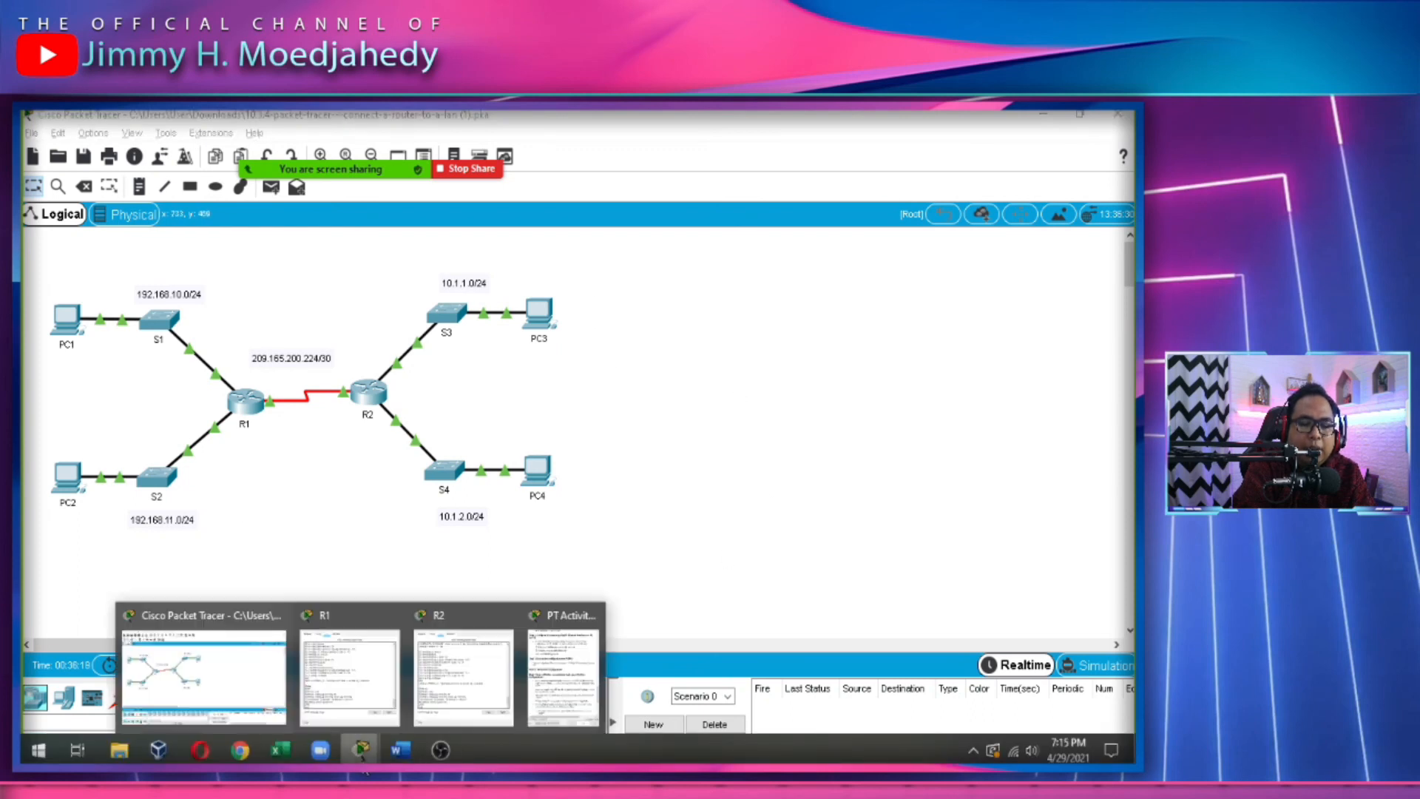
{"action": "left_click", "coordinate": [562, 684]}
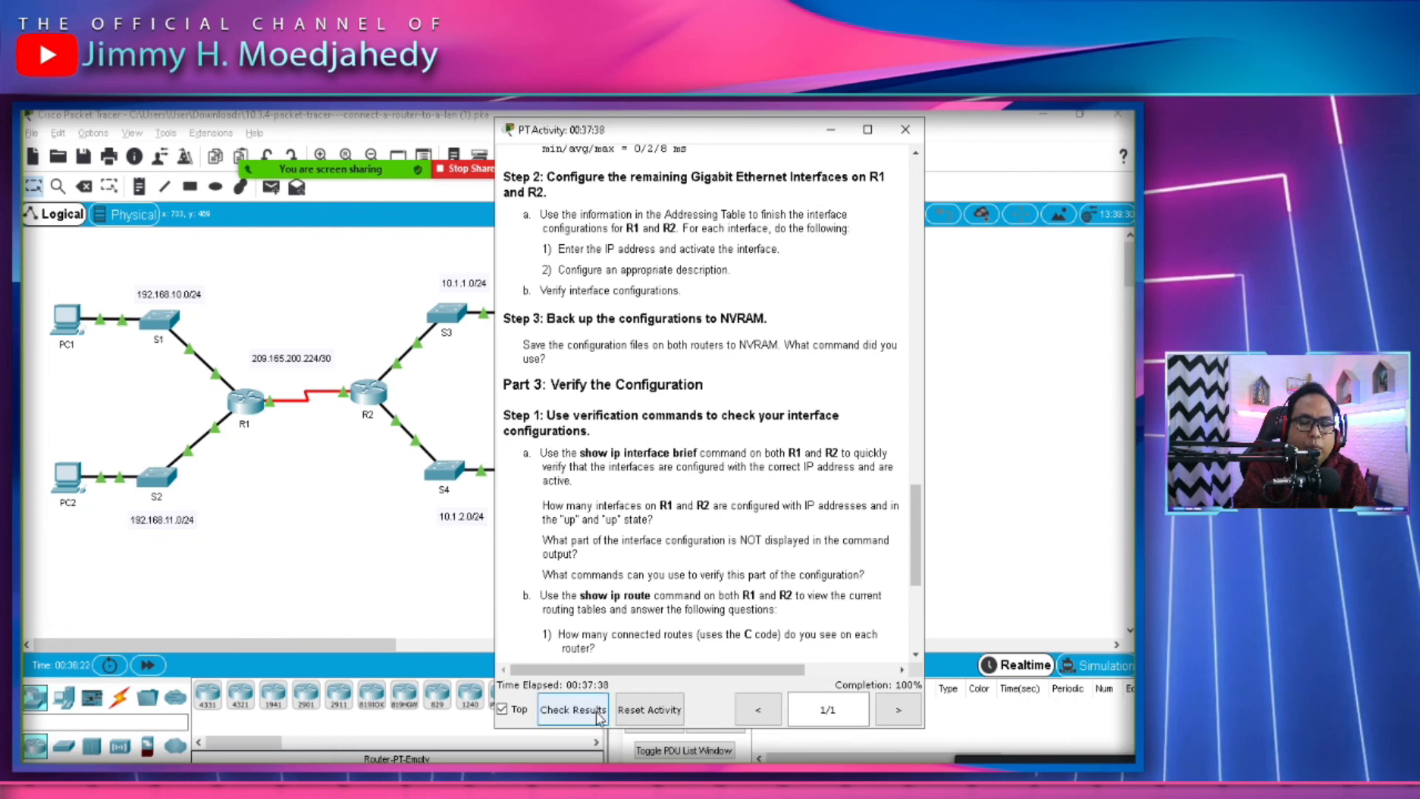
{"action": "left_click", "coordinate": [601, 710]}
{"action": "left_click", "coordinate": [195, 231]}
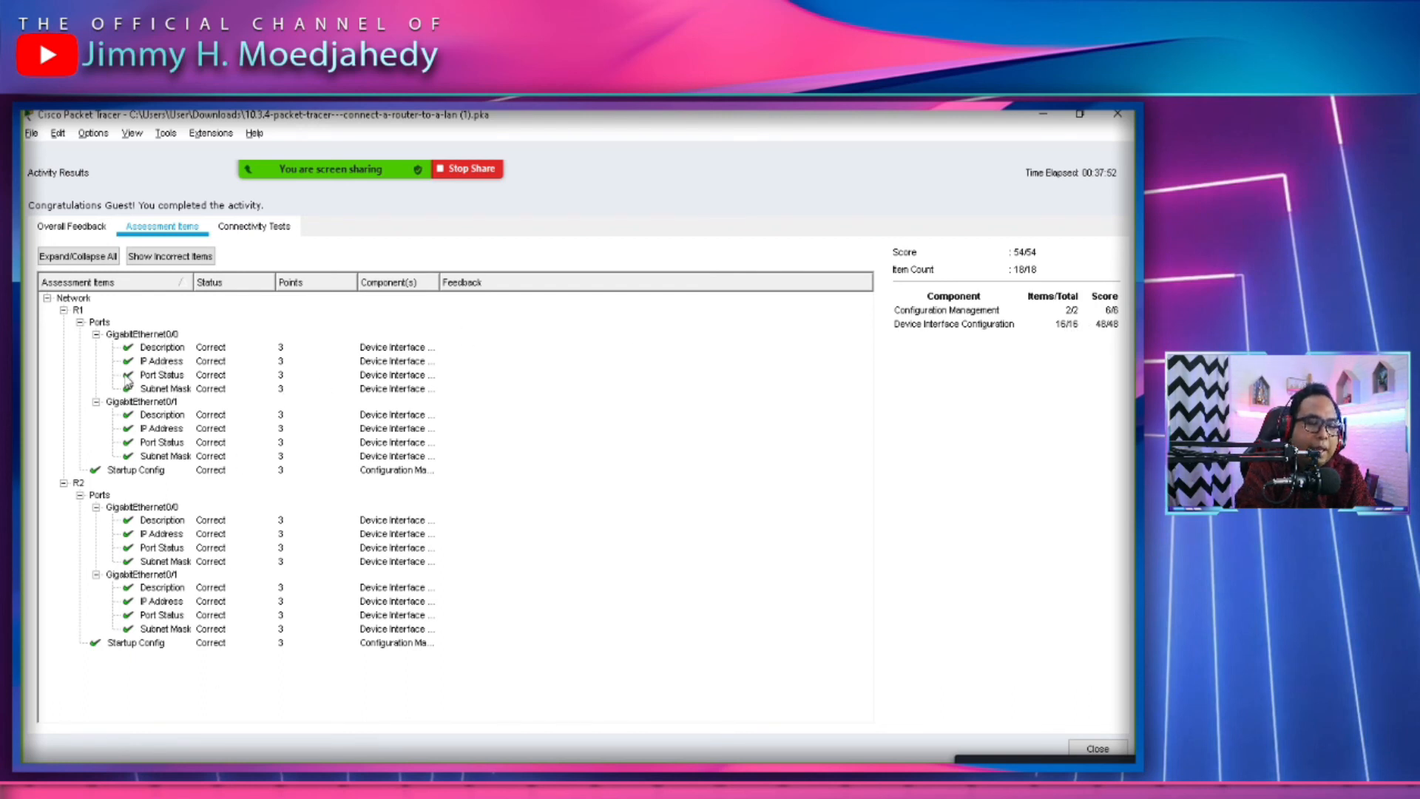
{"action": "left_click", "coordinate": [166, 256]}
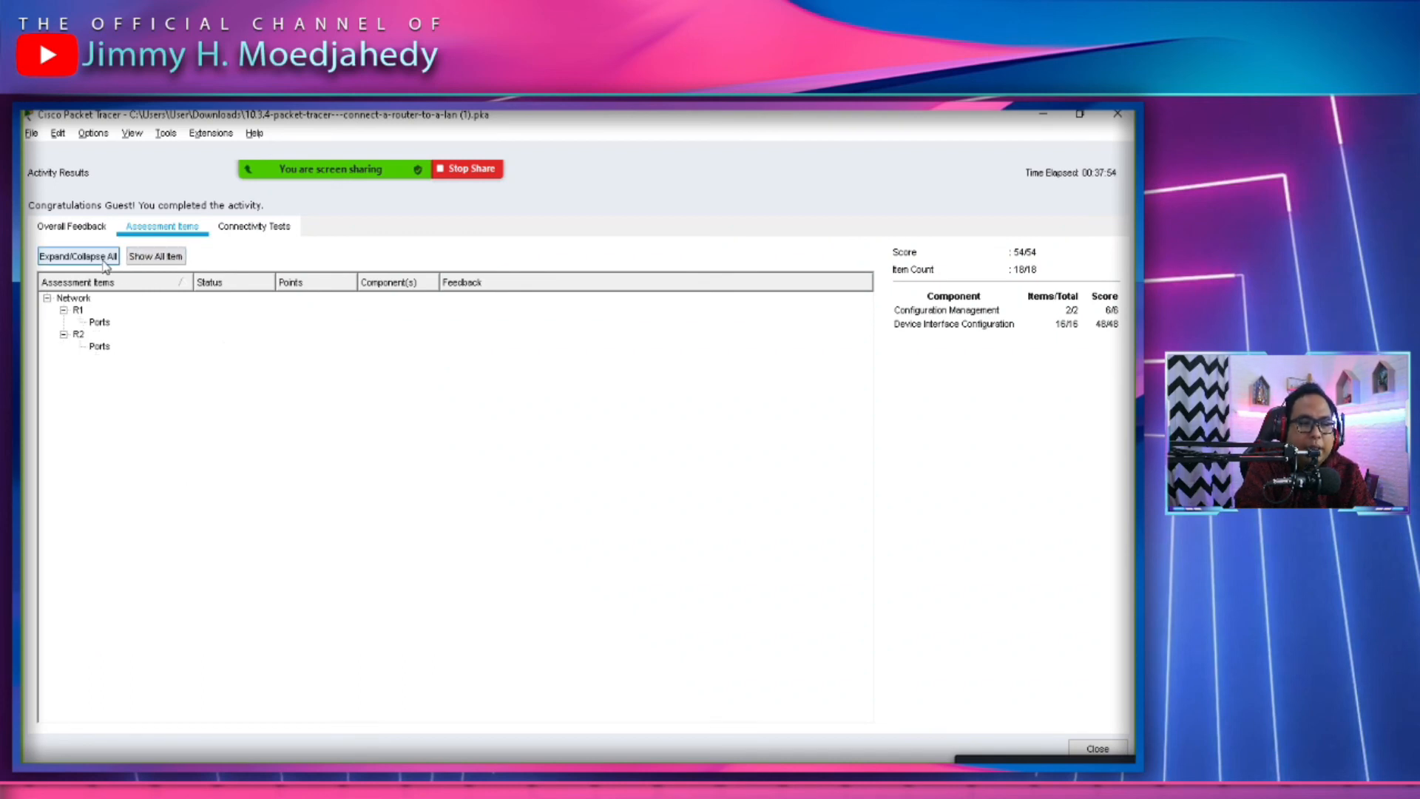
{"action": "left_click", "coordinate": [147, 264]}
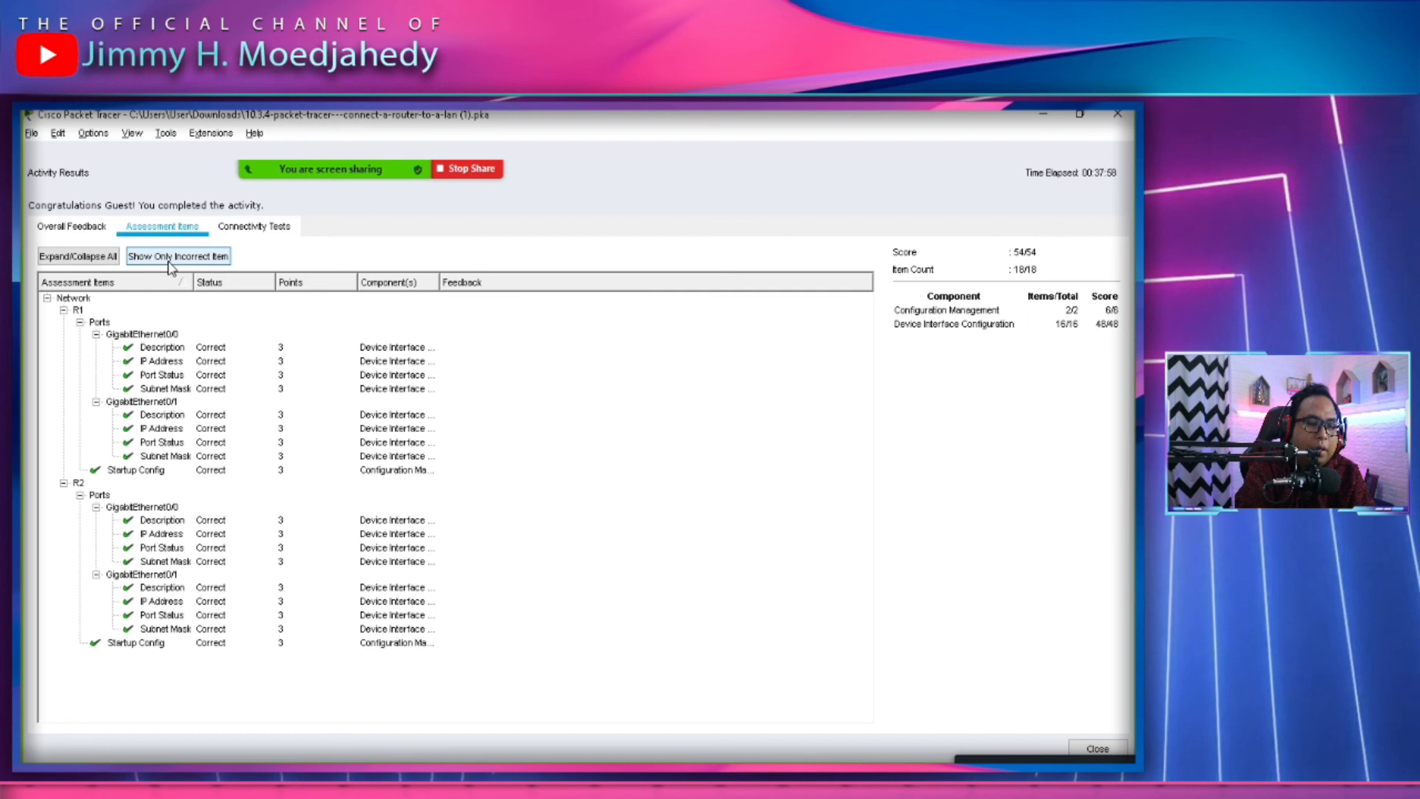